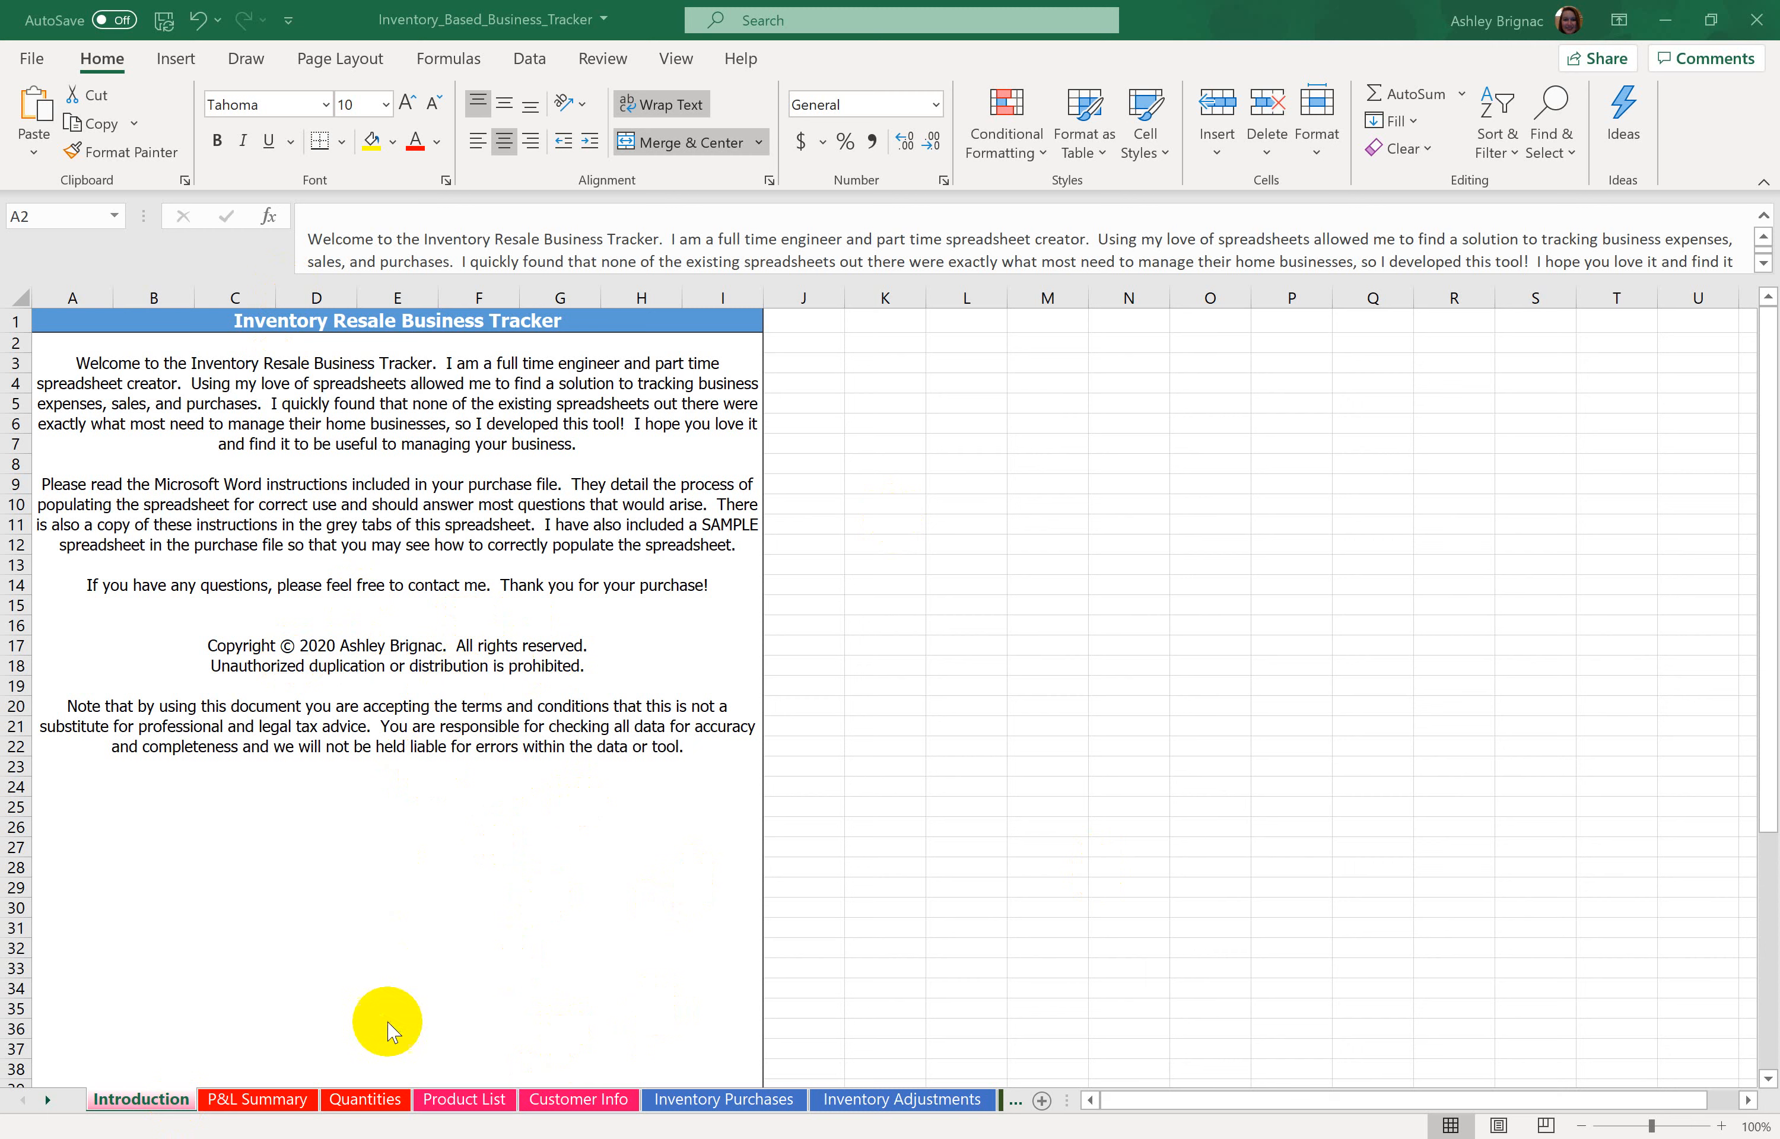
Step: Examine the income, cost of goods and expense rows on the P&L Summary sheet
left_click(262, 1100)
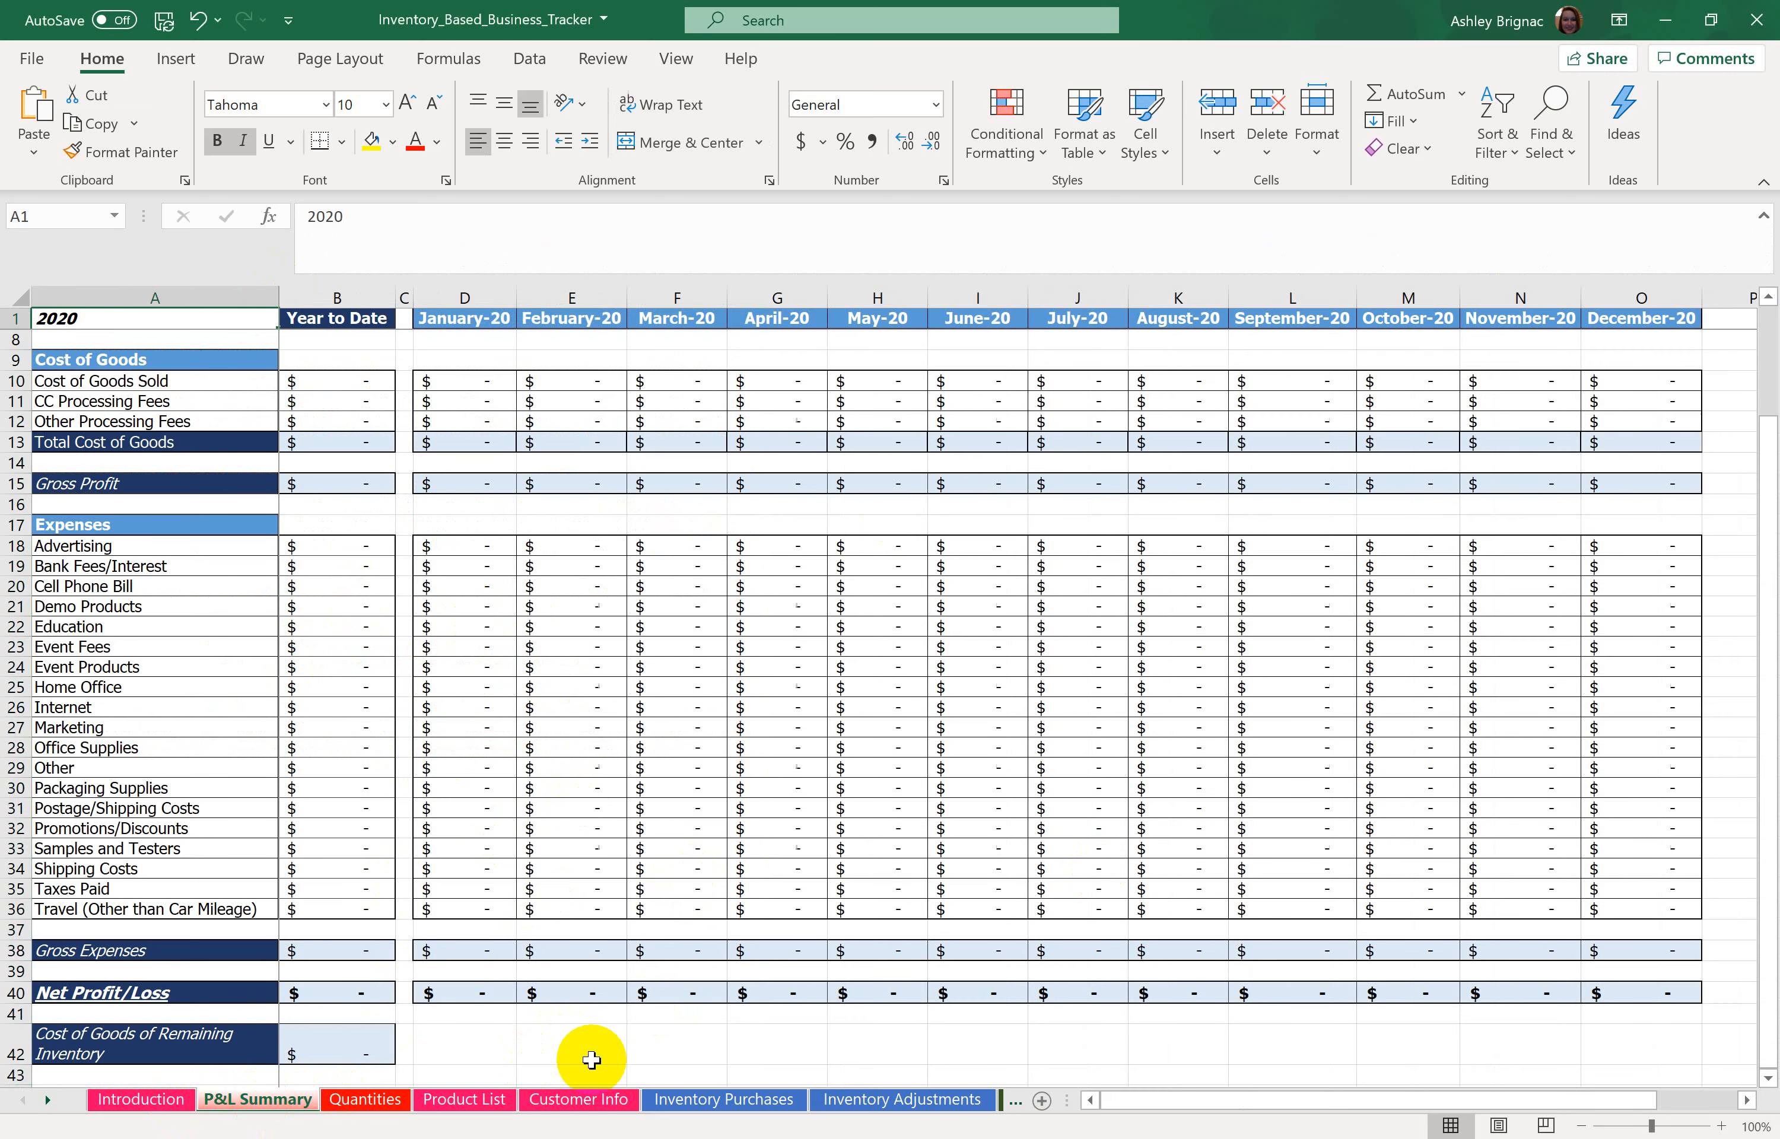
scroll(591, 1060, "up", 2)
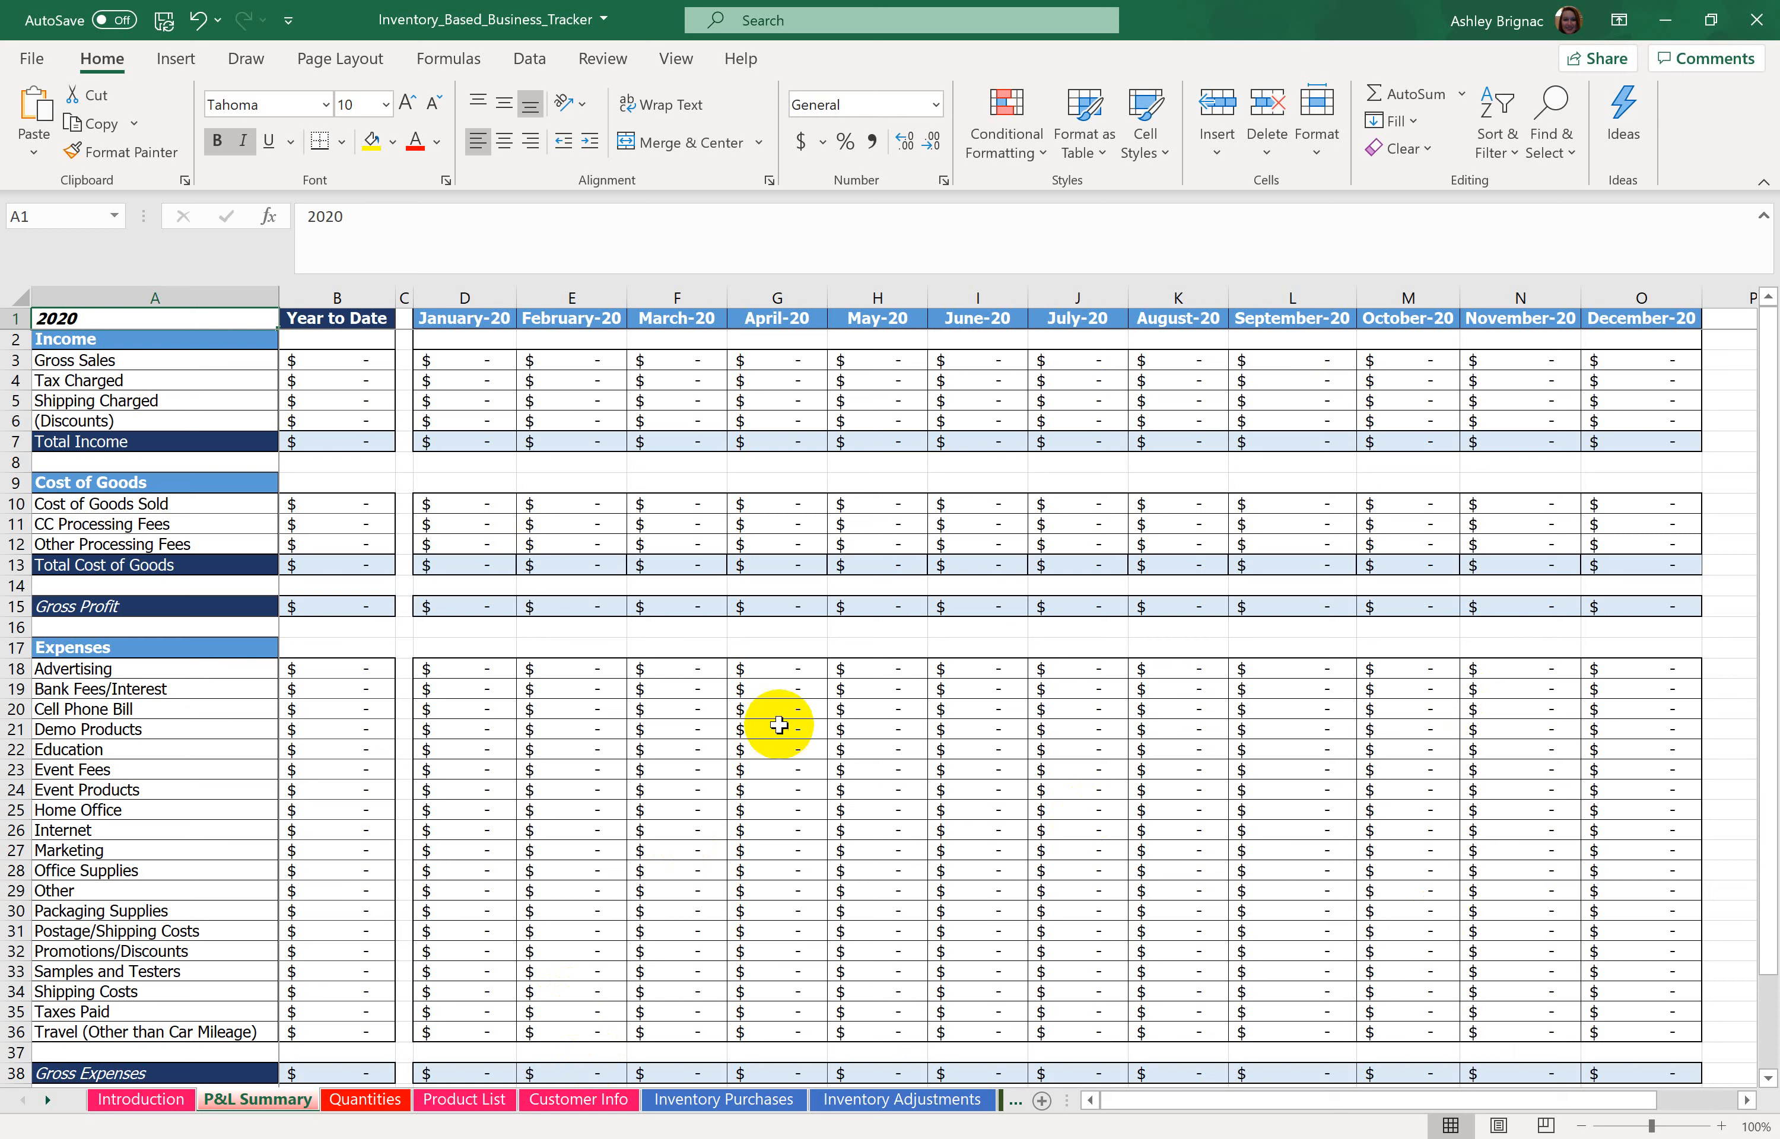
scroll(779, 725, "down", 2)
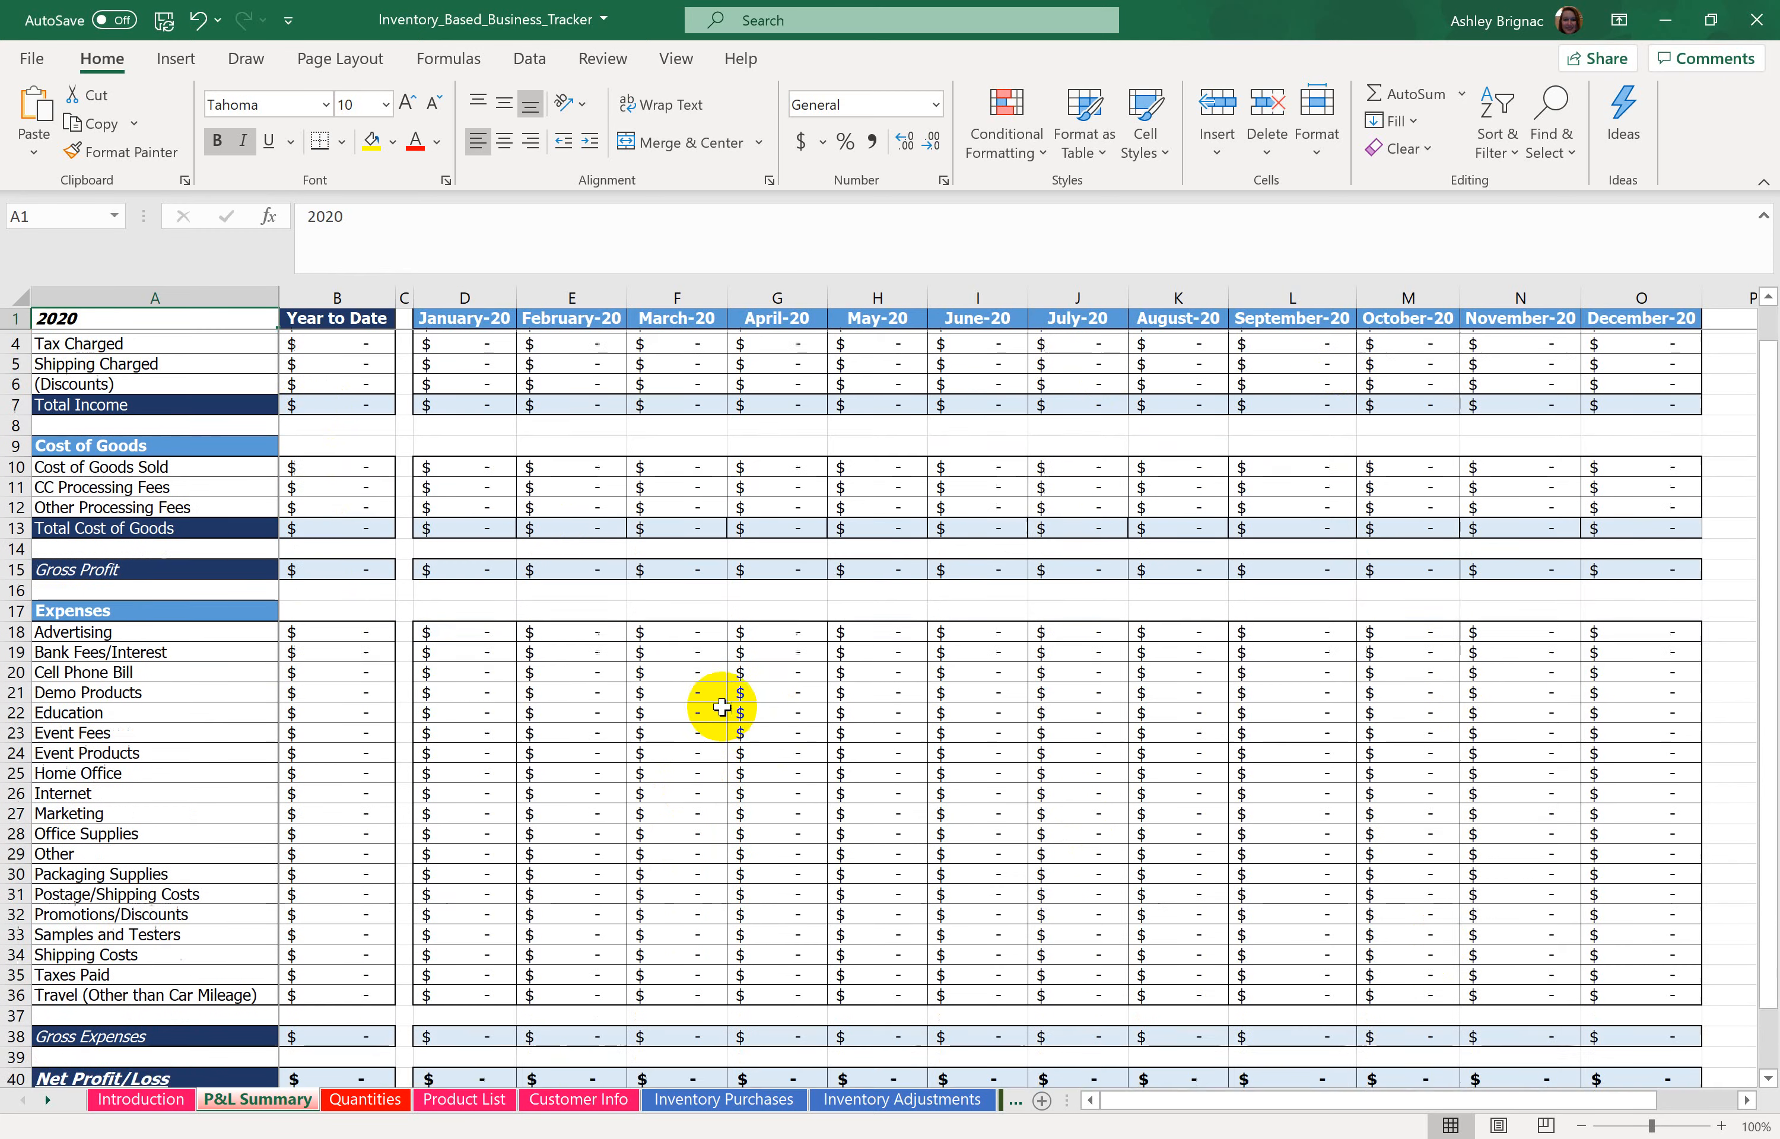
scroll(737, 775, "up", 2)
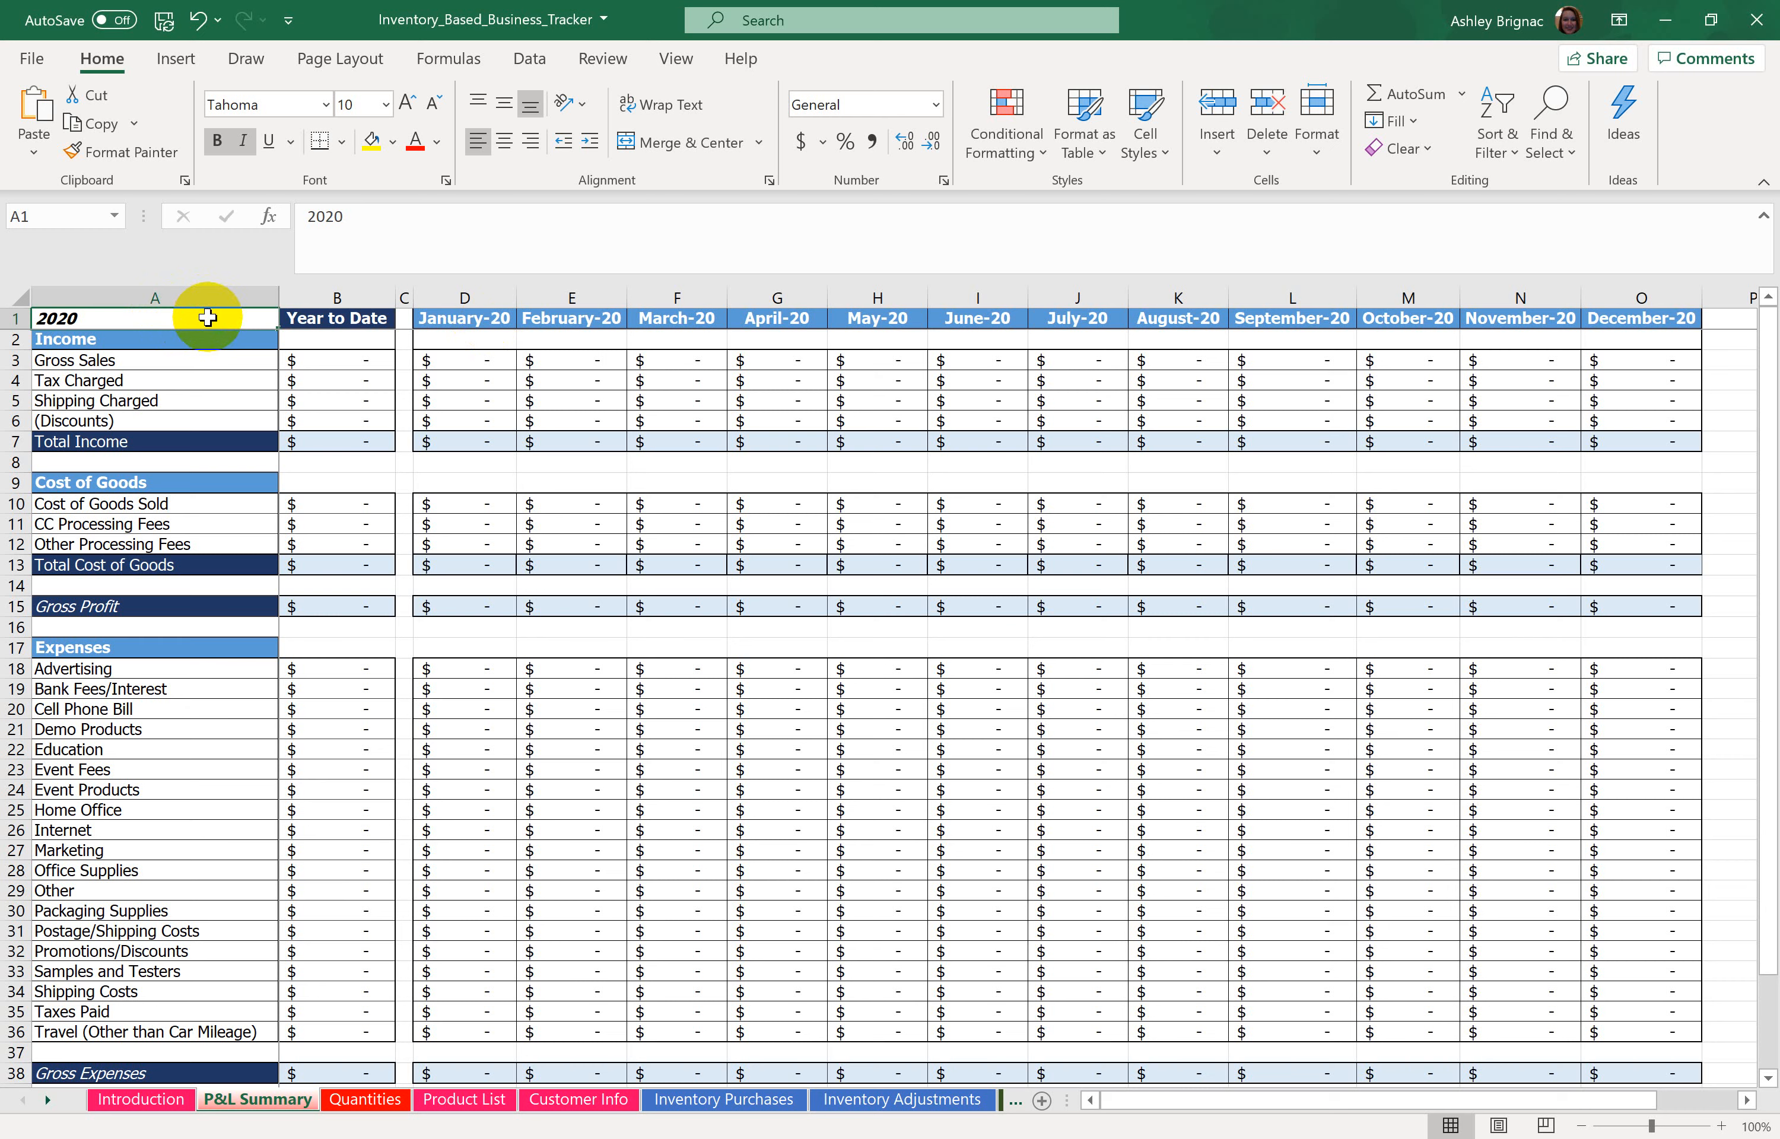
Step: Try the year 2021 in cell A1 of the P&L Summary sheet and set it back to 2020
type("20")
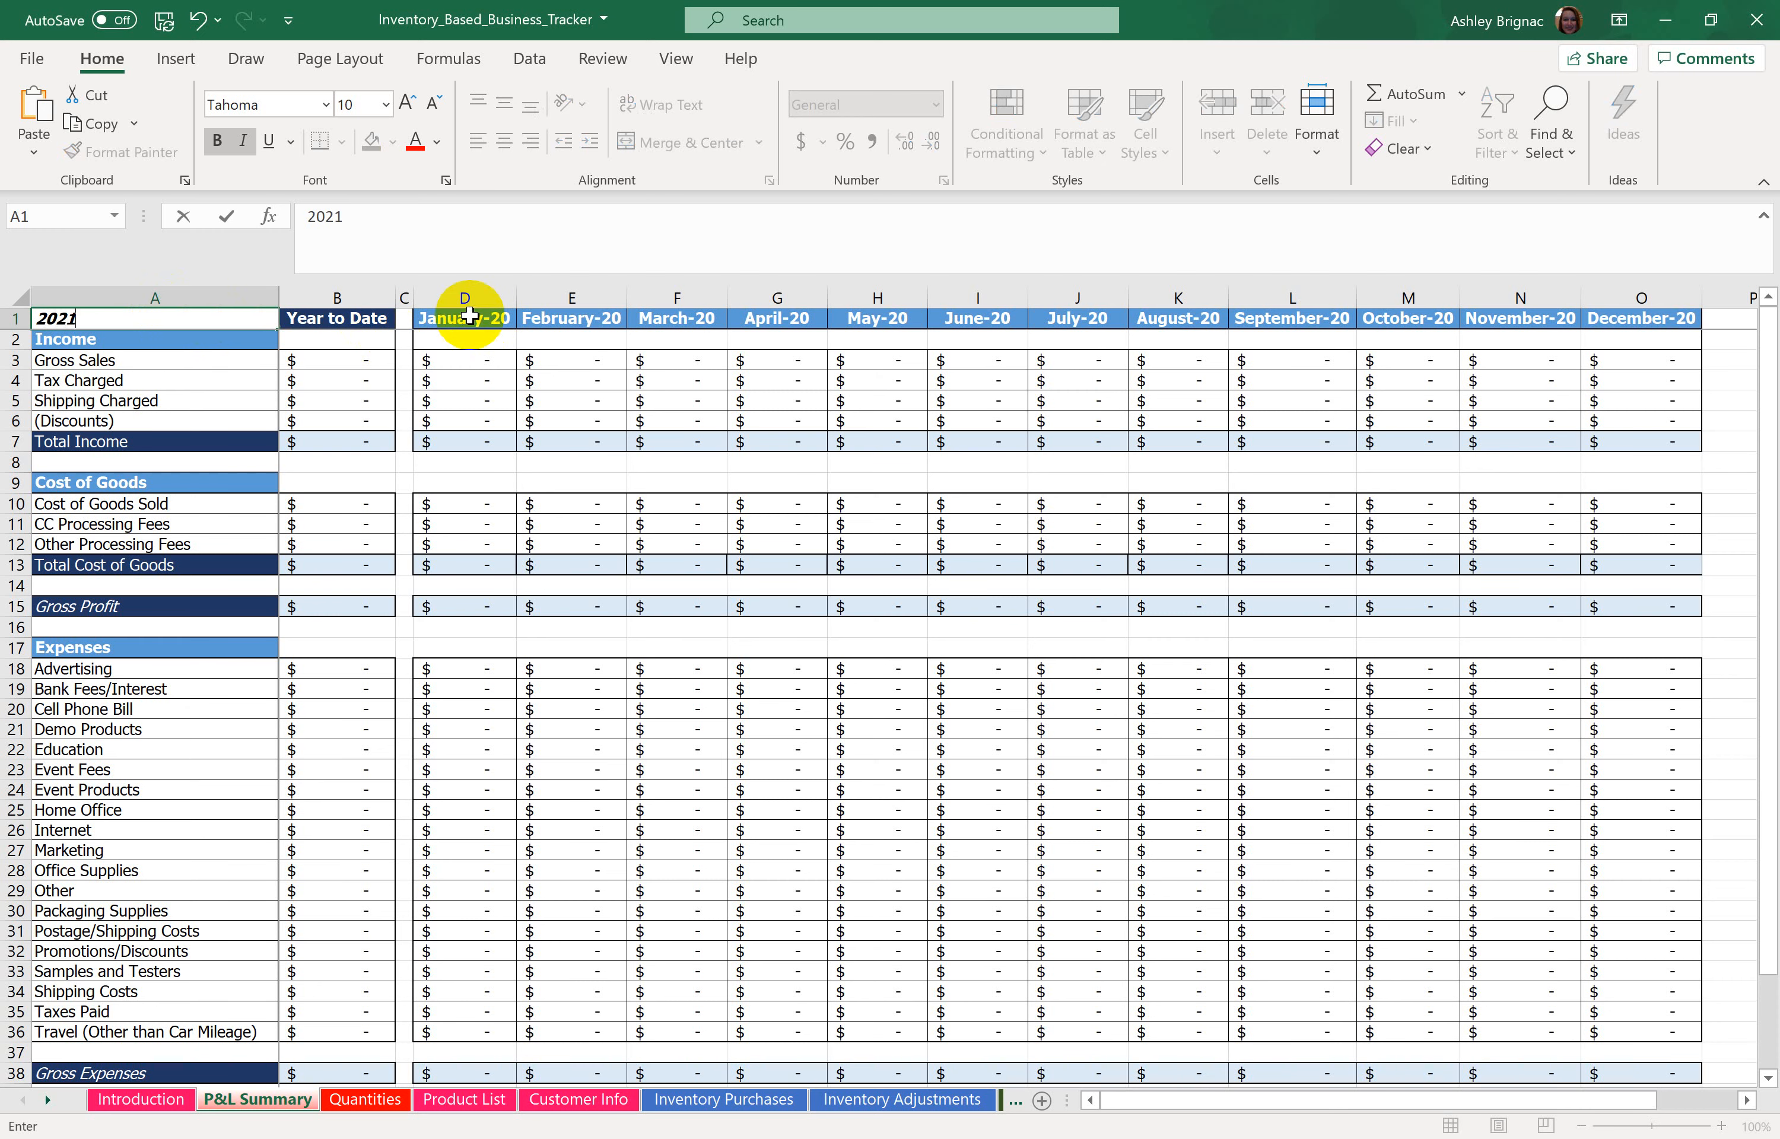
key("Return")
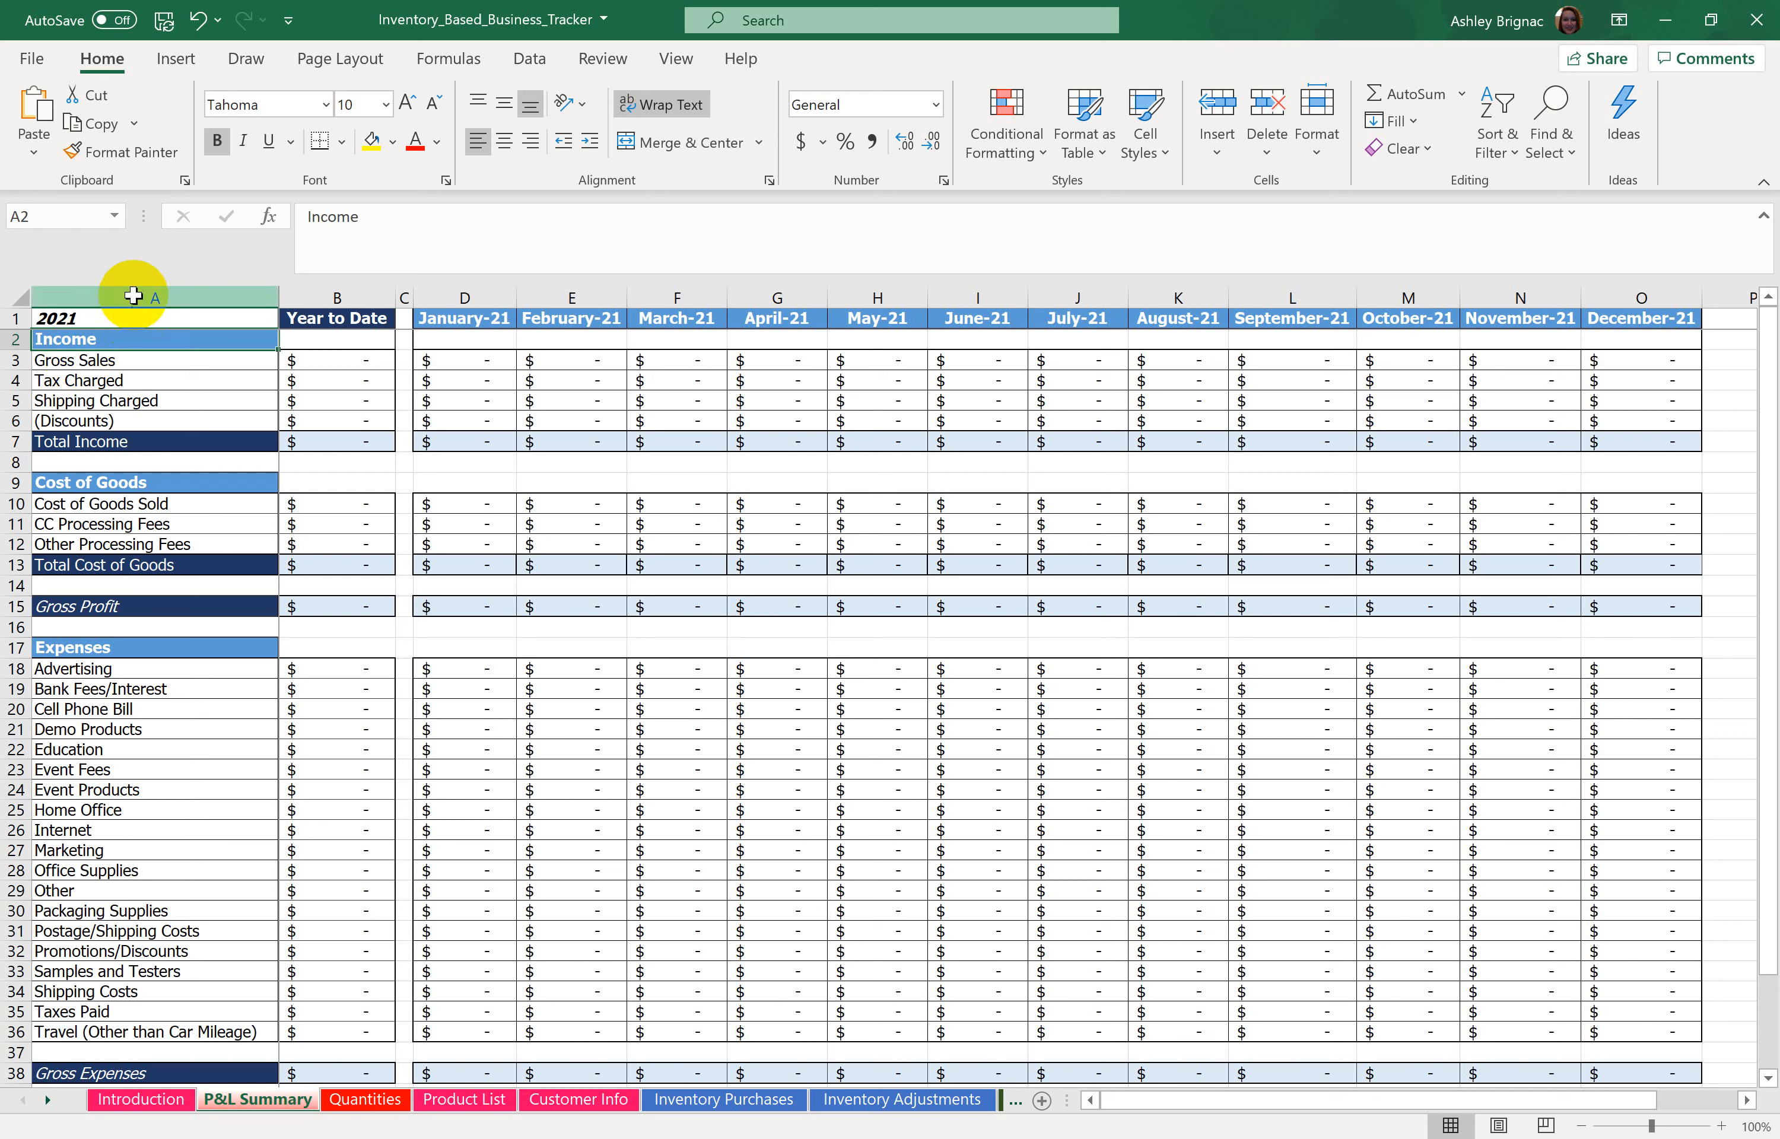
left_click(132, 316)
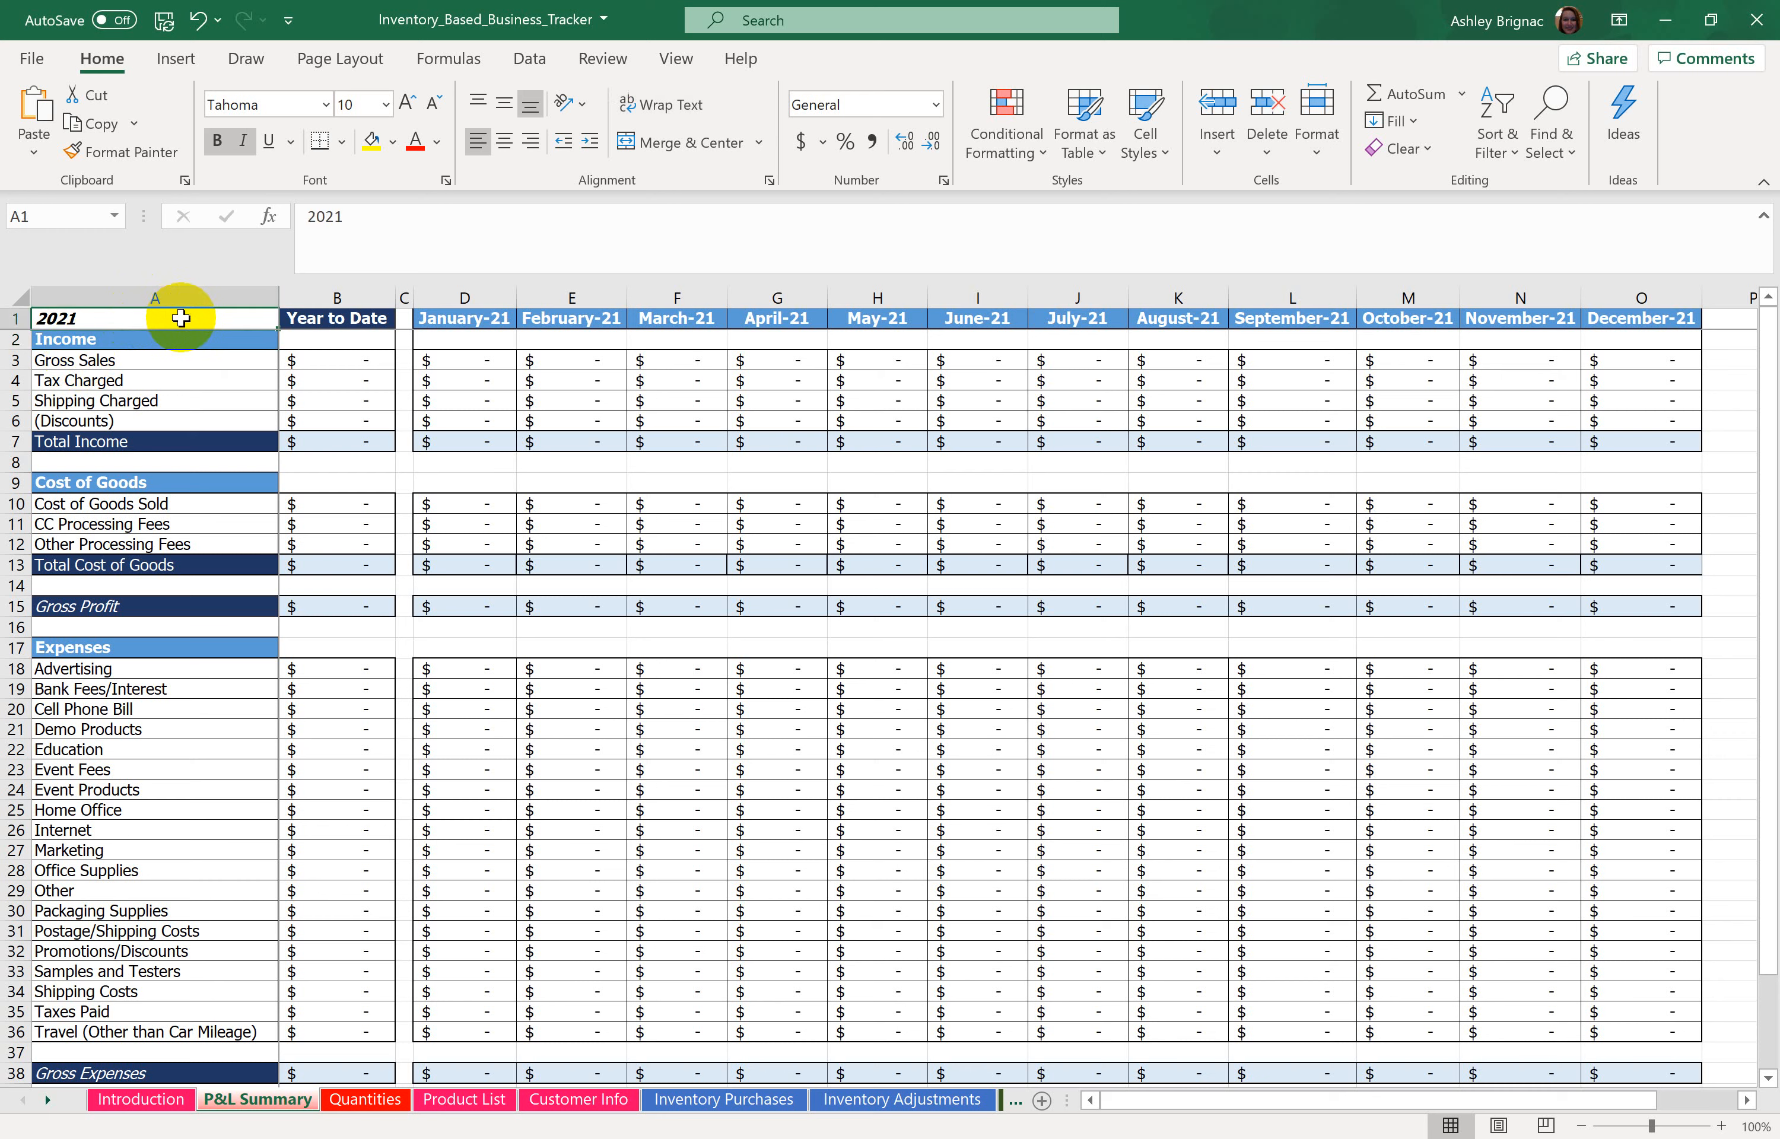
type("2020")
key("Return")
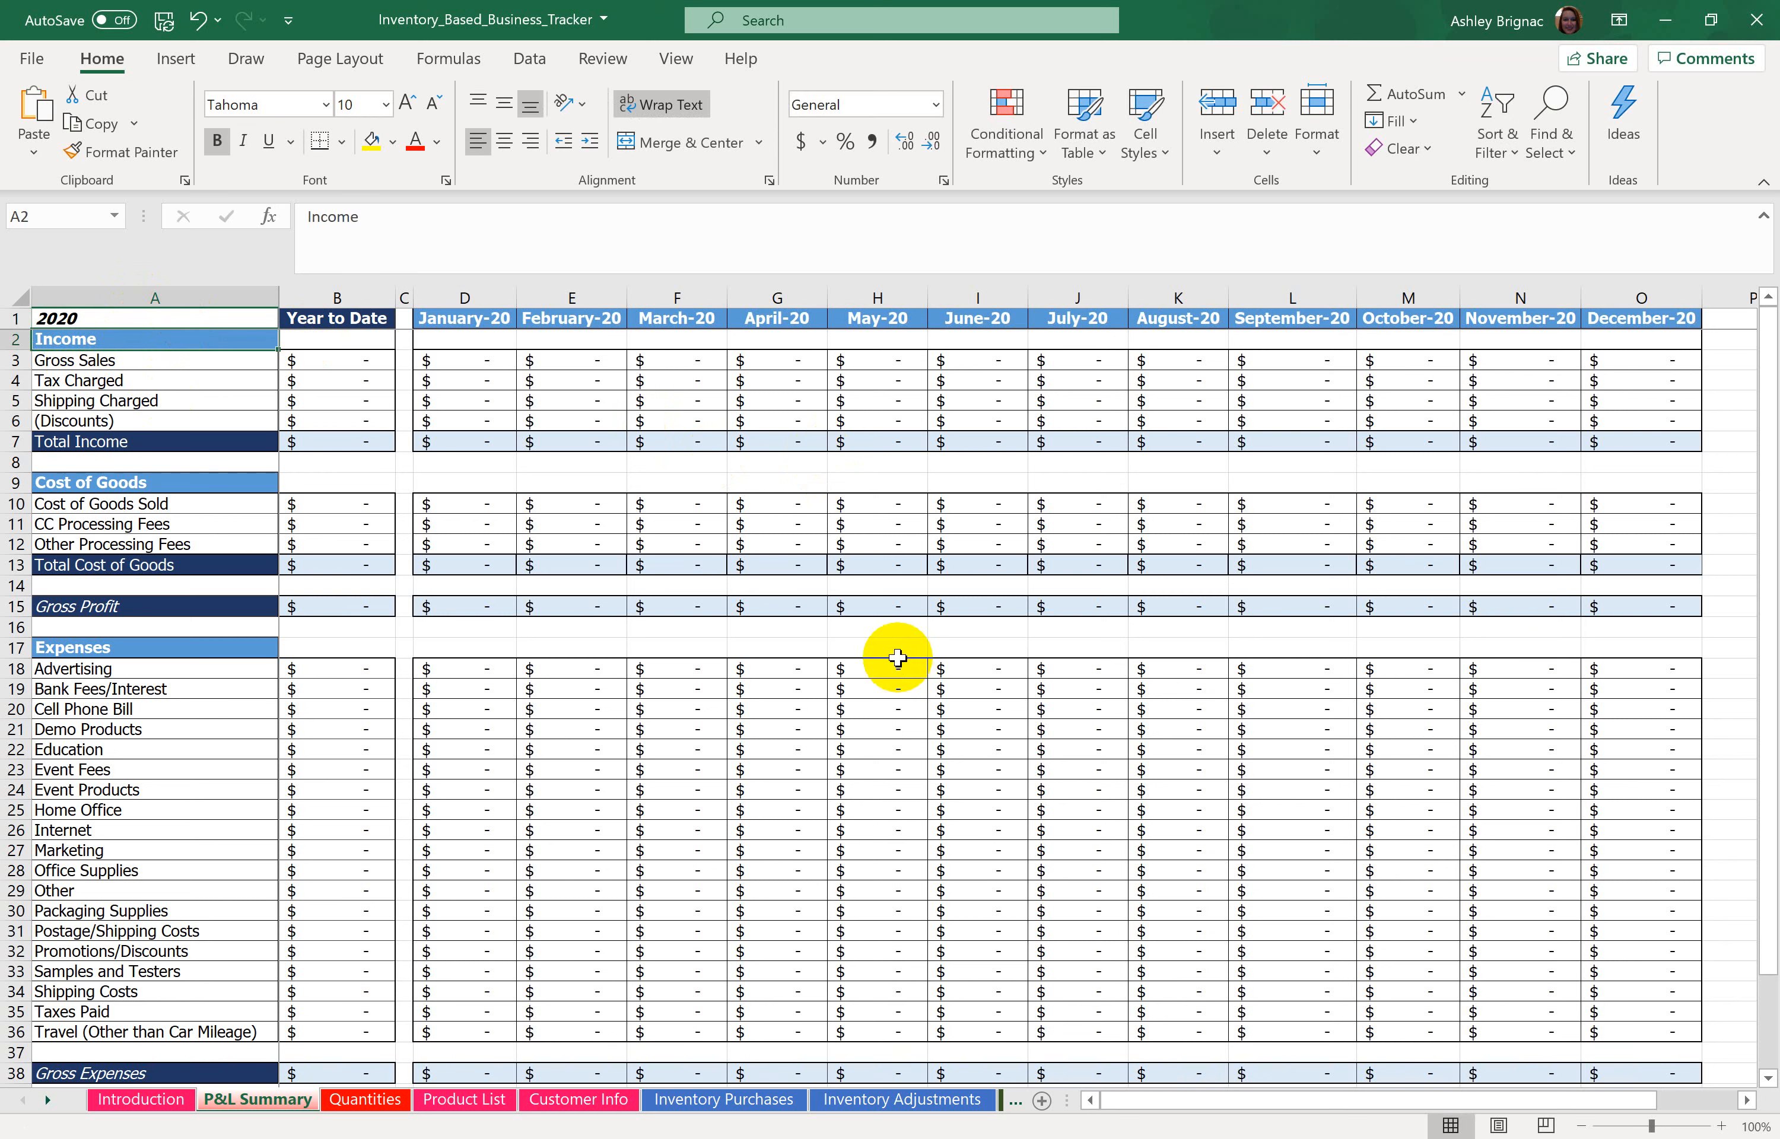
Step: Examine the columns of the Quantities sheet and the column headings of the Product List sheet
left_click(363, 1104)
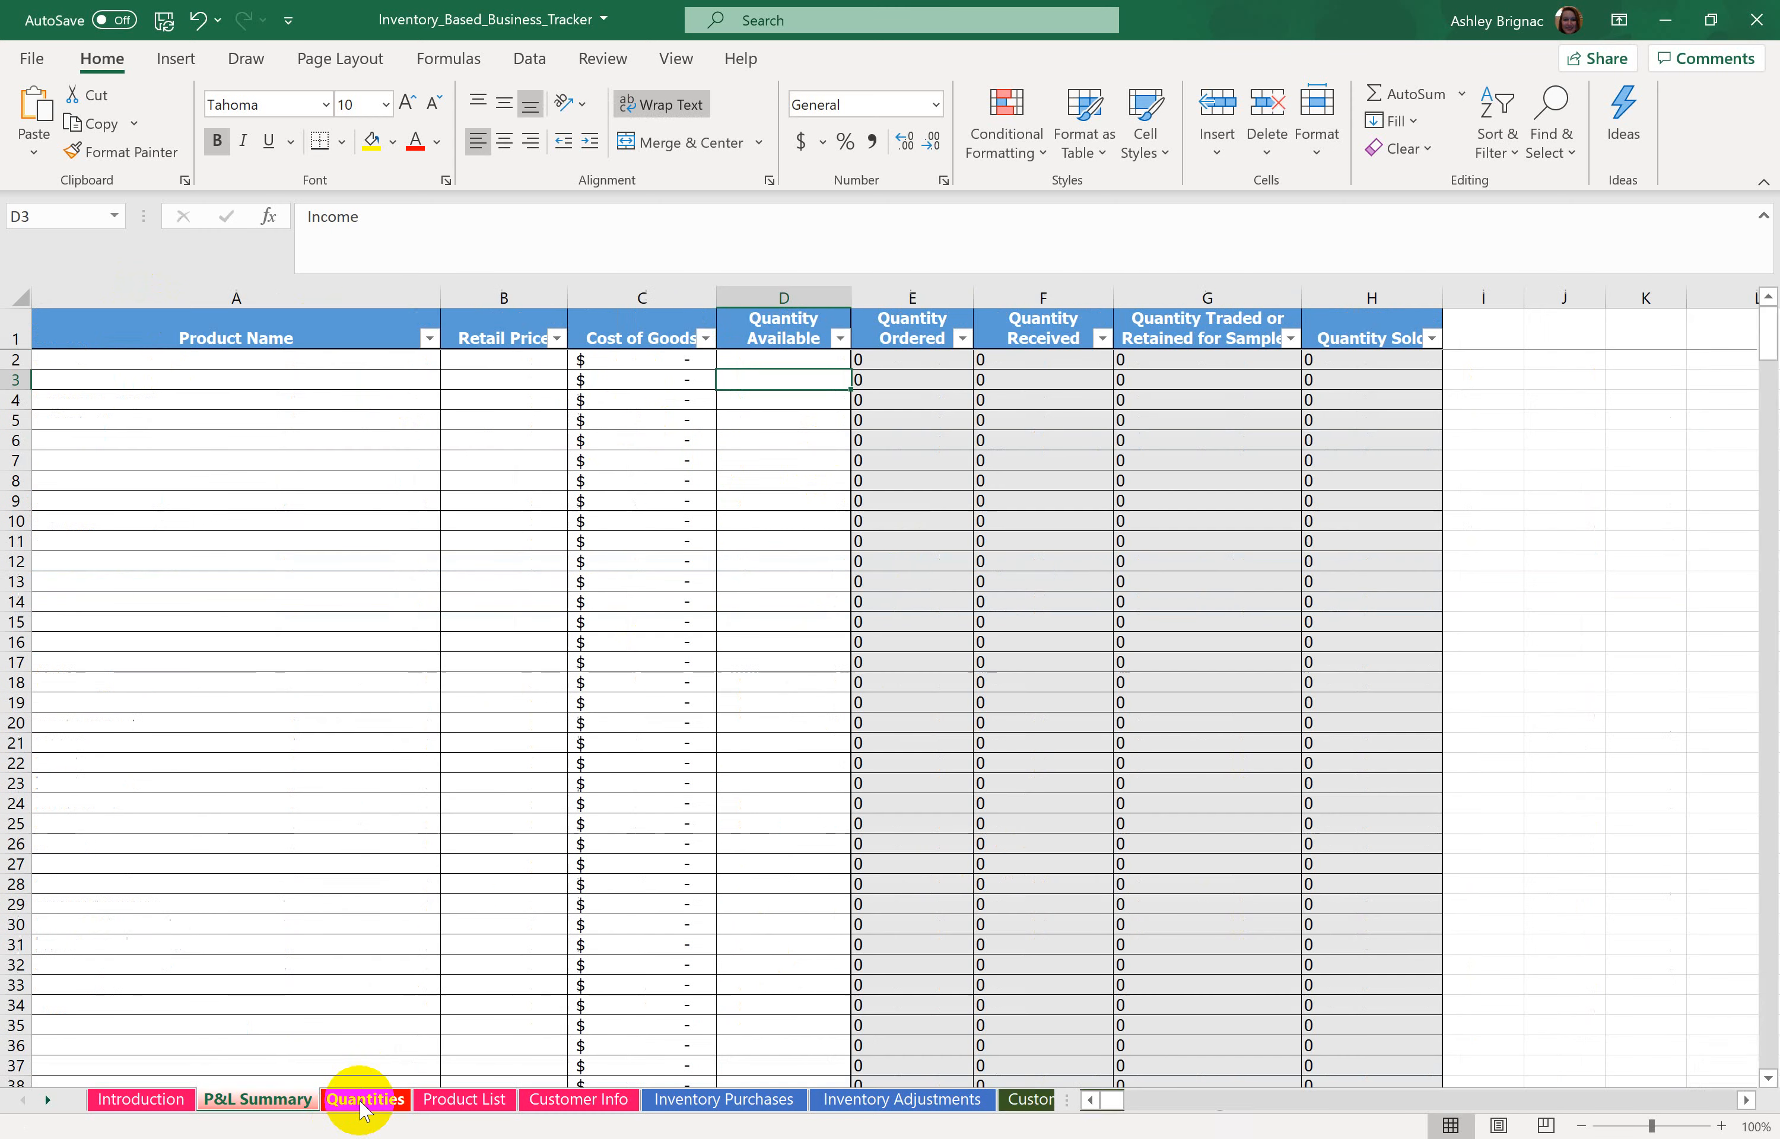
left_click(299, 581)
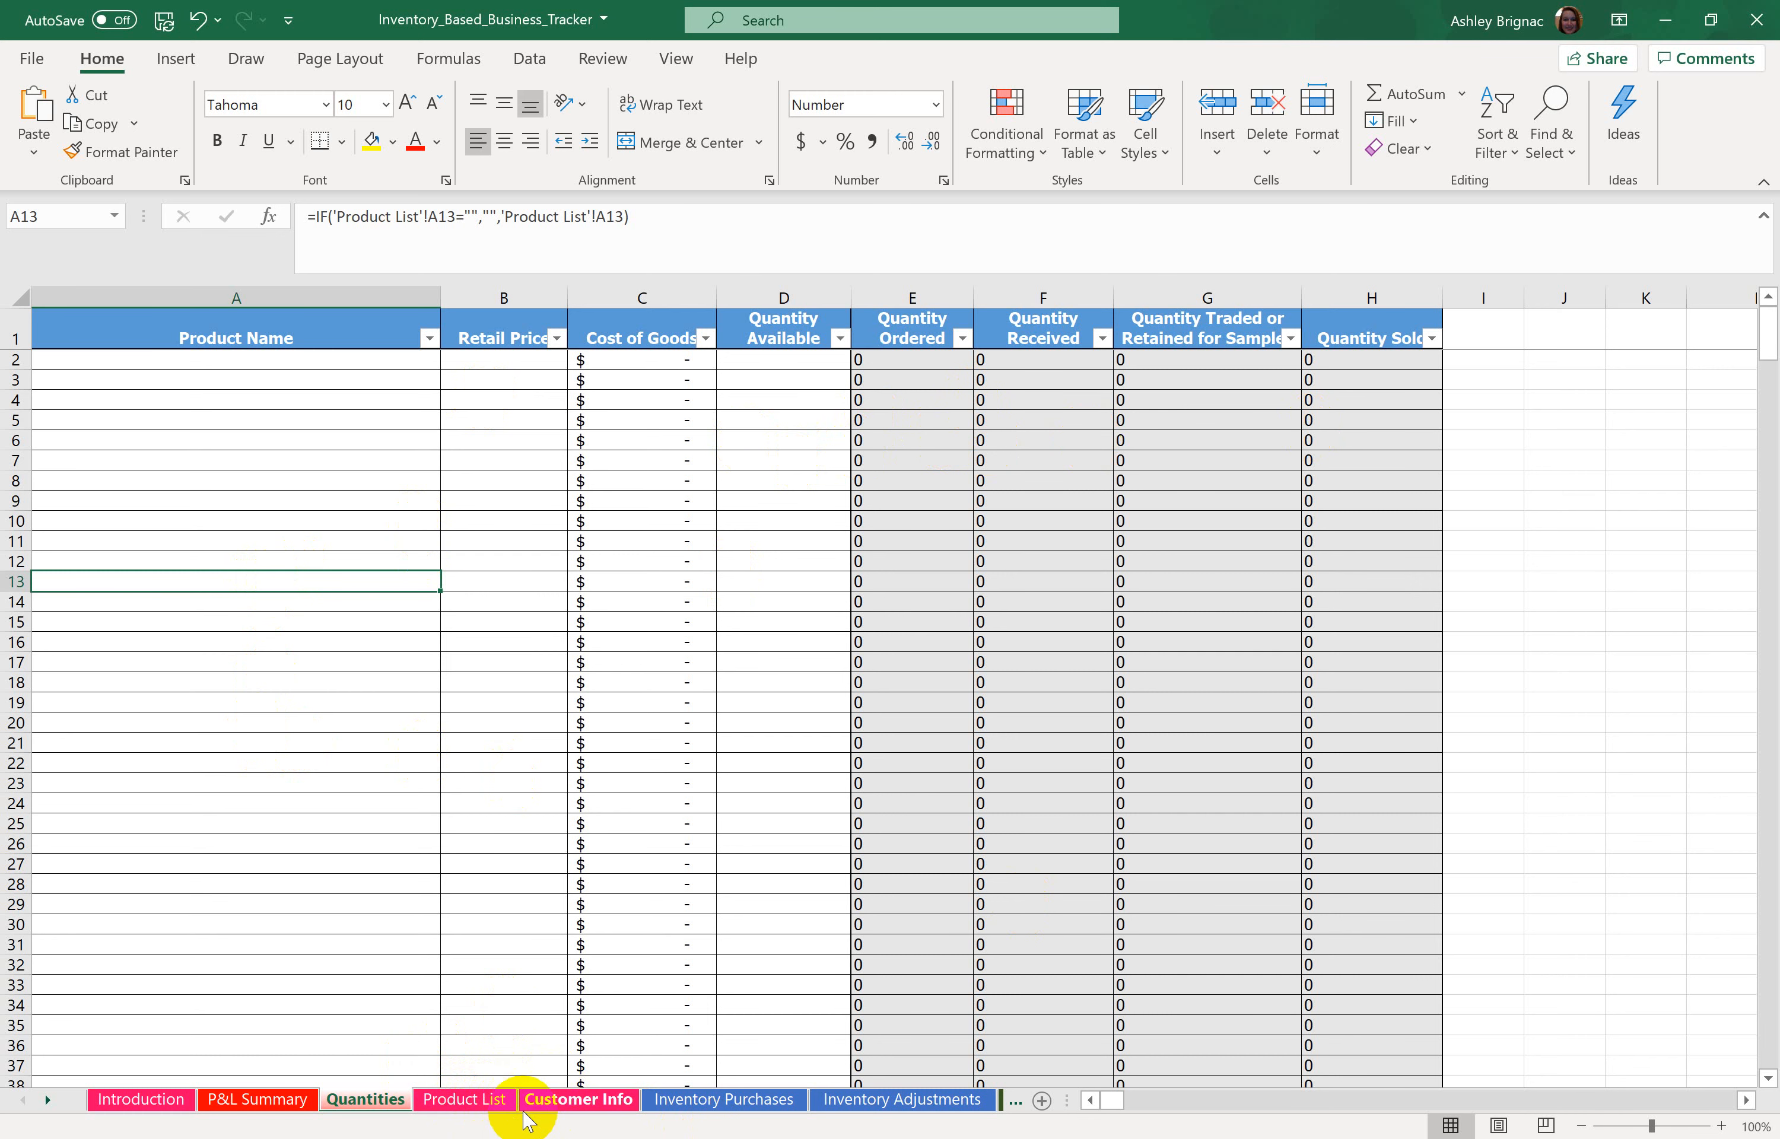
left_click(495, 1106)
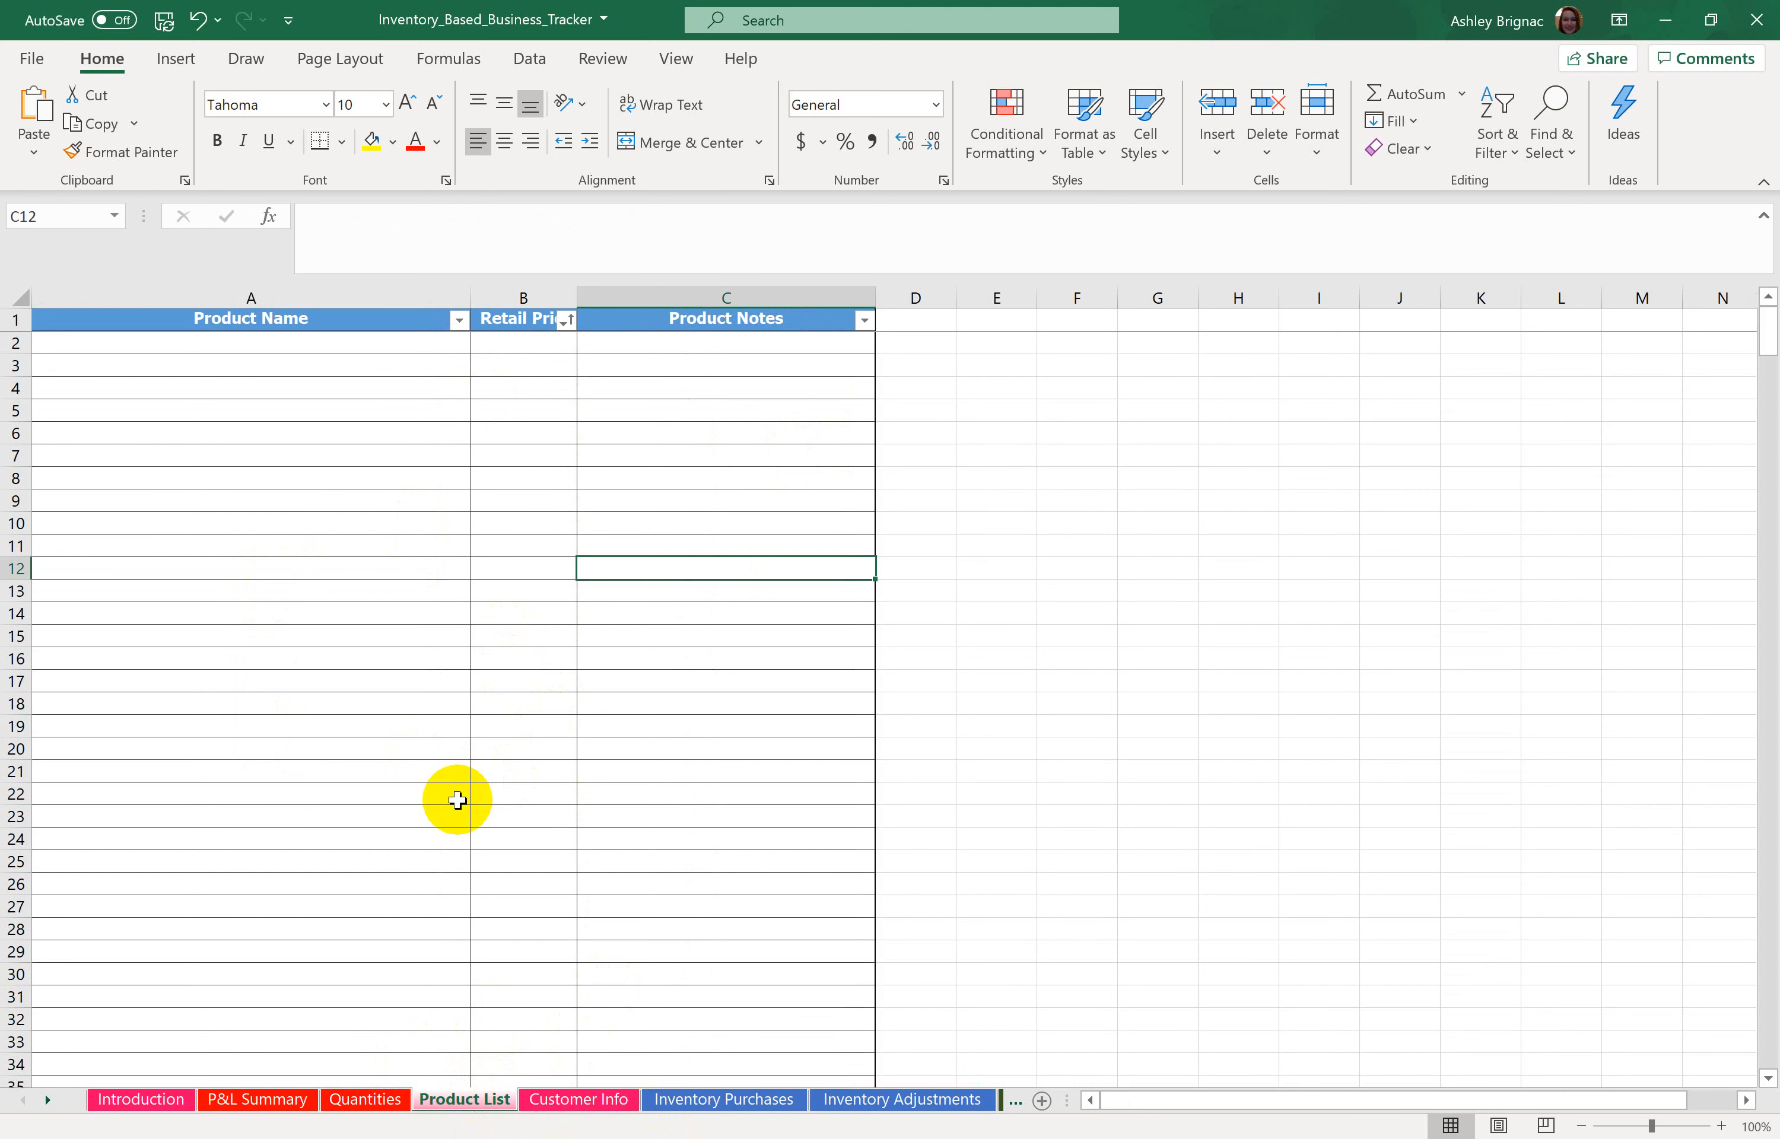
left_click(302, 349)
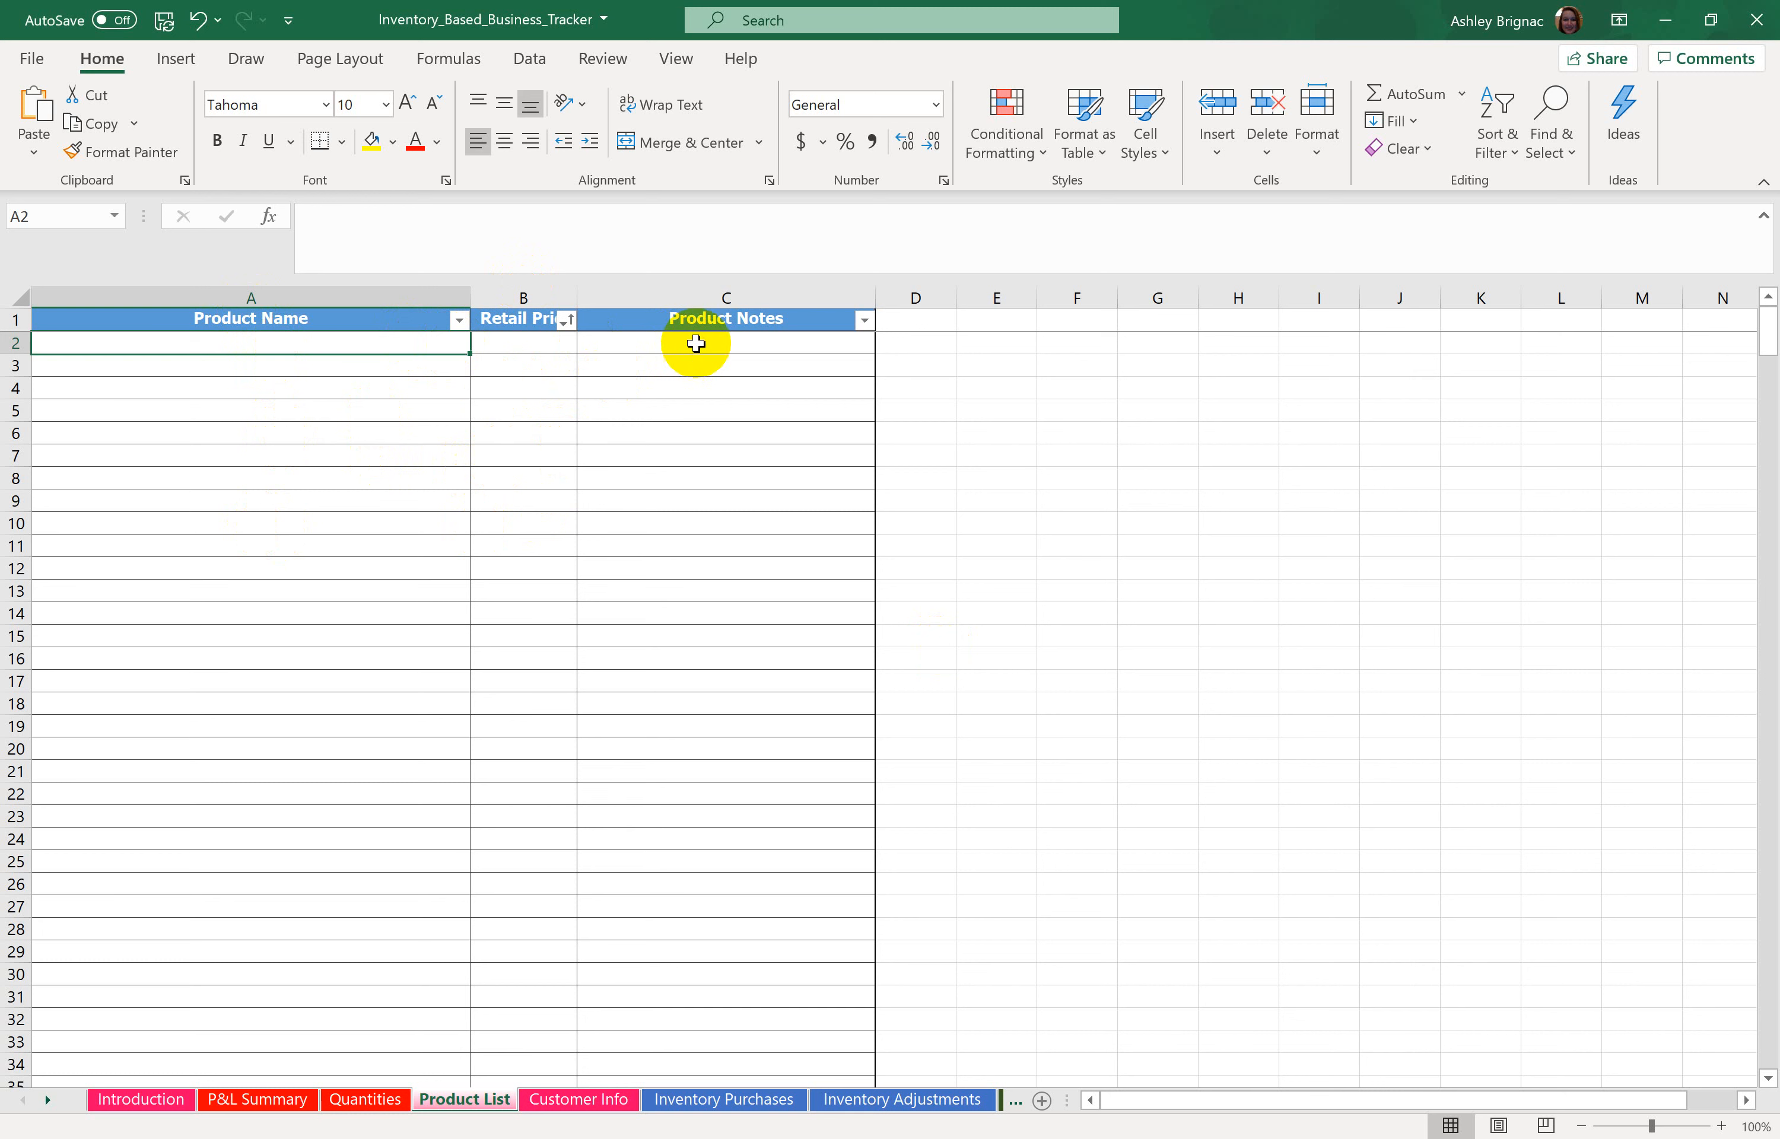
left_click(737, 319)
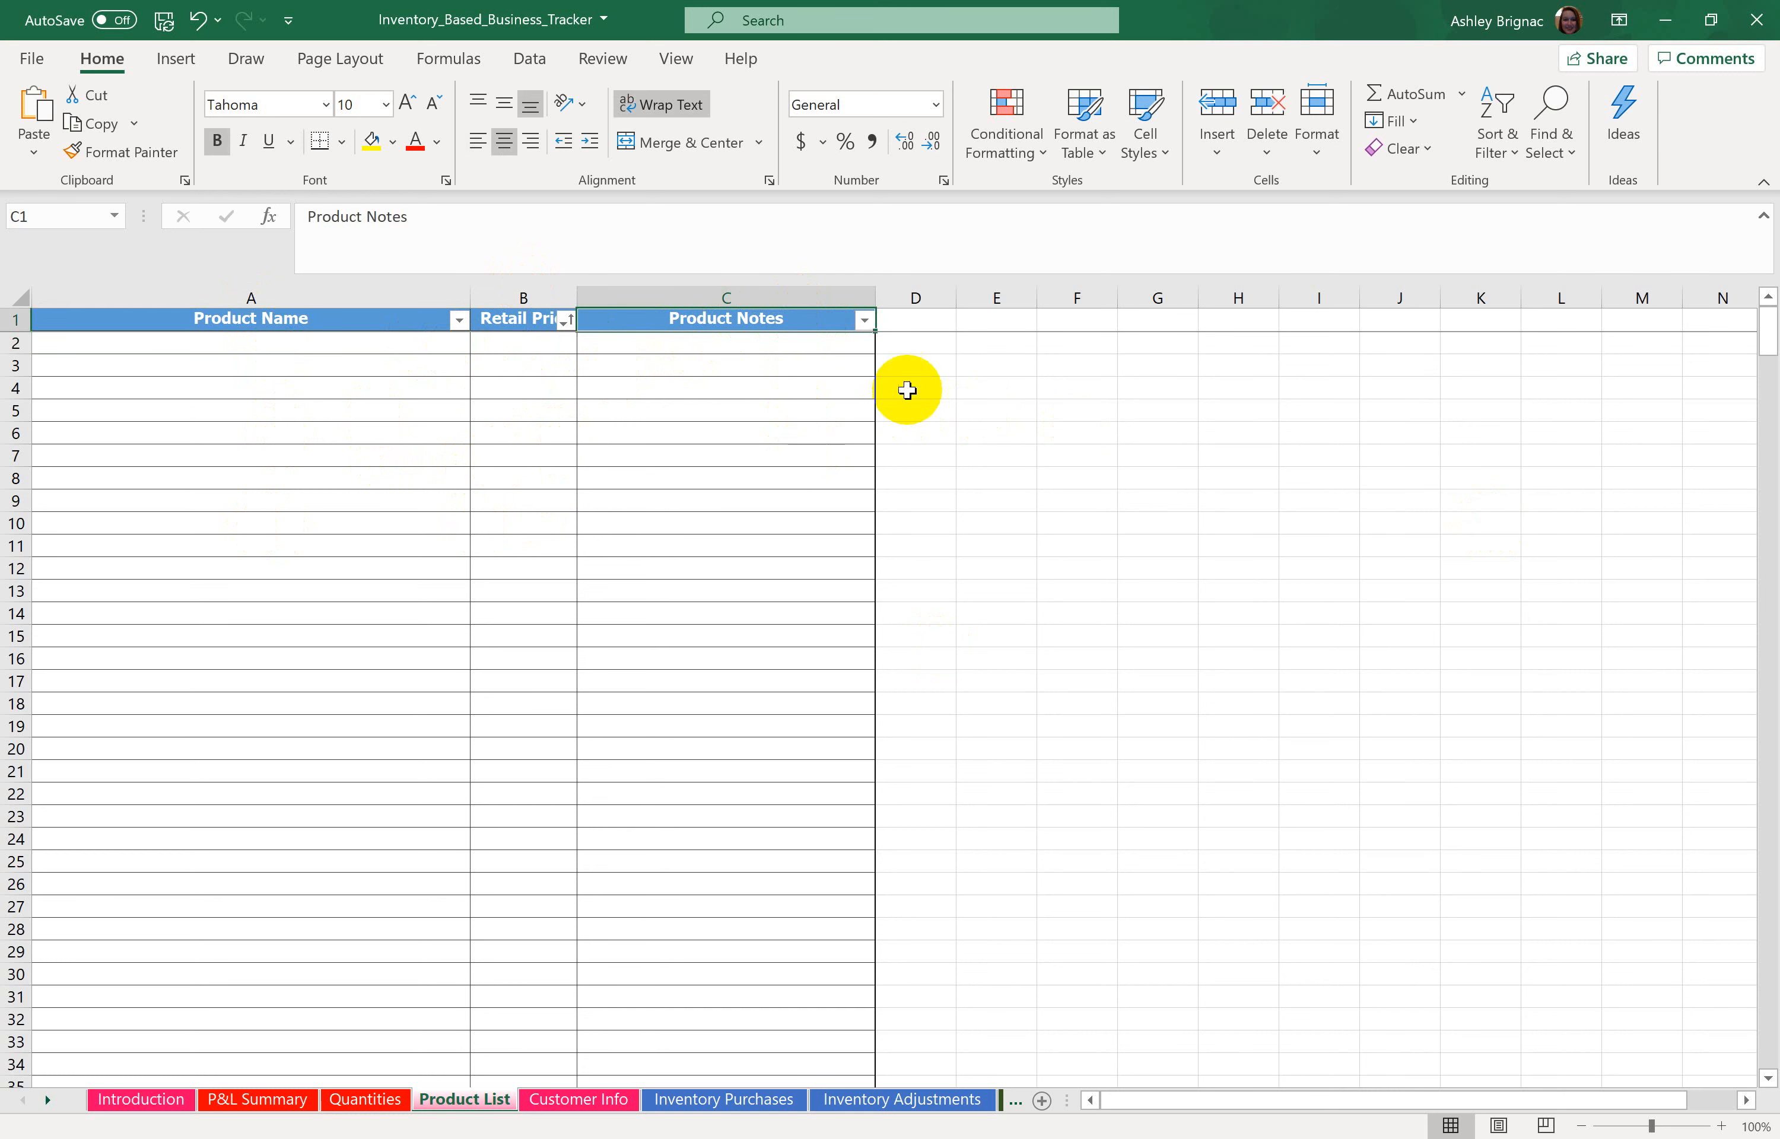
left_click(922, 317)
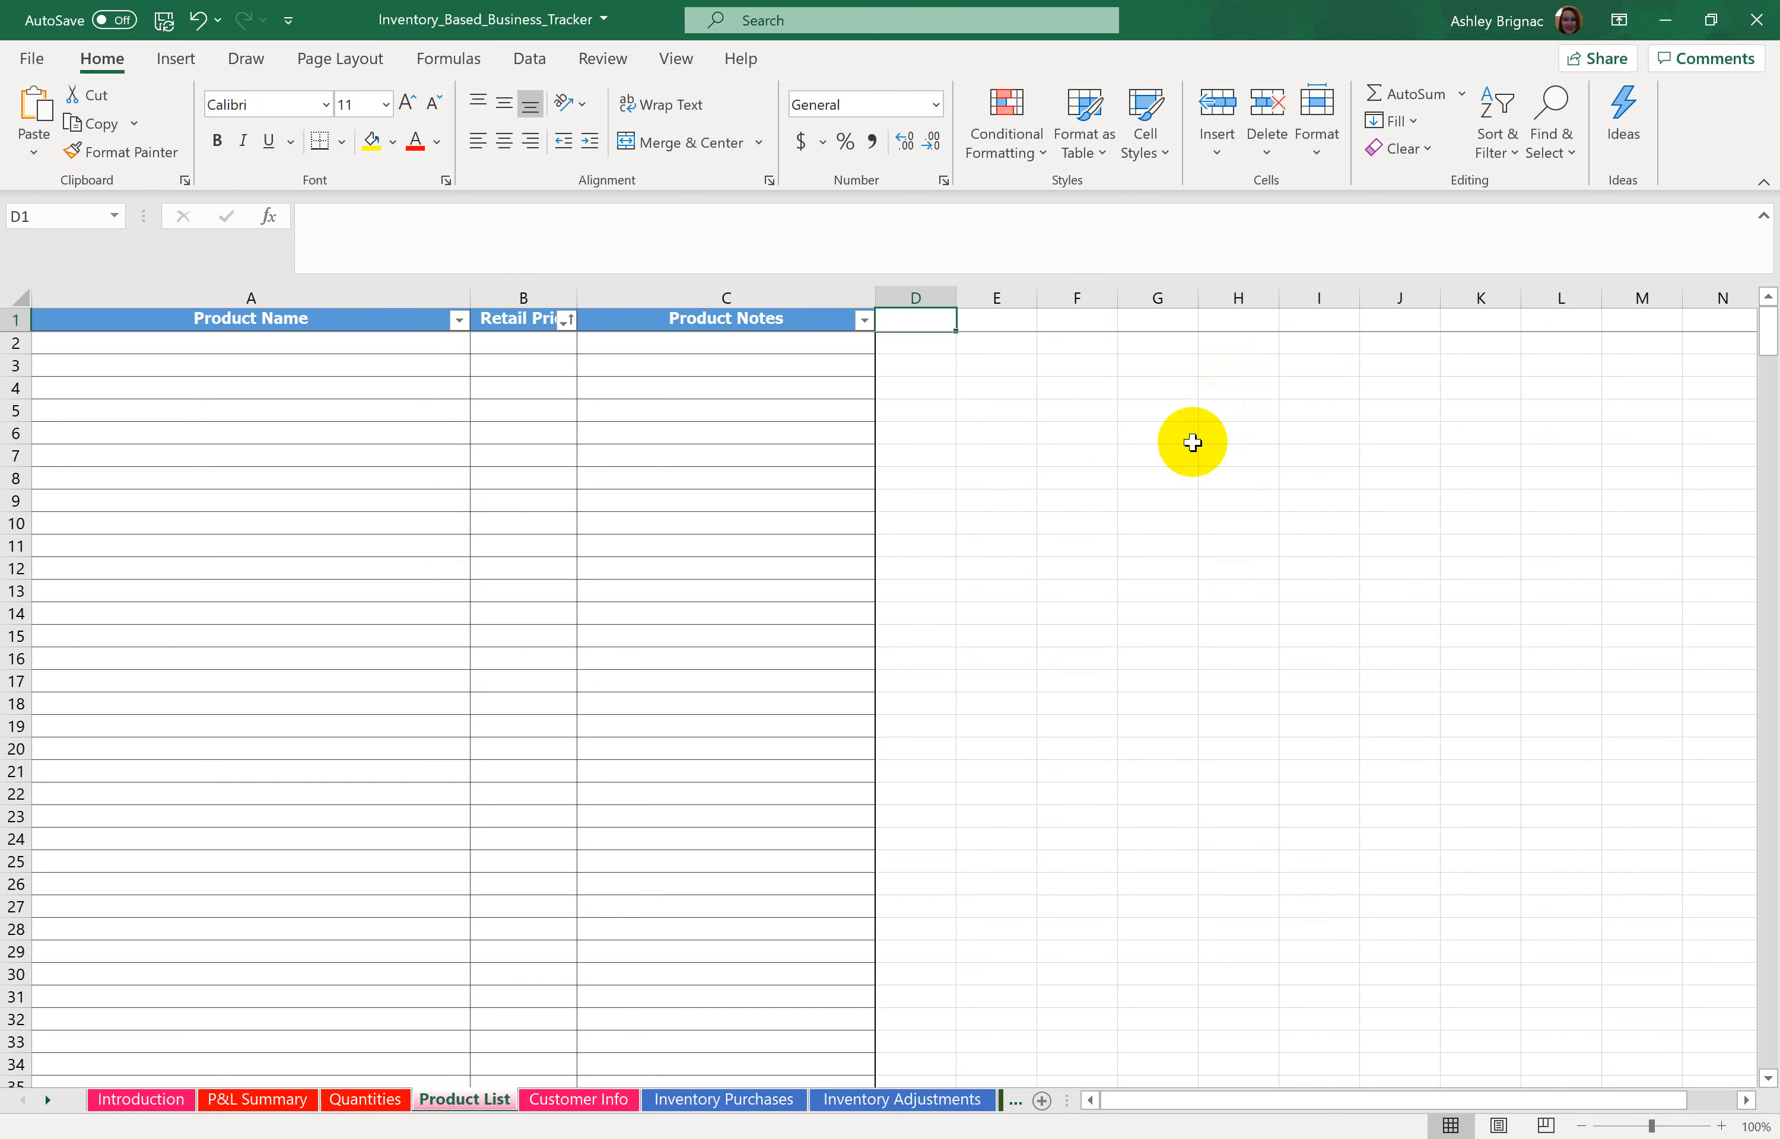
Step: Enter Pearl Earrings with a retail price of 35 in row 2 of the Product List sheet
left_click(350, 344)
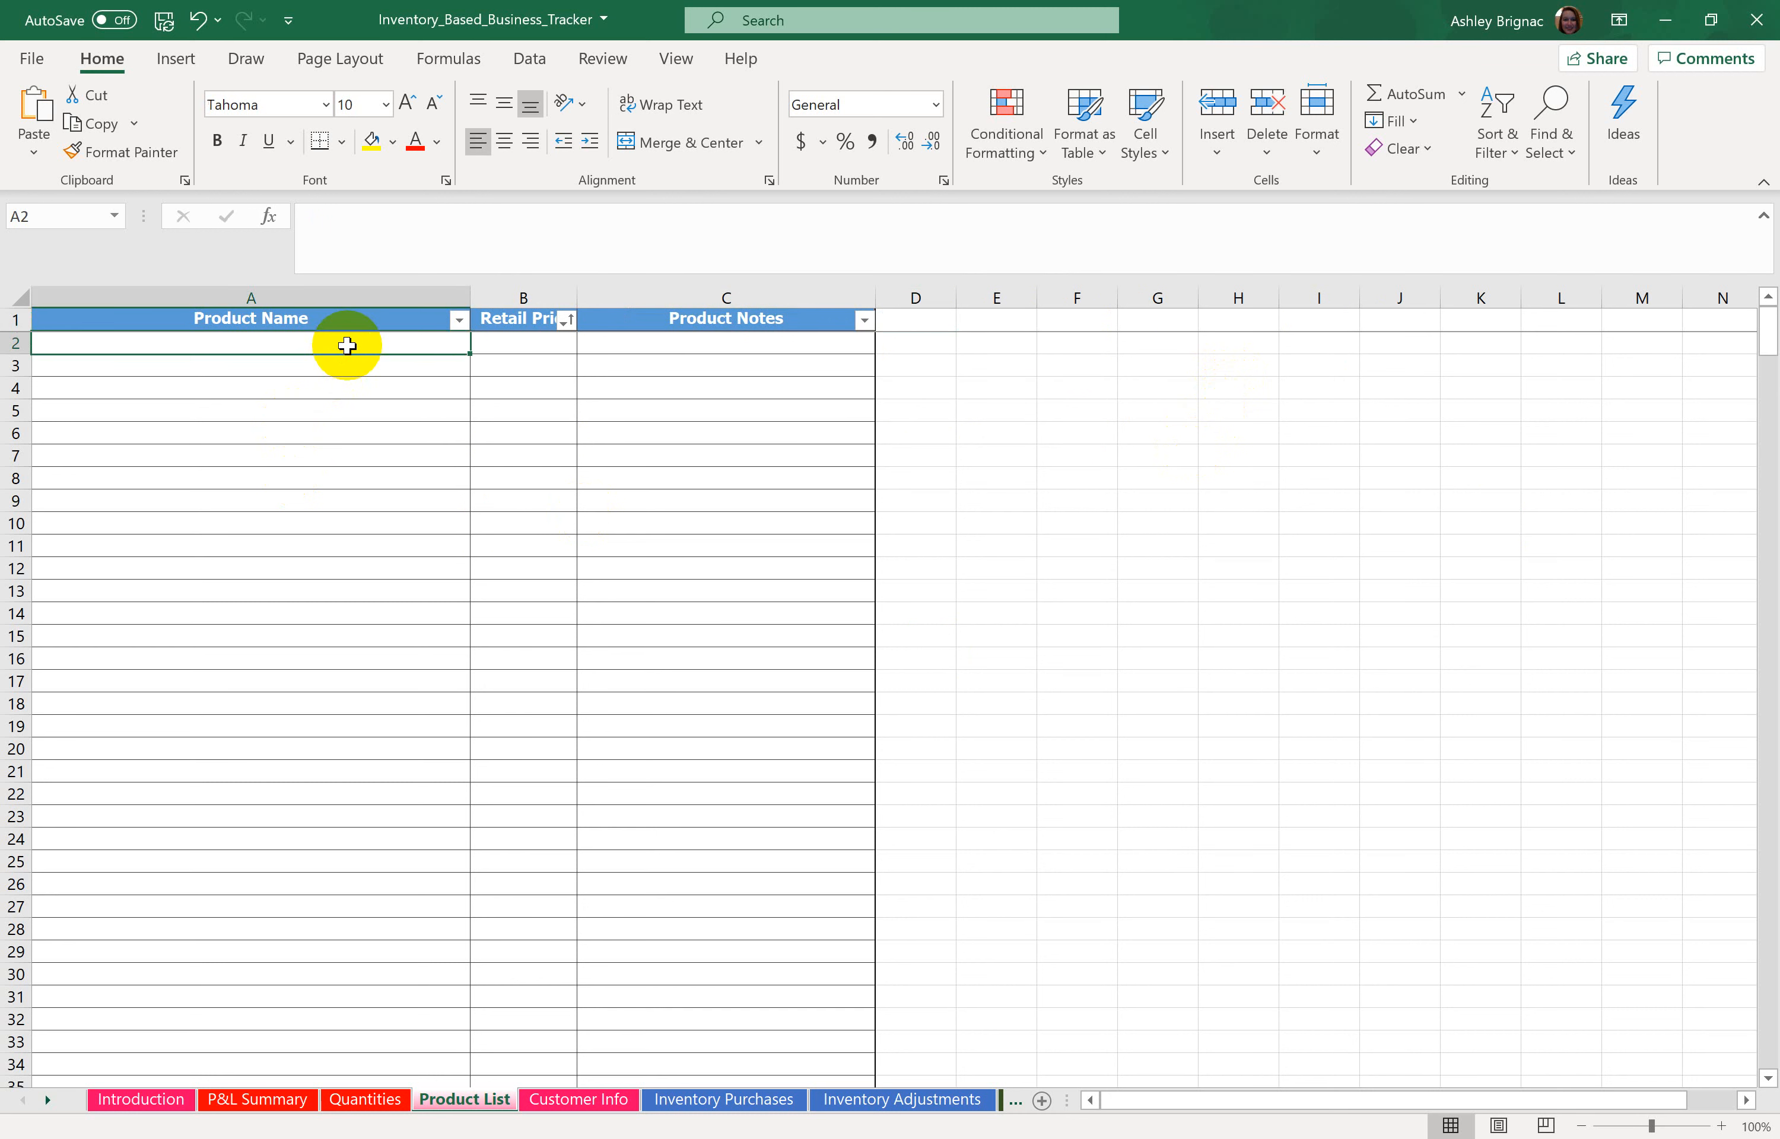
left_click(507, 347)
left_click(456, 348)
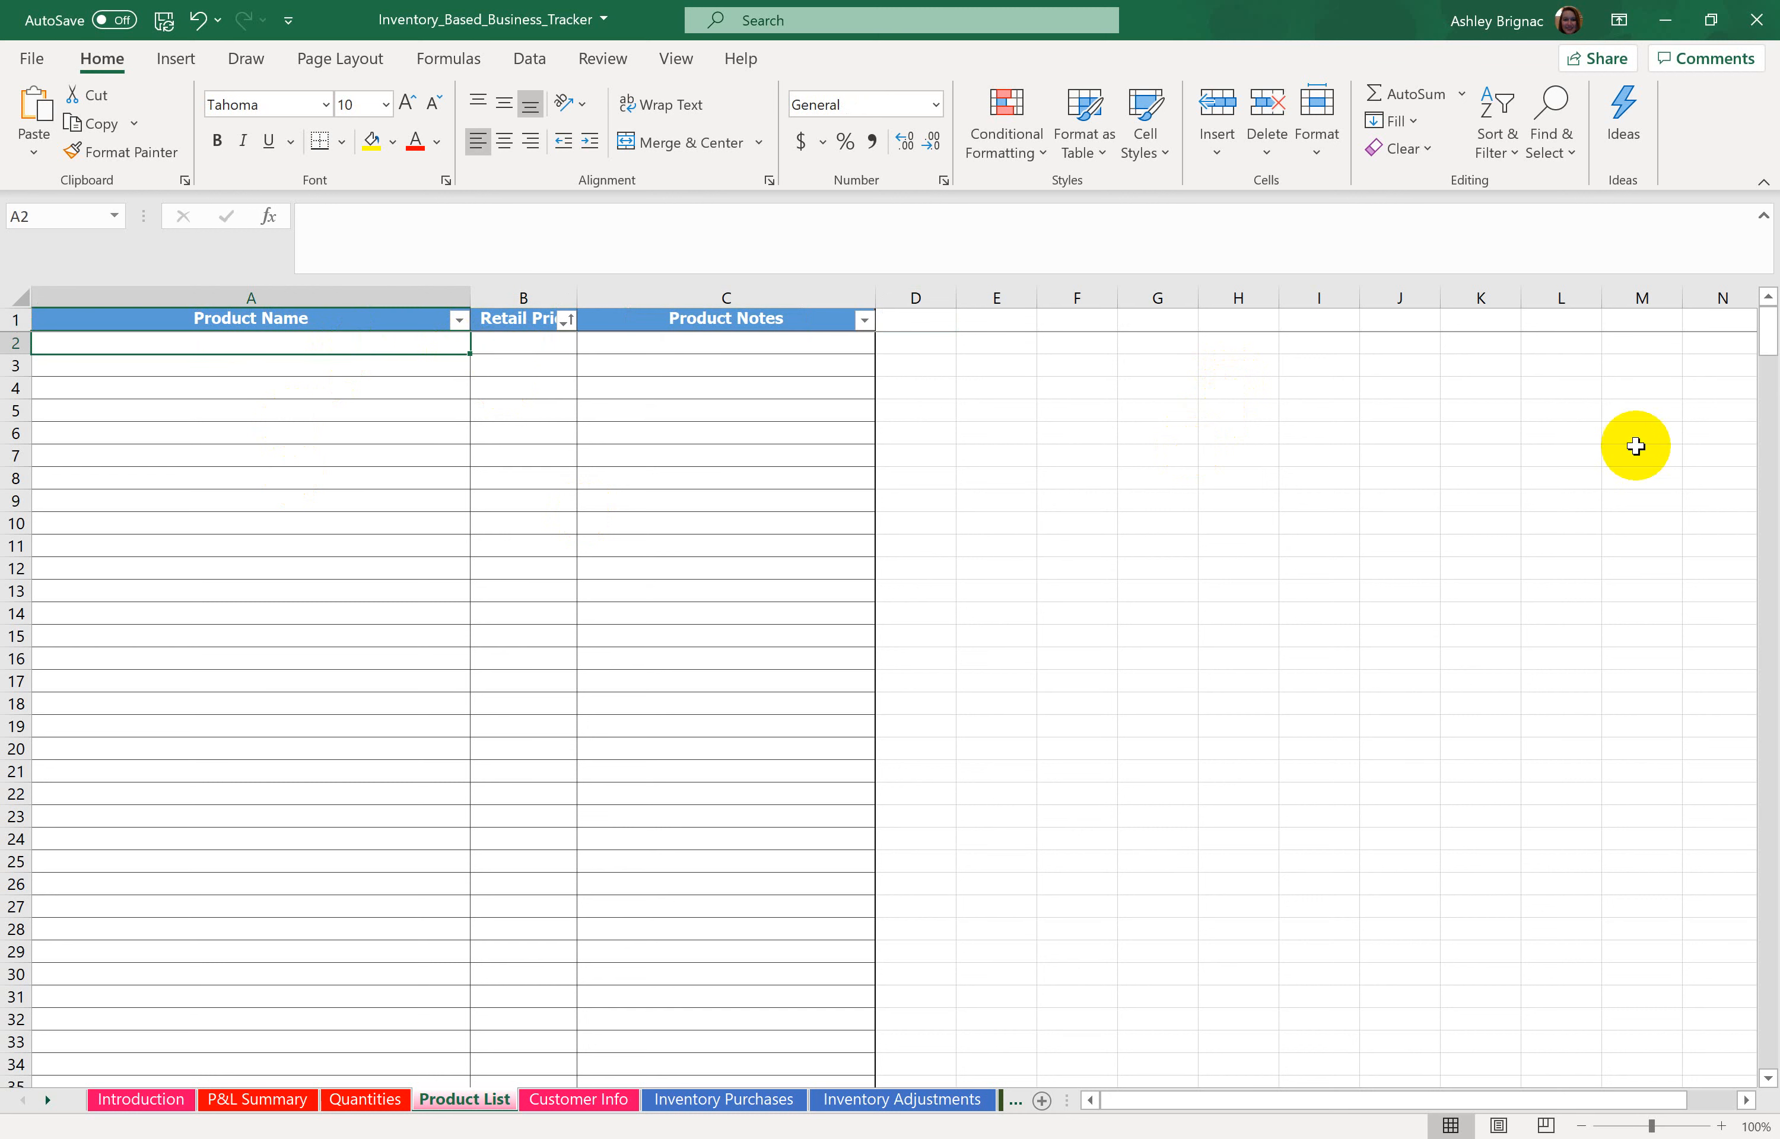
type("Pearl")
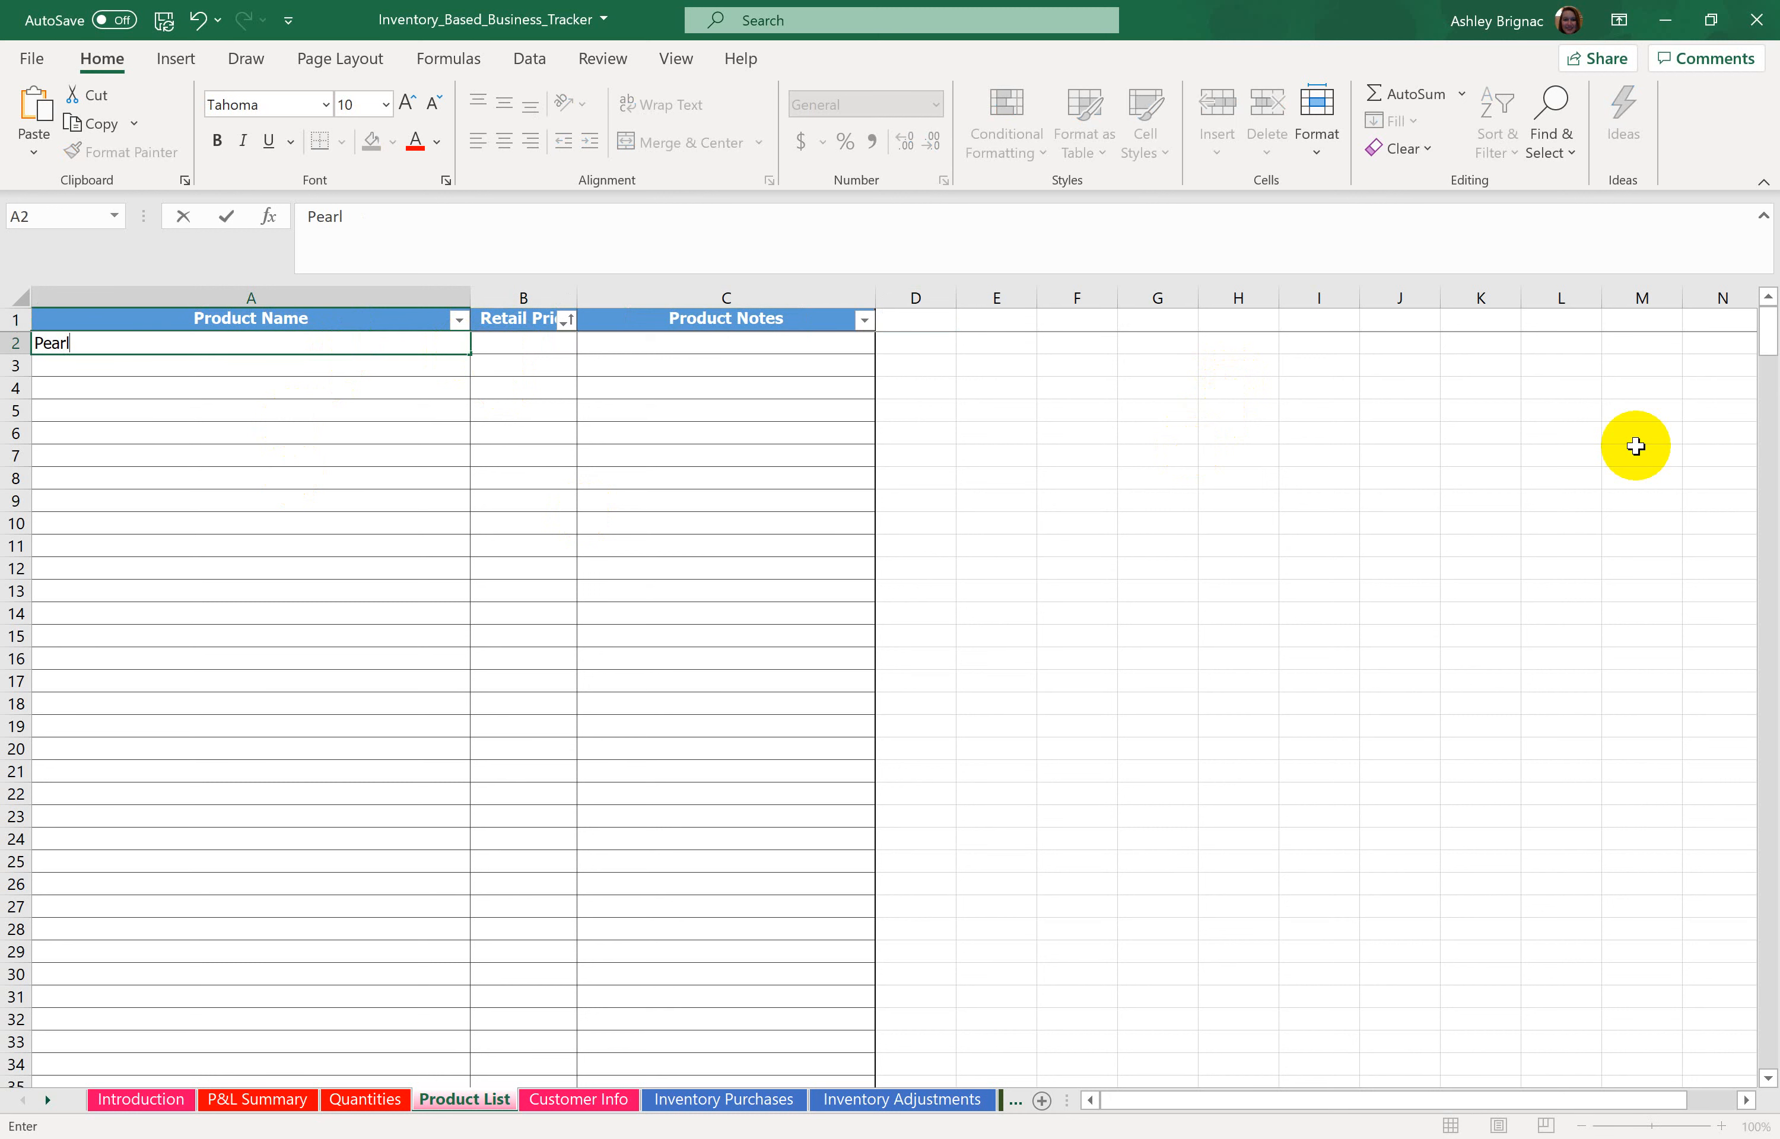
type(" Earrings")
key("Tab")
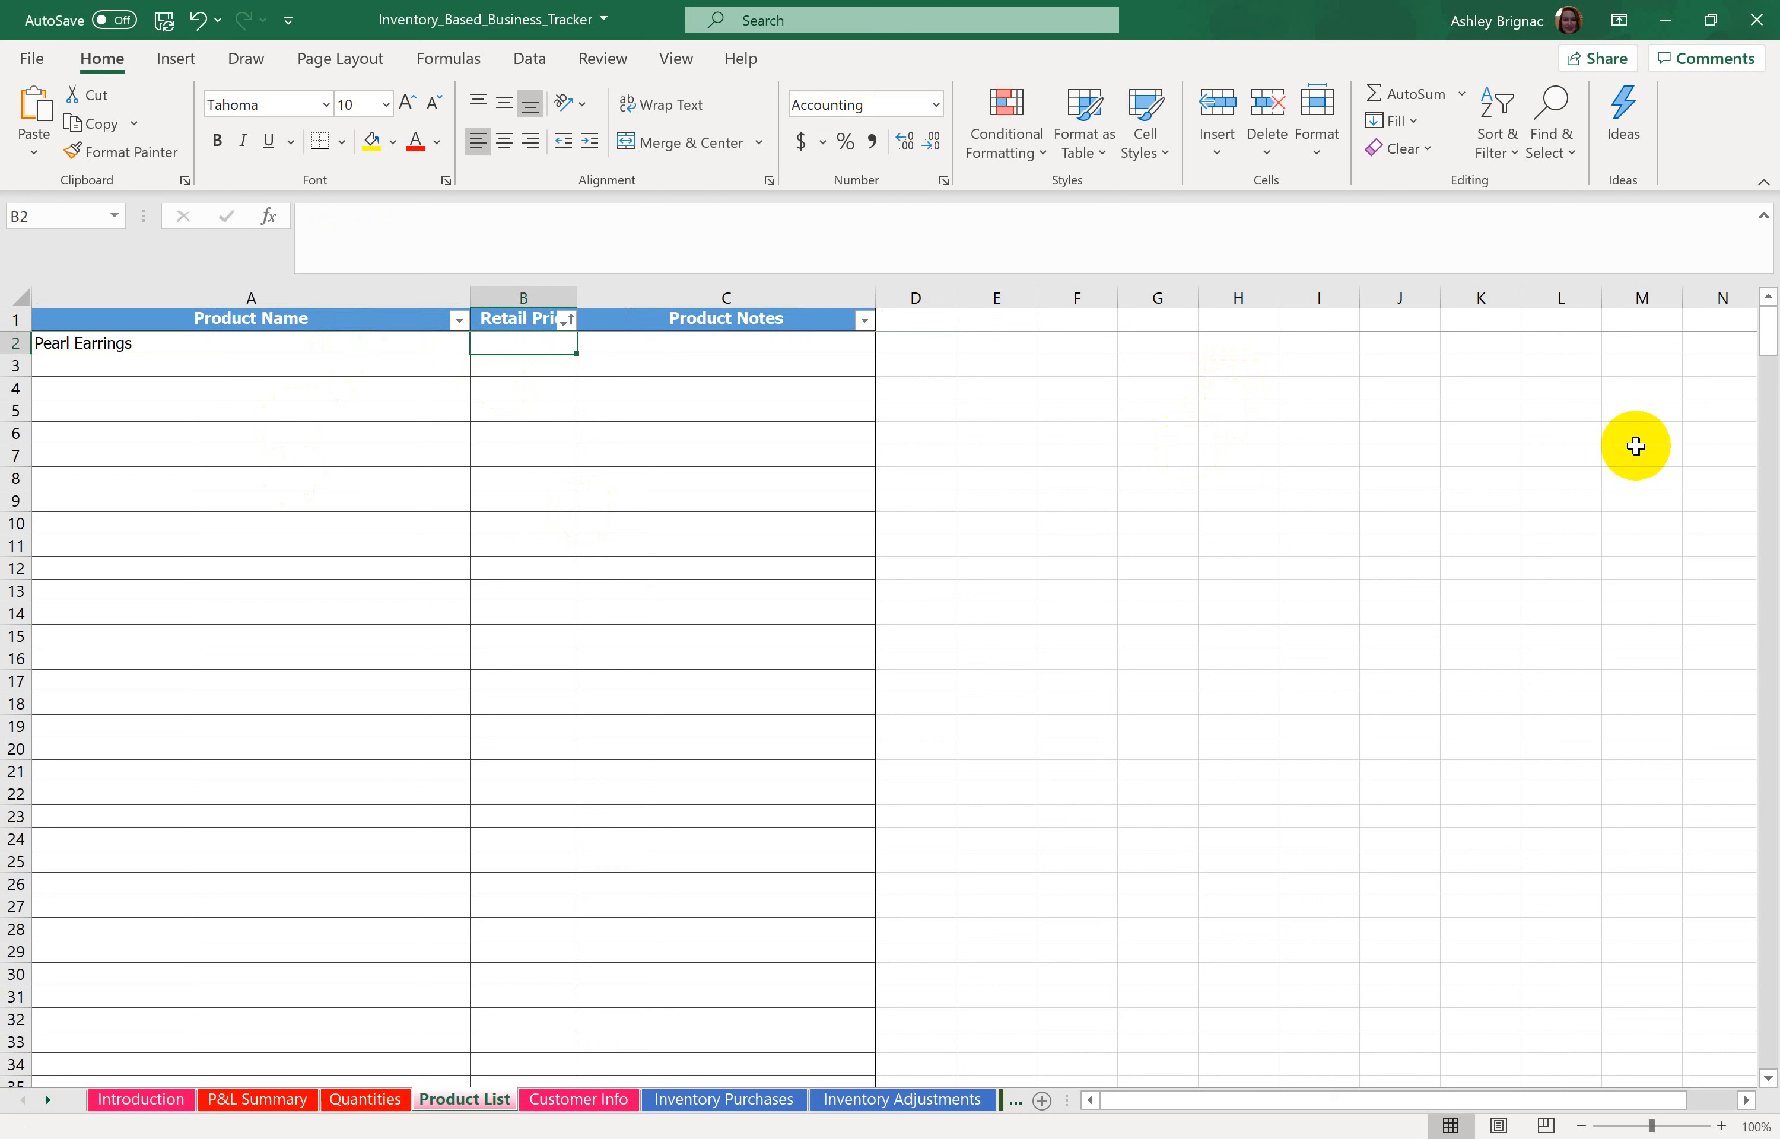
type("35")
key("Return")
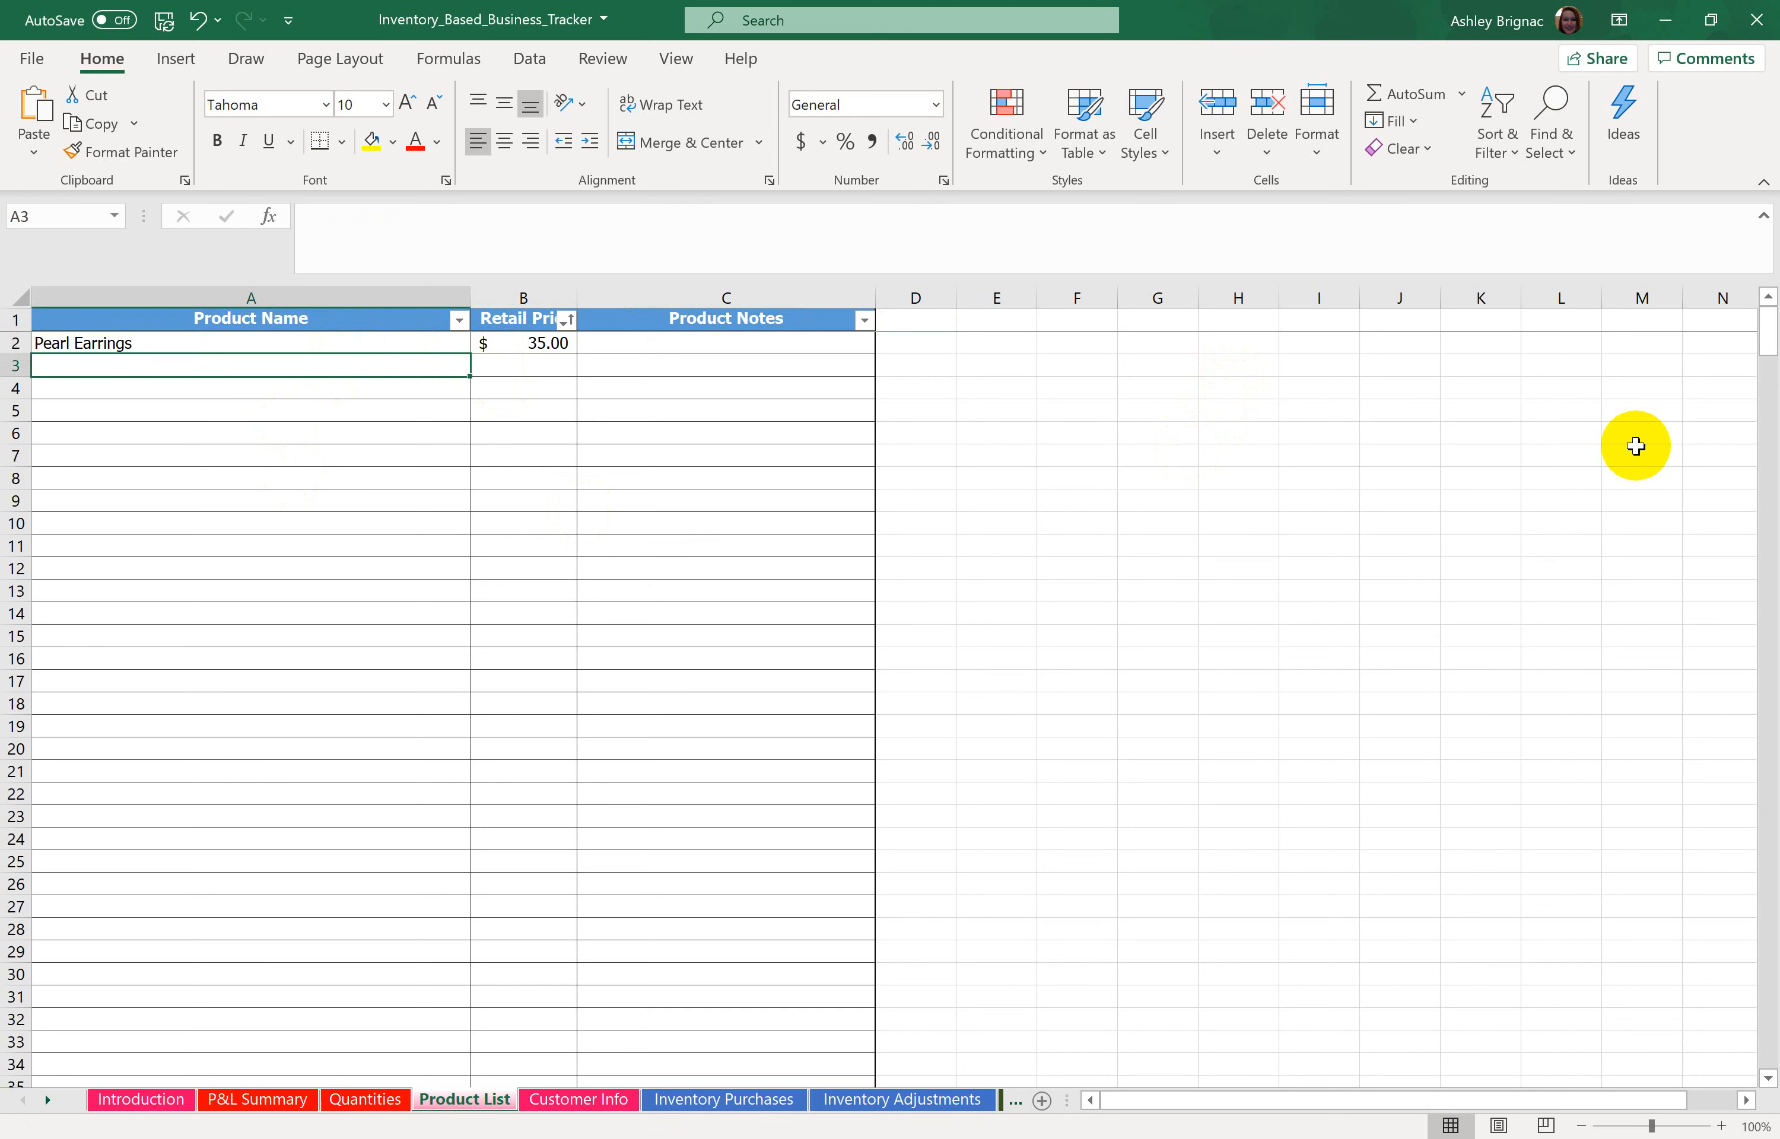
Step: Add Bee Earrings with a retail price of 30 in row 3 of the product list
type("Bee Earrnig")
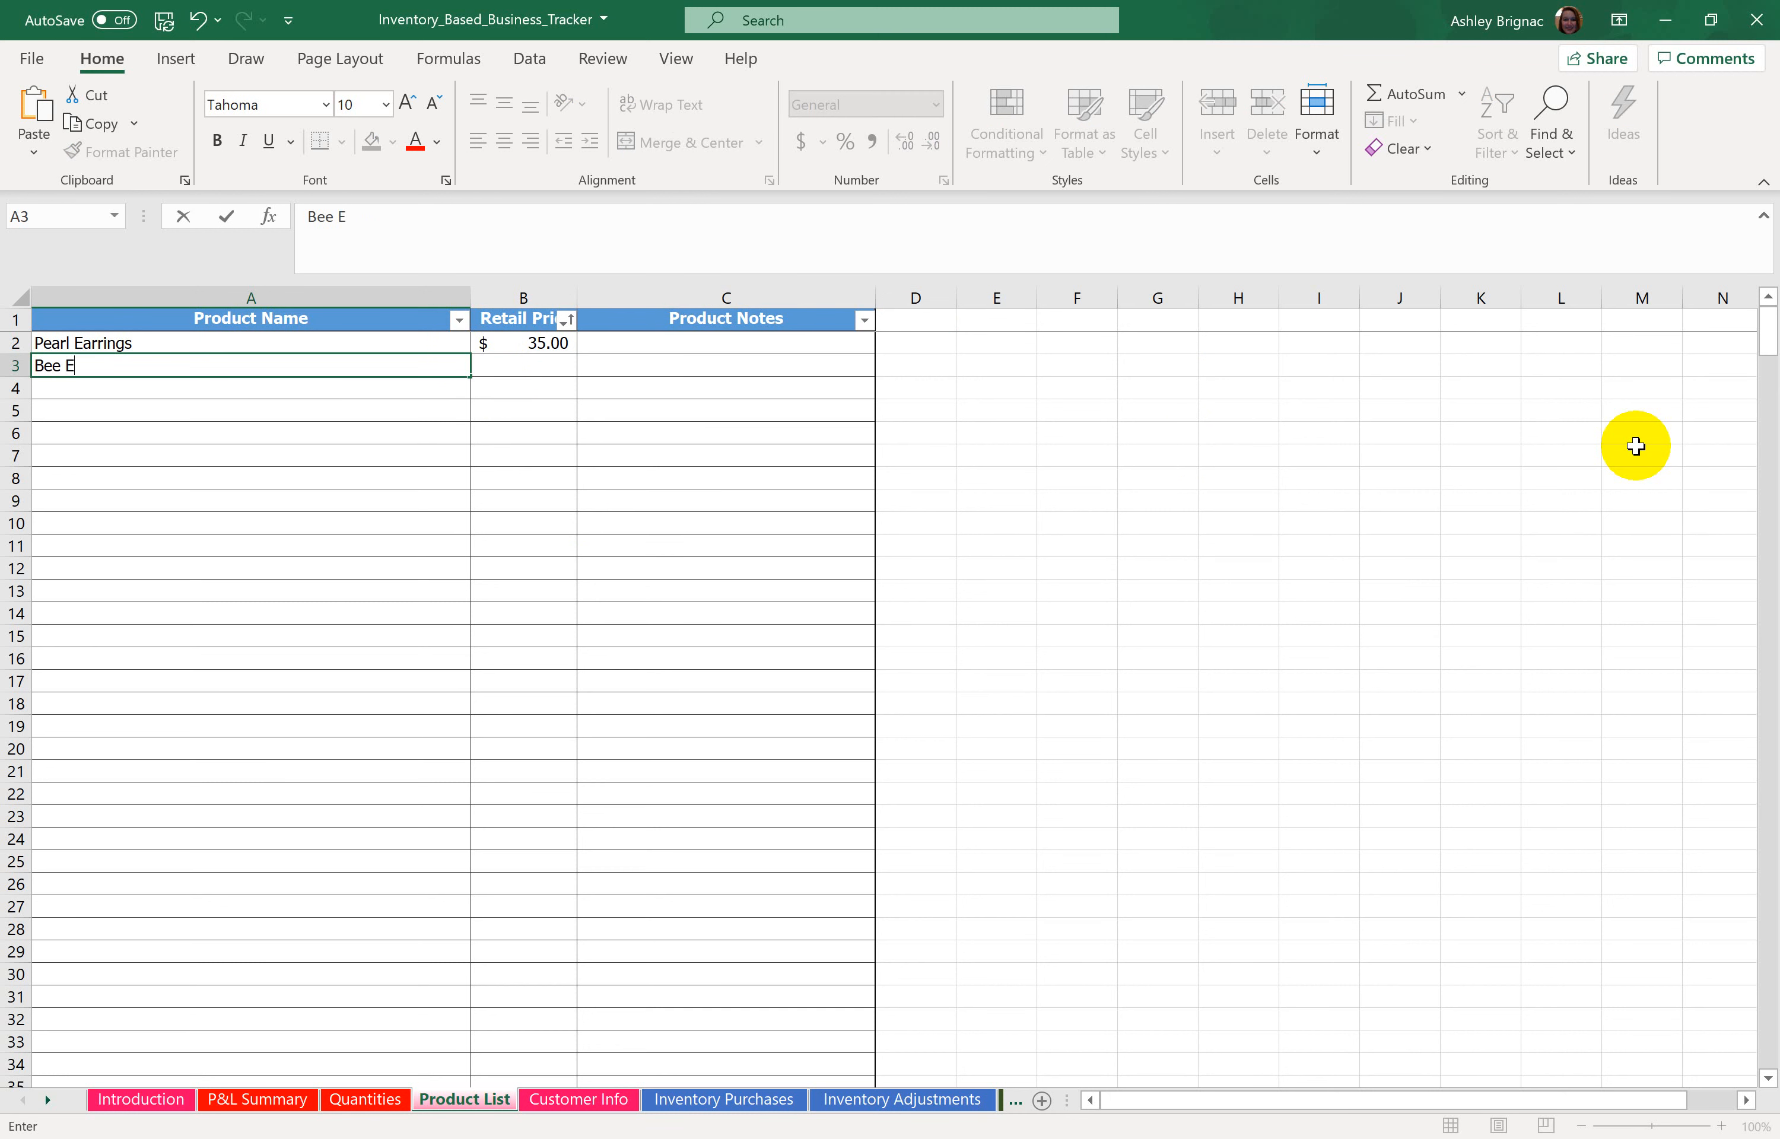
key("BackSpace")
type("ns")
key("BackSpace")
key("BackSpace")
key("BackSpace")
key("BackSpace")
key("BackSpace")
key("BackSpace")
type("ring")
key("Tab")
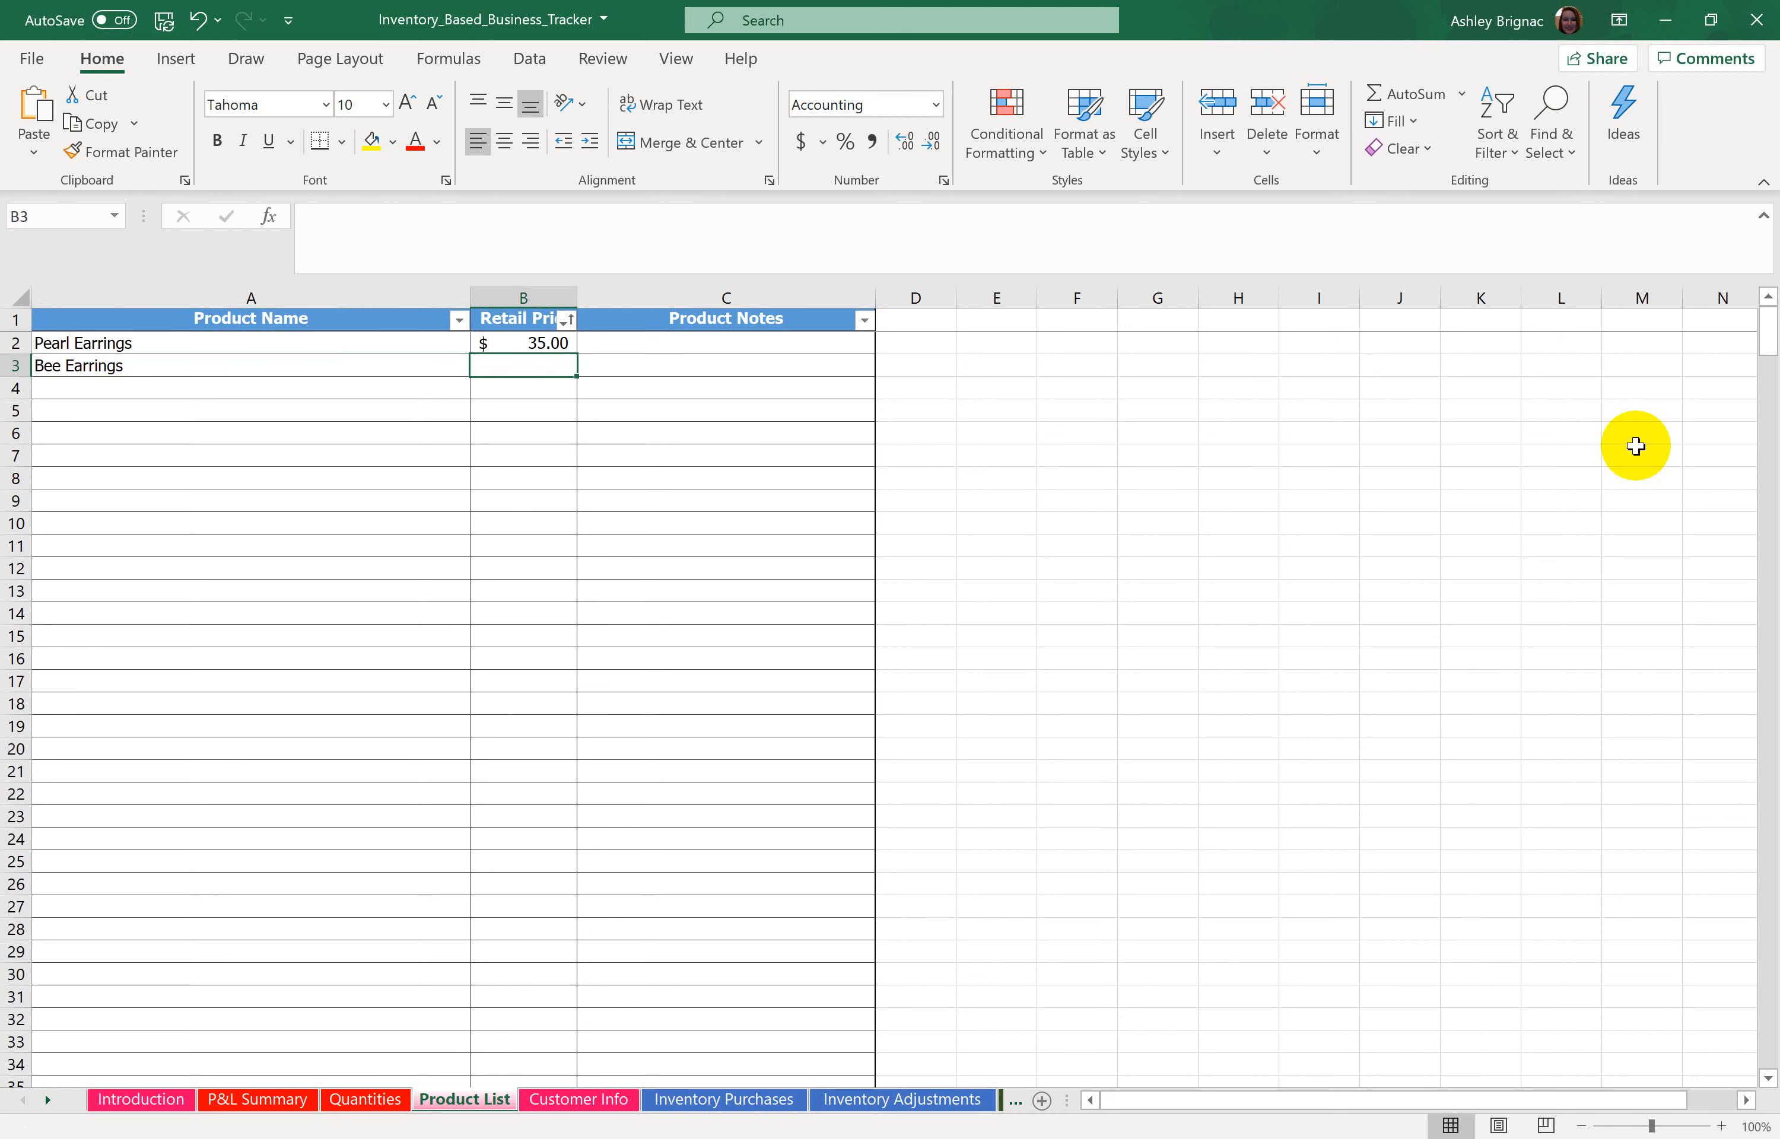
type("30")
key("Return")
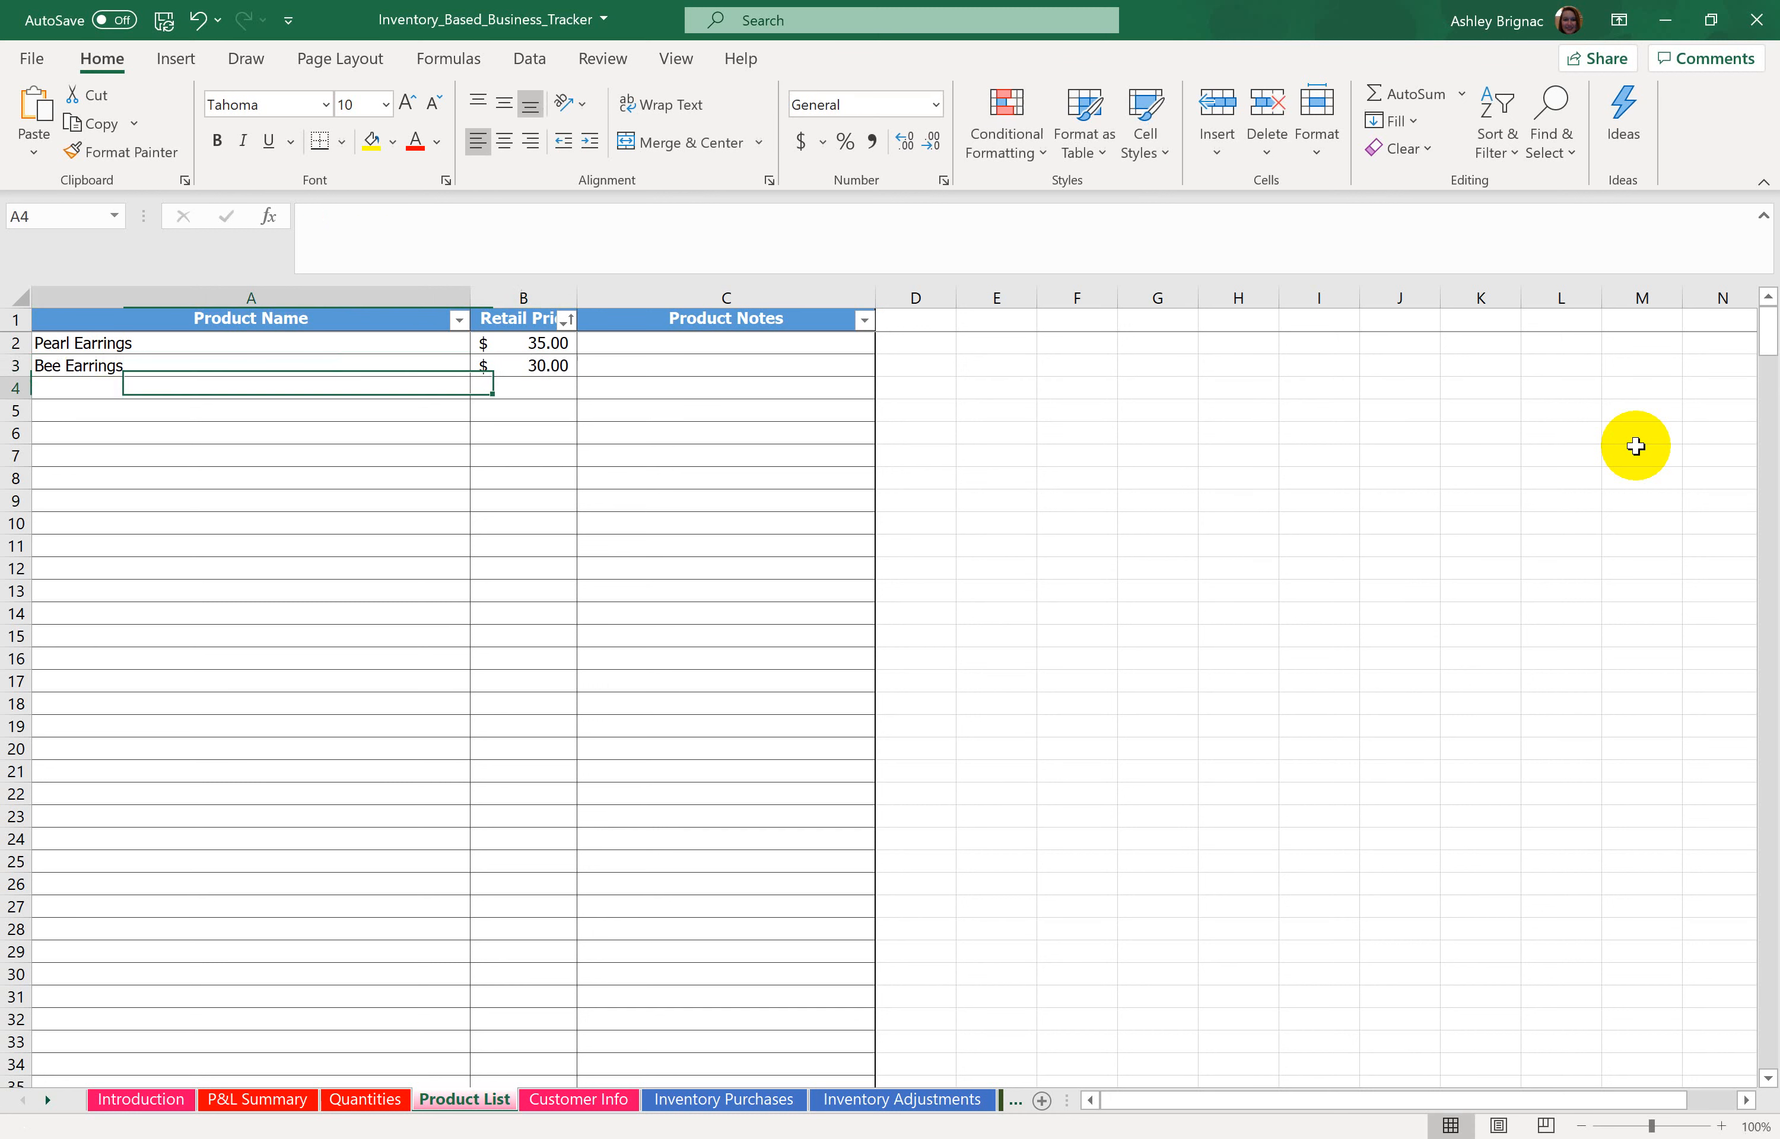
Step: Add Silver Bracelet in row 4 with a retail price of 40 and the product note "cuff bracelet"
type("Silve")
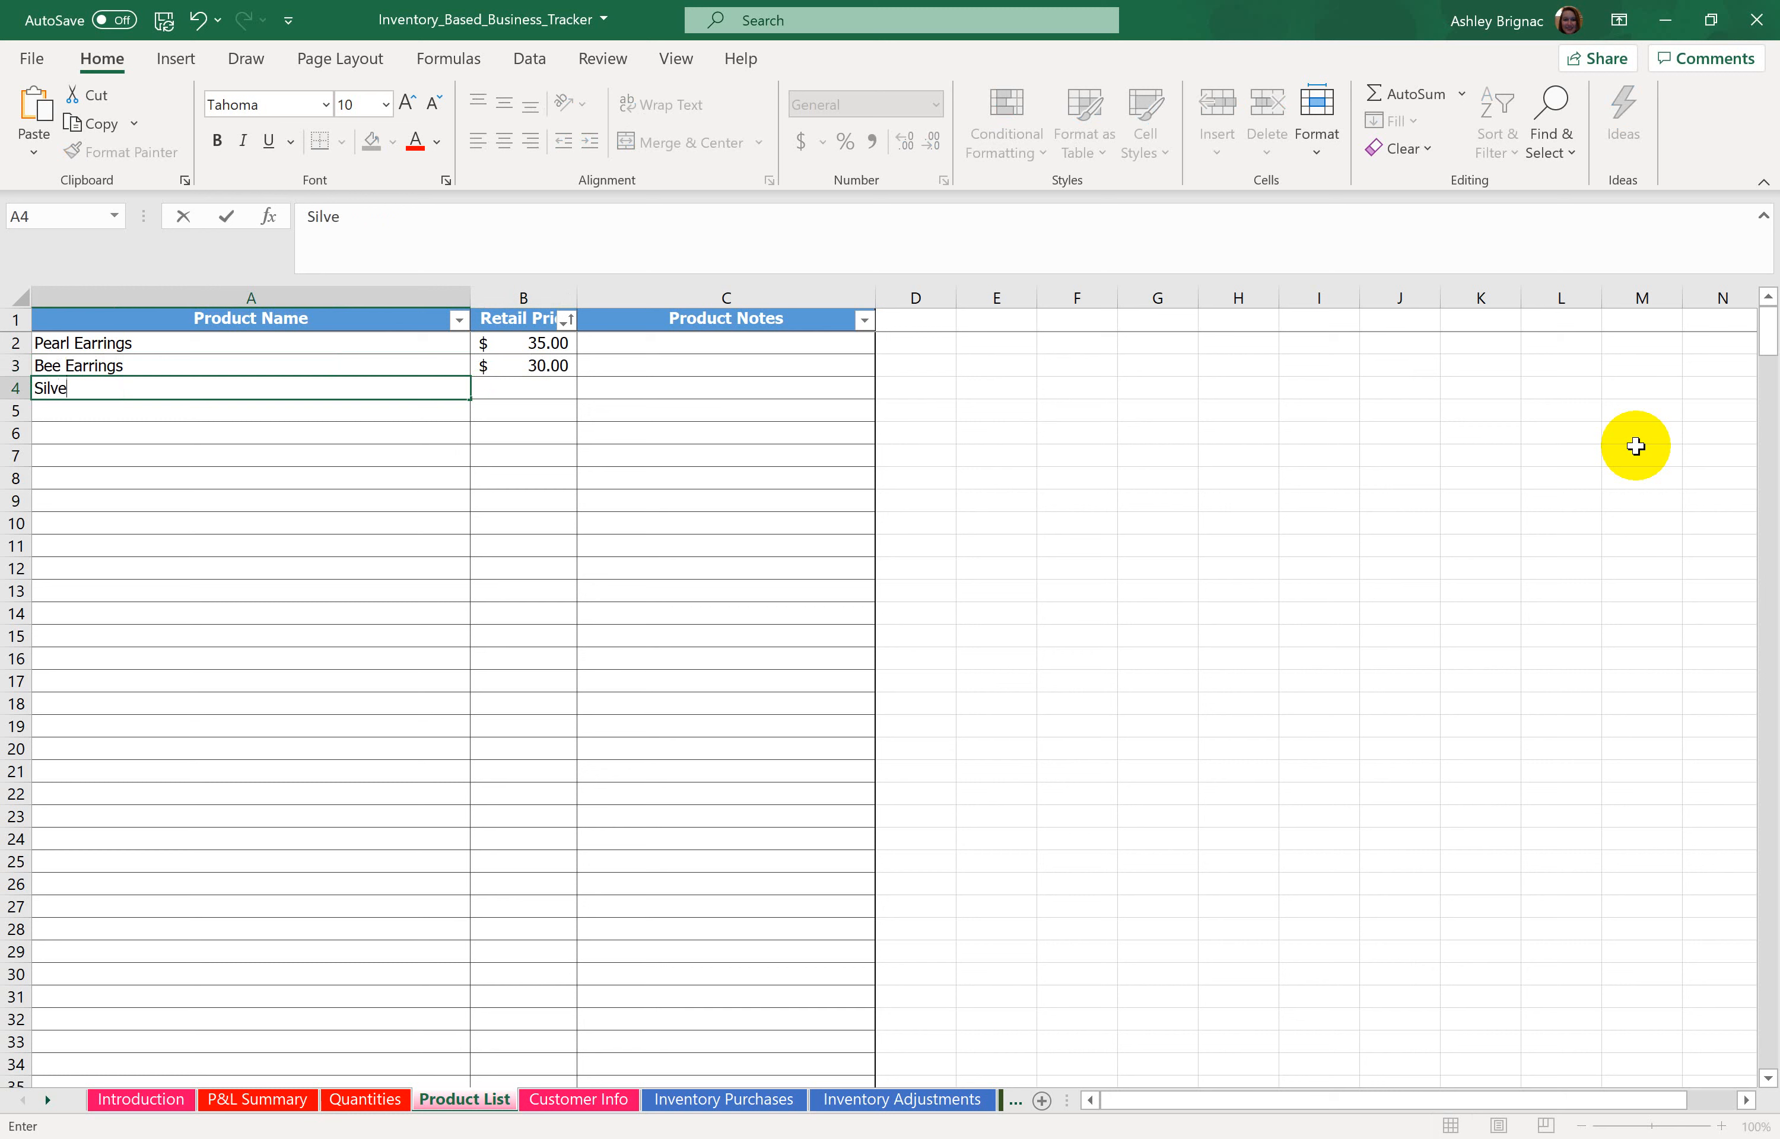
type("r Bracelet")
key("Tab")
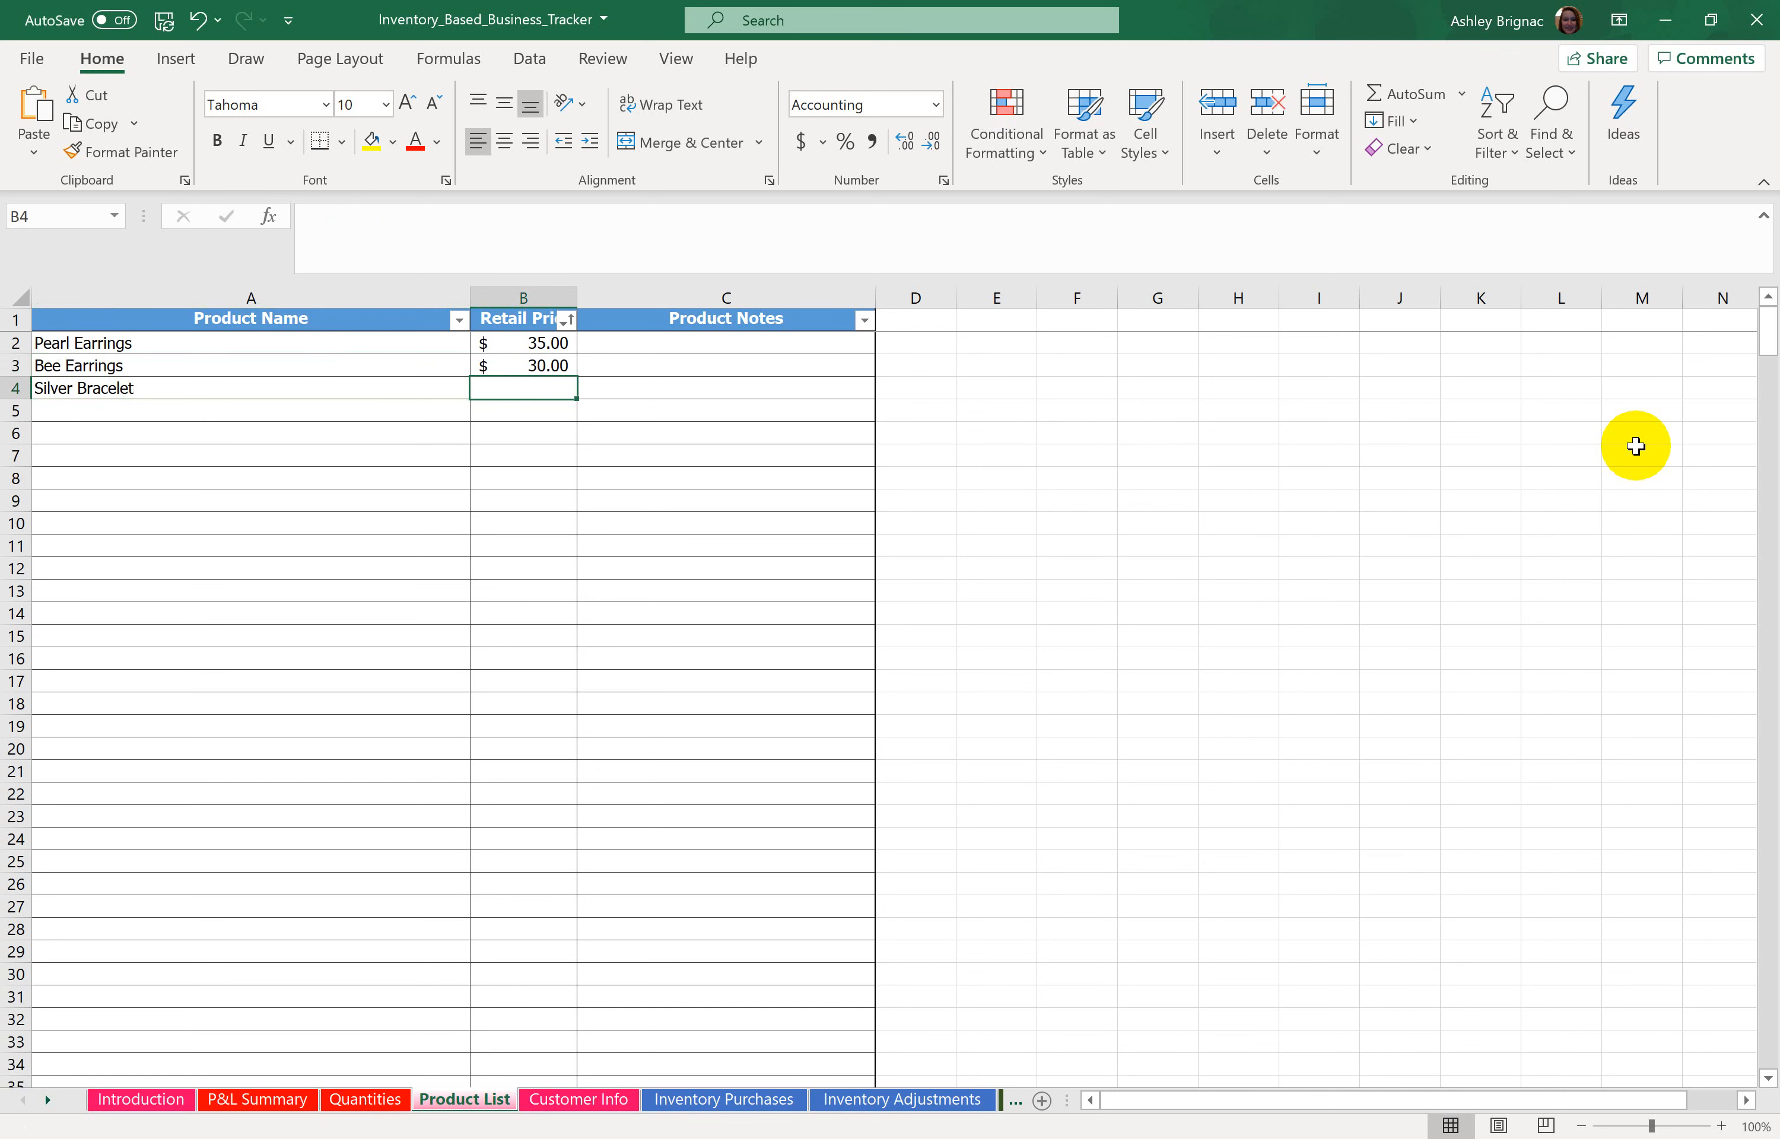
type("40")
key("Tab")
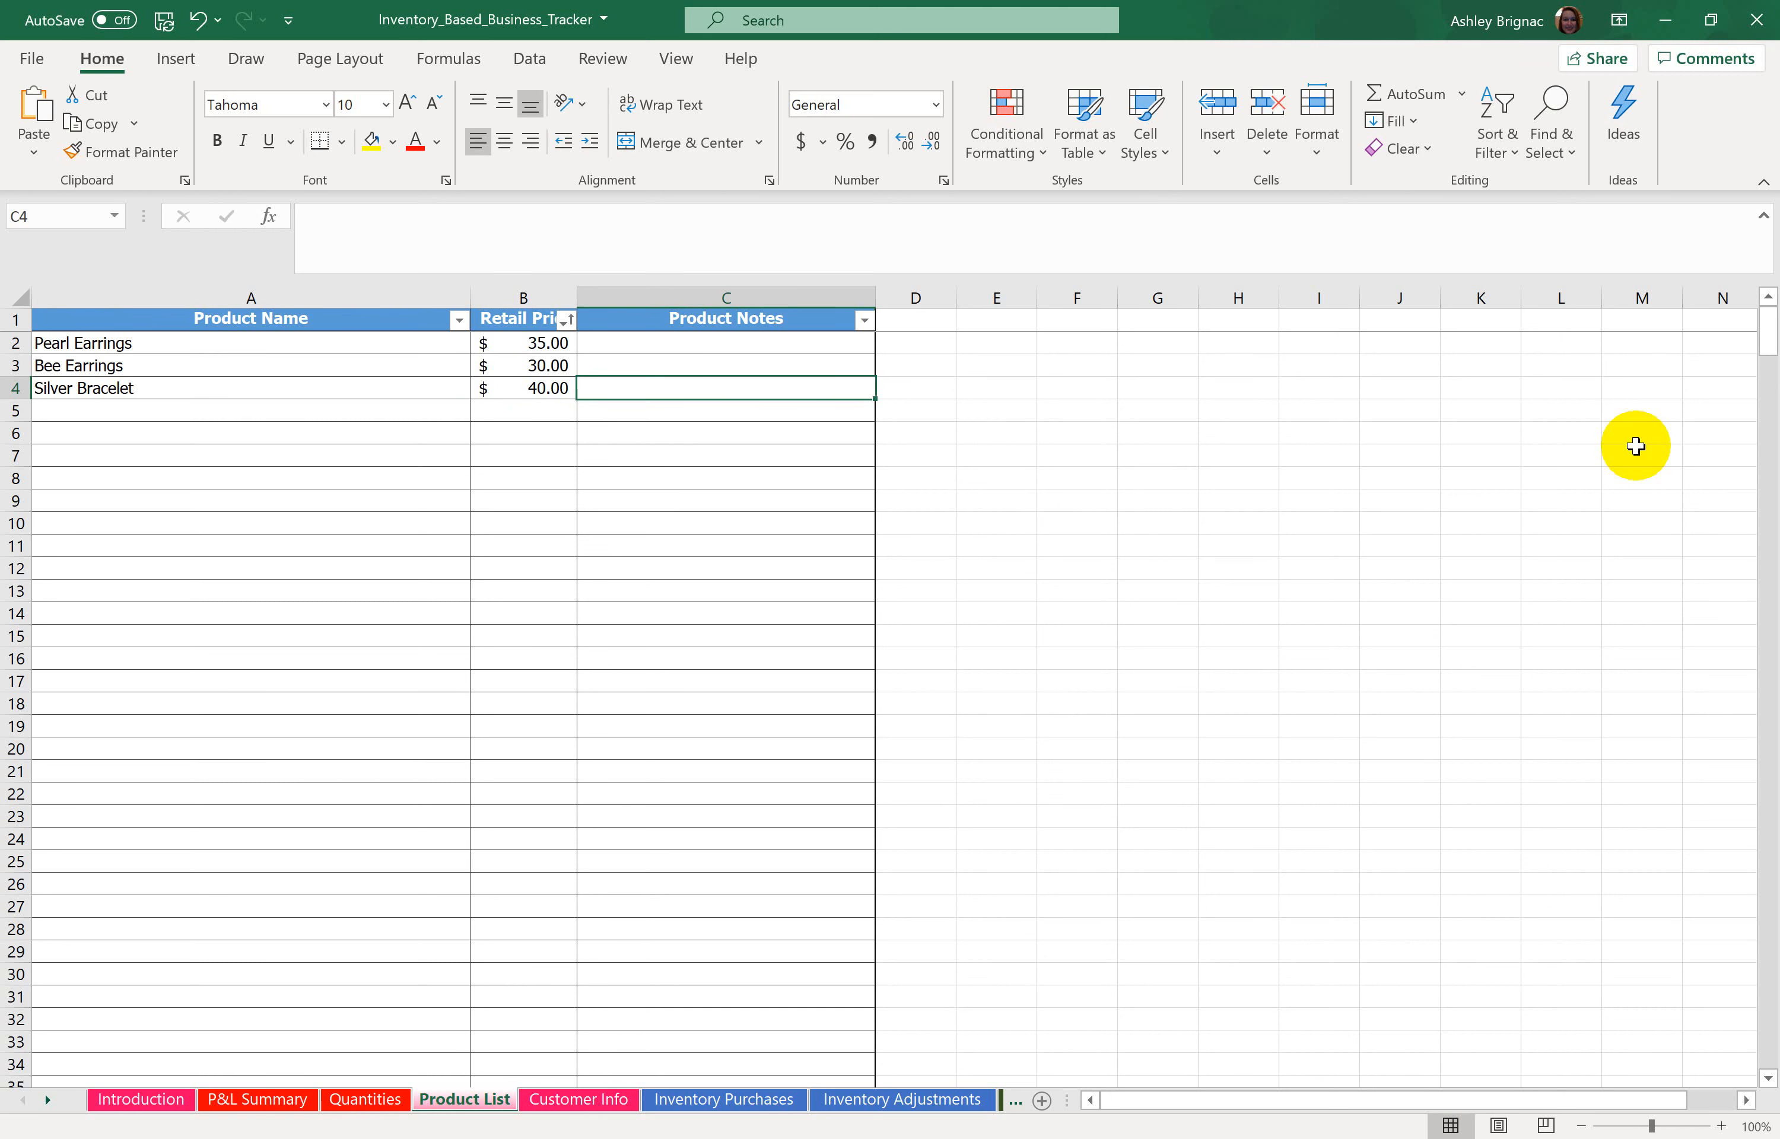
type("cuff bre")
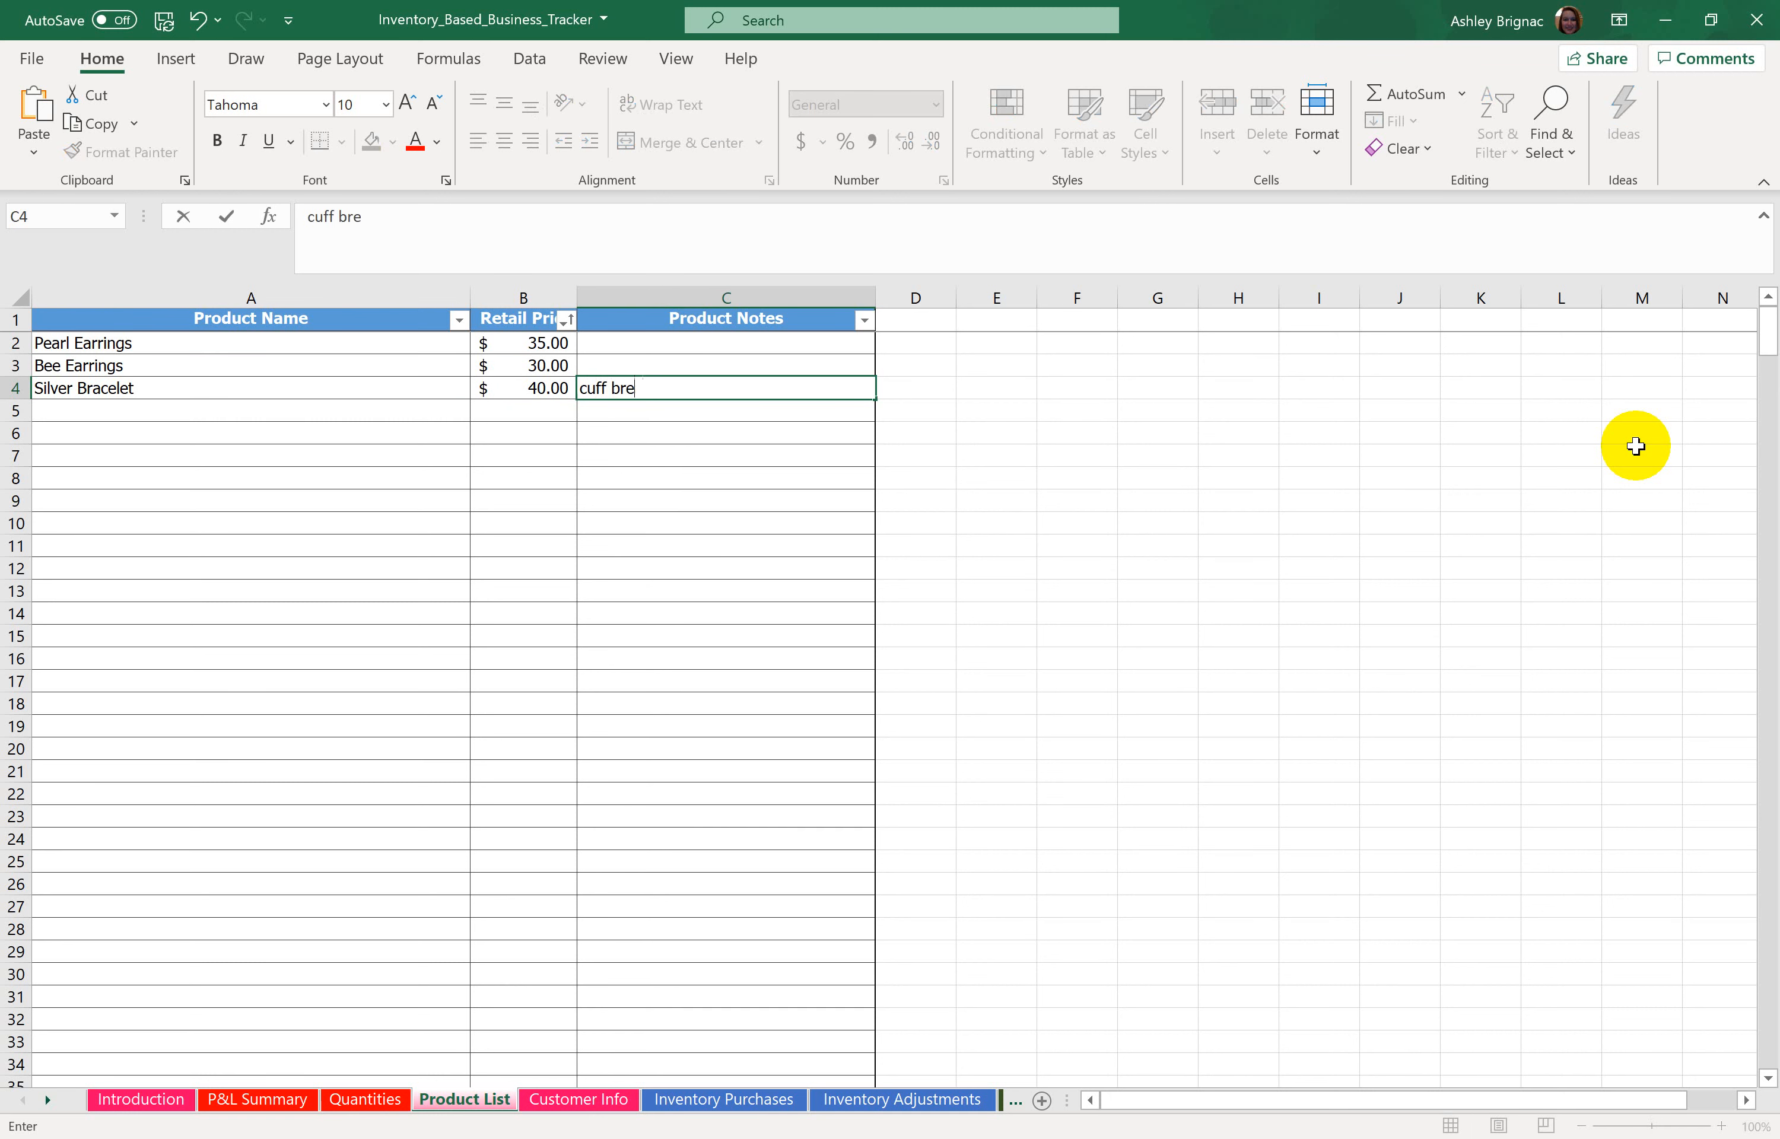
key("BackSpace")
type("acelet")
key("Return")
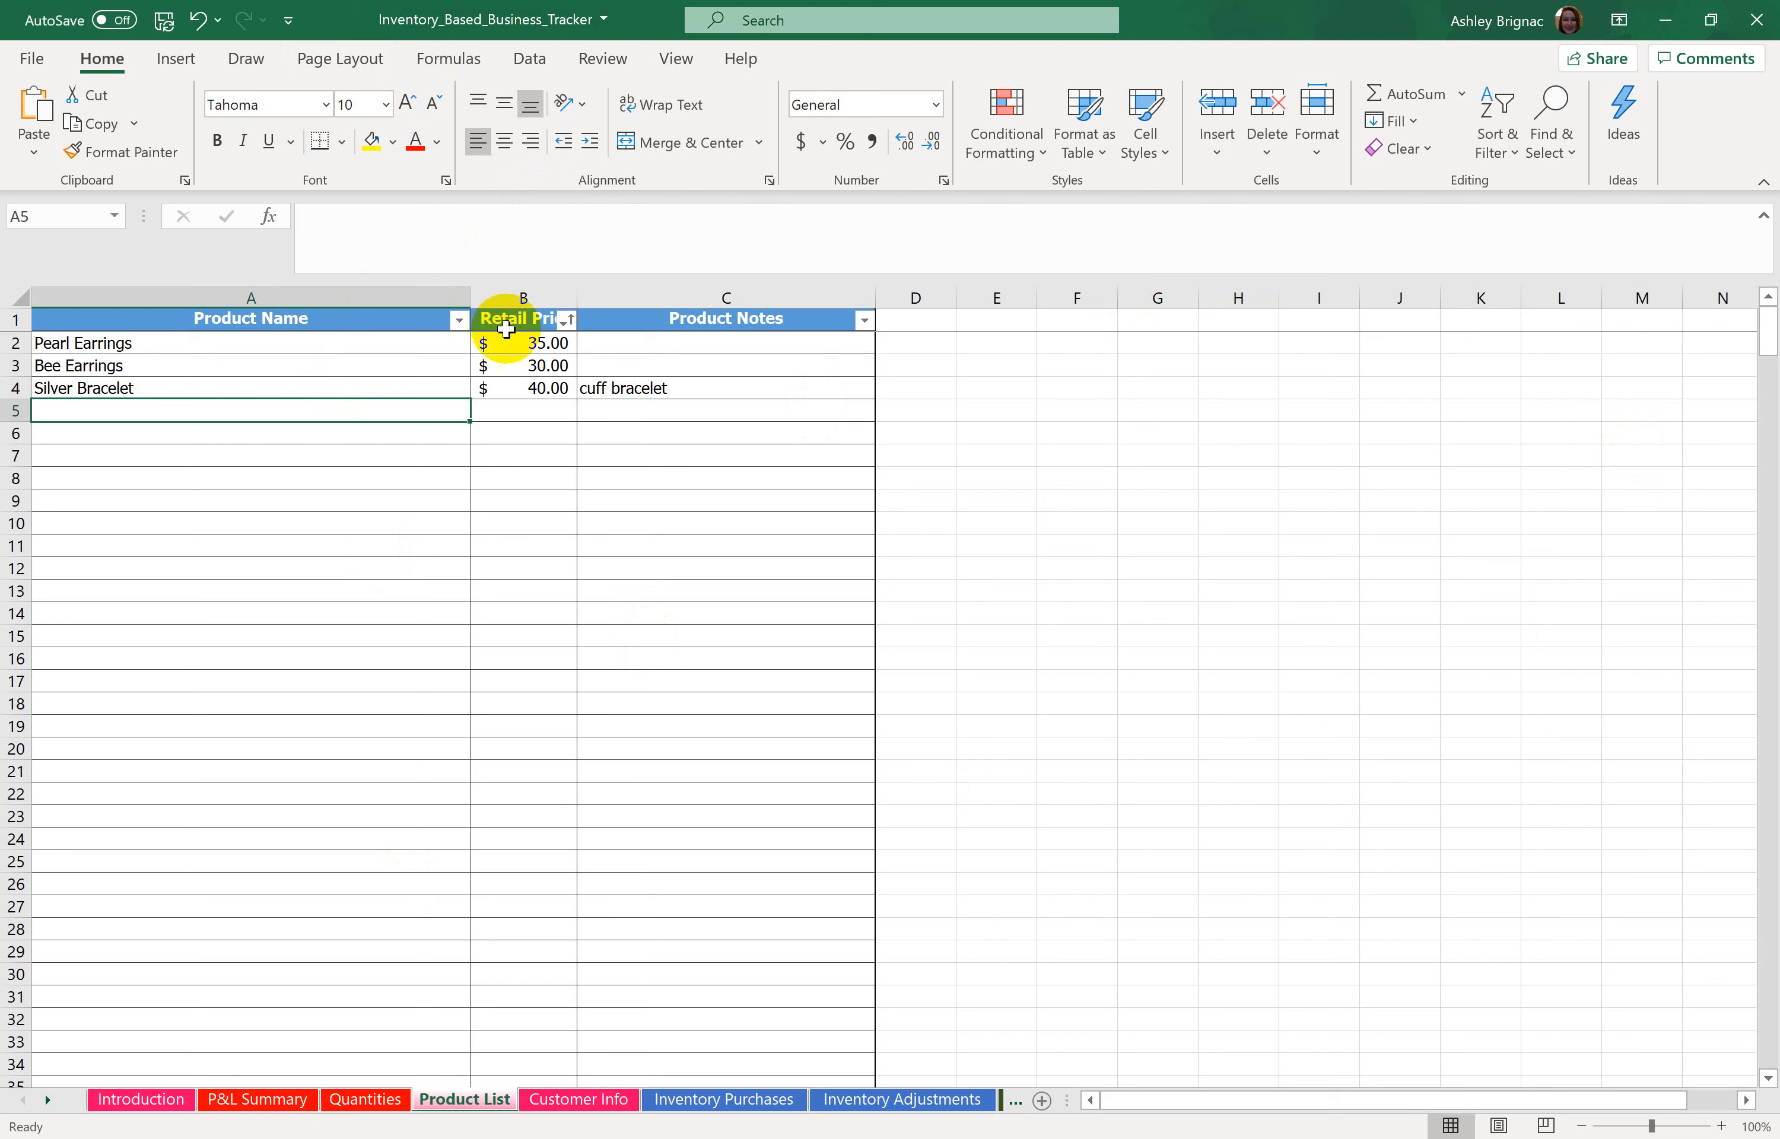
Step: Check the products on the Quantities sheet and sort the Product List by product name from A to Z
left_click(393, 1105)
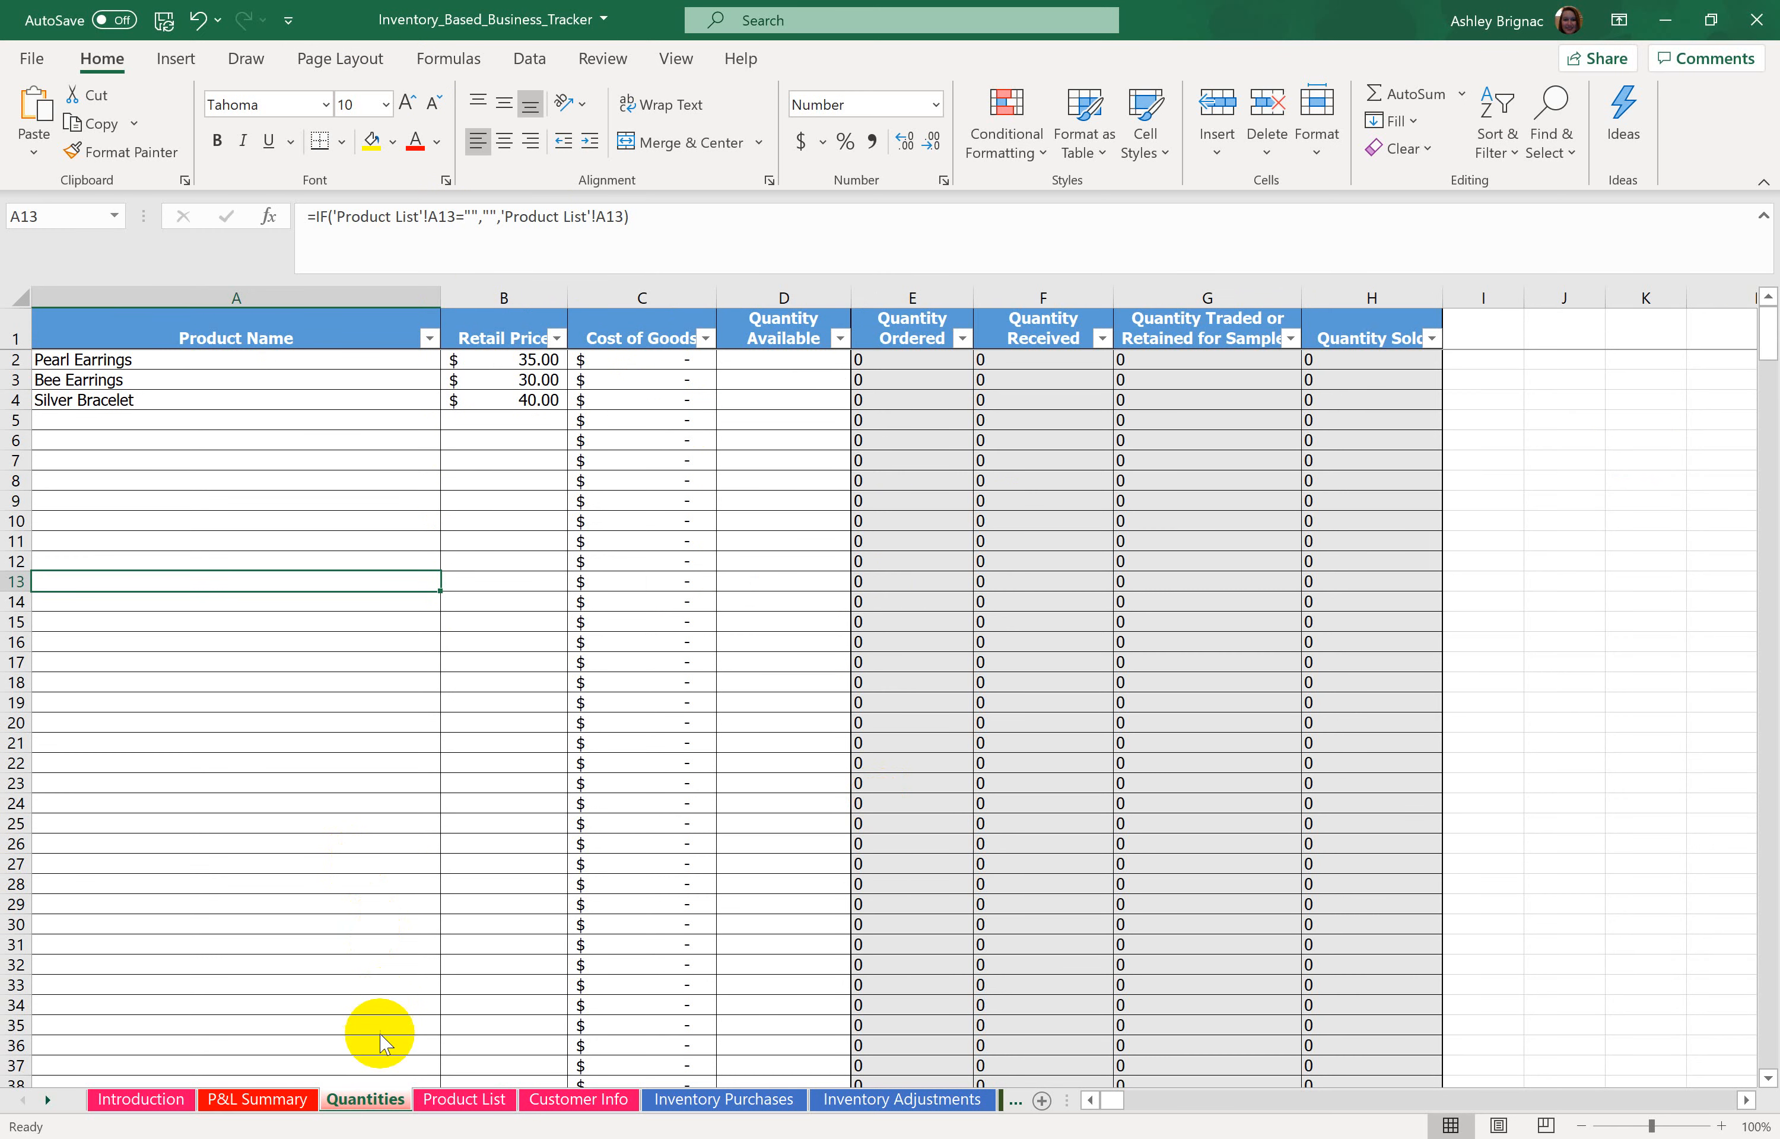
left_click(471, 1101)
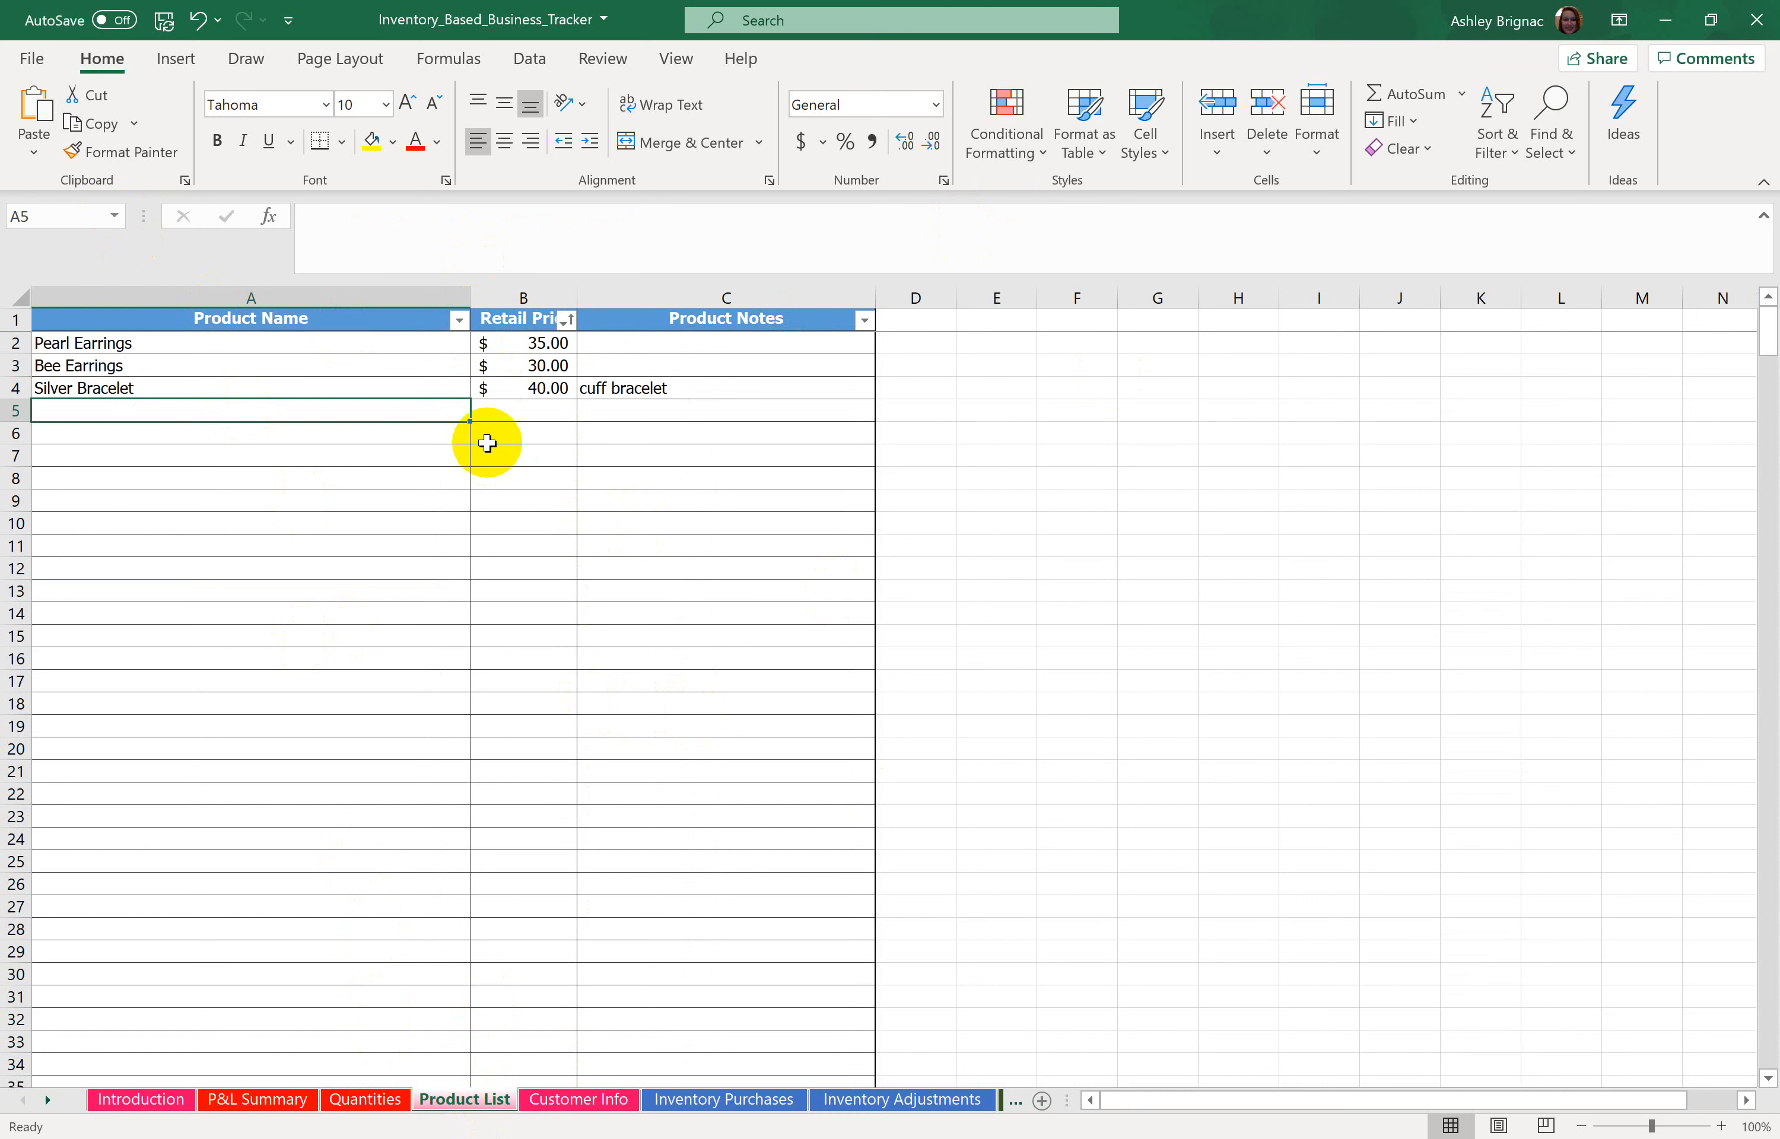
left_click(458, 321)
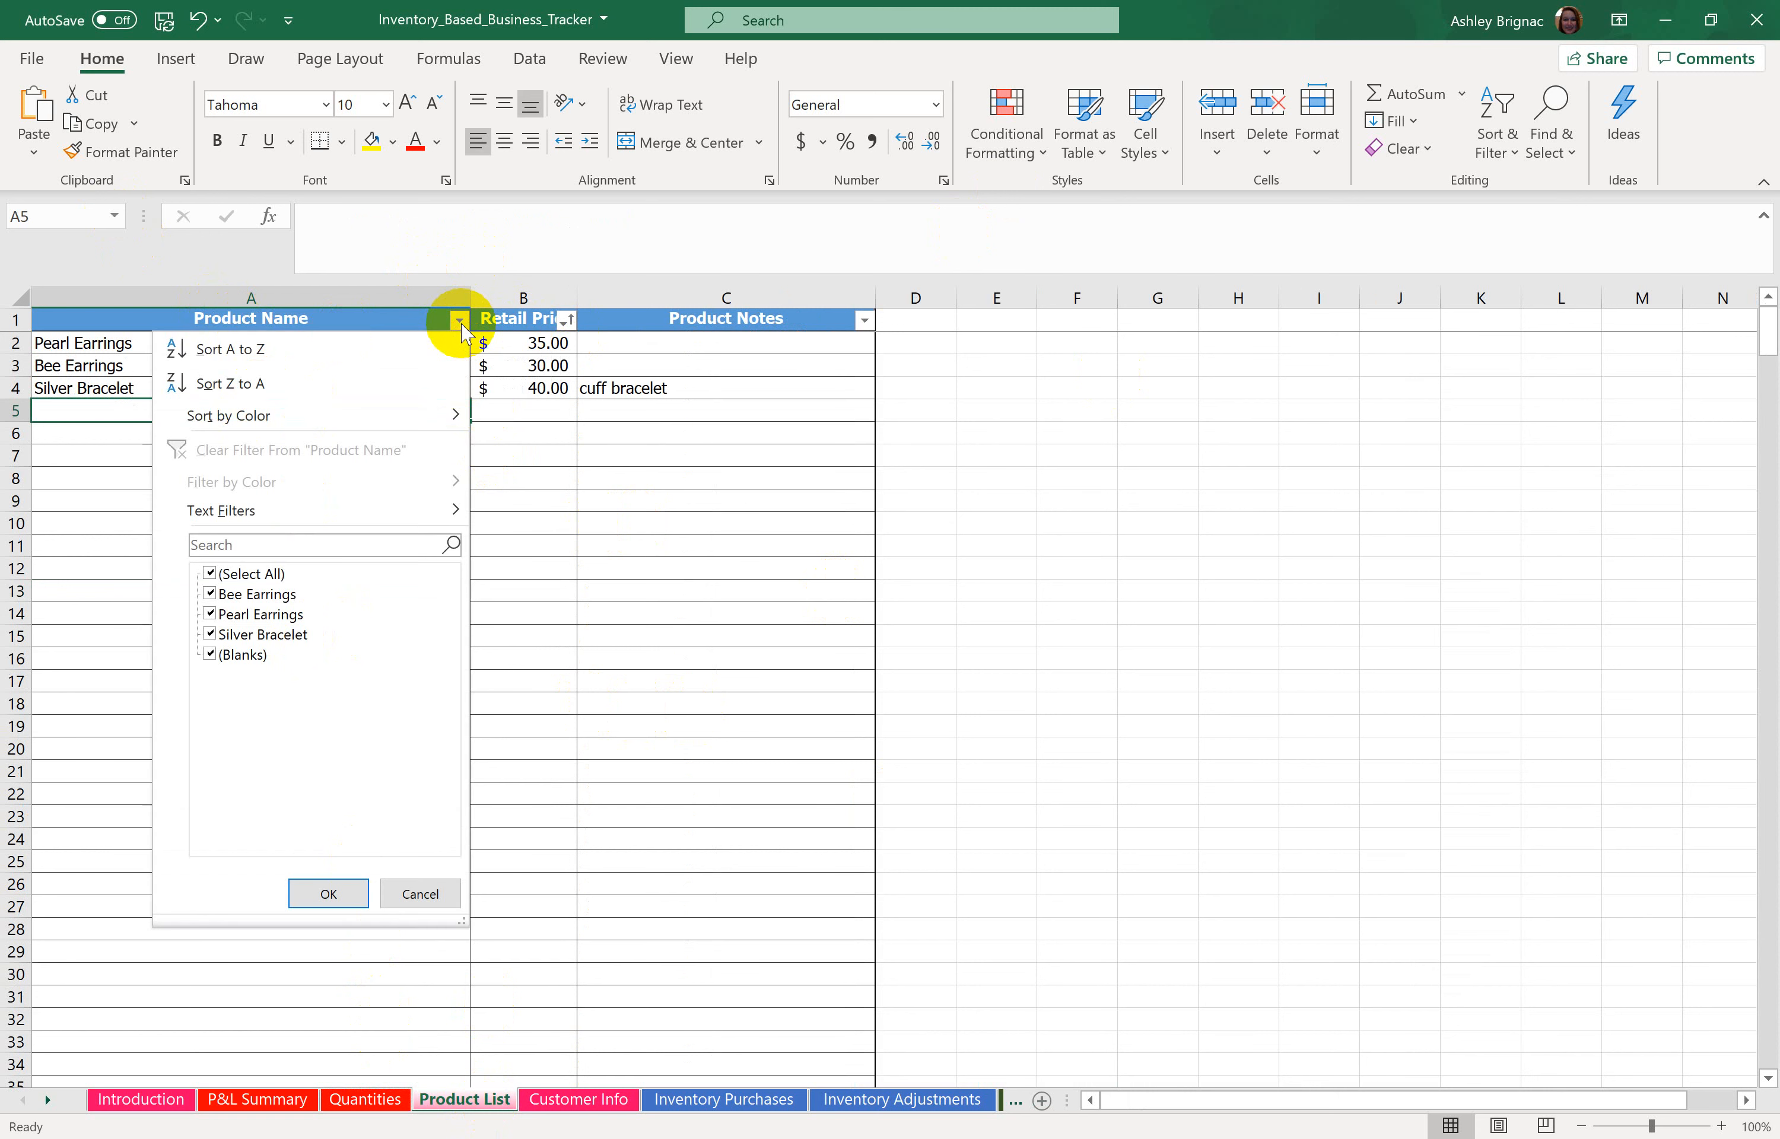
left_click(445, 362)
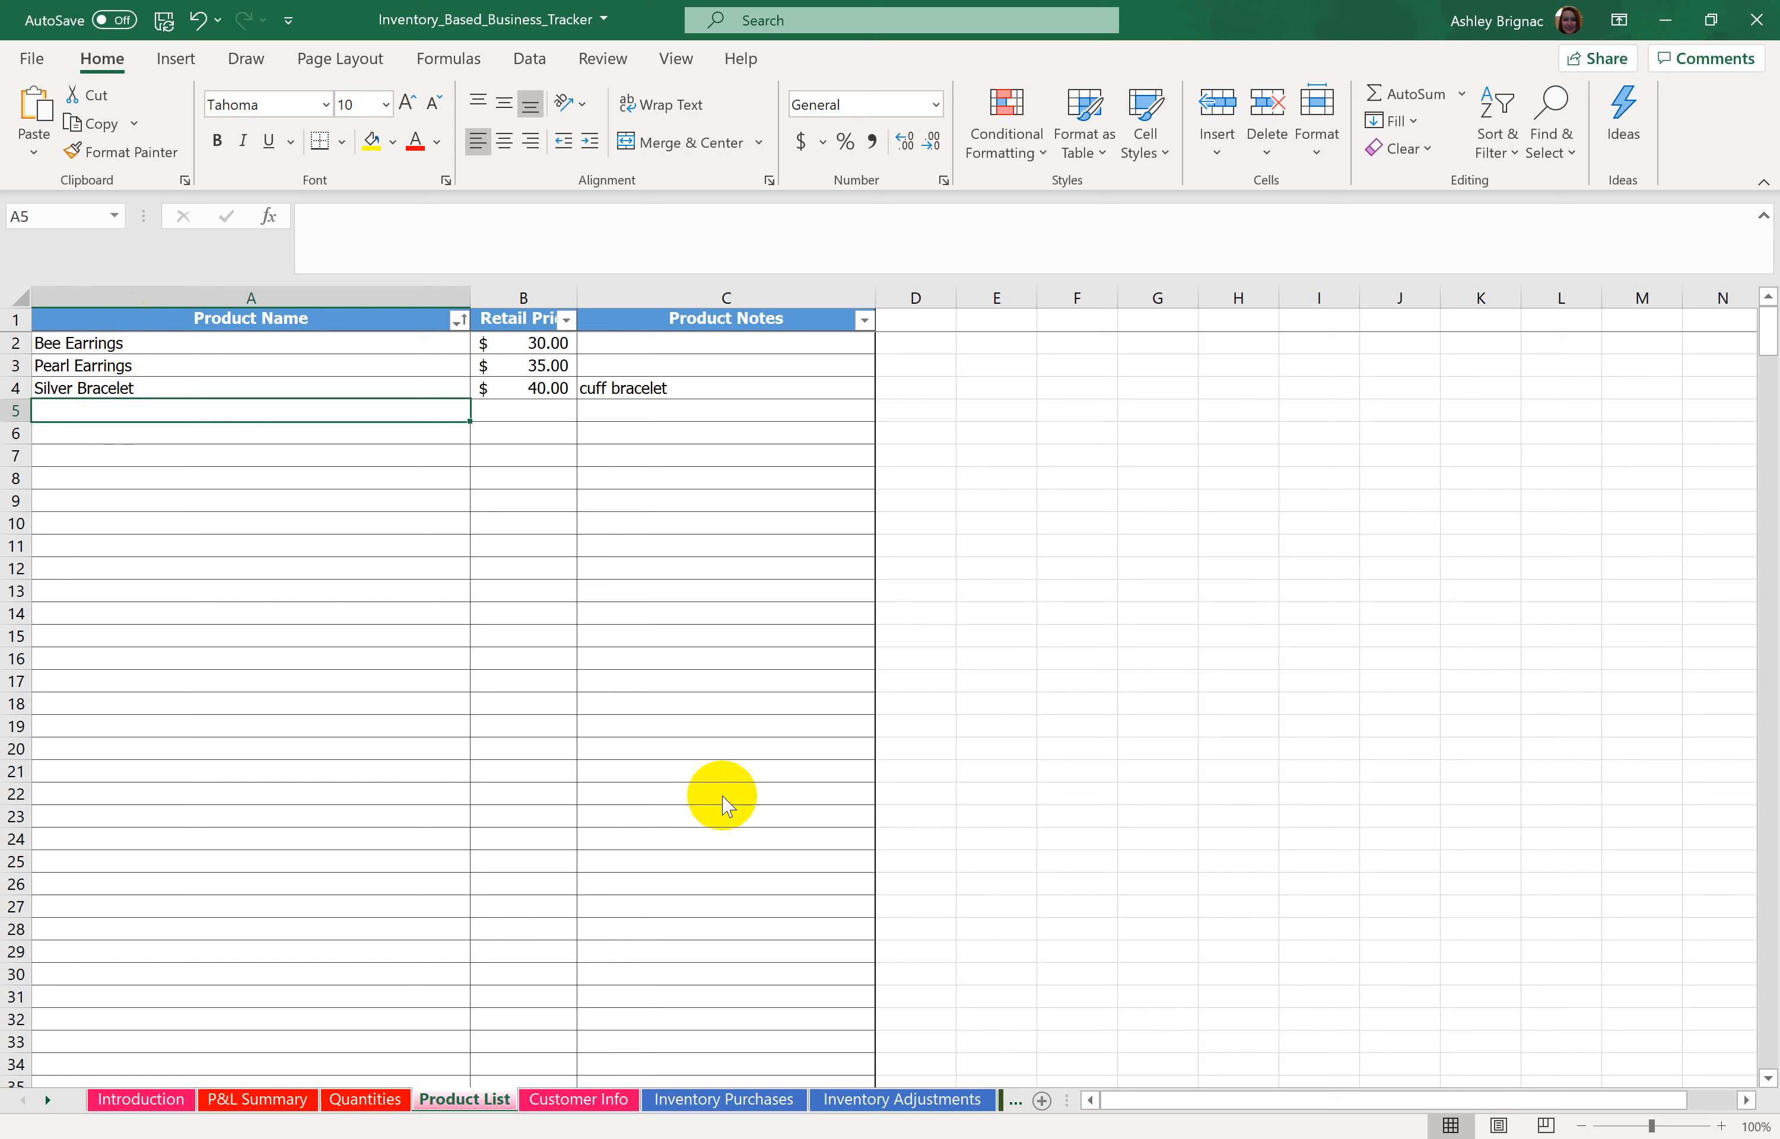
Step: Check the product order on the Quantities sheet and sort the Product List by retail price from largest to smallest
left_click(371, 1099)
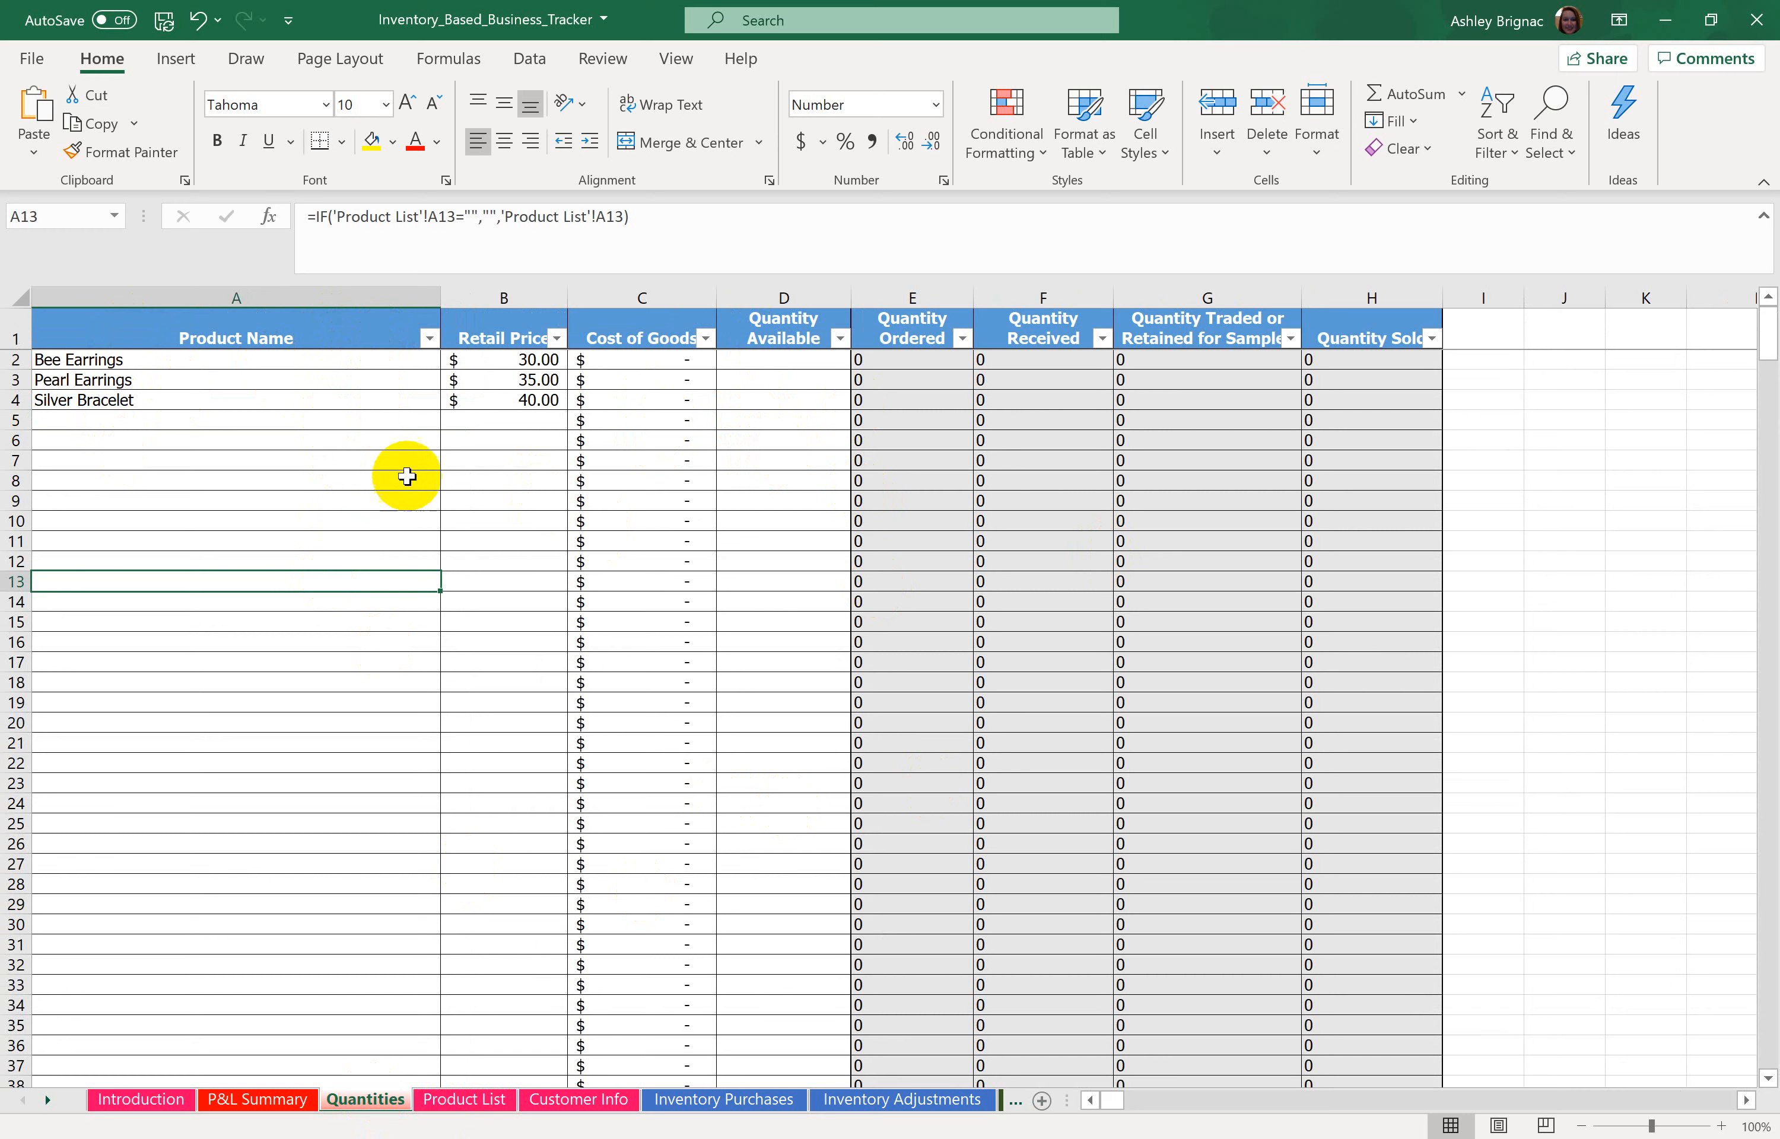
left_click(465, 1101)
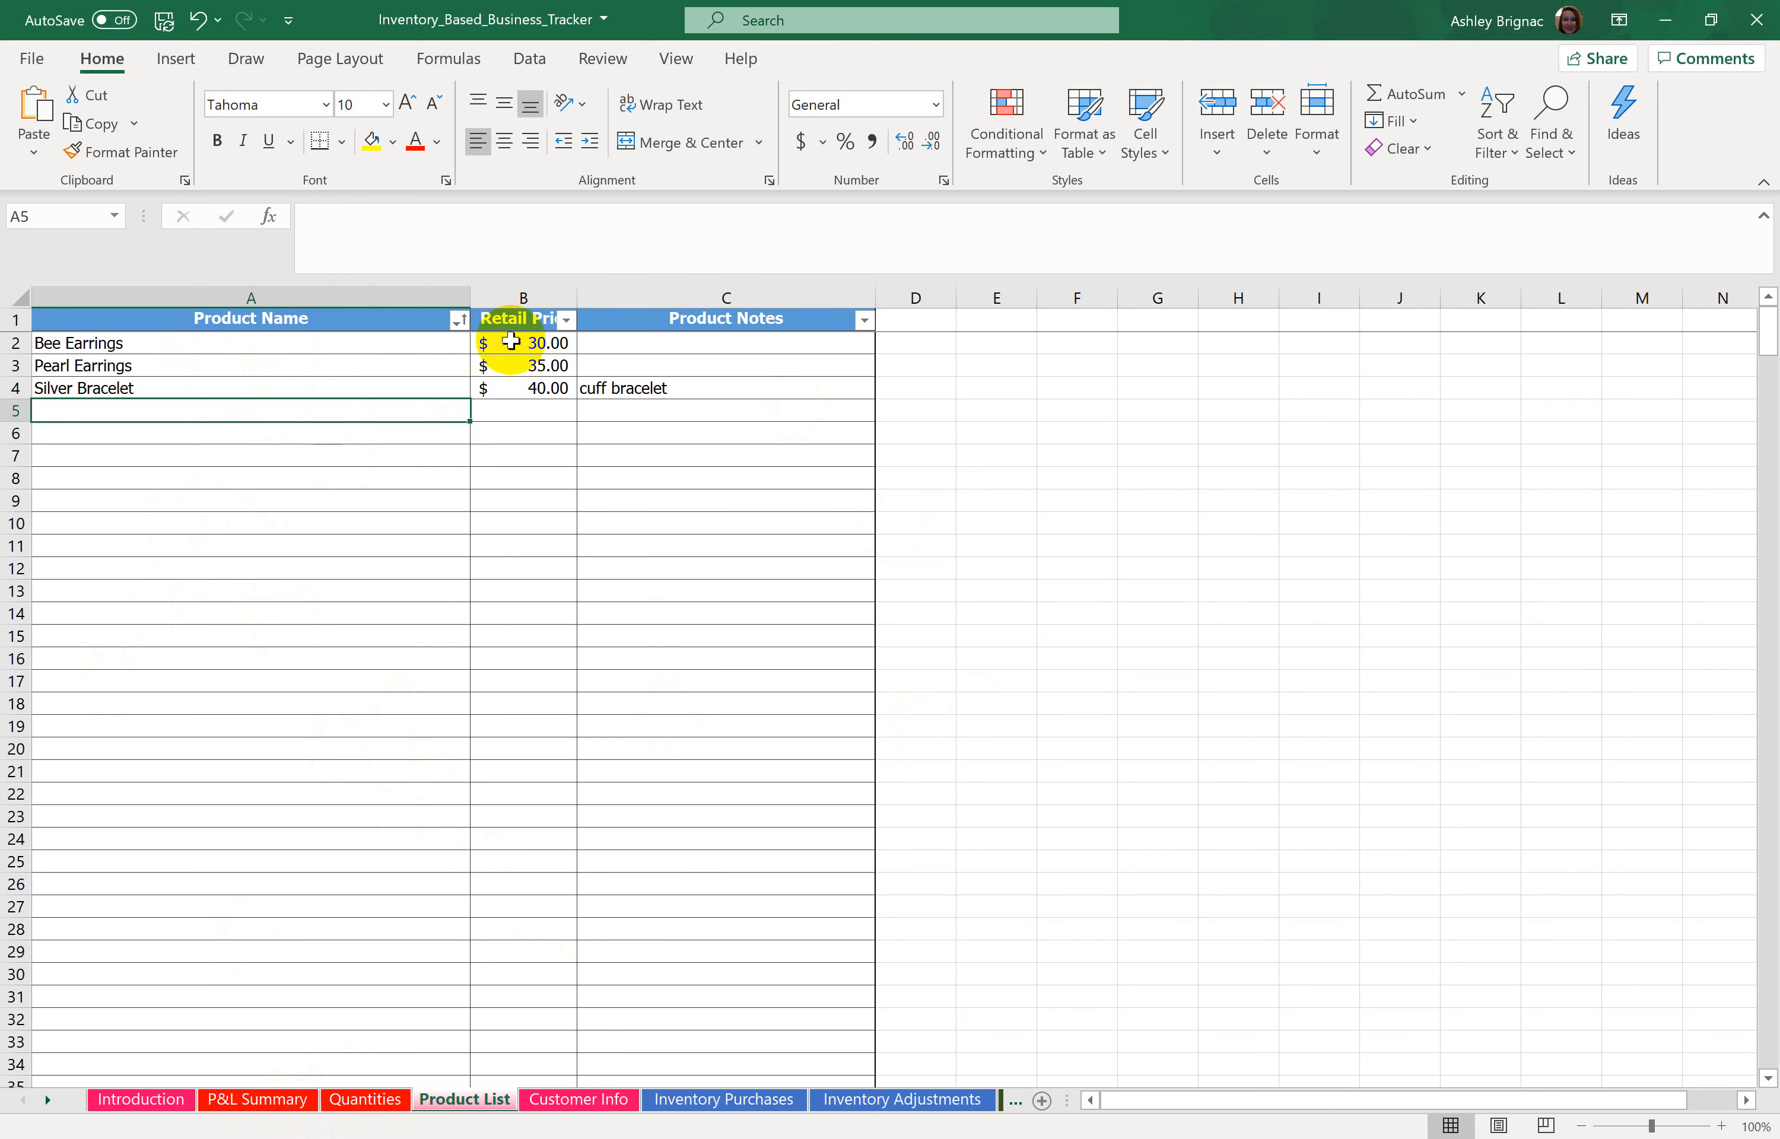
left_click(568, 323)
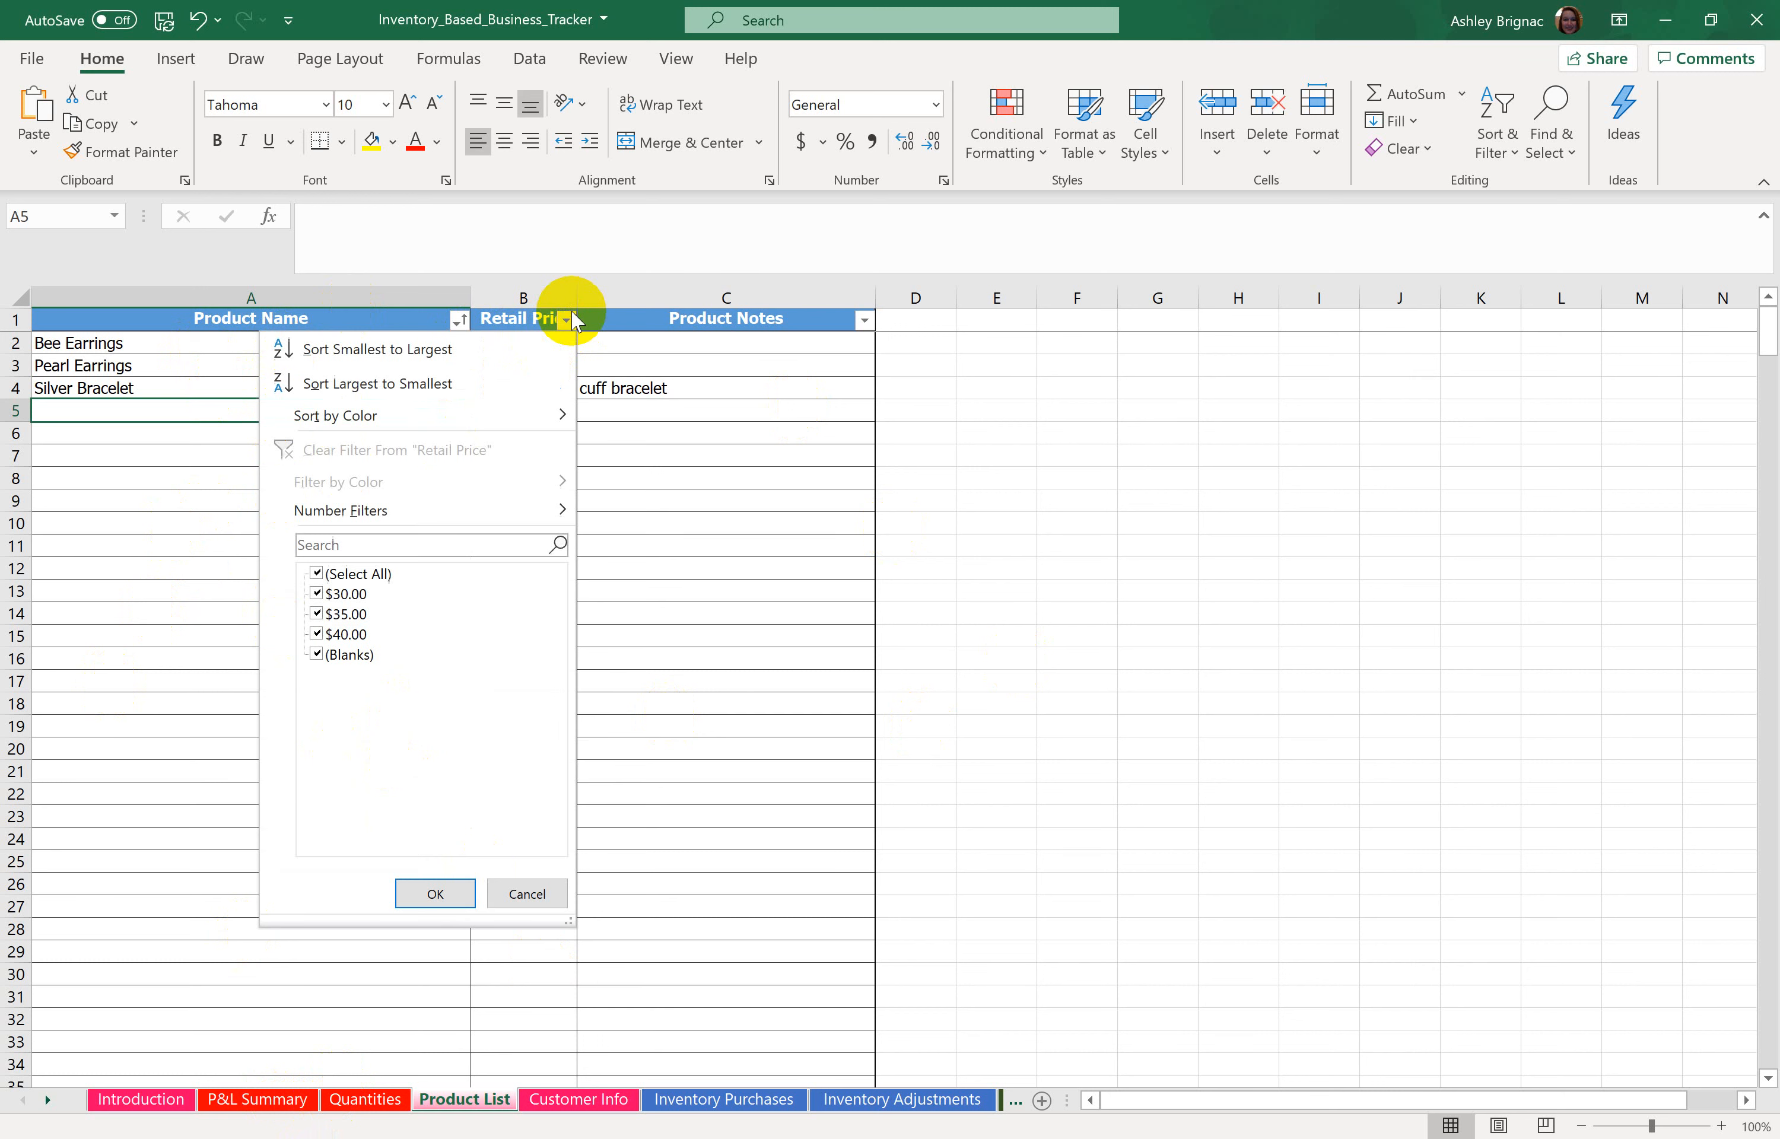
left_click(438, 389)
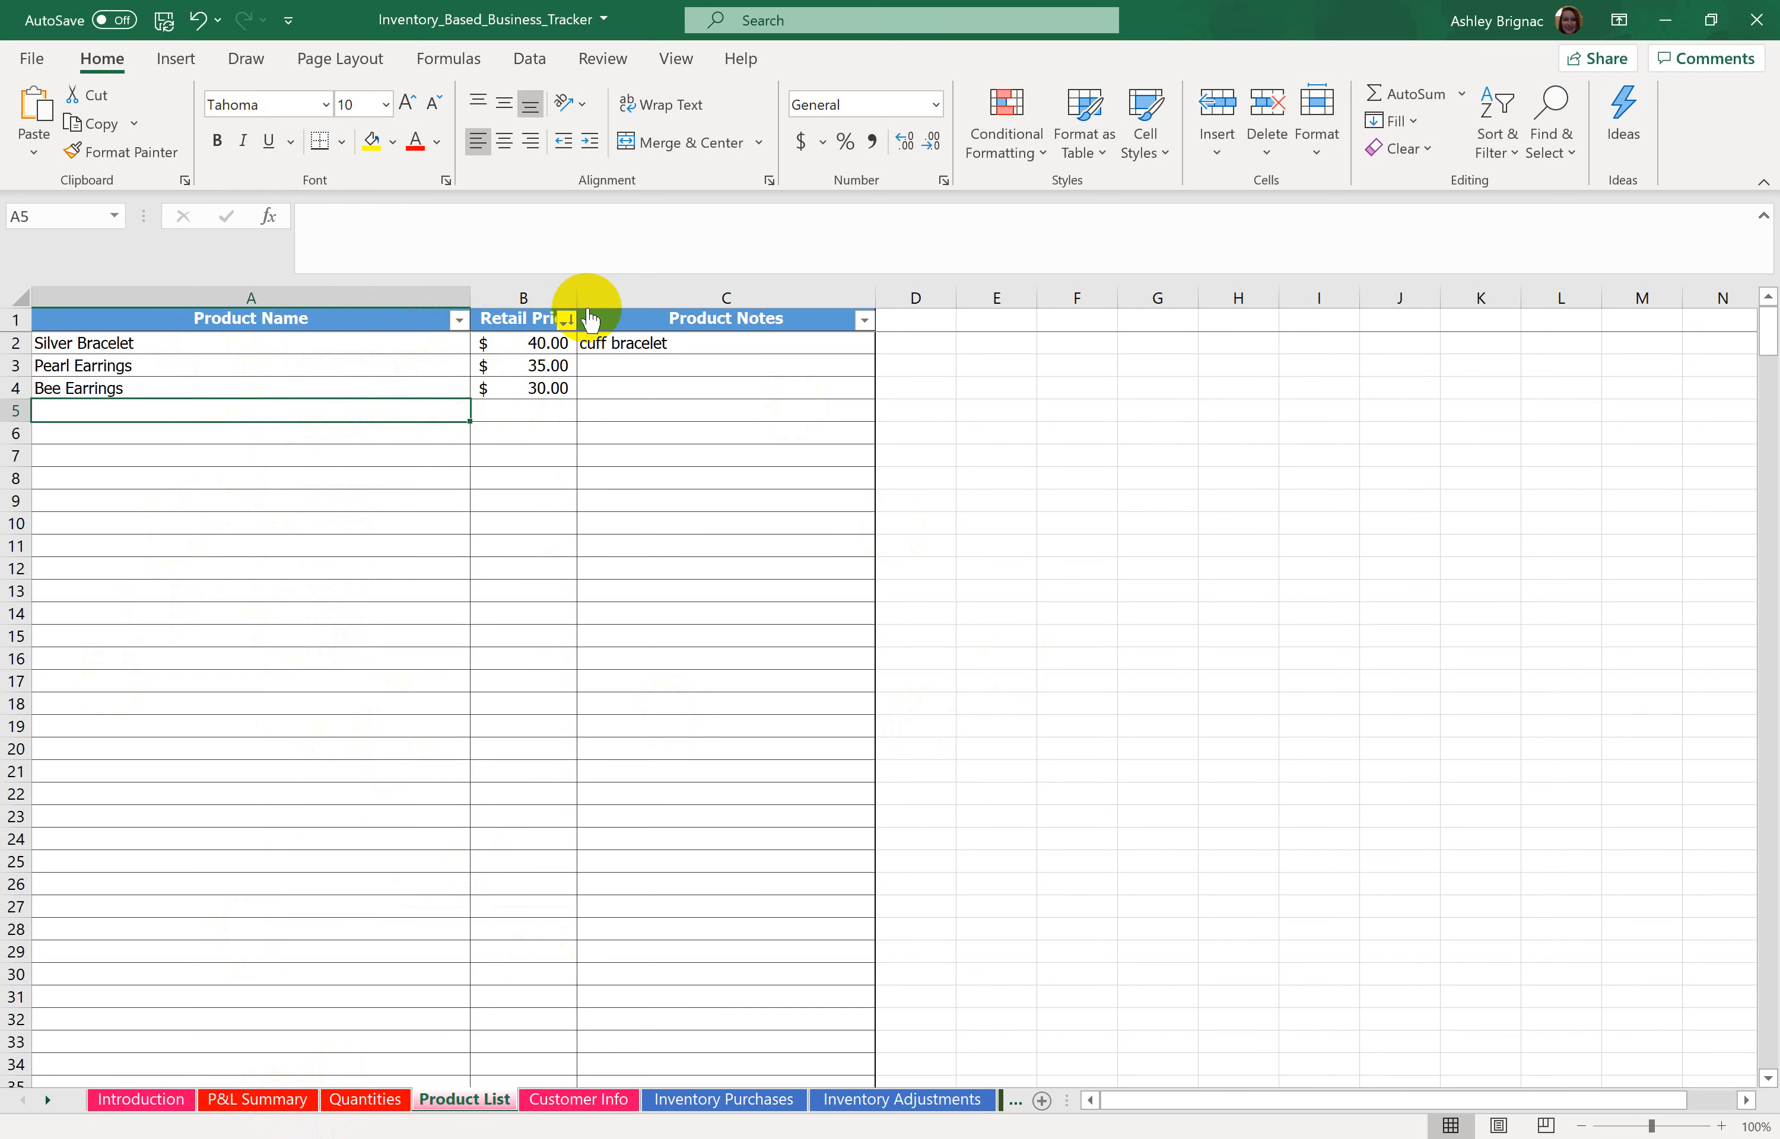
Step: Review the retail price sort options, check the product order on the Quantities sheet, and open the Customer Info sheet
left_click(567, 320)
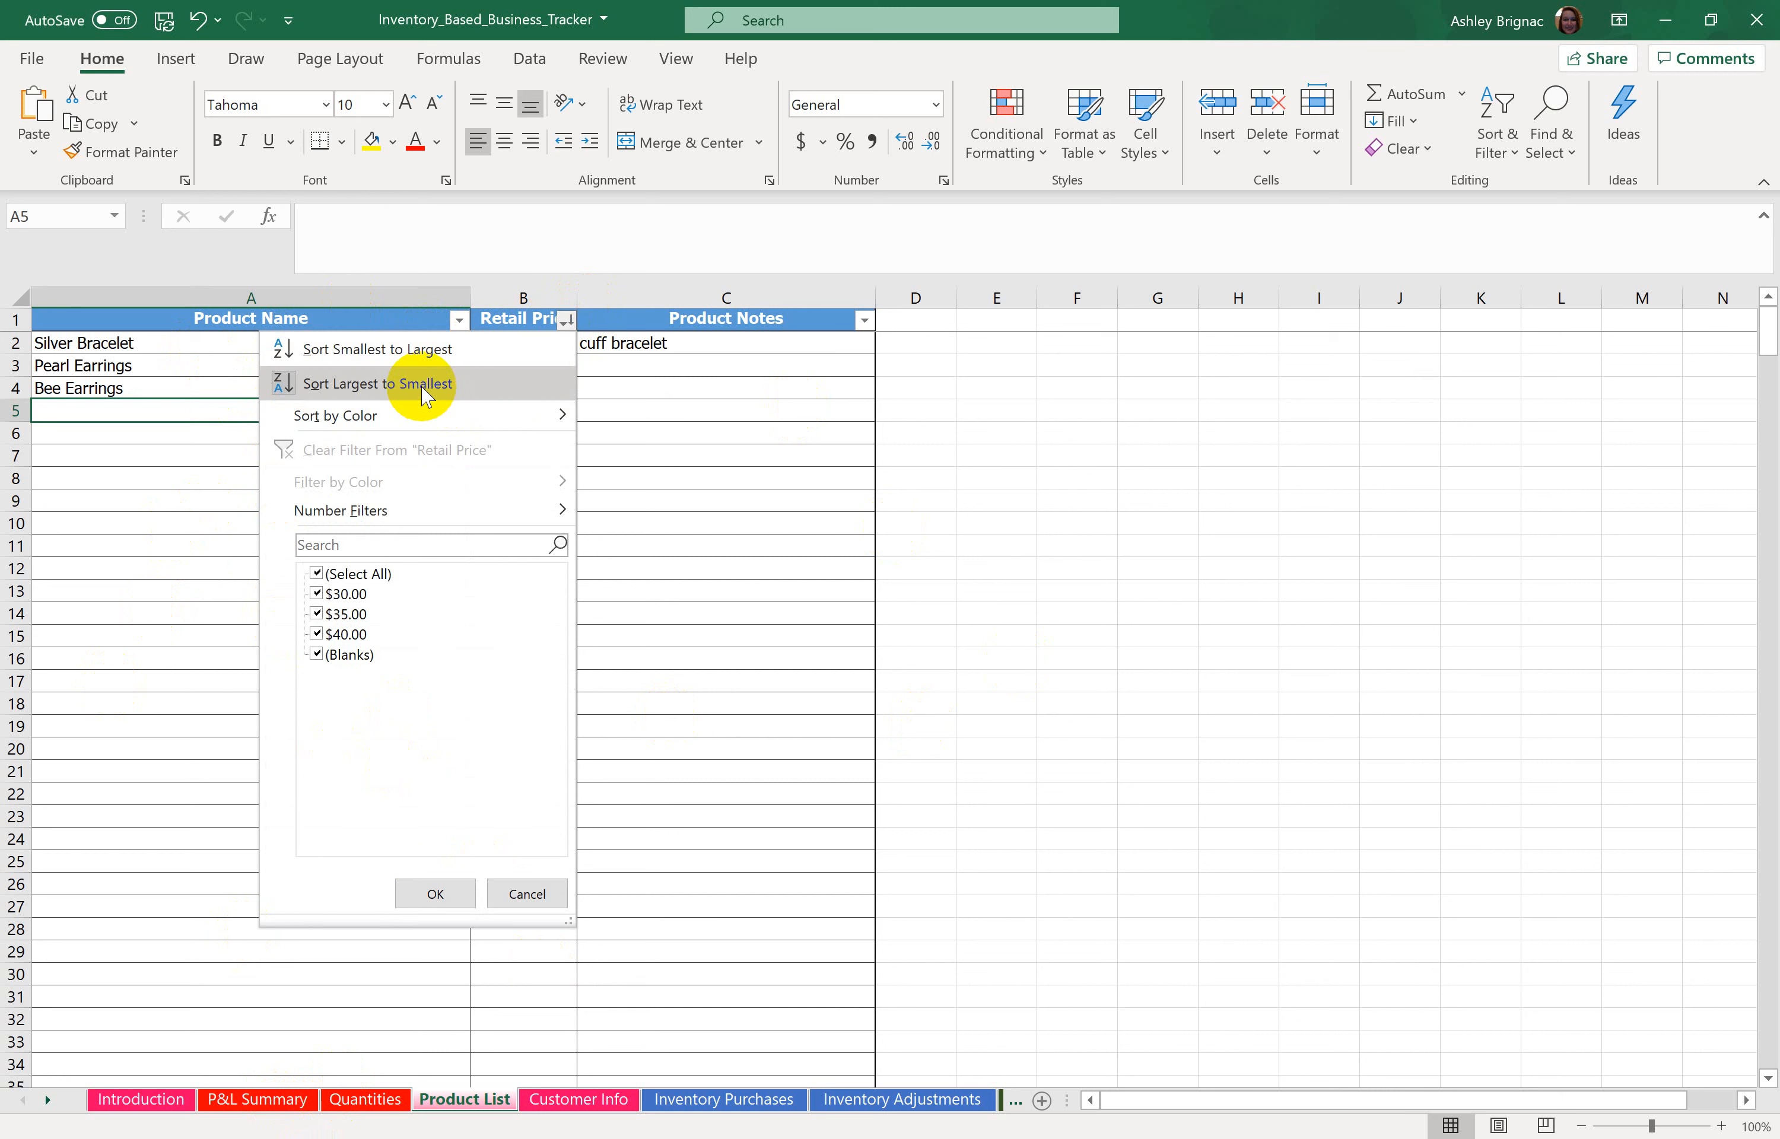
left_click(749, 442)
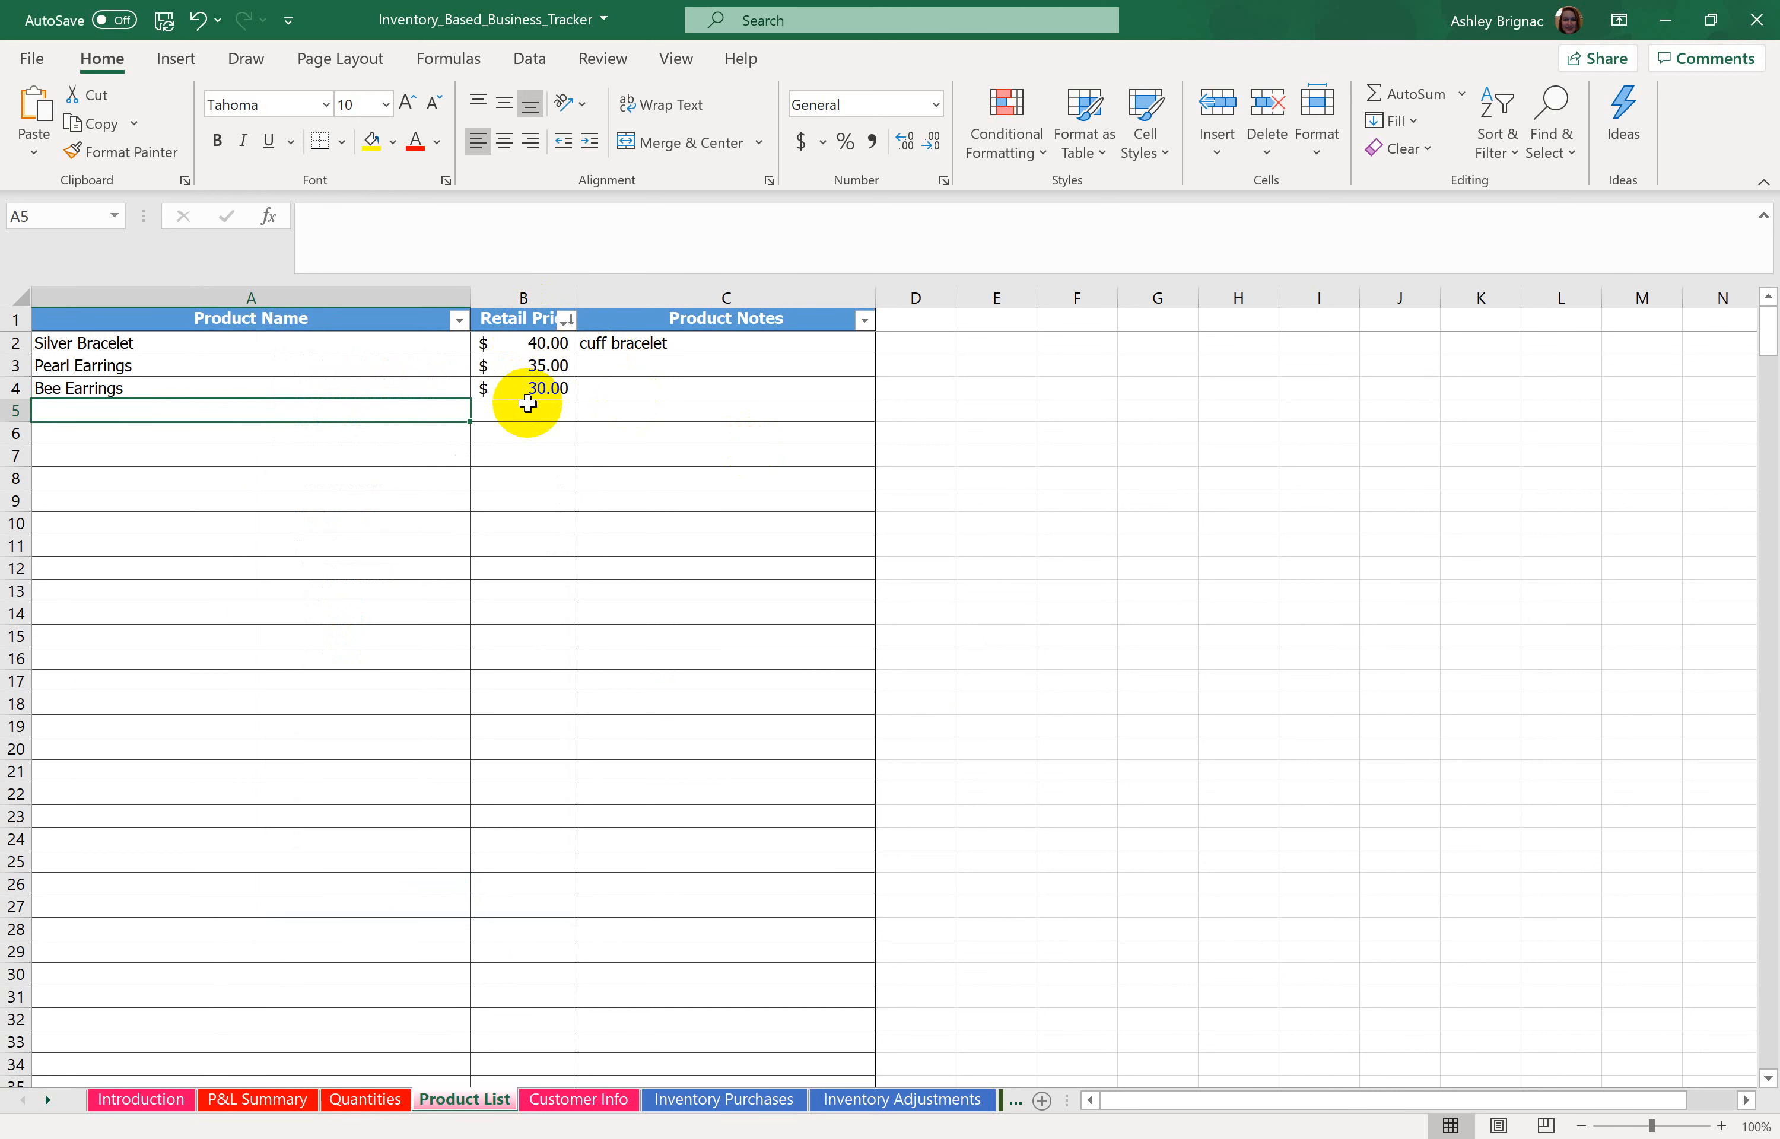
left_click(331, 1109)
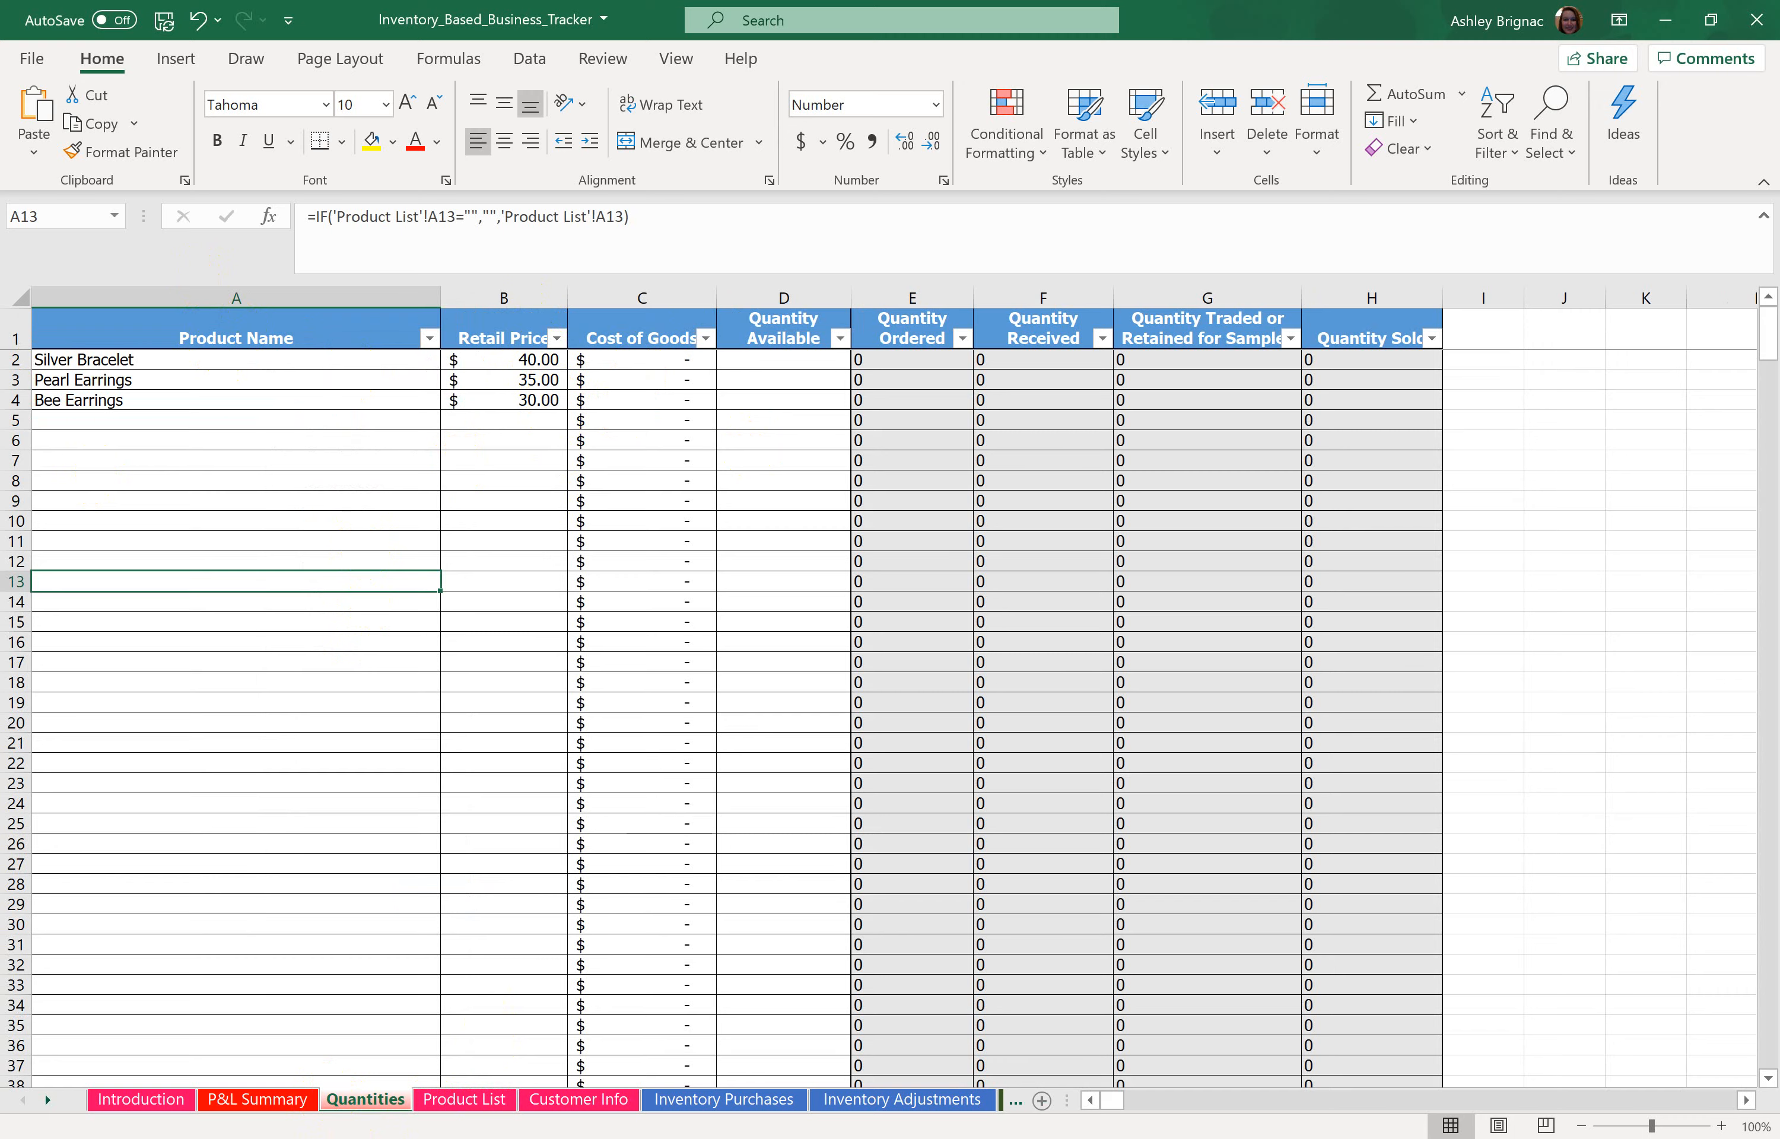
left_click(464, 1111)
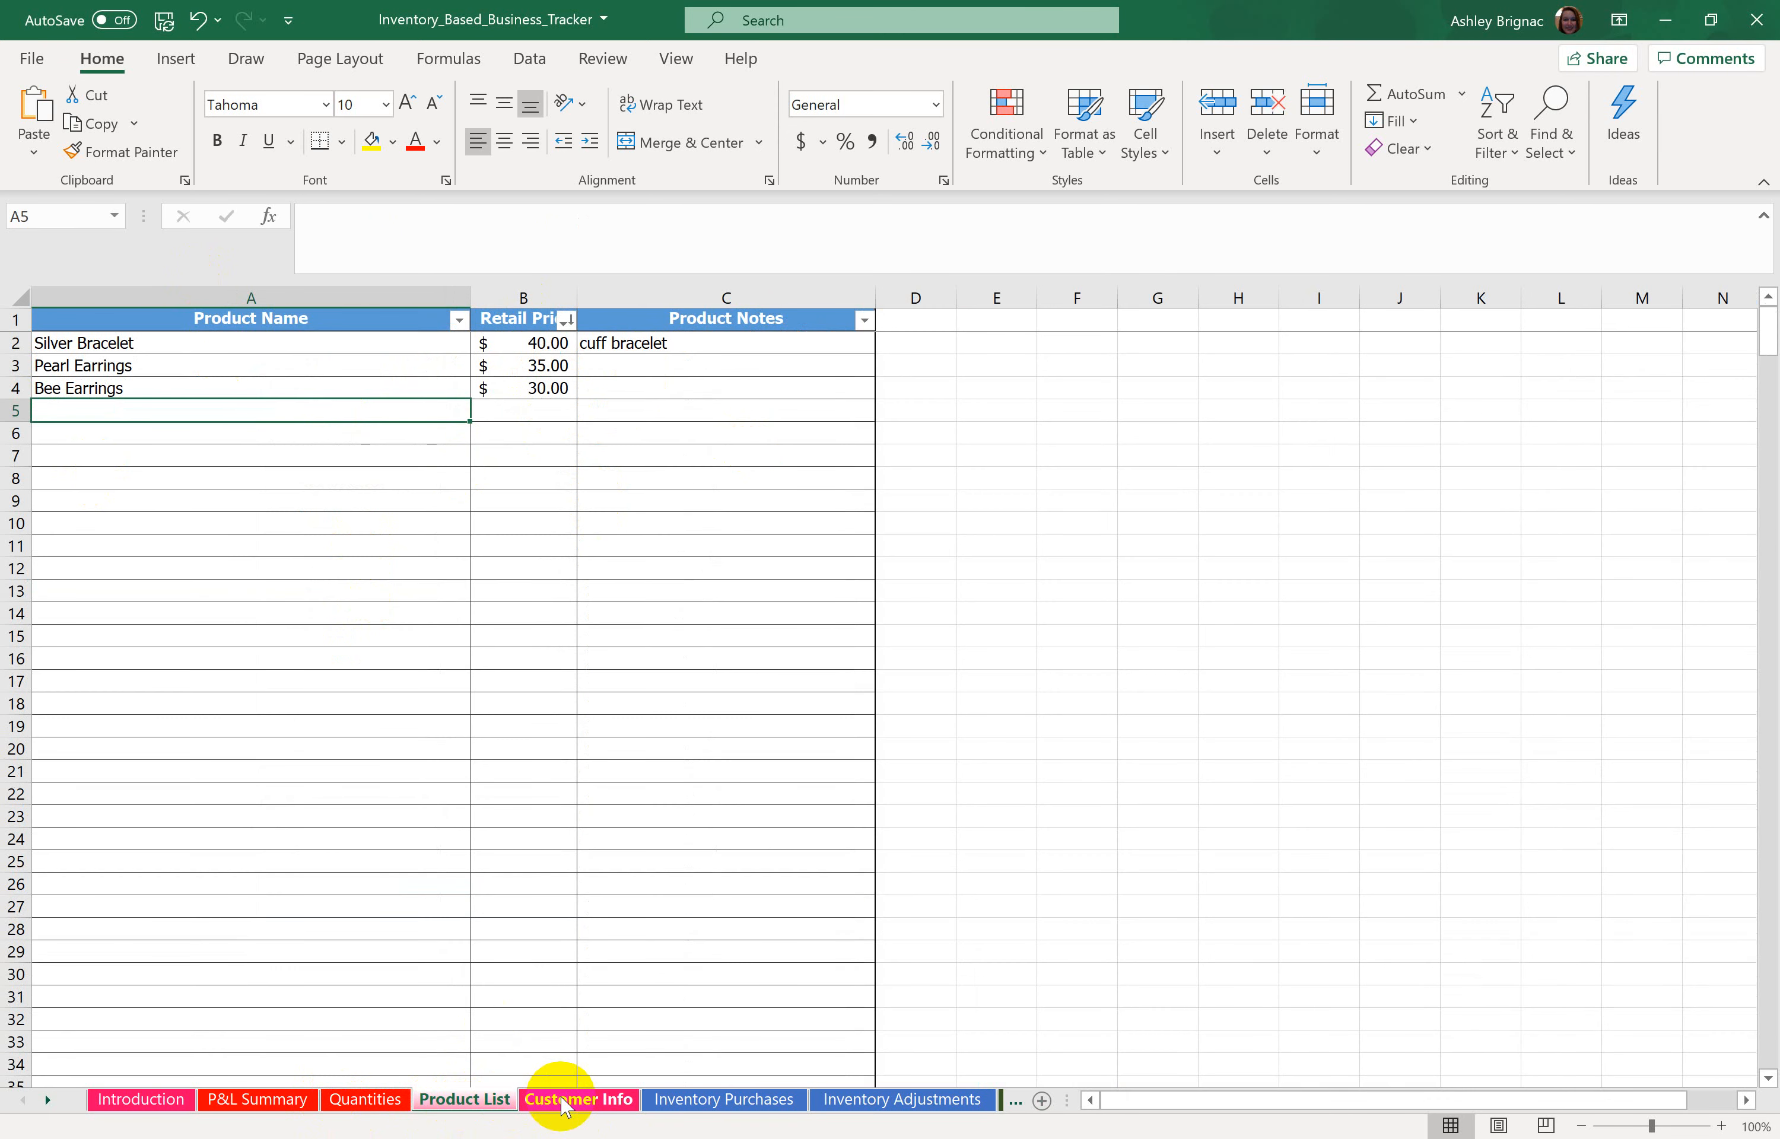
left_click(574, 1111)
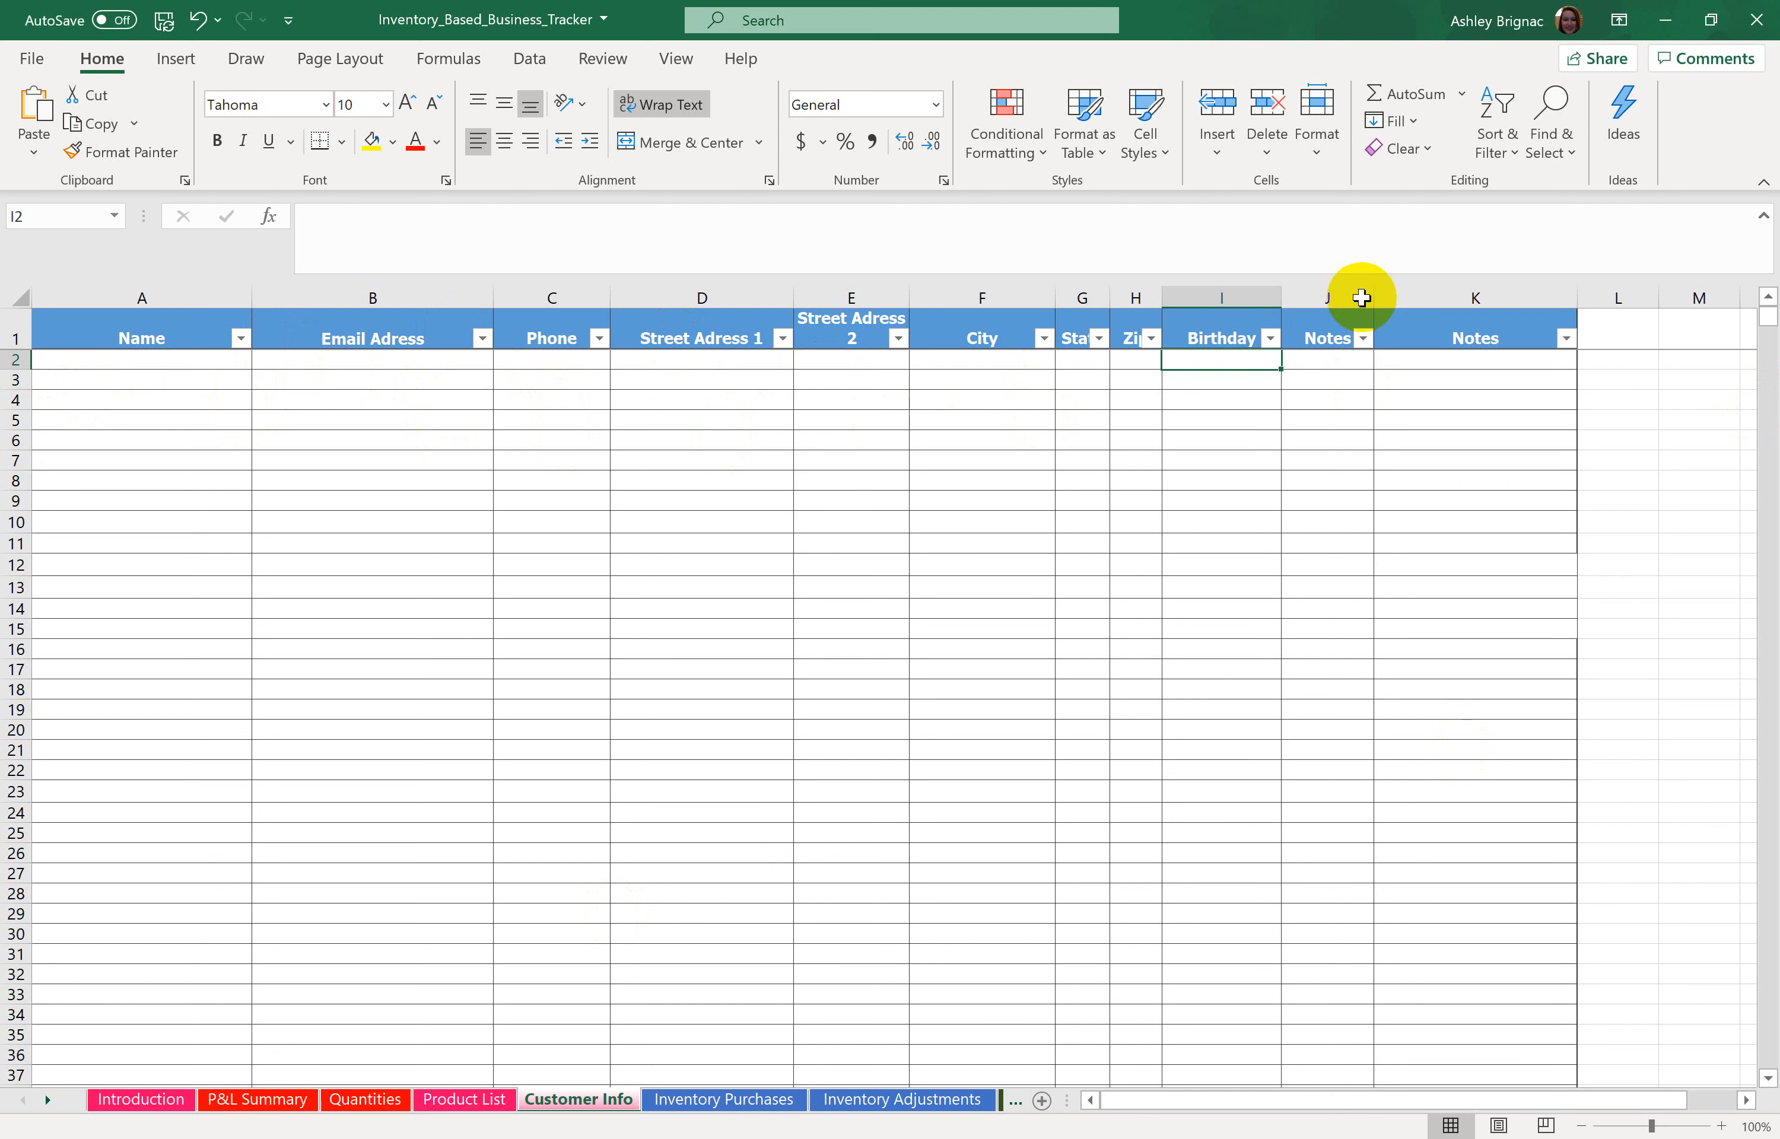
Step: Try renaming the Birthday column header to Notes on the Customer Info sheet, and restore it to Birthday
left_click(1236, 329)
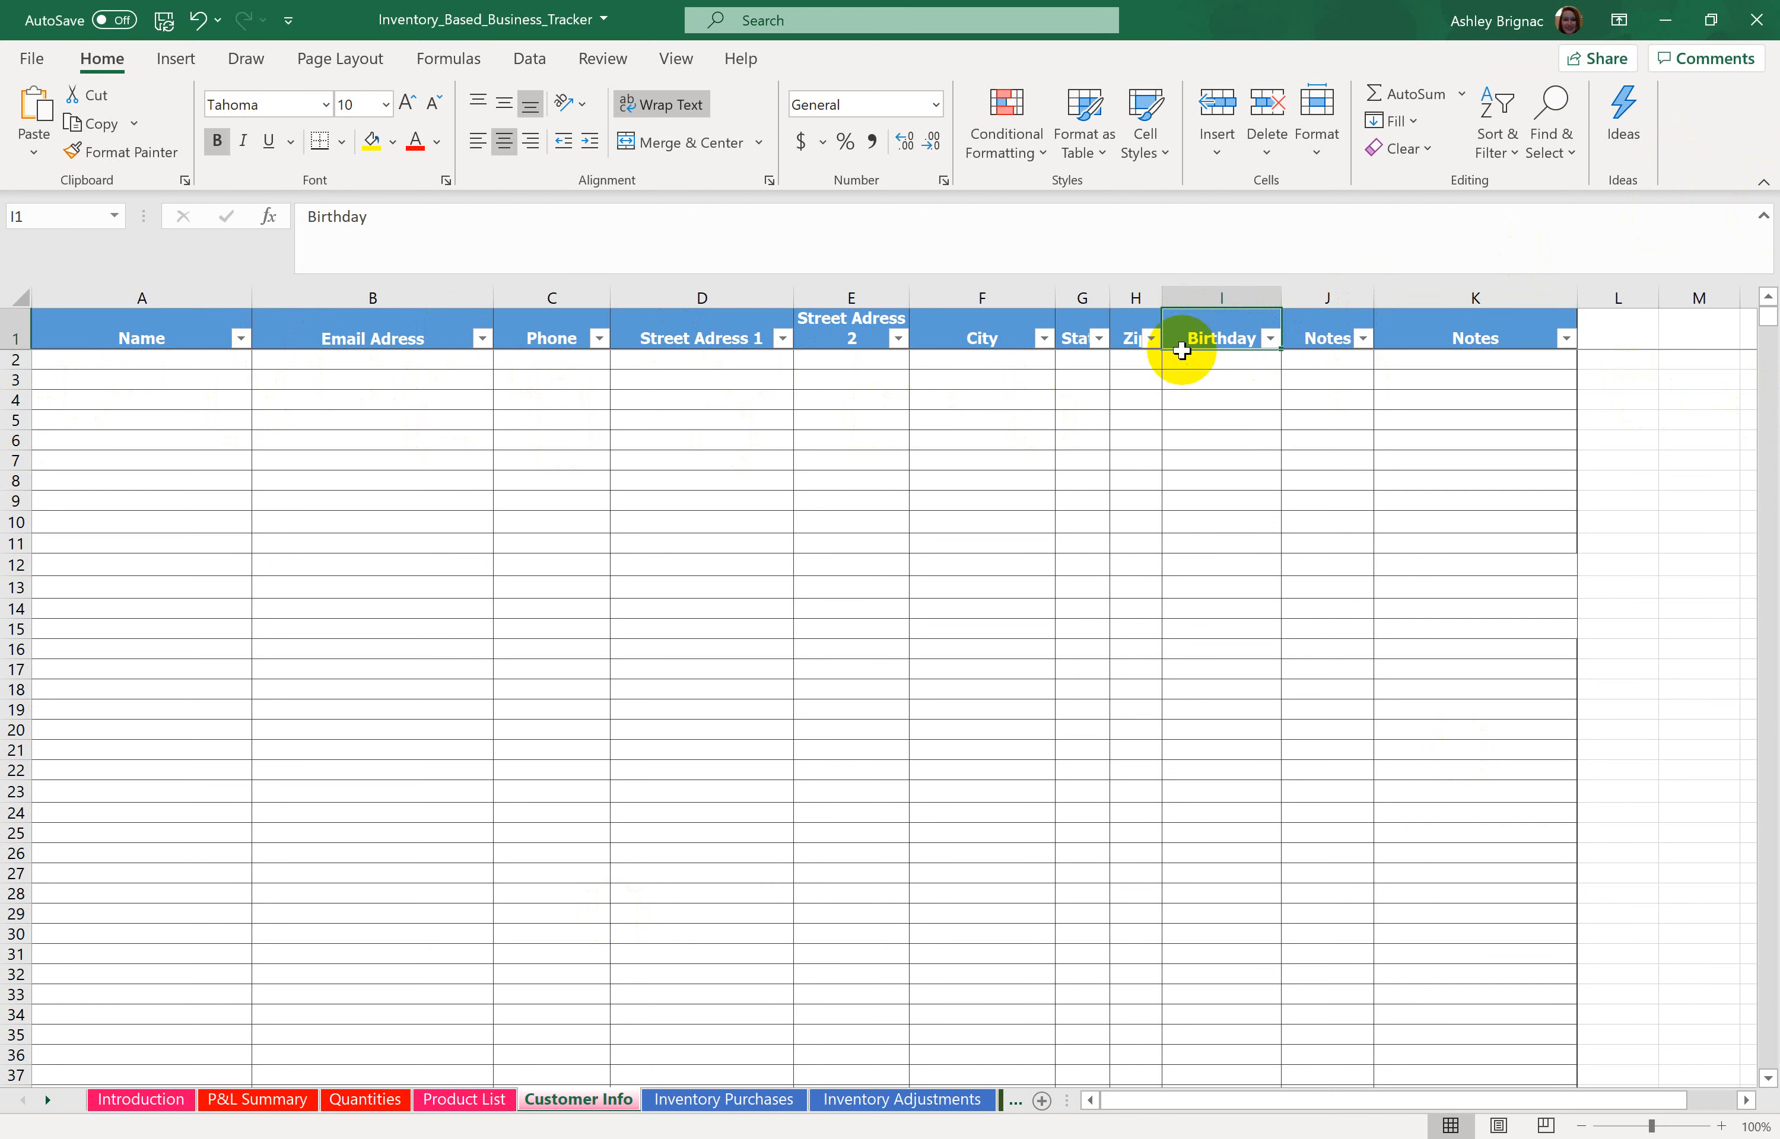
type("Notes")
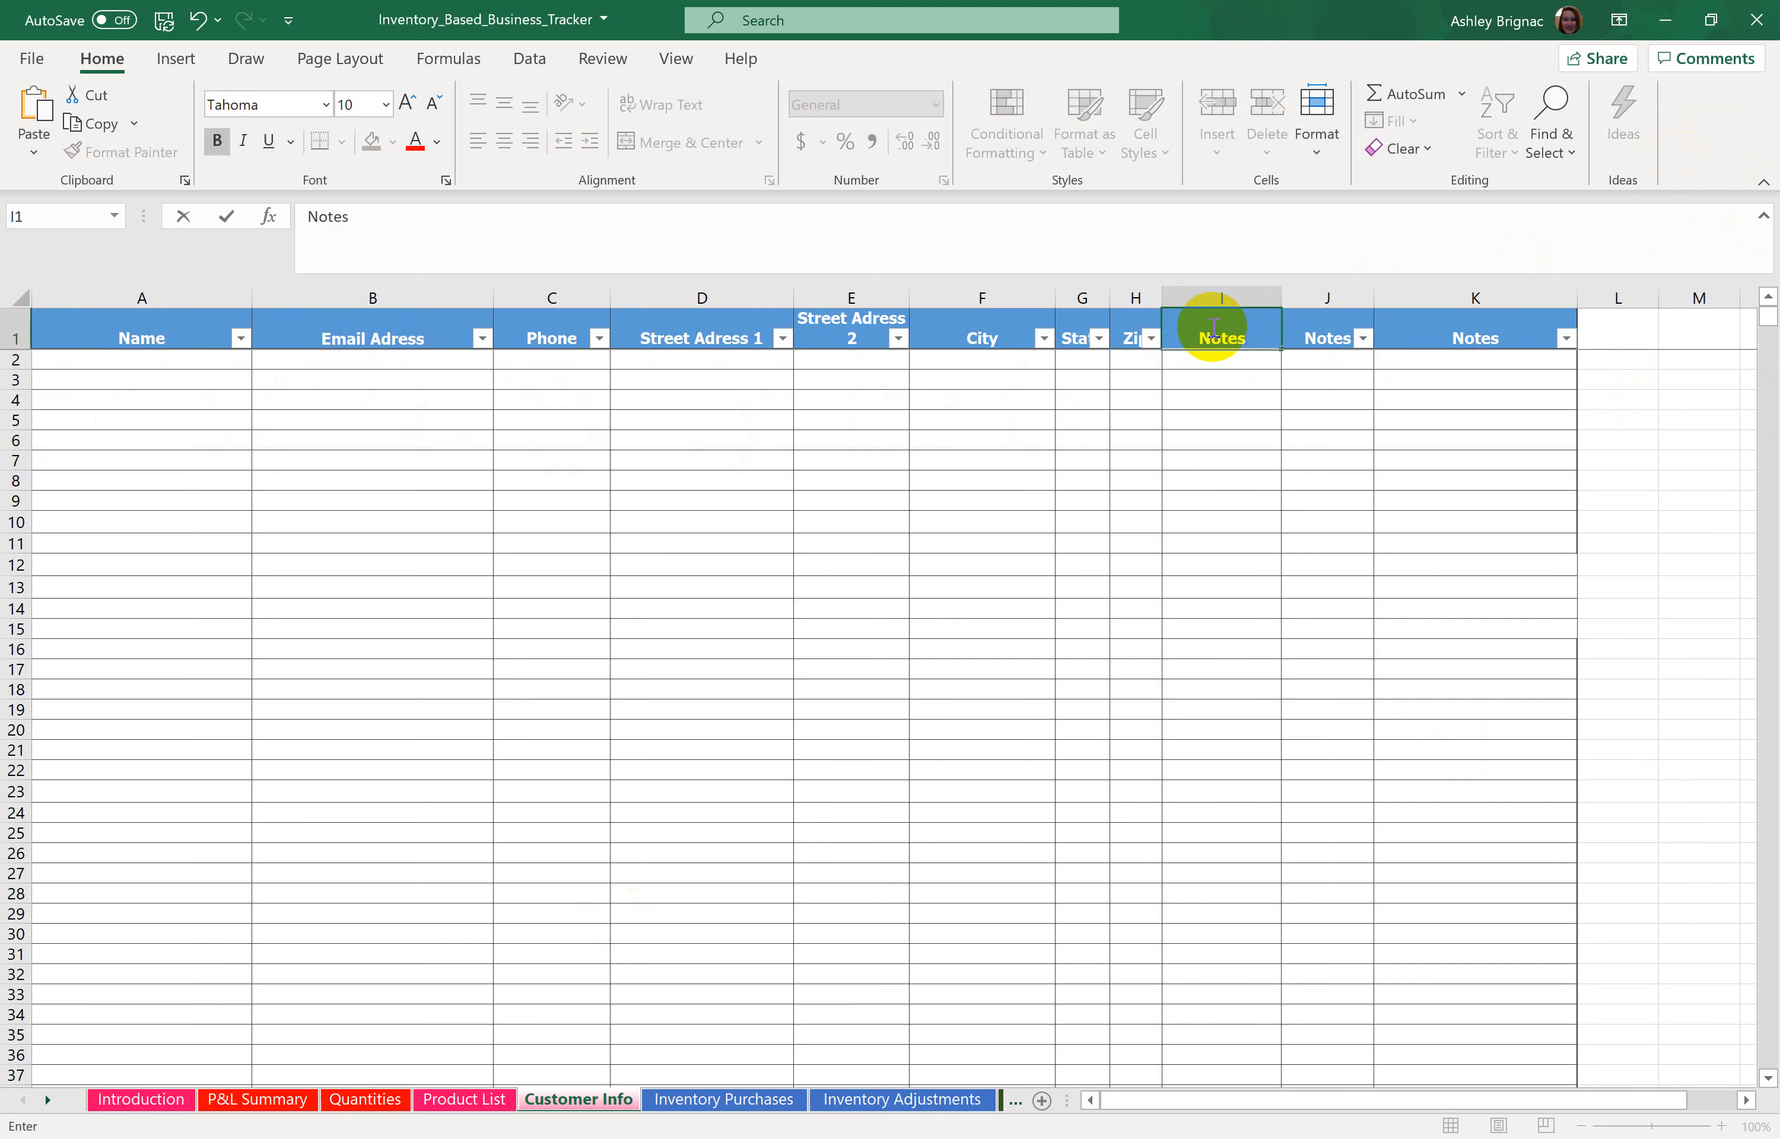
key("Return")
left_click(1212, 328)
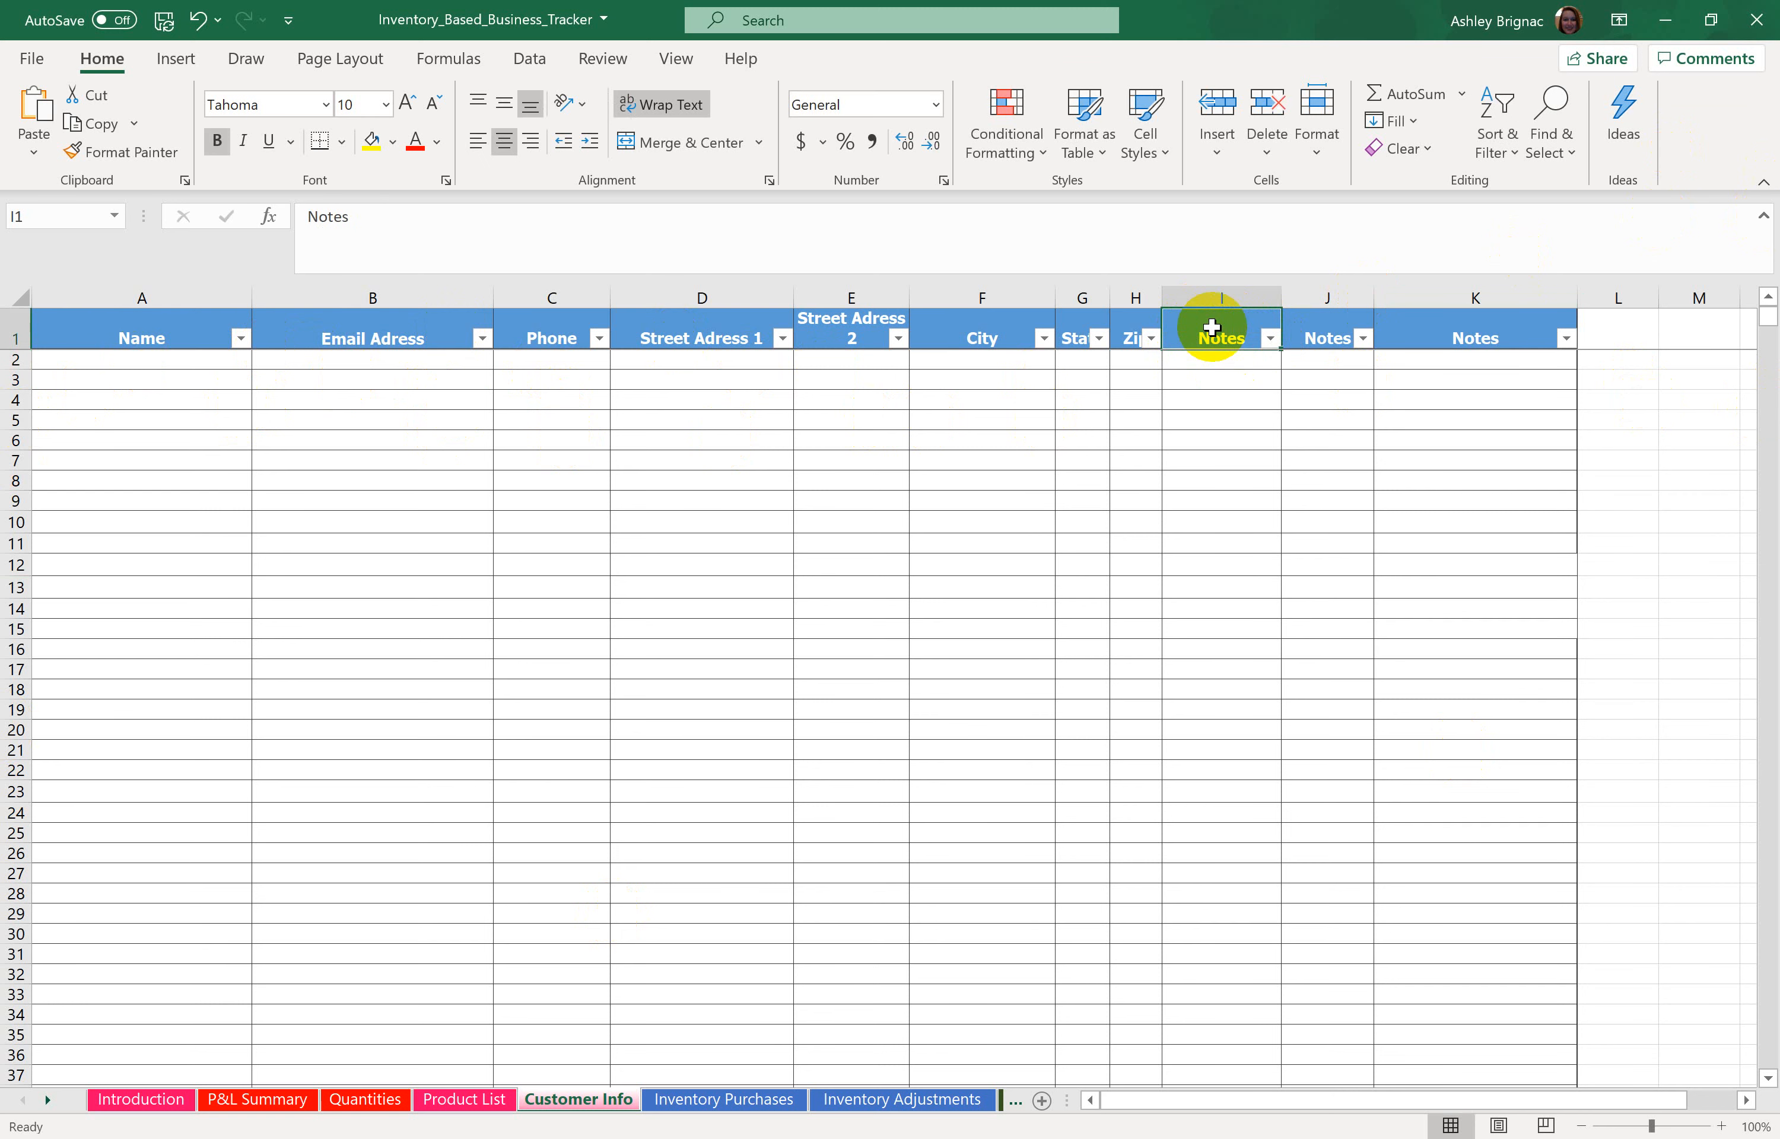
type("Birthday")
key("Return")
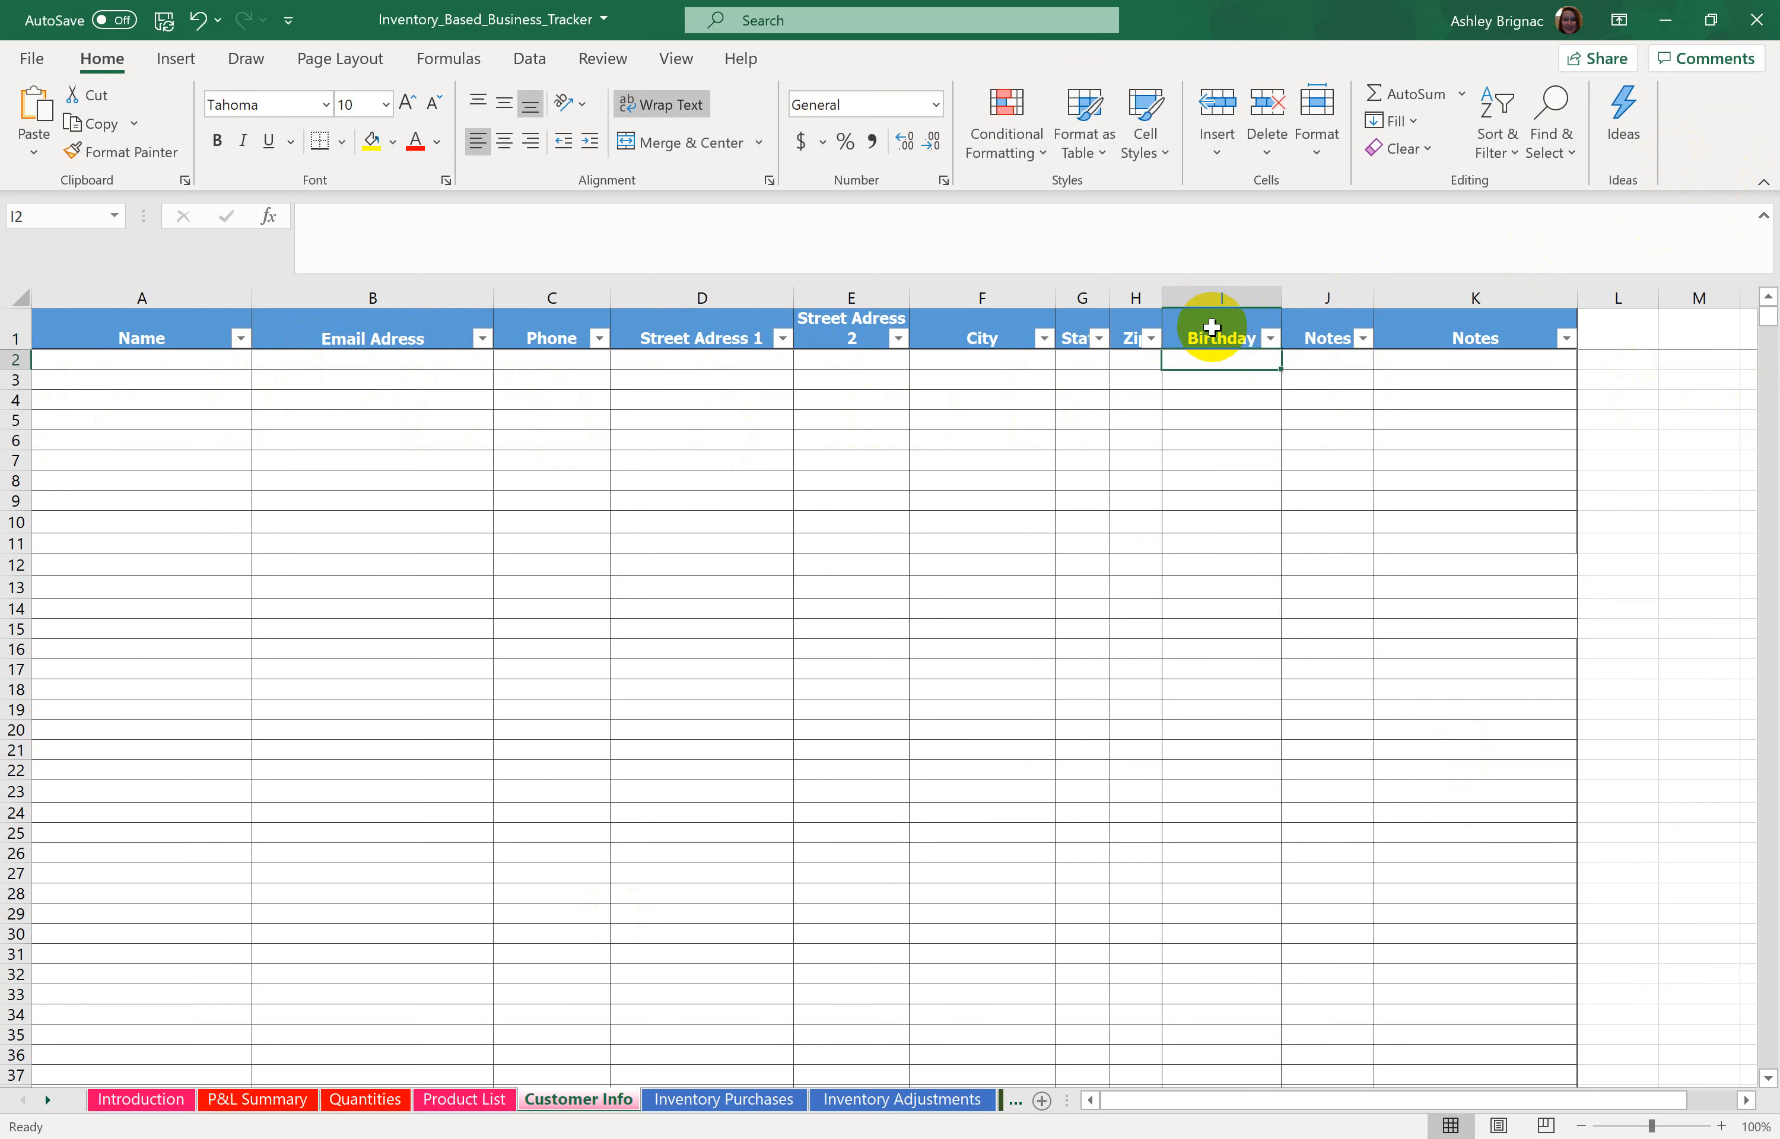
Step: Rename the Notes header in column J to Anniversary and fit the column width to its content
left_click(1212, 327)
key("Right")
type("An")
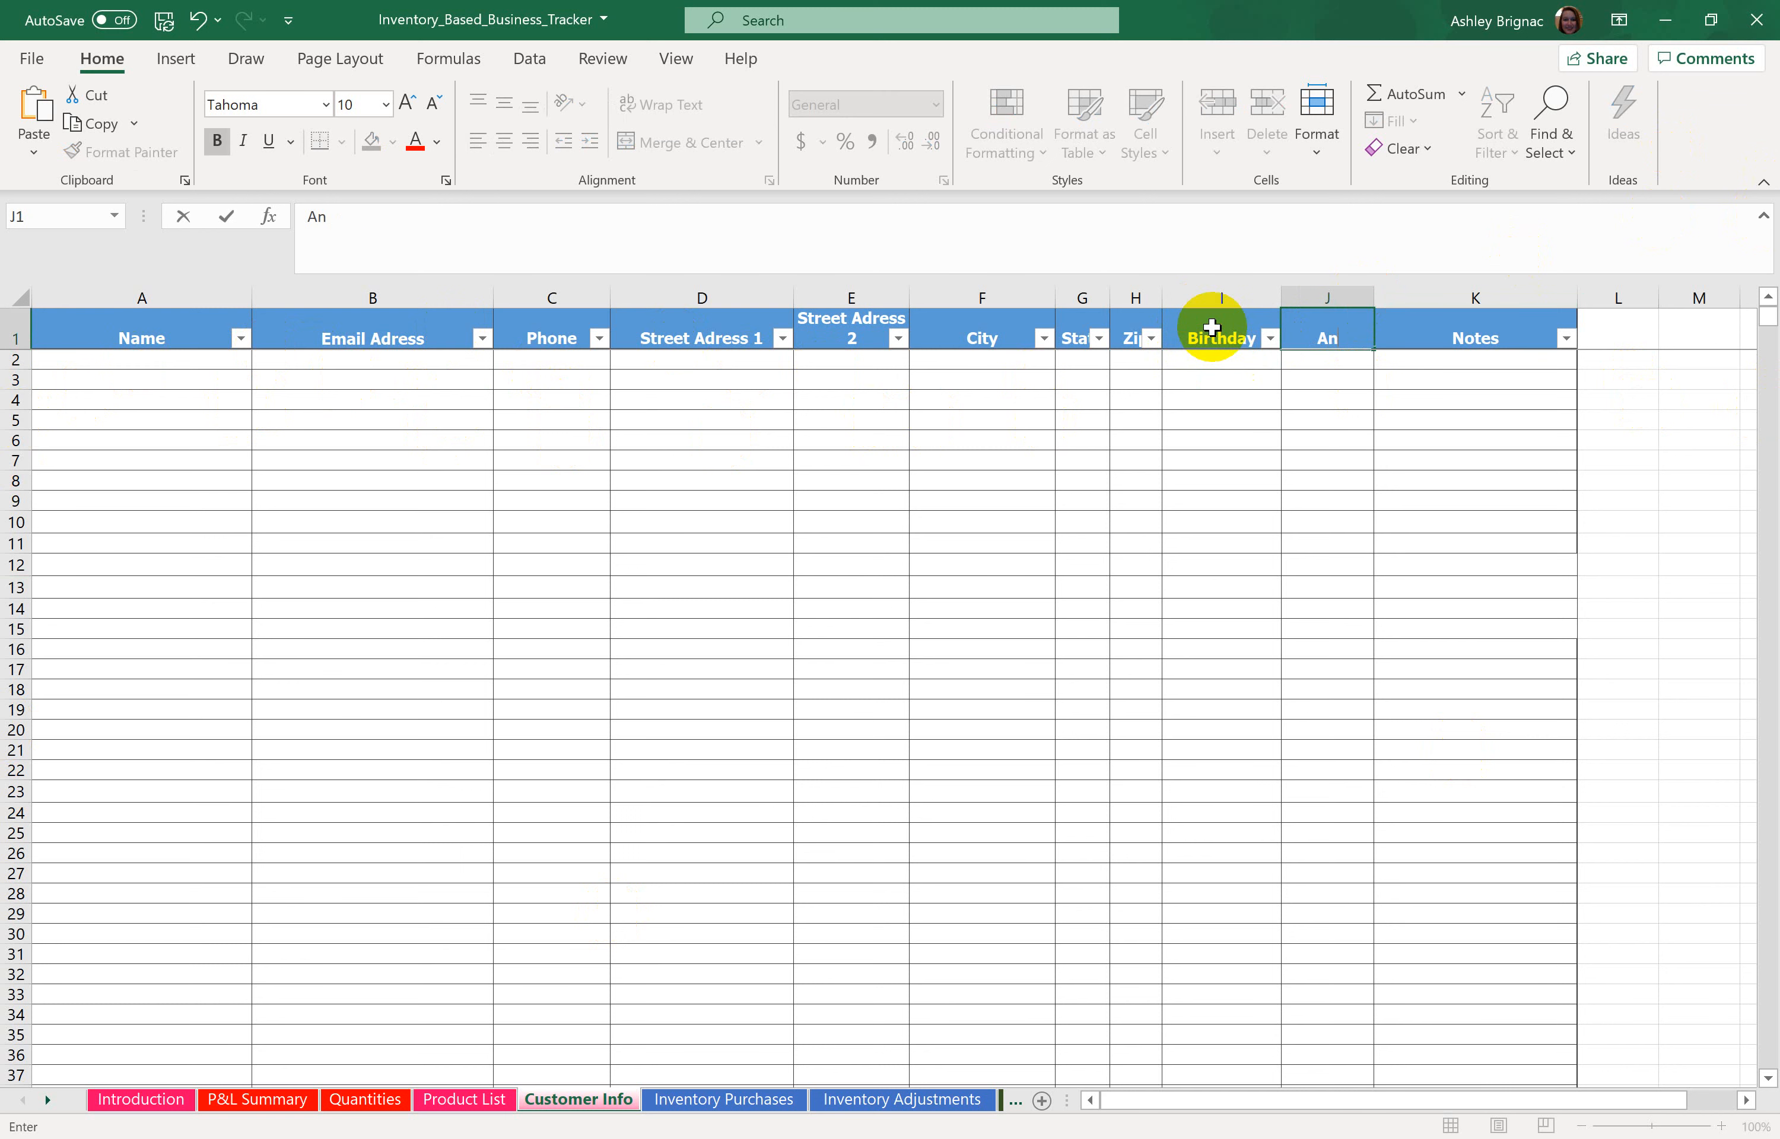
key("Return")
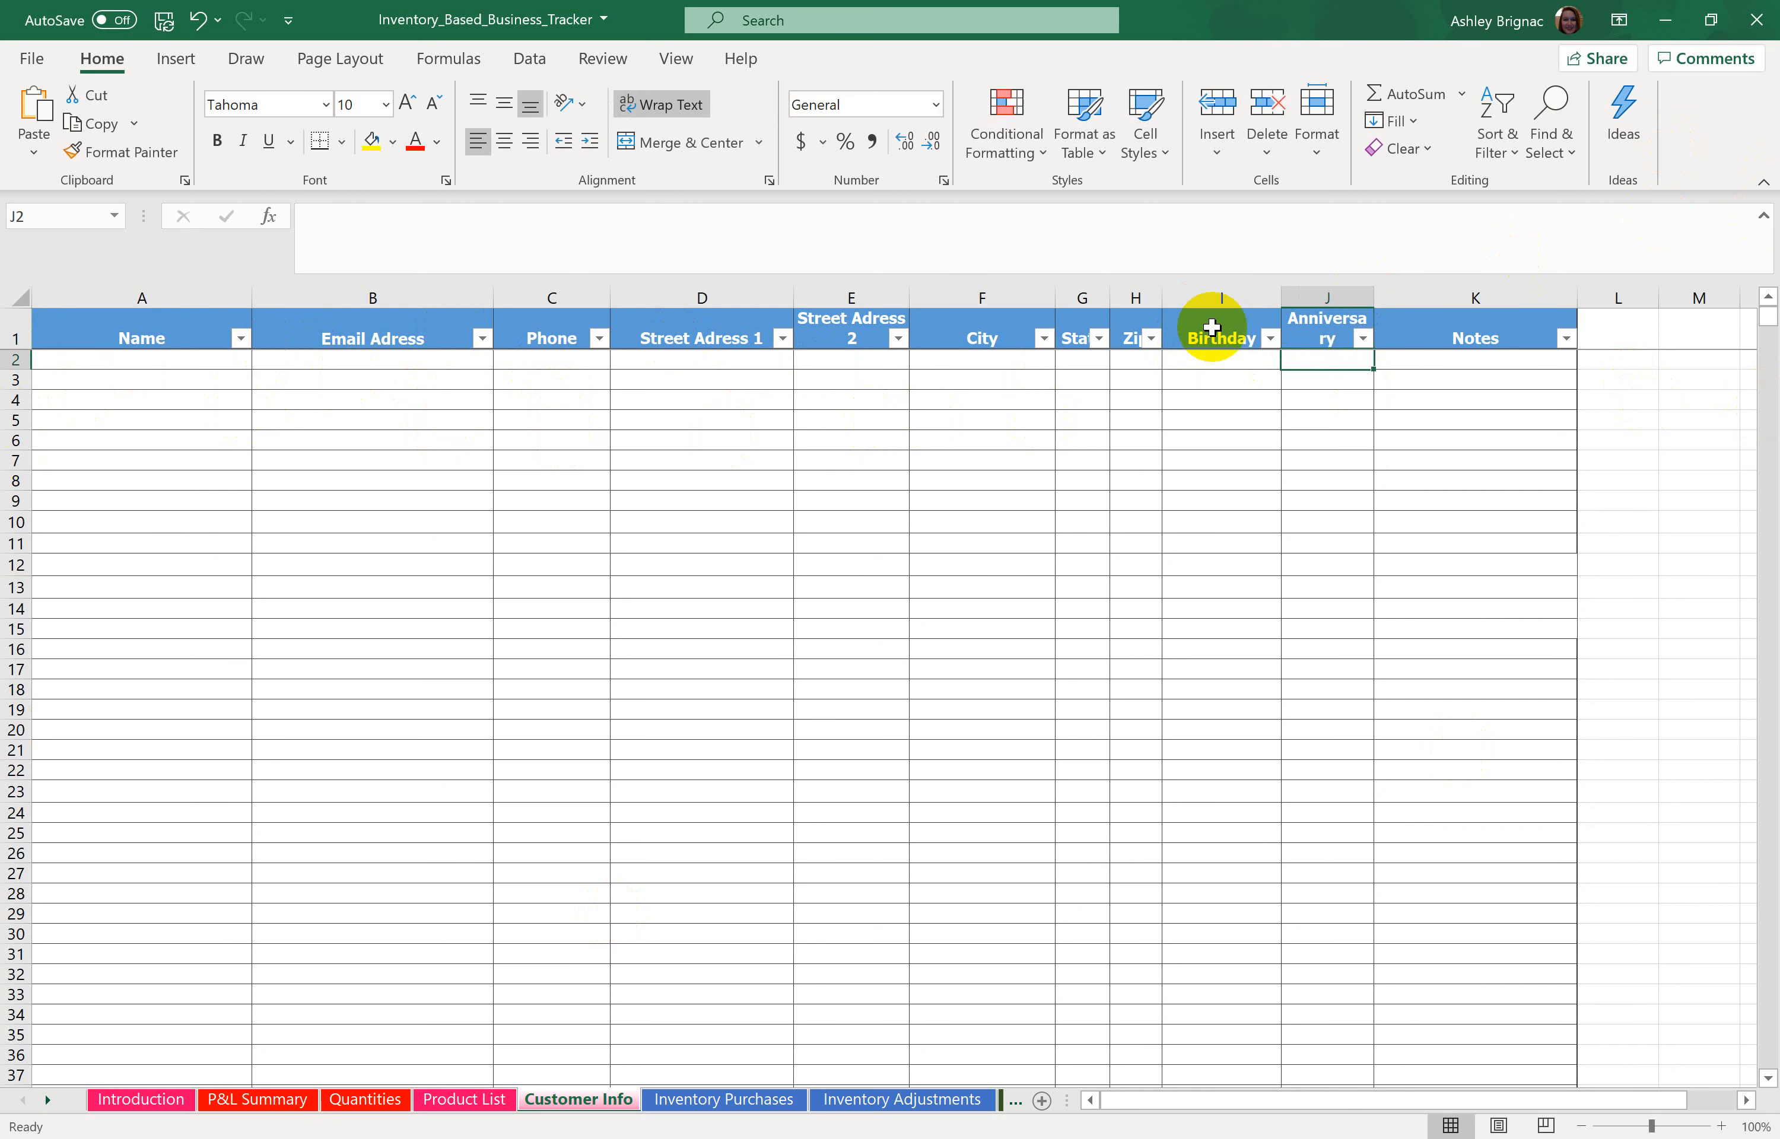
double_click(1374, 299)
left_click(1392, 400)
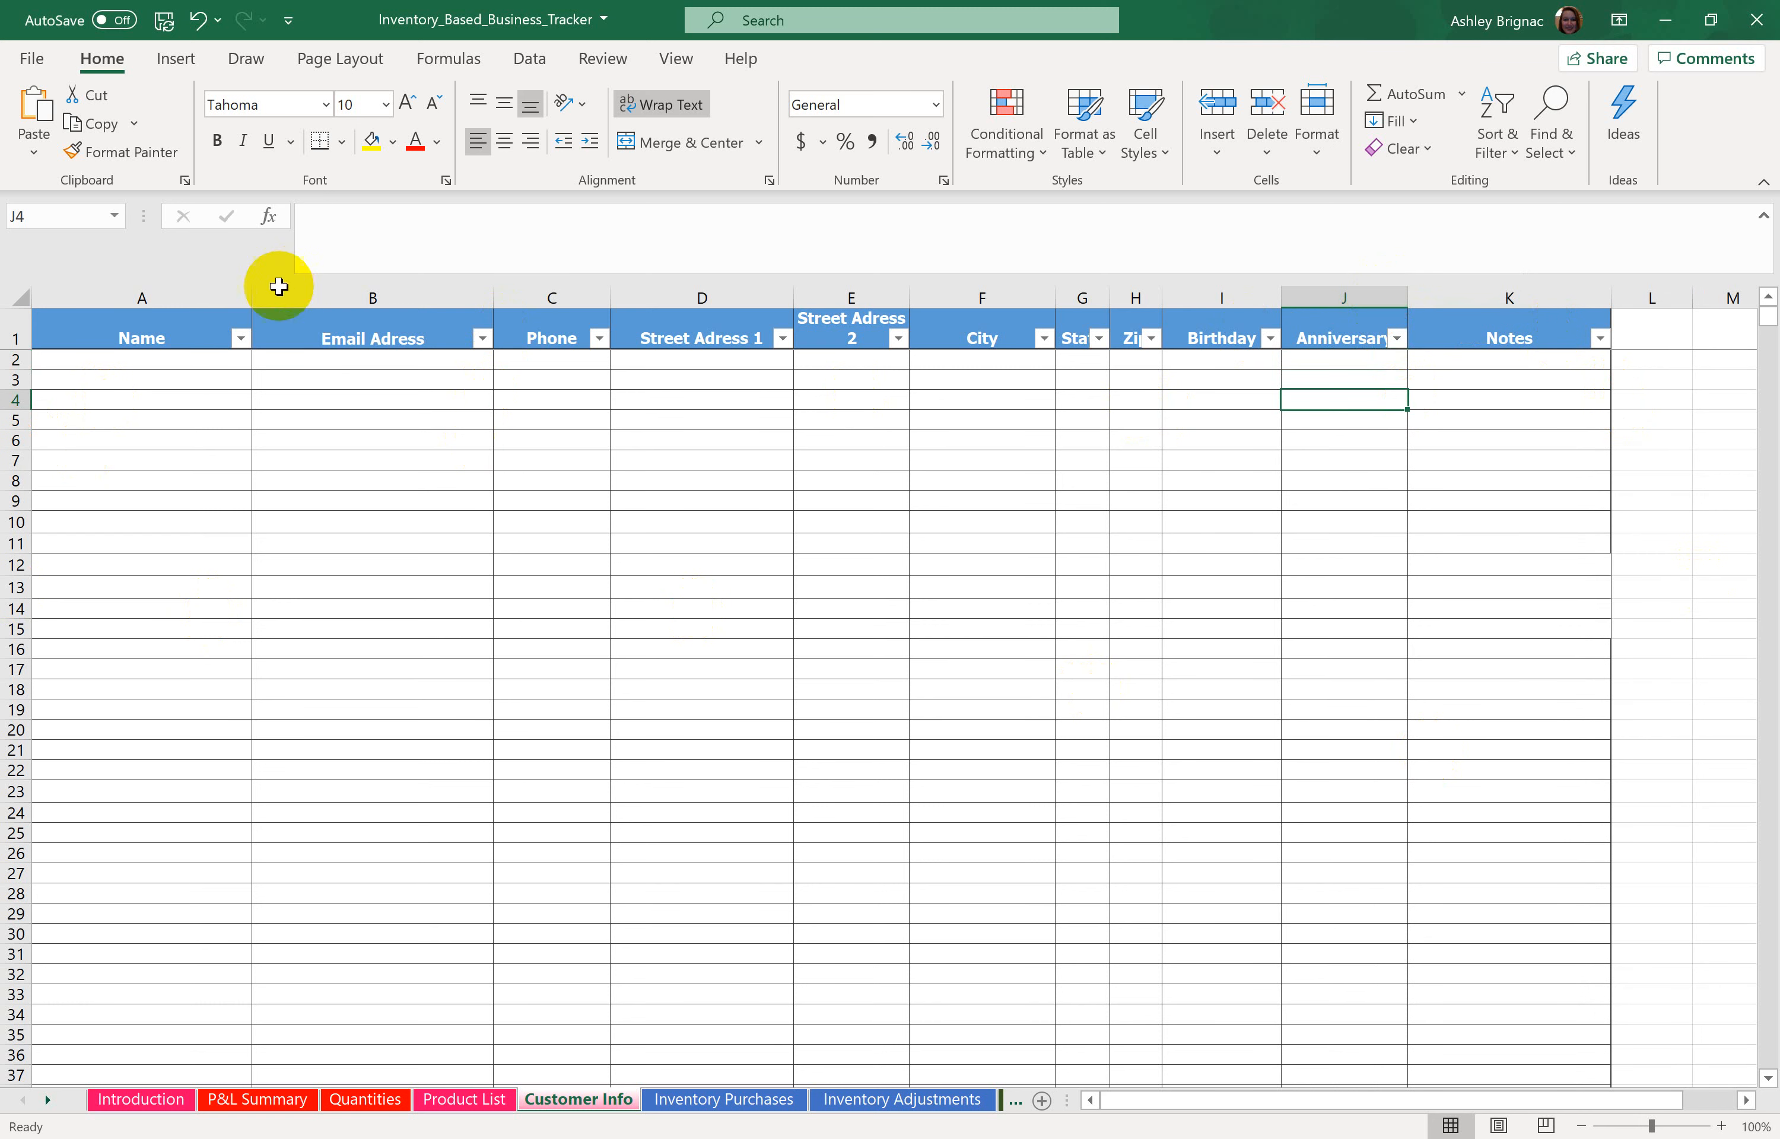
left_click(388, 333)
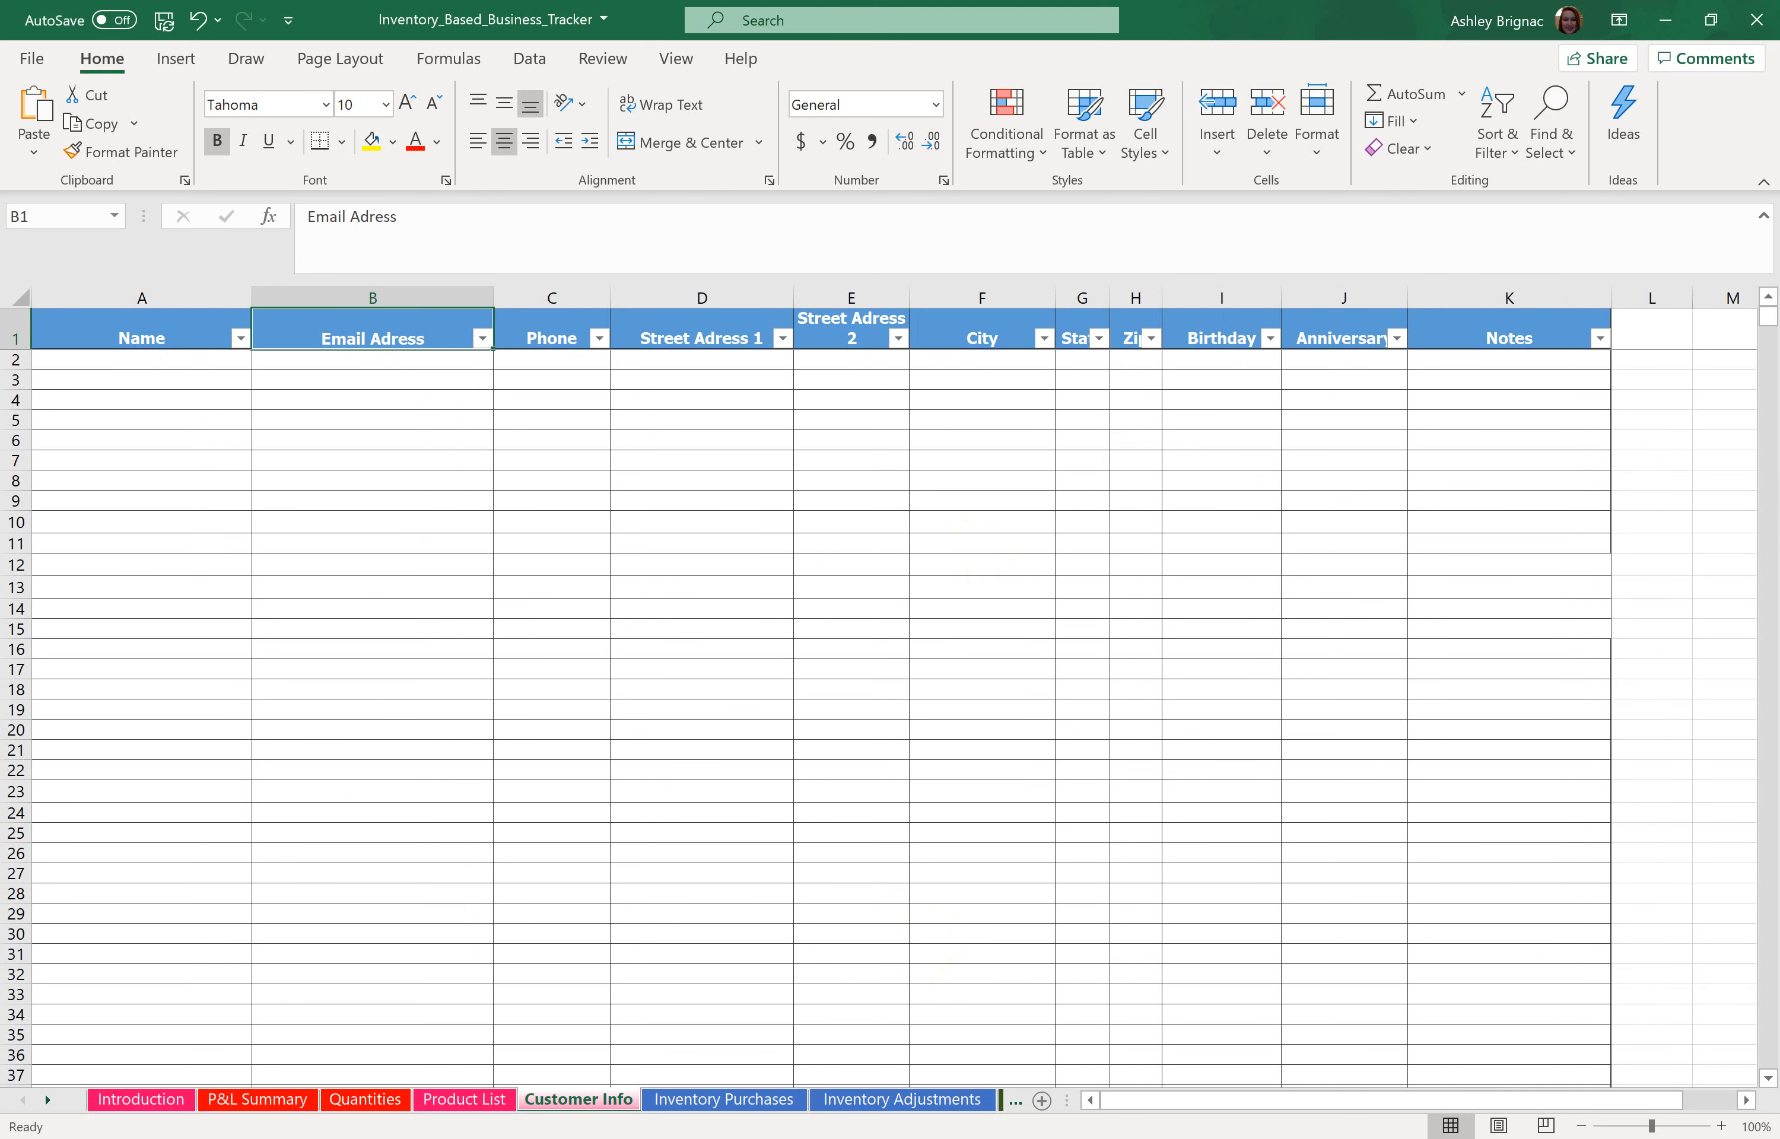
Step: Enter the order date 4/1/2020 and choose Bee Earrings as the product in row 2 of the Inventory Purchases sheet
left_click(698, 1103)
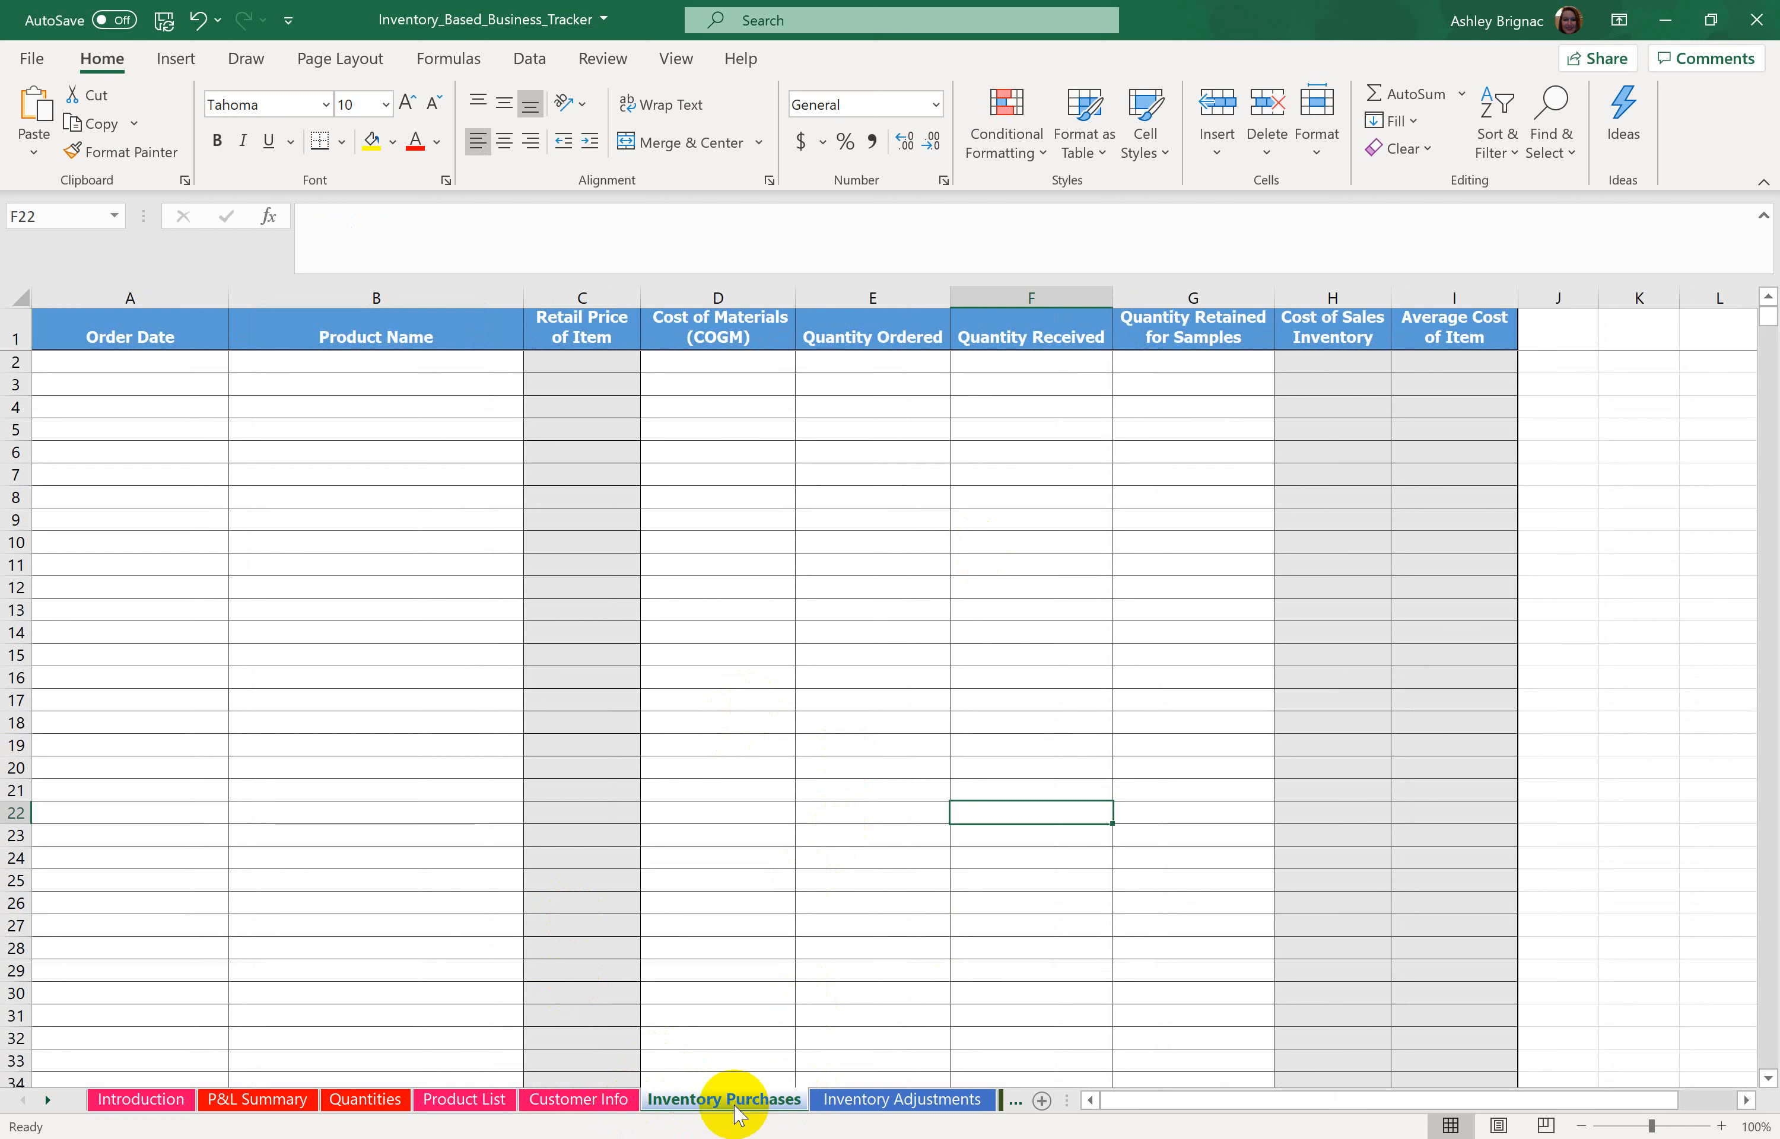
left_click(143, 372)
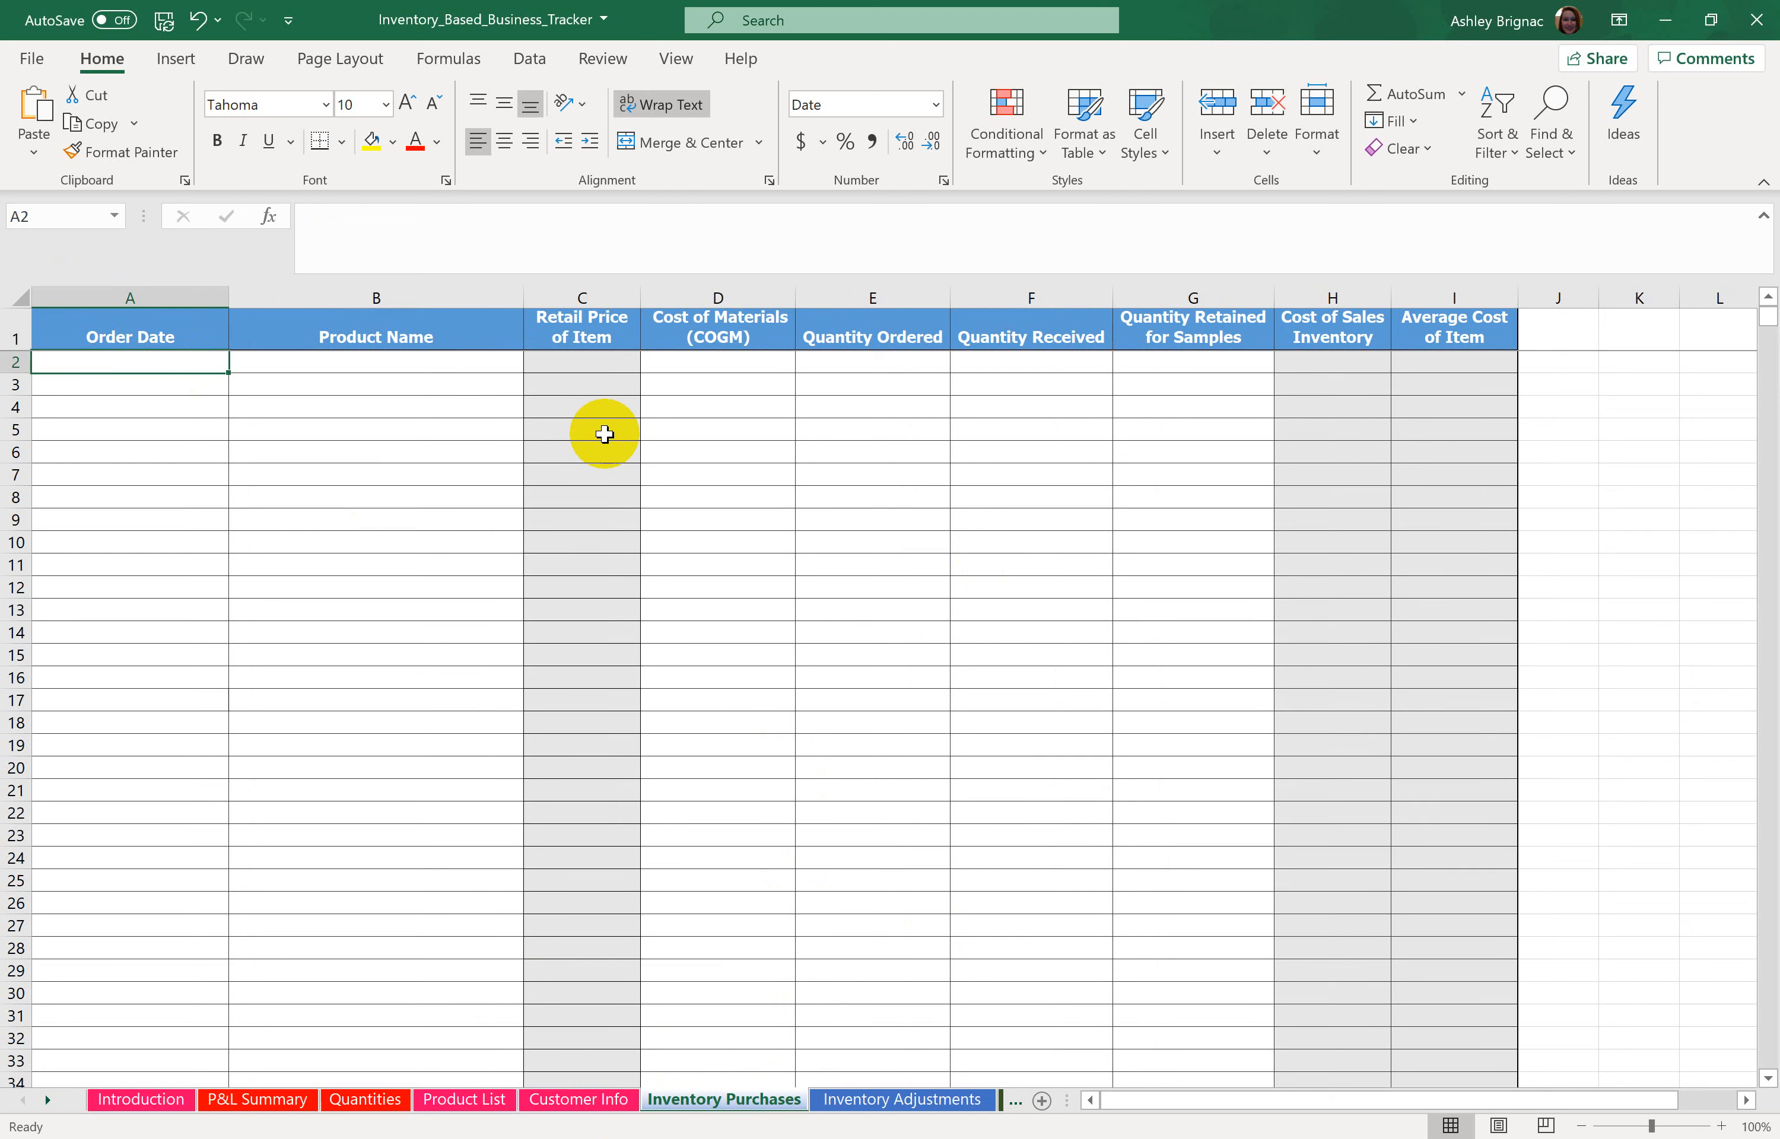
type("4/1/2020")
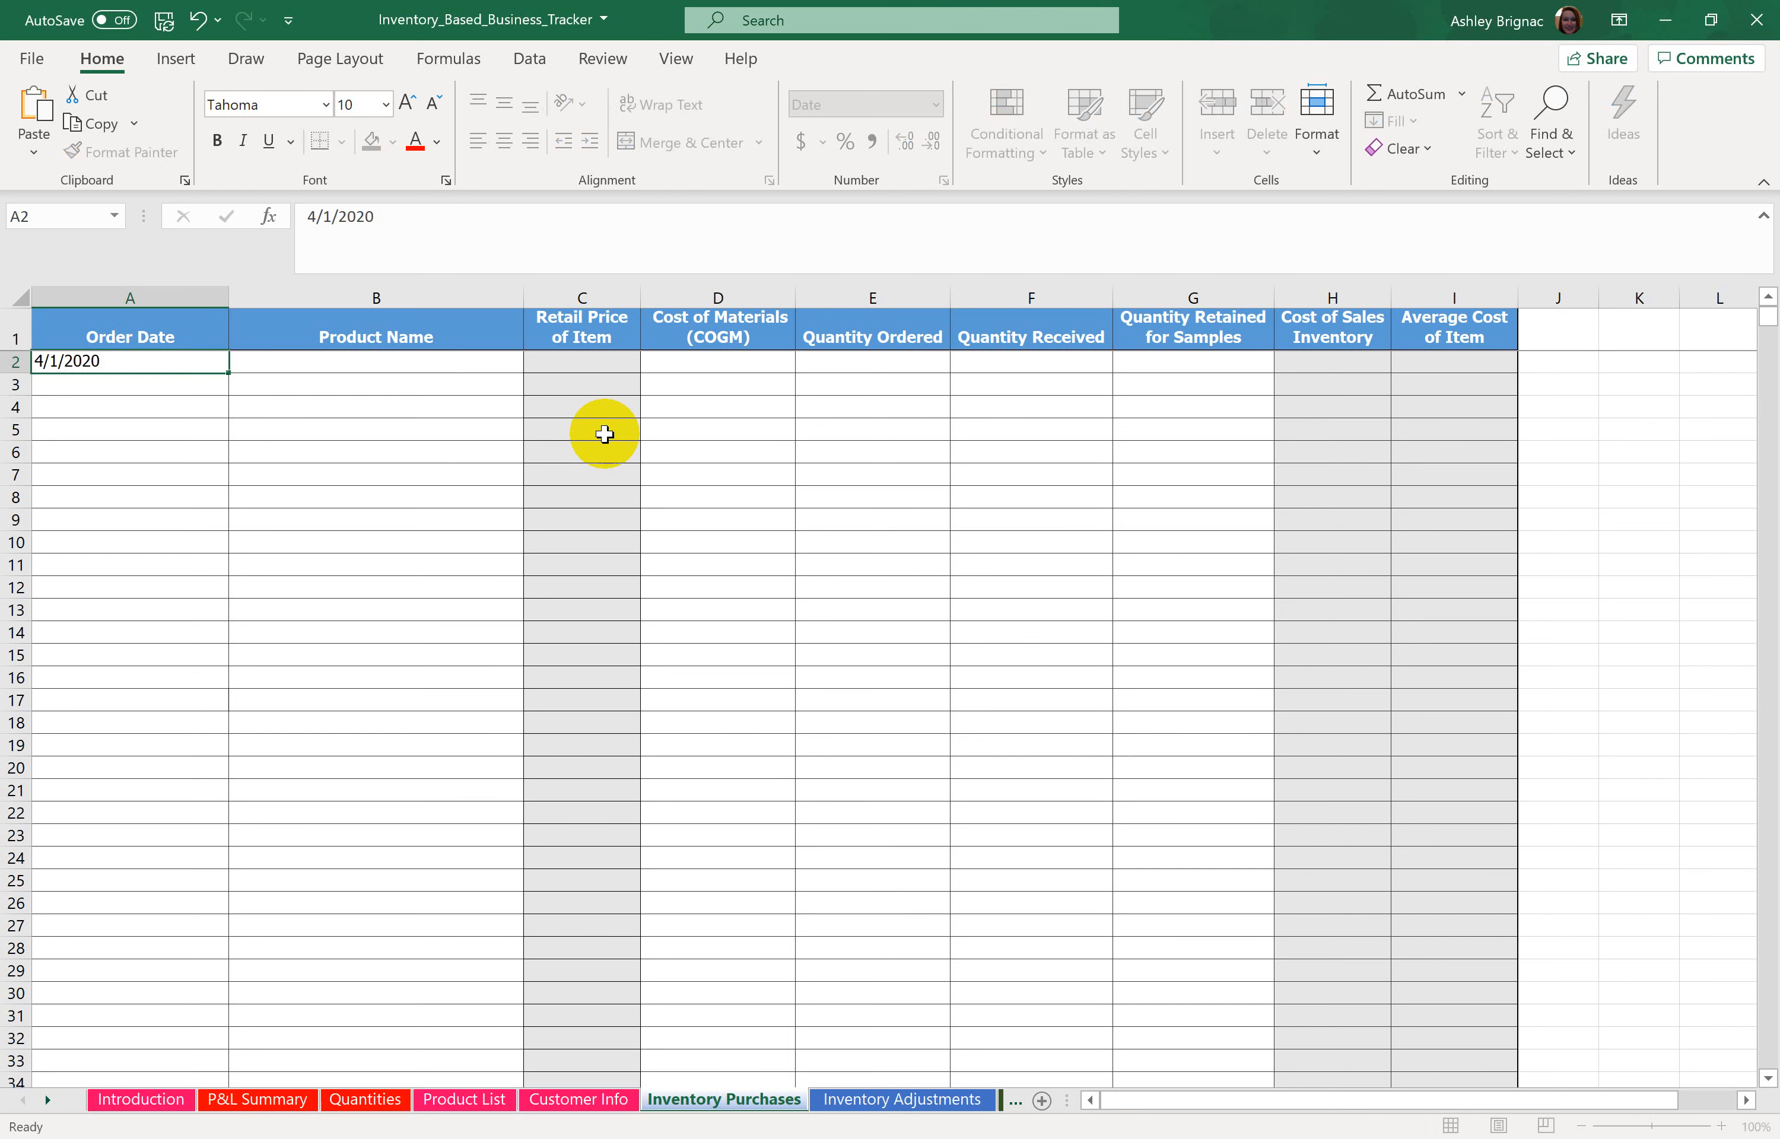
key("Tab")
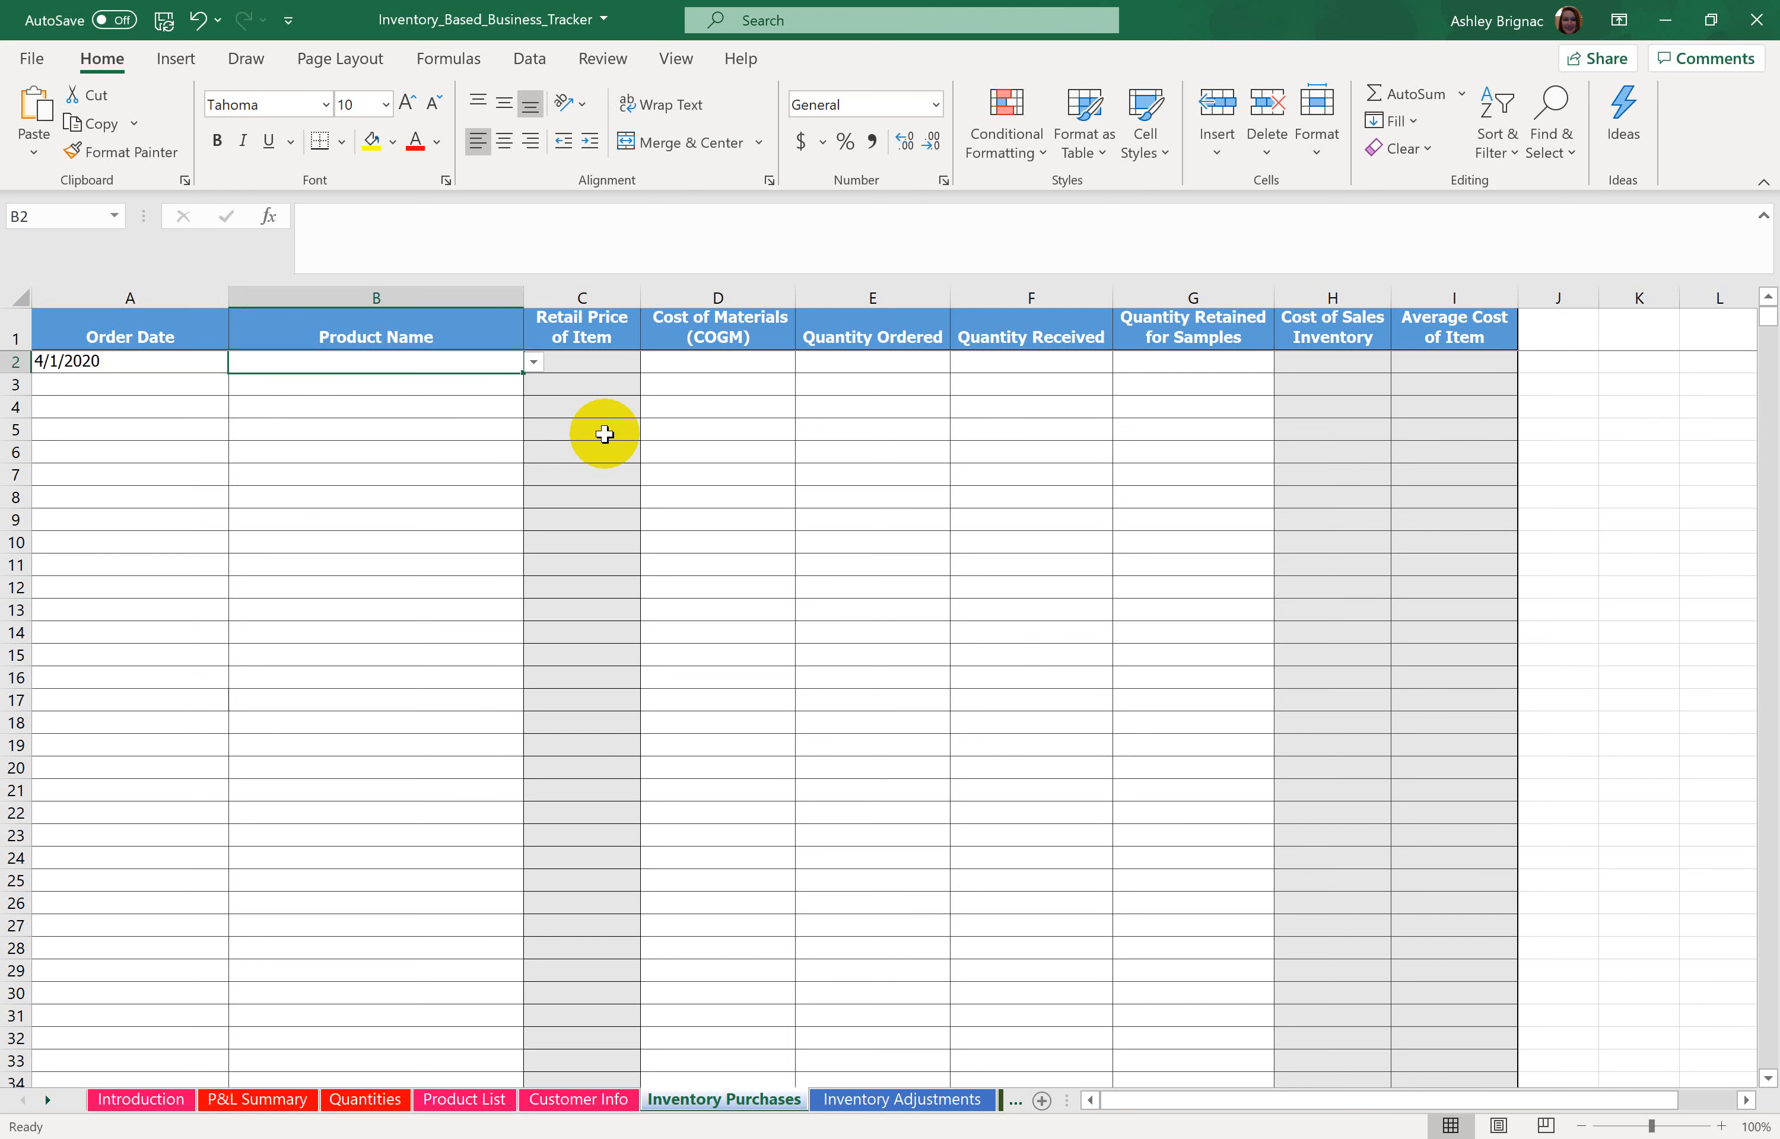
left_click(534, 362)
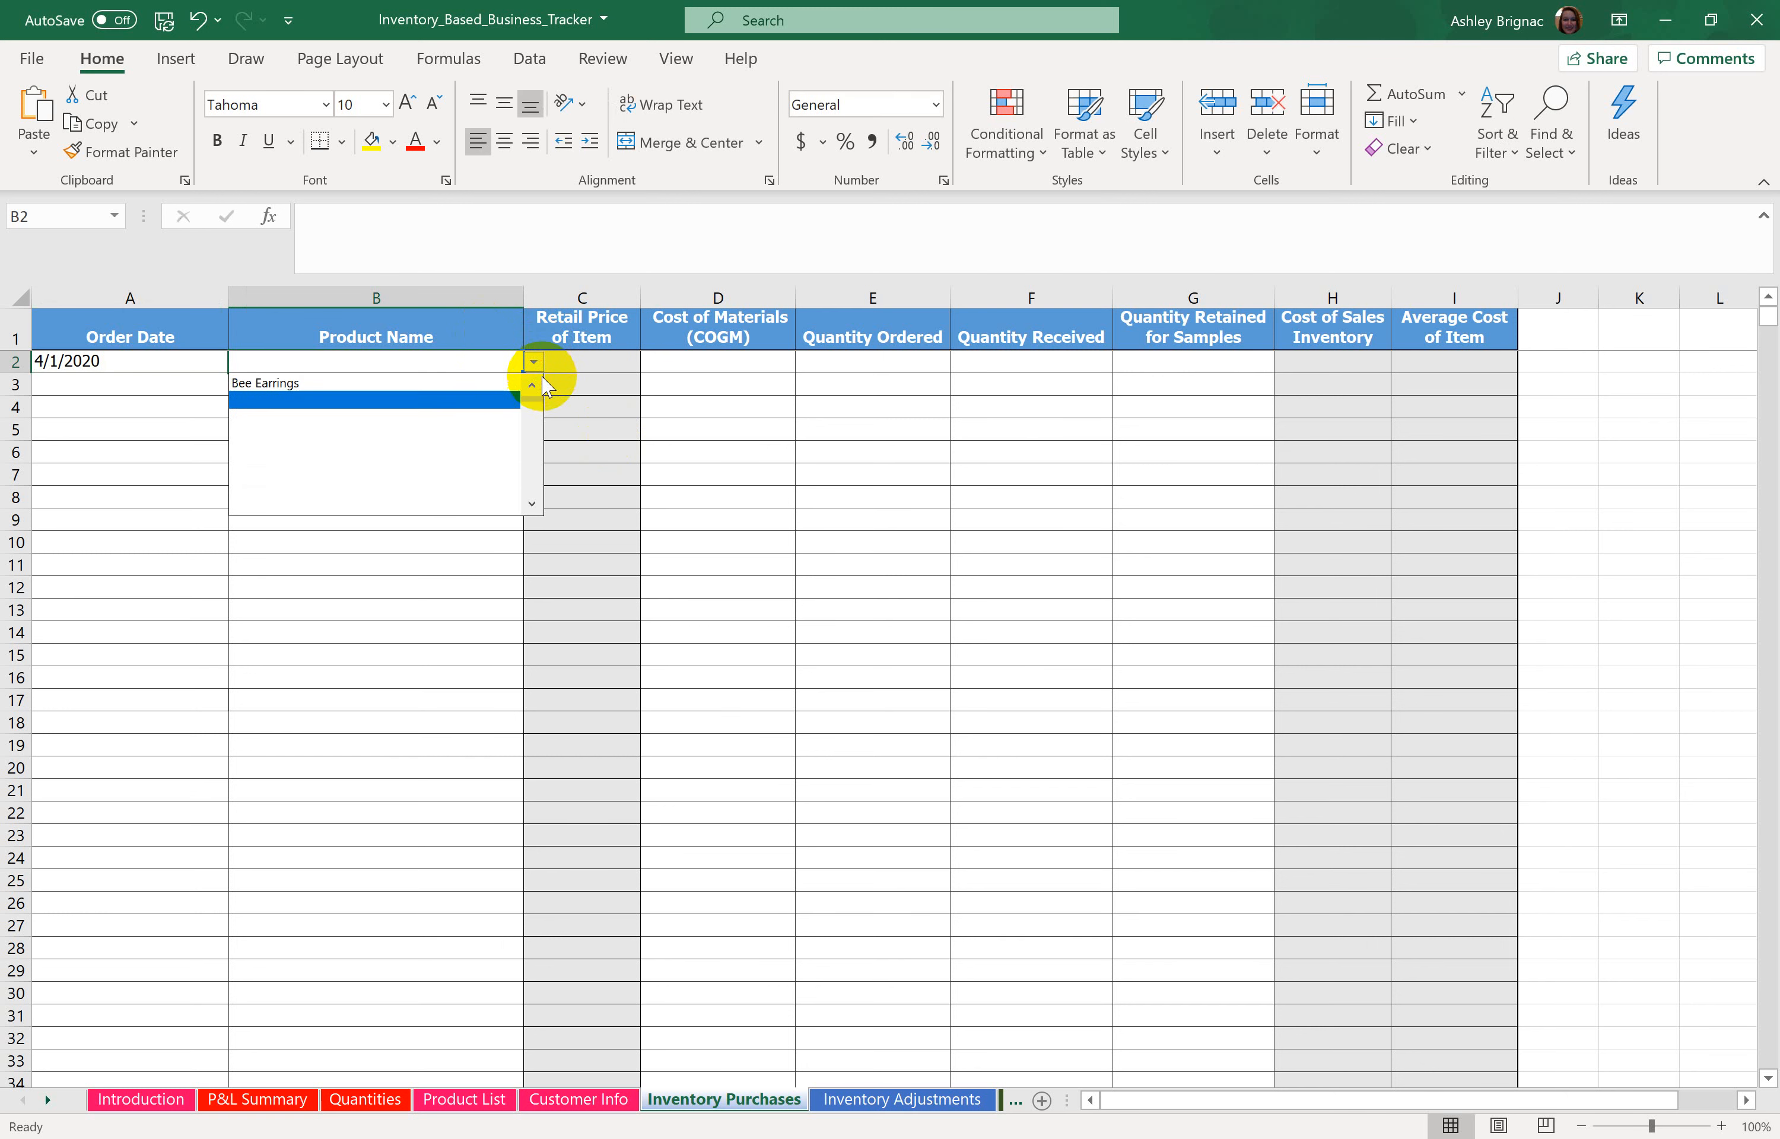
left_click(490, 414)
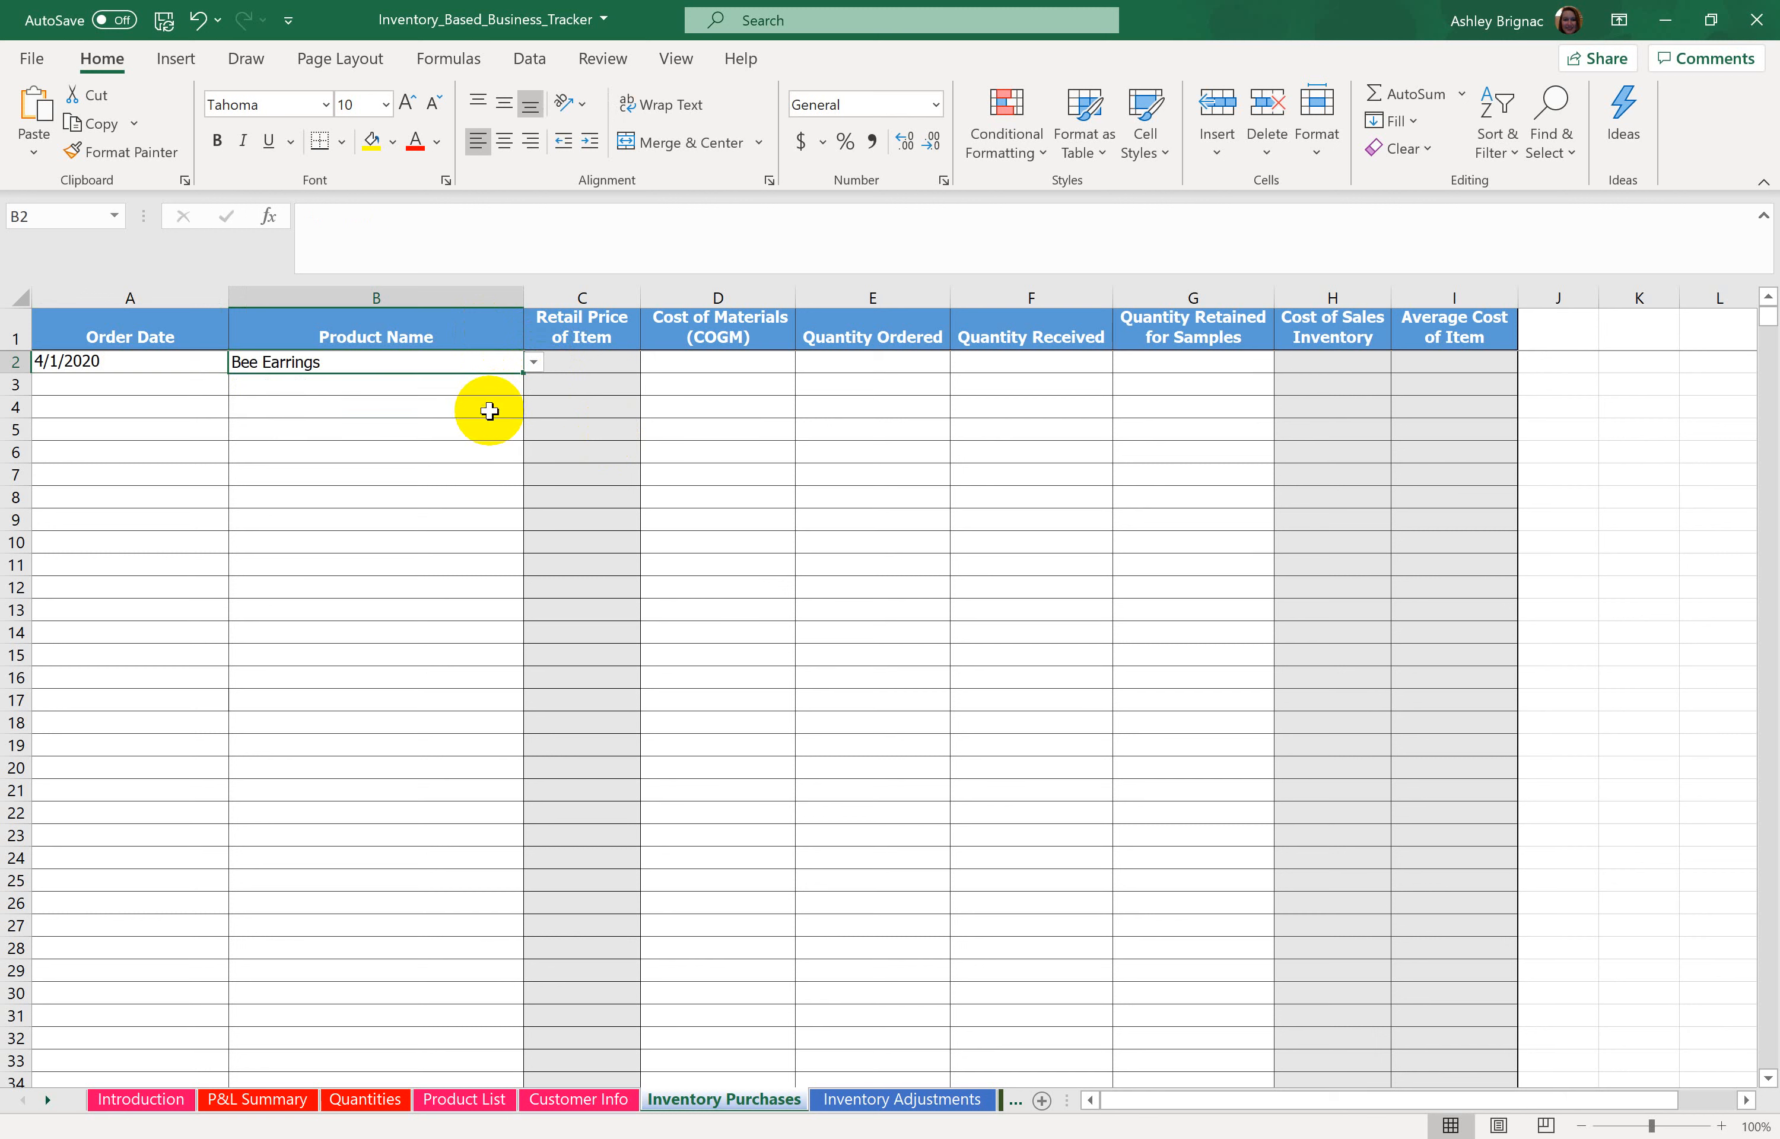
Step: Choose Pearl Earrings as the product in row 3 of the Inventory Purchases sheet
left_click(512, 381)
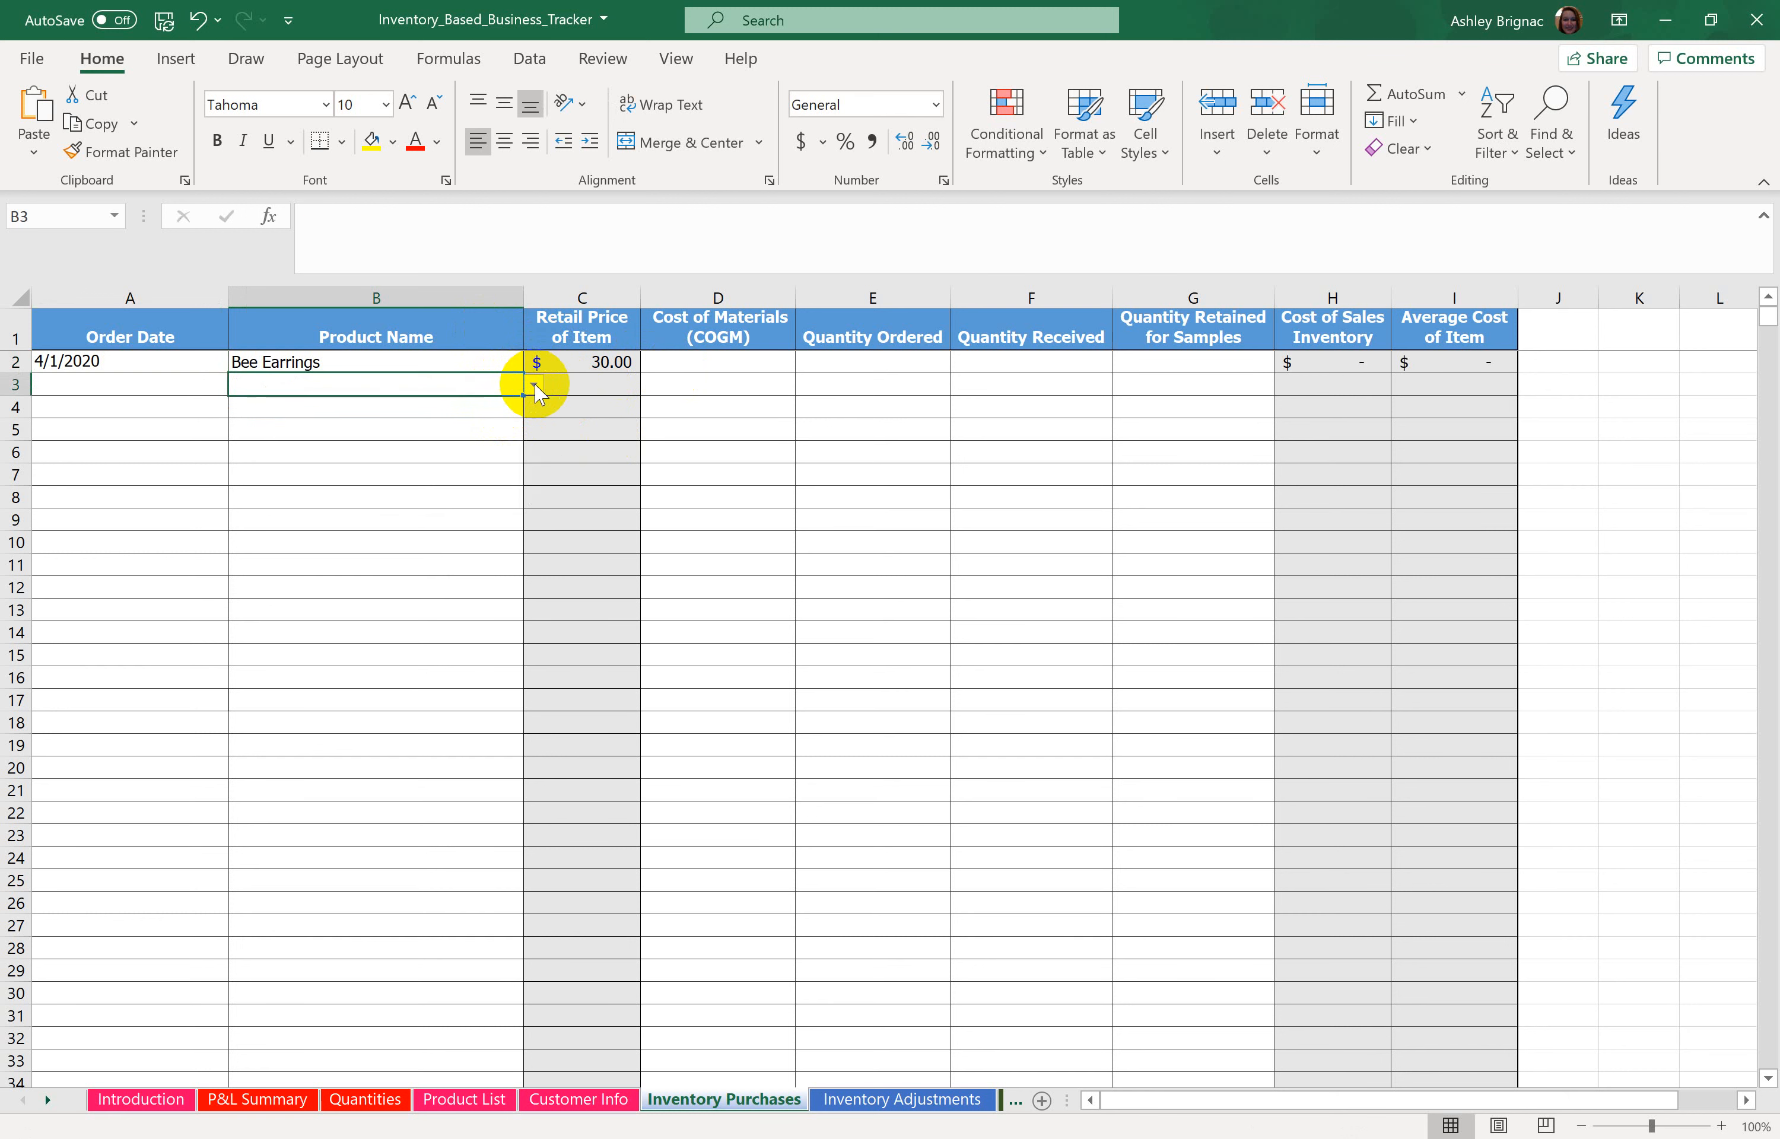
left_click(534, 385)
left_click(484, 425)
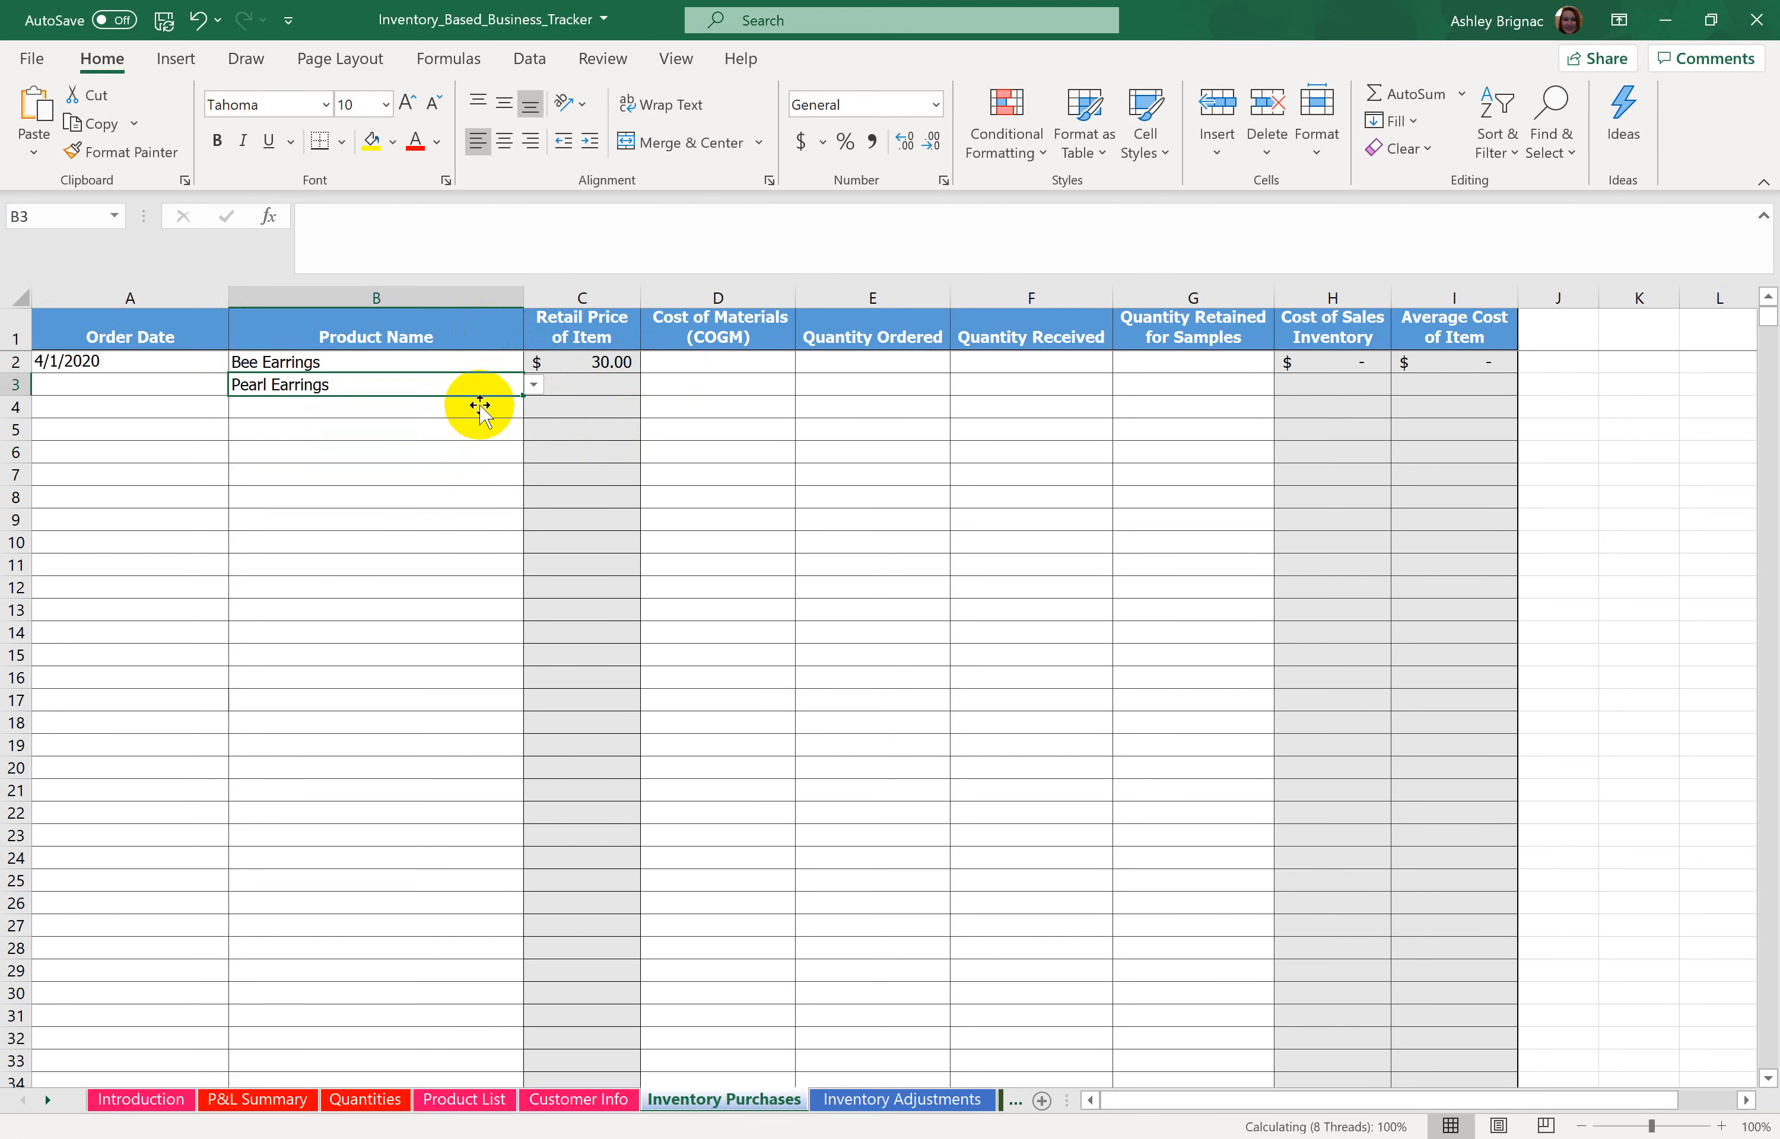
Step: For Bee Earrings, enter a cost of materials of 15, a quantity ordered of 5 and a quantity received of 5
left_click(787, 372)
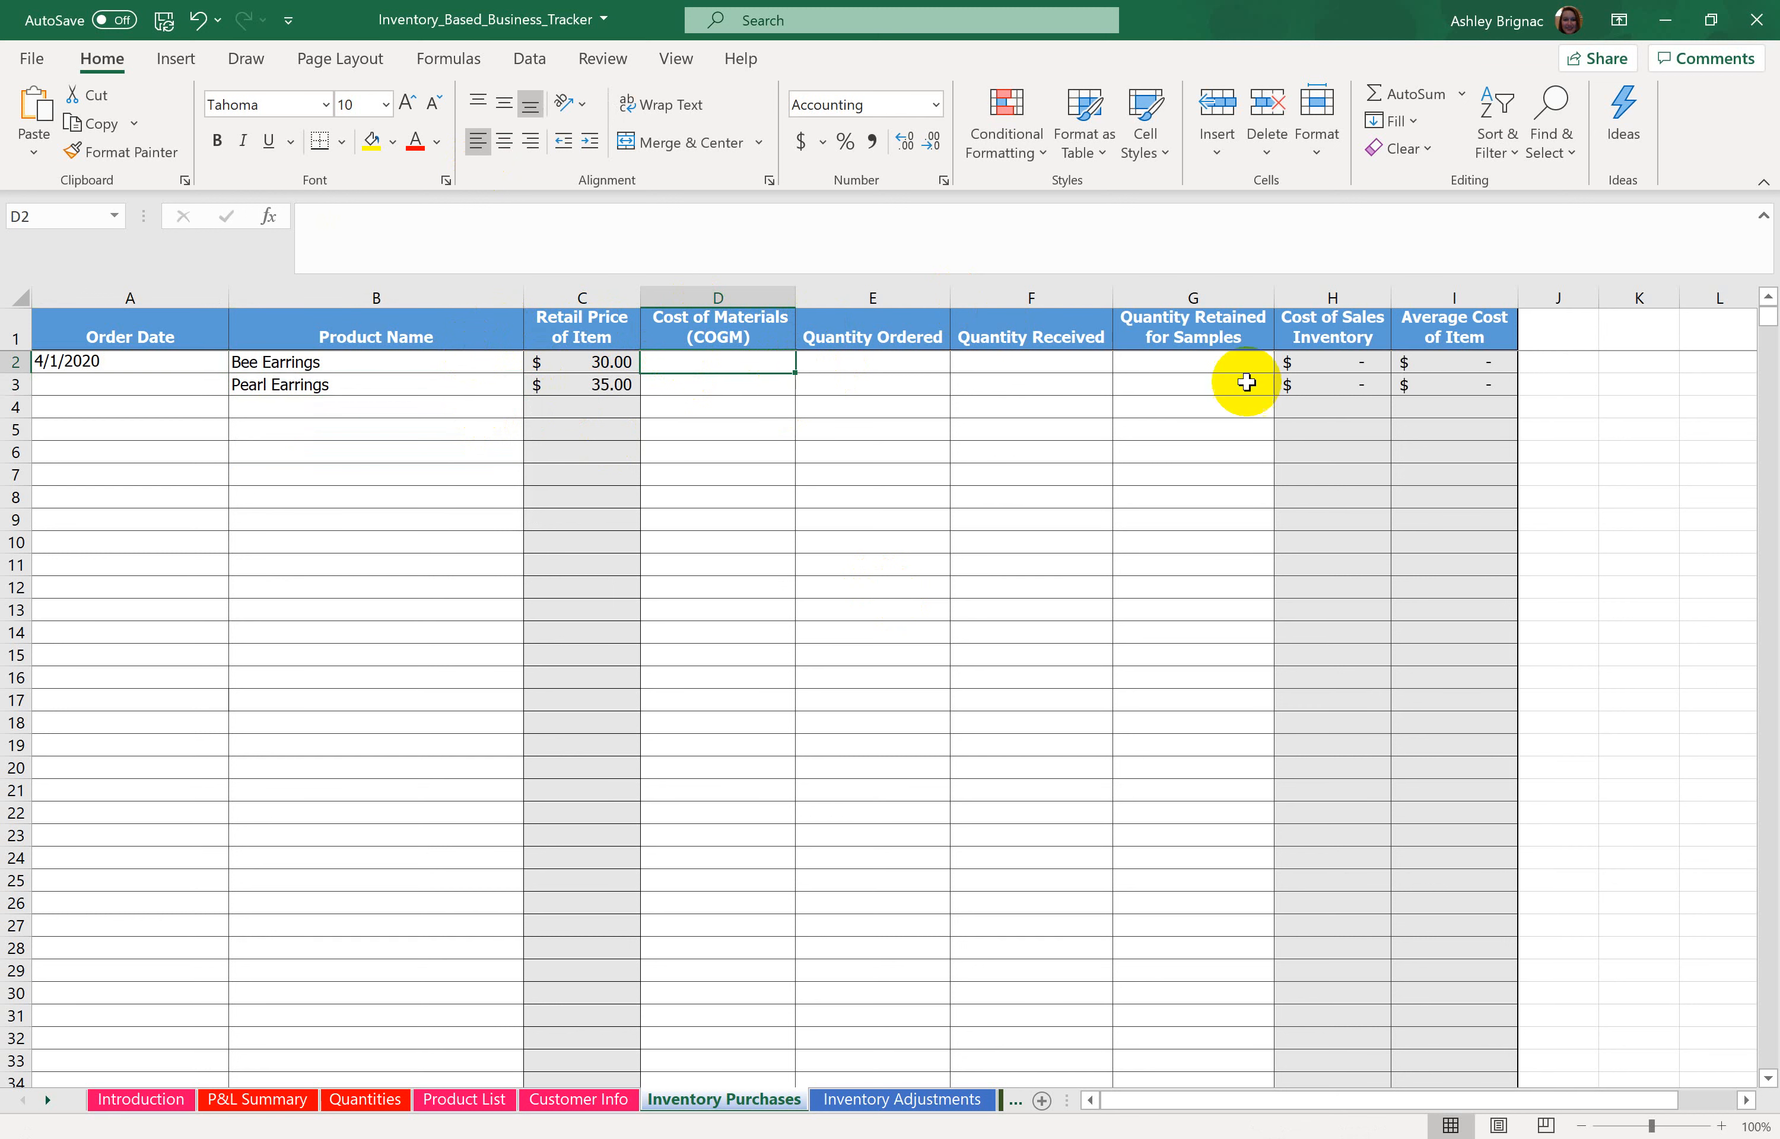
type("15")
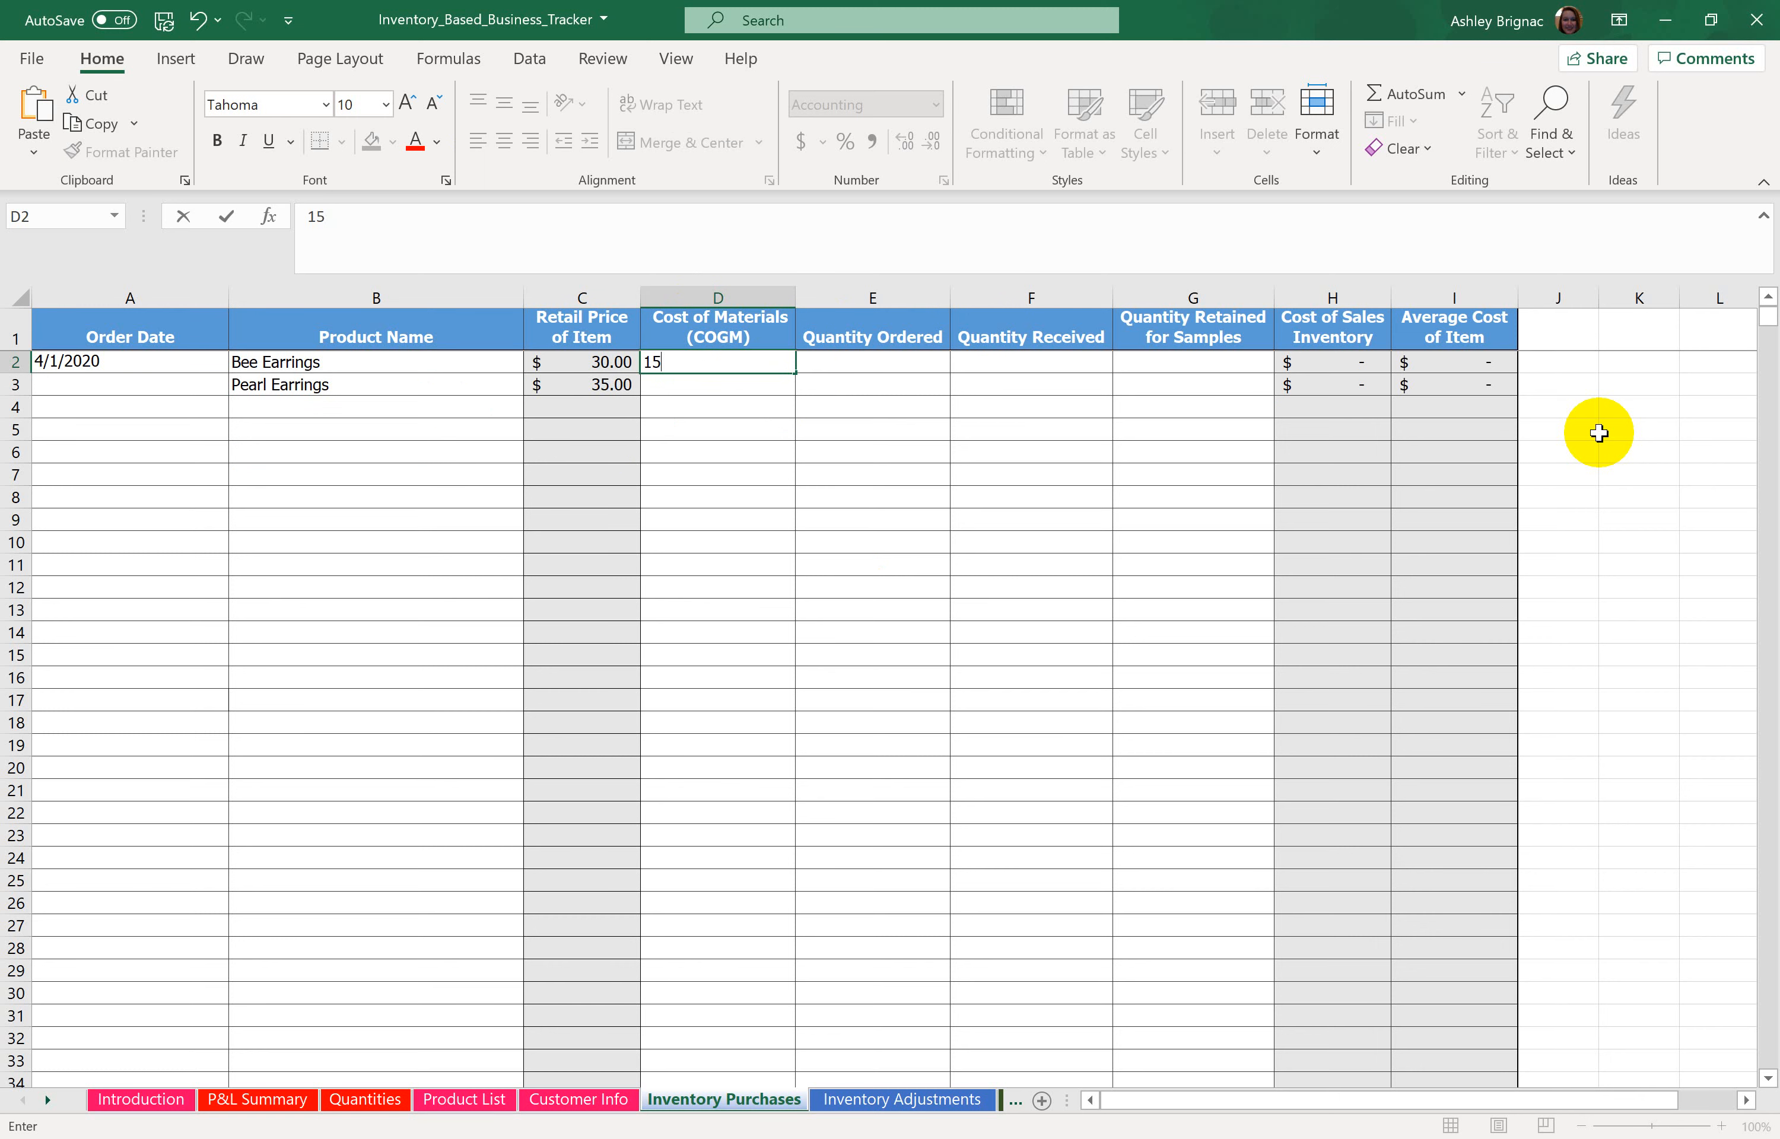
key("Tab")
type("5")
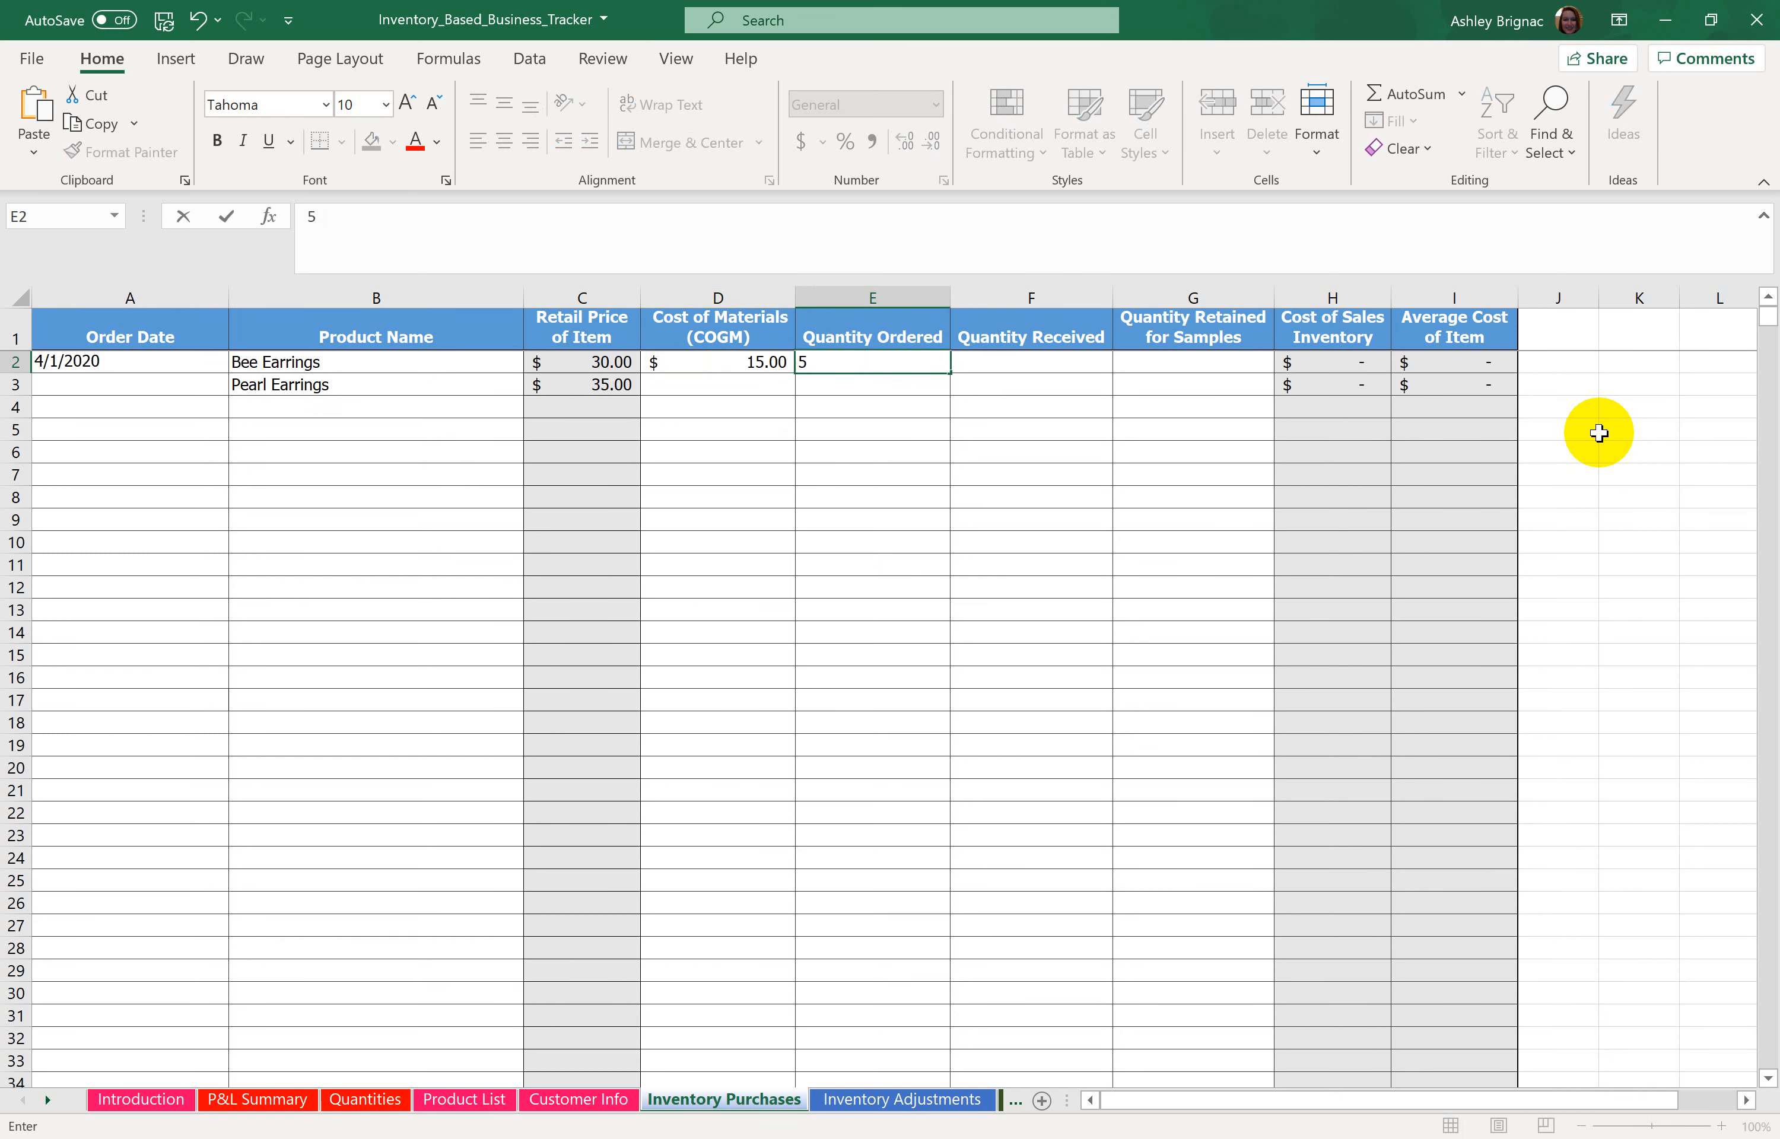
key("Tab")
type("5")
key("Tab")
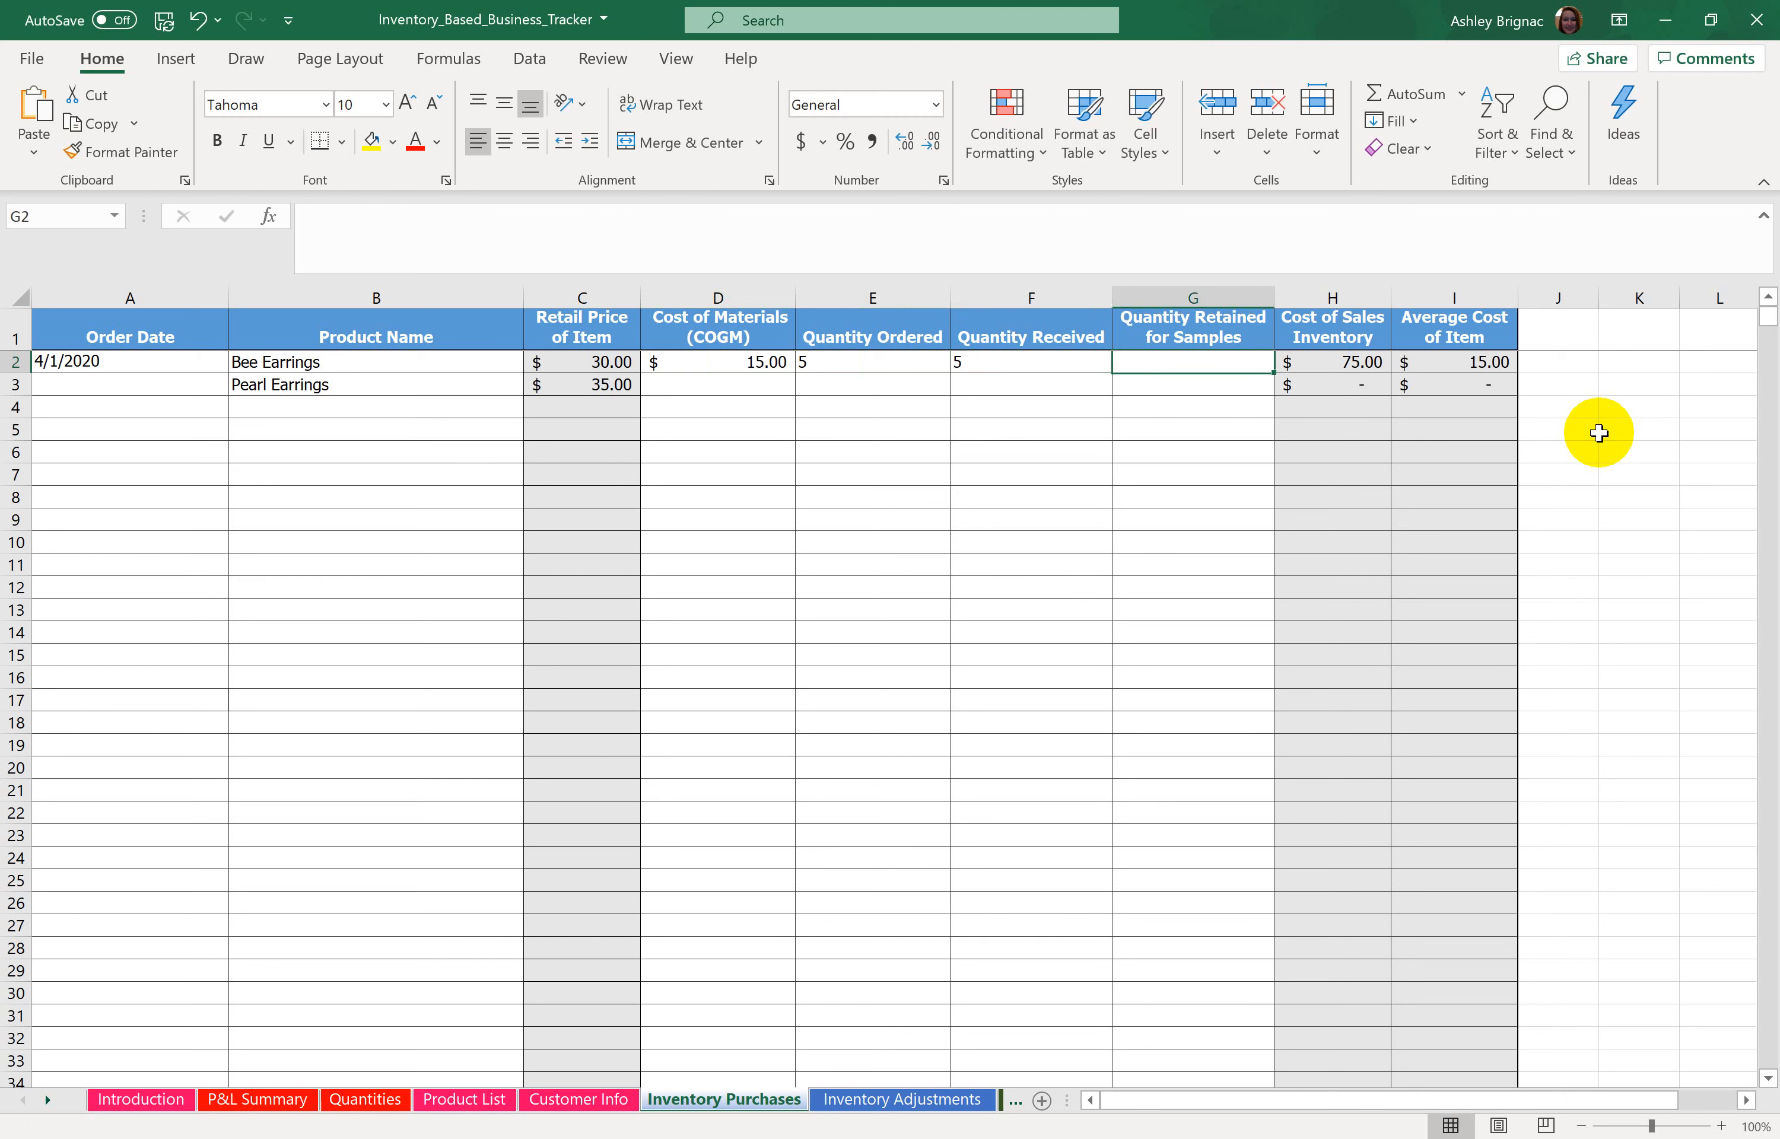
Step: For Pearl Earrings, enter a cost of materials of 17.50, a quantity ordered of 10 and a quantity received of 10
left_click(743, 389)
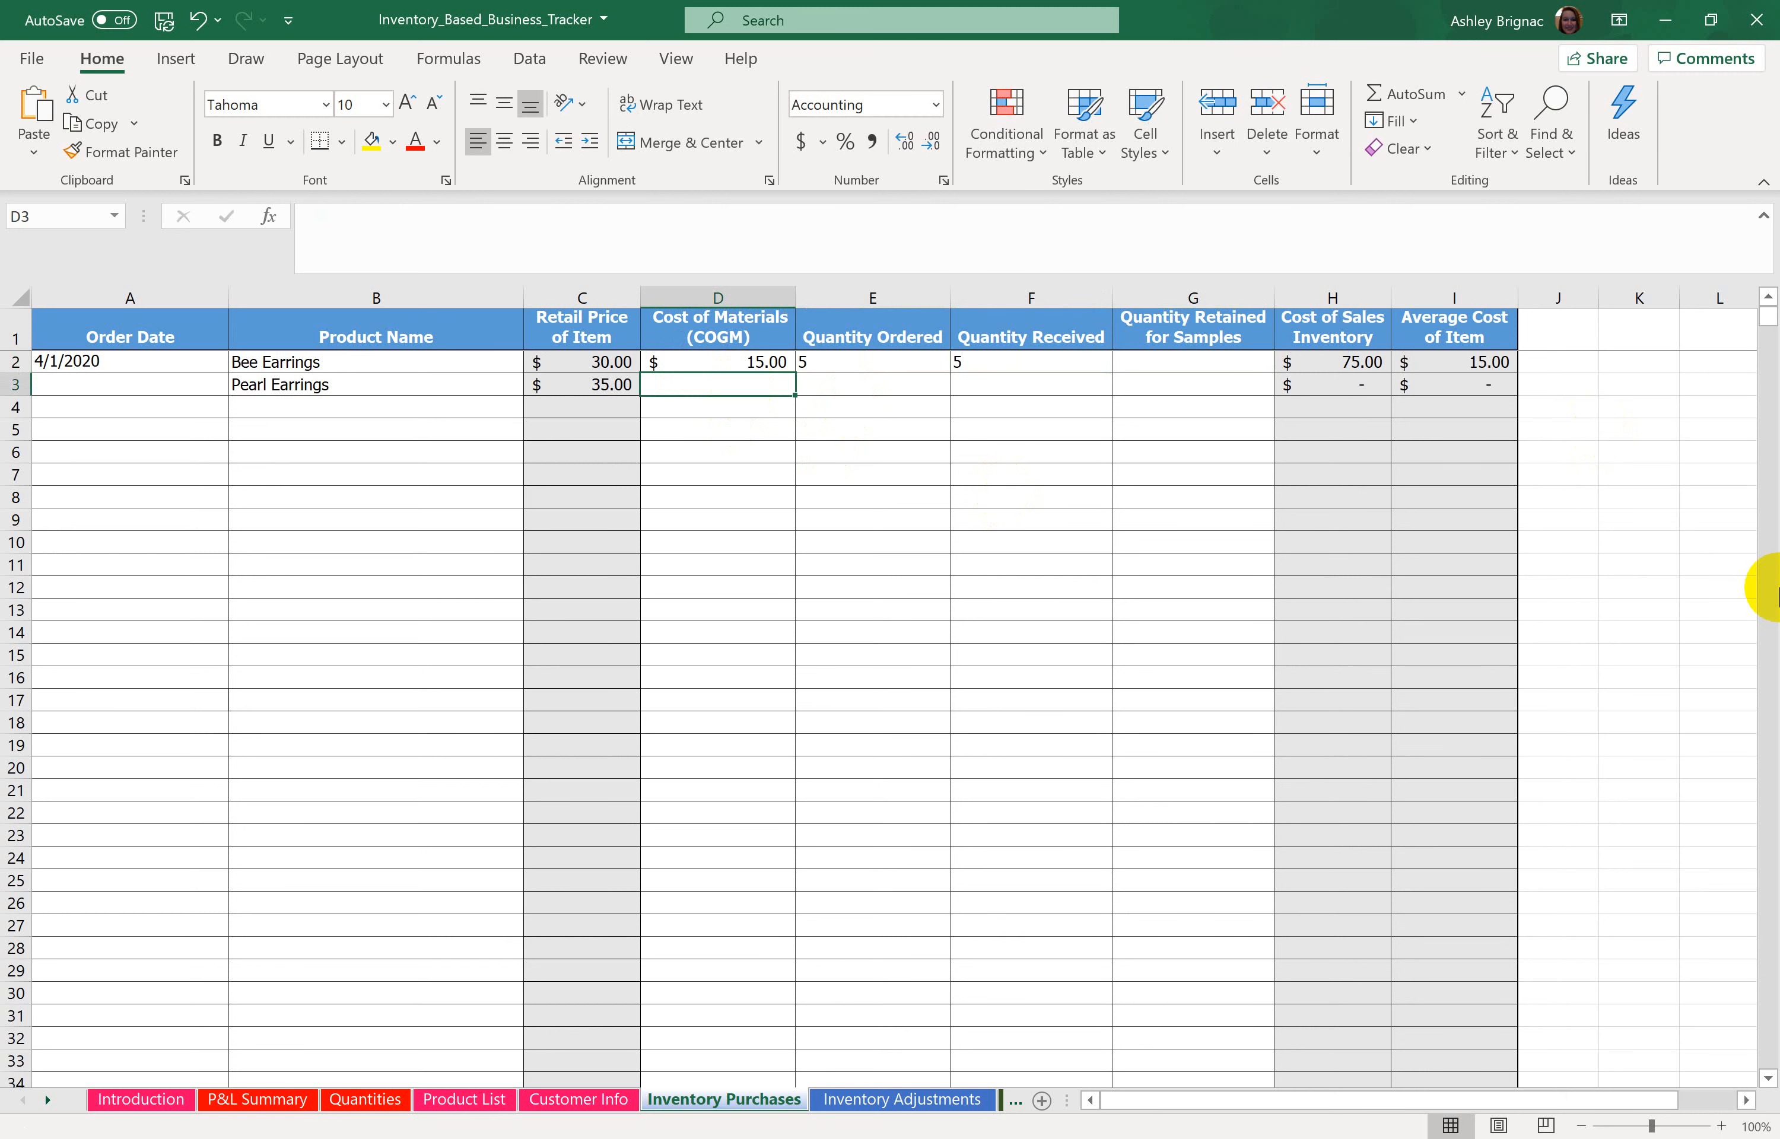
type("17.50")
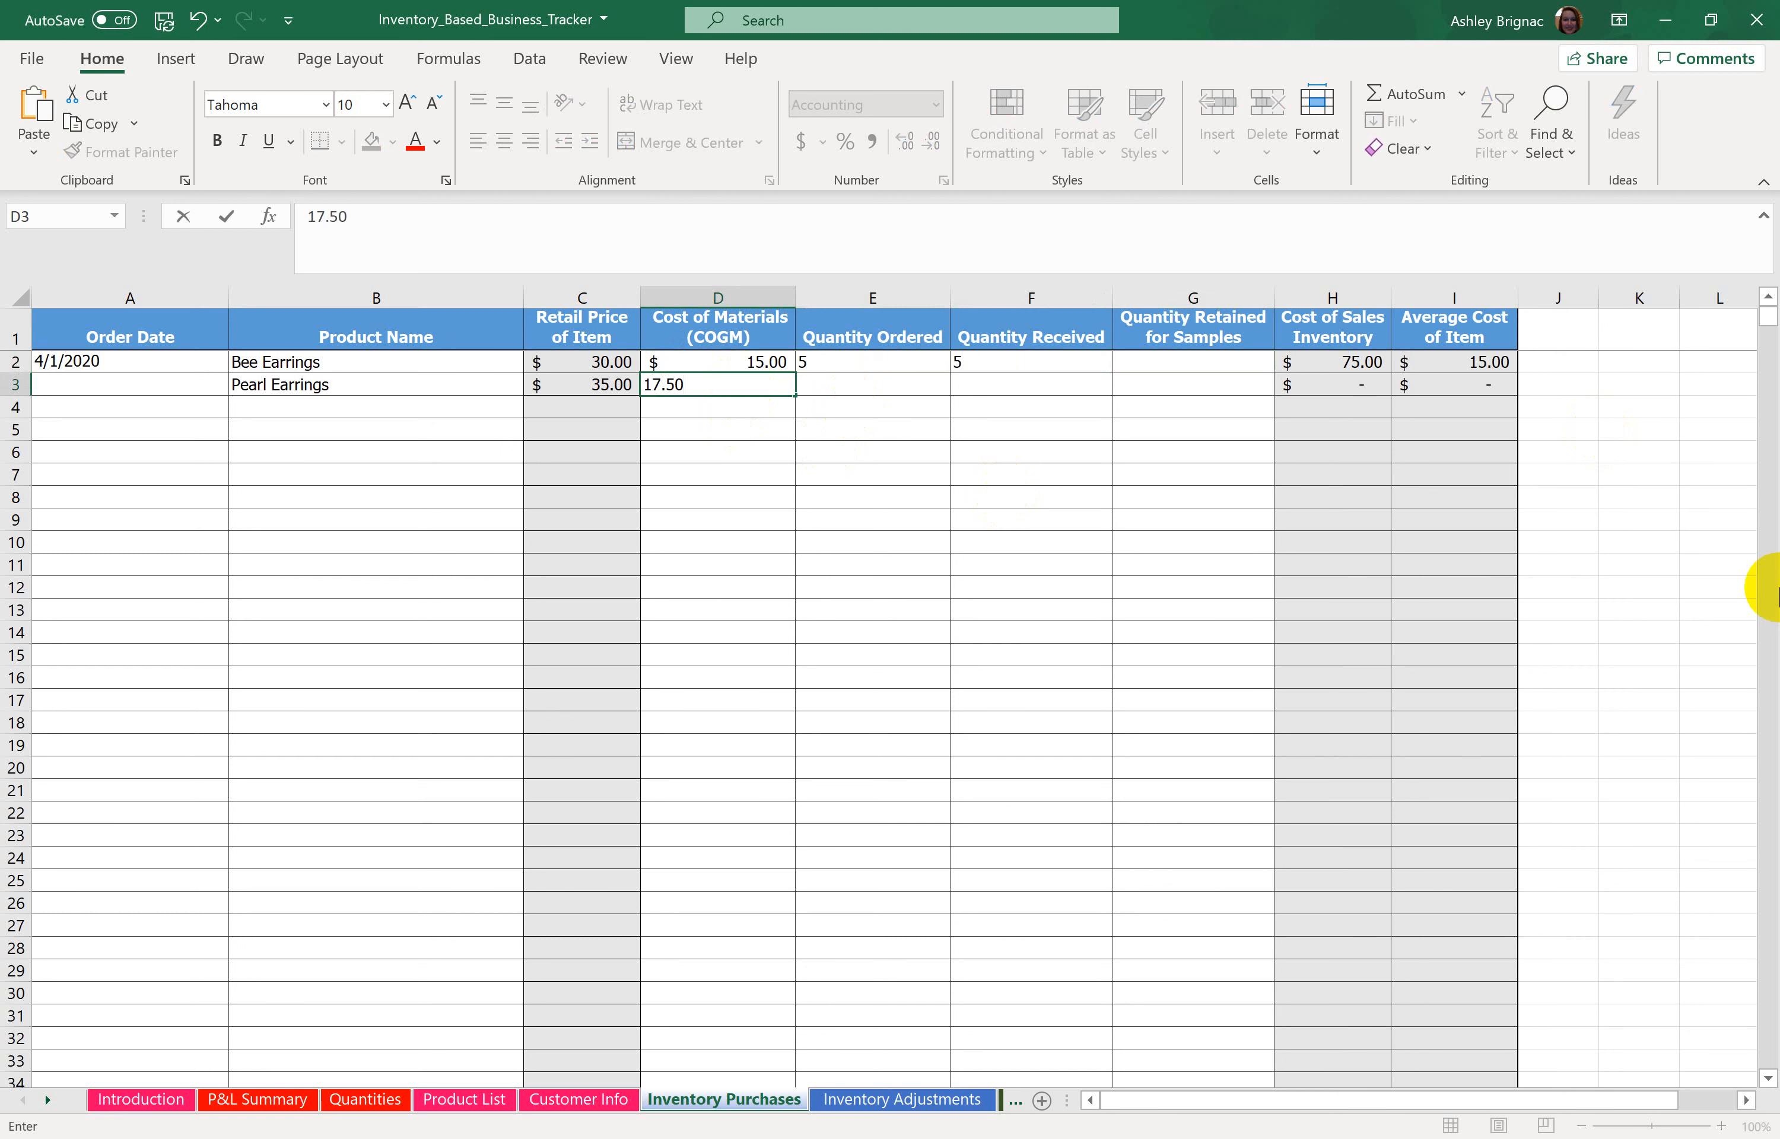
key("Tab")
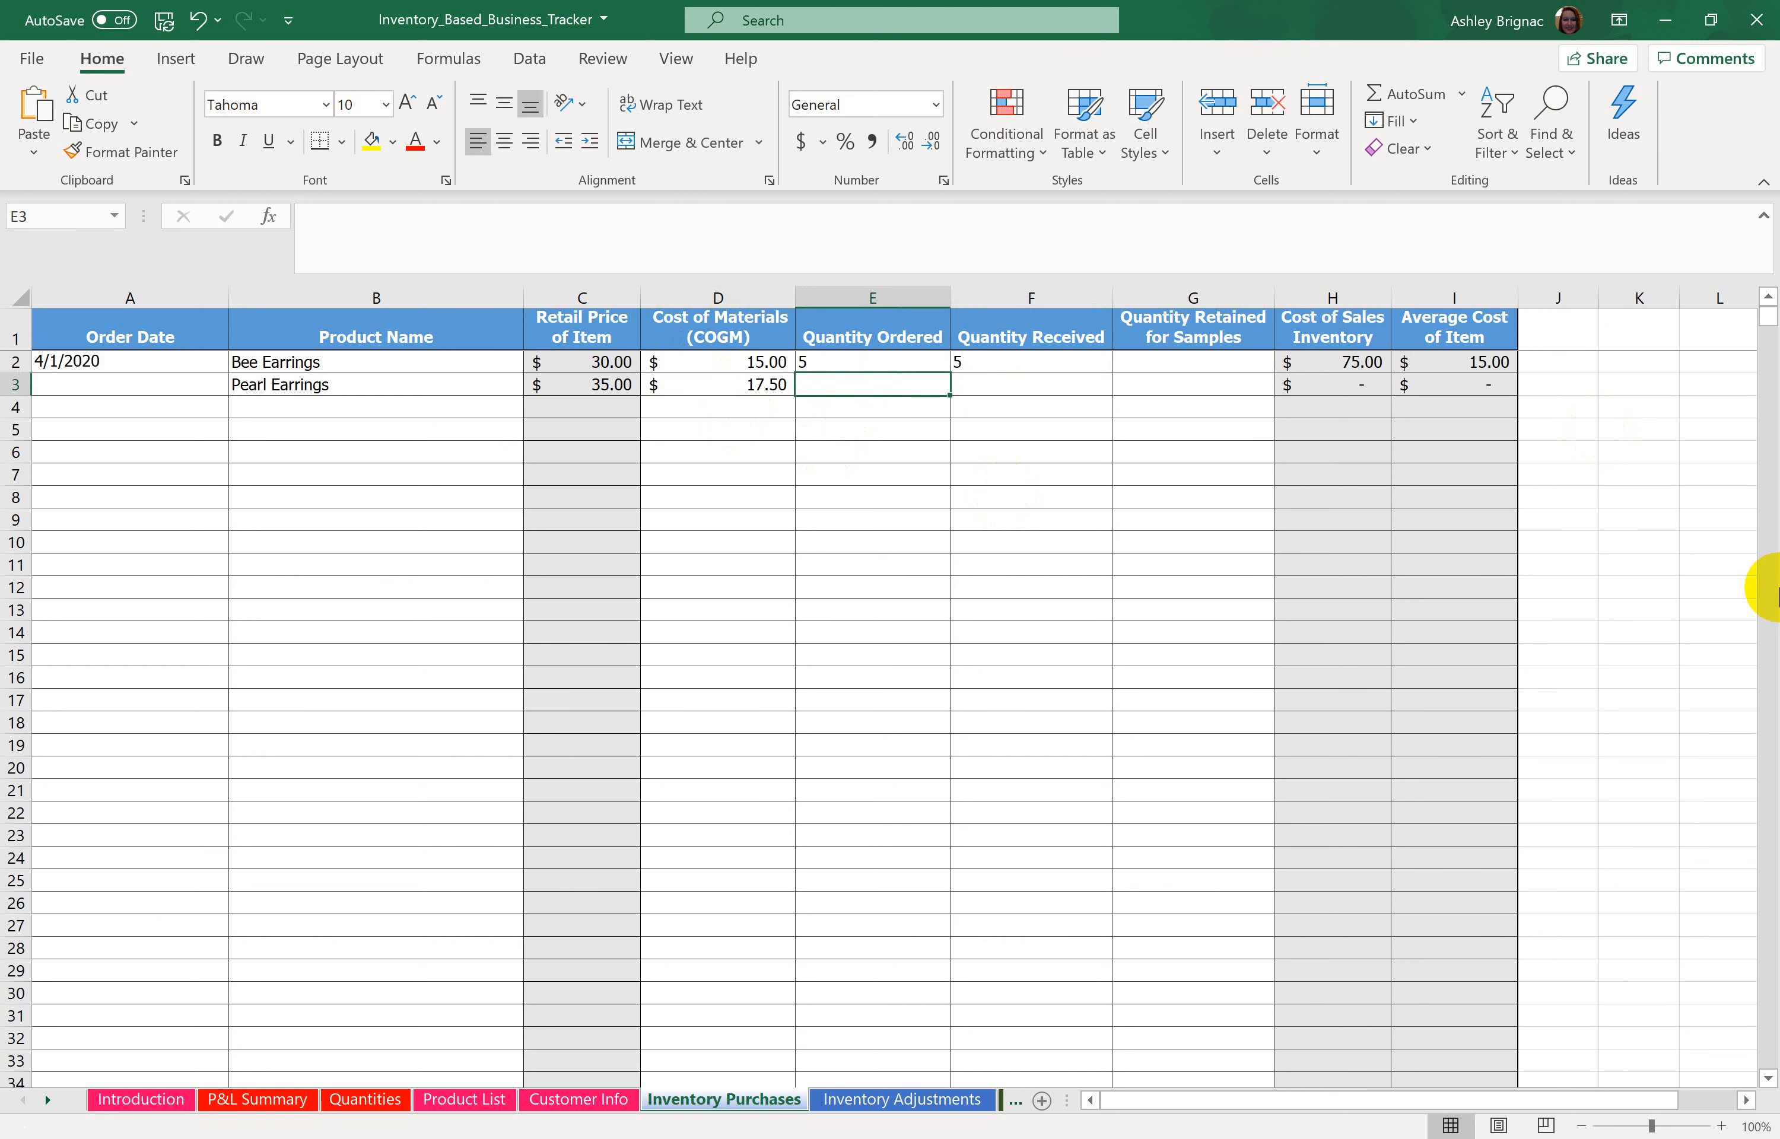
type("10")
key("Tab")
type("10")
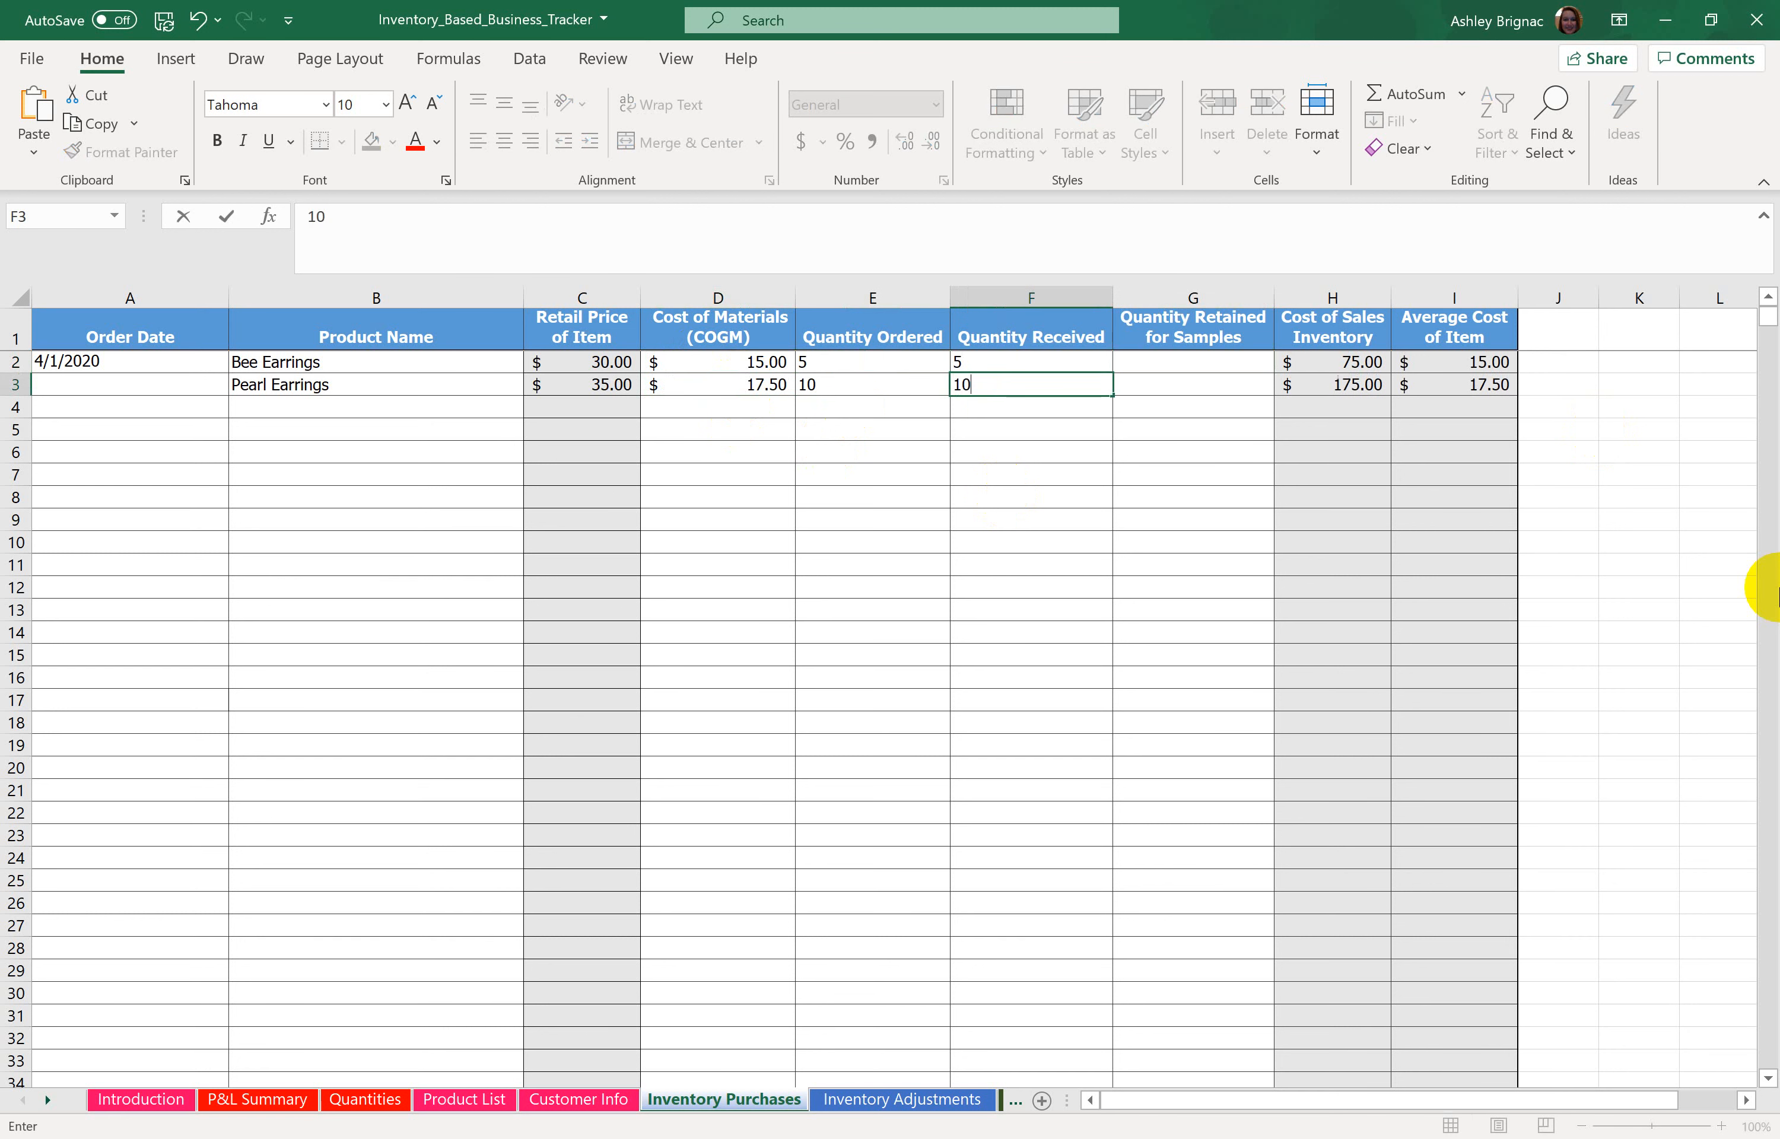
key("Return")
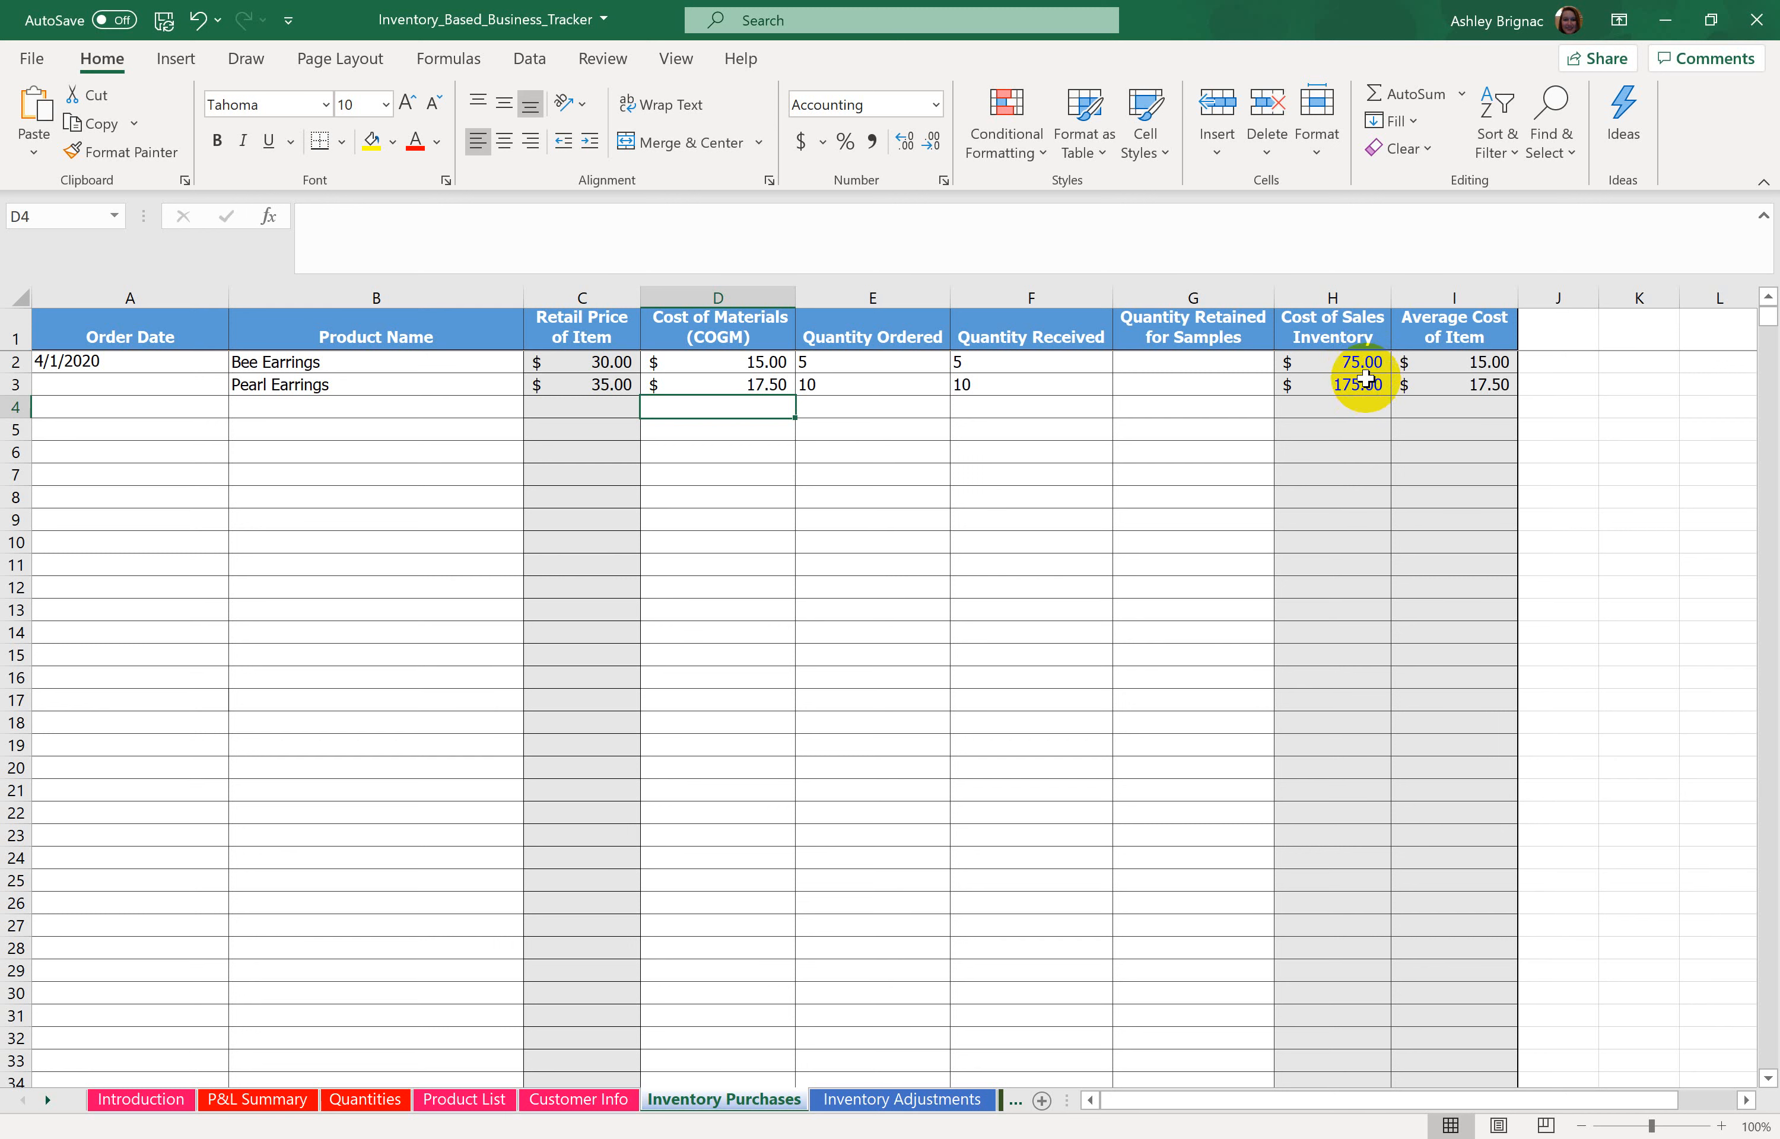
Step: Review the Cost of Sales Inventory for both products and check their costs and quantities on the Quantities sheet
left_click_drag(1361, 360, 1361, 382)
left_click(1231, 404)
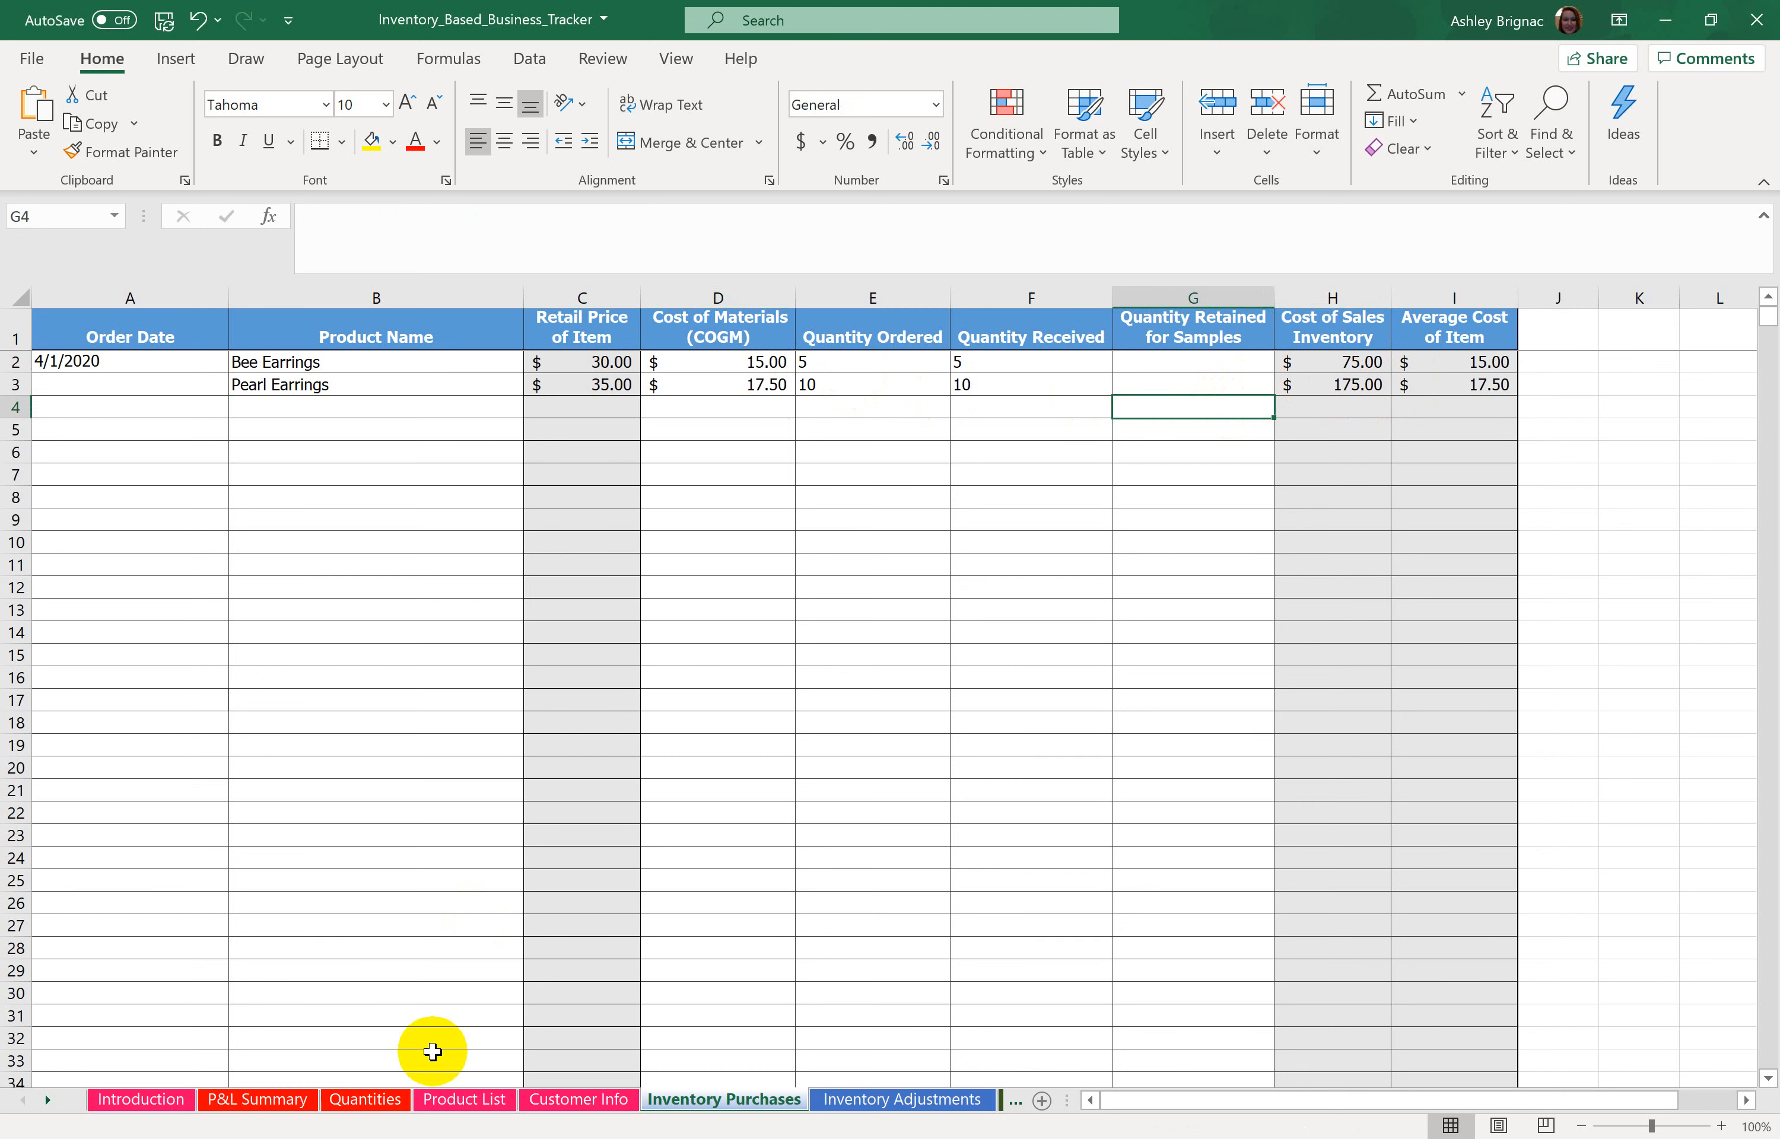
left_click(348, 1102)
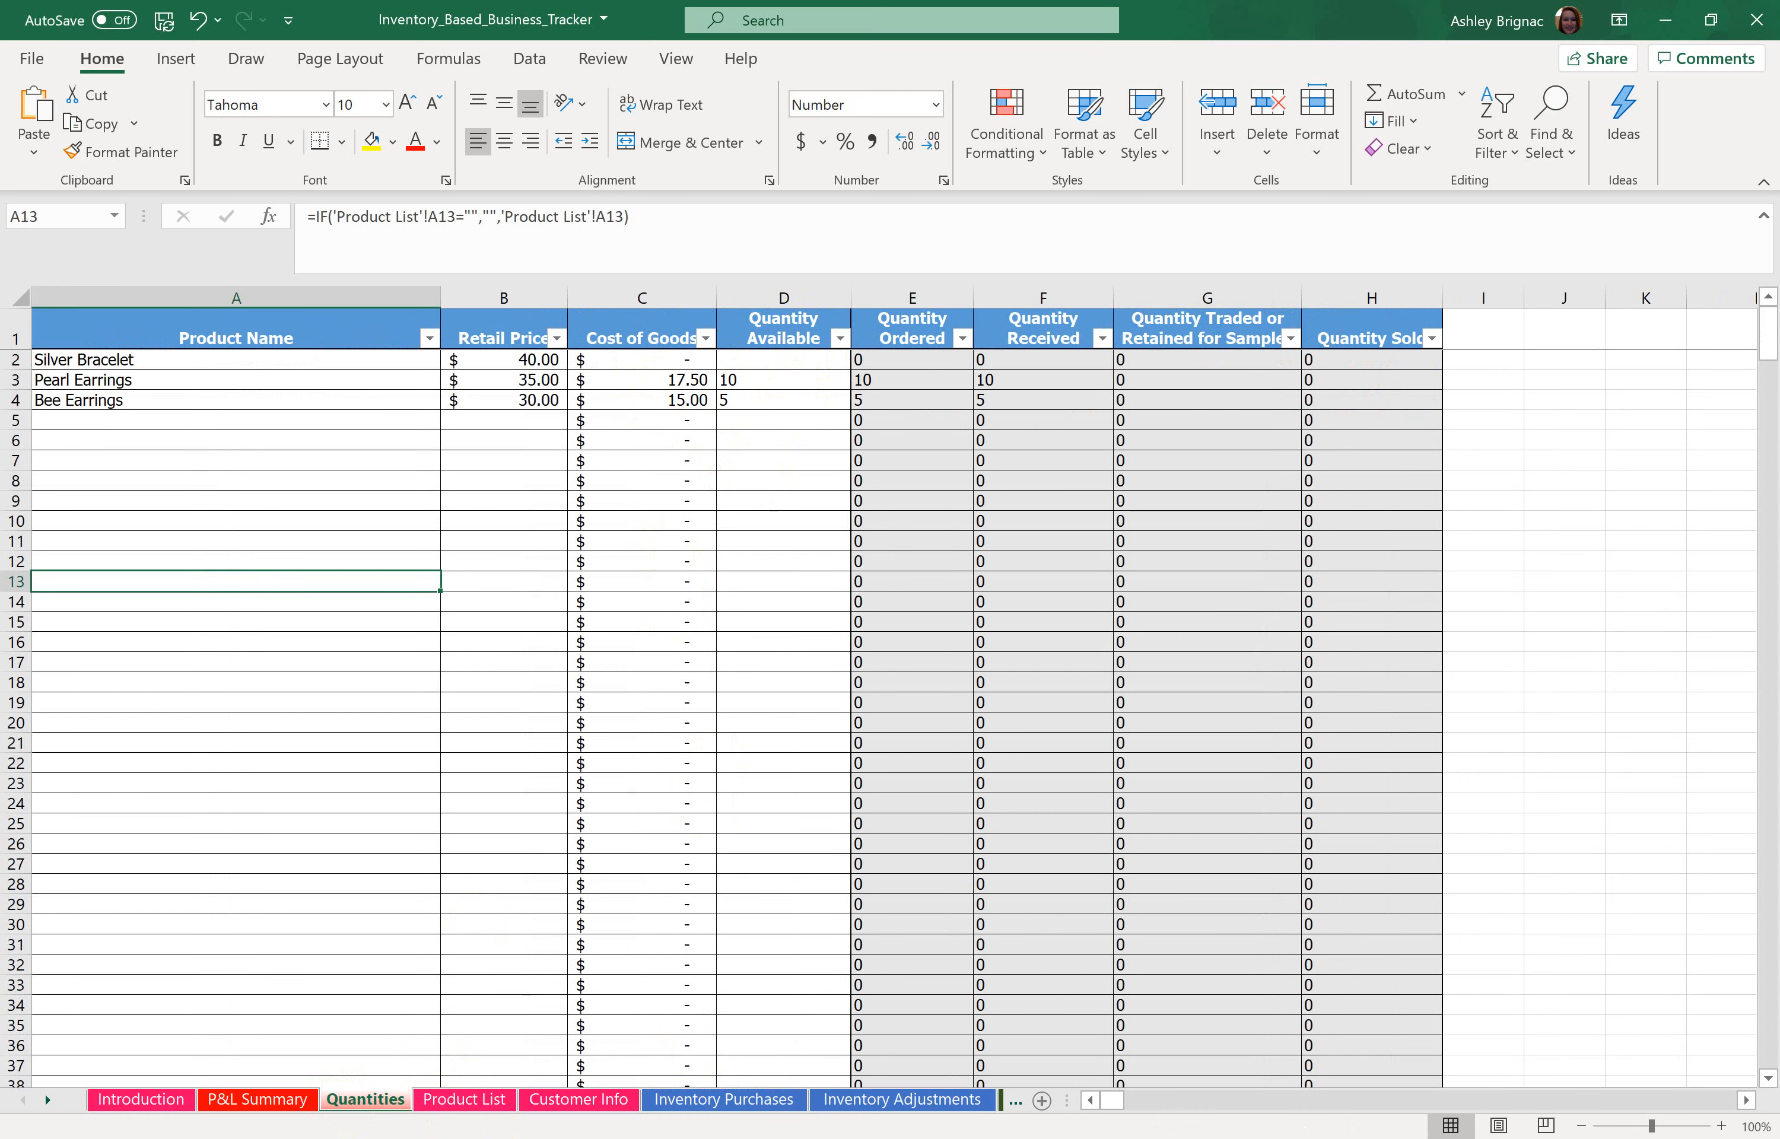
Step: Set the quantity retained for samples to 1 for both Bee Earrings and Pearl Earrings on the Inventory Purchases sheet
left_click(743, 1104)
left_click(1158, 368)
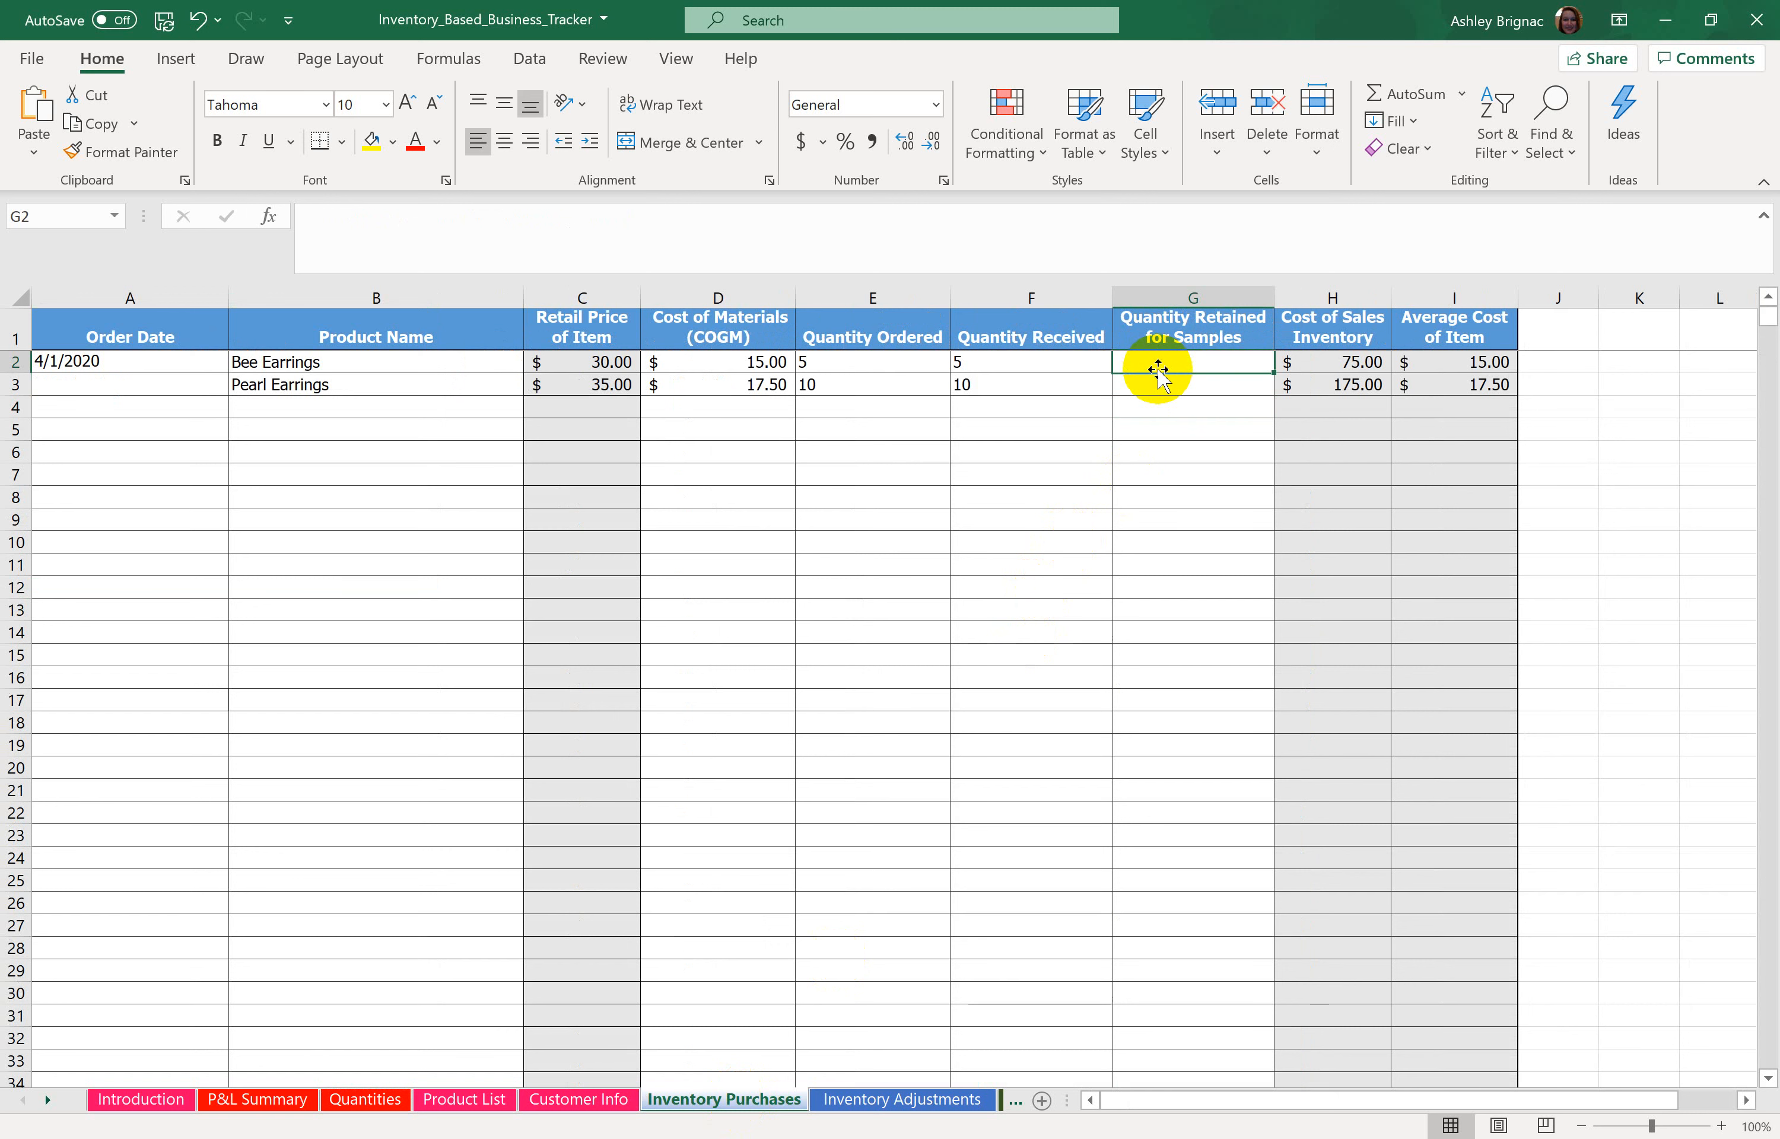
type("1")
key("Return")
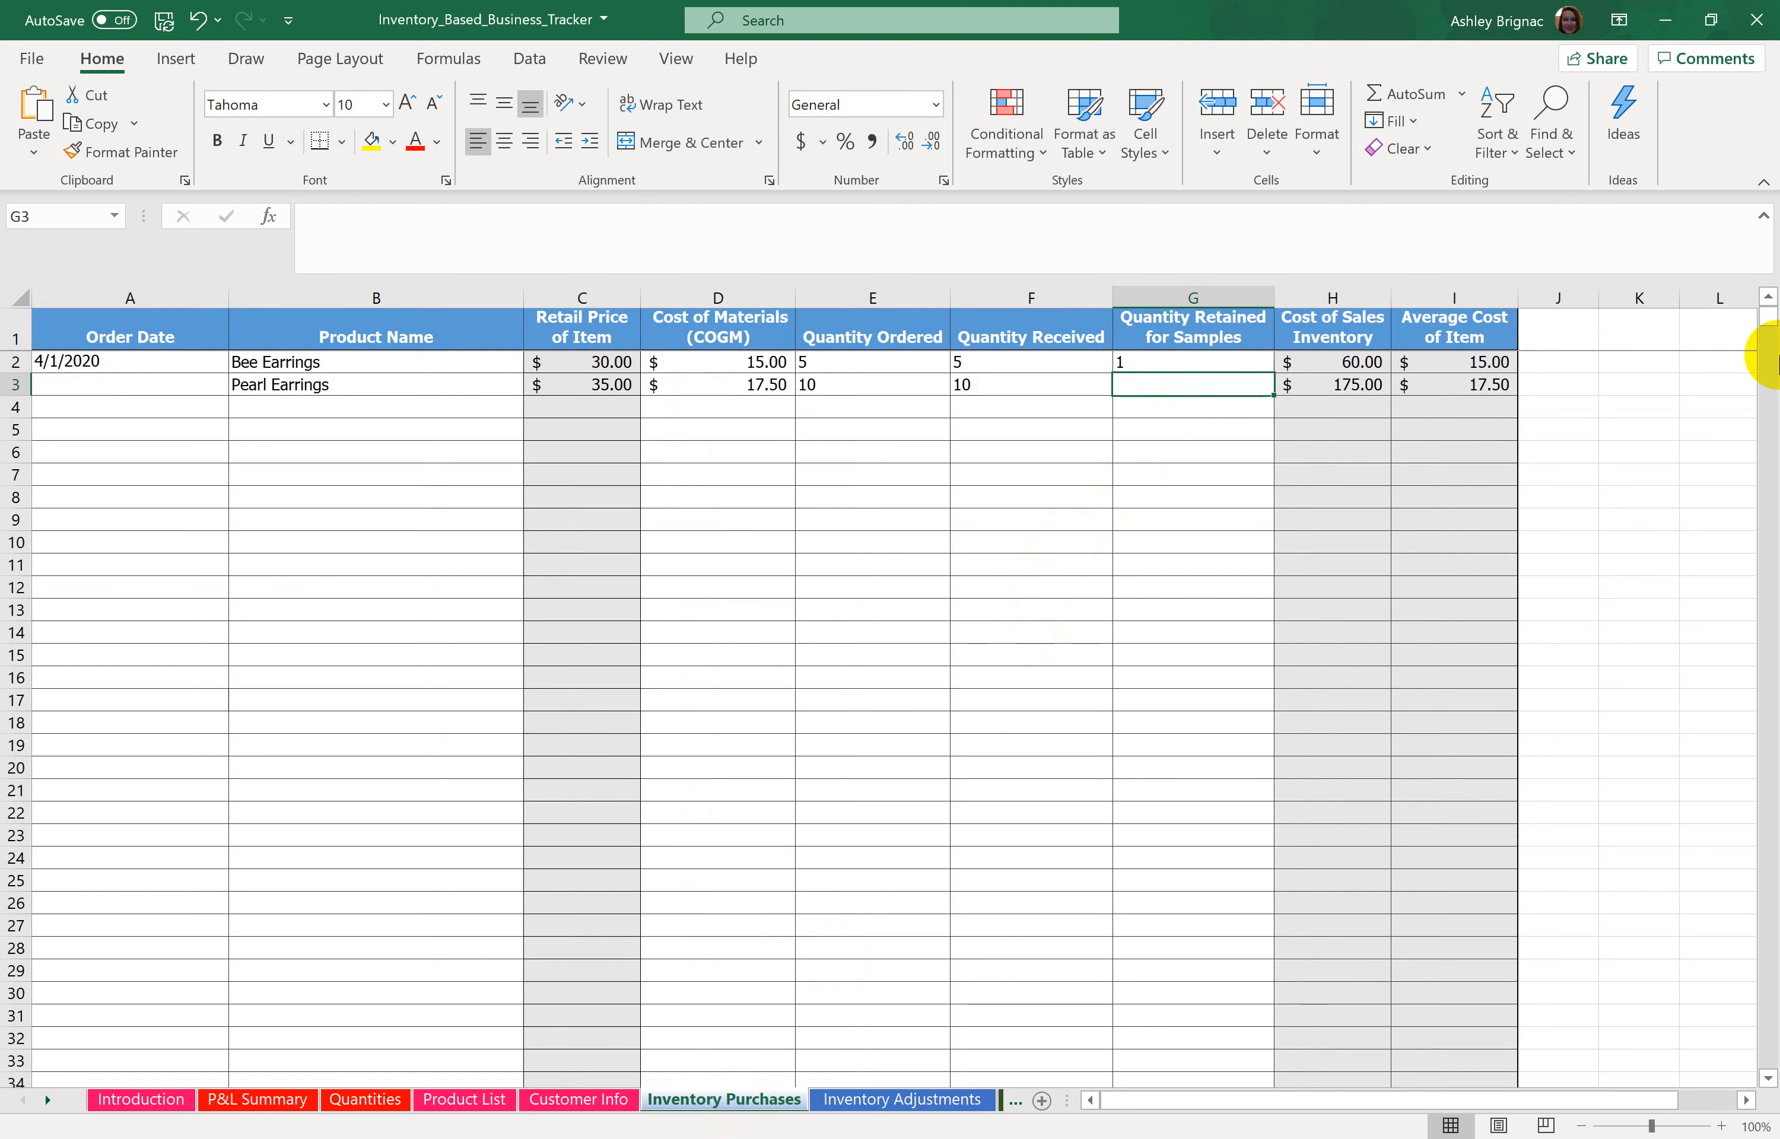
key("Return")
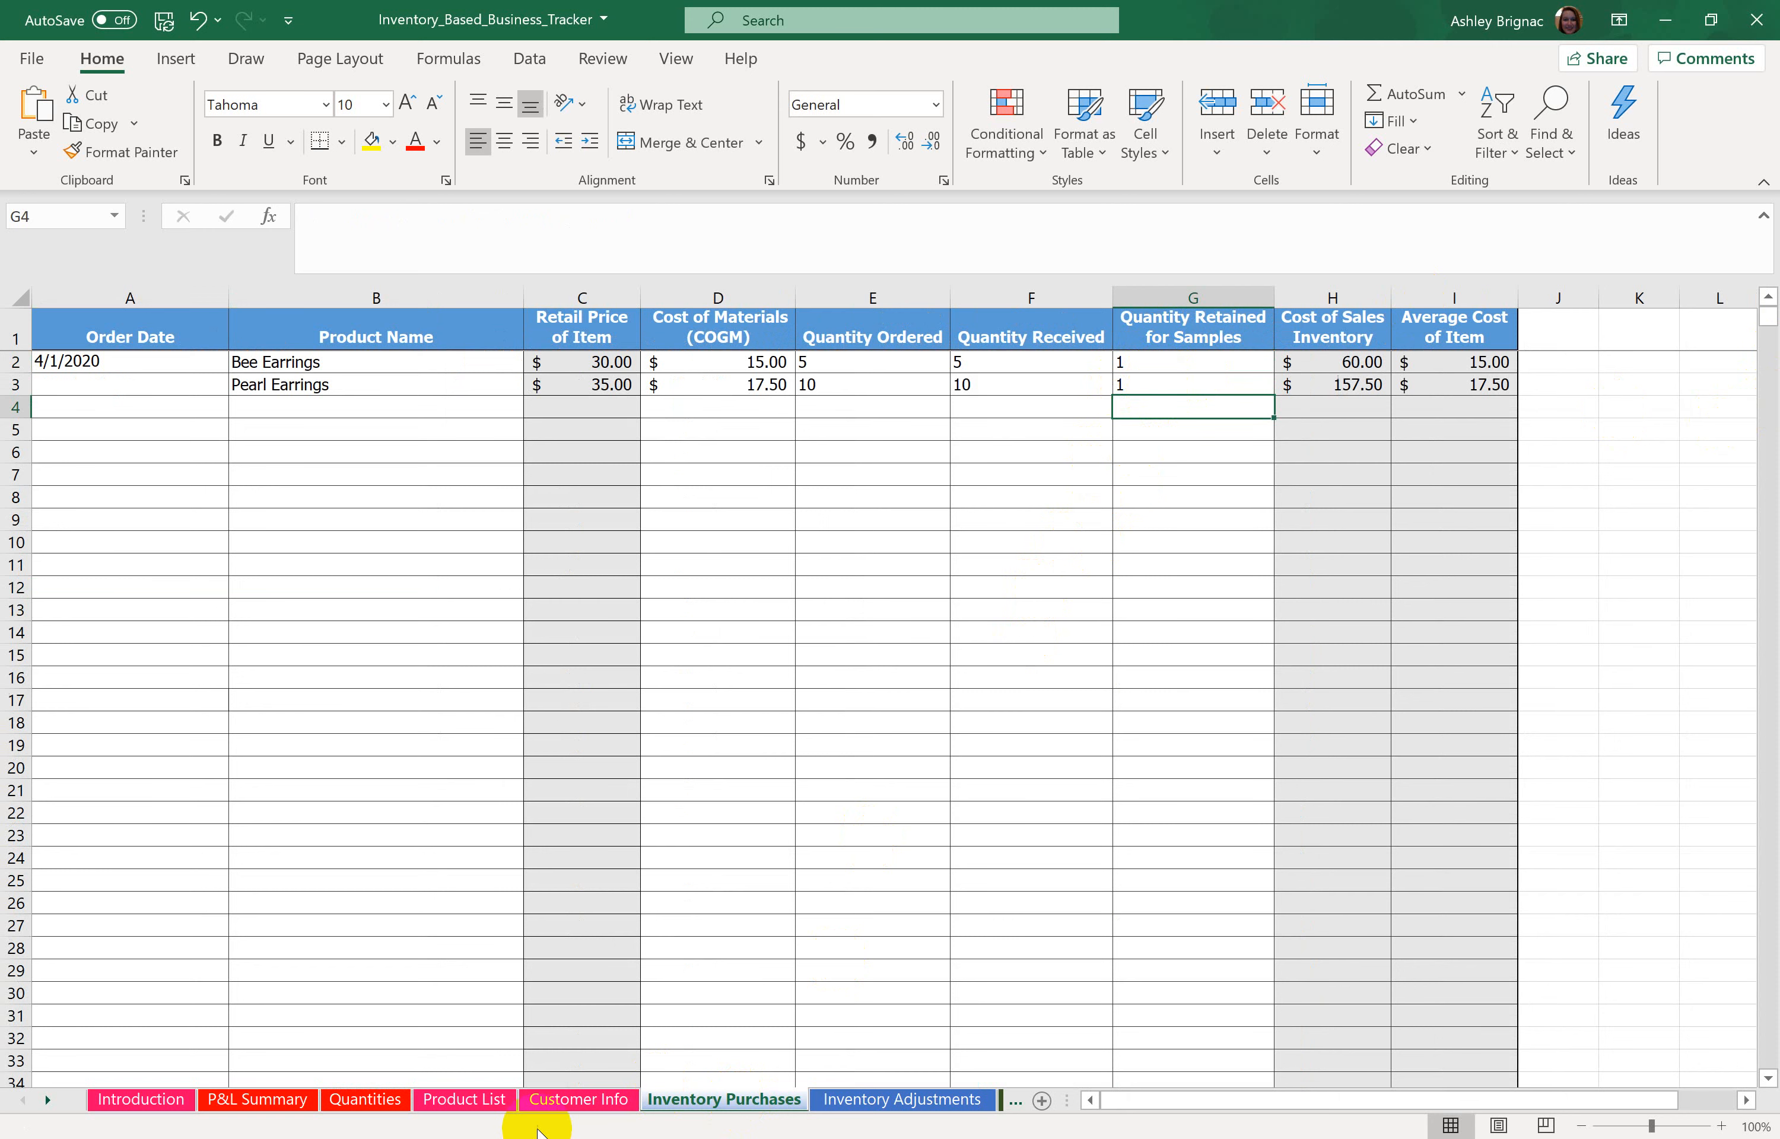
Step: Check both products' available and sample quantities on the Quantities sheet and go back to Inventory Purchases
left_click(341, 1101)
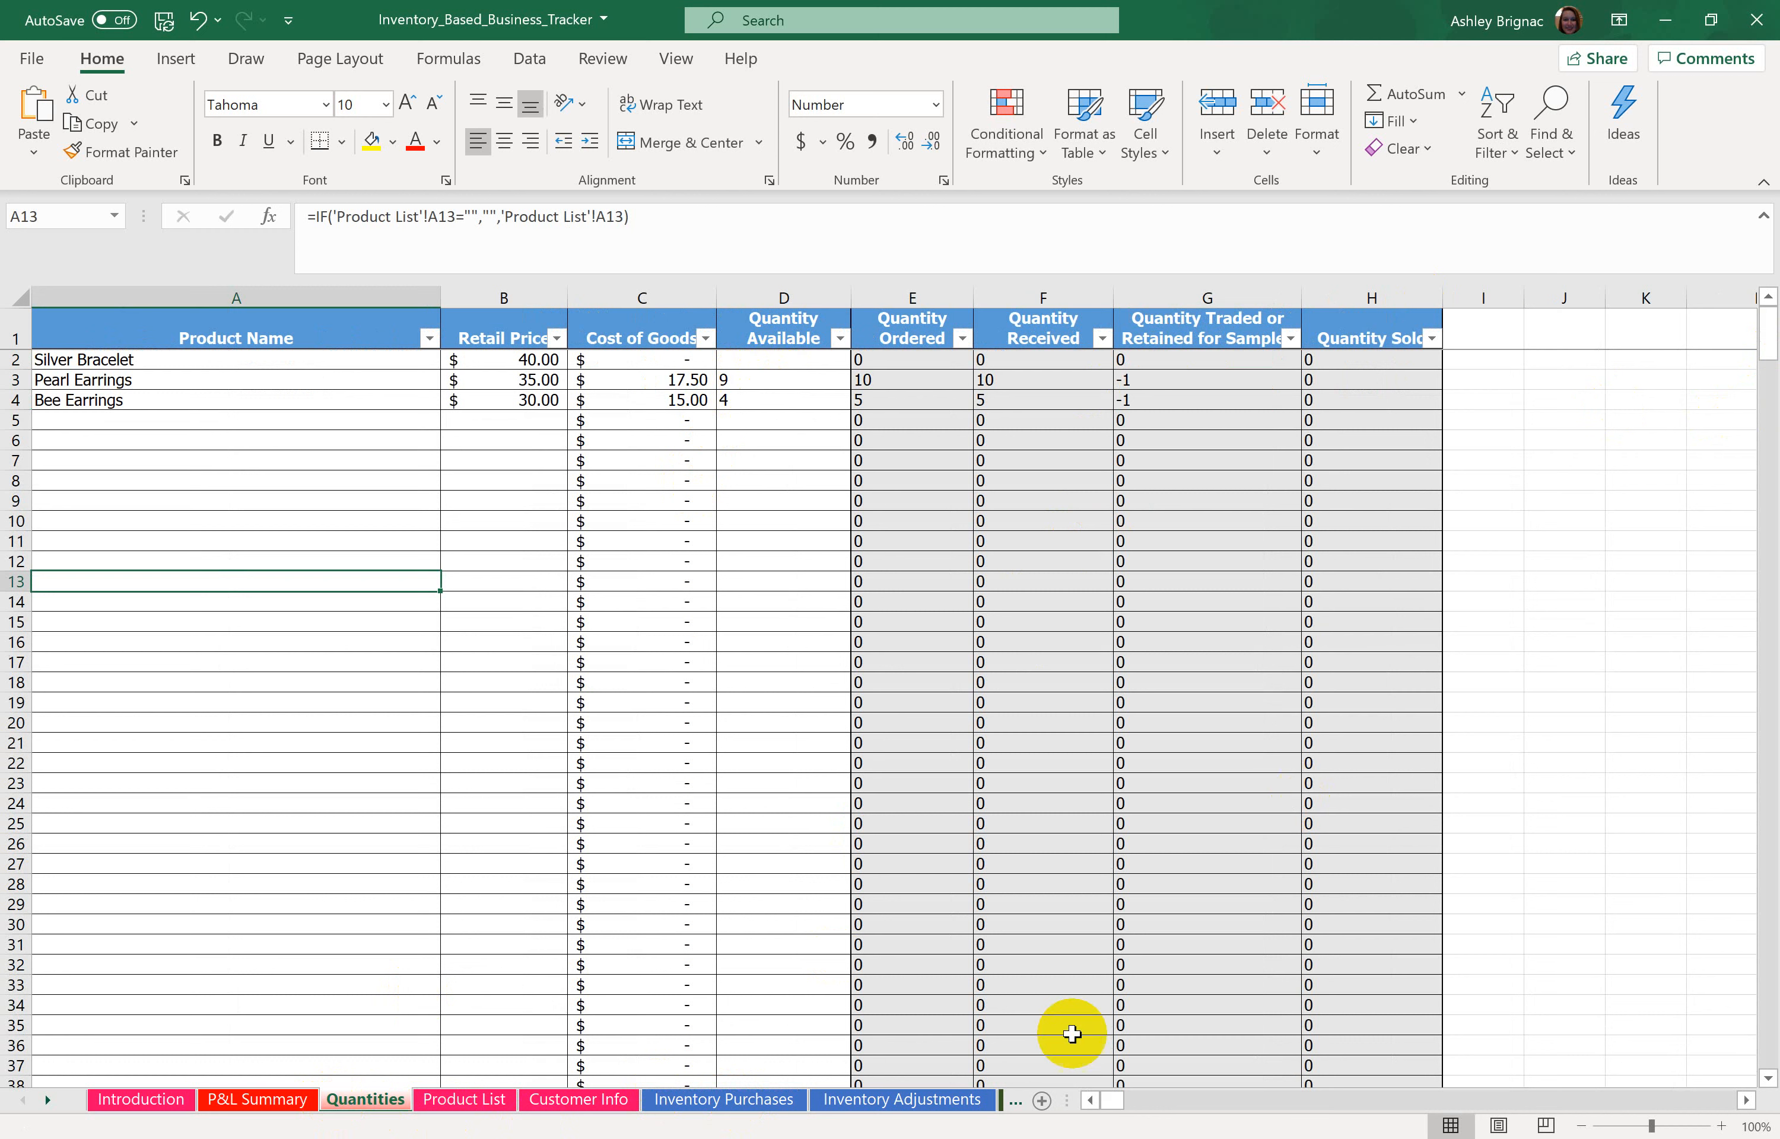
left_click(694, 1101)
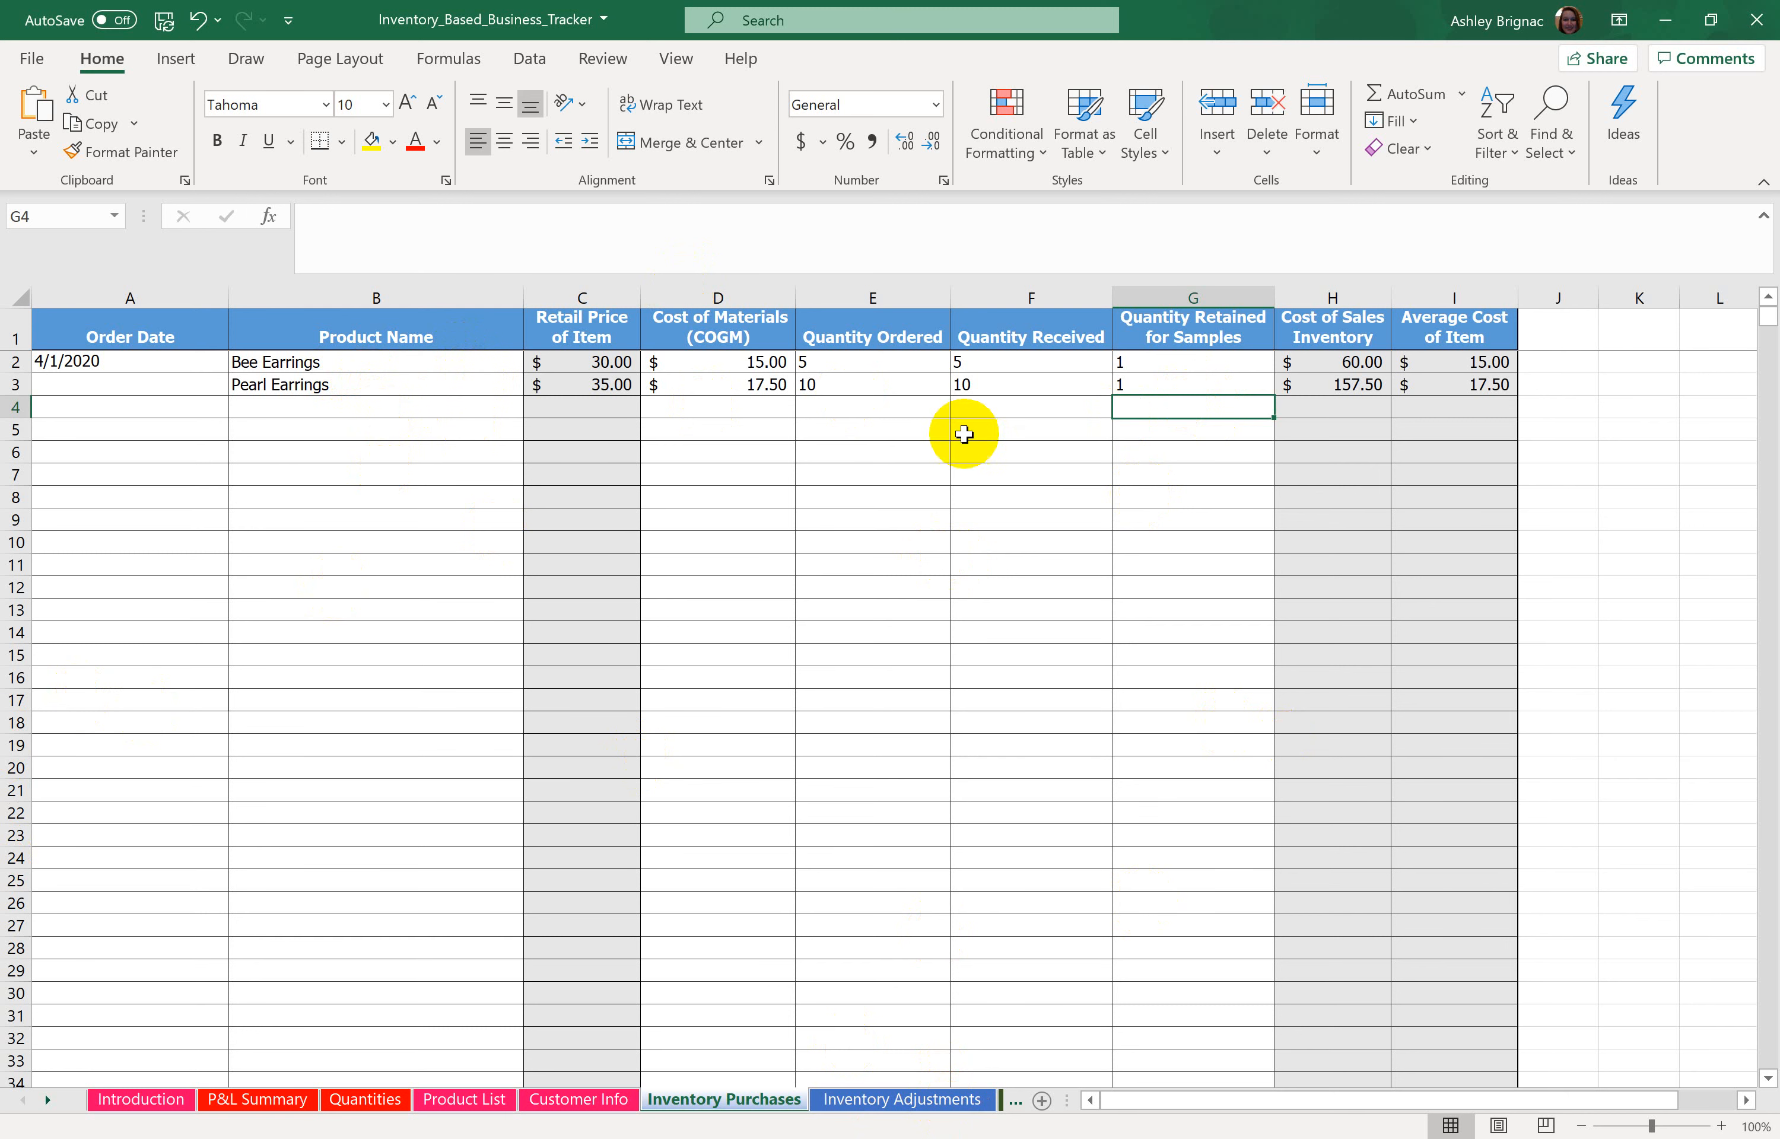
Step: Enter the adjustment date 4/15/2020 in the first row of the Inventory Adjustments sheet
left_click(926, 1102)
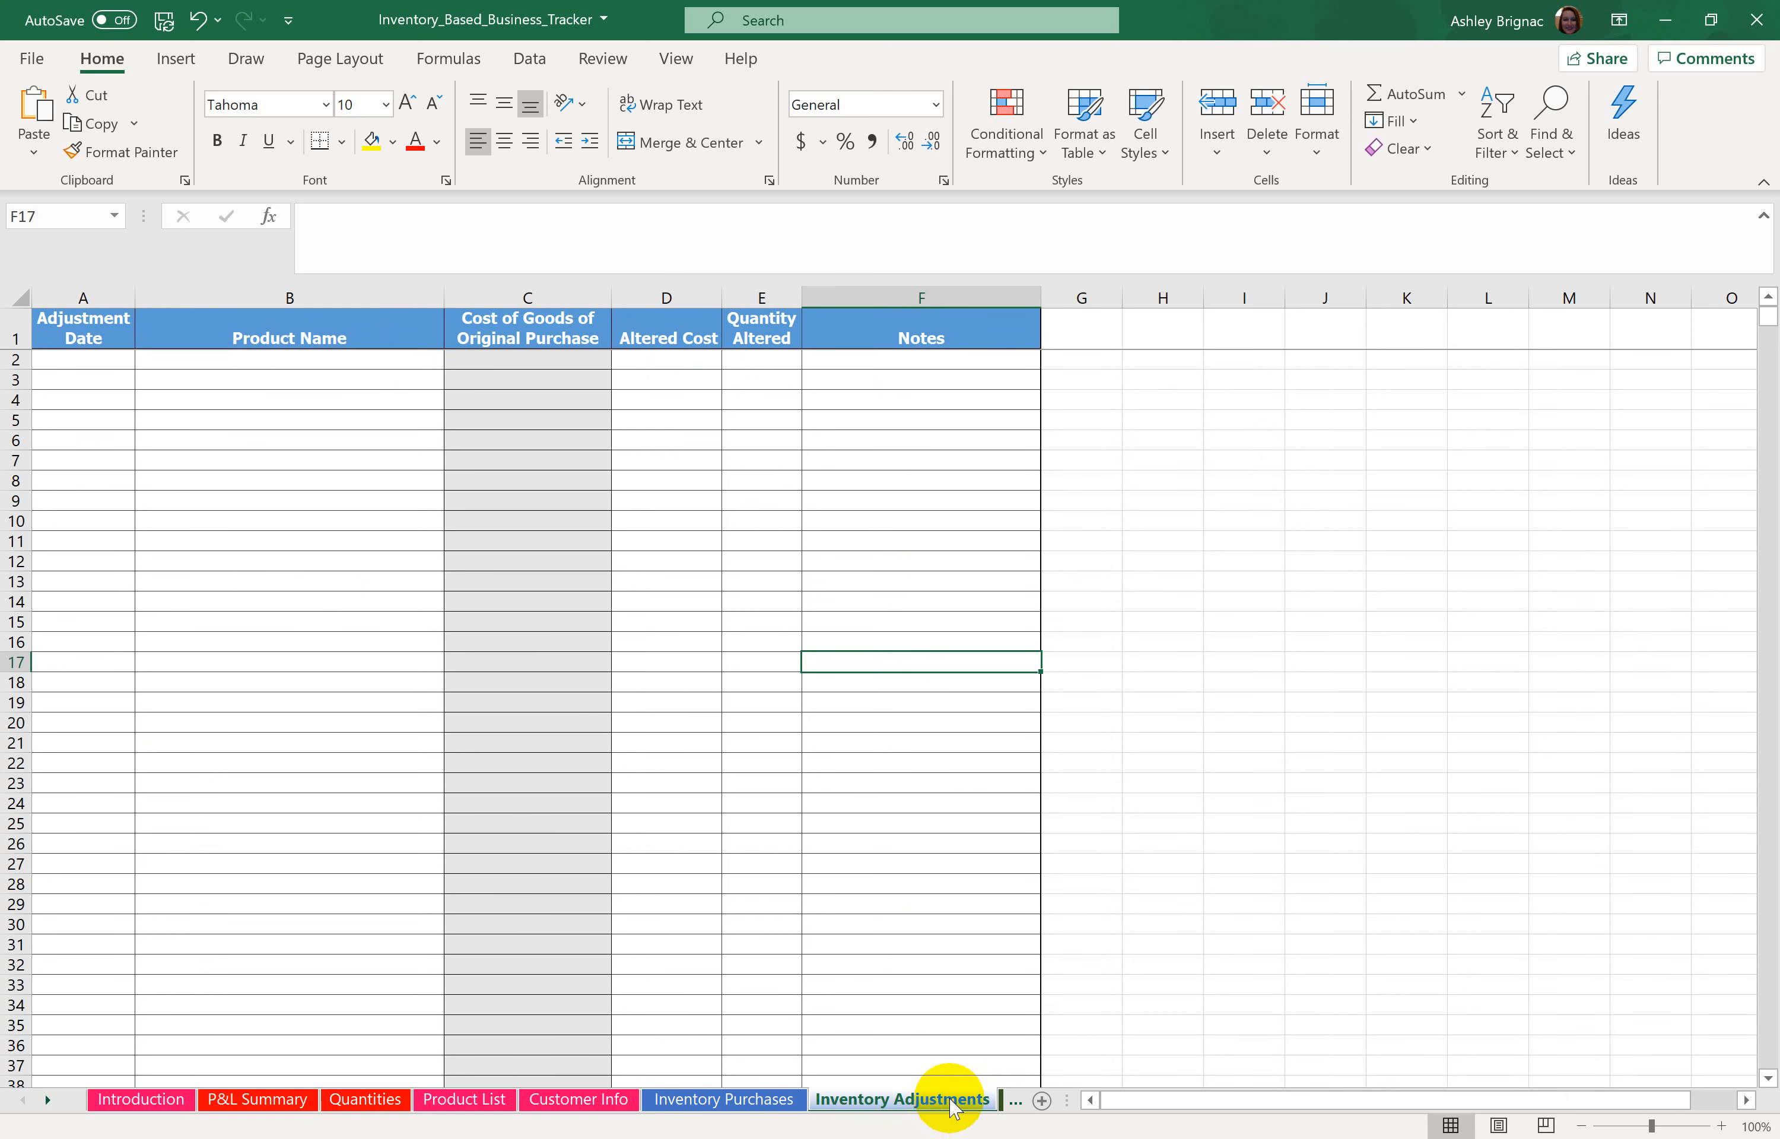
left_click(45, 360)
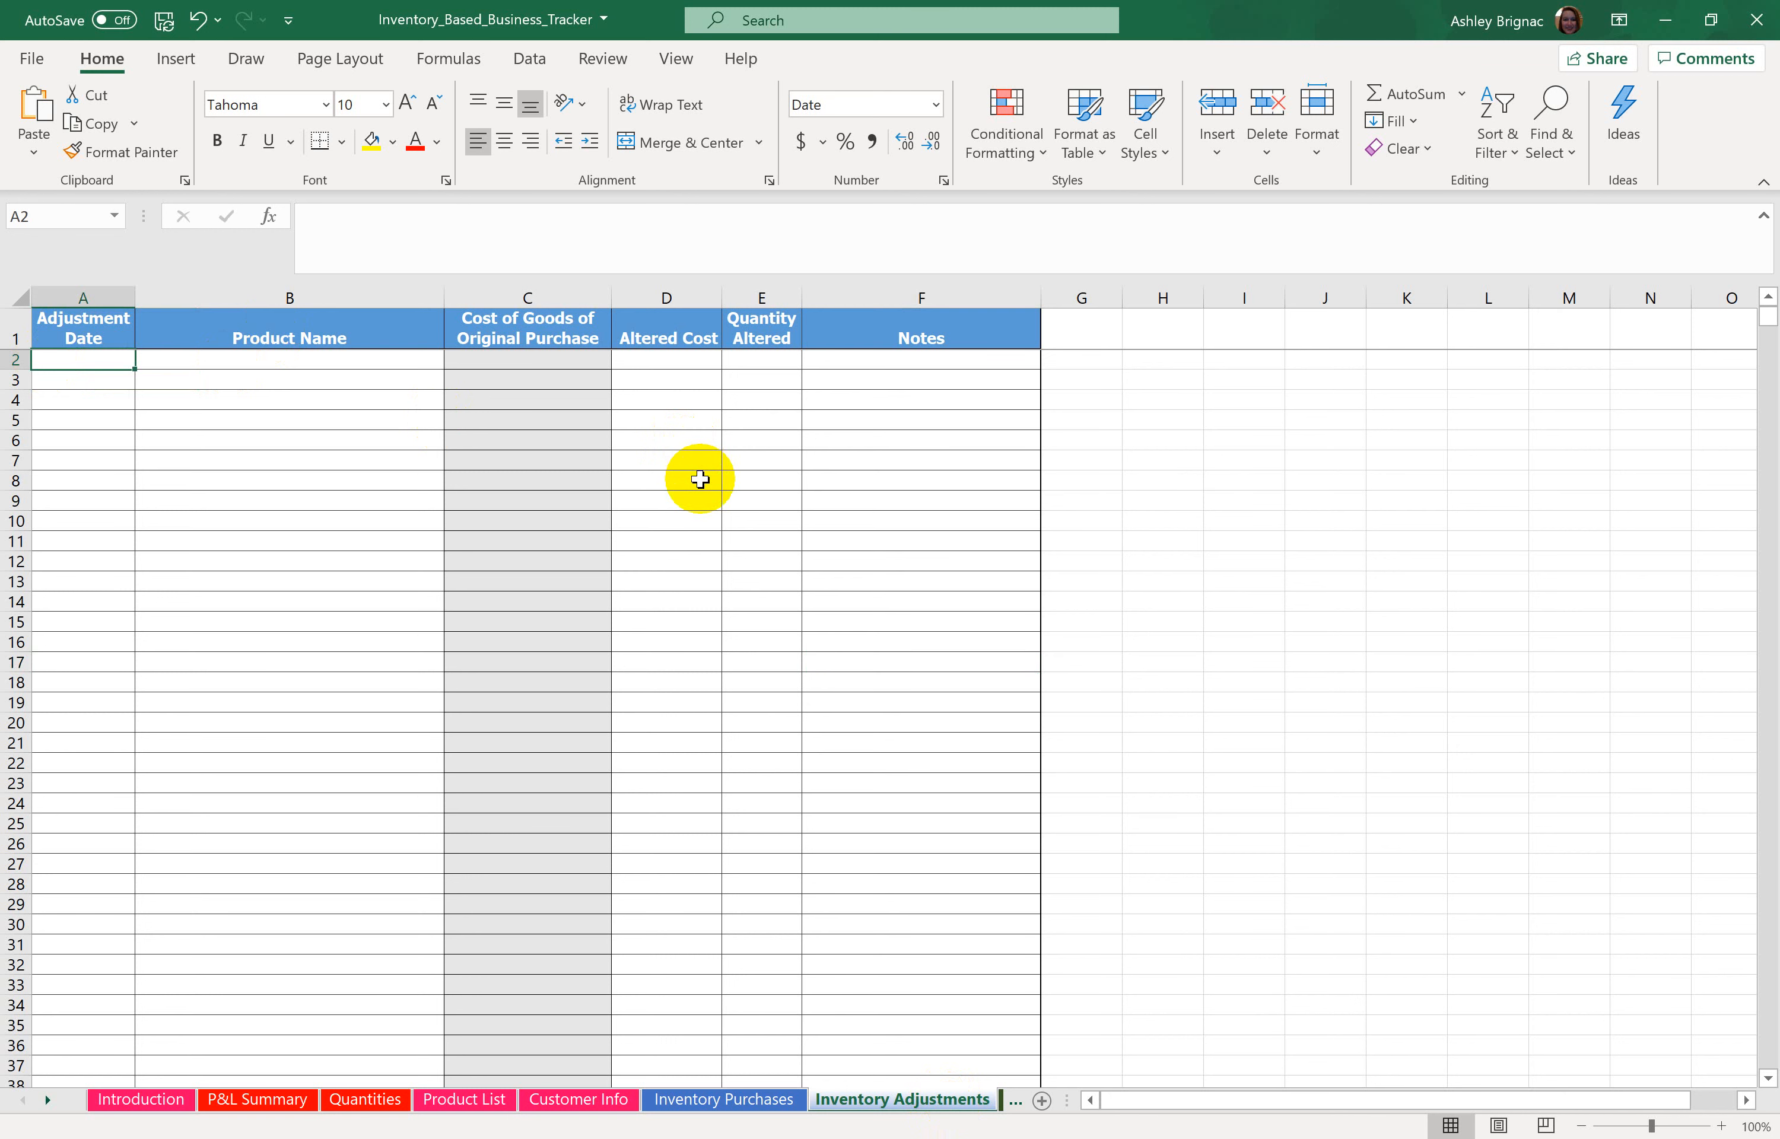
type("4/")
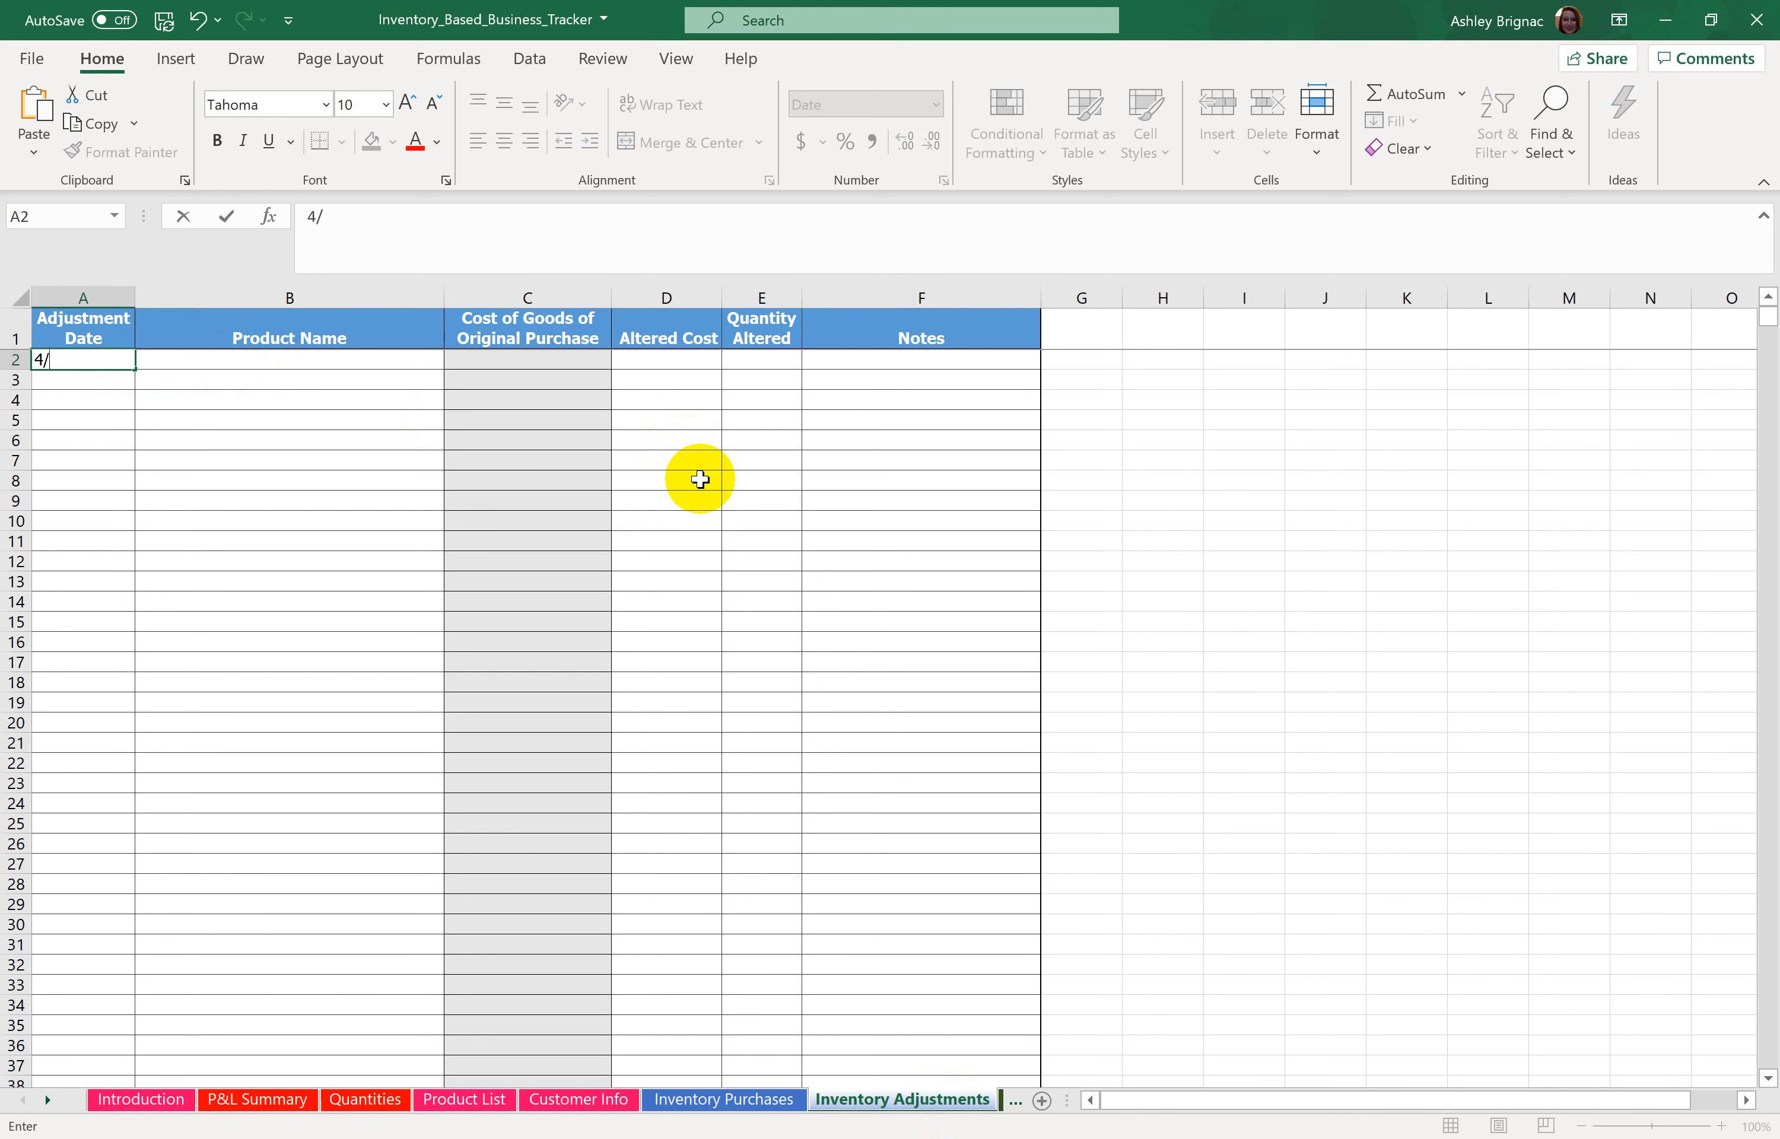
type("15/2020")
key("Tab")
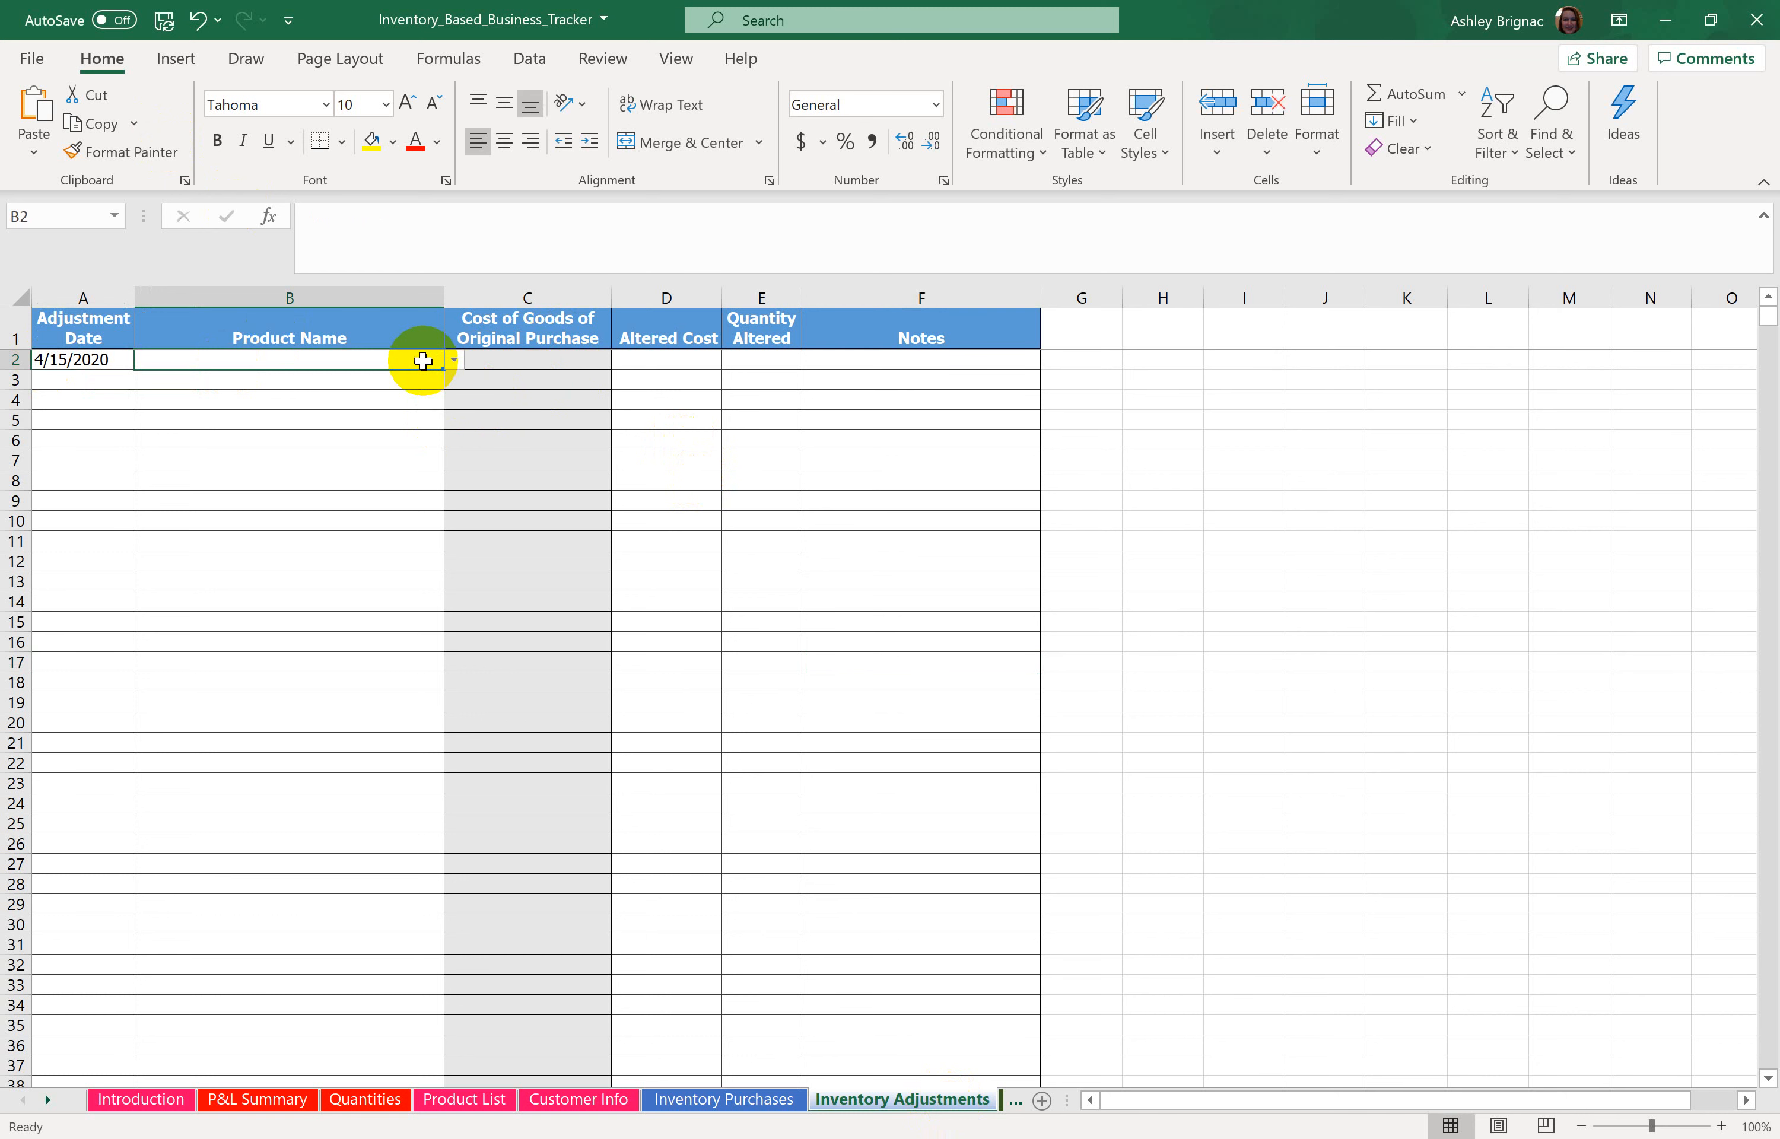
Step: Choose Bee Earrings as the product in the first adjustment row and Pearl Earrings in the second
left_click(466, 362)
left_click(430, 361)
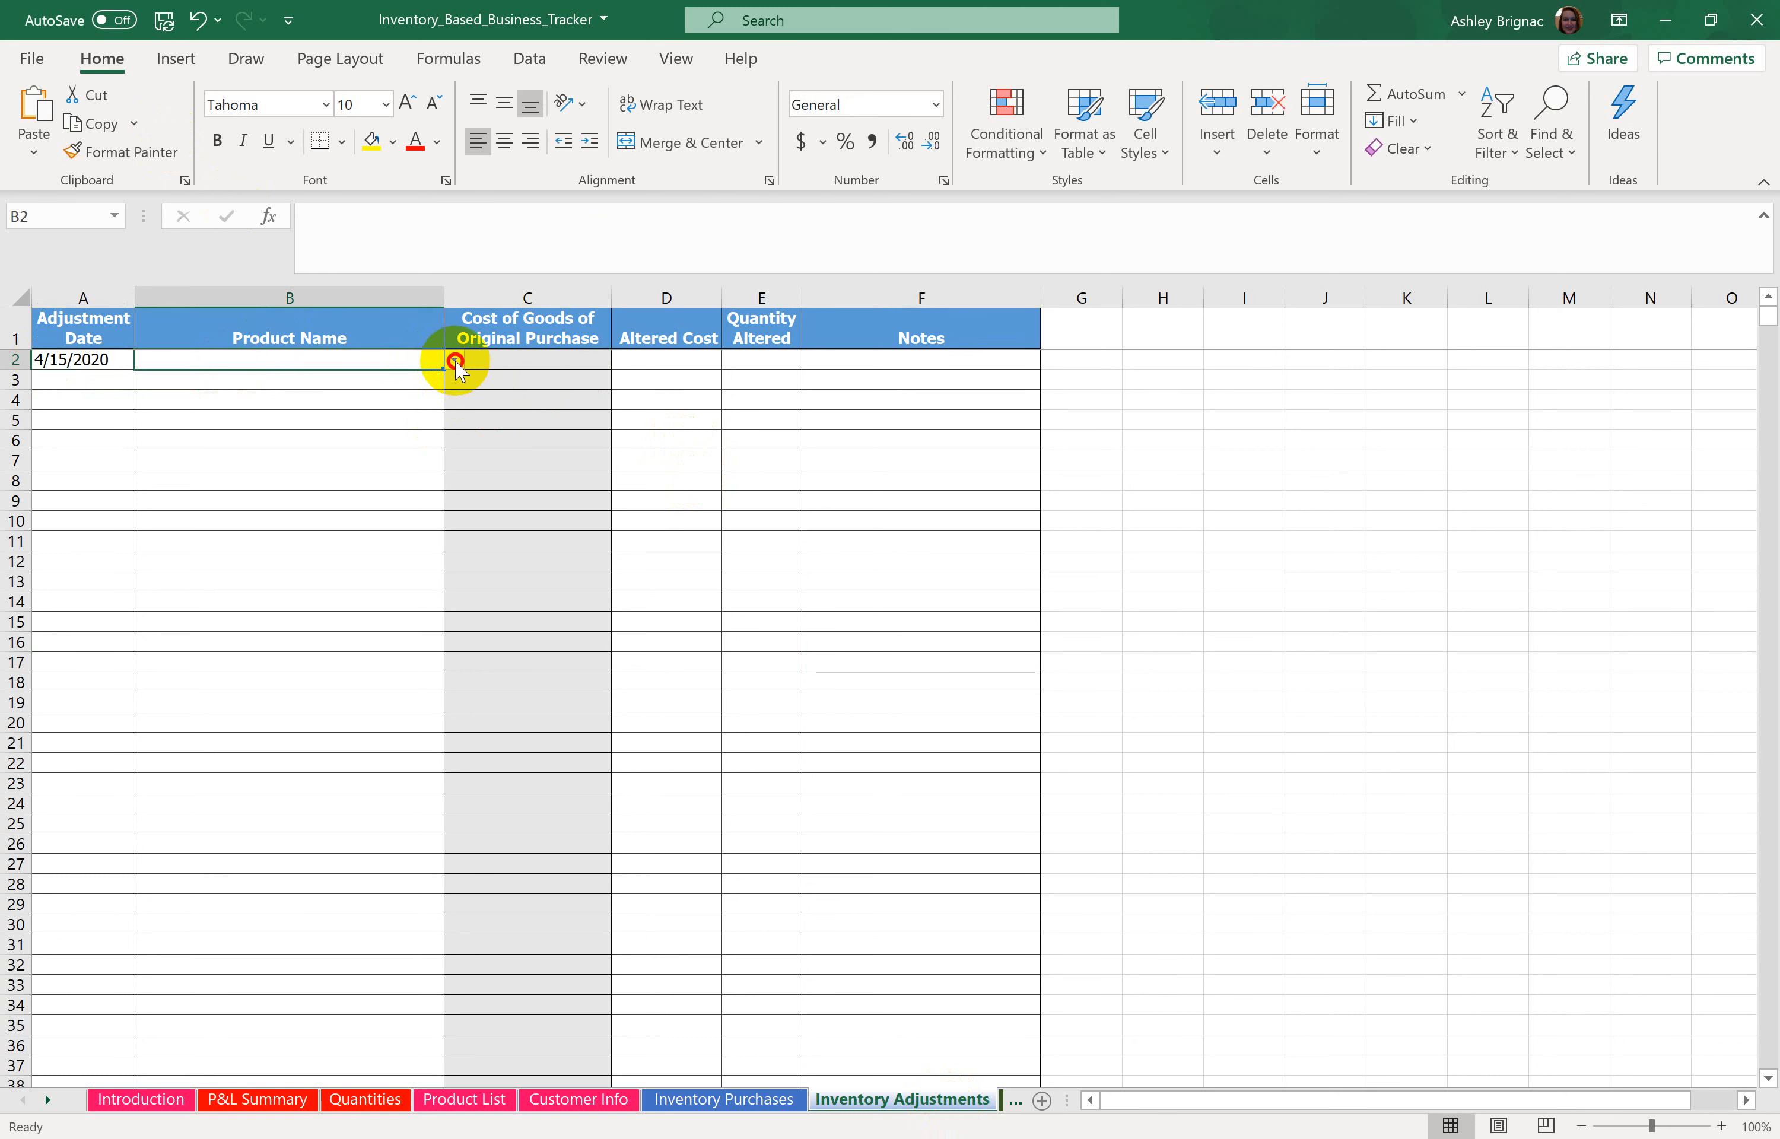
left_click(454, 360)
left_click(453, 382)
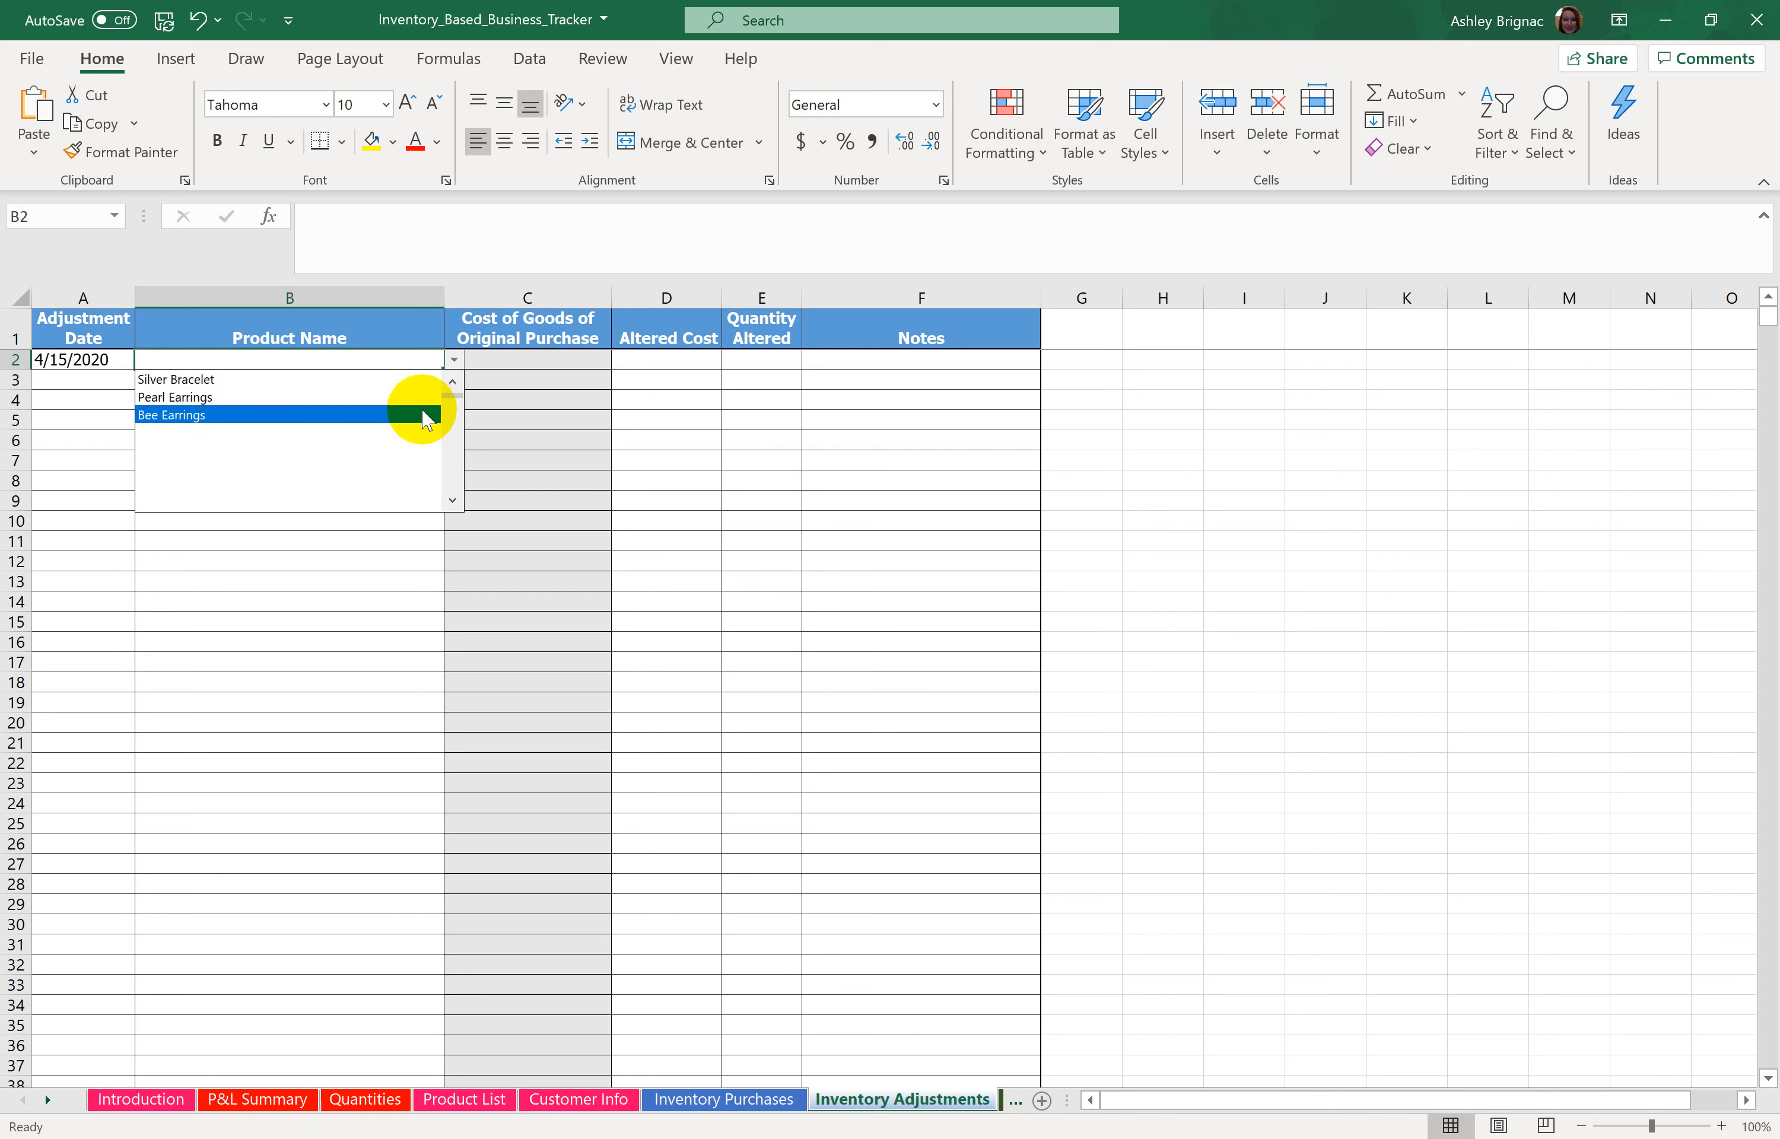
left_click(420, 387)
left_click(421, 383)
left_click(454, 380)
left_click(453, 403)
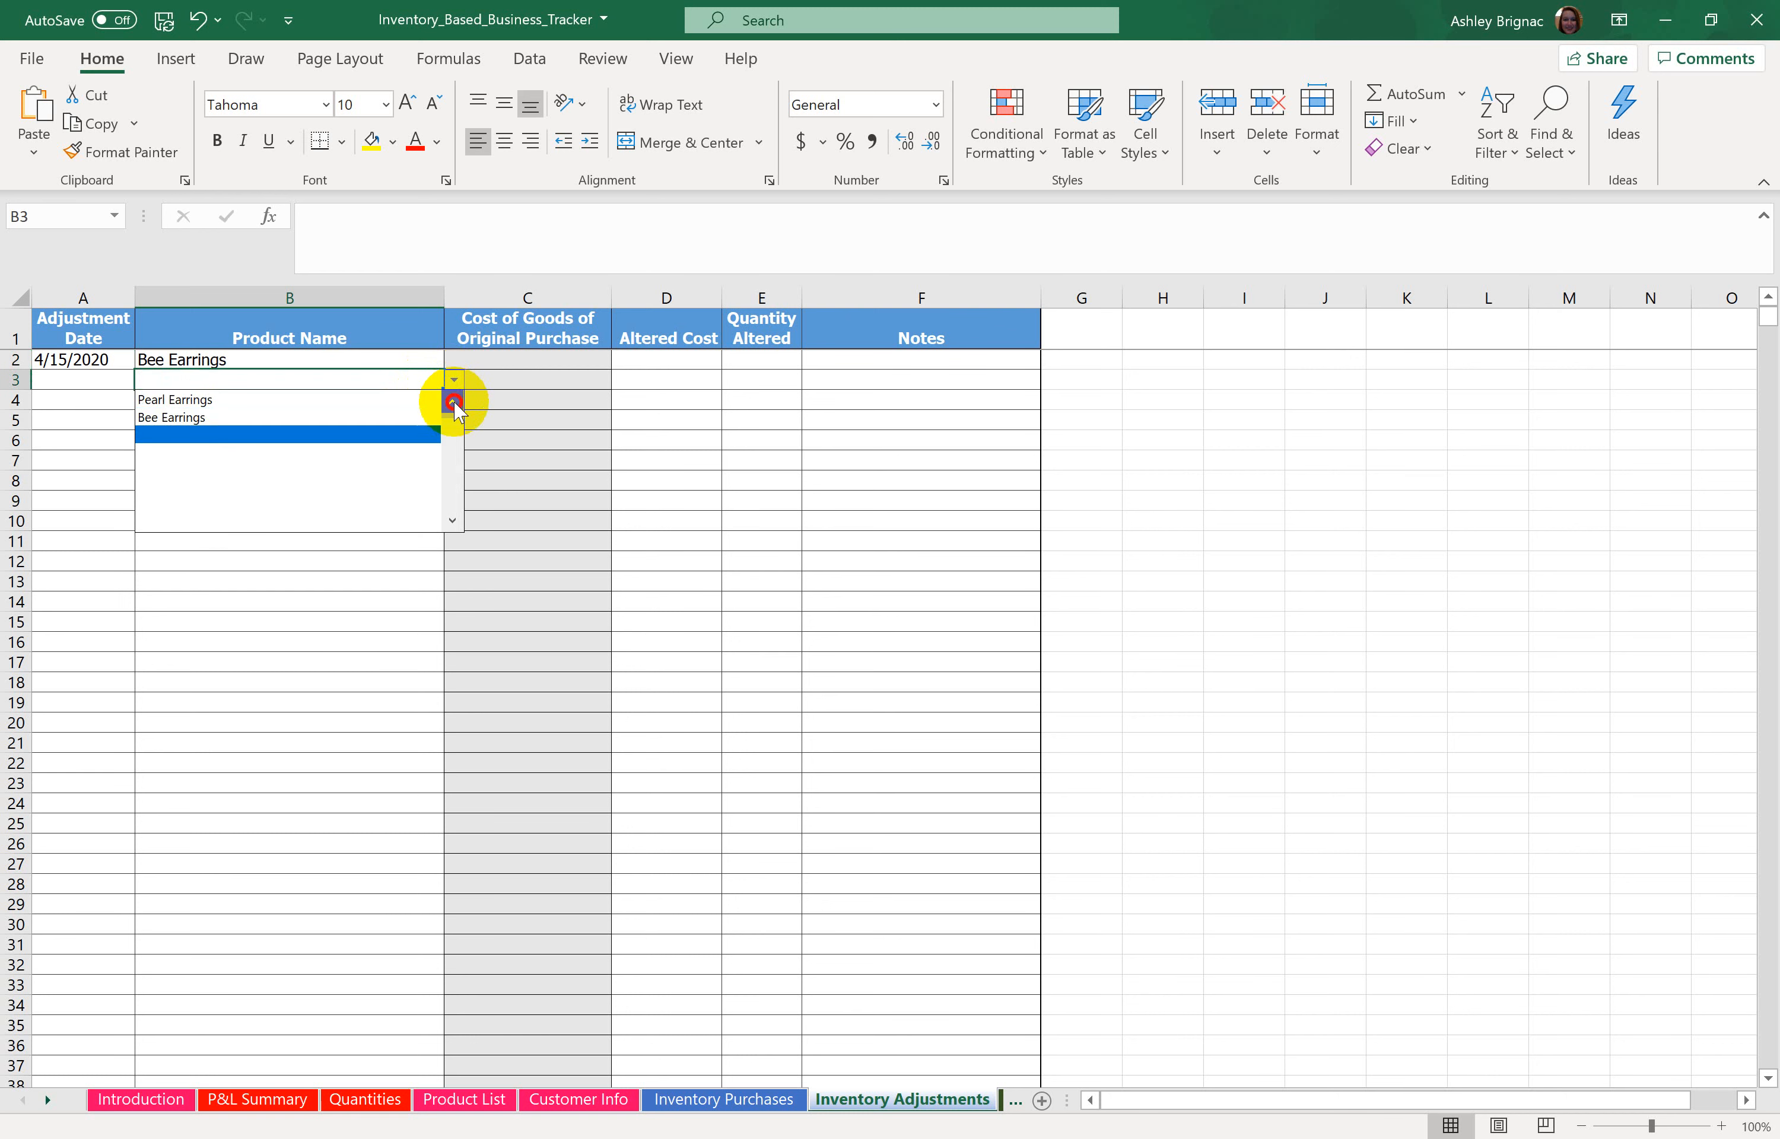
left_click(453, 403)
left_click(421, 417)
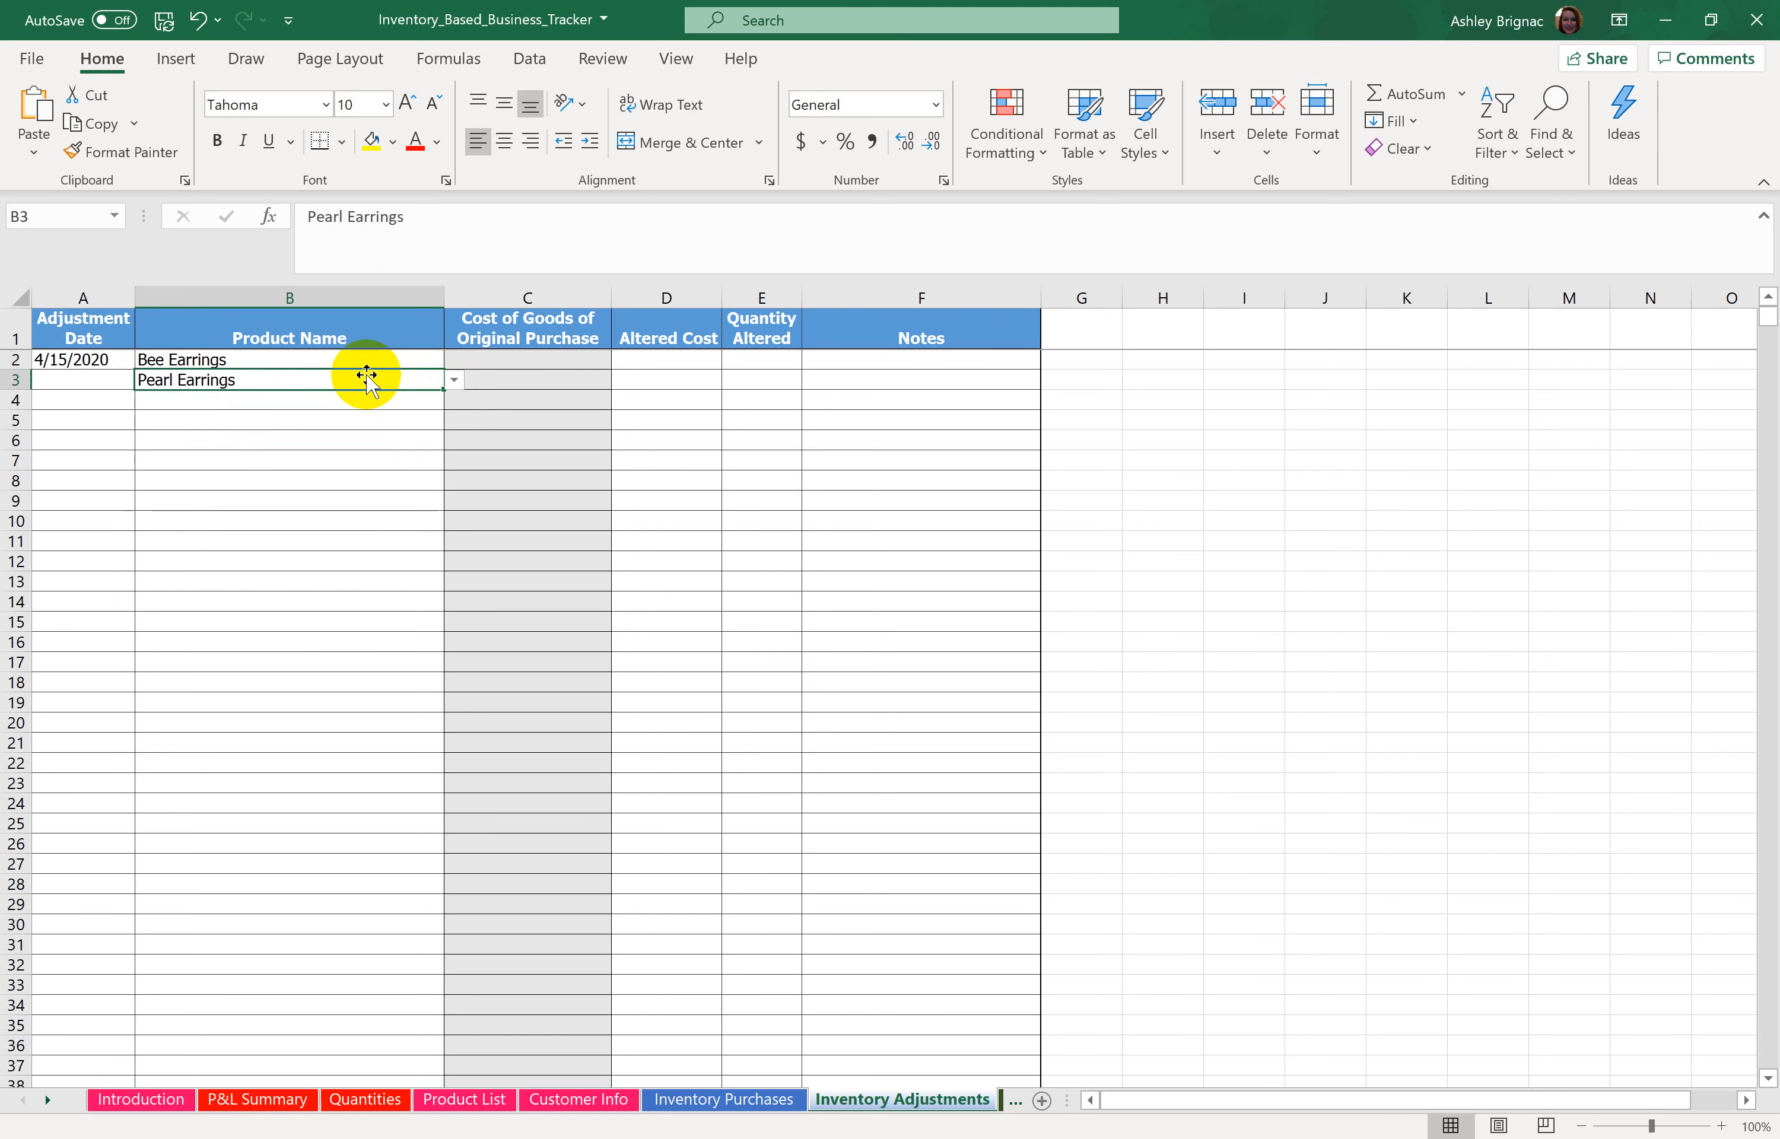
Step: Set the quantity altered to 1 for Bee Earrings and -1 for Pearl Earrings
left_click(397, 359)
left_click(759, 363)
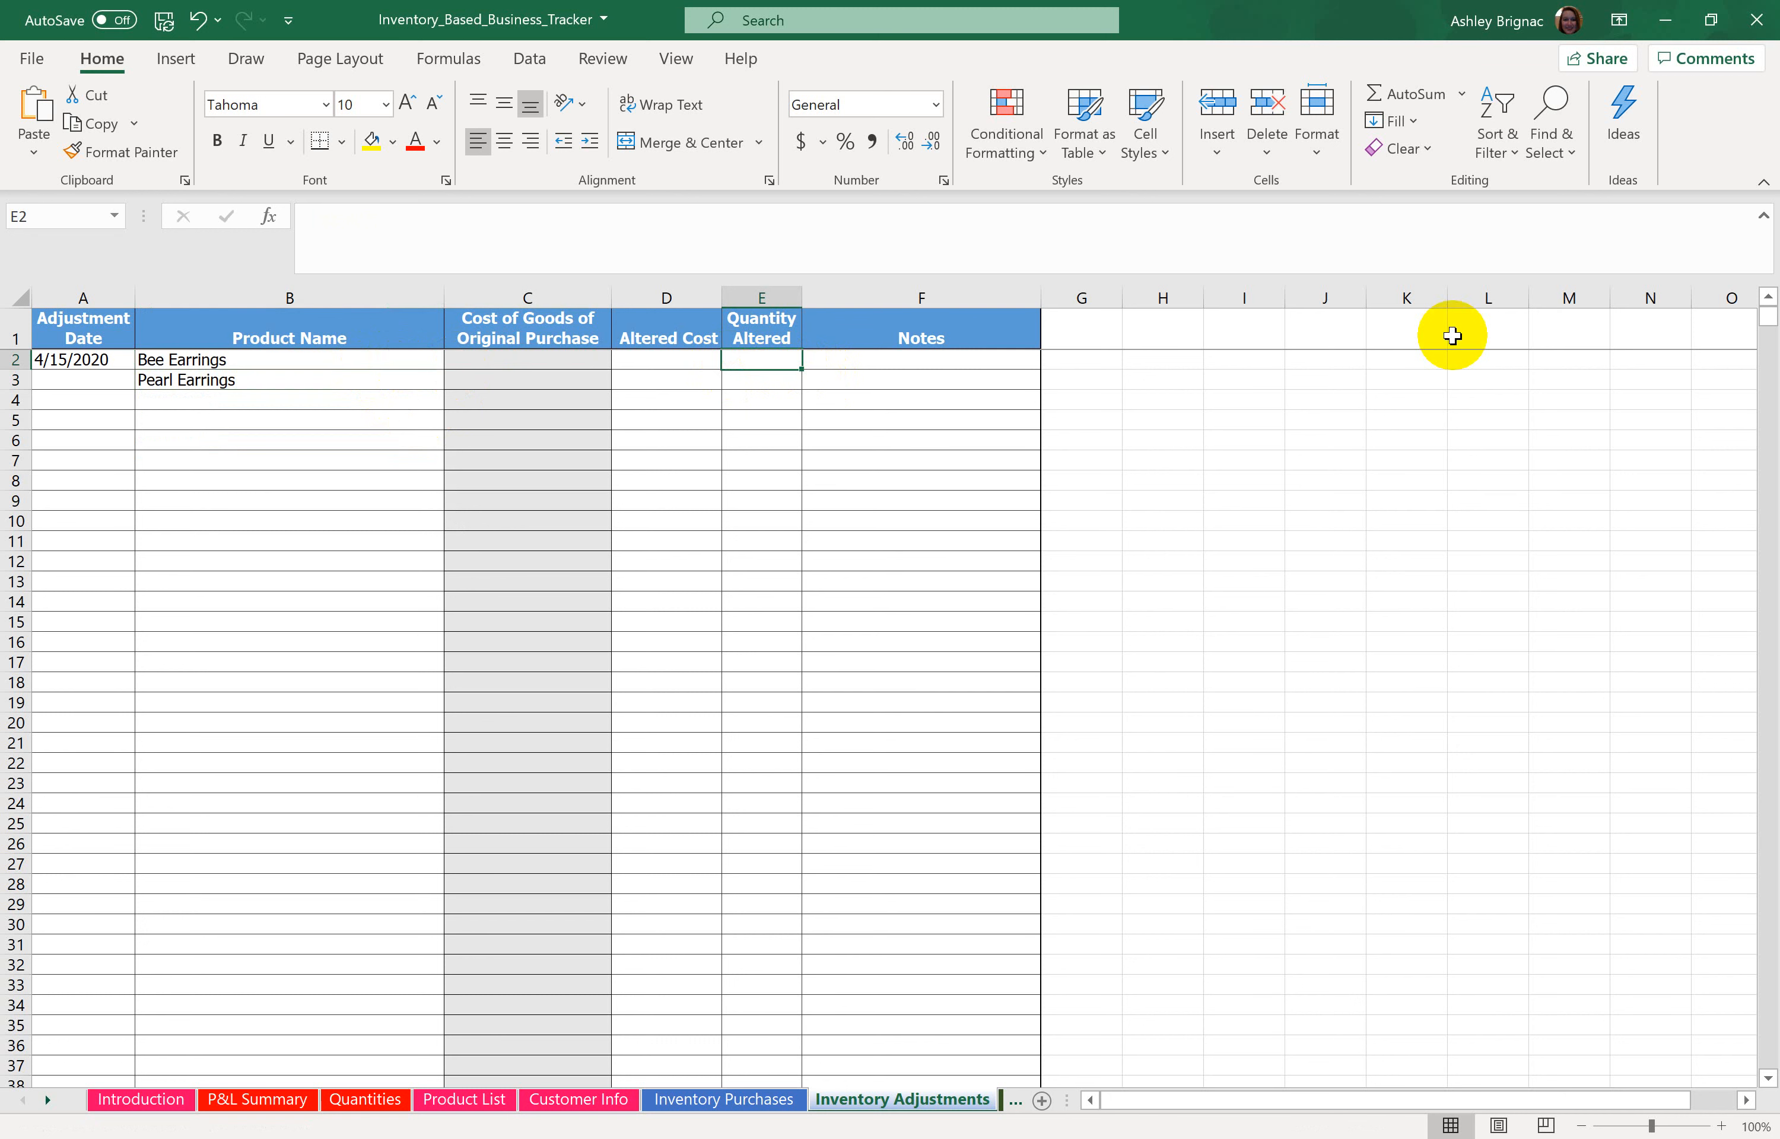
type("1")
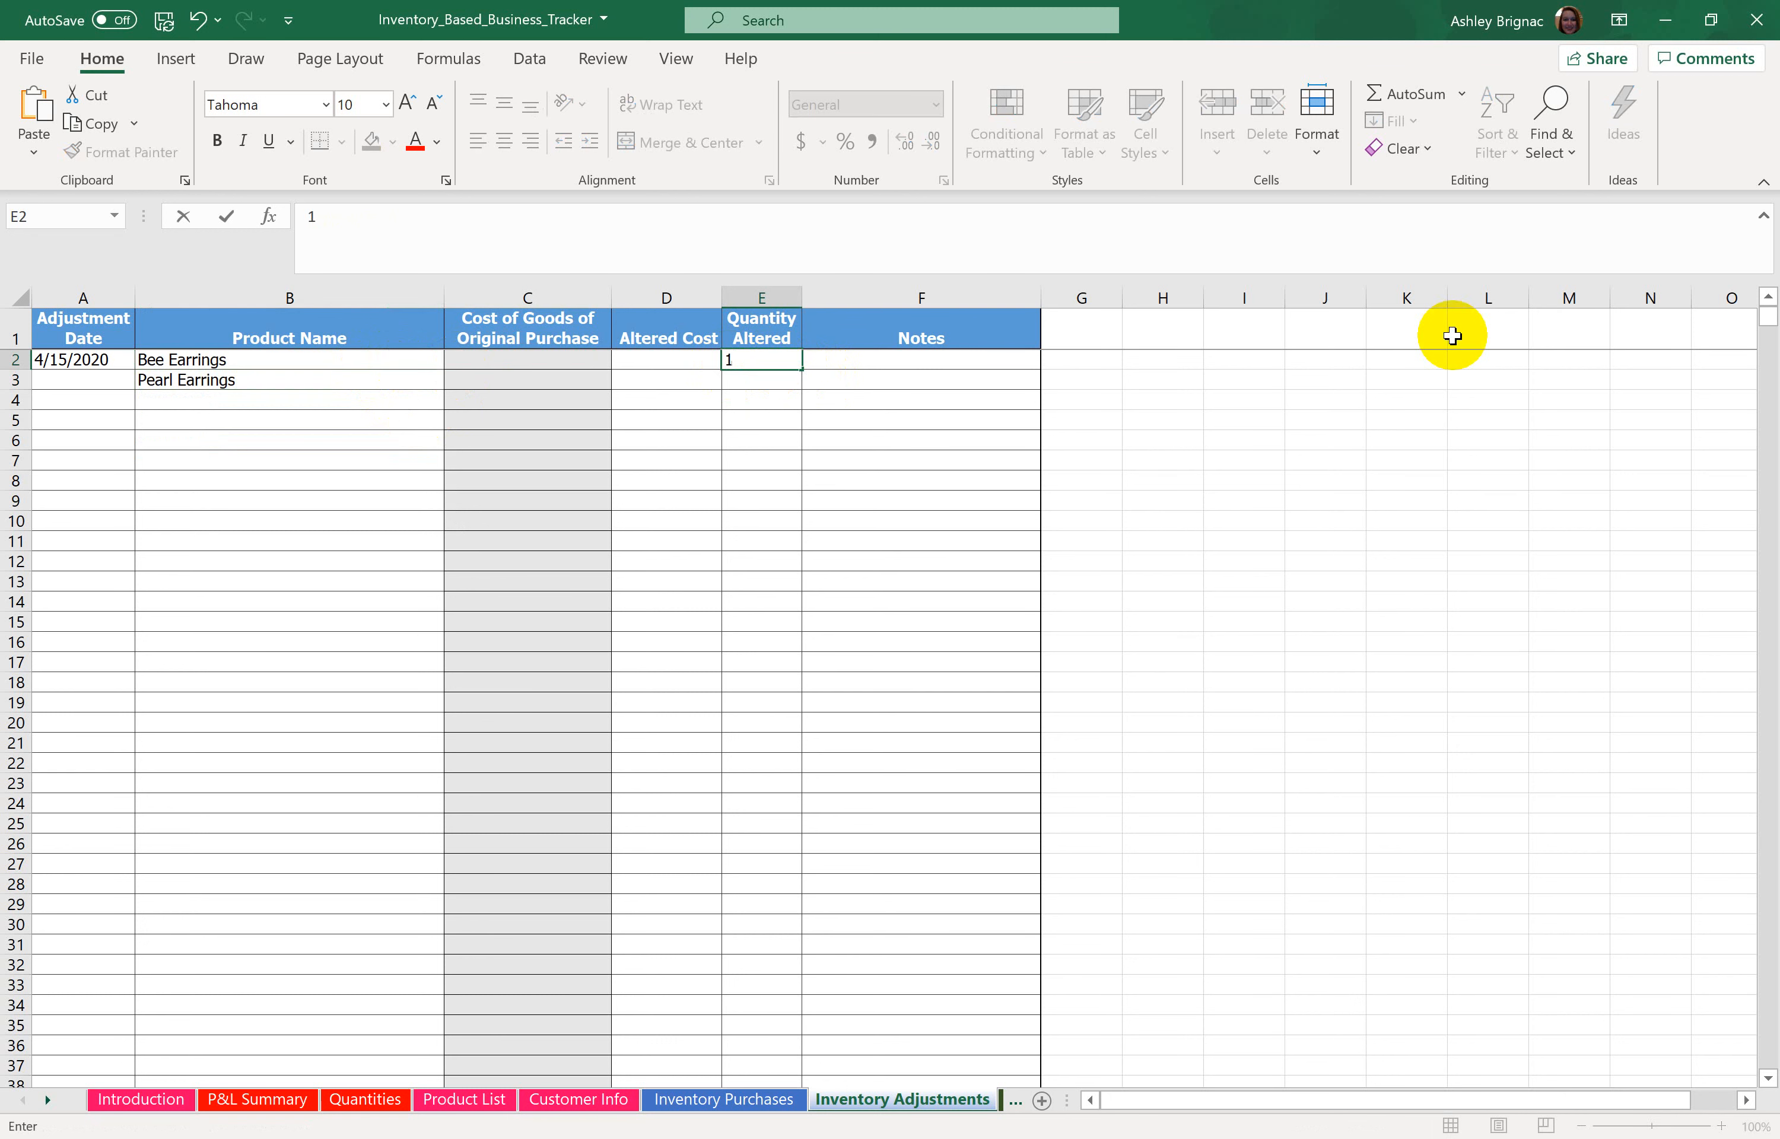
key("Return")
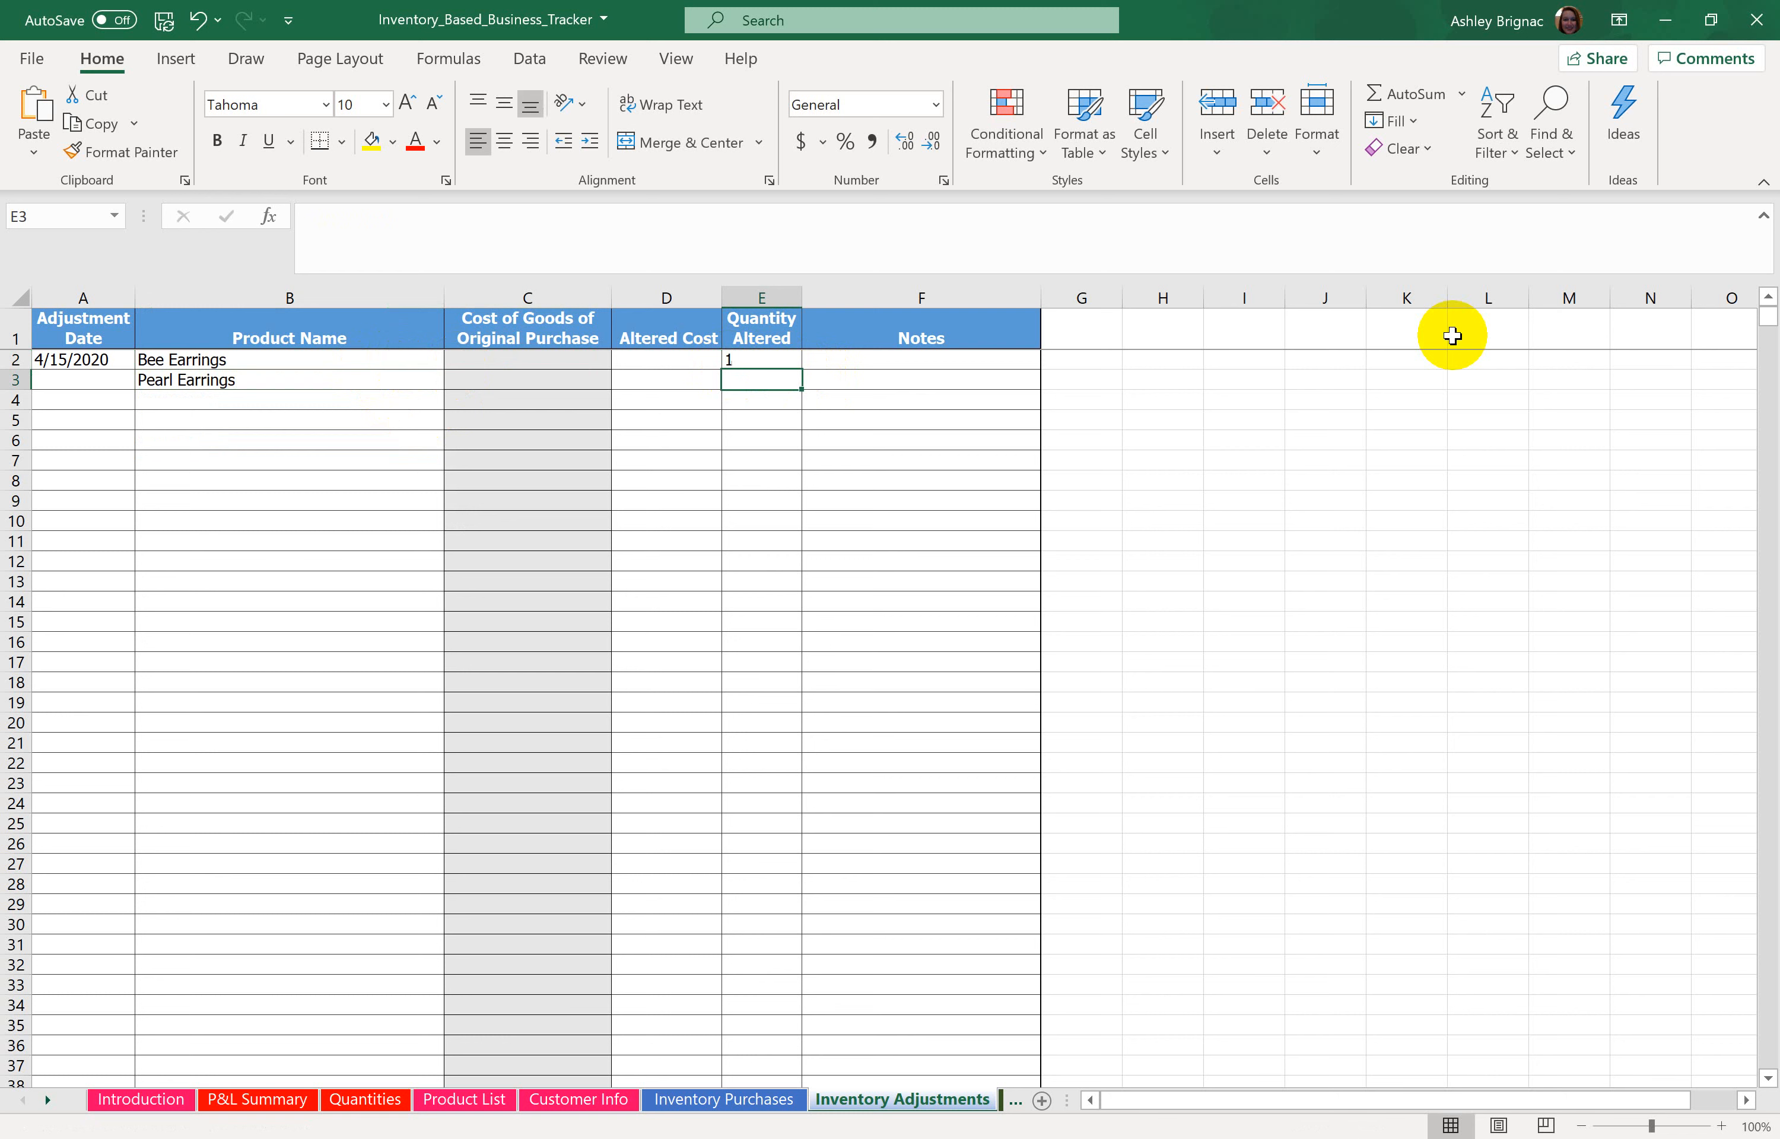
type("-1")
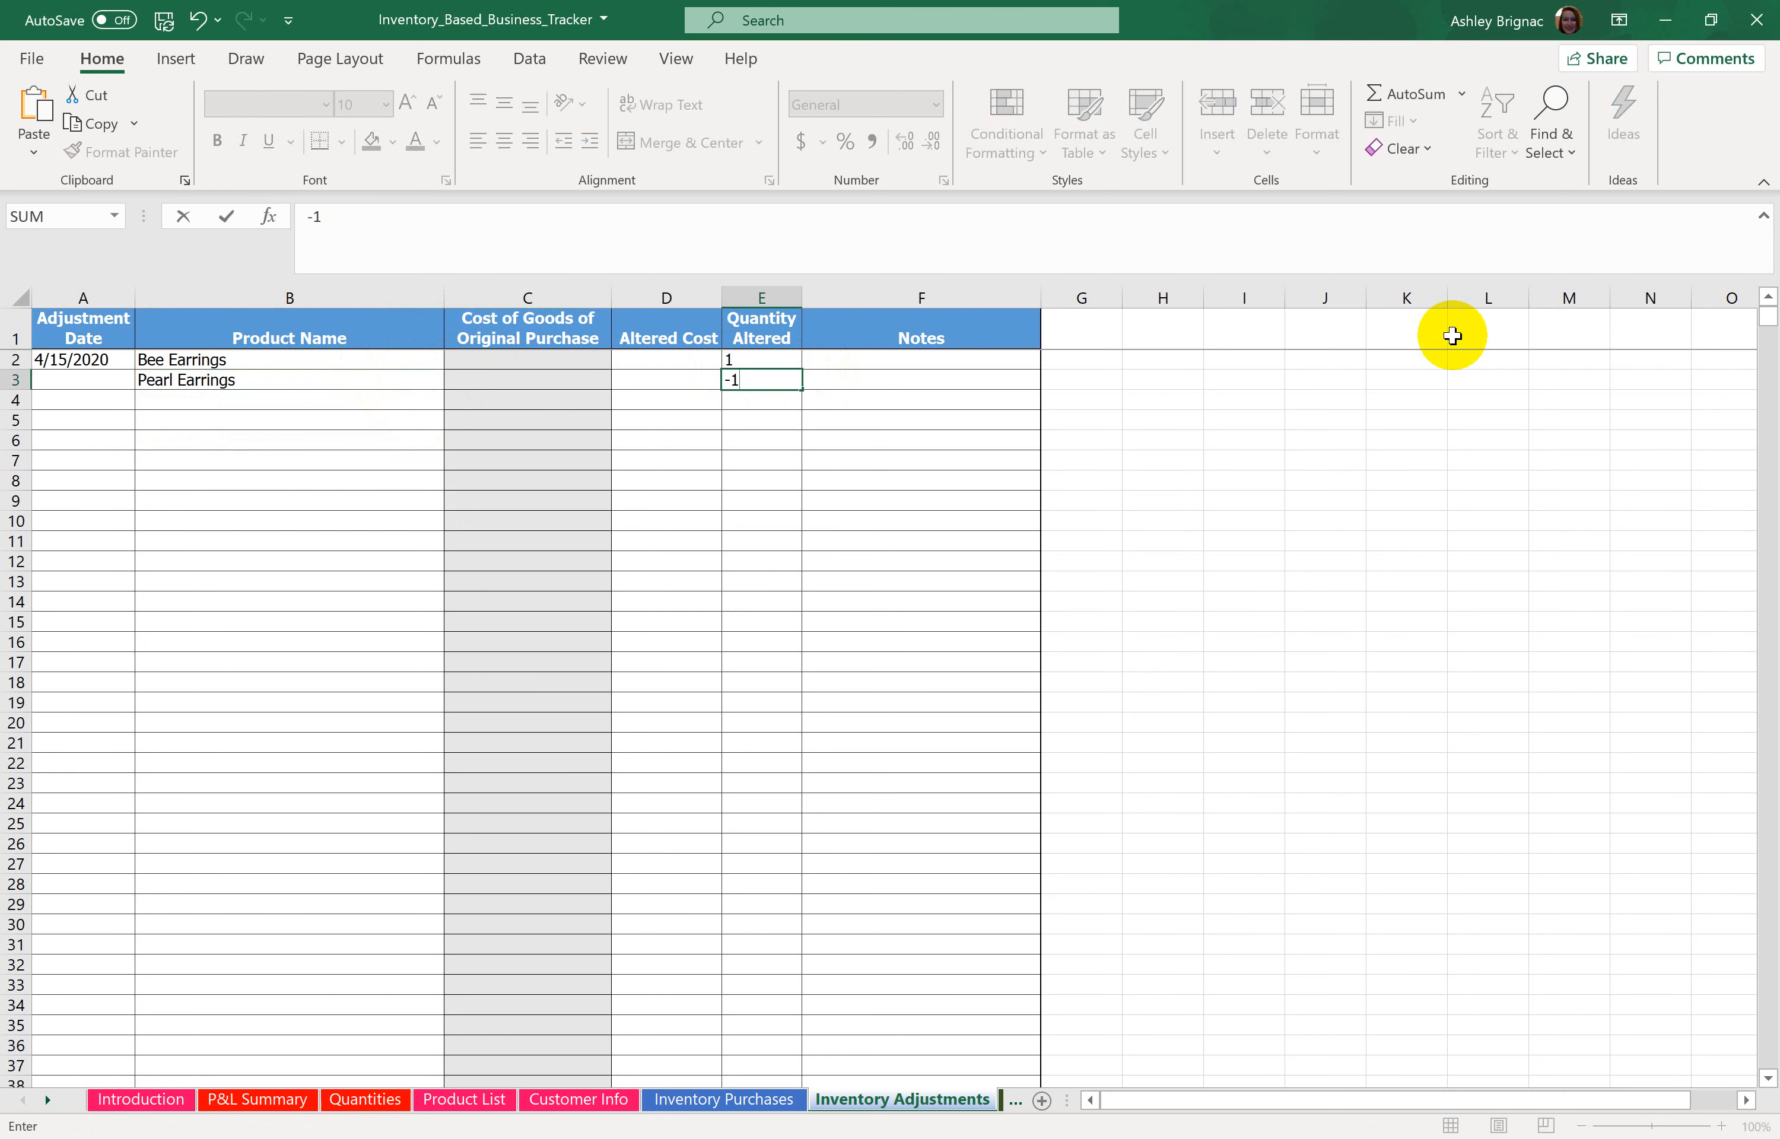
key("Return")
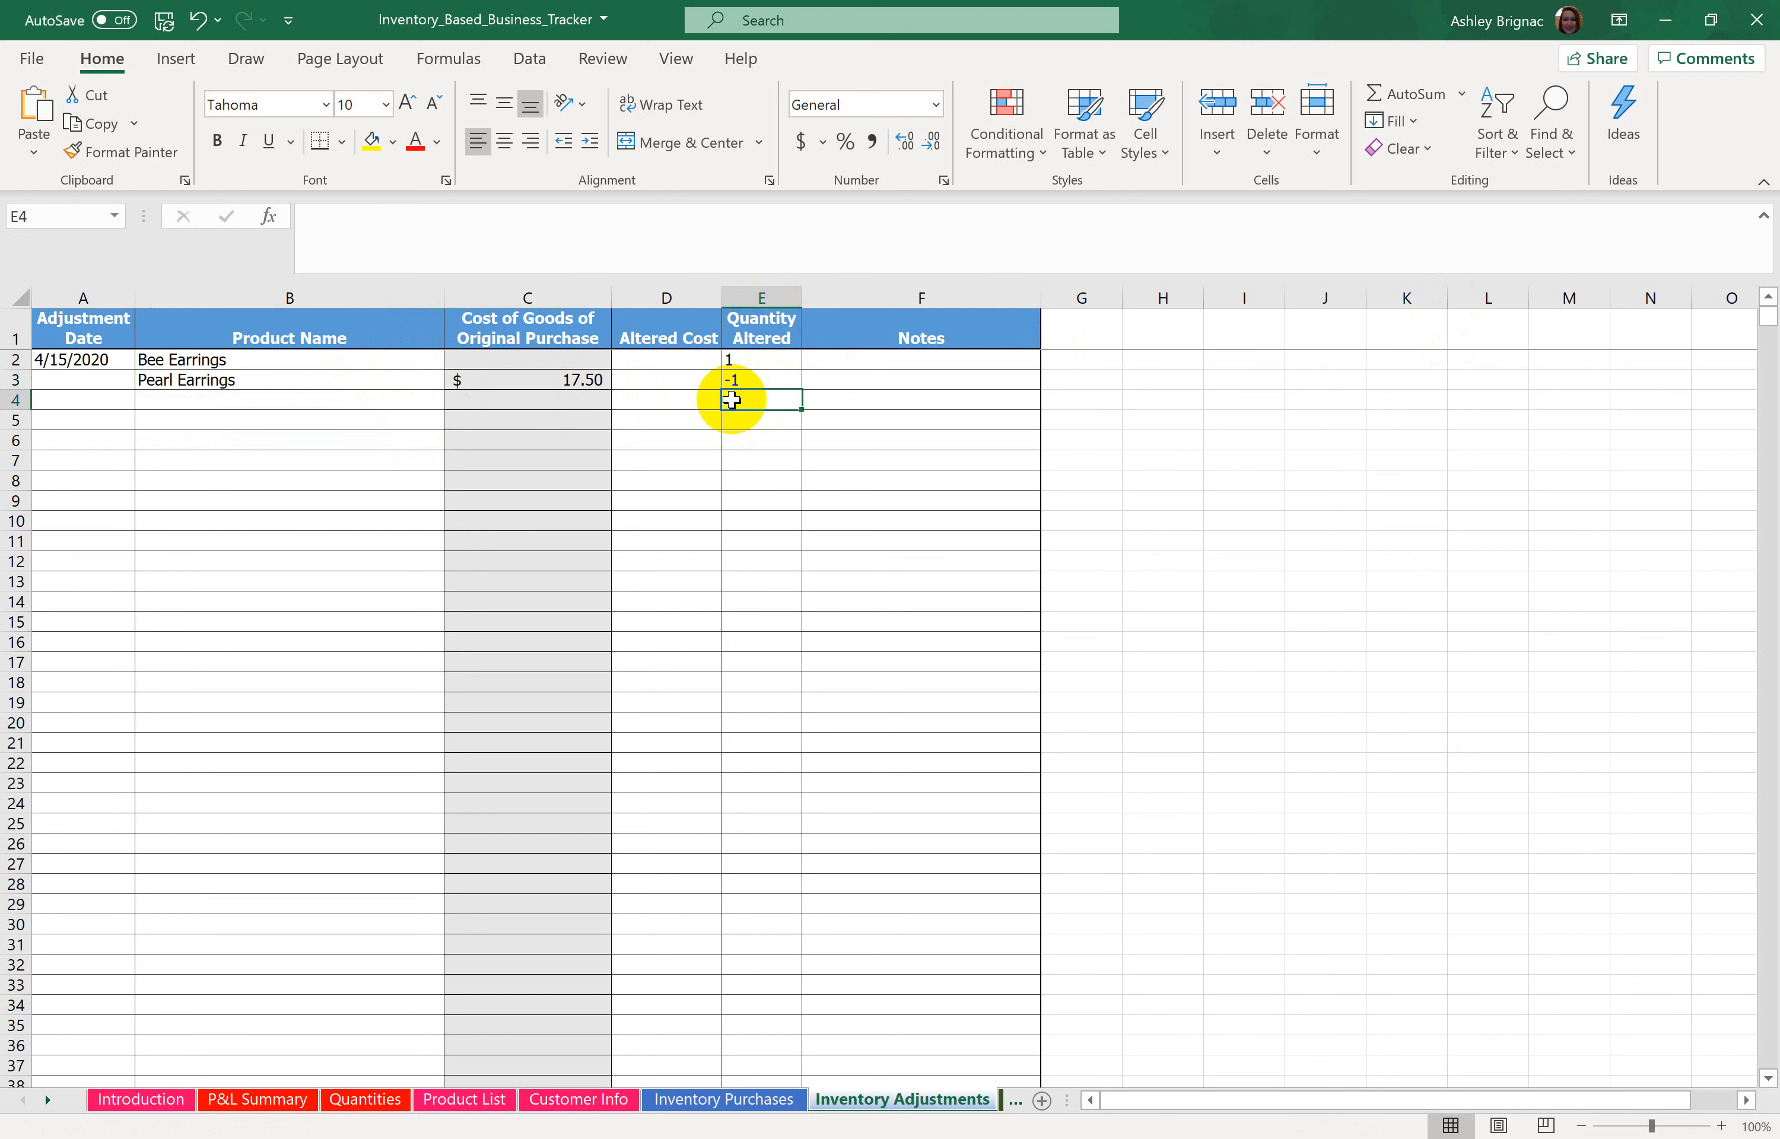
Step: Check the original cost of Pearl Earrings and enter an altered cost of 17.50 for Bee Earrings
left_click(759, 379)
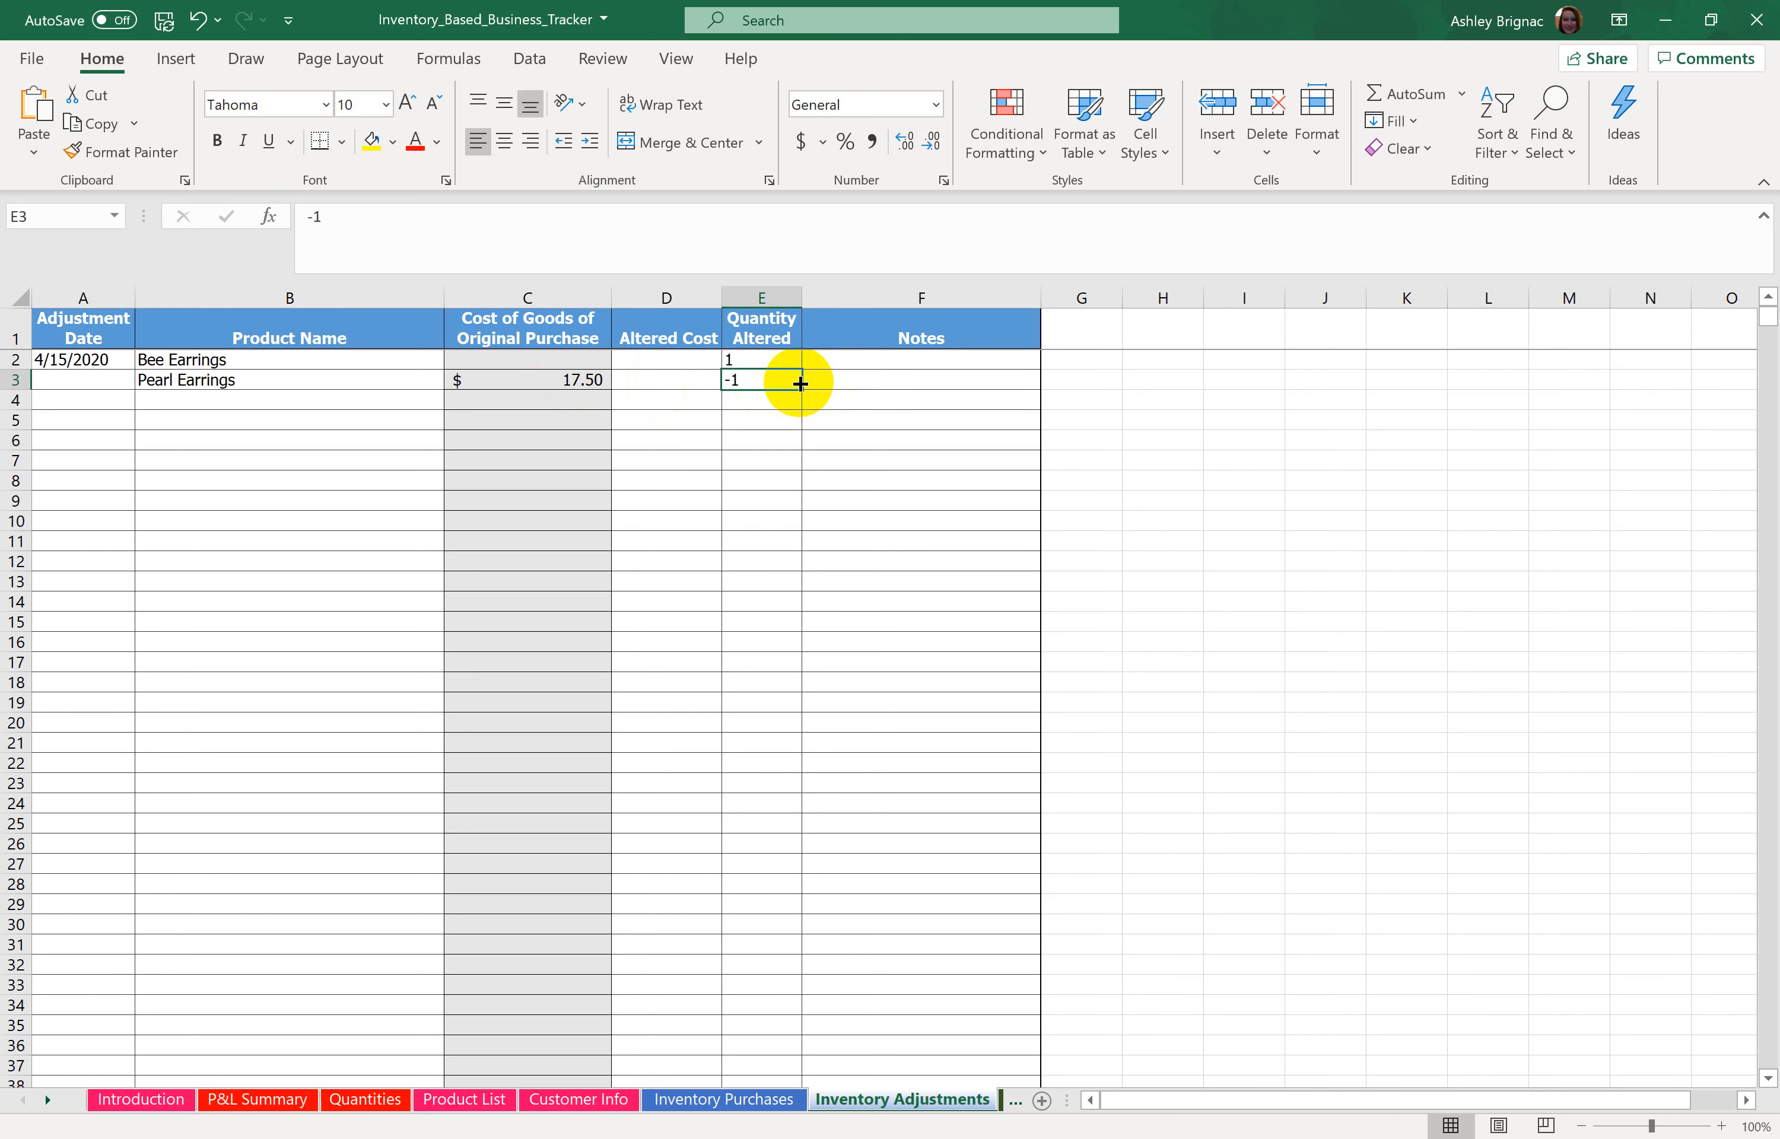
left_click(576, 379)
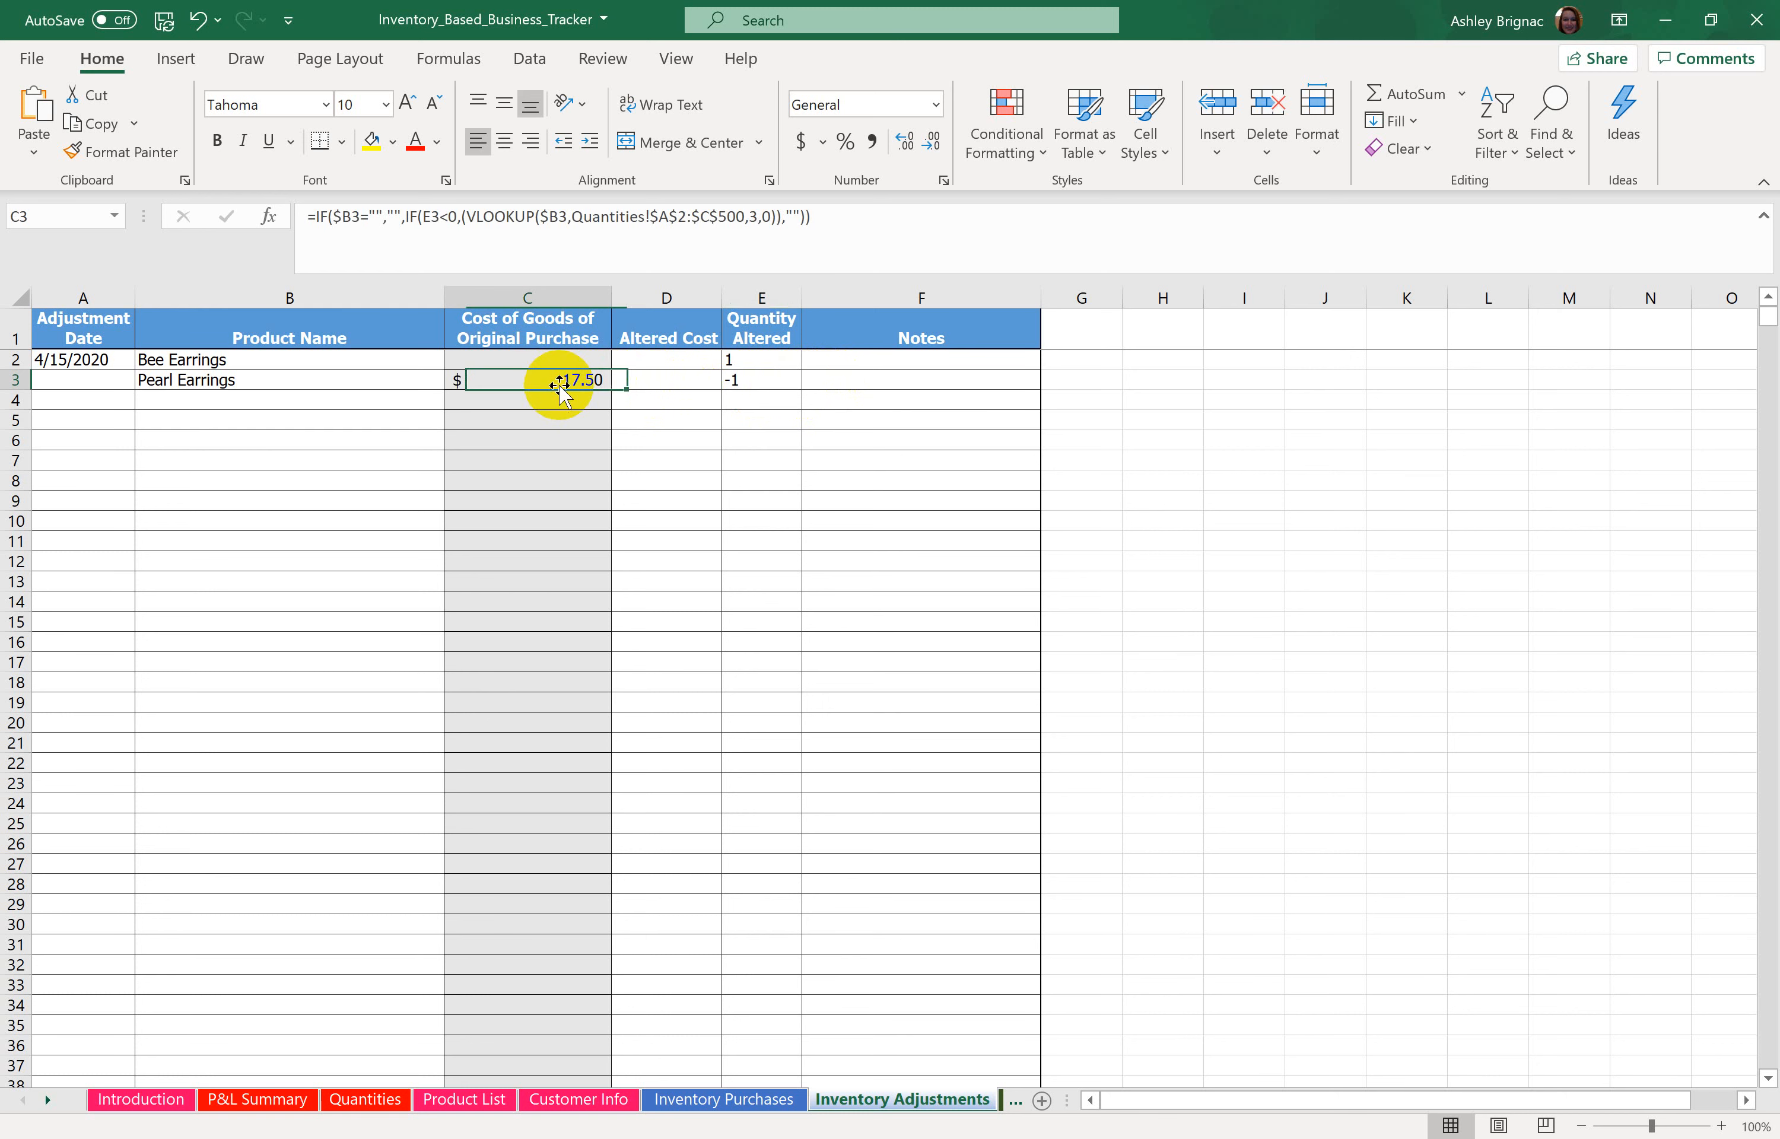
left_click(669, 357)
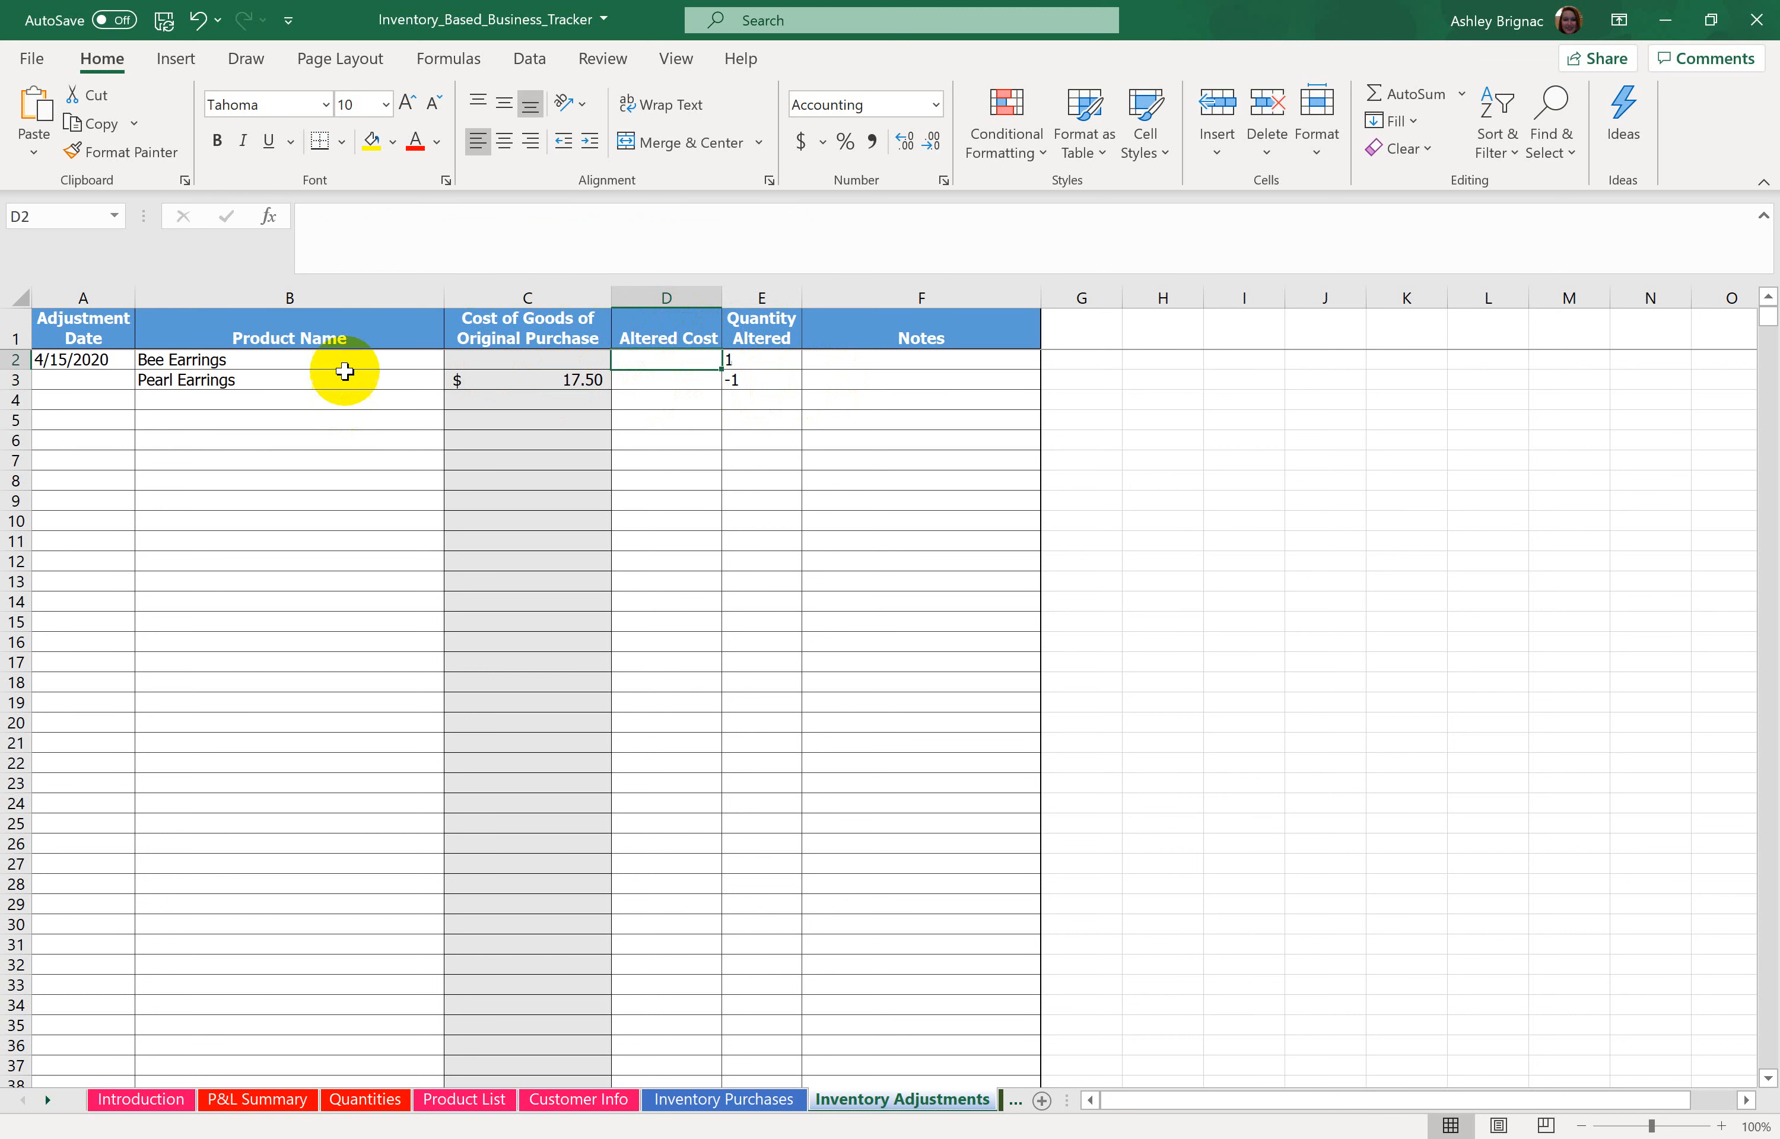
type("1")
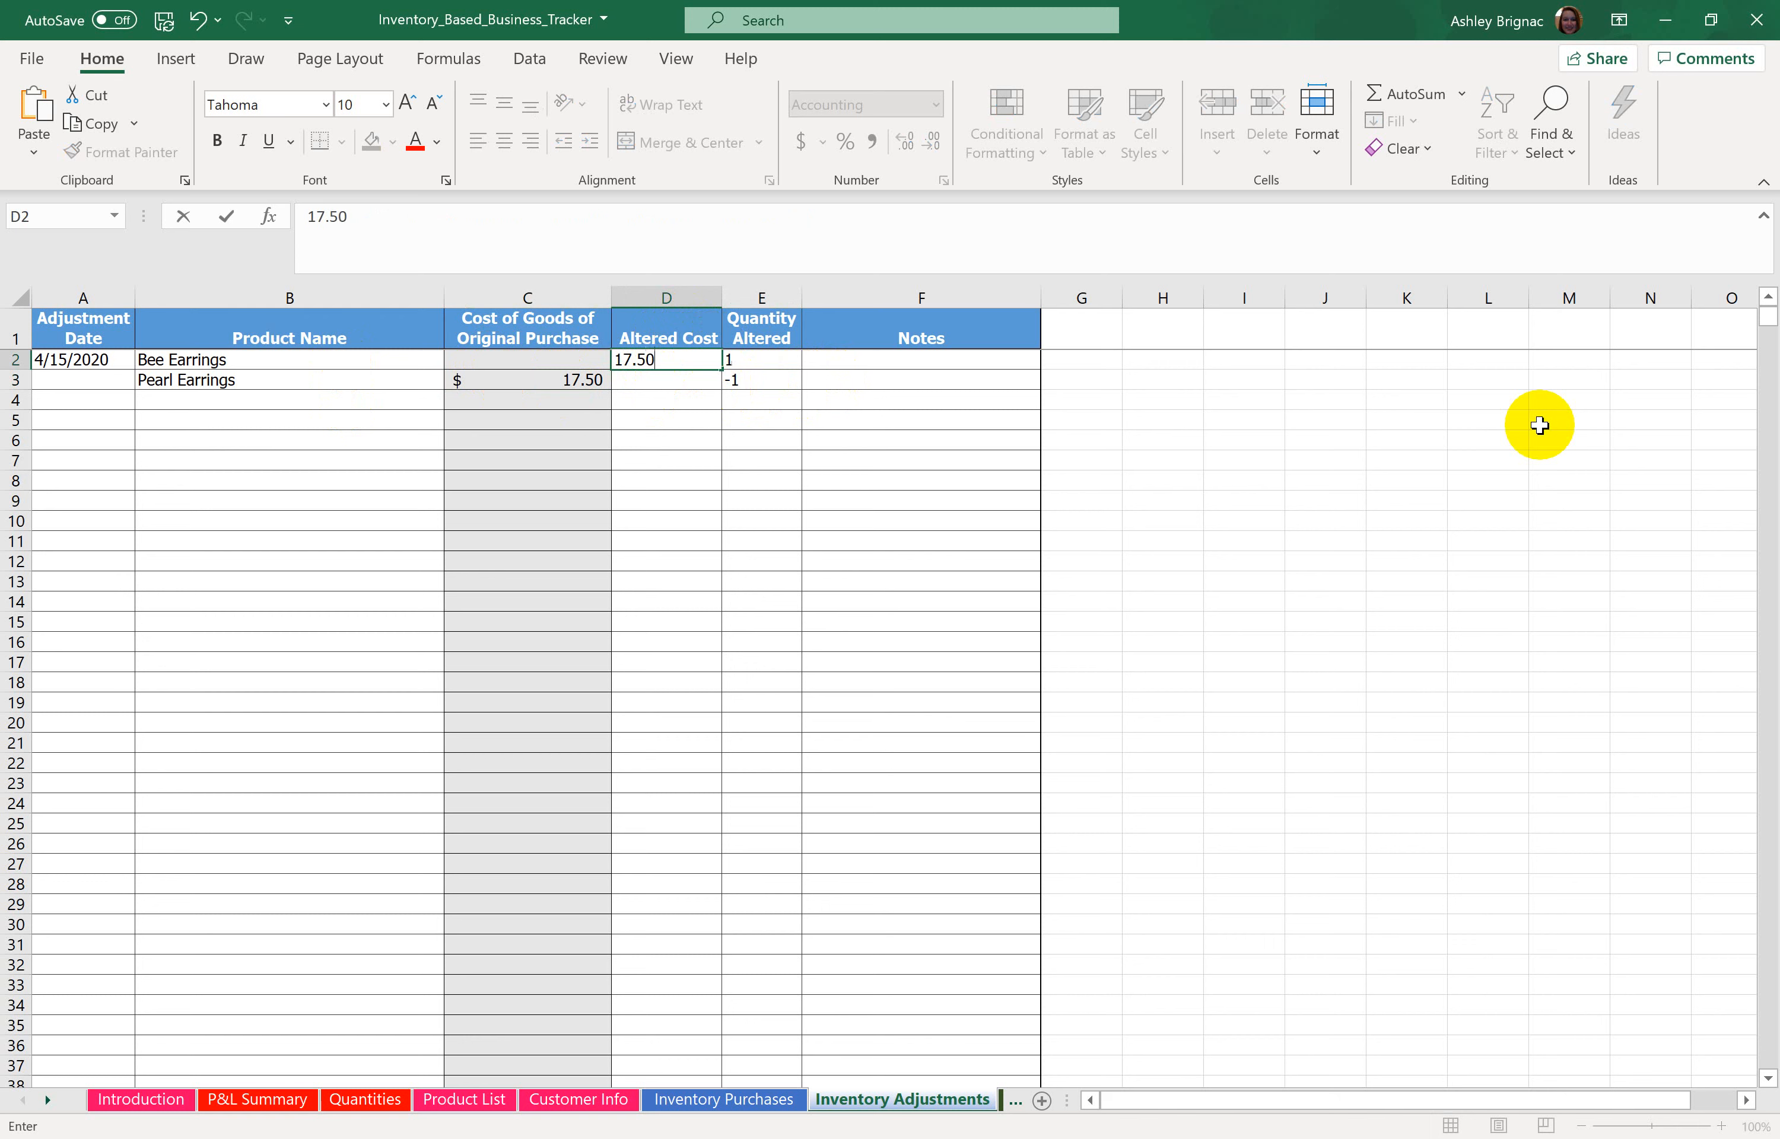
type("7.50")
key("Return")
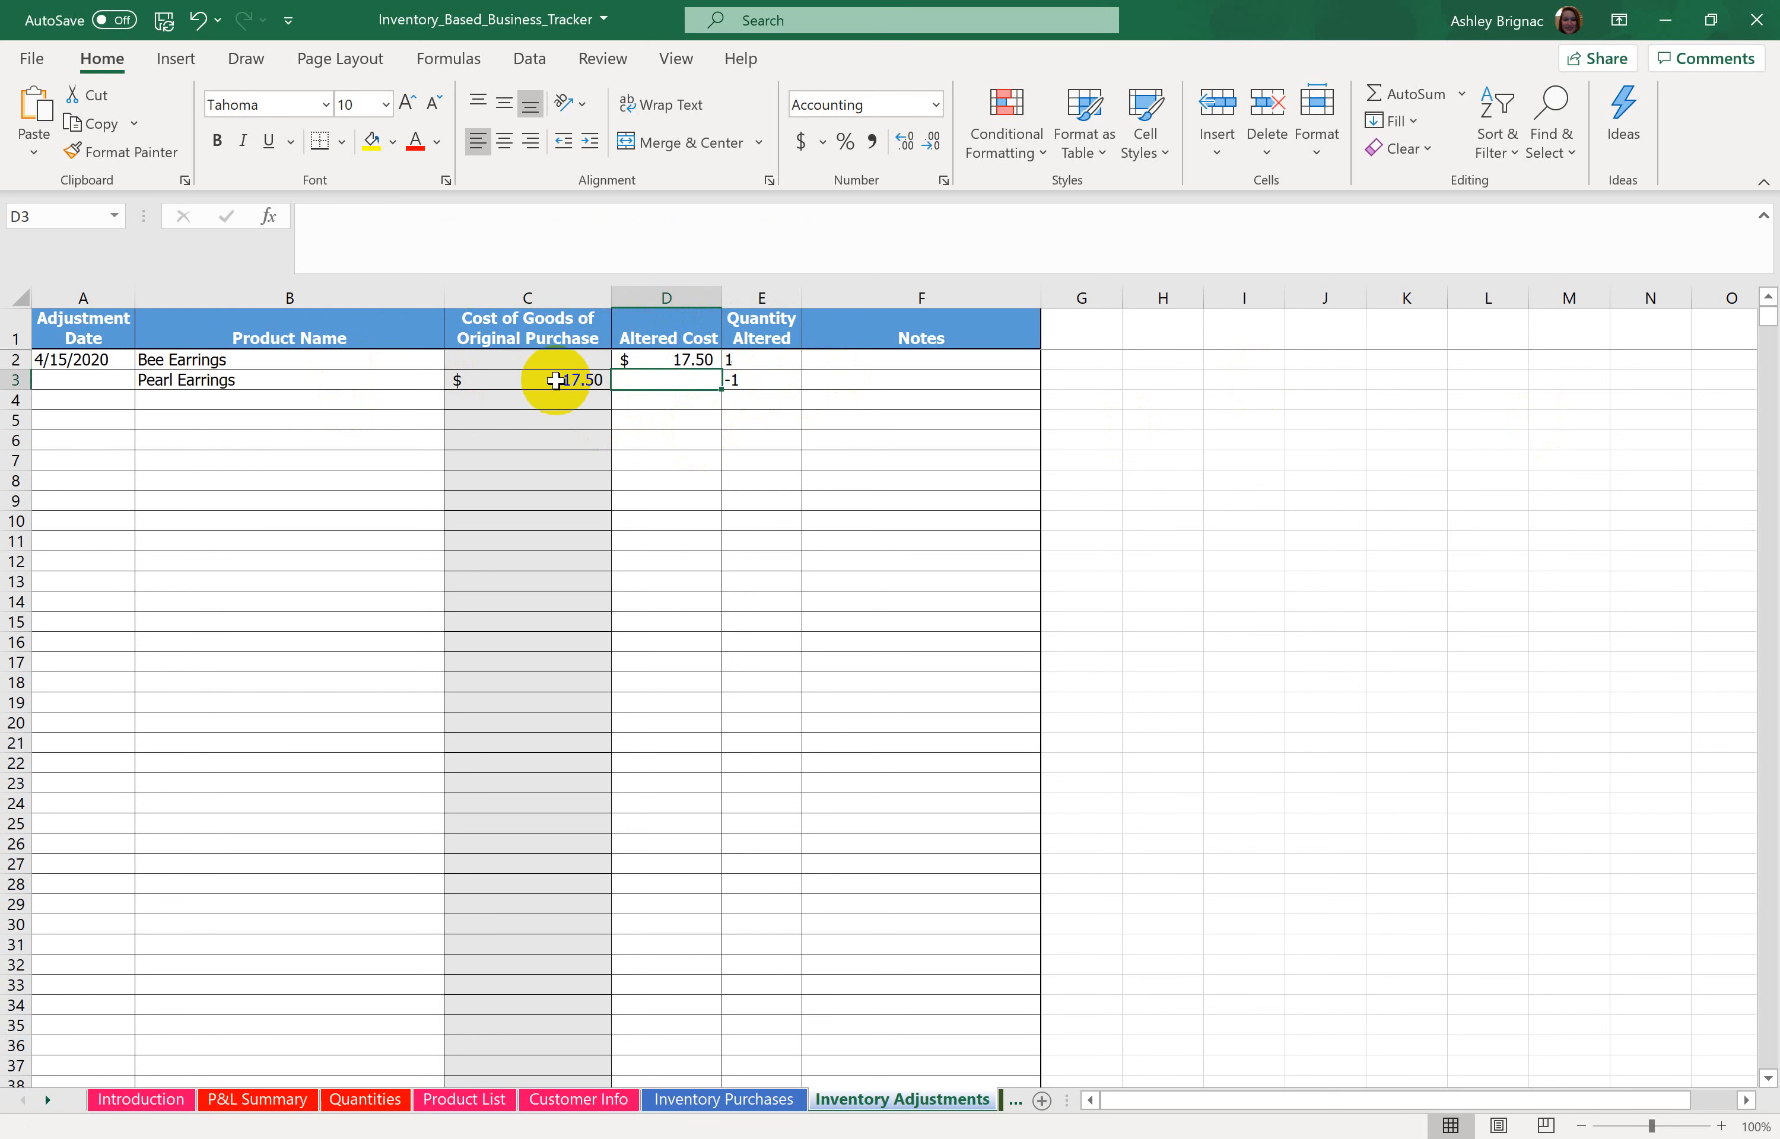
Step: Add the note "straight exchange" to the first inventory adjustment row
left_click(836, 356)
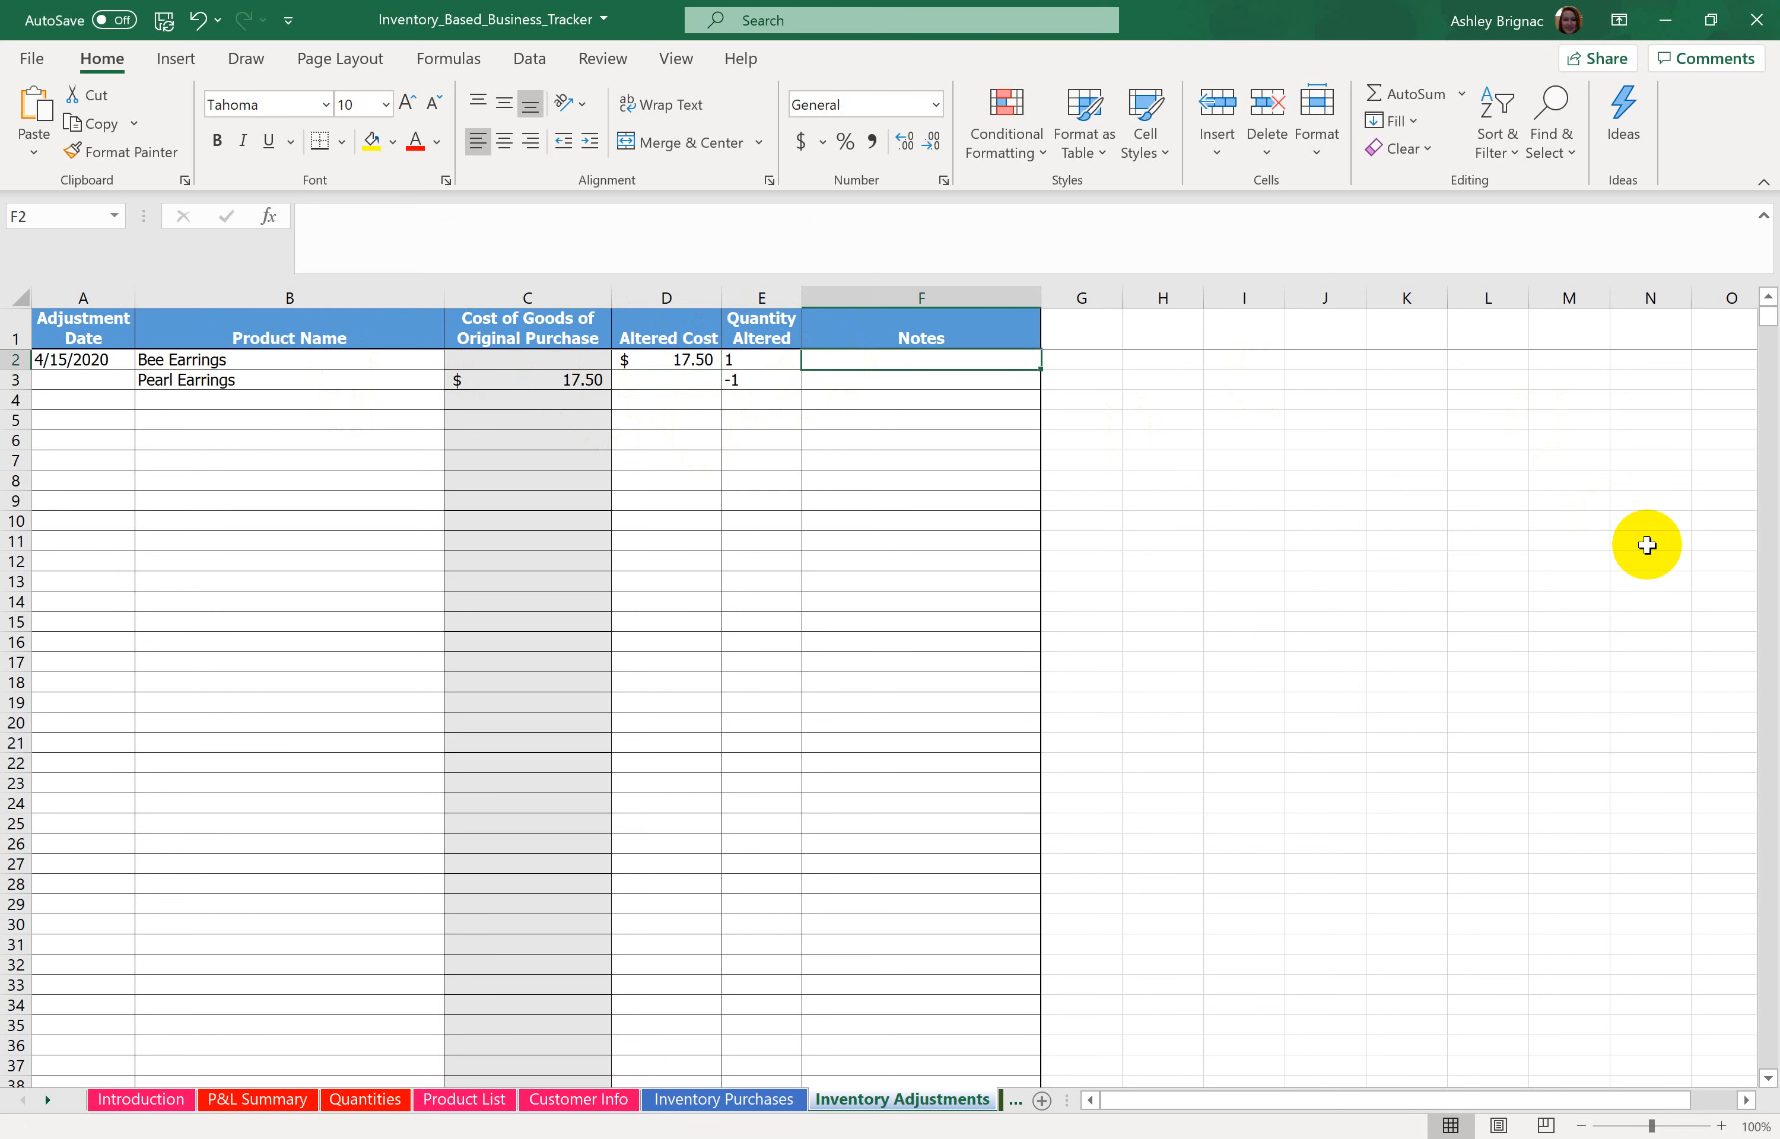
type("straight exchange")
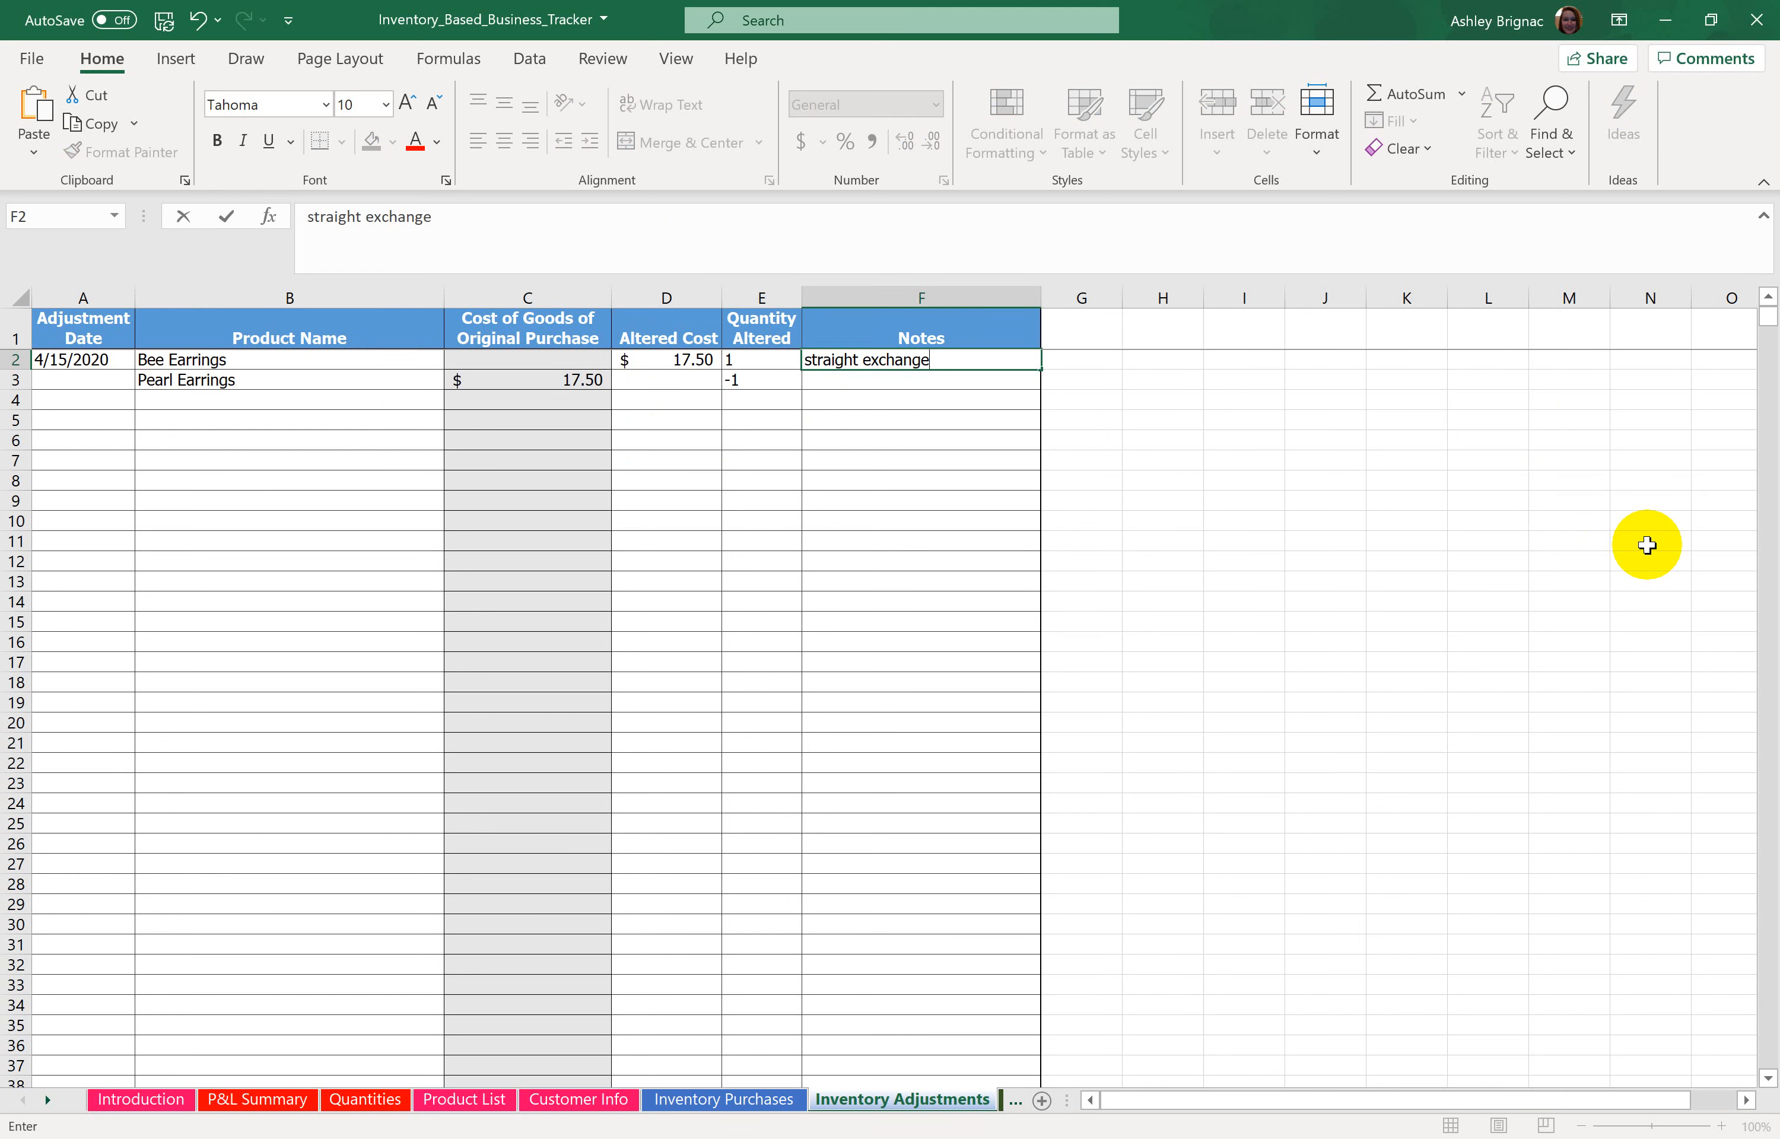
key("Return")
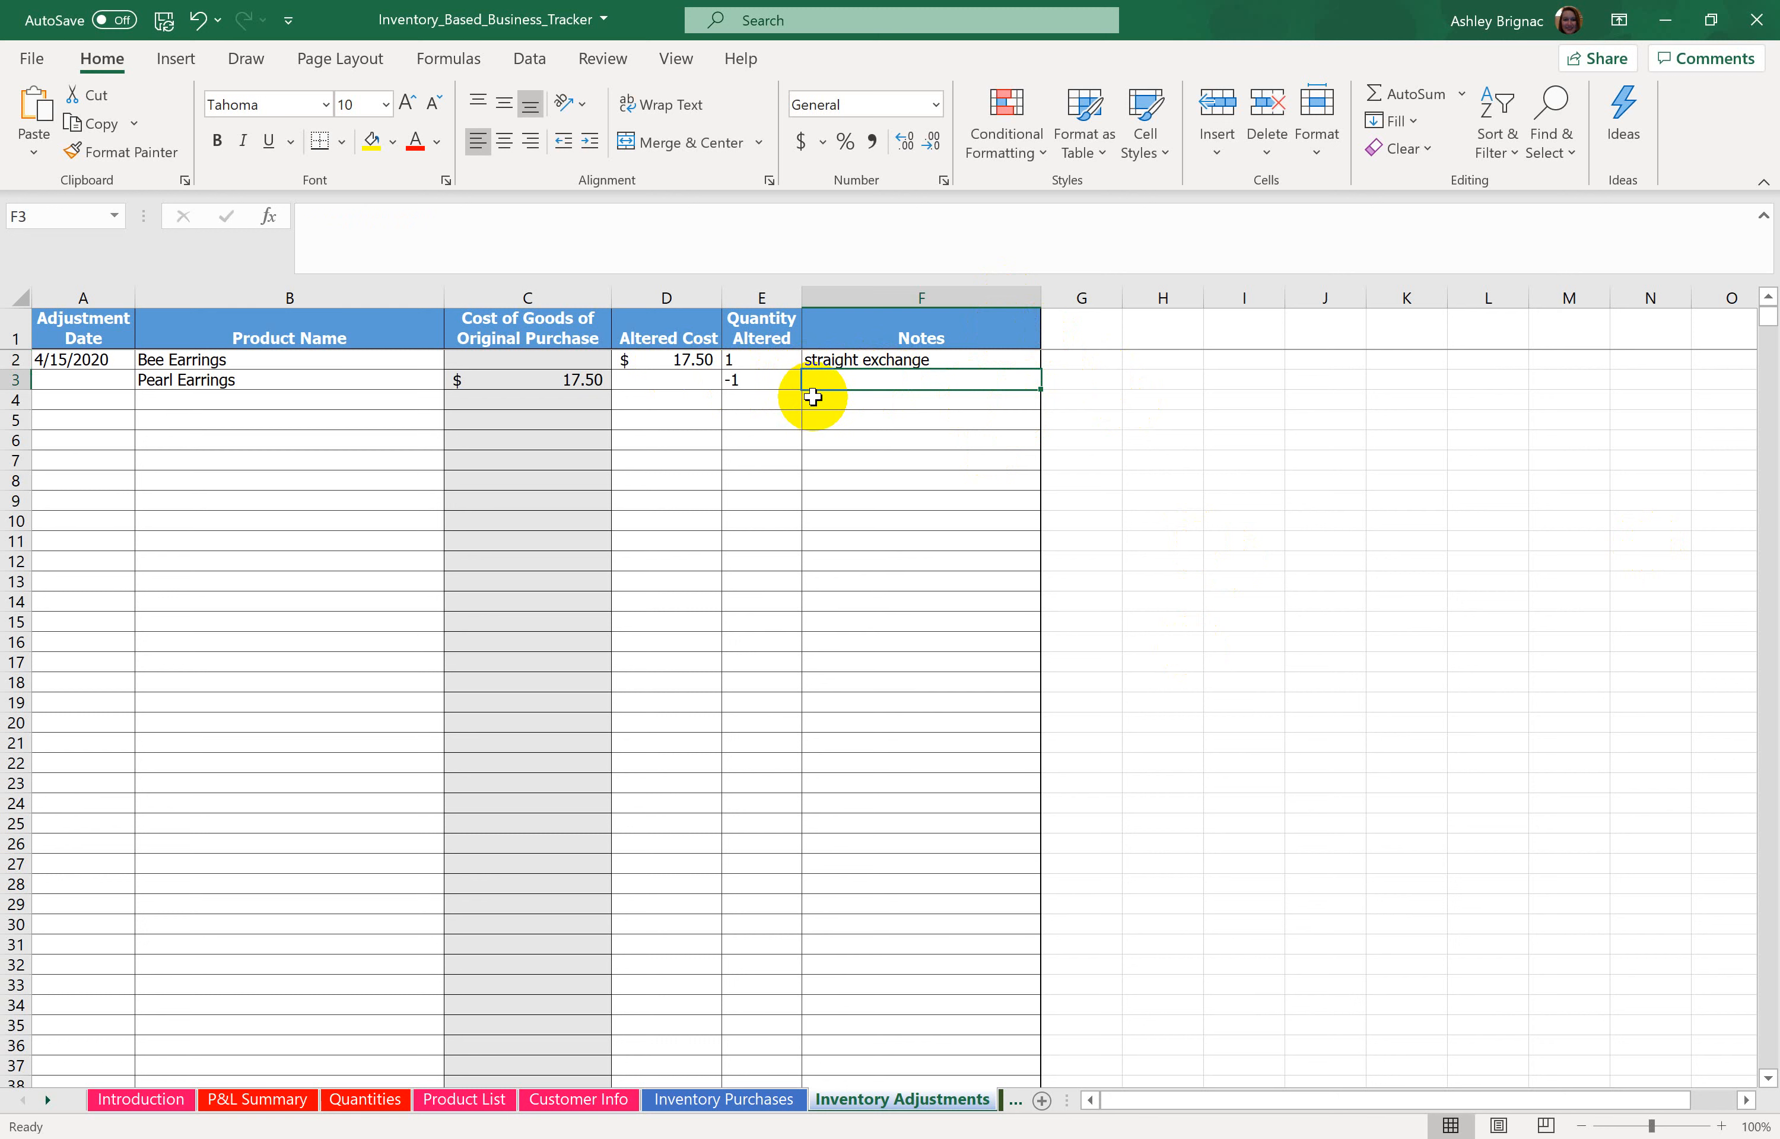
Step: Clear the altered cost and the quantity altered from the Bee Earrings adjustment
left_click(767, 361)
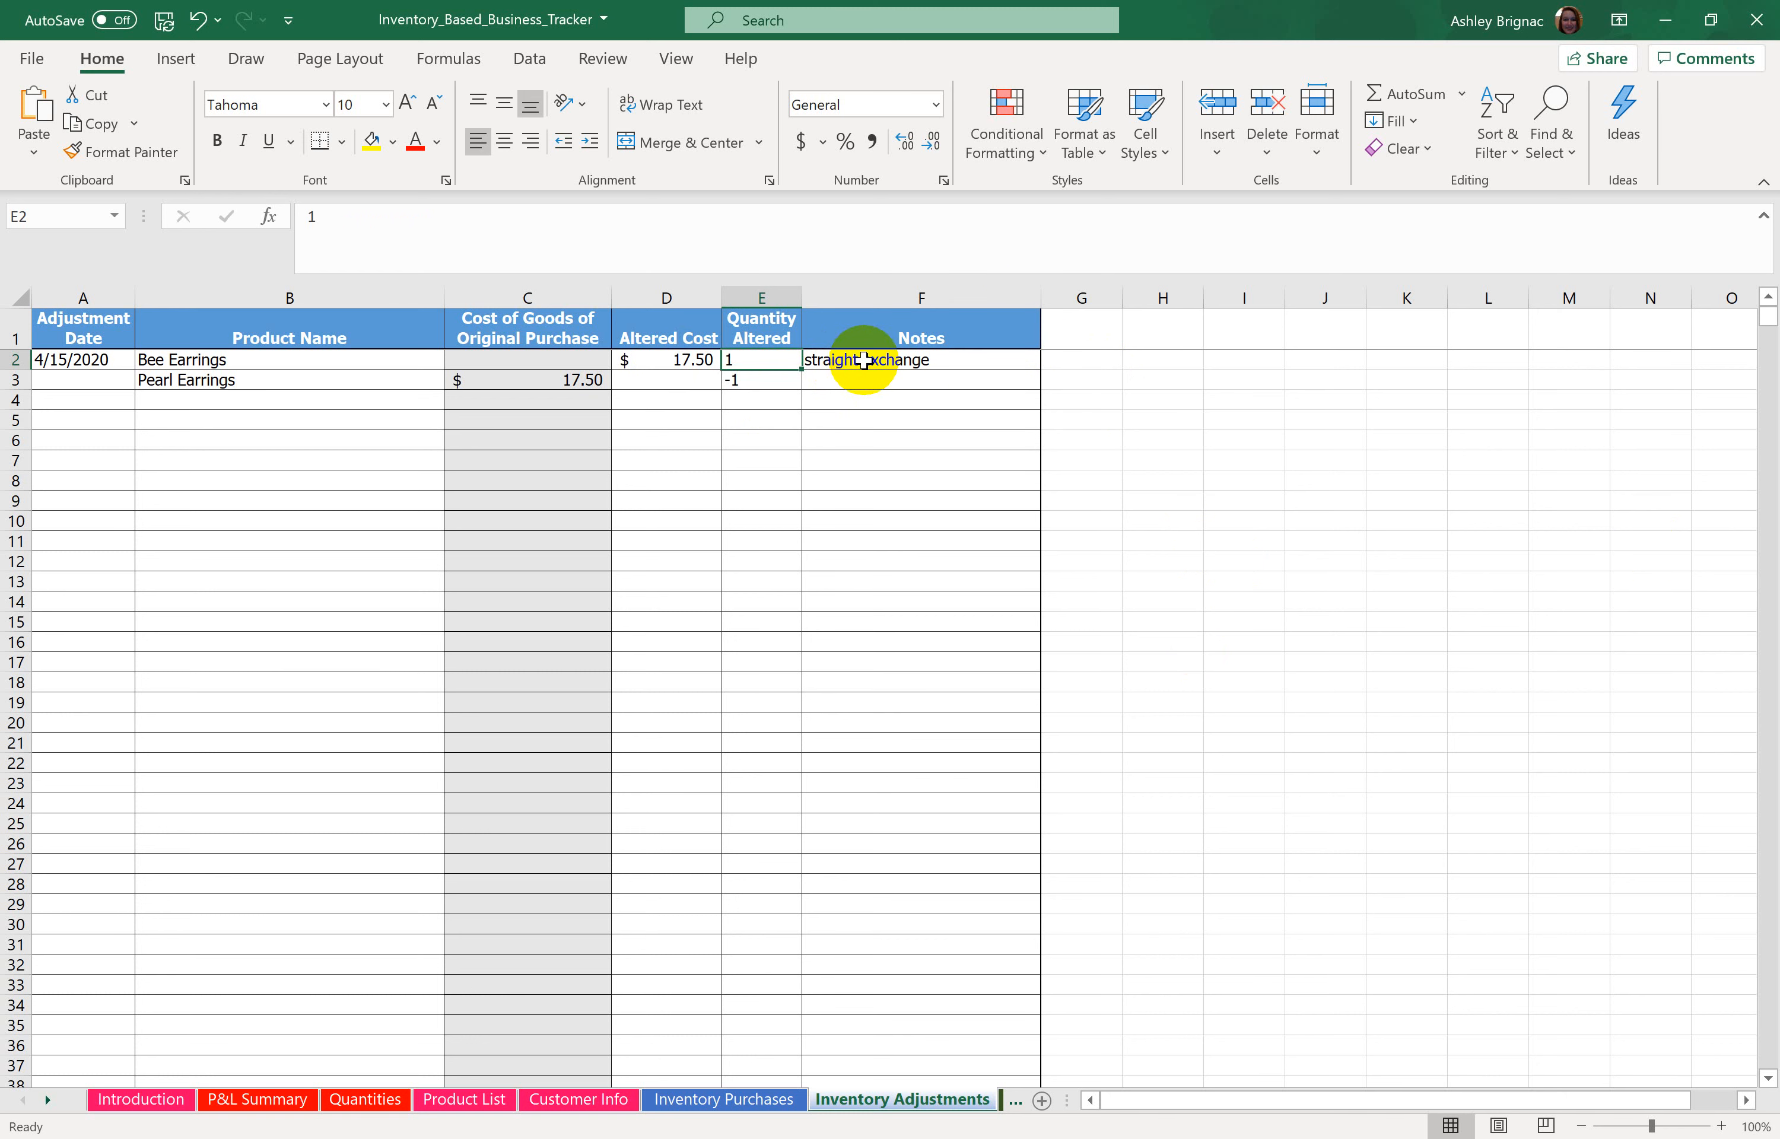
left_click(153, 362)
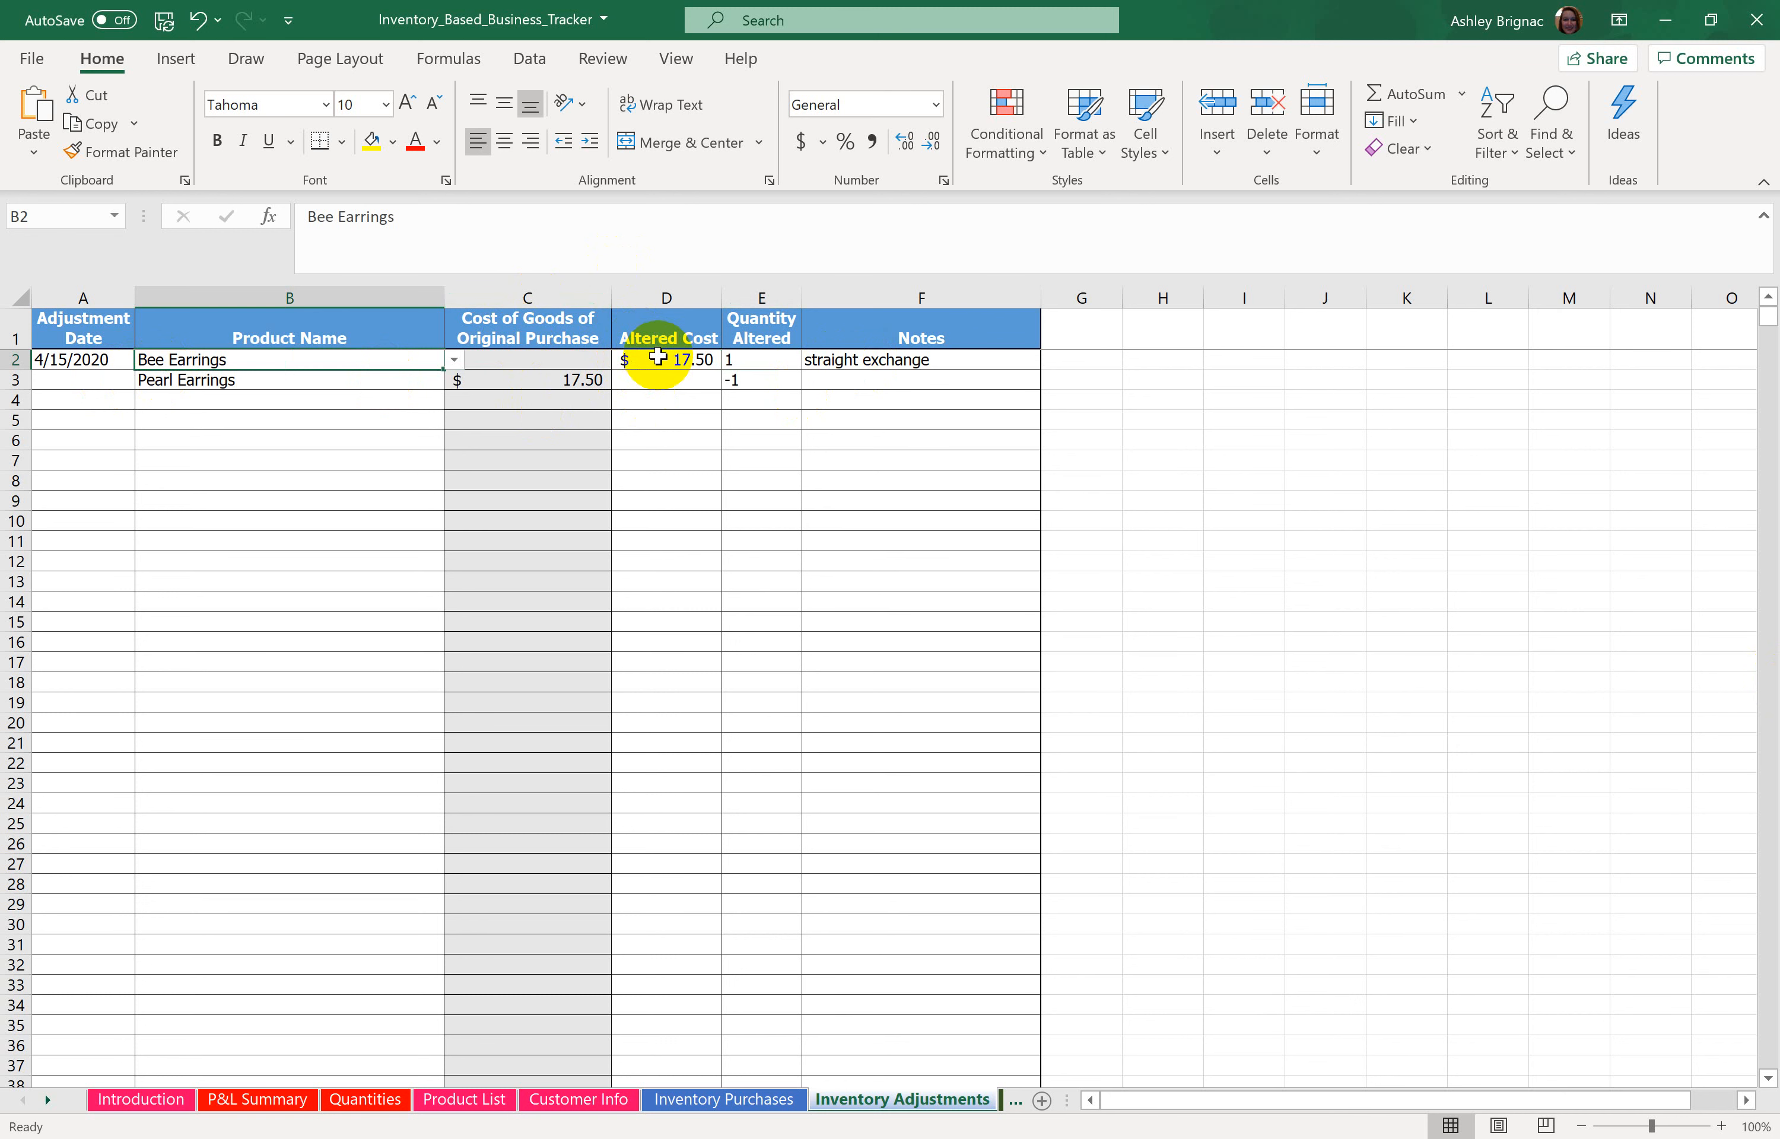
left_click_drag(658, 357, 768, 363)
key("Delete")
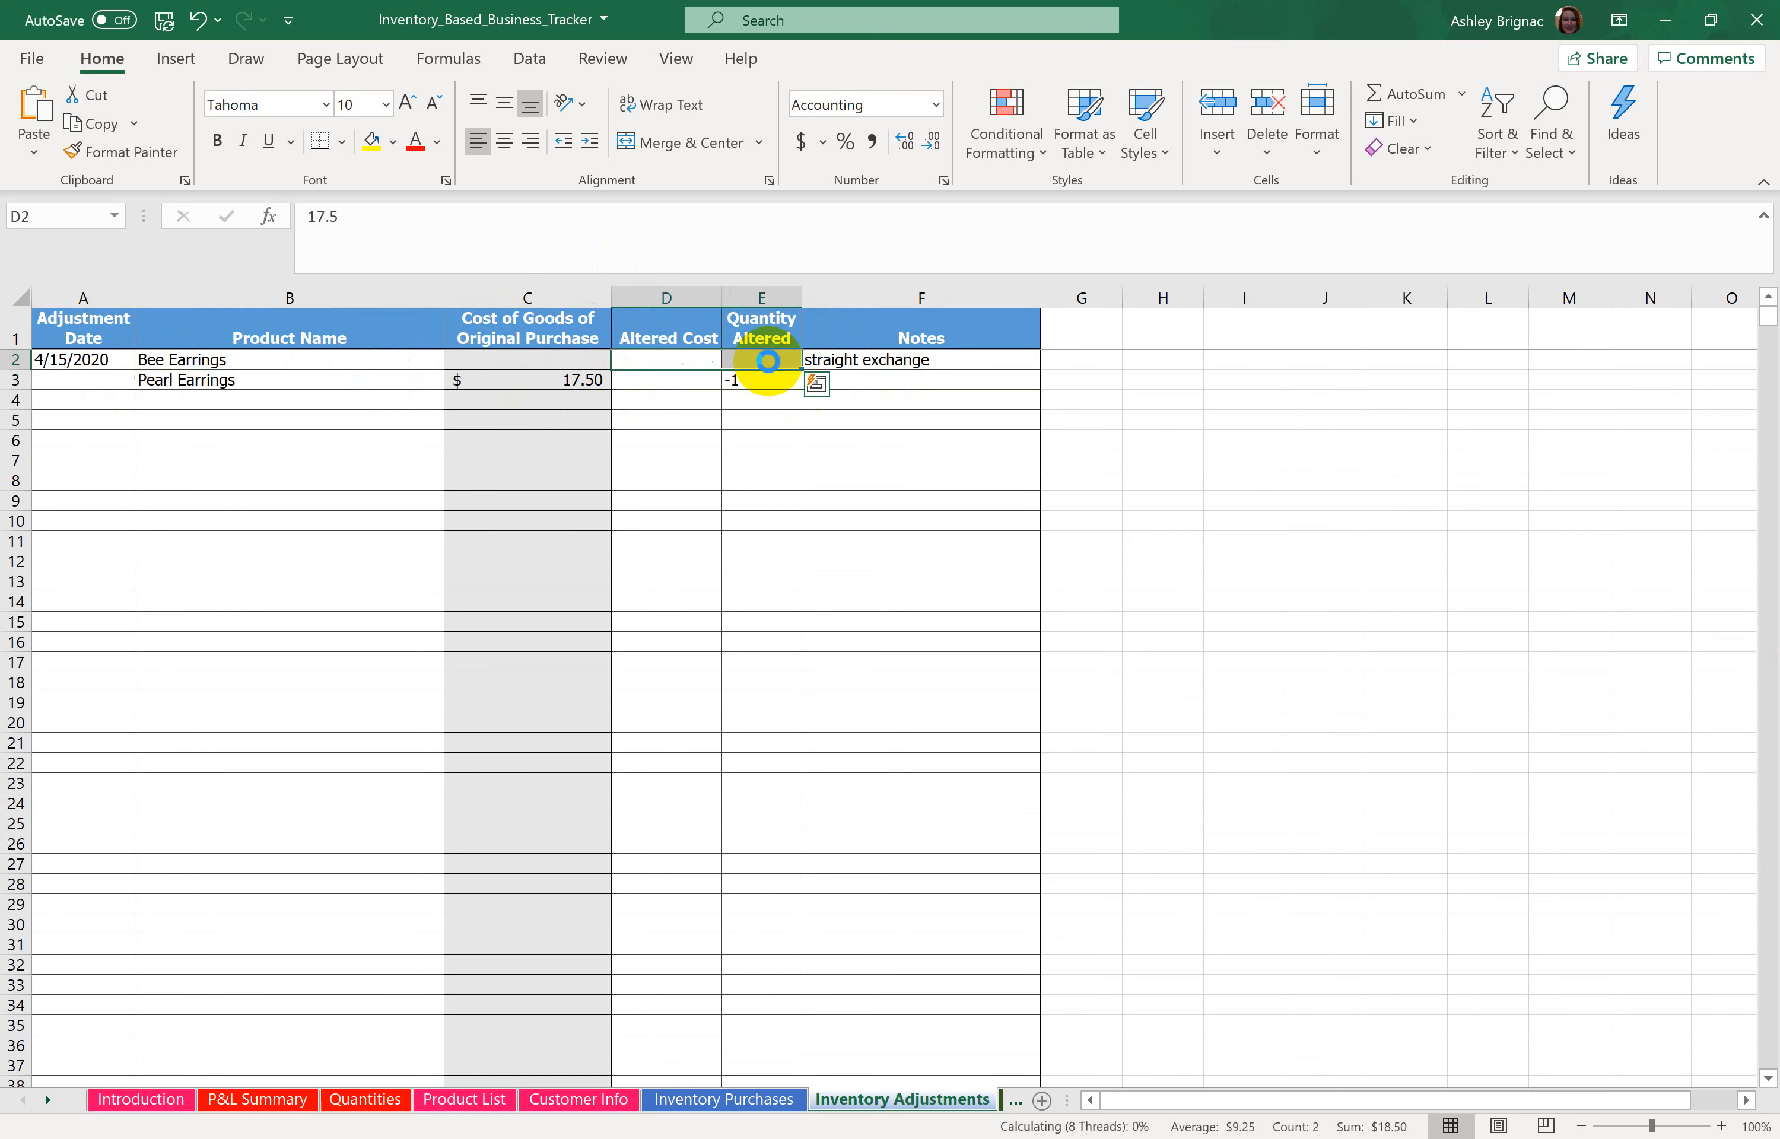
Step: Remove Bee Earrings from the product name cell of the first adjustment row
left_click(322, 384)
left_click(737, 381)
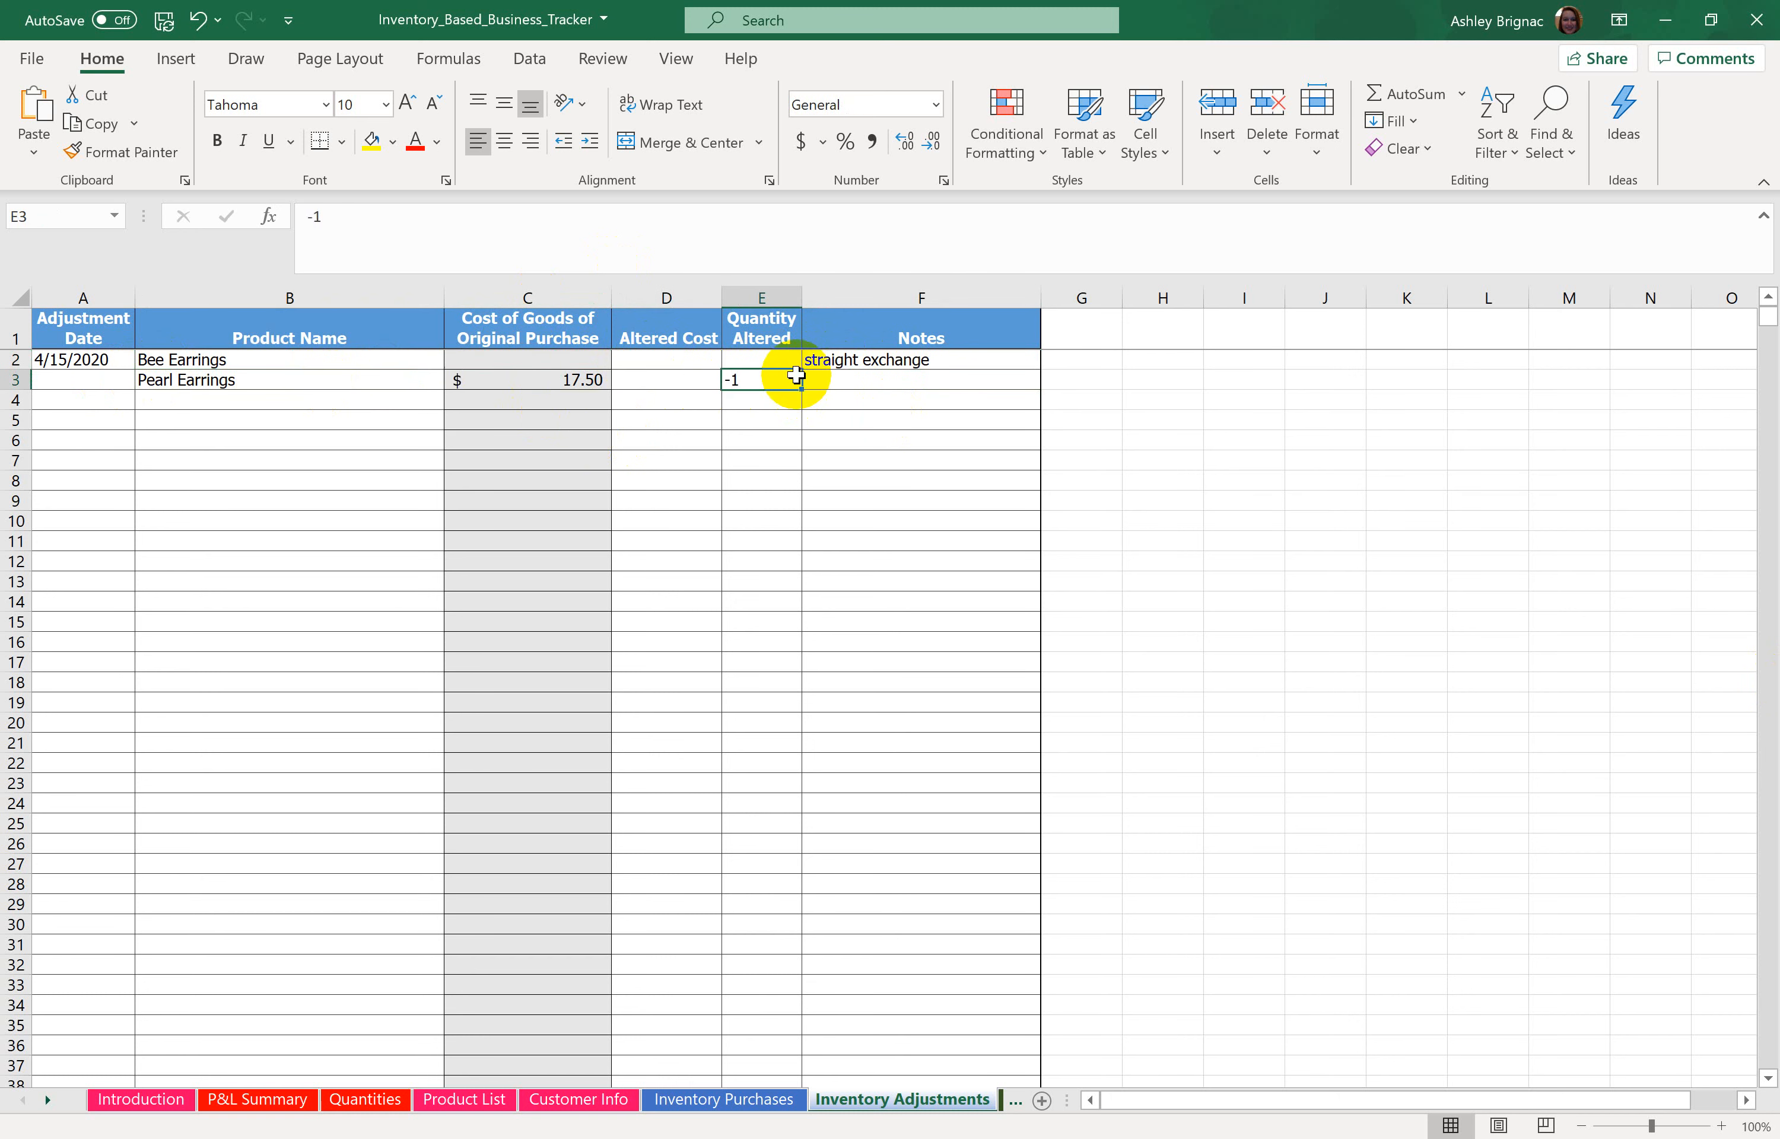
left_click(843, 366)
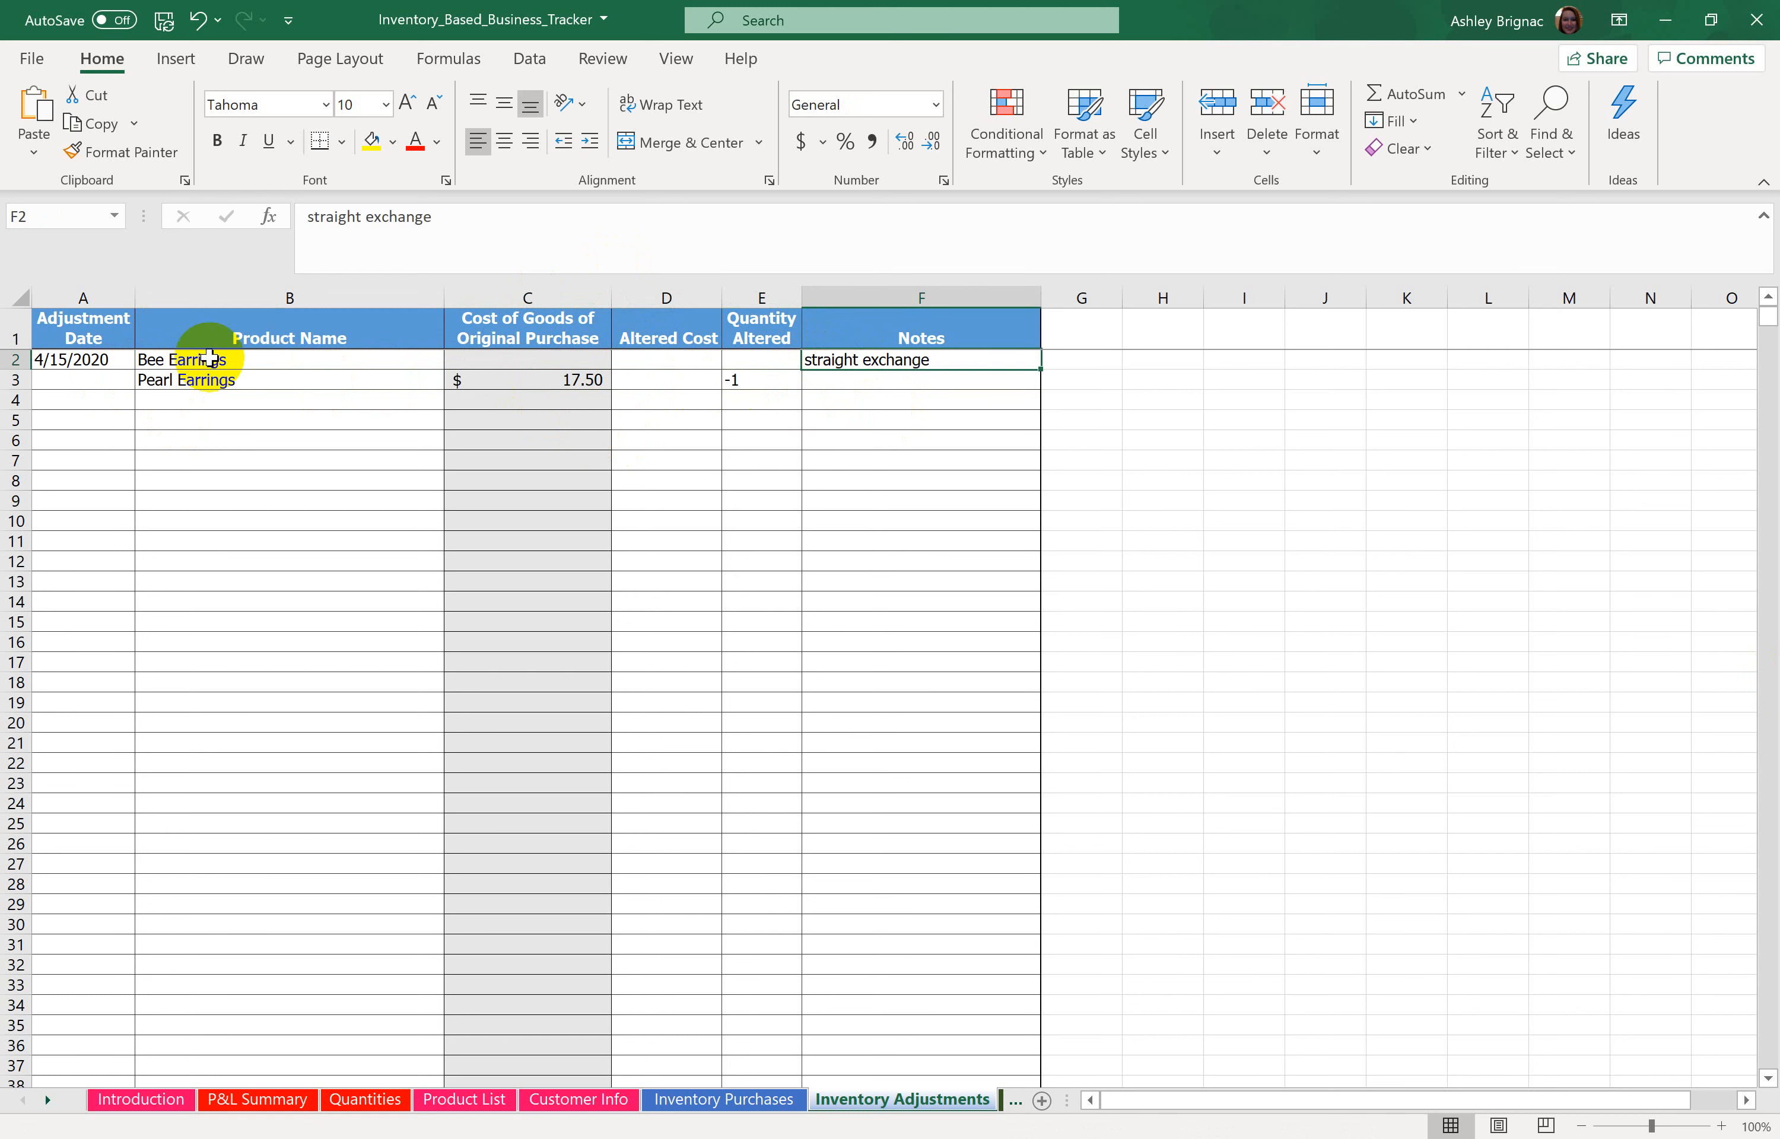
left_click(238, 342)
left_click(244, 364)
key("Delete")
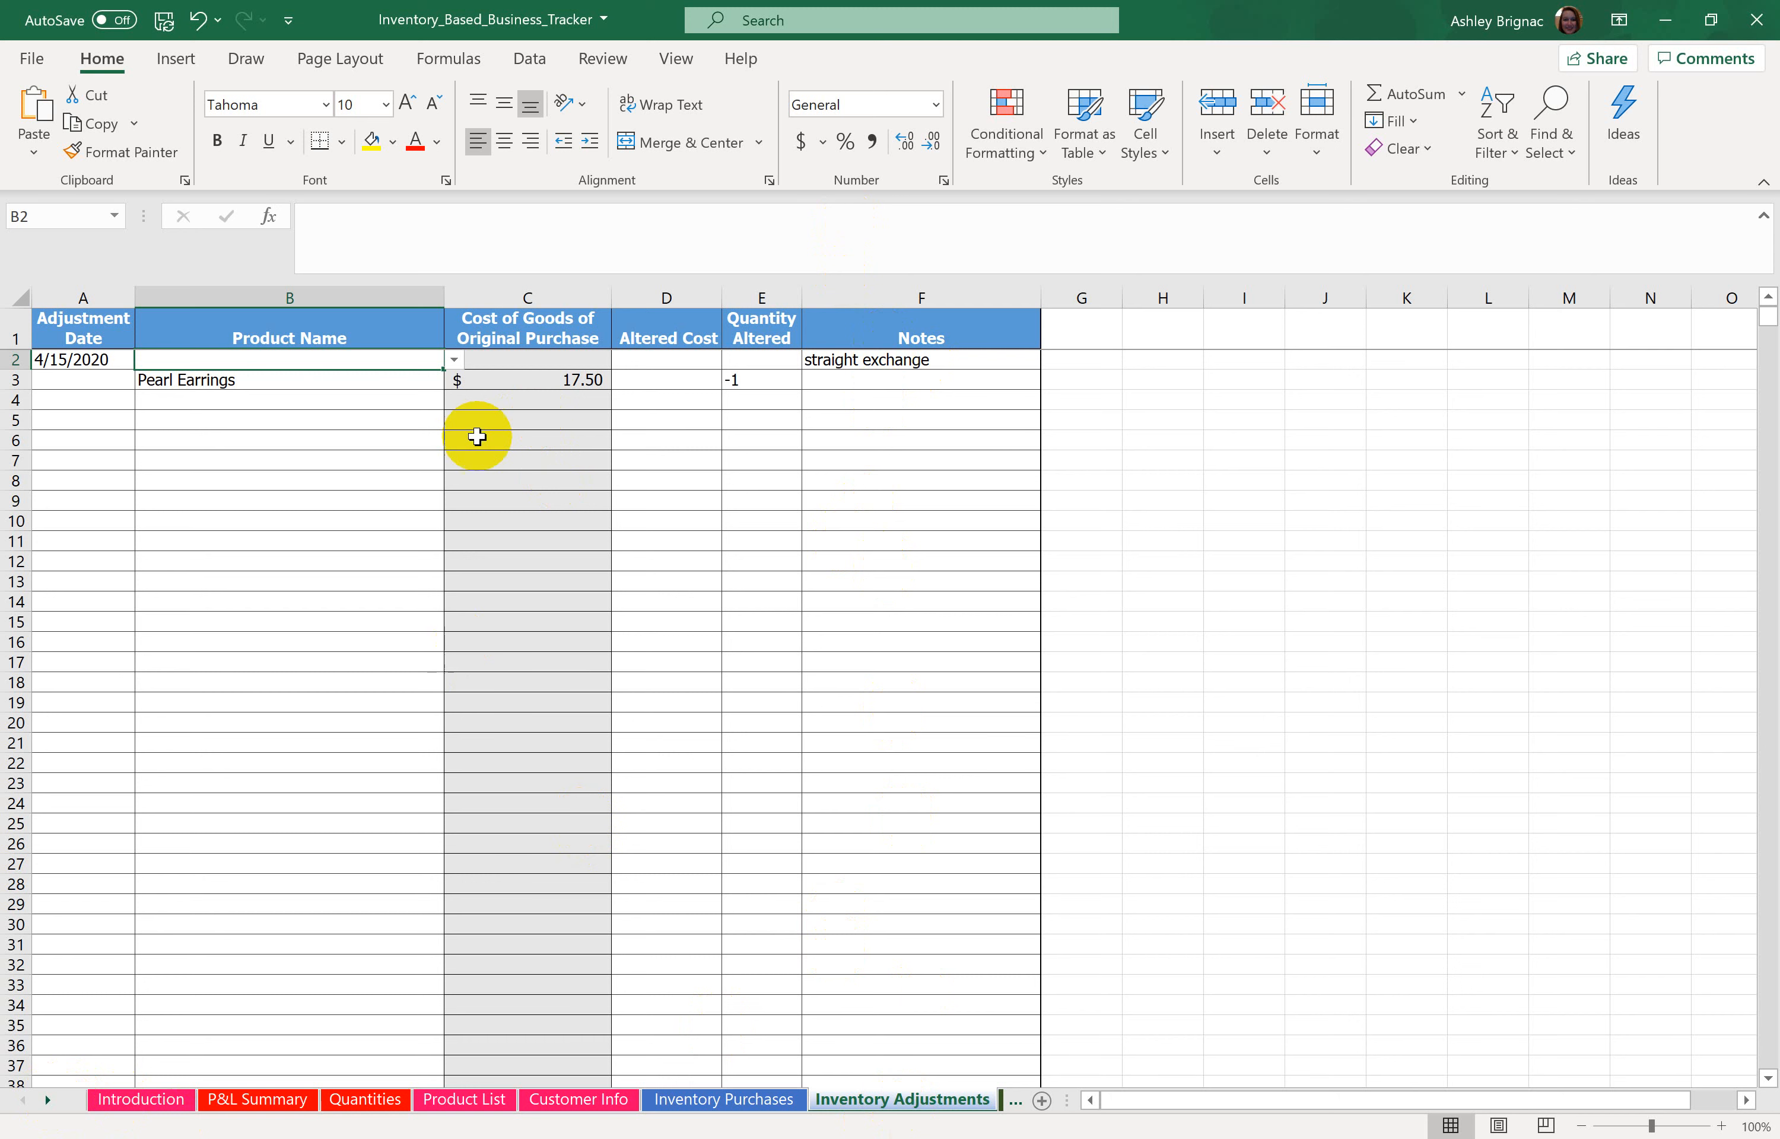
Step: In the first row of the Customer Sales sheet, enter the order date 4/20/2020 and the customer's name
left_click(780, 1105)
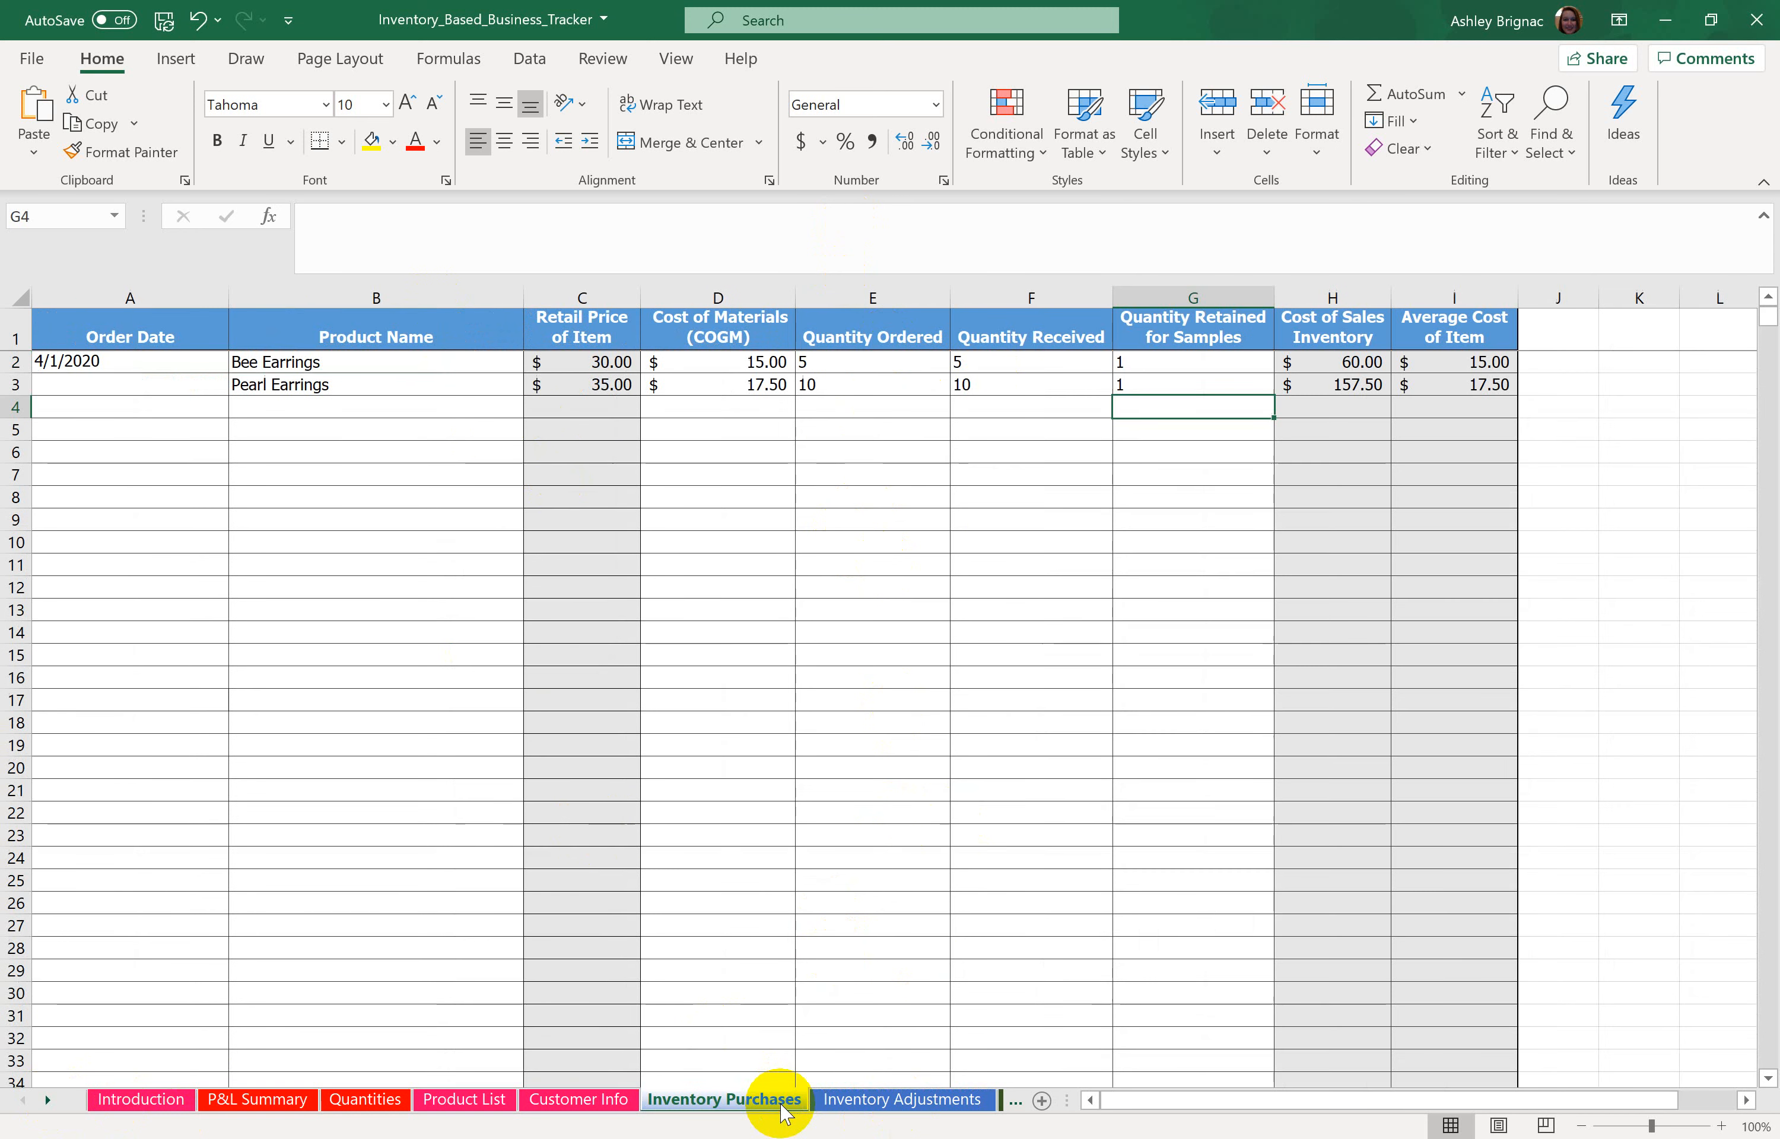
left_click(47, 1100)
left_click(47, 1100)
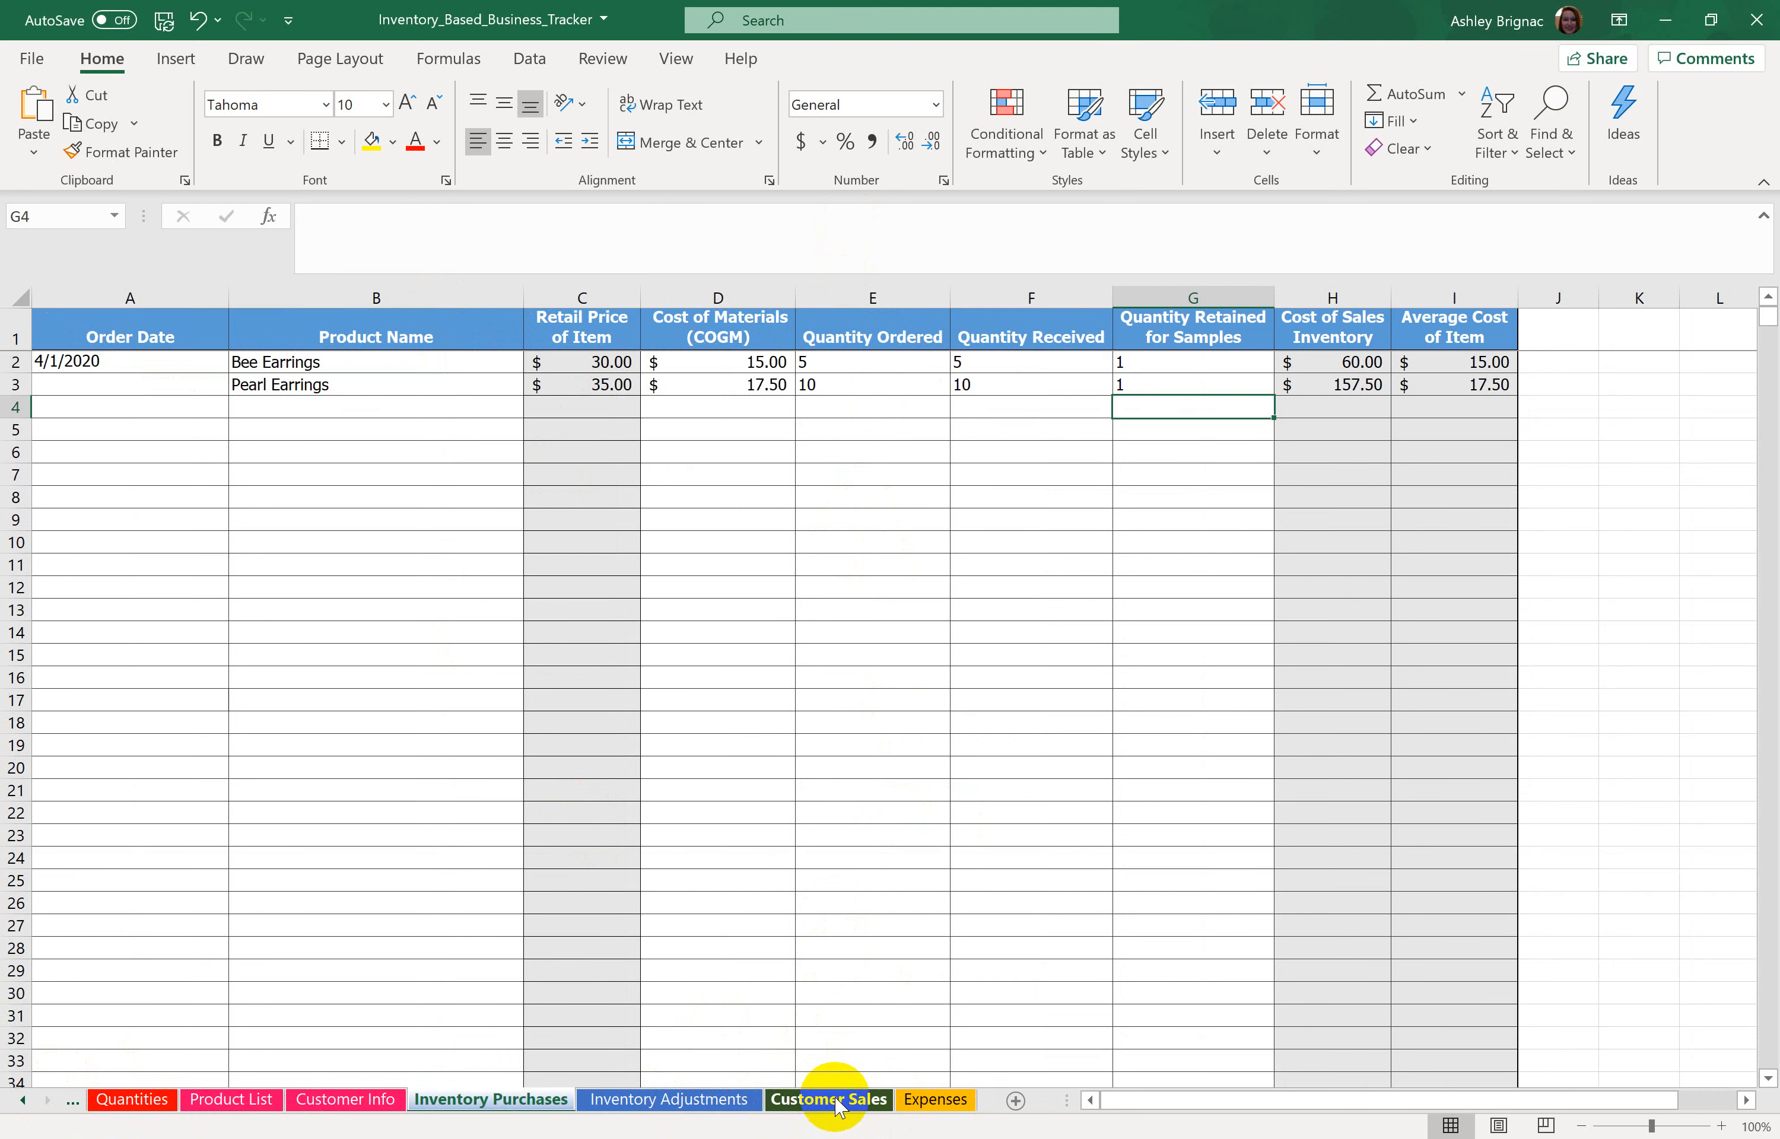
left_click(677, 1102)
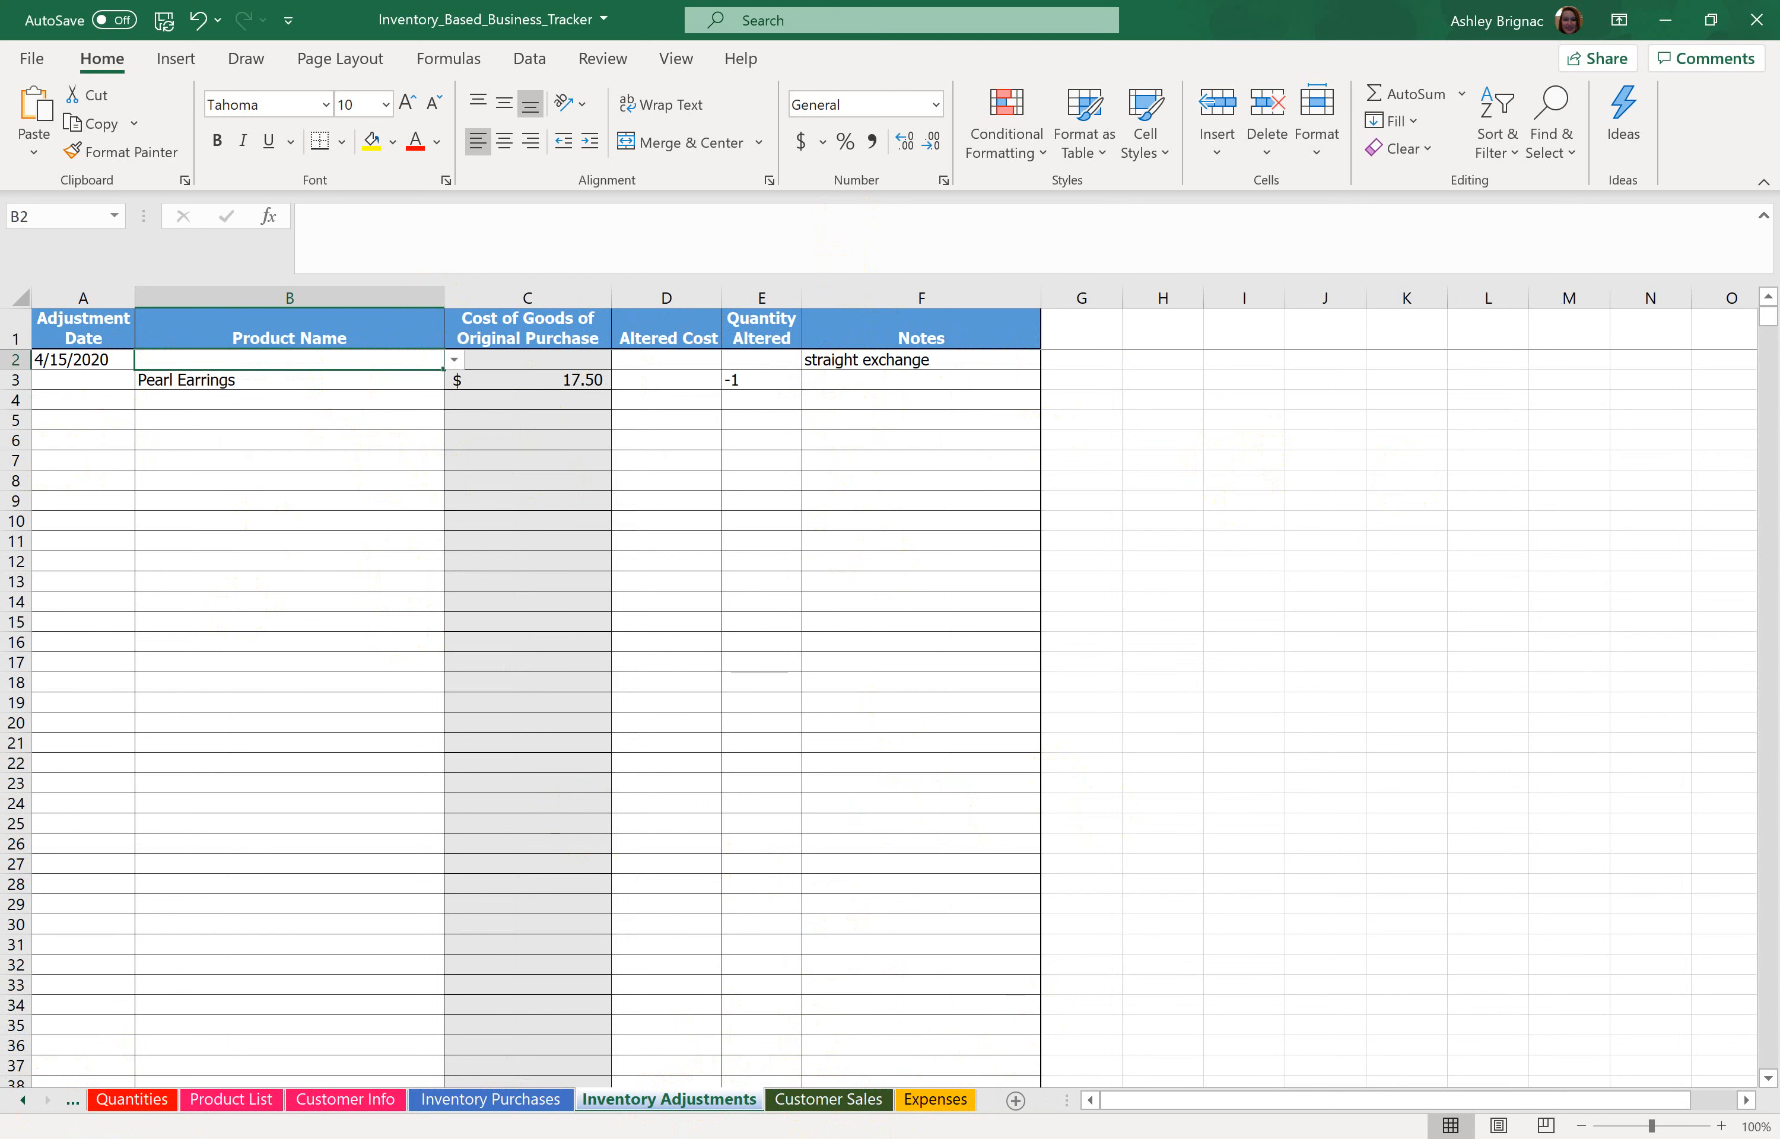
left_click(884, 1109)
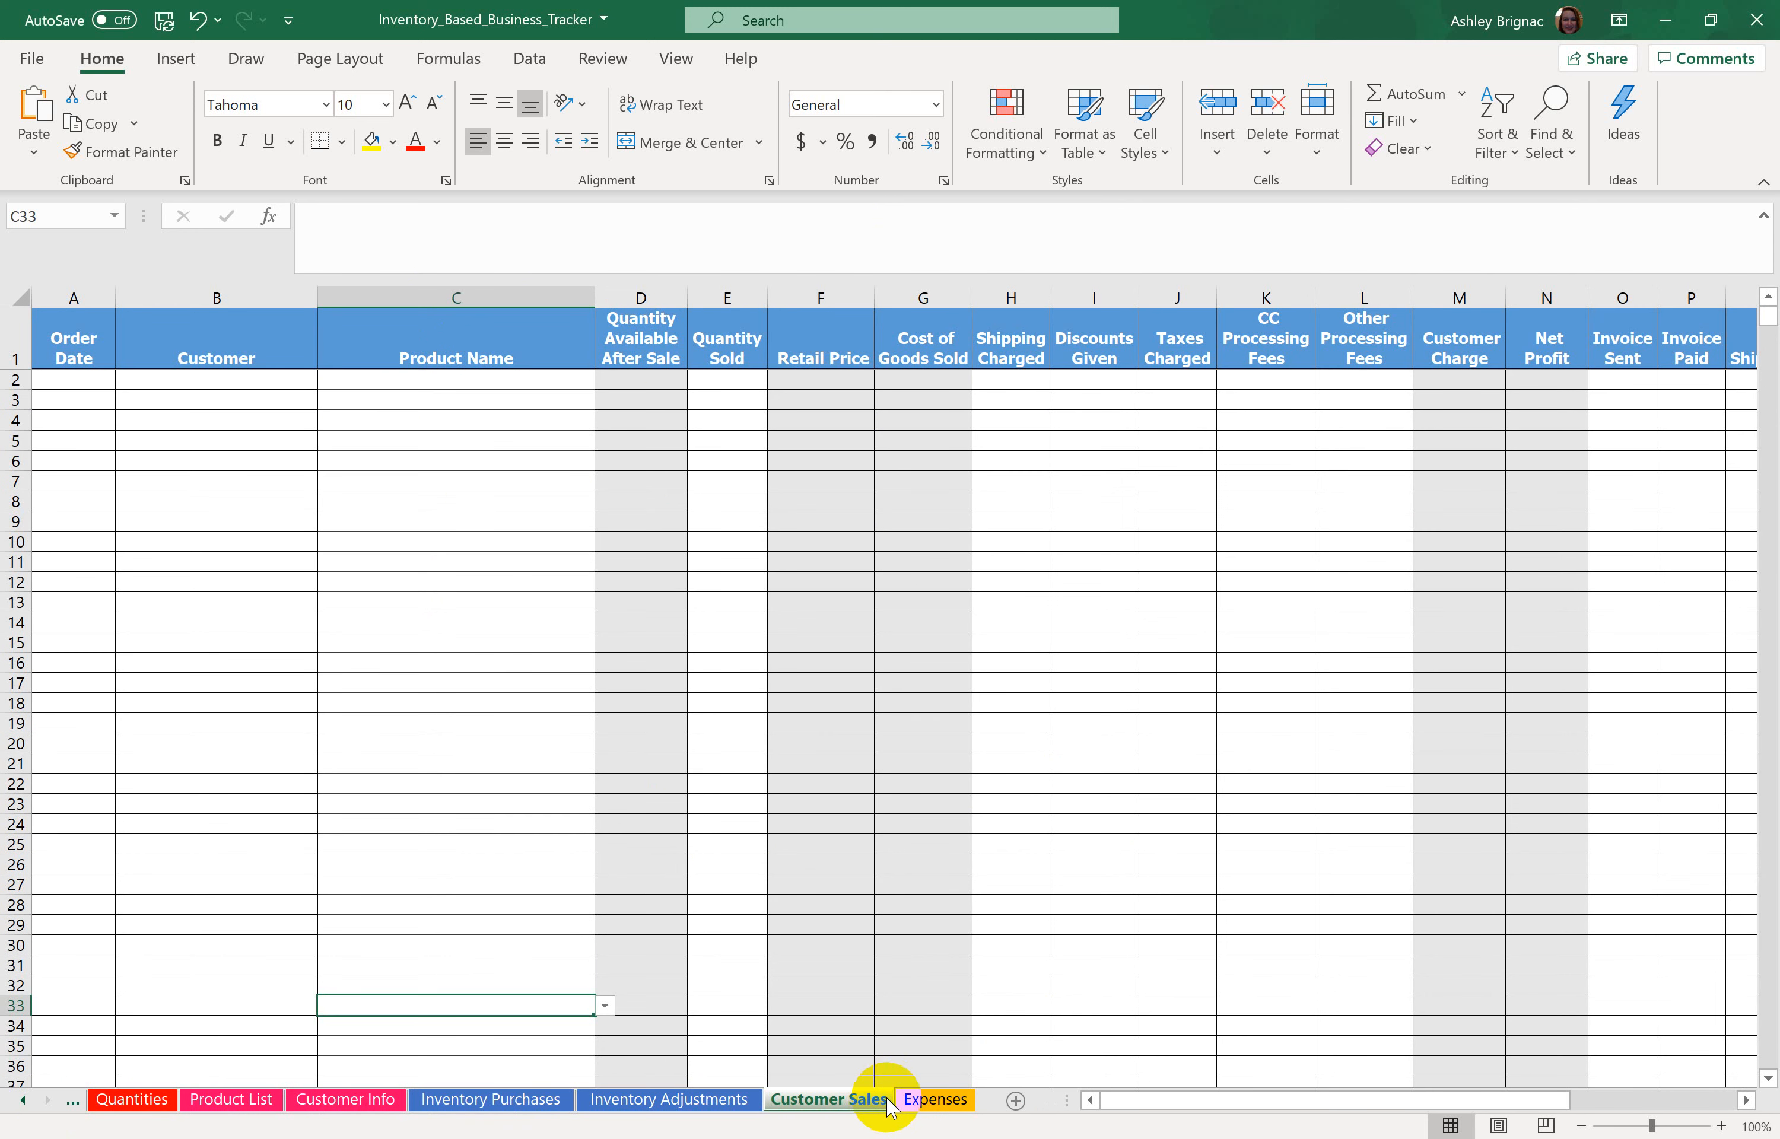
left_click(1039, 1042)
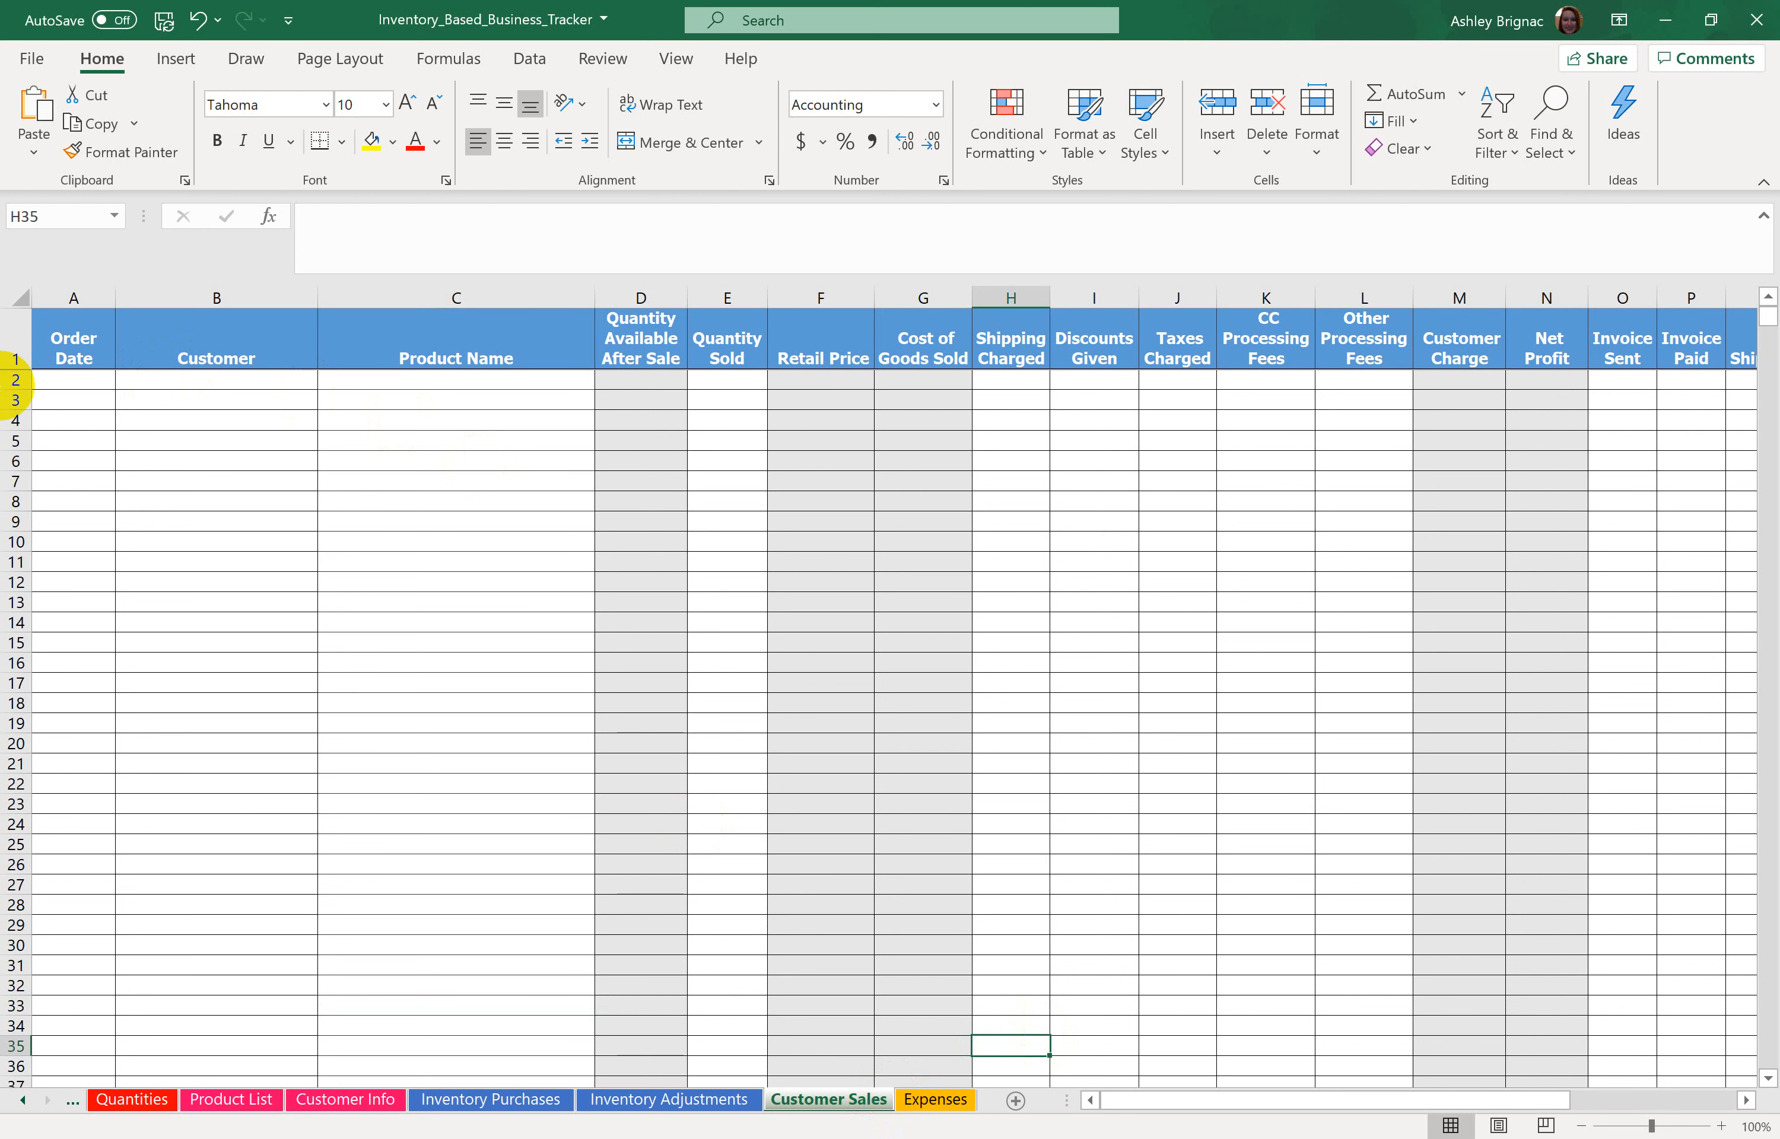
left_click(63, 377)
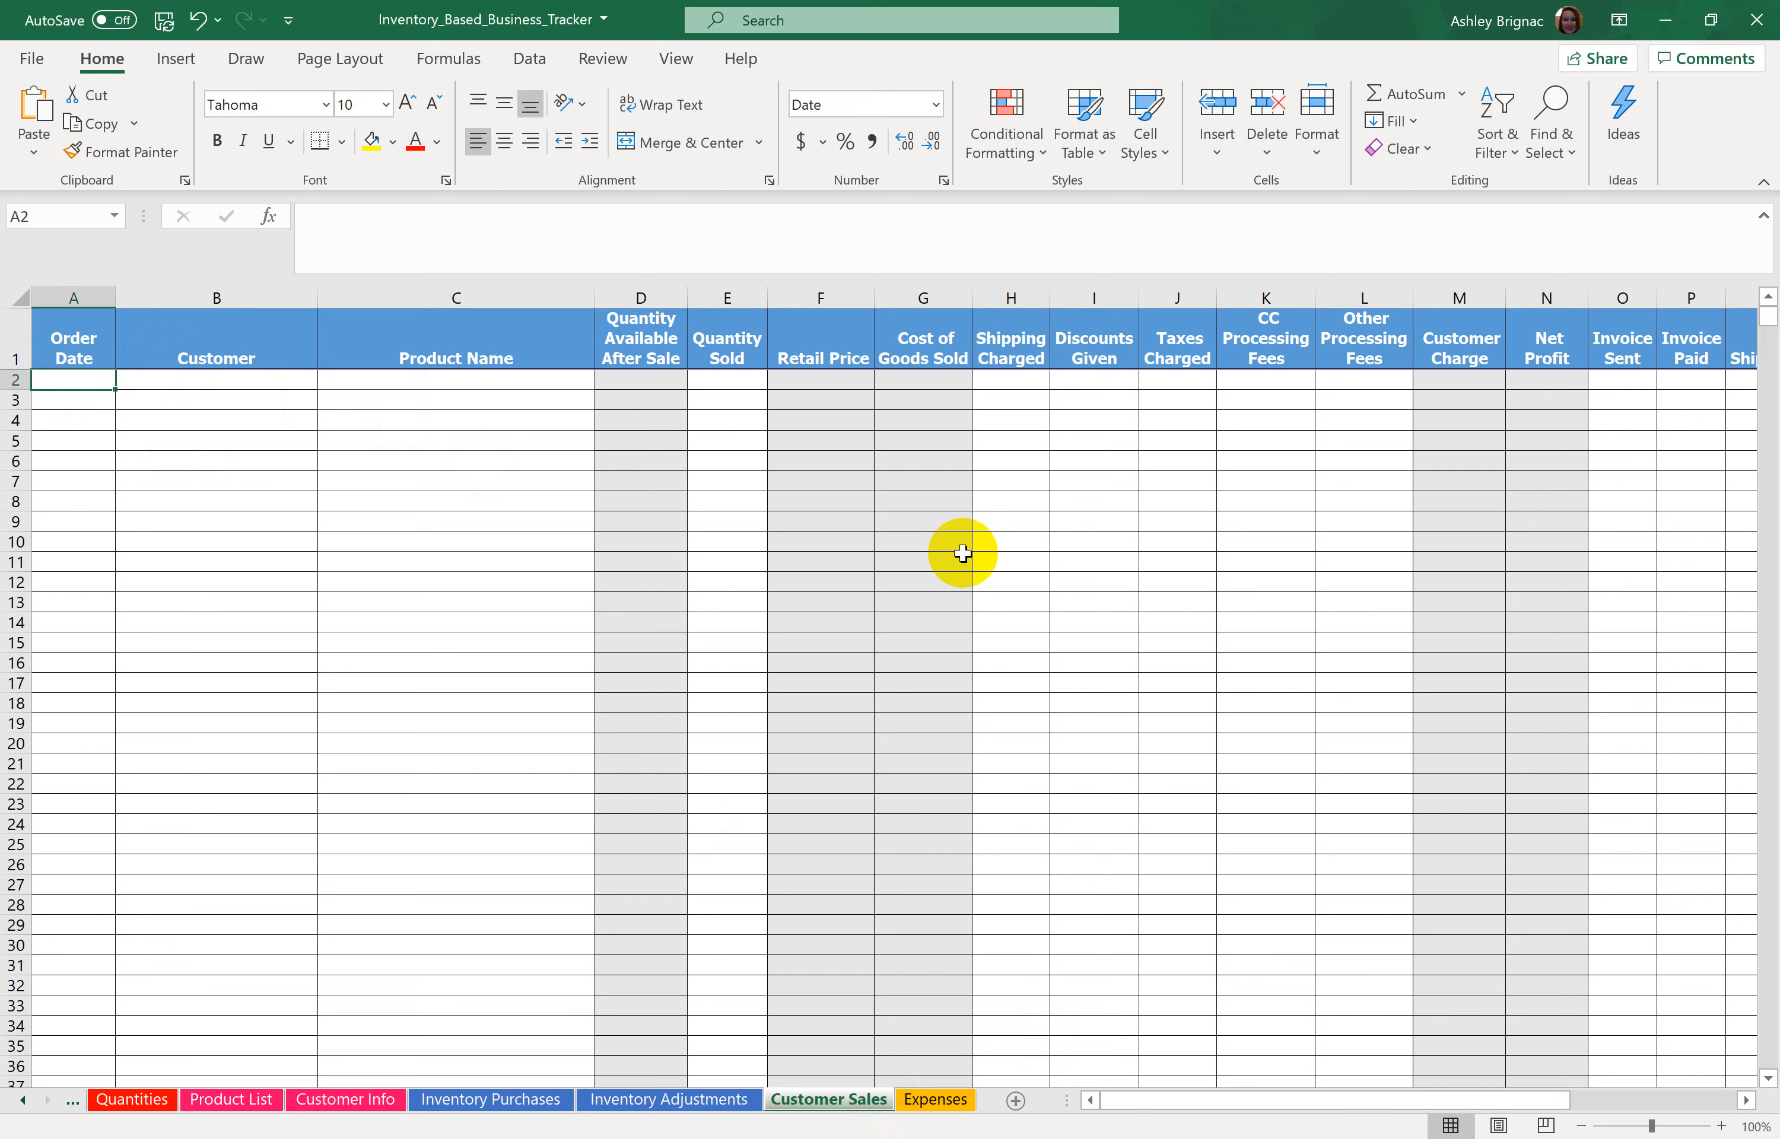
type("4/20/2020")
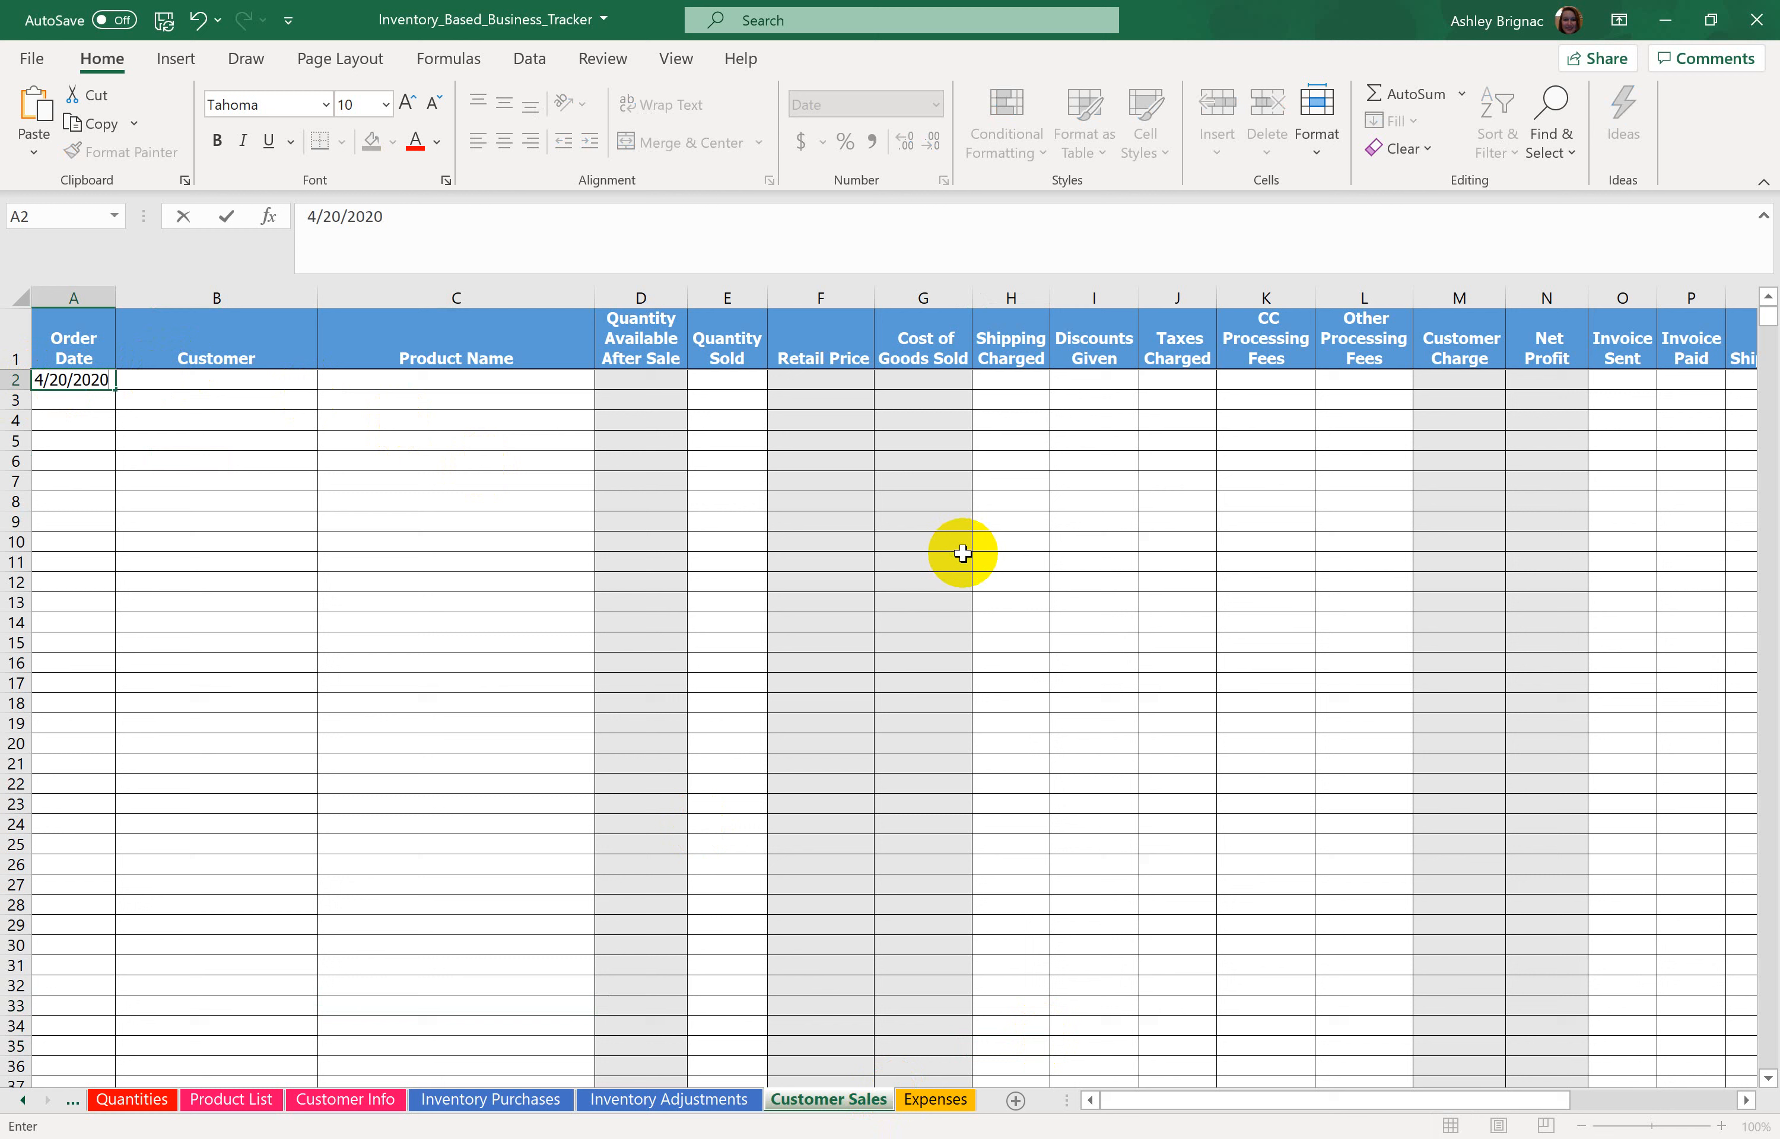
key("Tab")
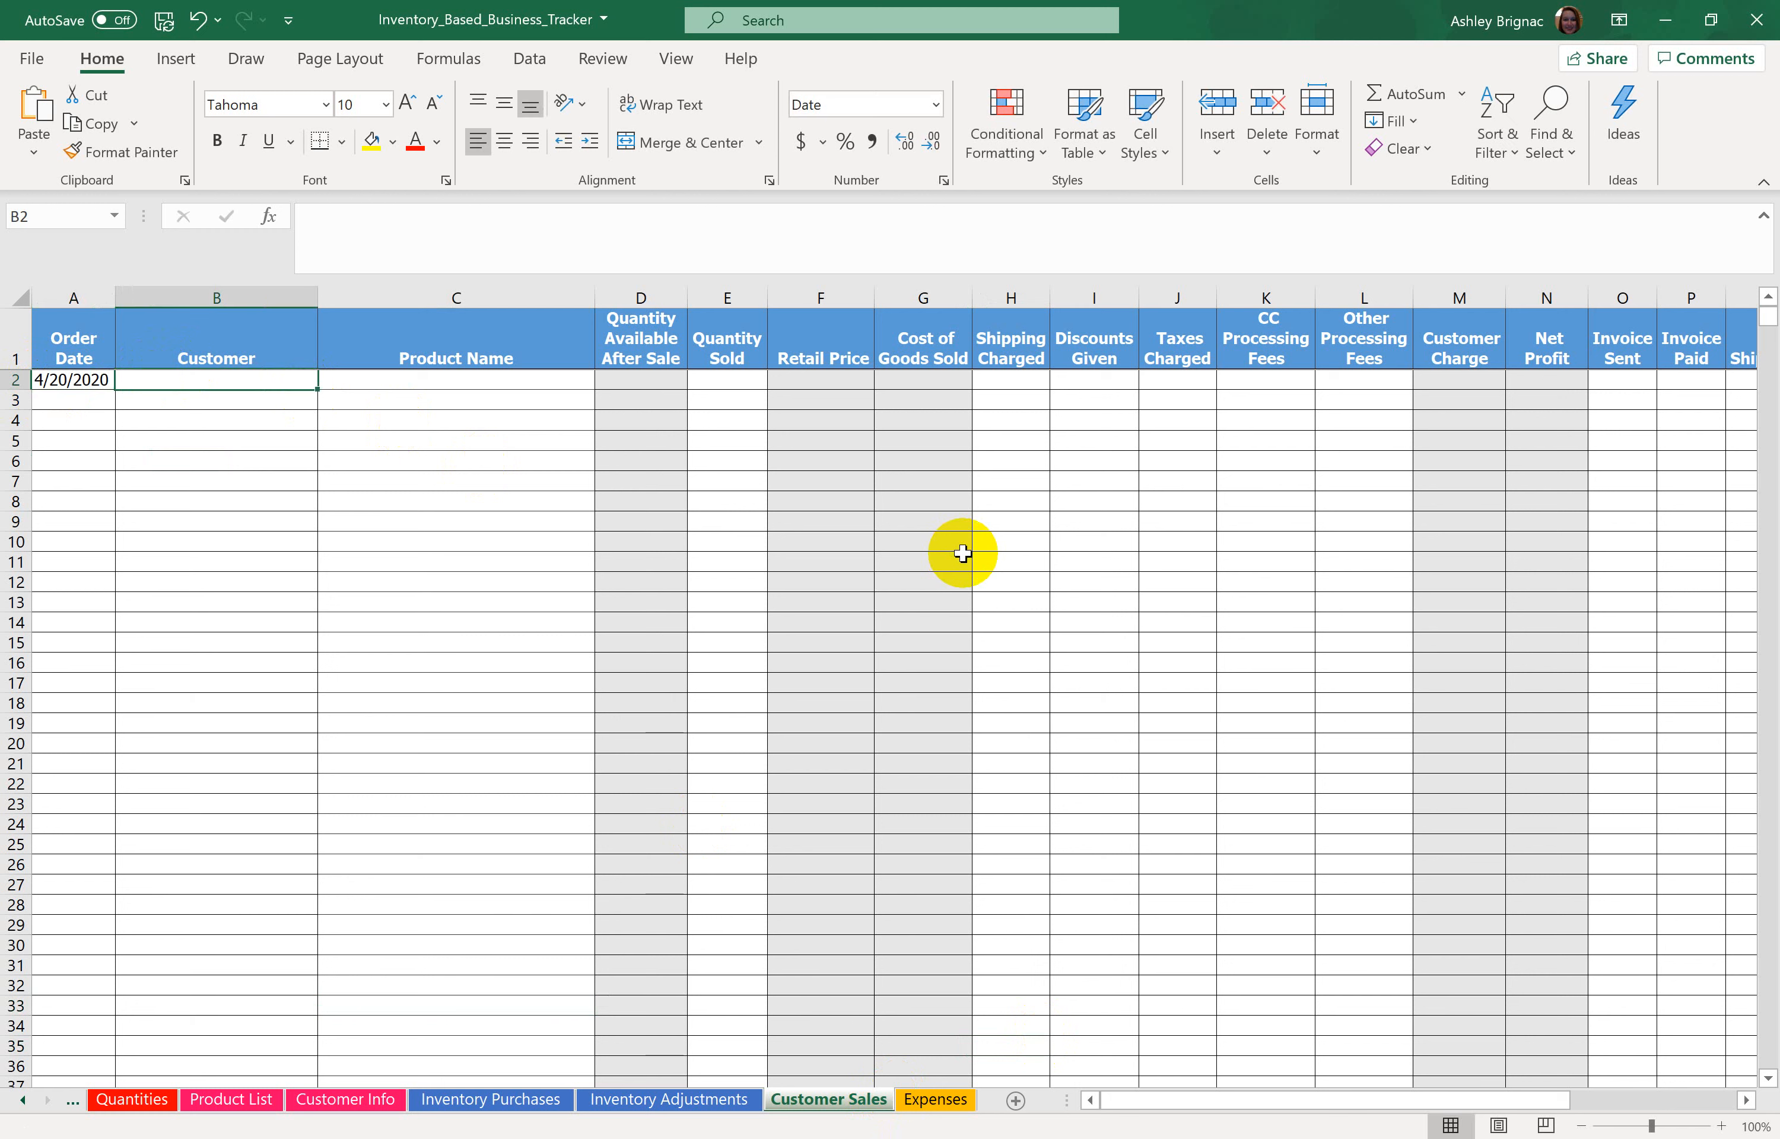
type("Minnie Mouse")
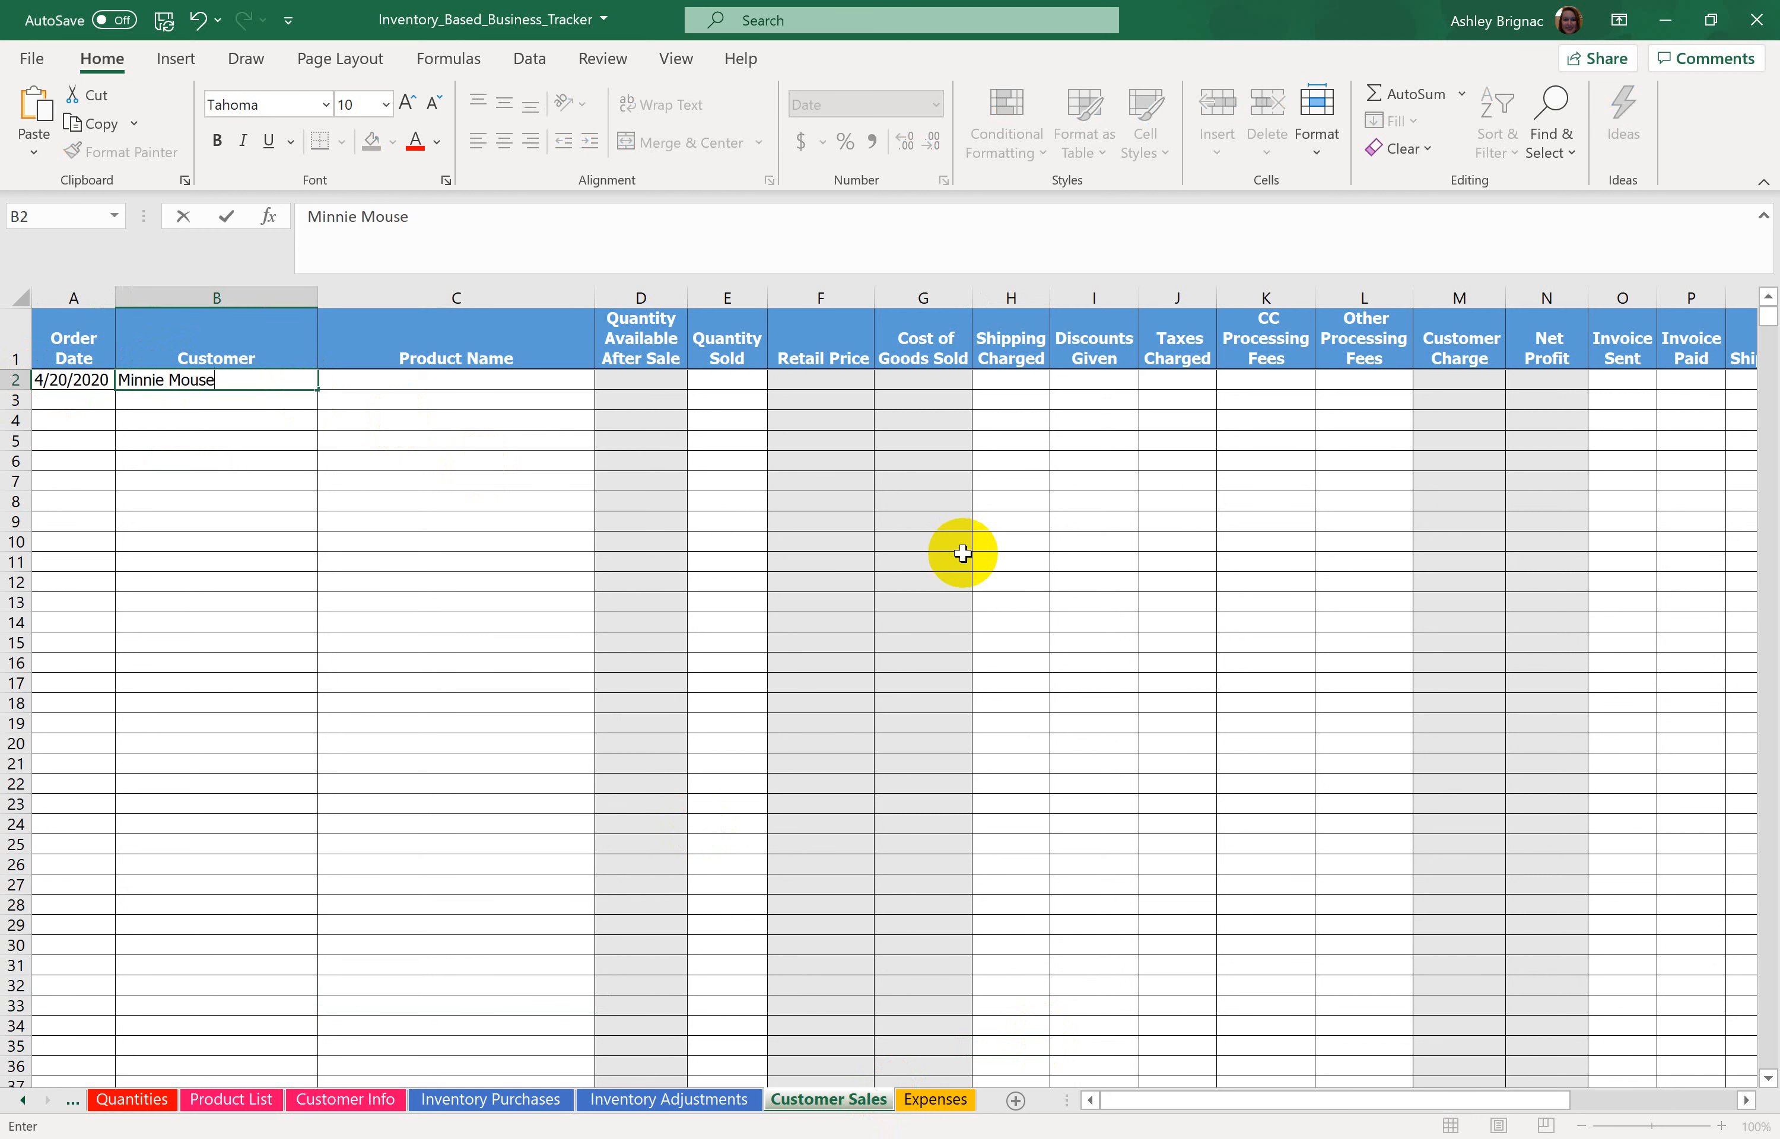
key("Tab")
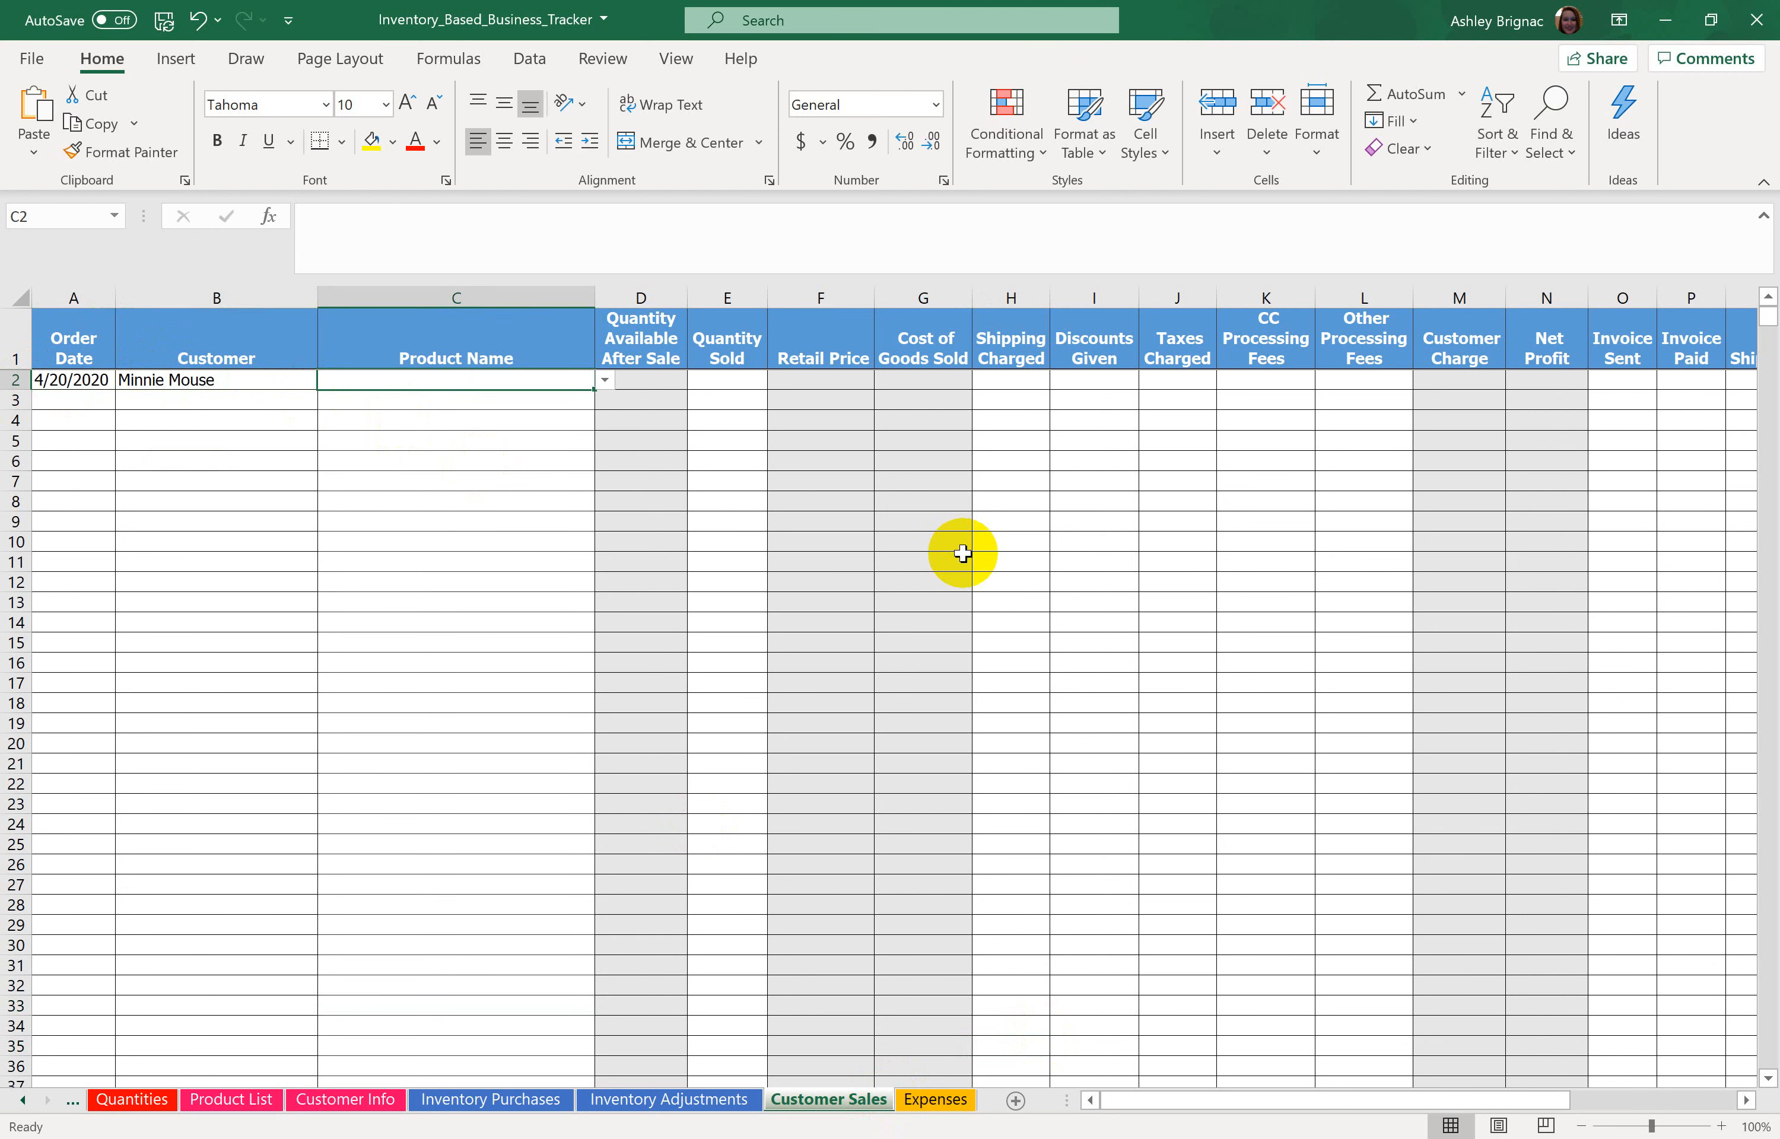
Step: Choose Pearl Earrings as the product of the first customer sale and set the quantity sold to 2
left_click(604, 380)
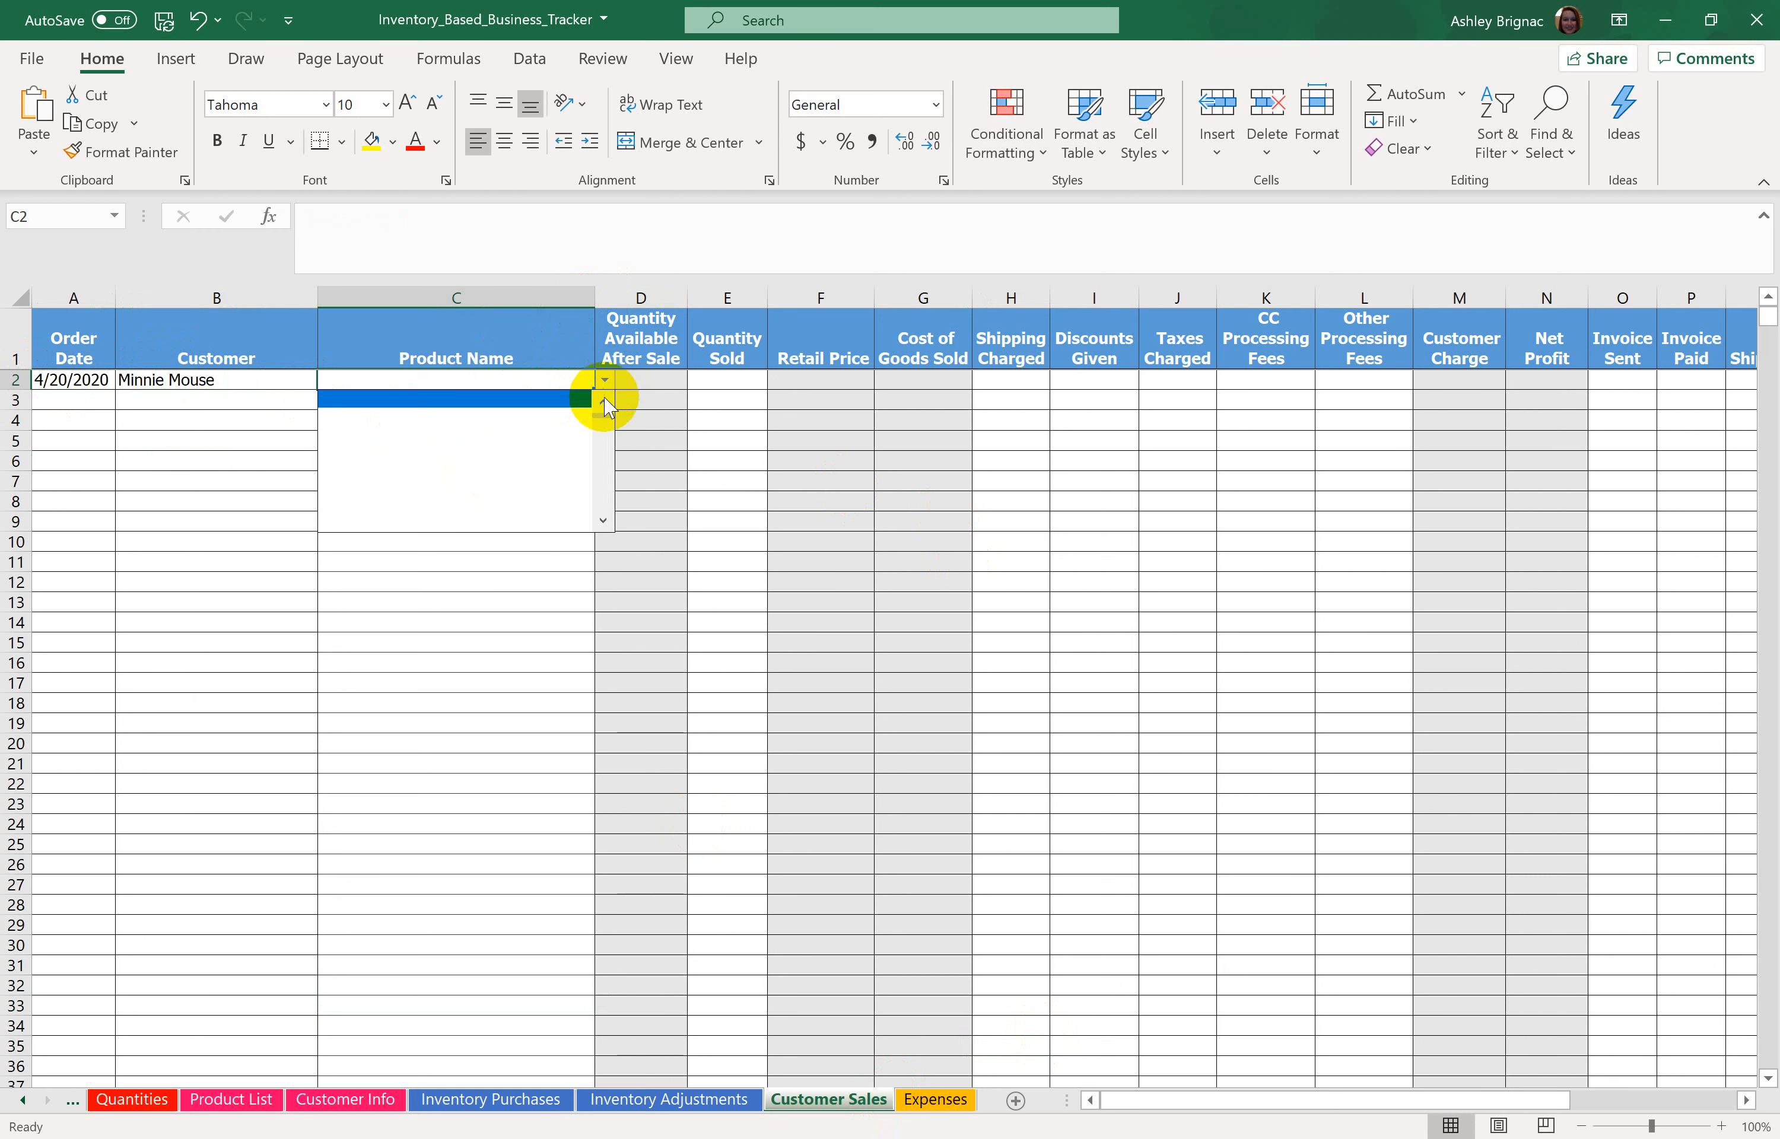
left_click(540, 419)
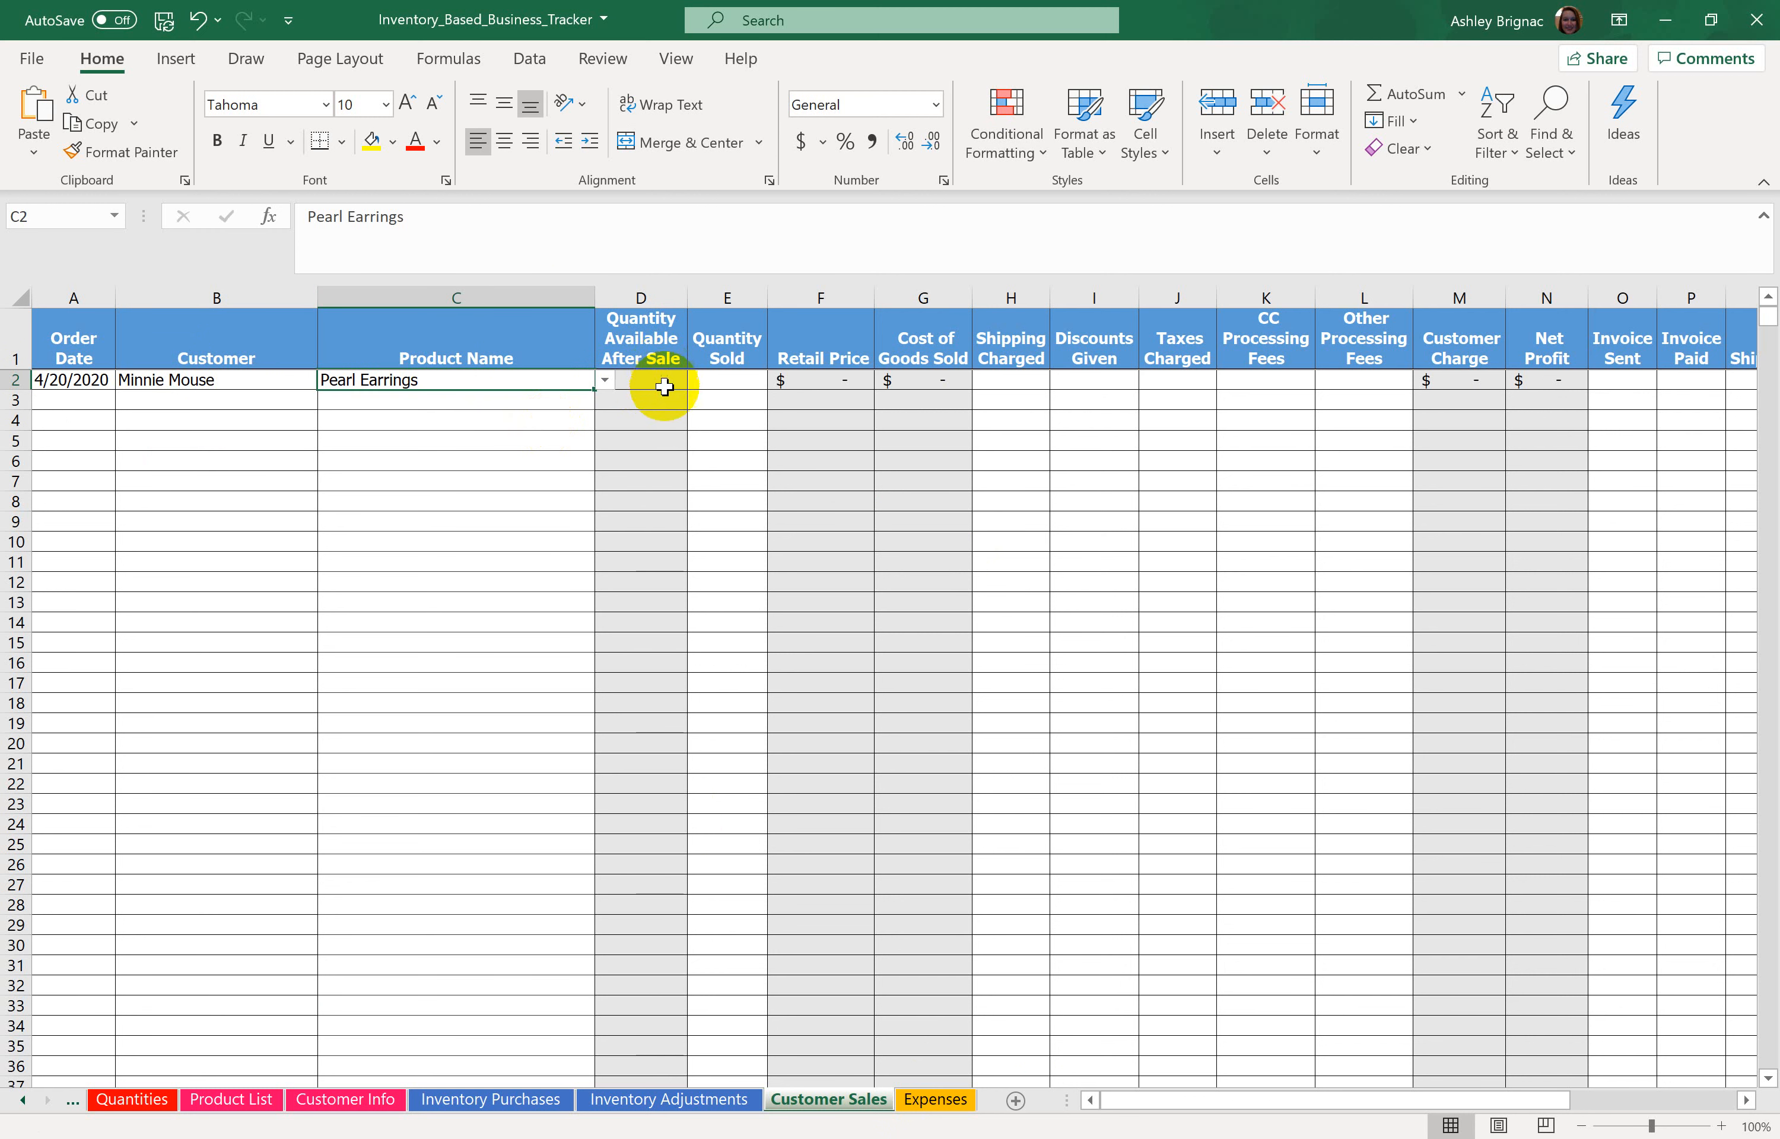
left_click(724, 381)
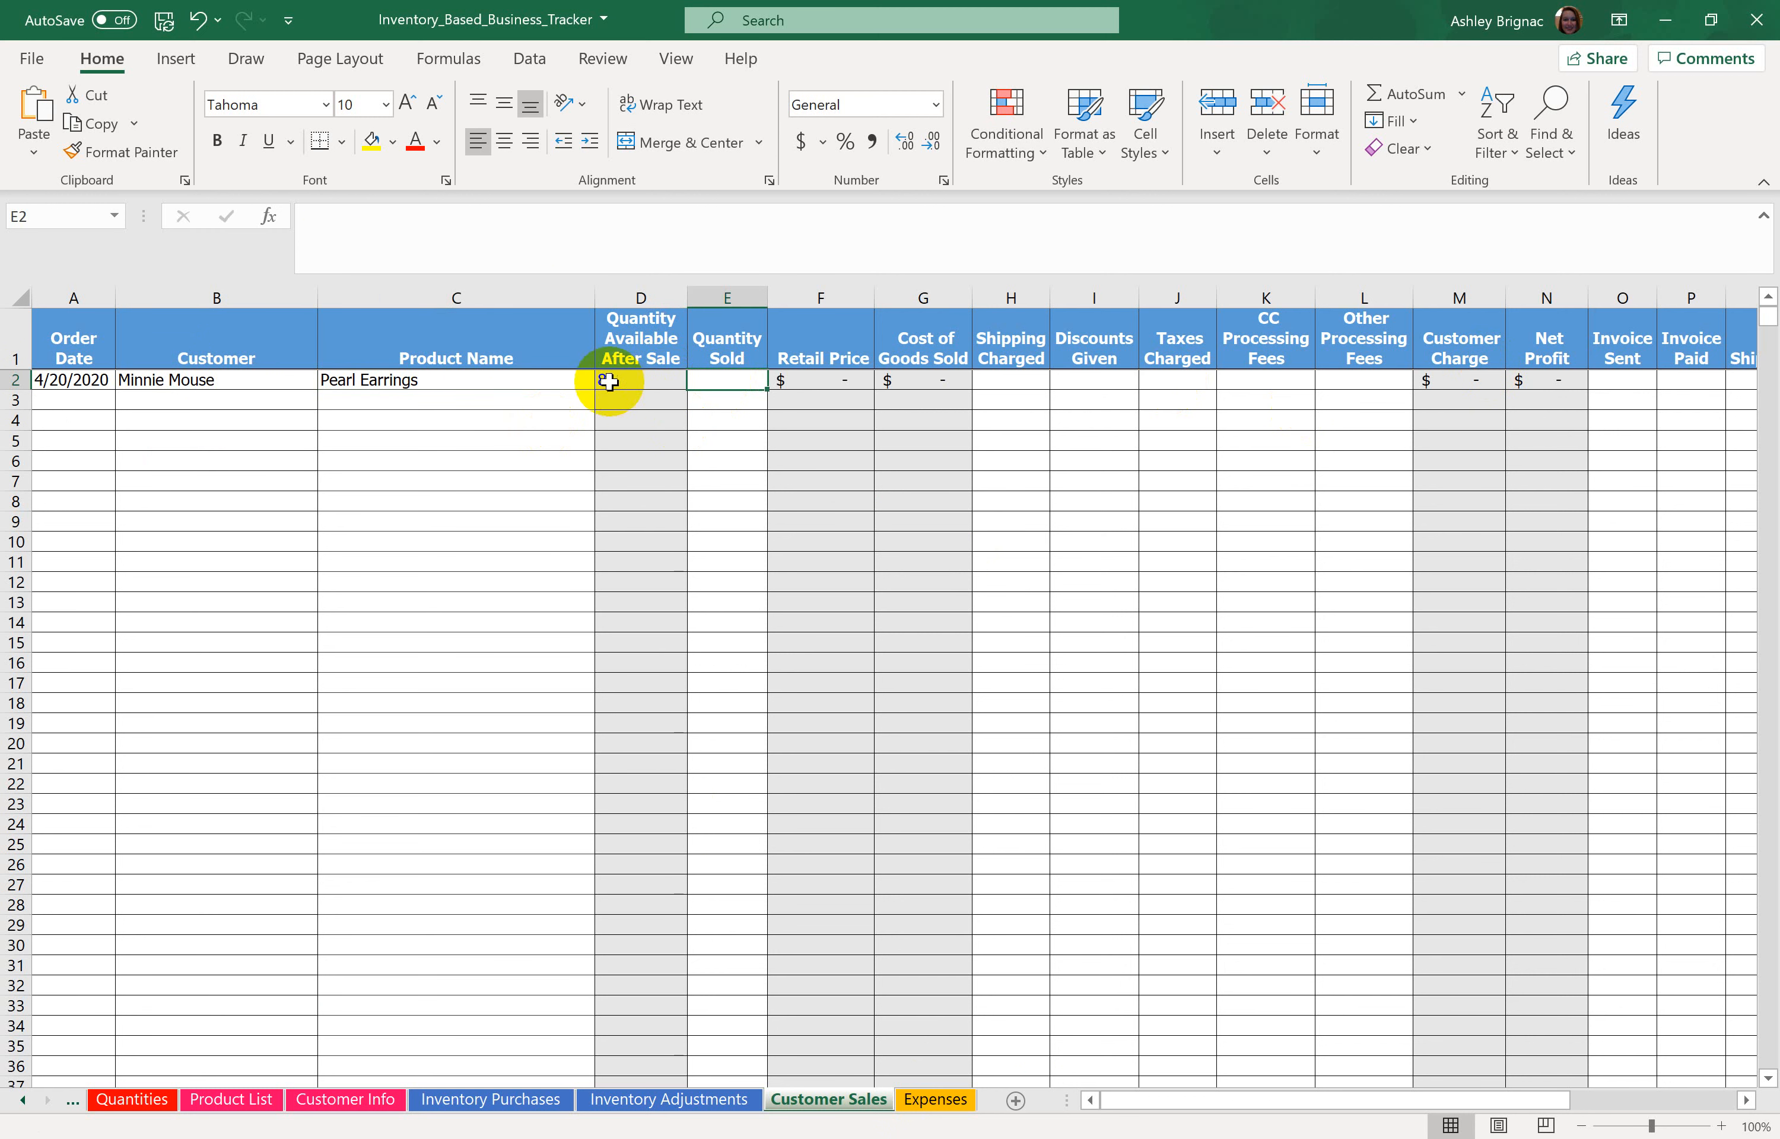
left_click(698, 1100)
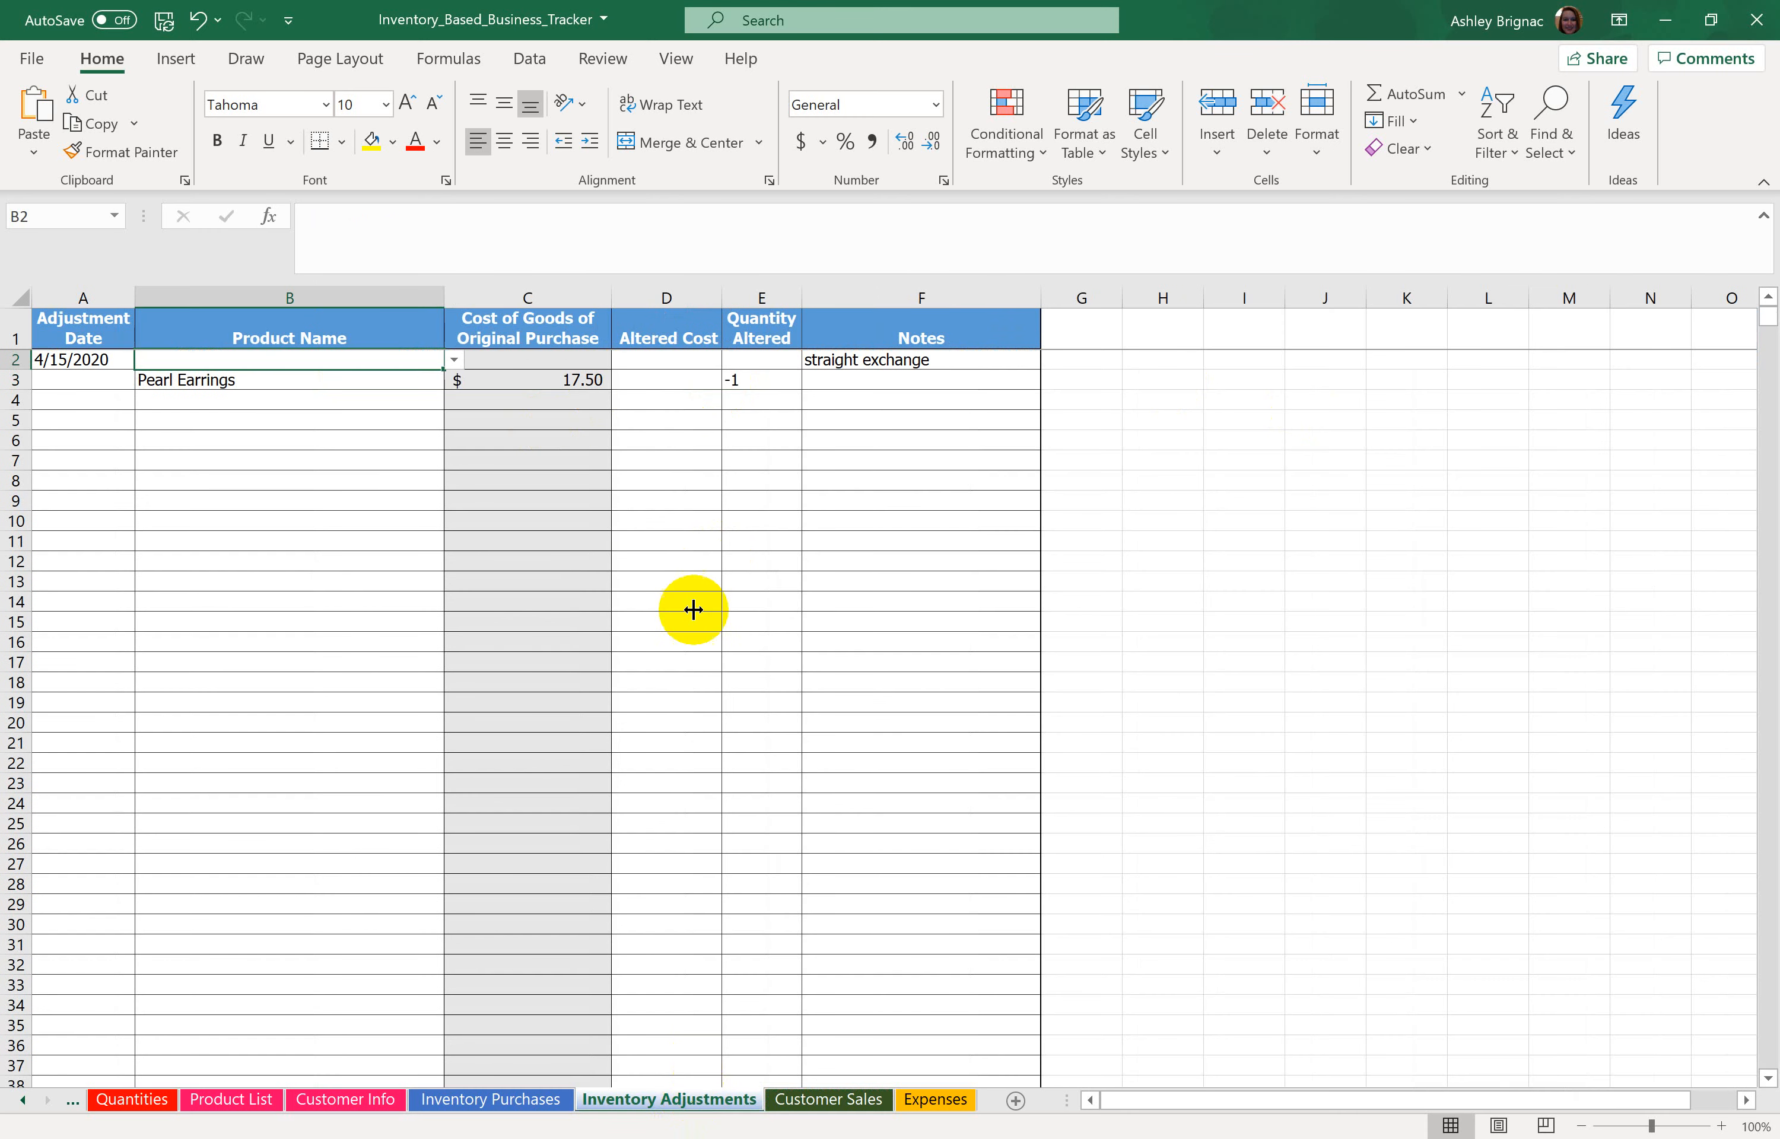
left_click(812, 1102)
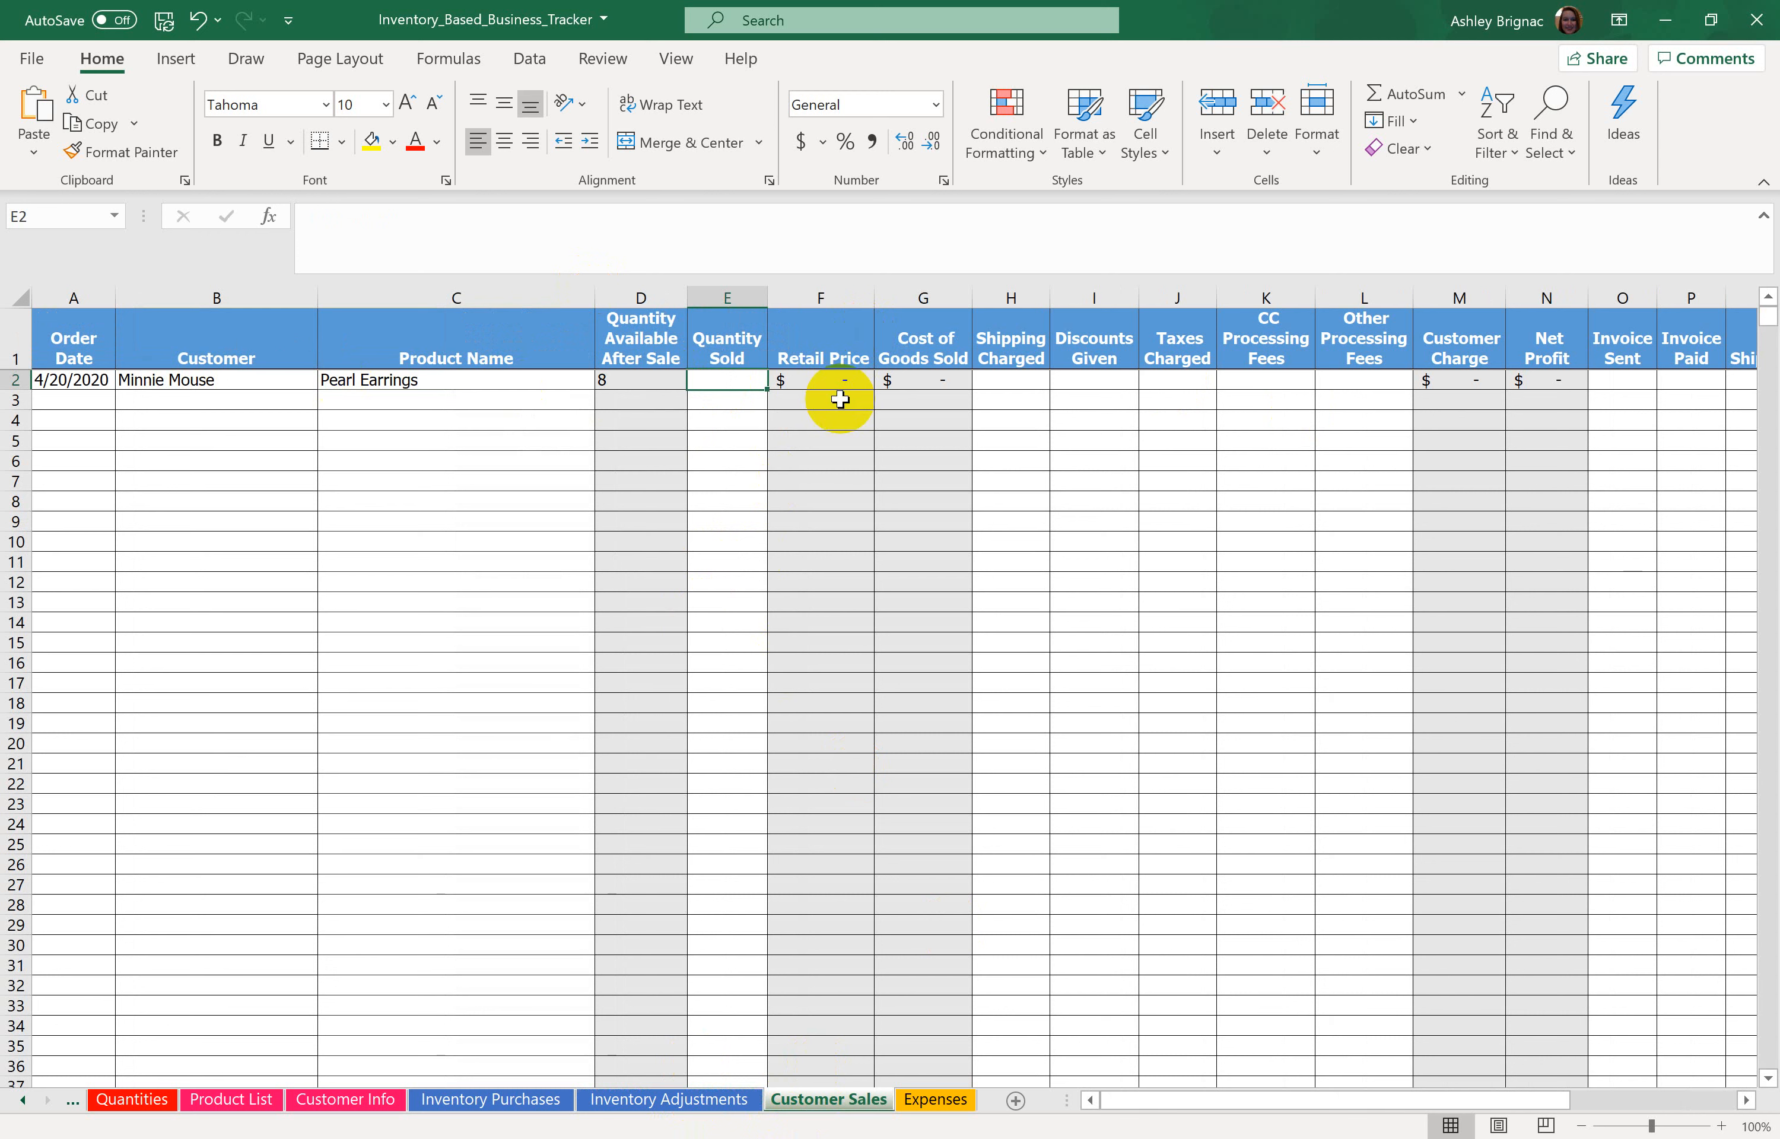
type("2")
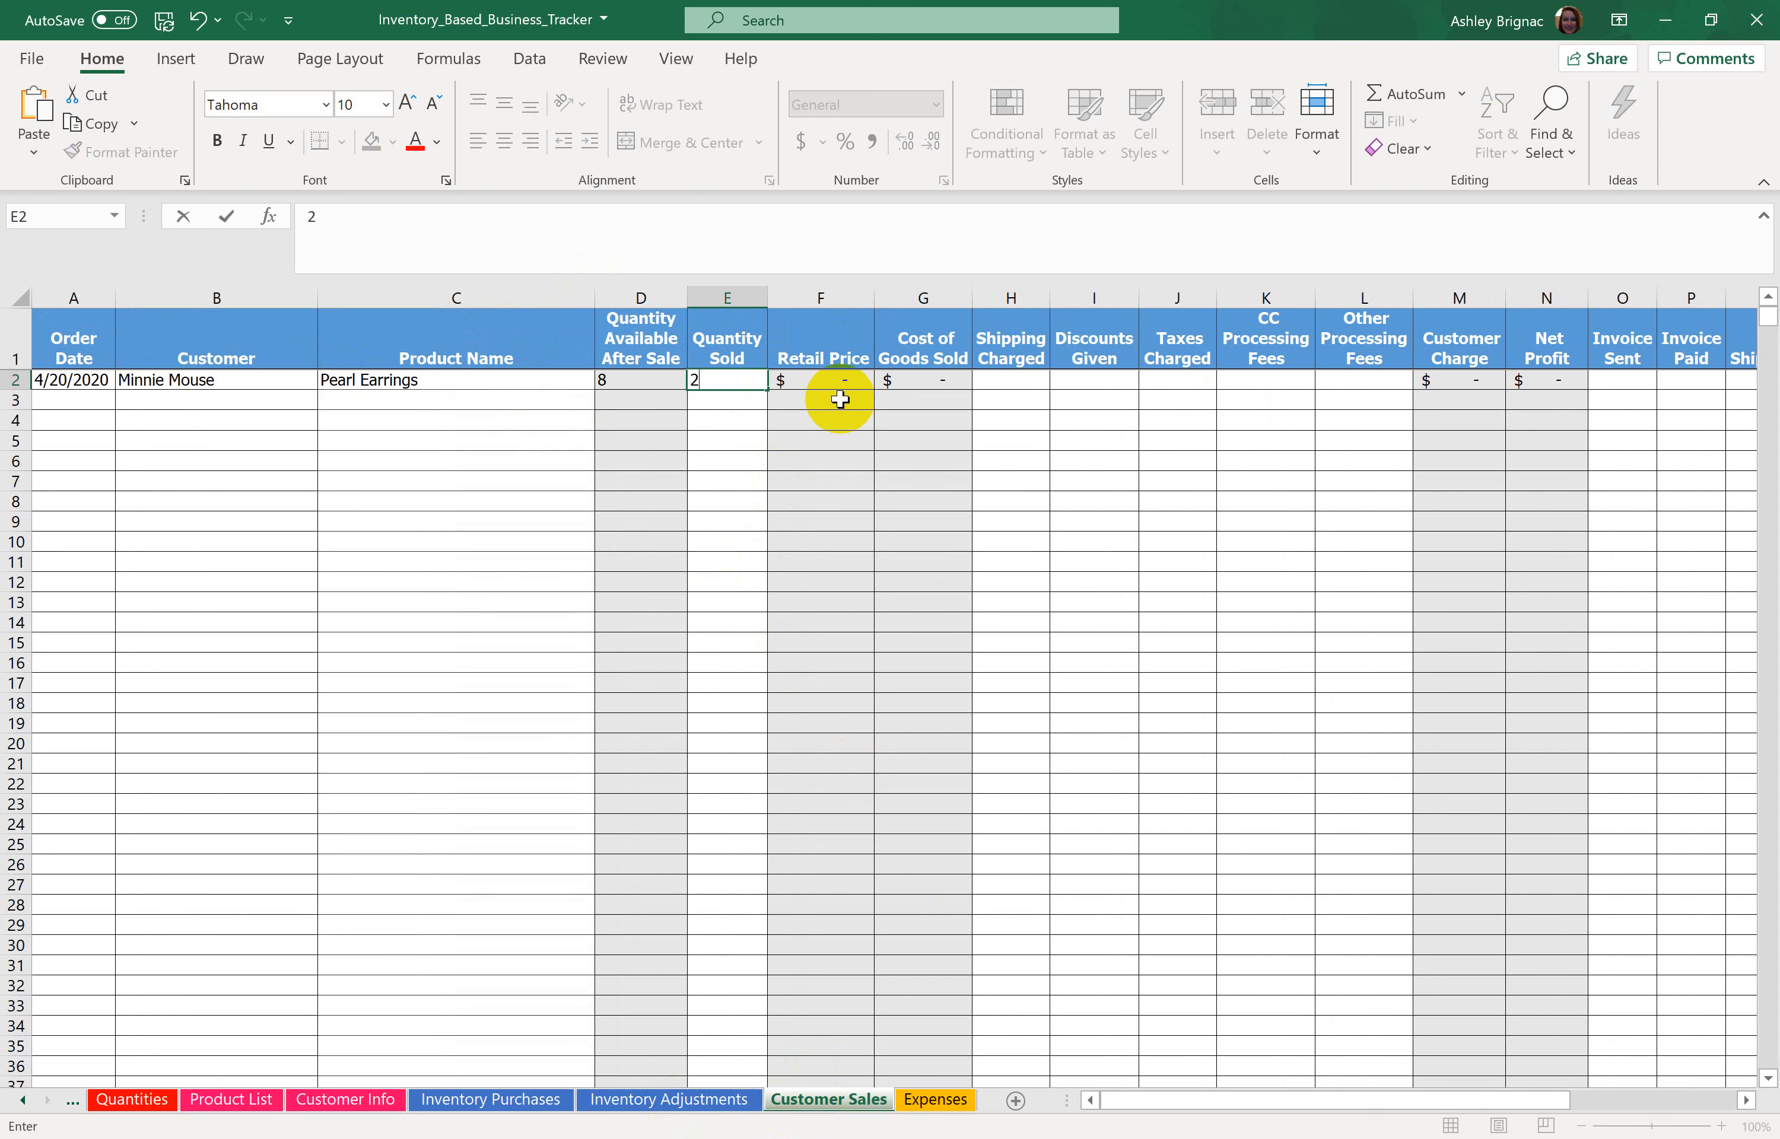
key("Return")
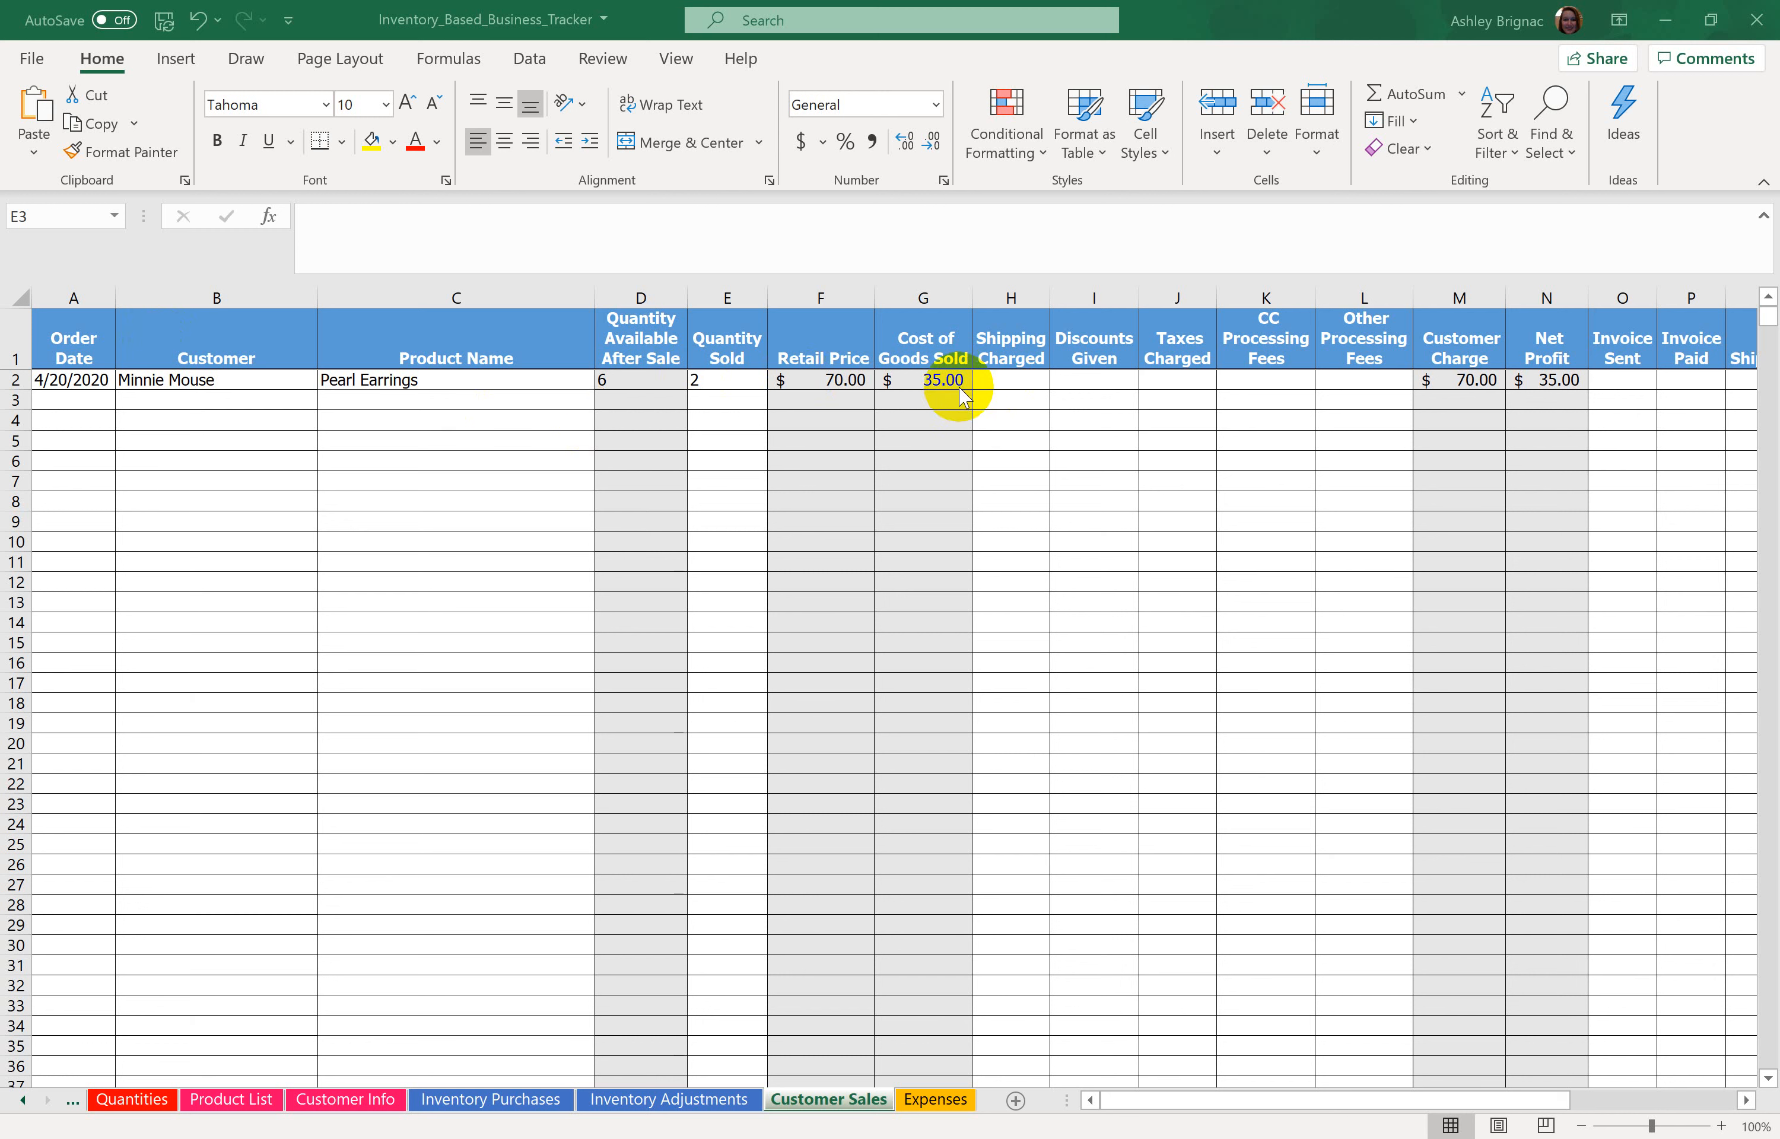
Step: Enter 5.00 for shipping charged and 3.25 for taxes charged on the Pearl Earrings sale, leaving the discount blank
left_click(1024, 384)
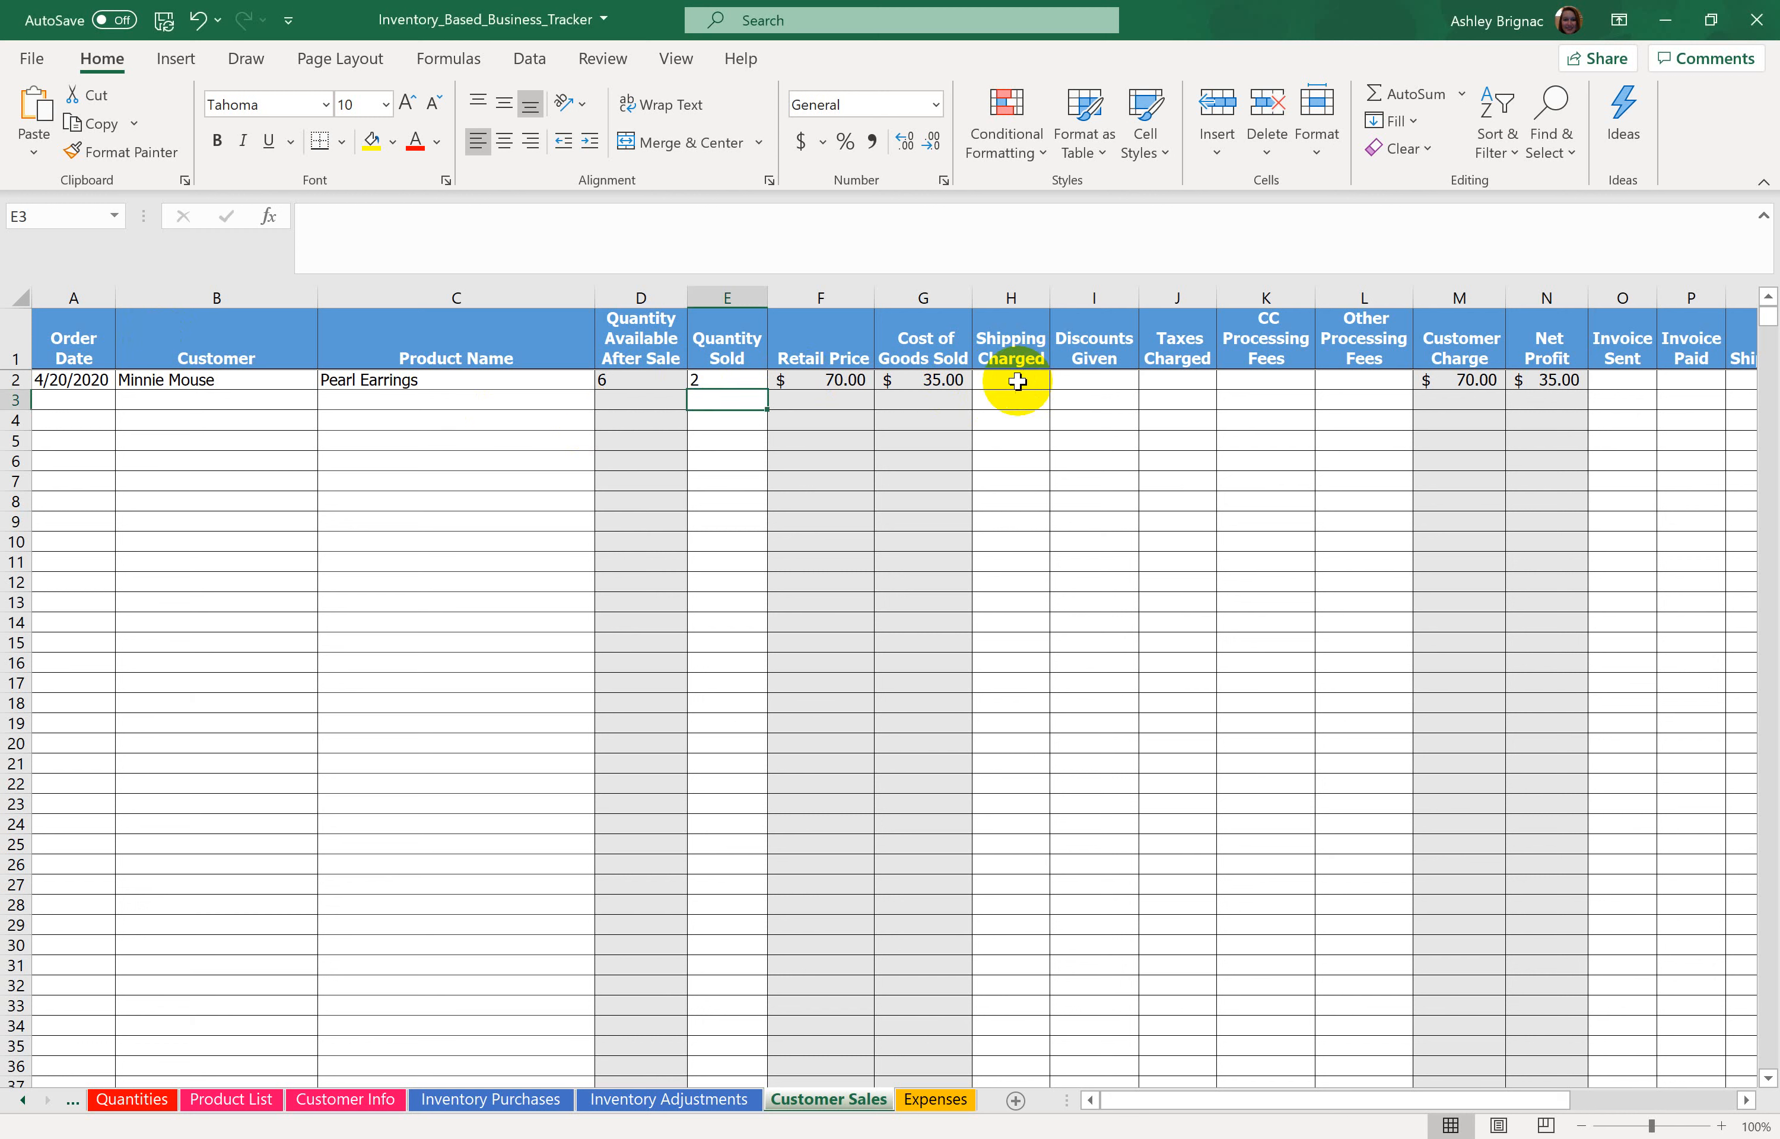
left_click(1017, 382)
type("5")
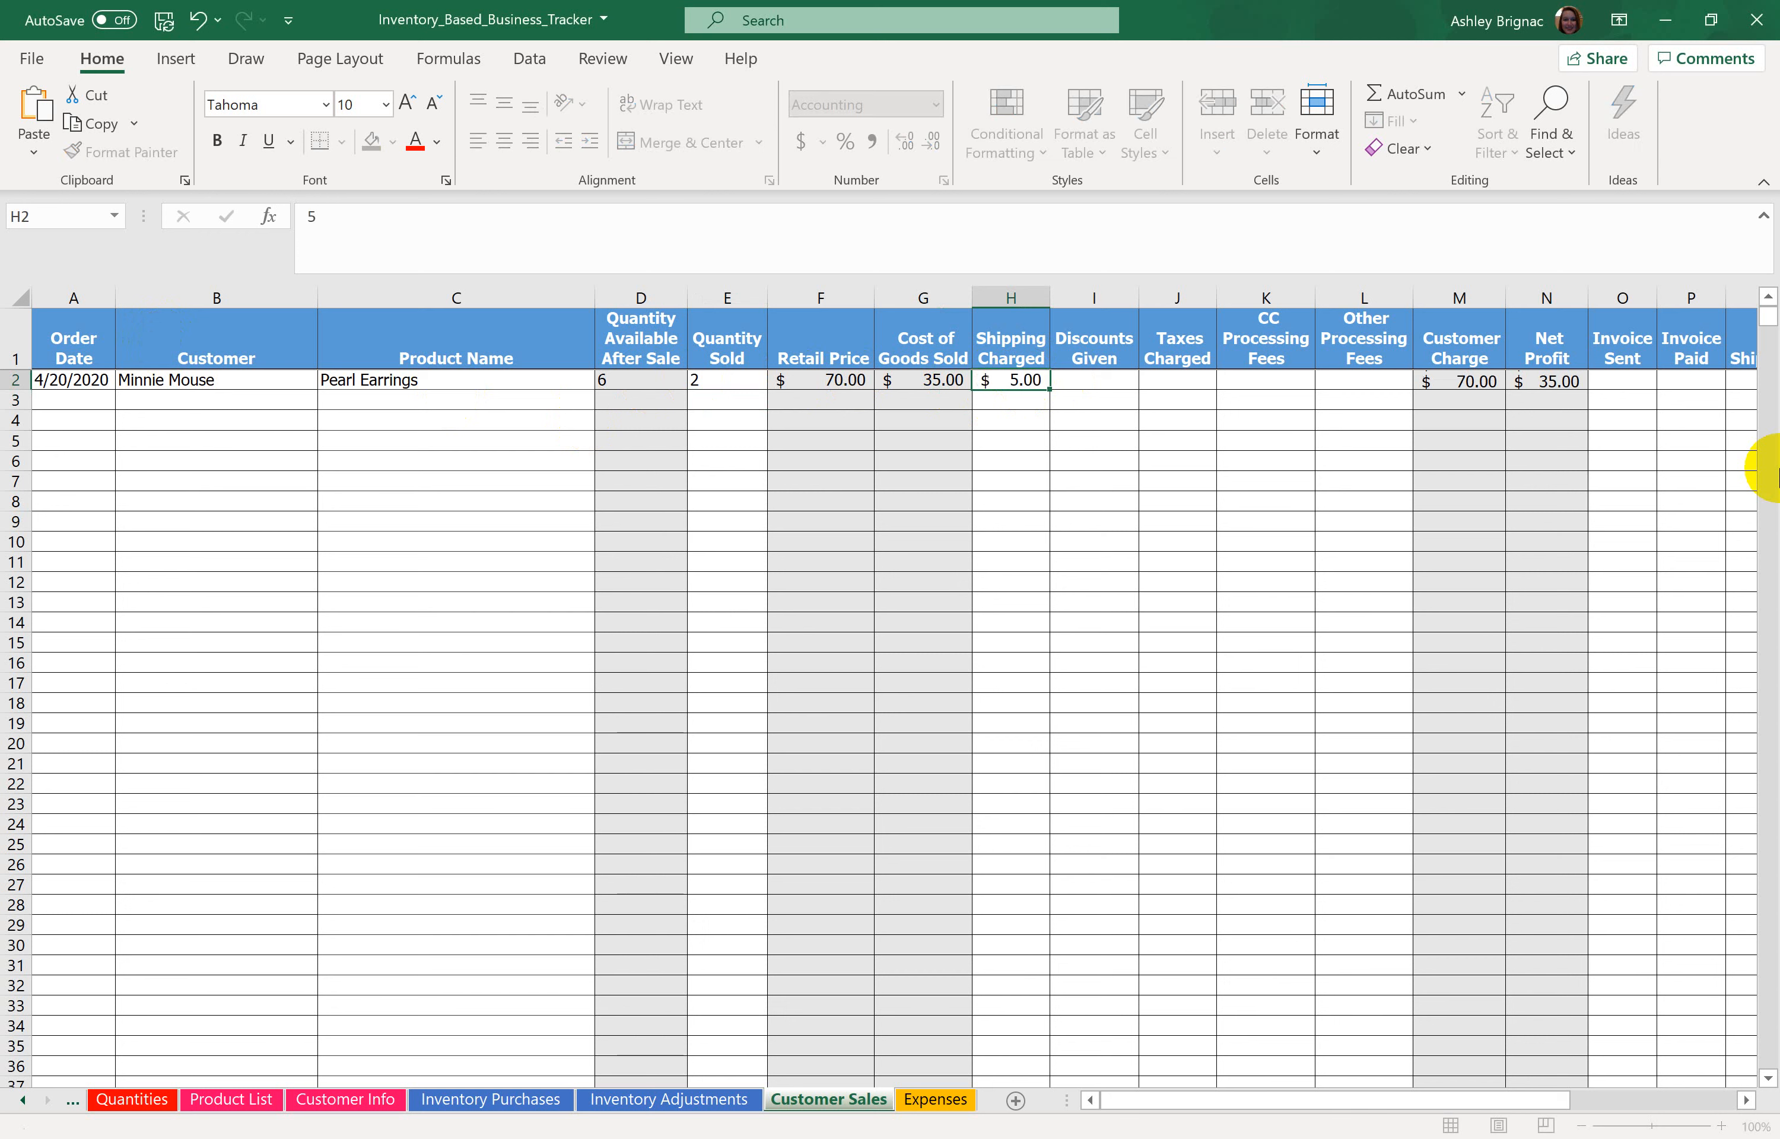
key("Return")
key("Up")
key("Right")
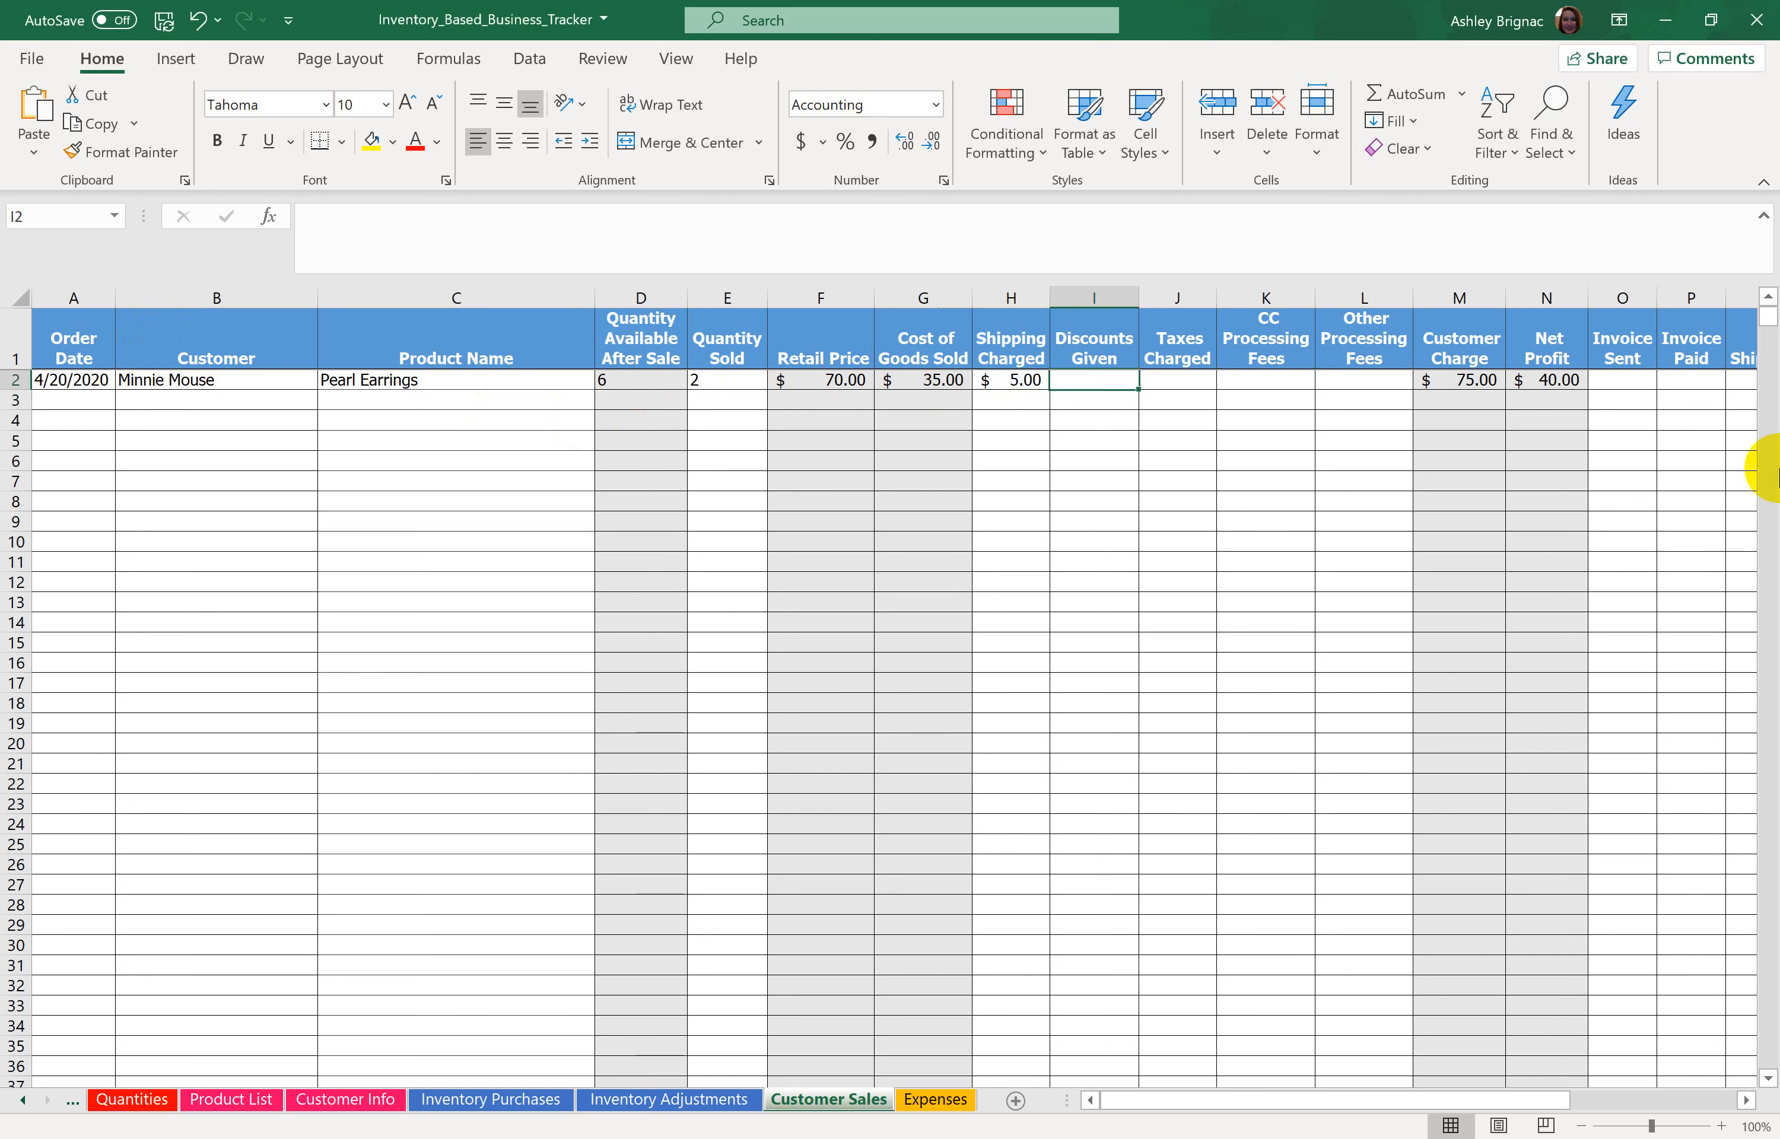
key("Right")
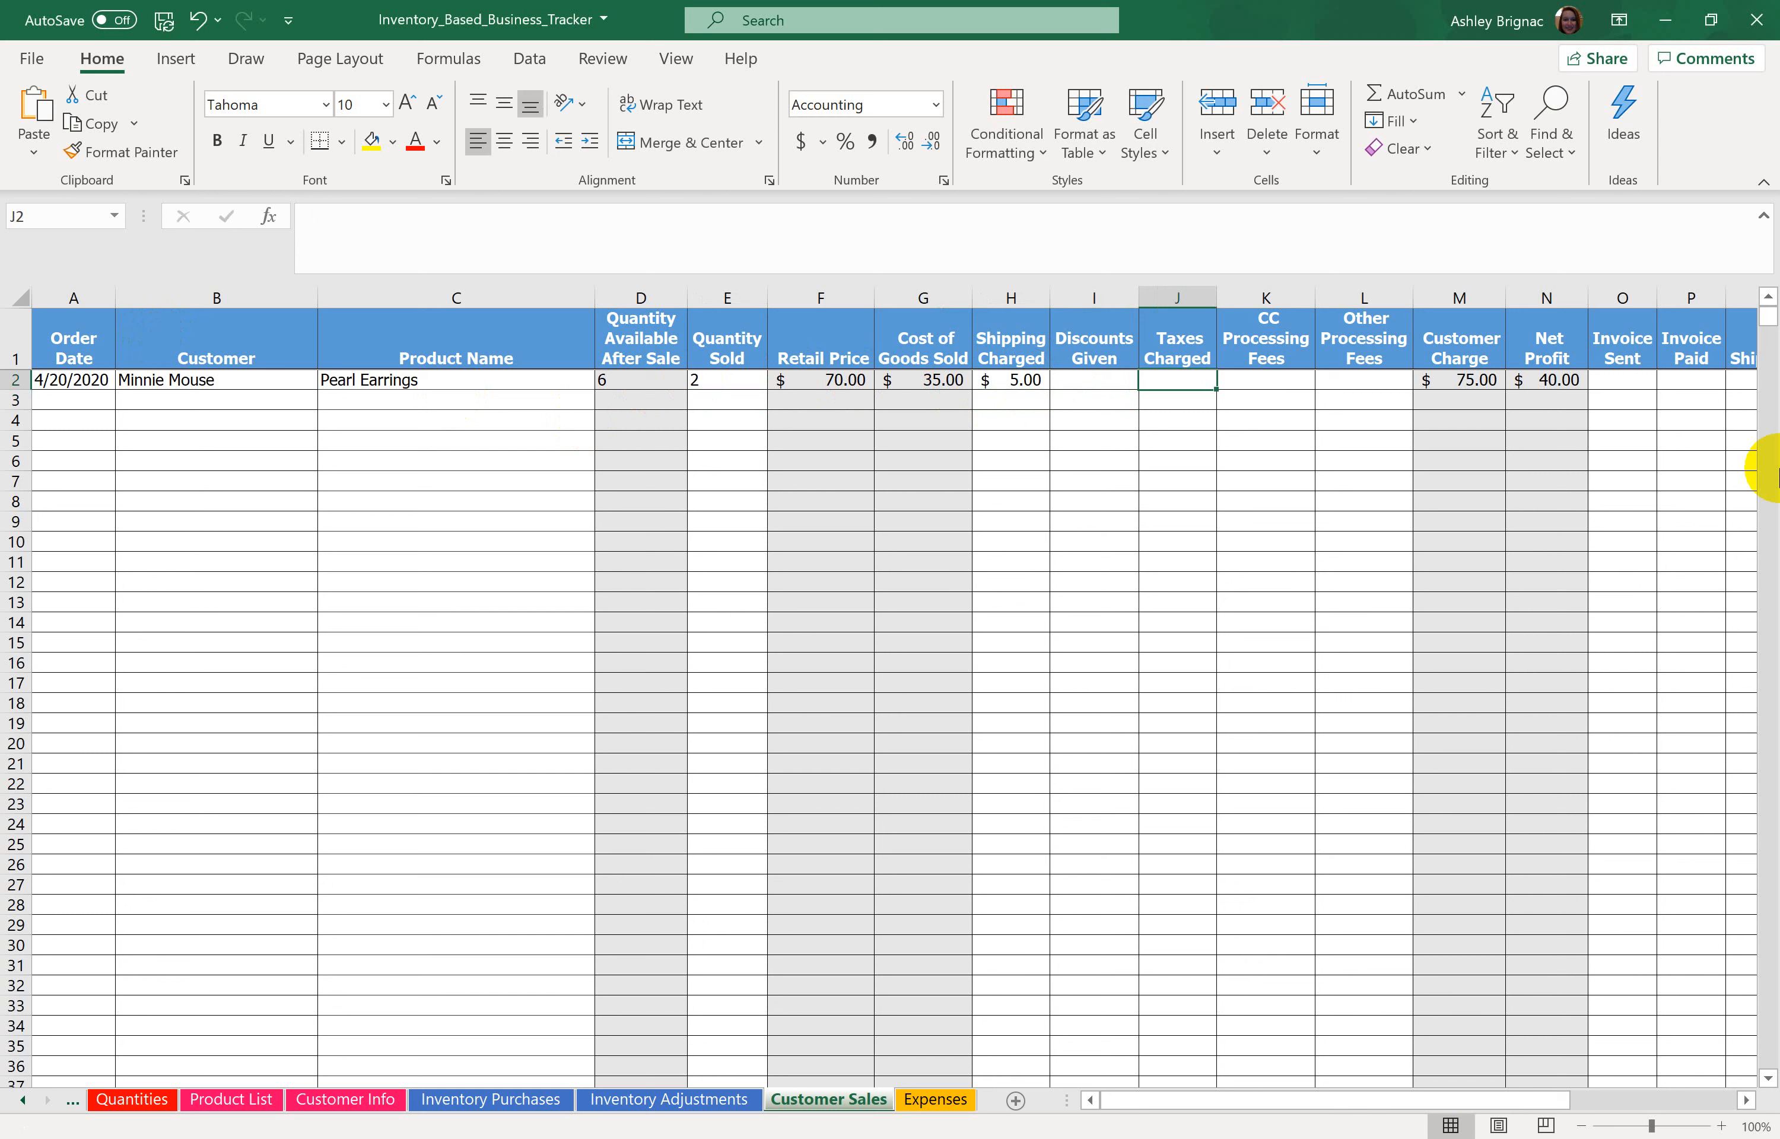
type("3.25")
key("Right")
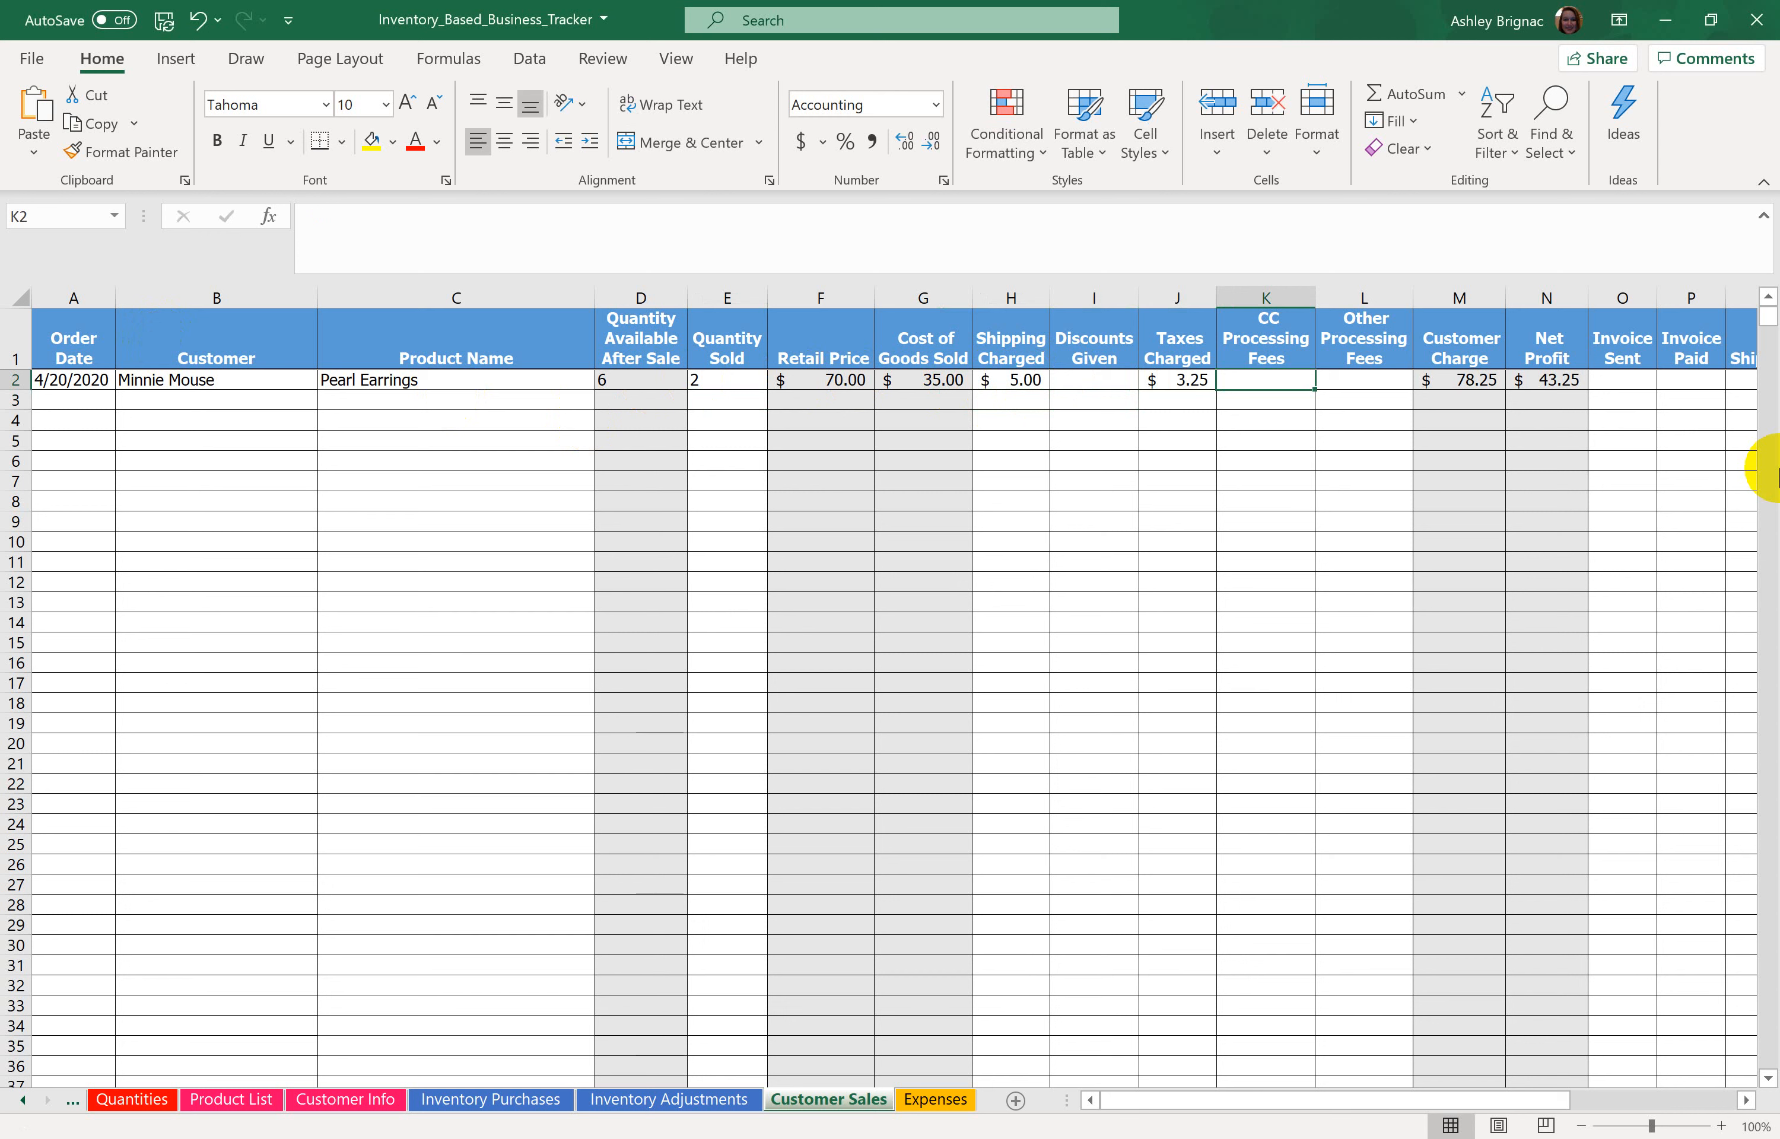
Step: Enter 1.50 for the sale's CC processing fees and 2.00 for its other processing fees
type("1.5")
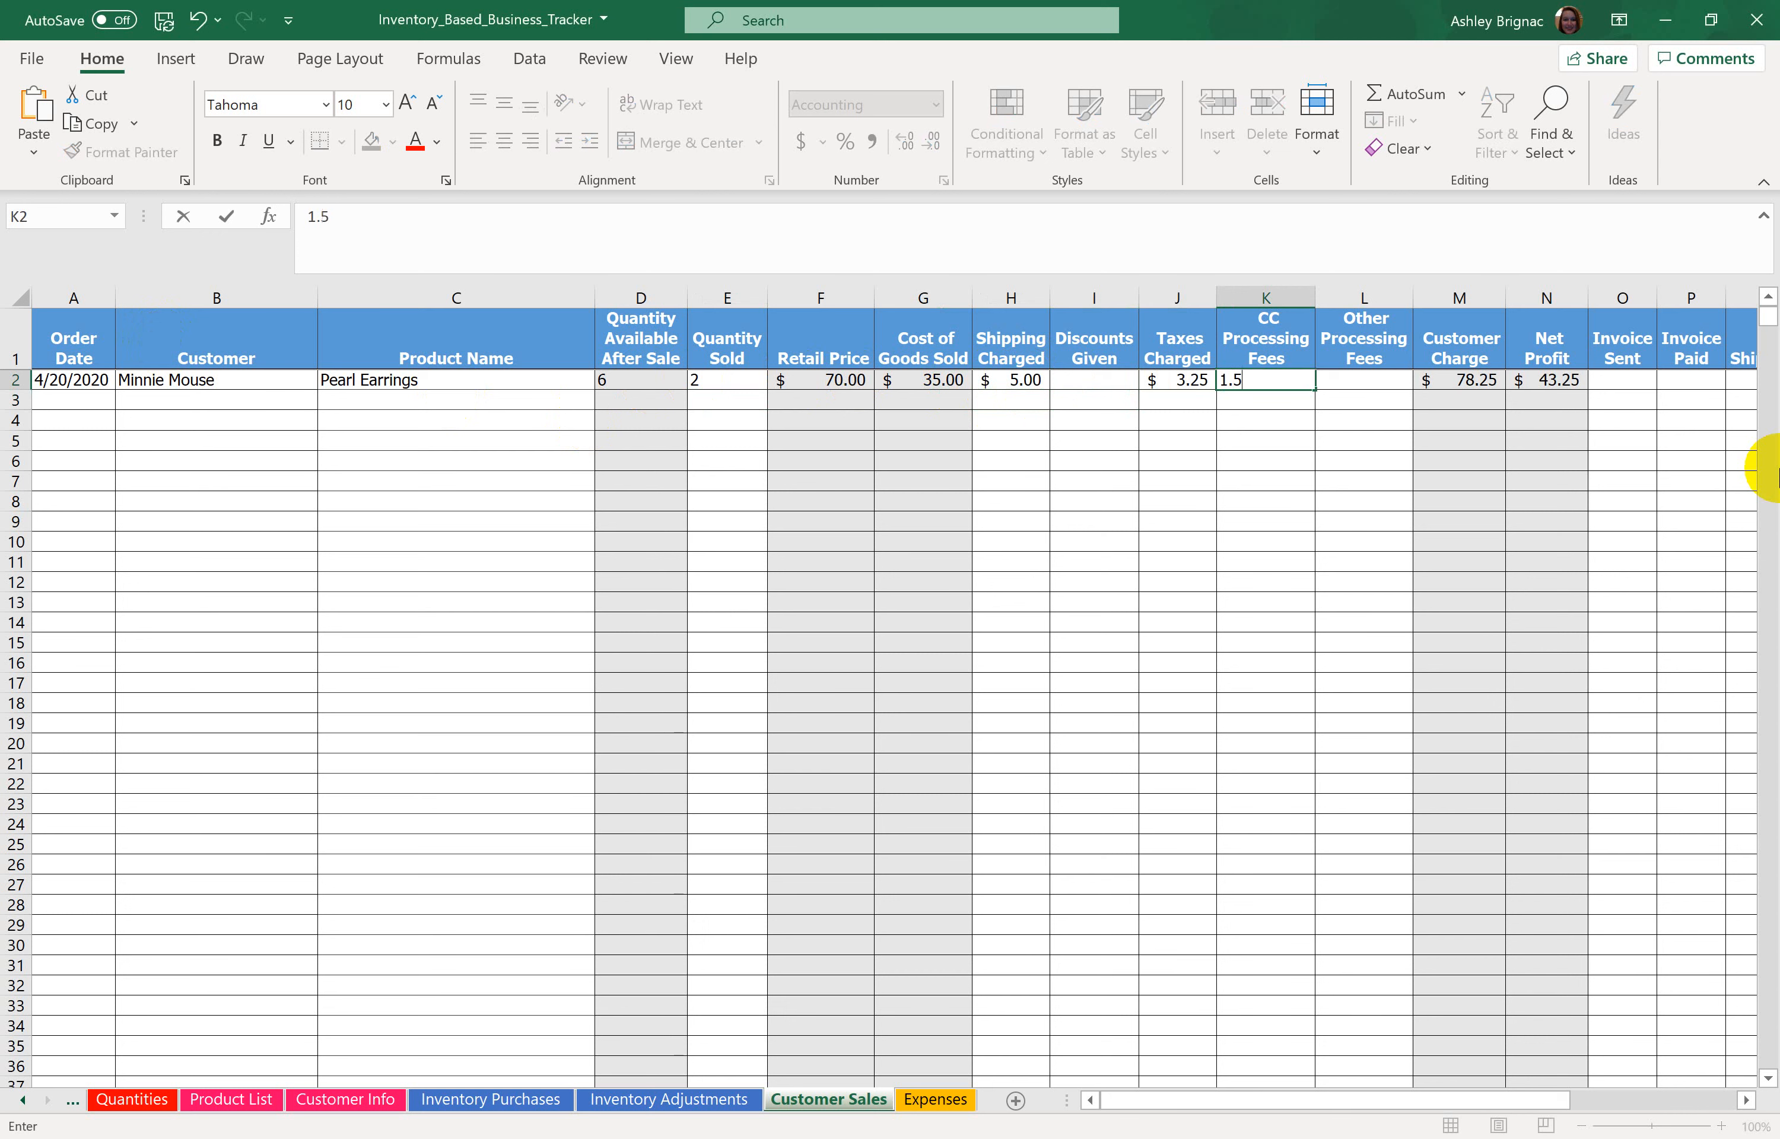
key("Right")
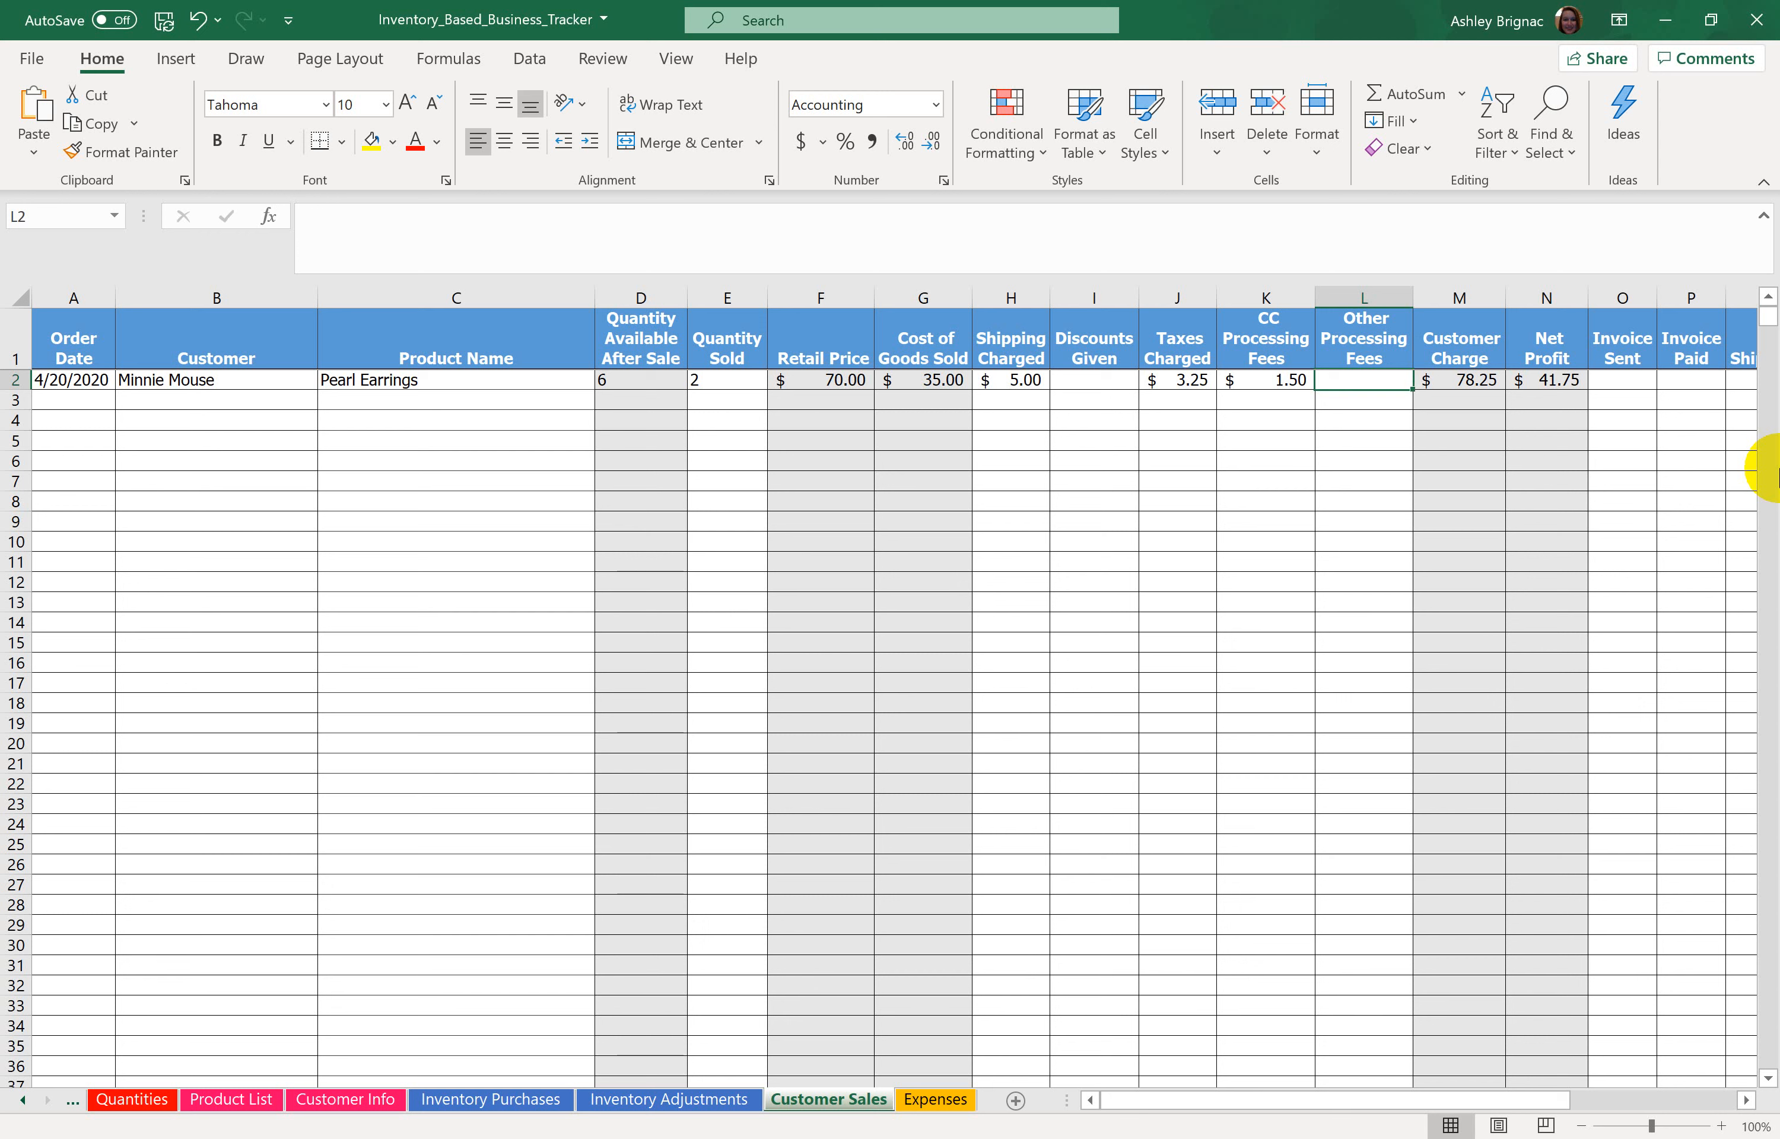
type("2")
key("Return")
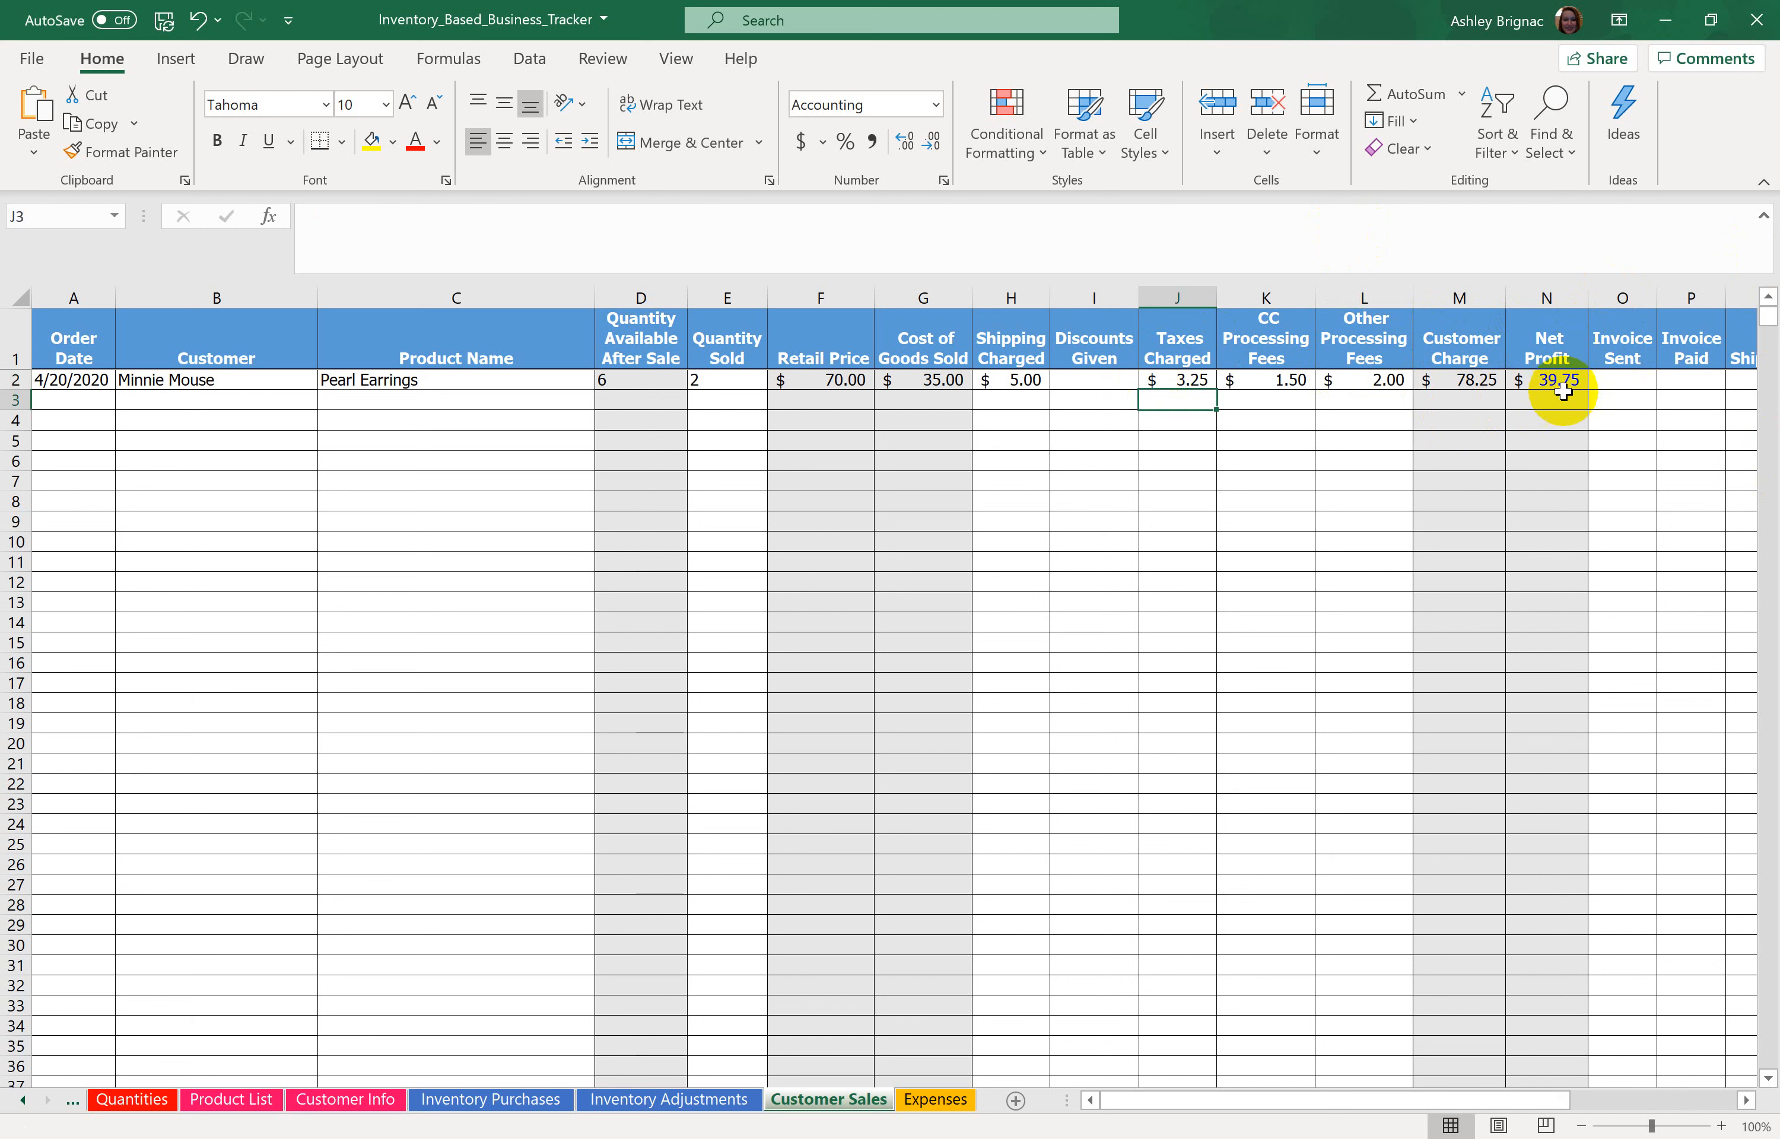
Step: Mark the Pearl Earrings sale's invoice as sent and paid by choosing Yes for both
left_click(1629, 383)
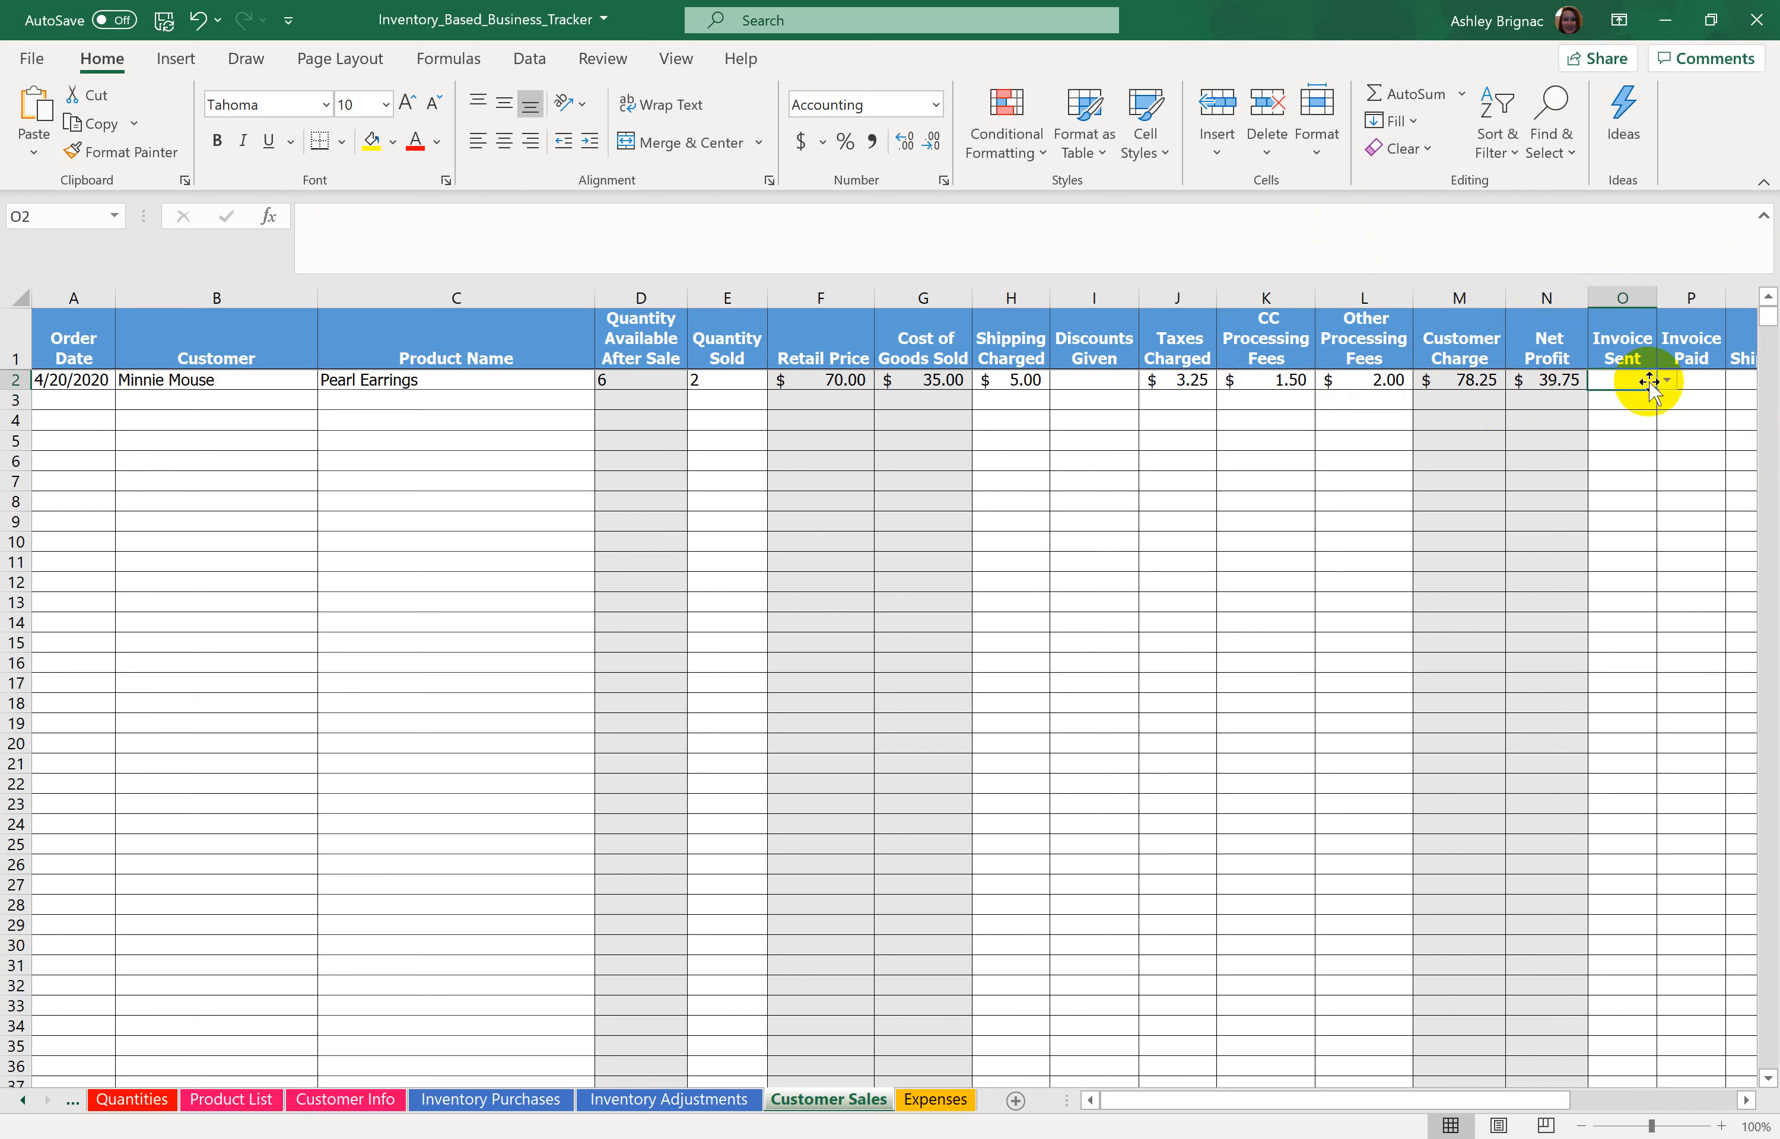
left_click(1745, 1102)
left_click(1745, 1102)
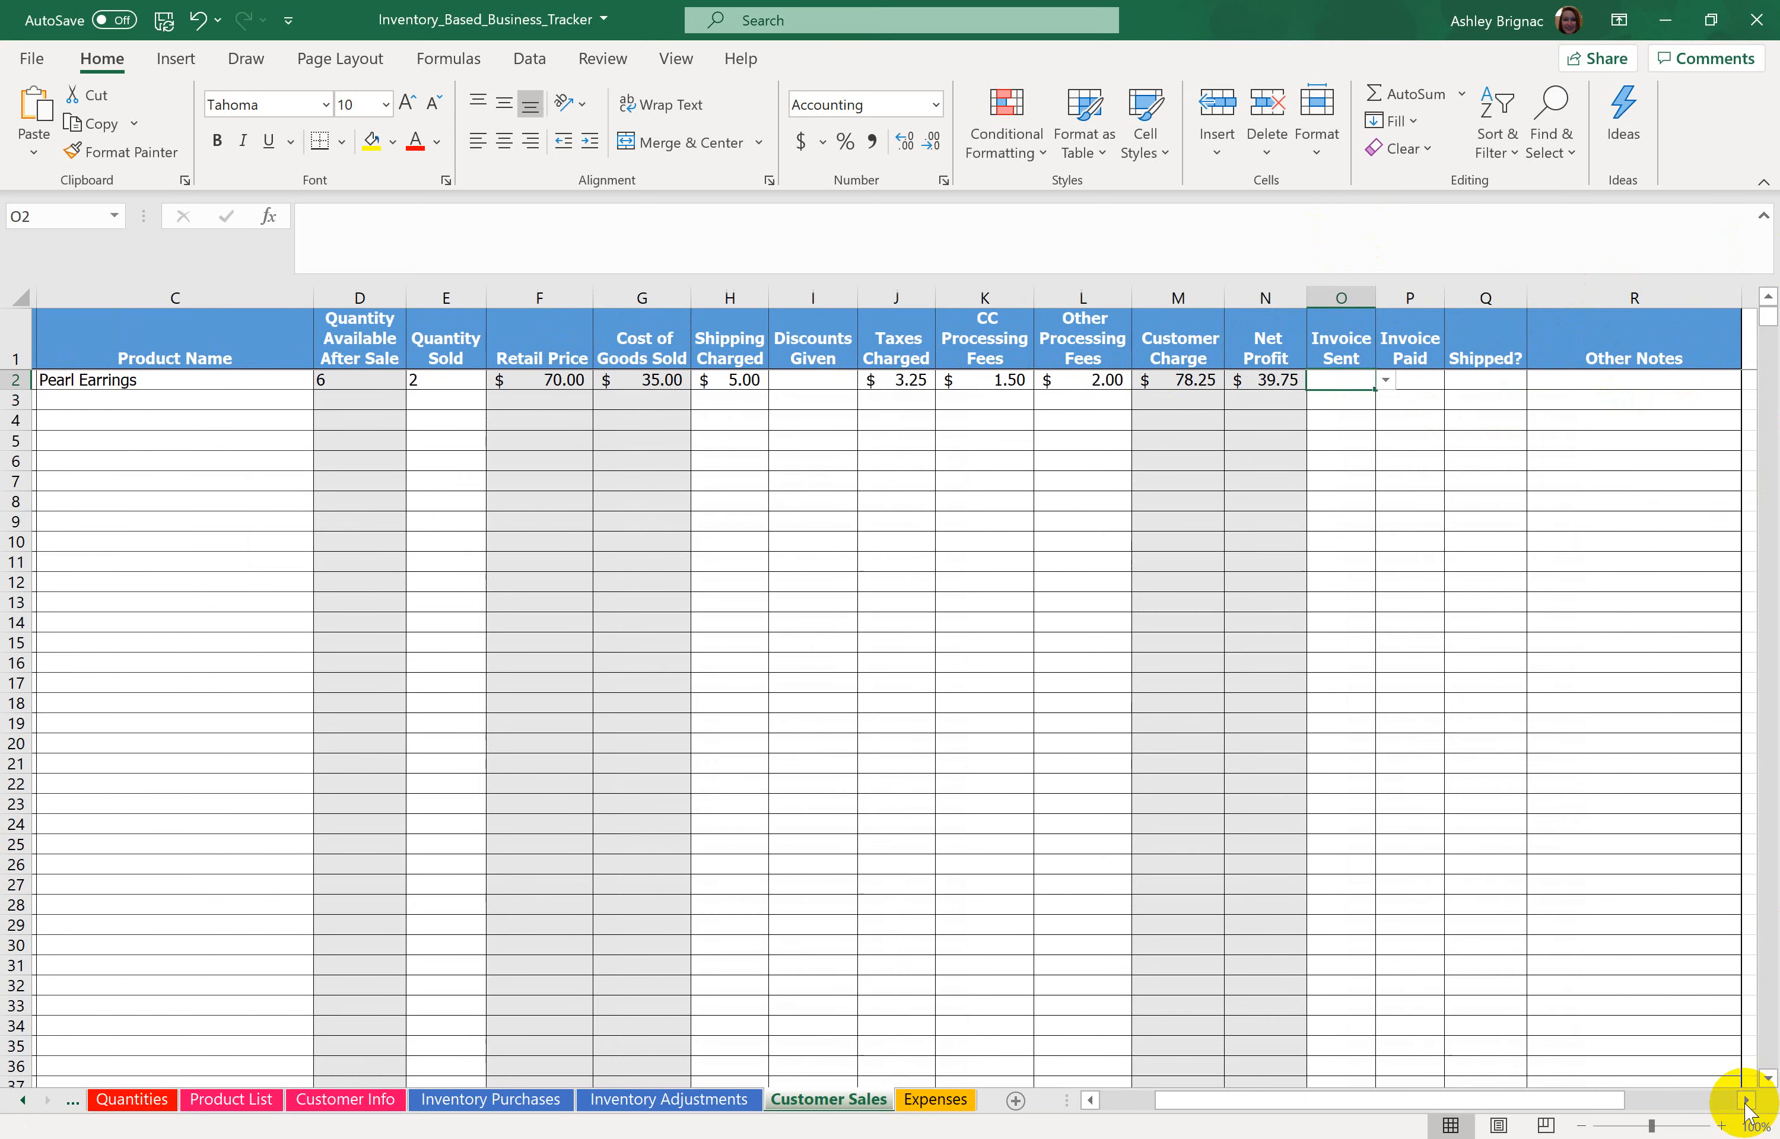
left_click(1746, 1101)
left_click(1105, 382)
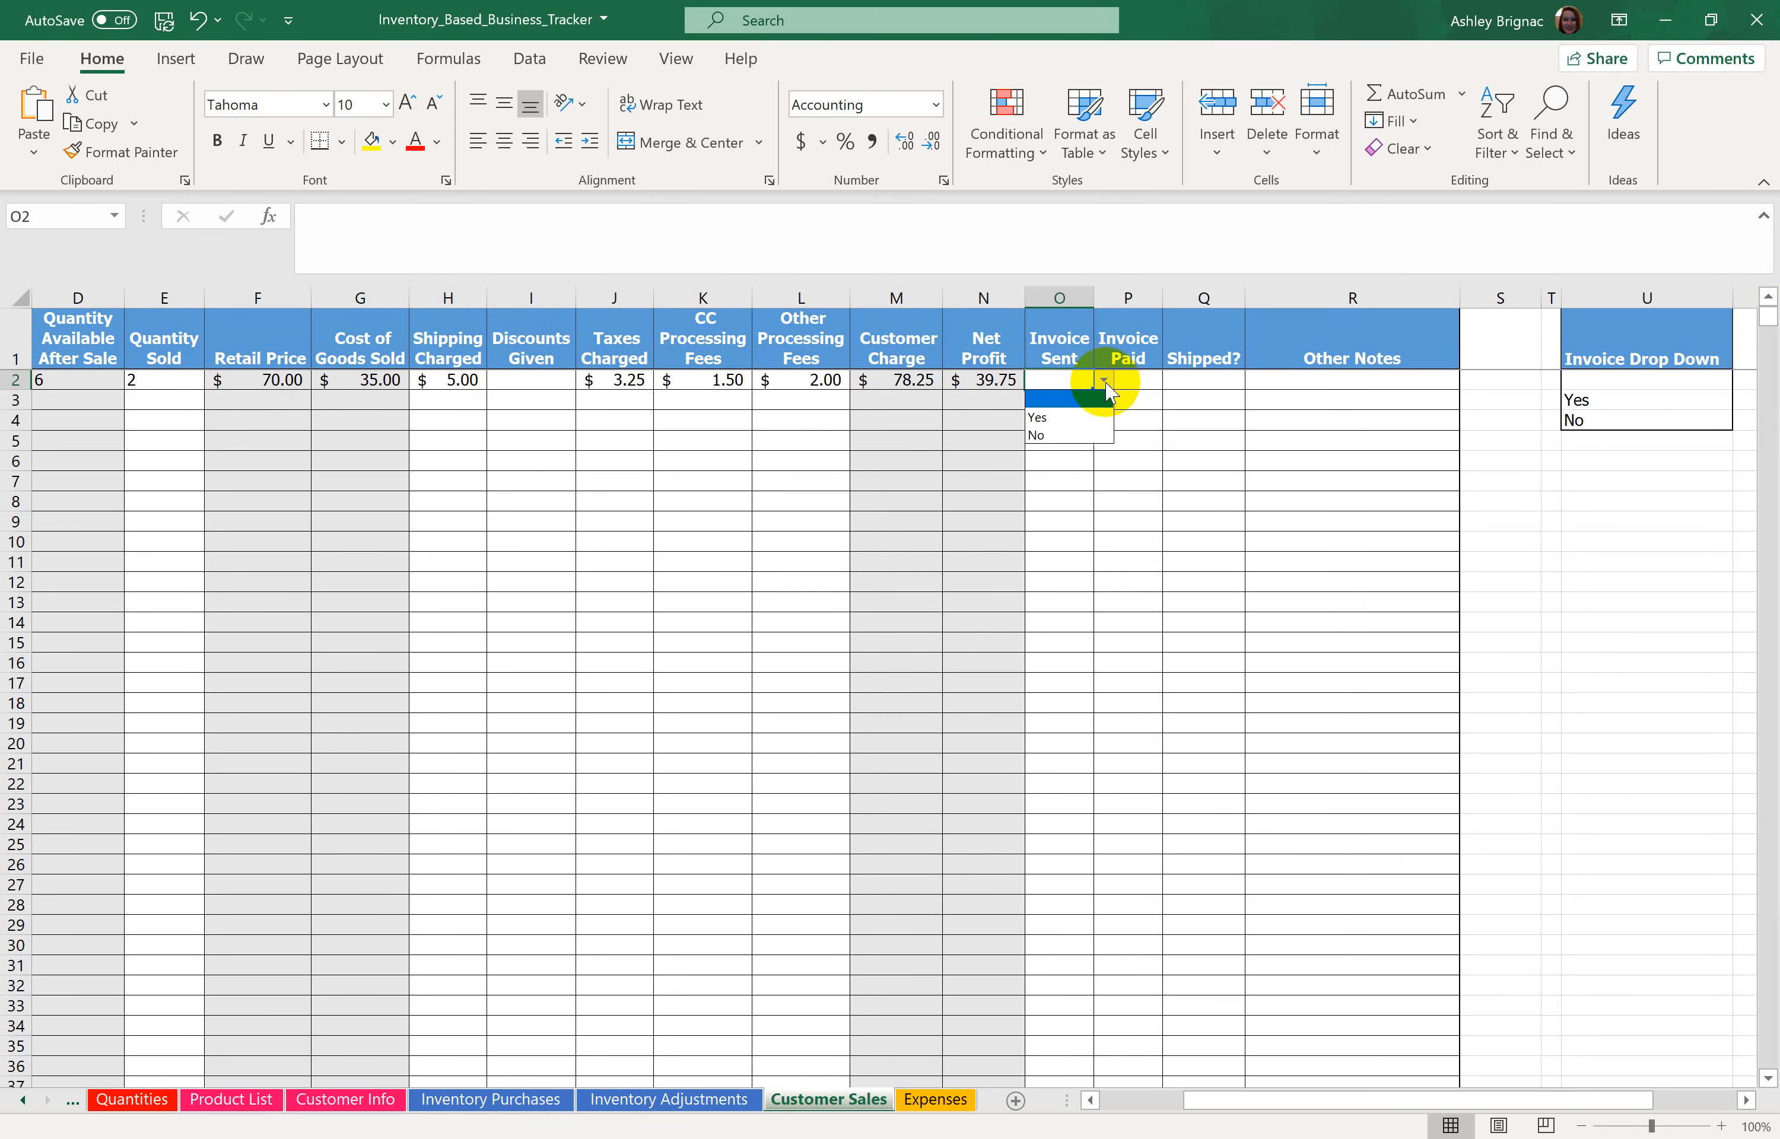
left_click(1108, 430)
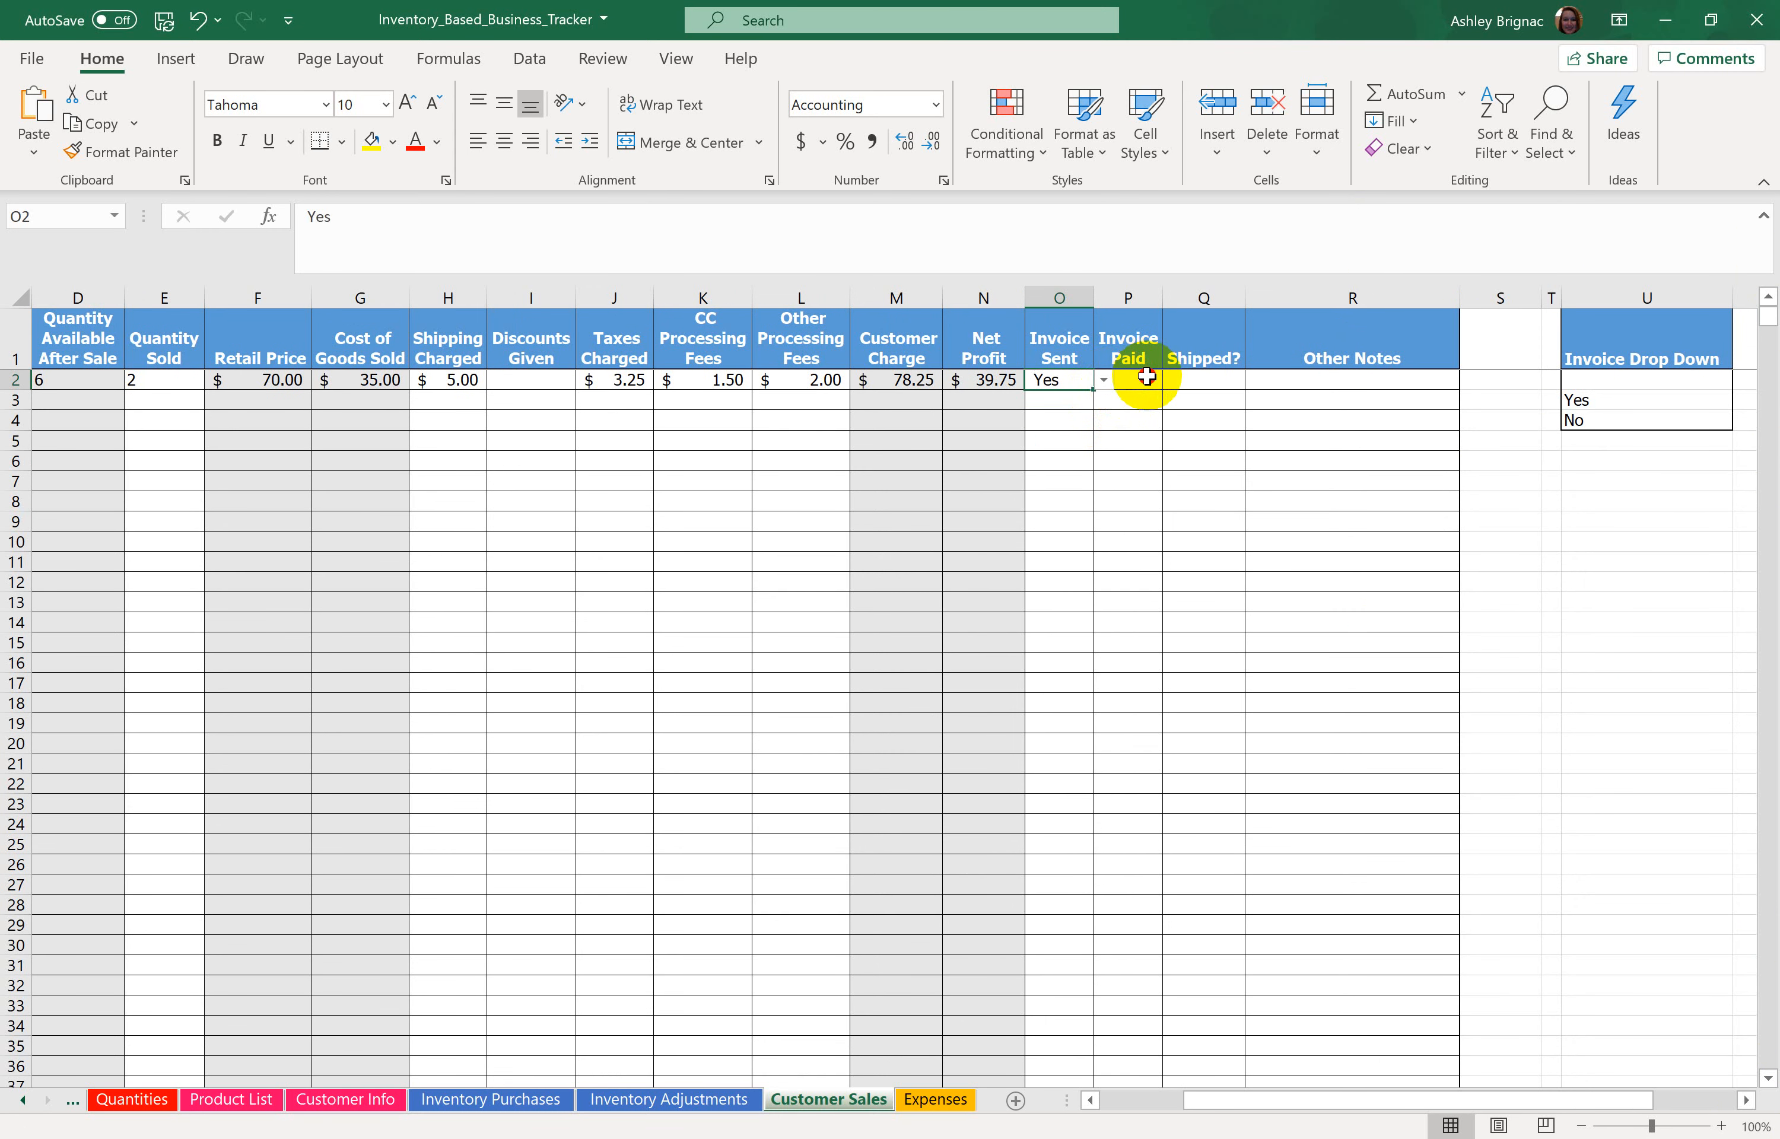
left_click(1146, 381)
left_click(1175, 381)
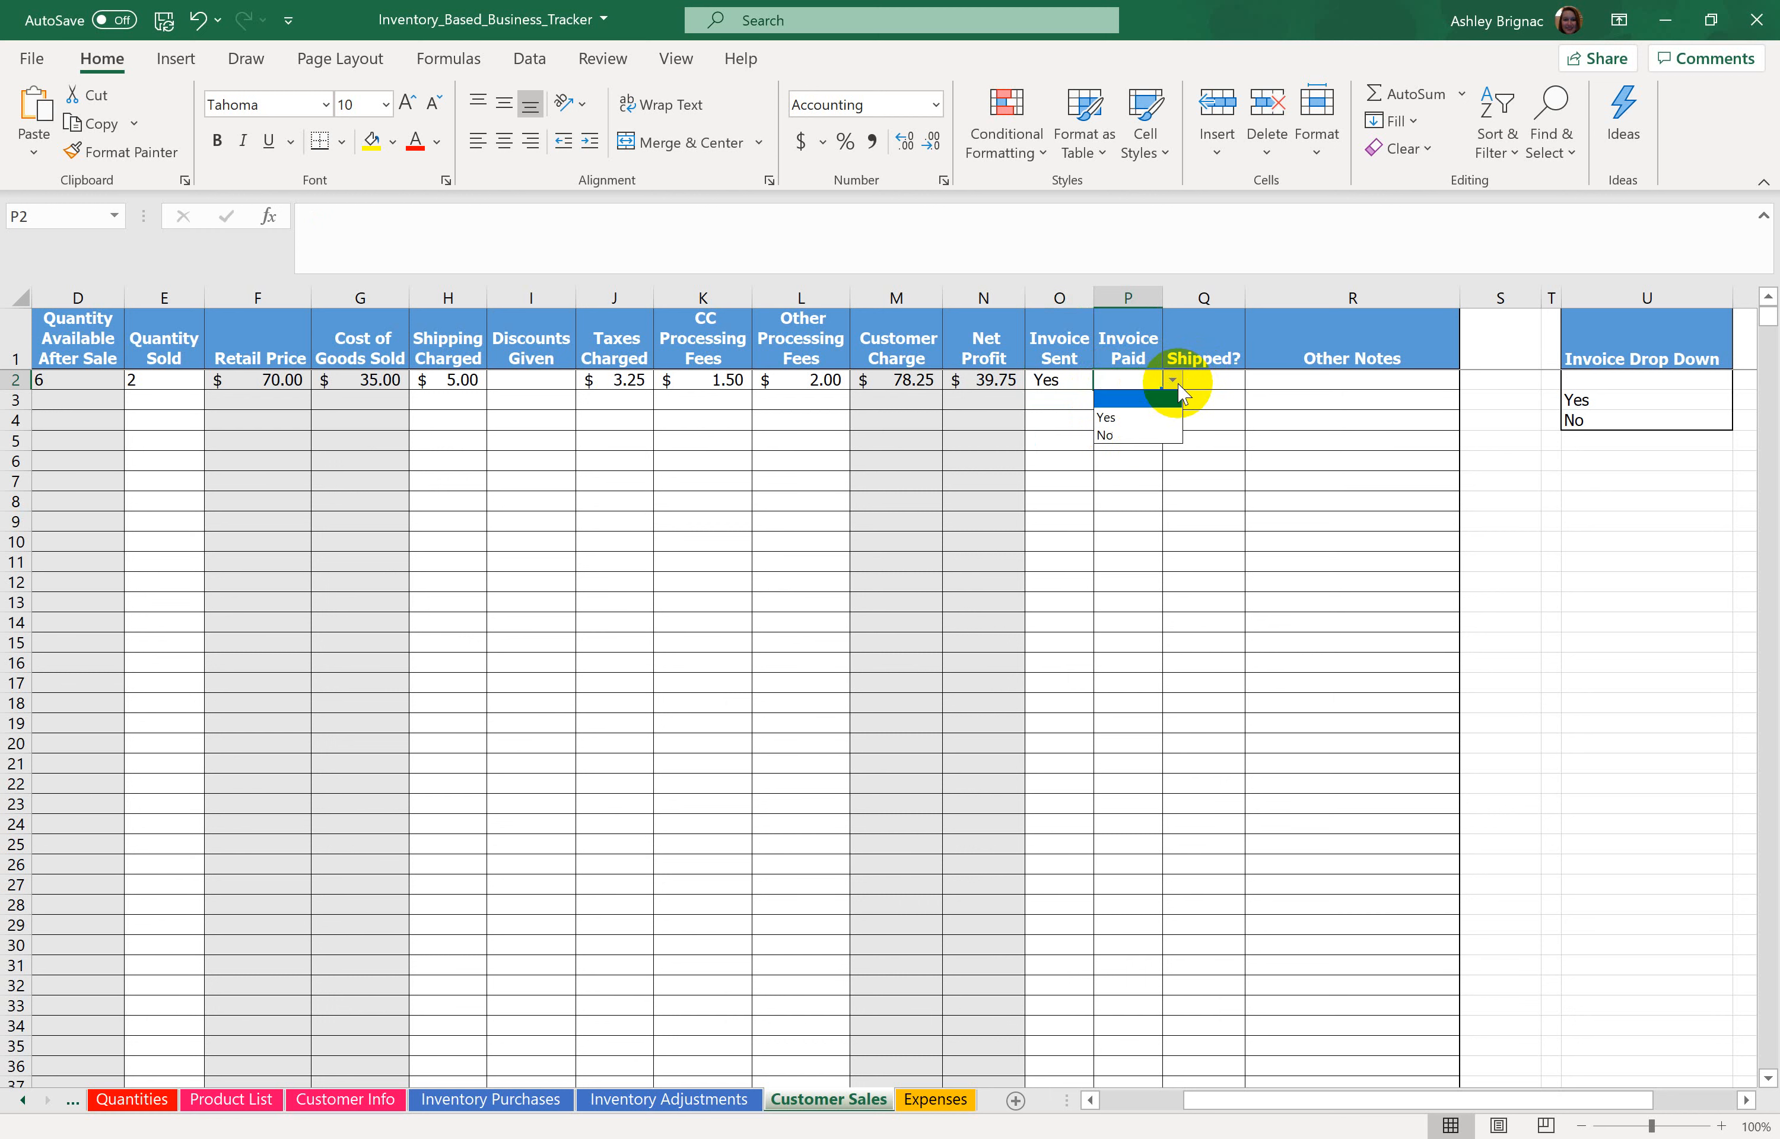
left_click(1141, 428)
Step: Set the shipped status of the Pearl Earrings sale to No
left_click(1217, 378)
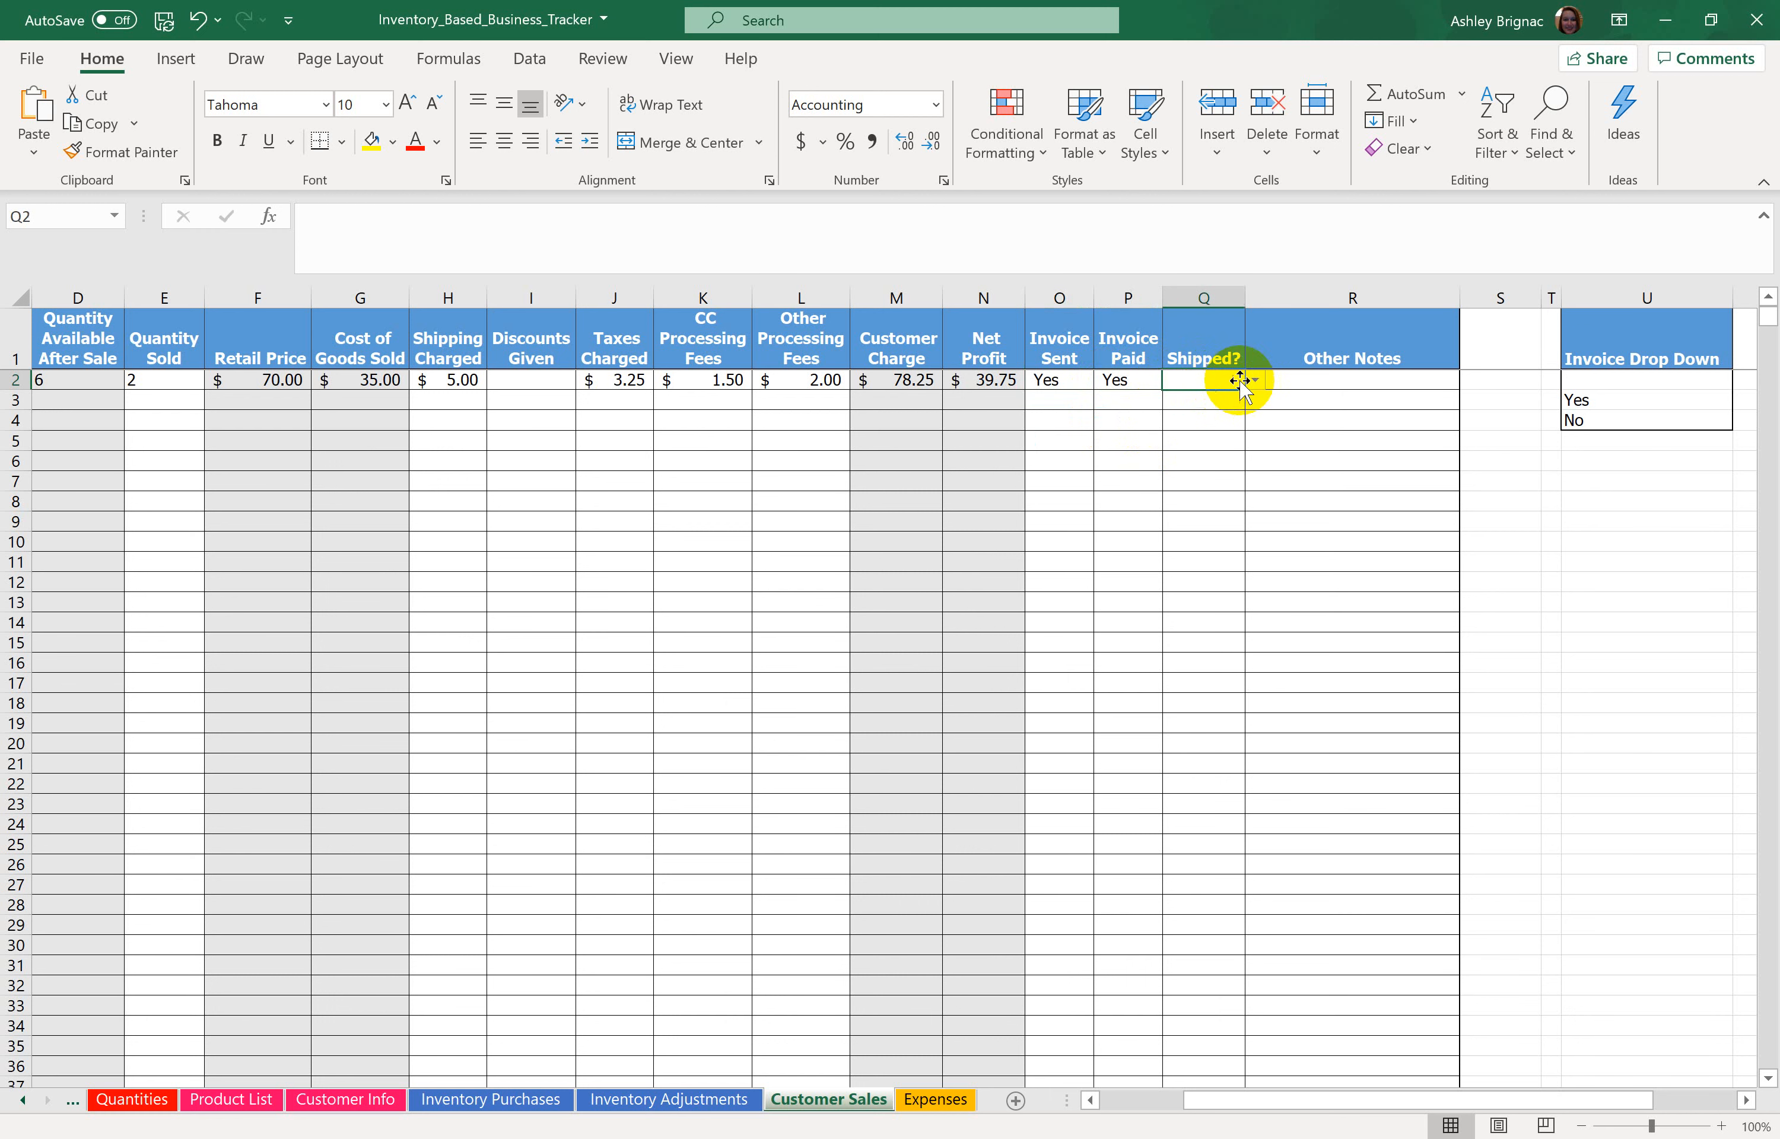
left_click(1255, 383)
left_click(1211, 439)
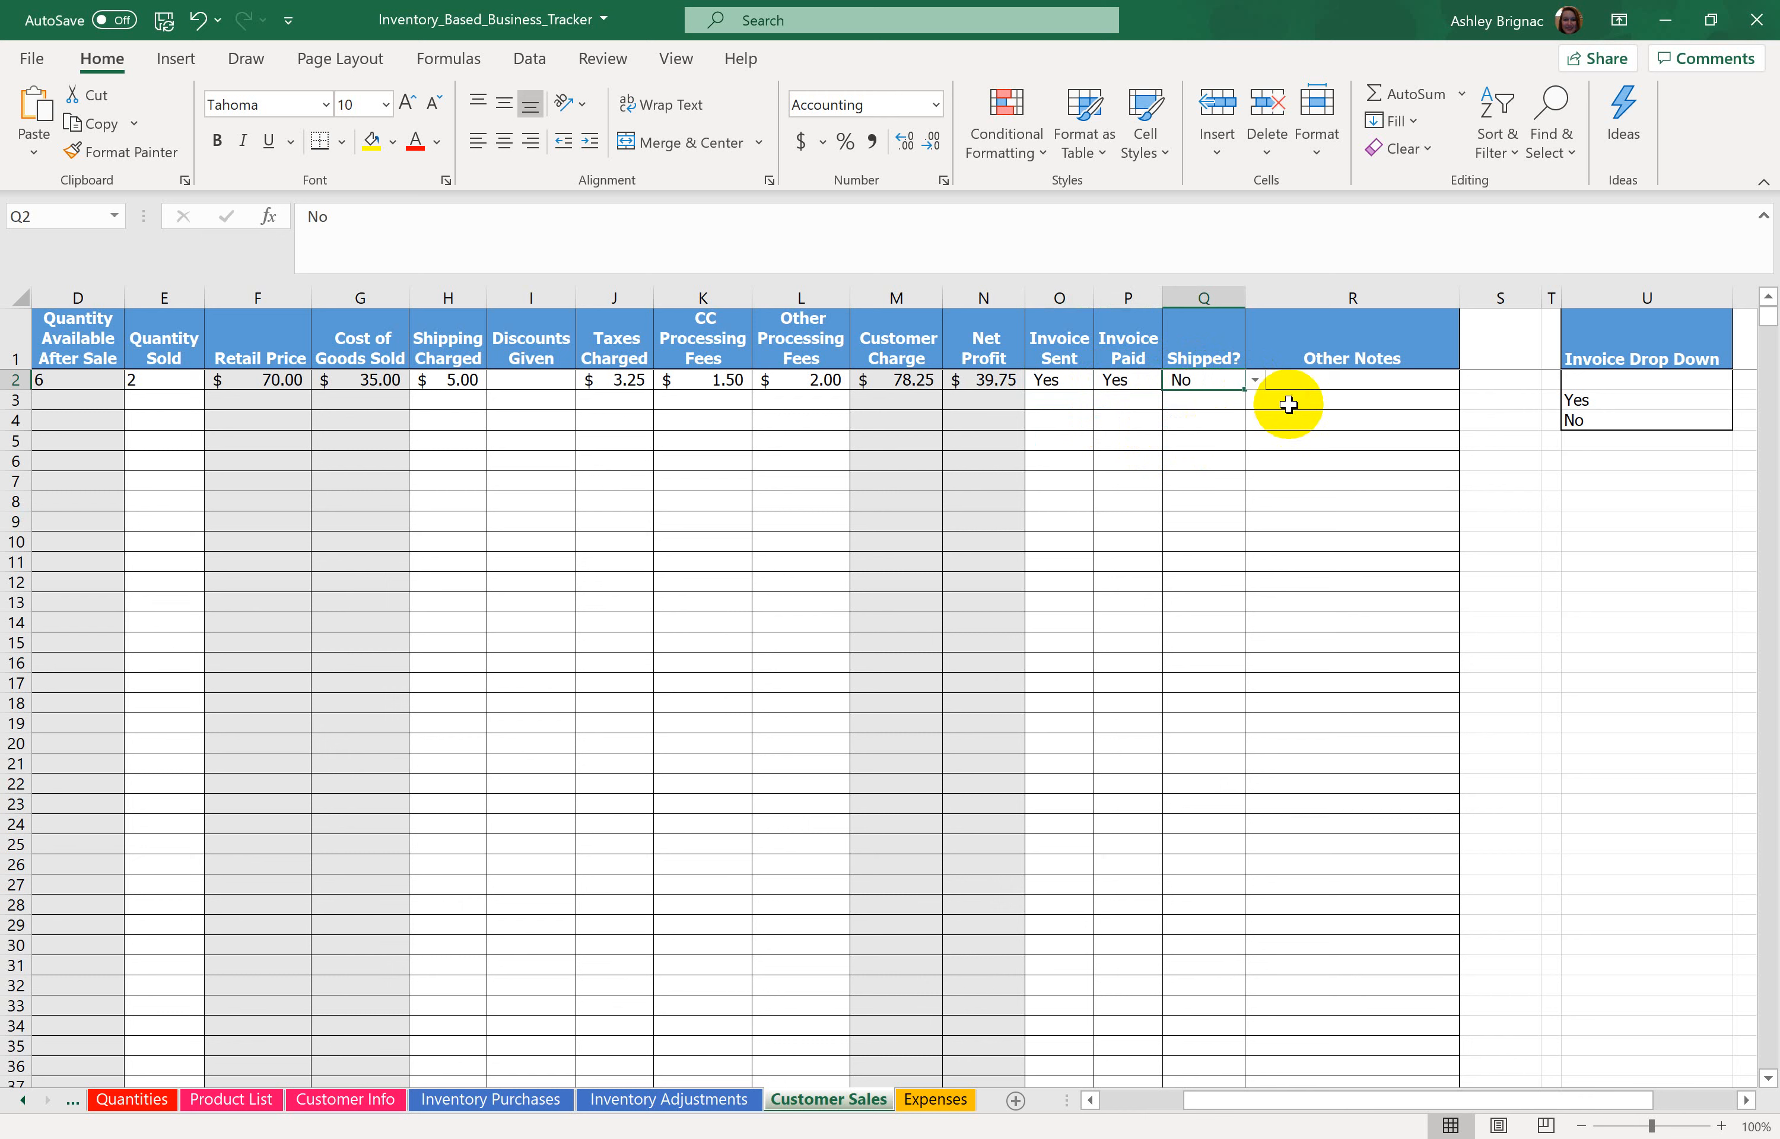
left_click(1300, 379)
left_click(1203, 380)
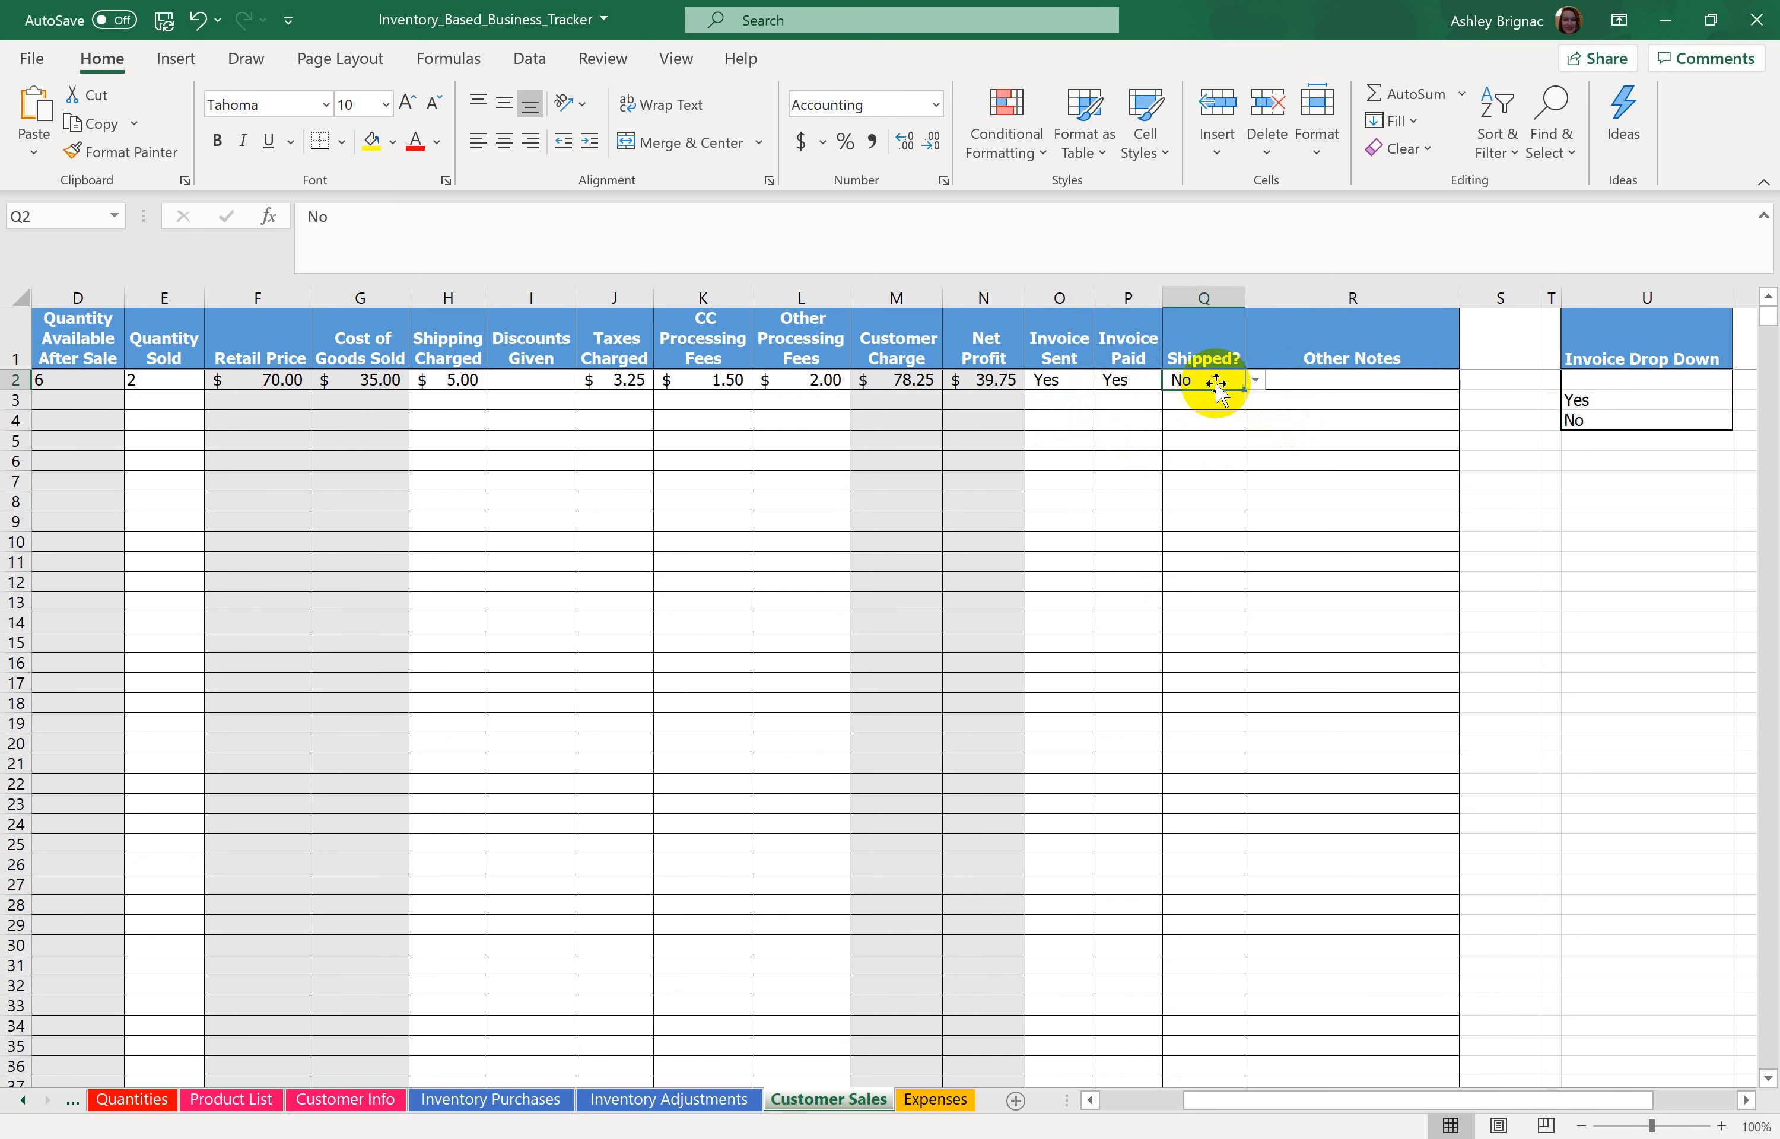
Step: Start a second sale in row 3 of Customer Sales, dated 4/20/2020, for the same customer as the first sale
left_click_drag(1477, 1099, 1206, 1119)
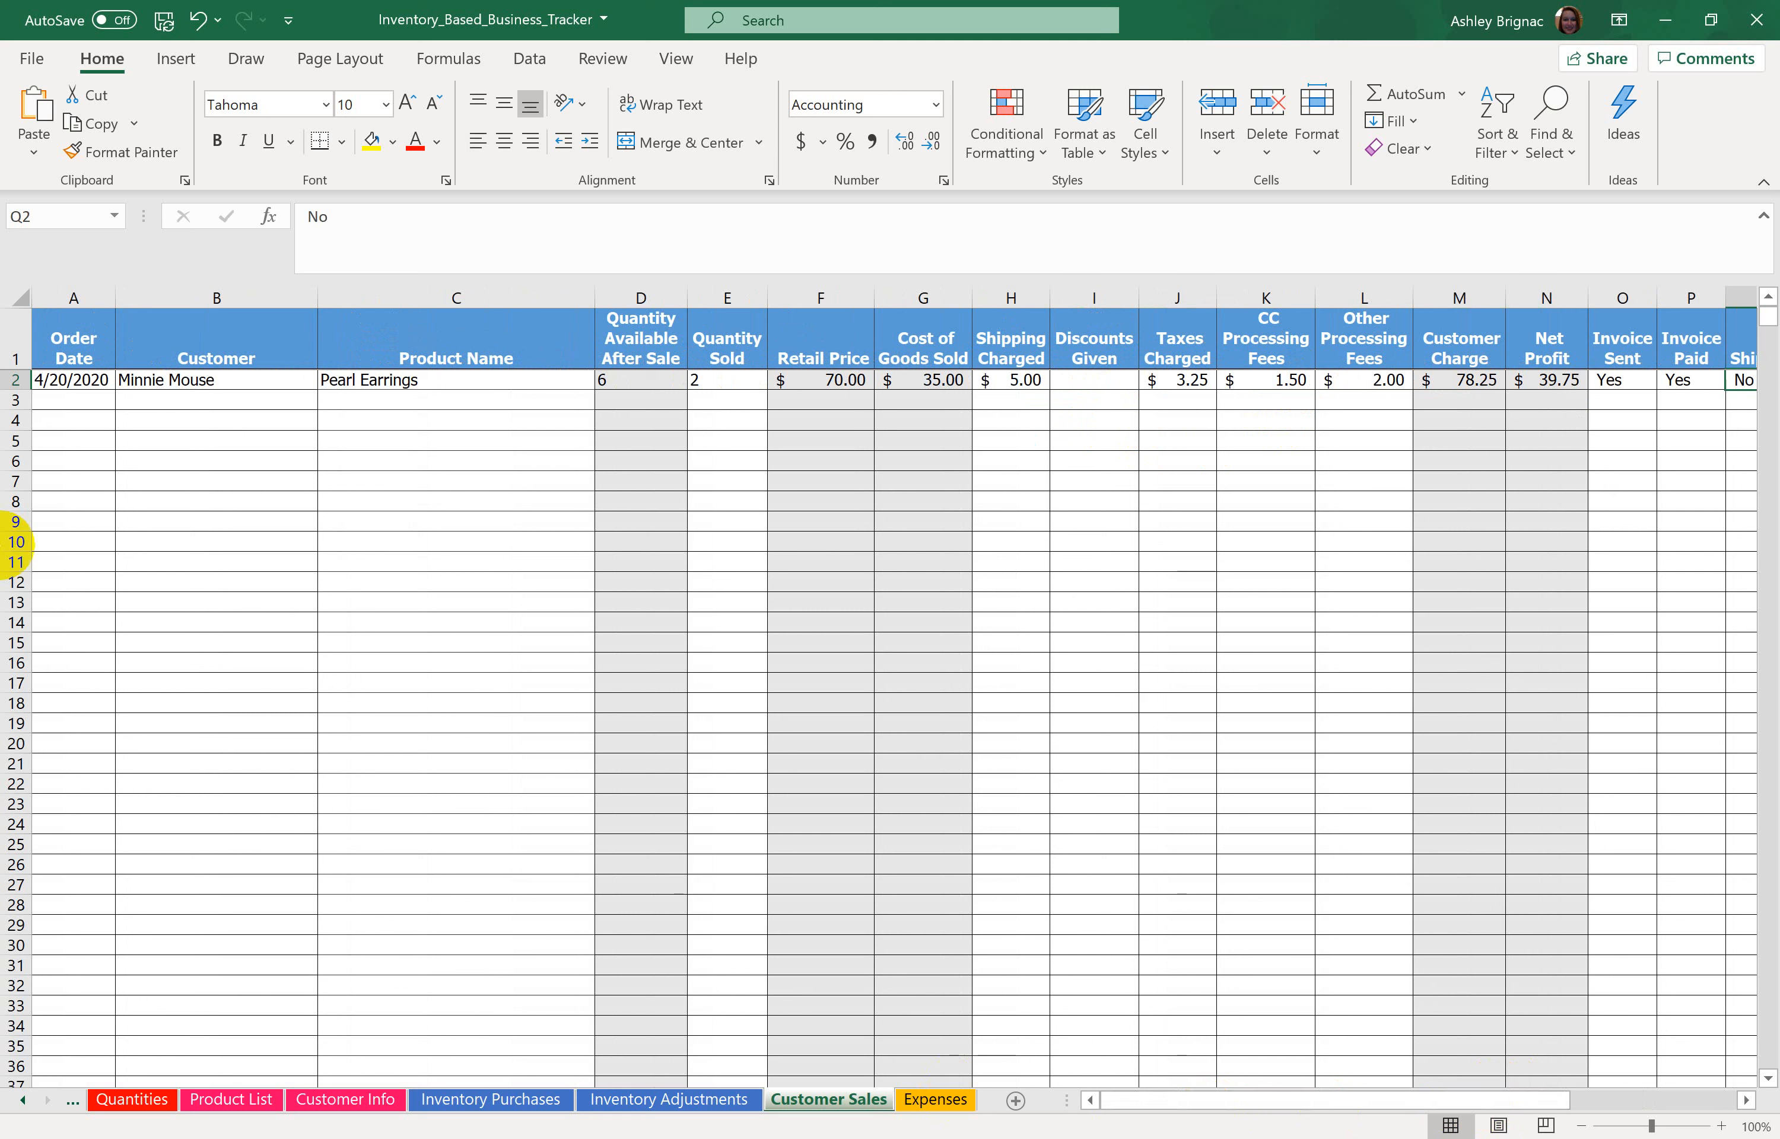
left_click(284, 399)
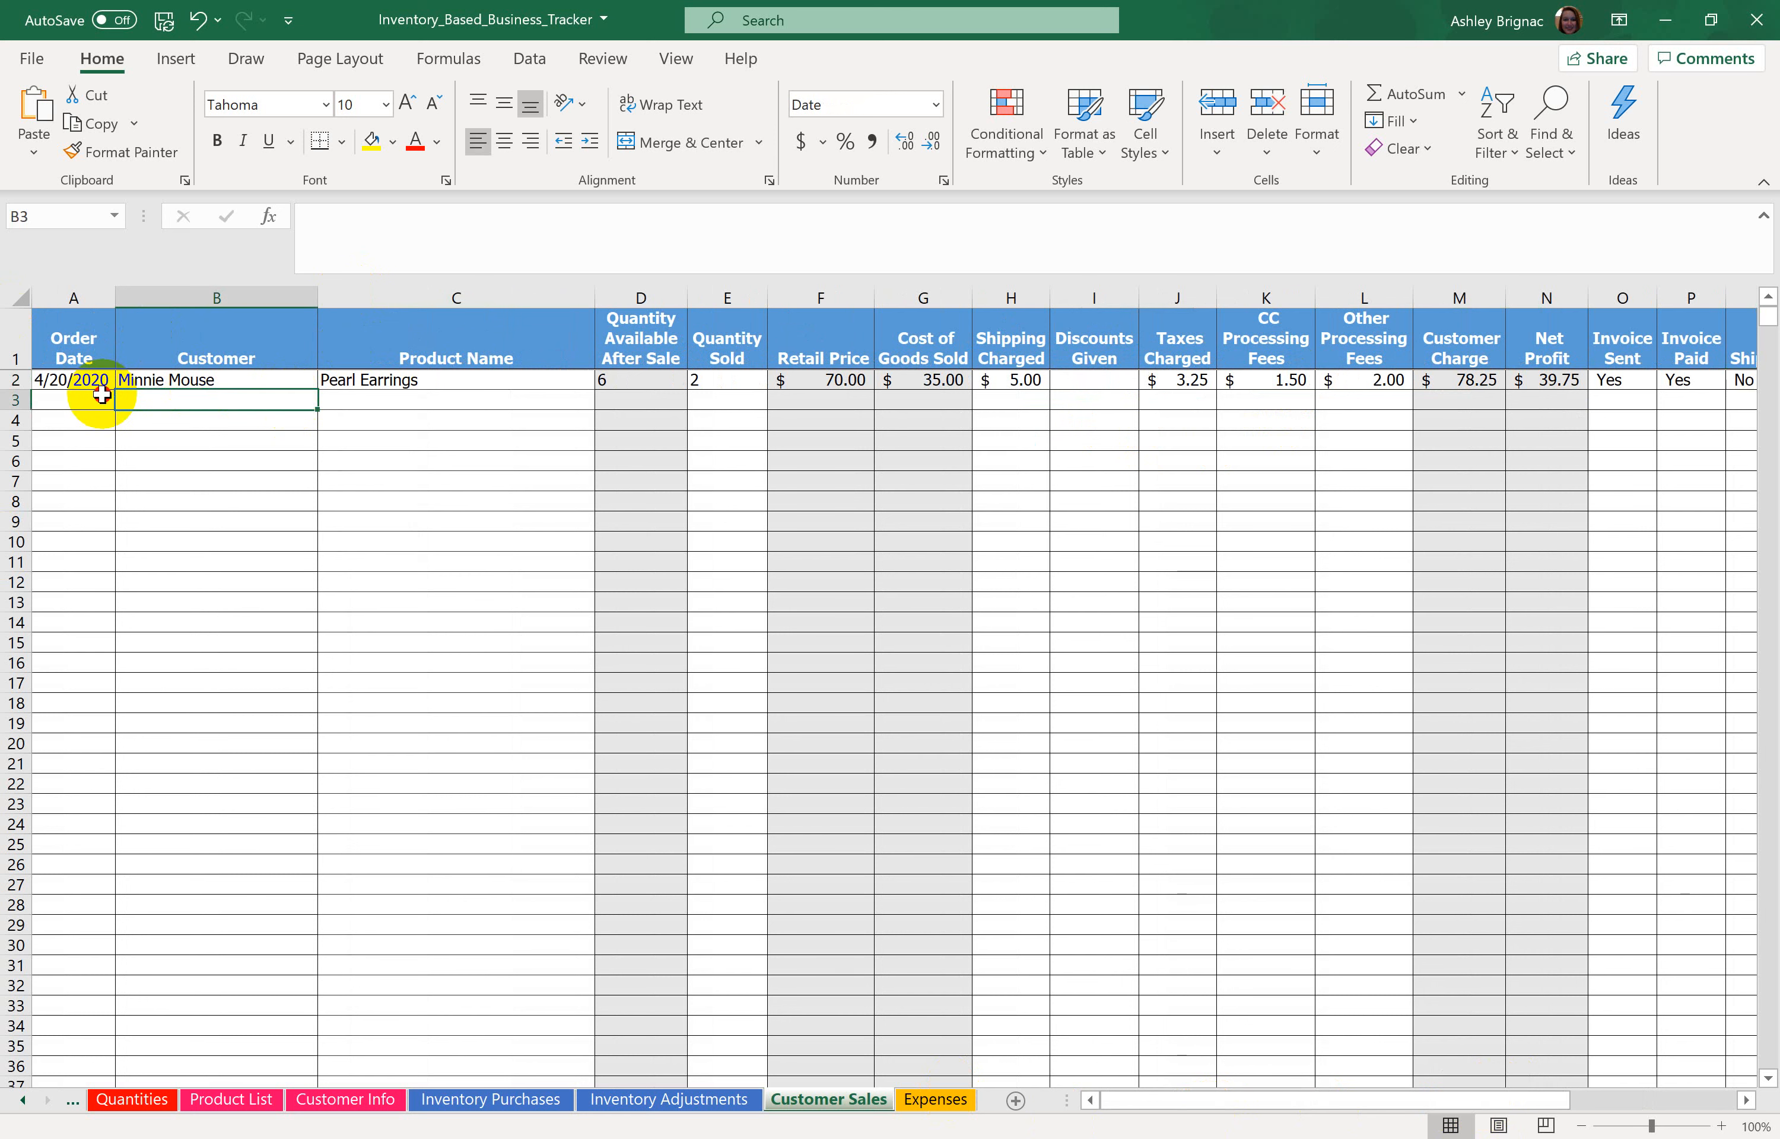
left_click(101, 398)
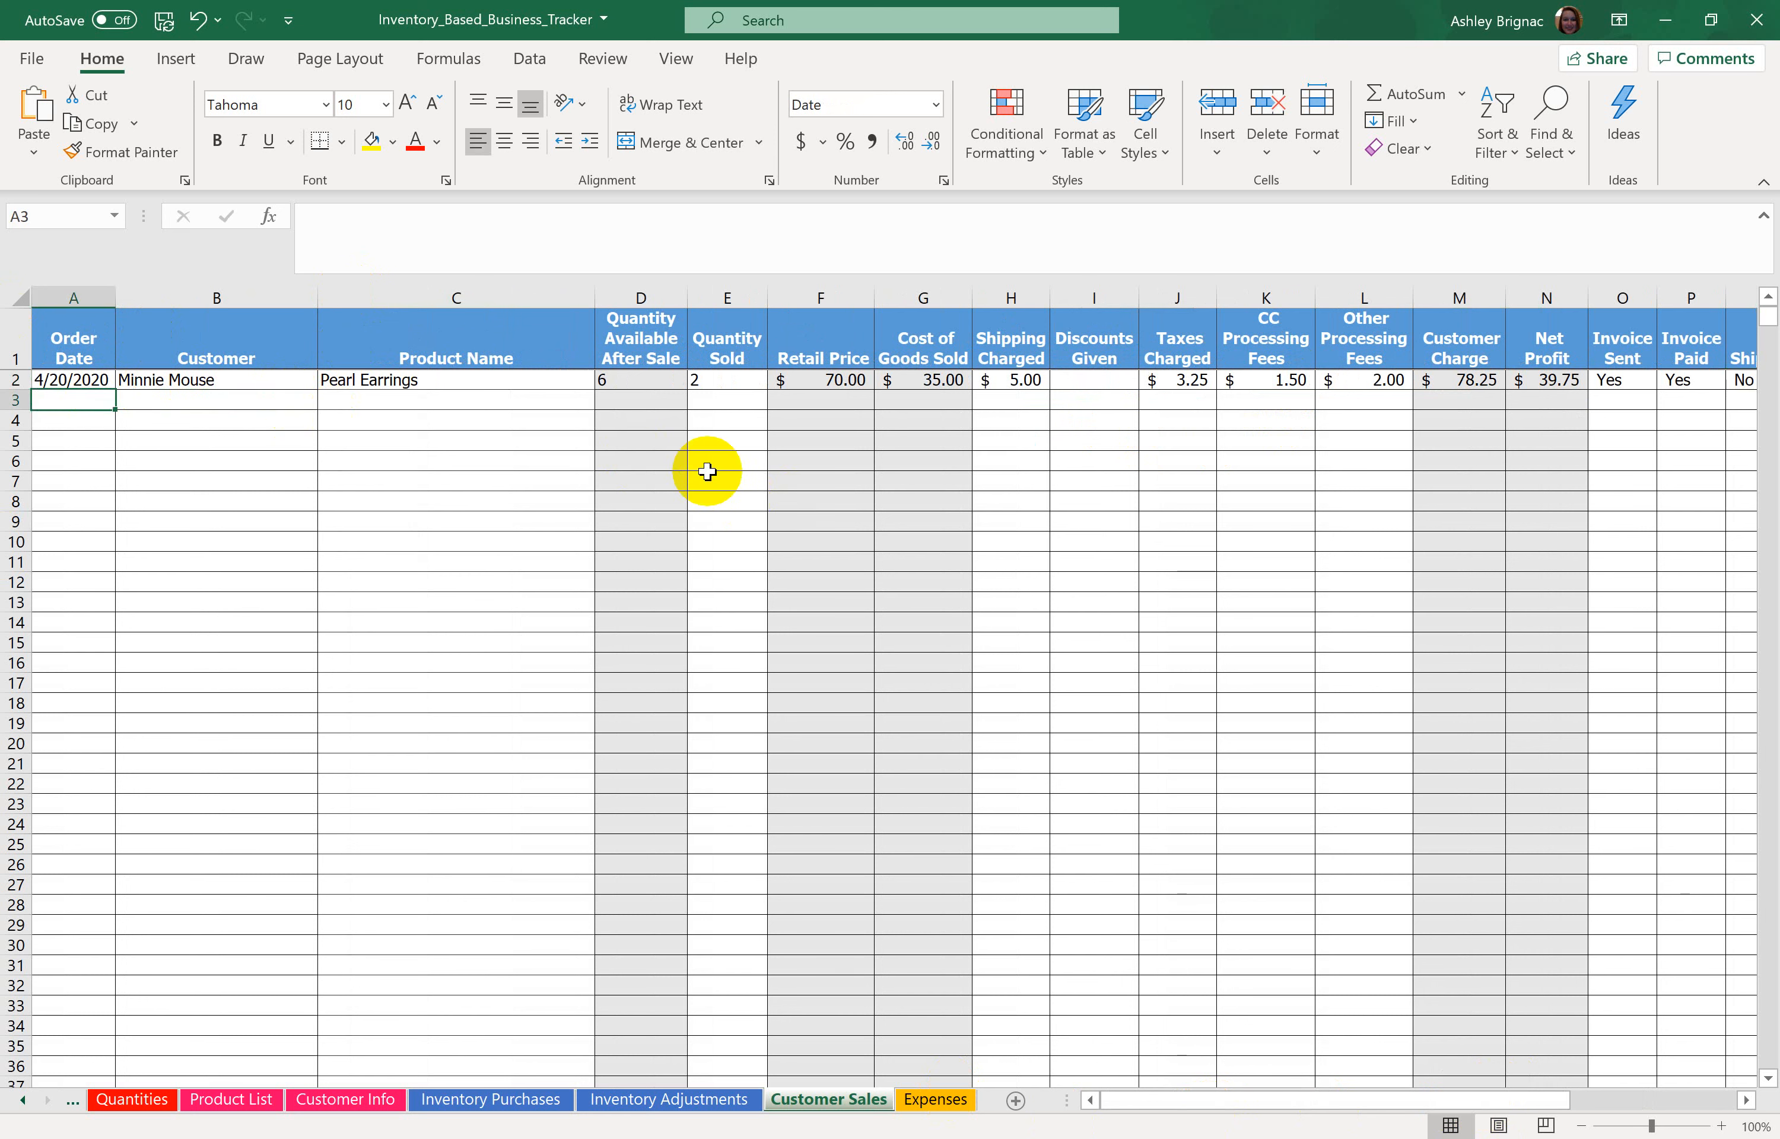
type("4/20/20")
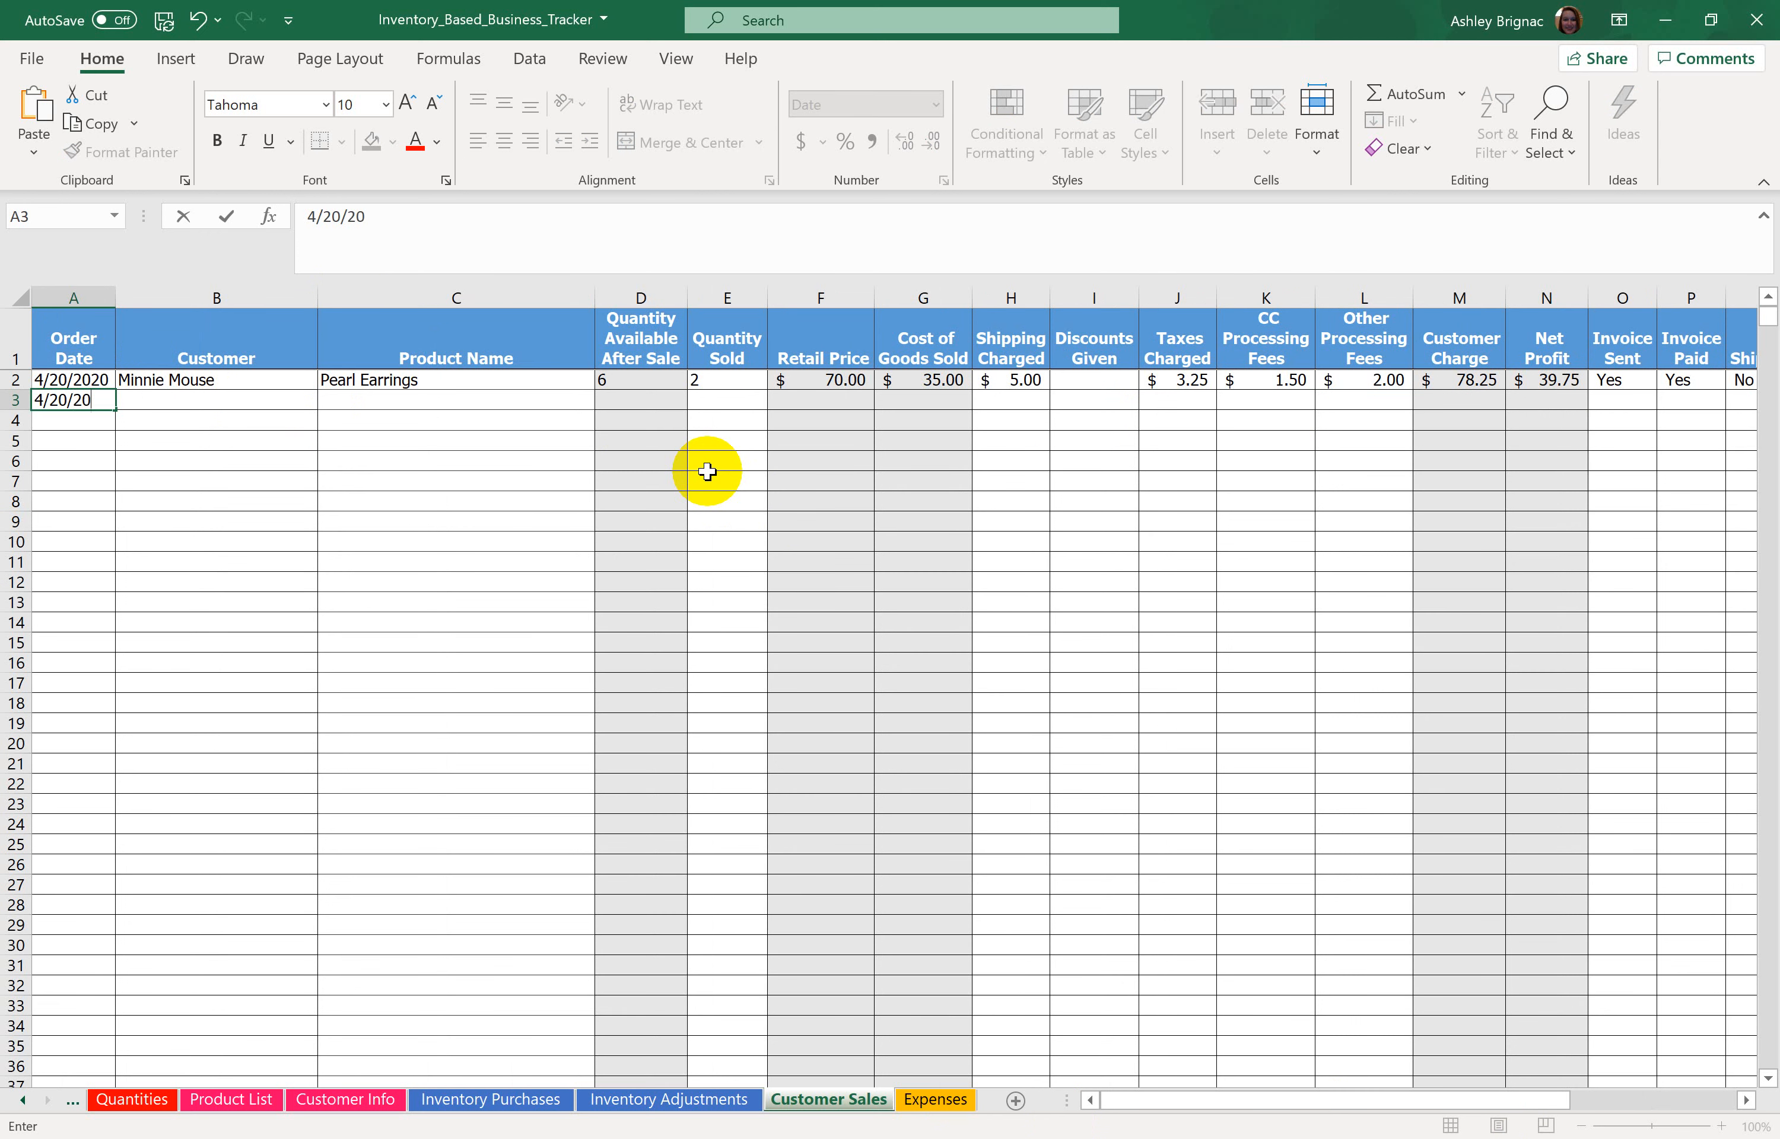
type("20")
key("Tab")
type("M")
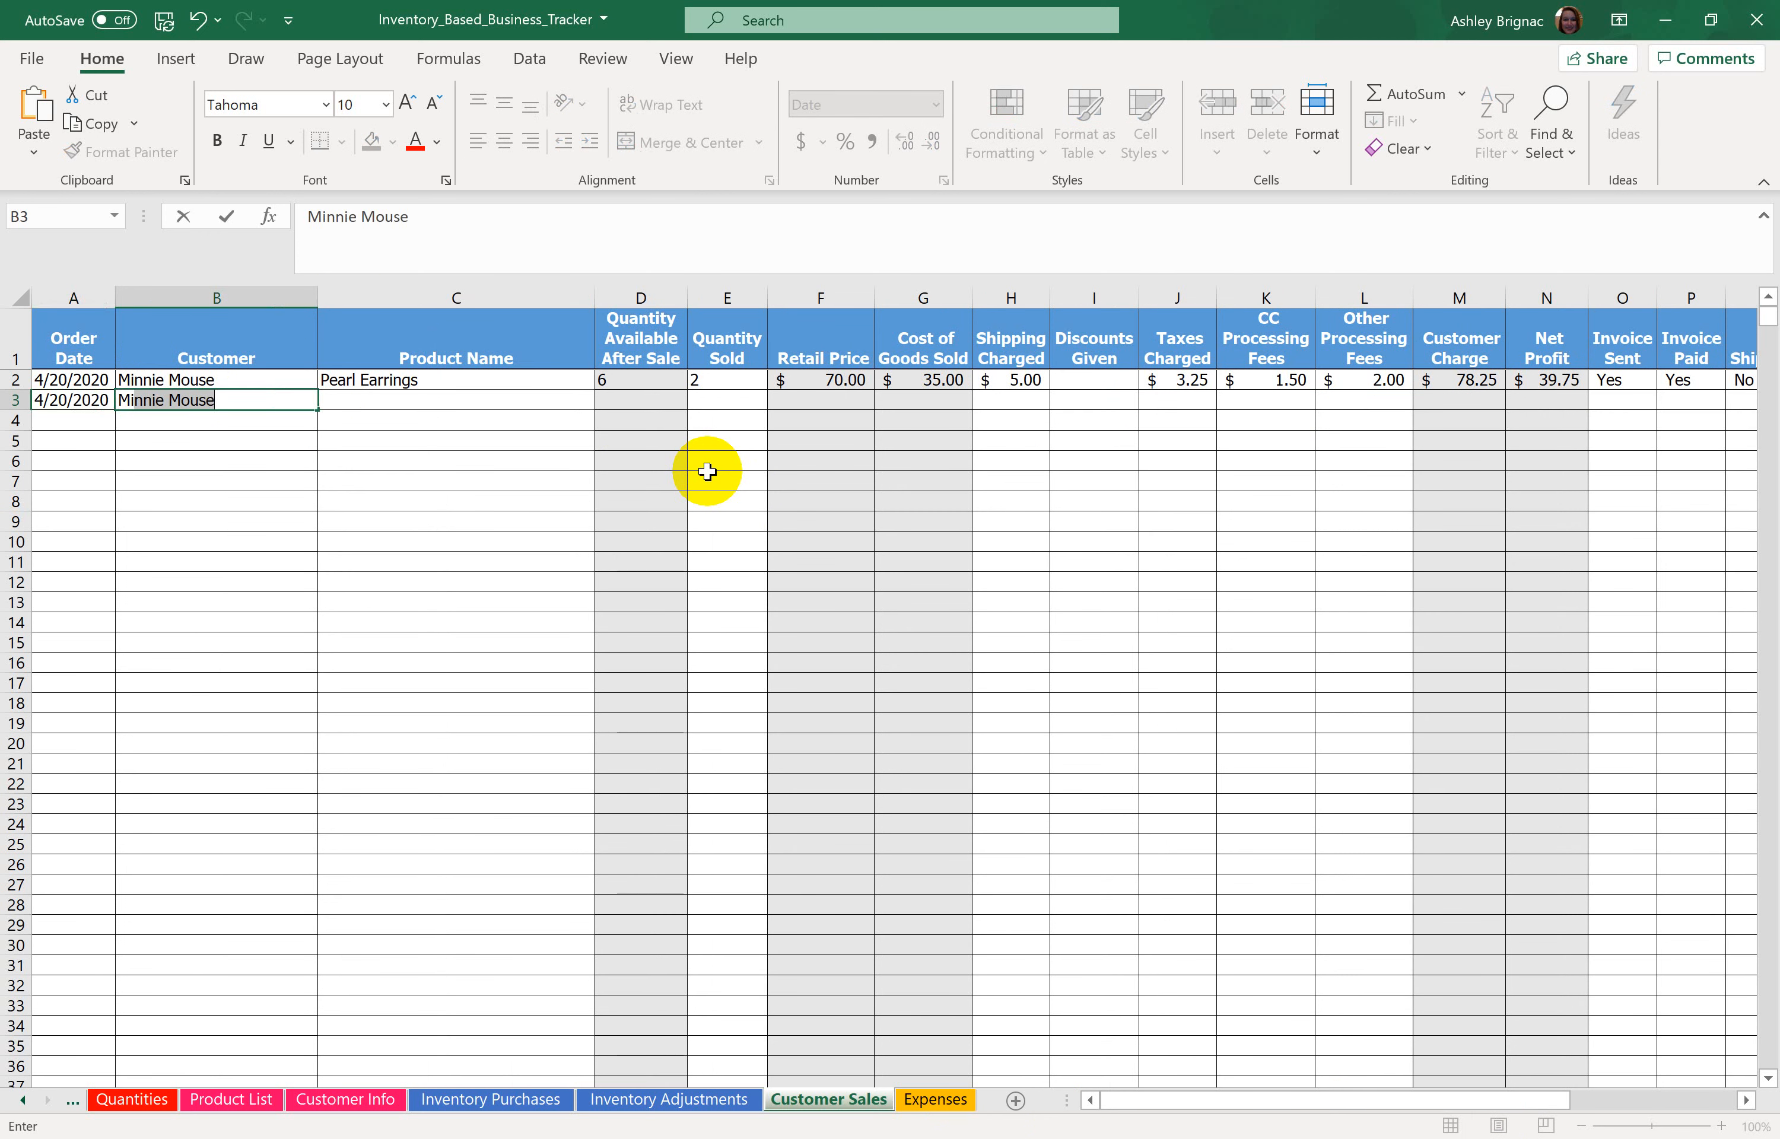
key("Tab")
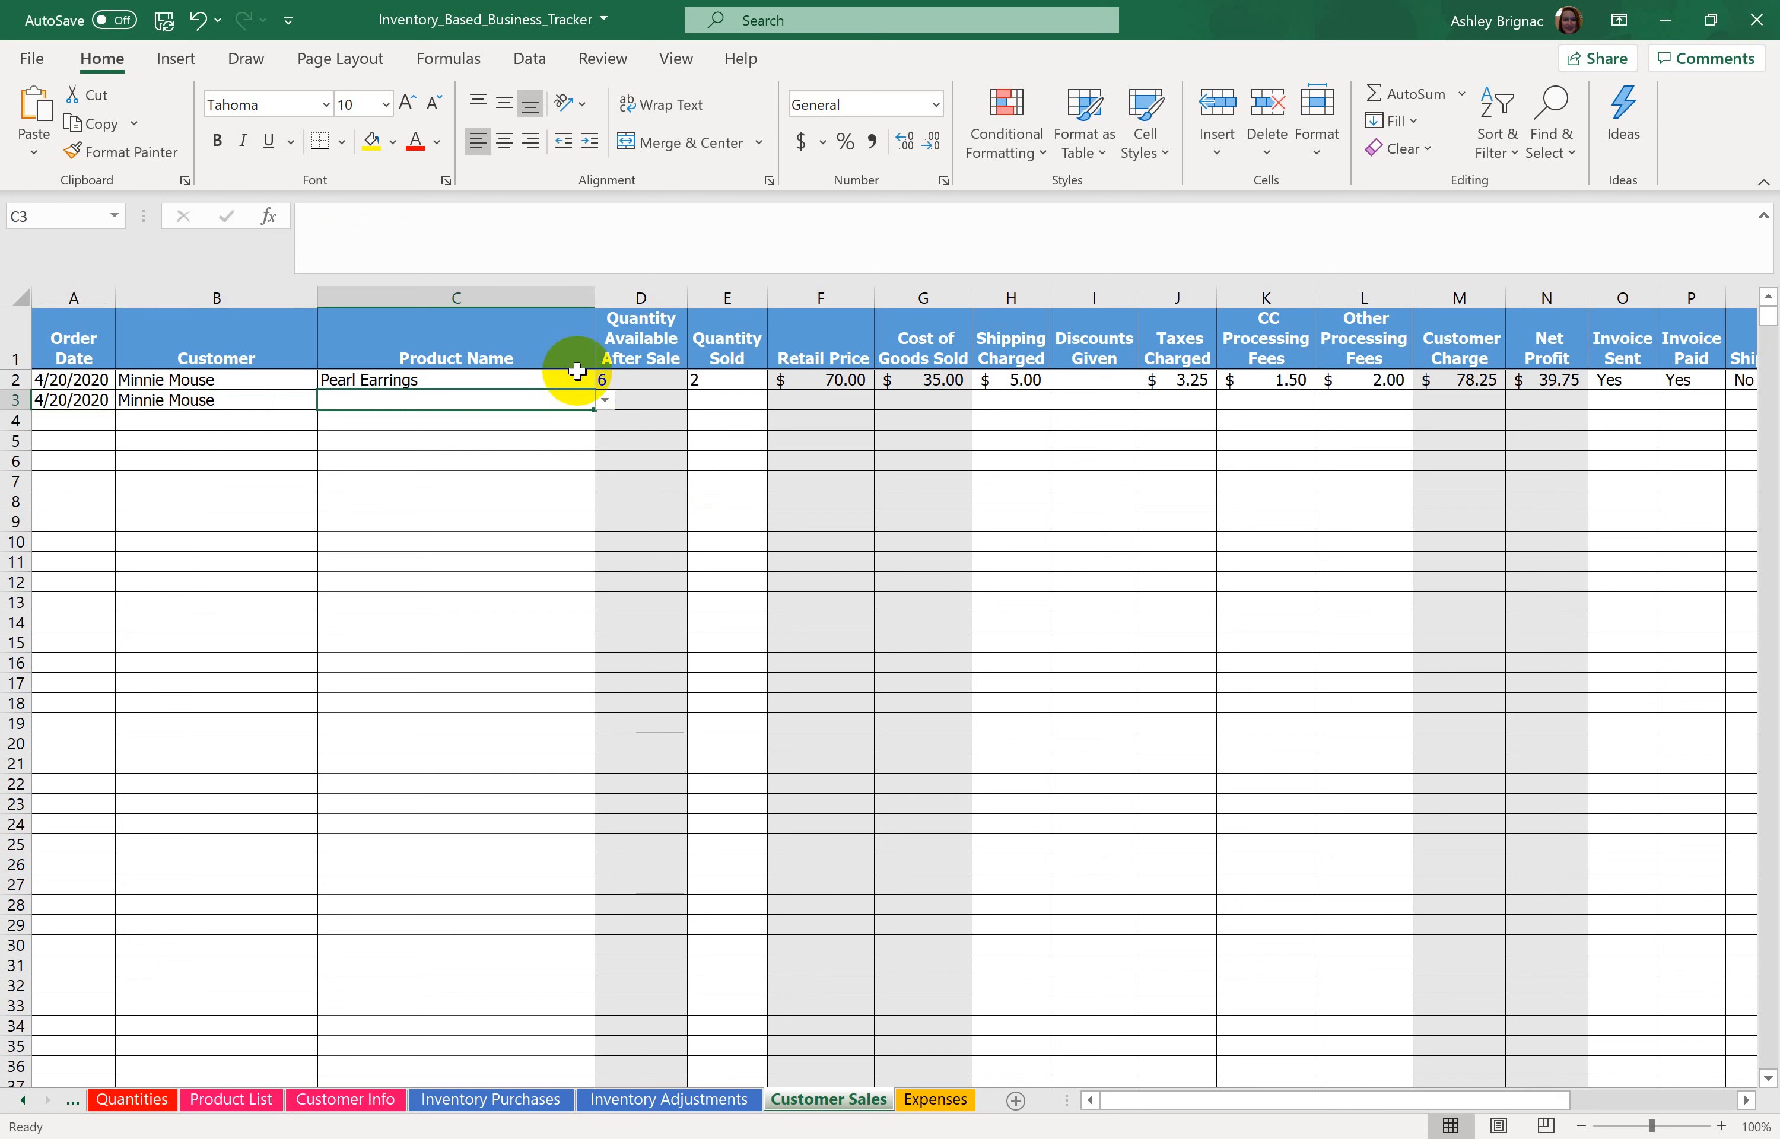
Step: Choose Bee Earrings as the product for the second sale and enter 1 as the quantity sold
left_click(604, 403)
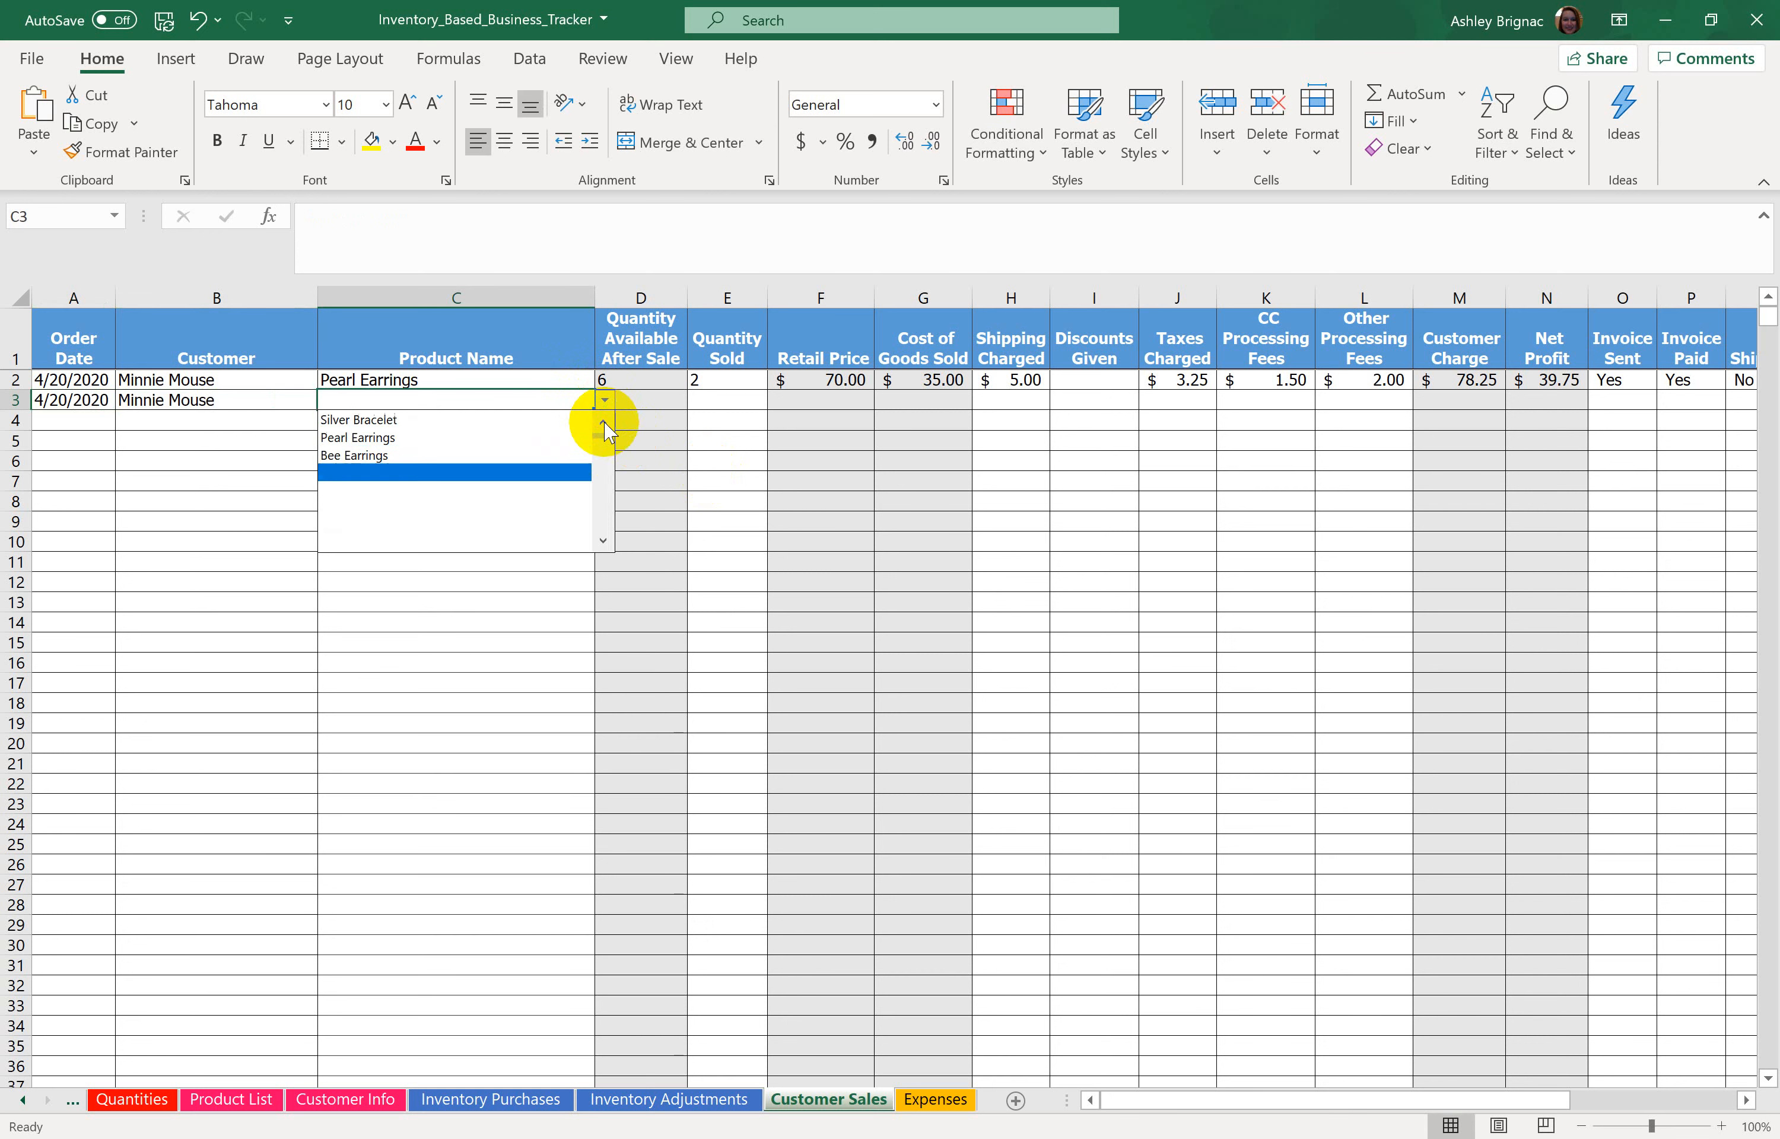
left_click(529, 452)
left_click(708, 402)
type("1")
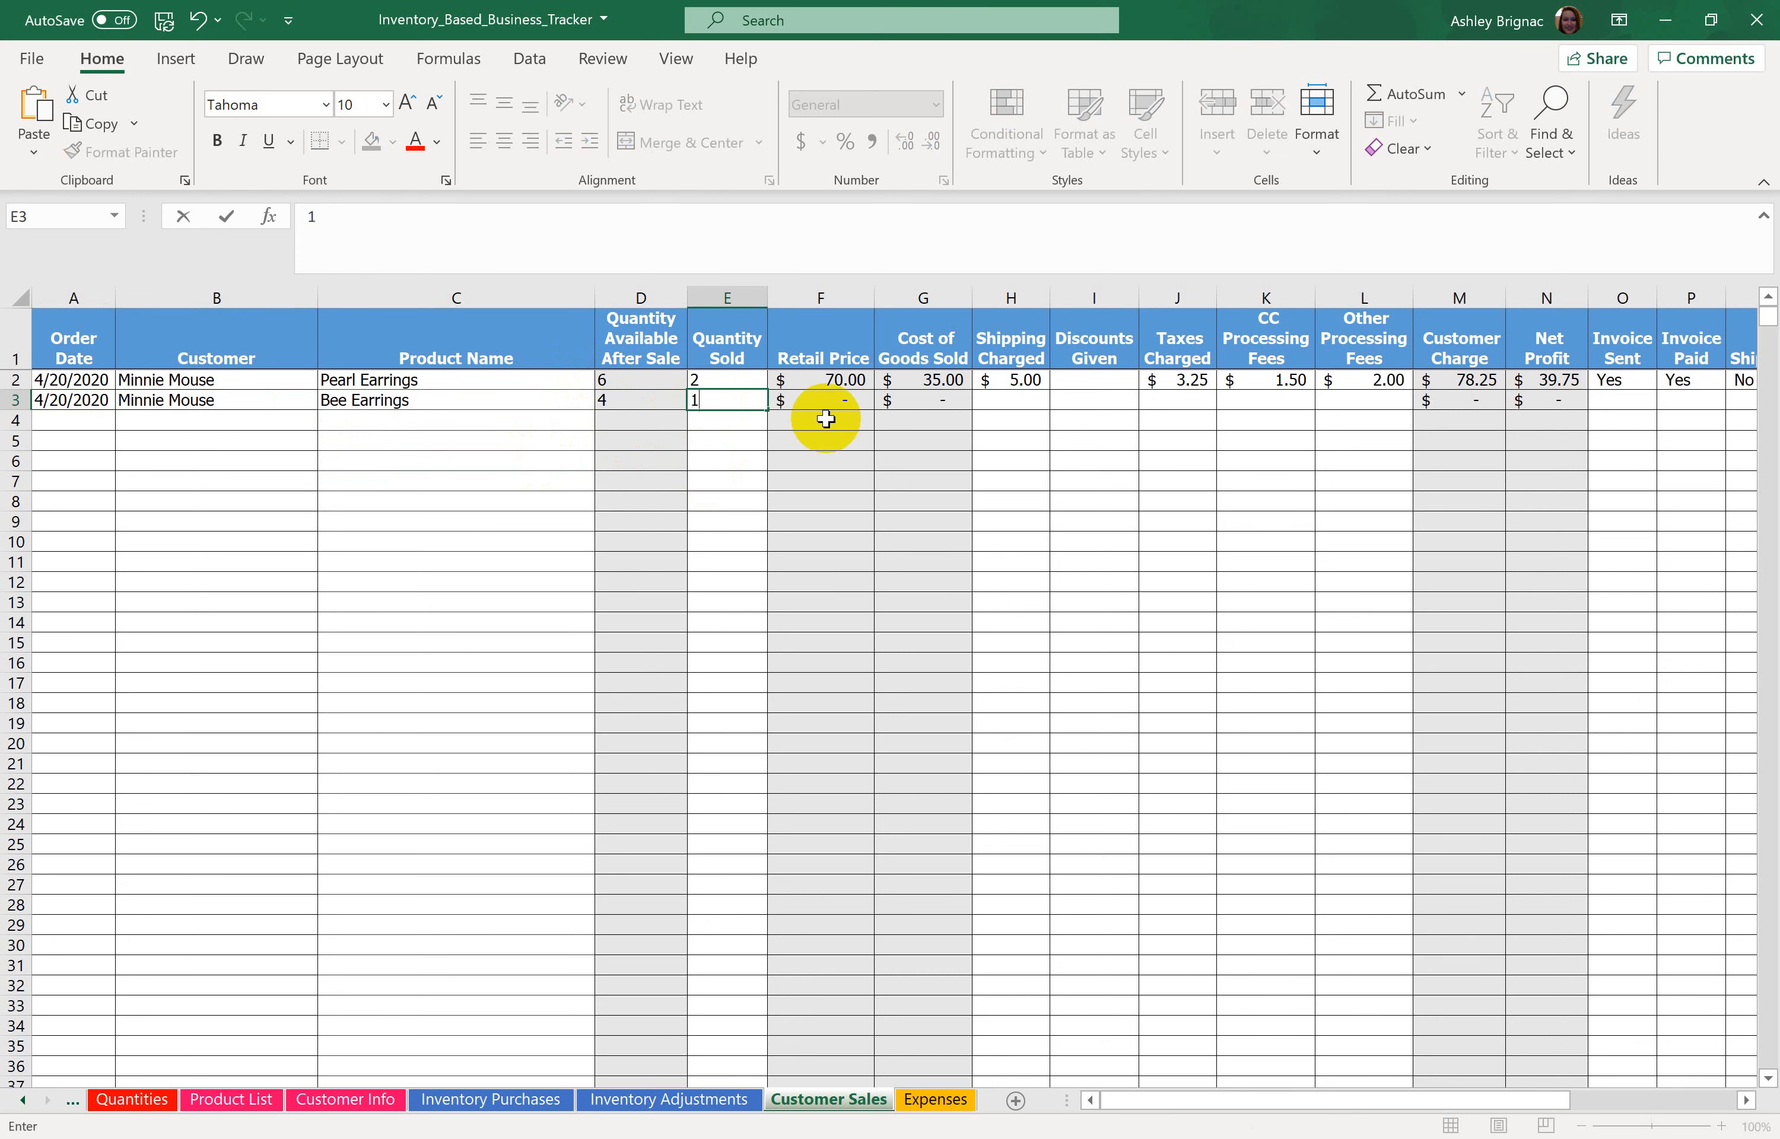
Step: Enter 2.50 for taxes charged on the Bee Earrings sale, leaving the shipping and discount blank
left_click(1005, 403)
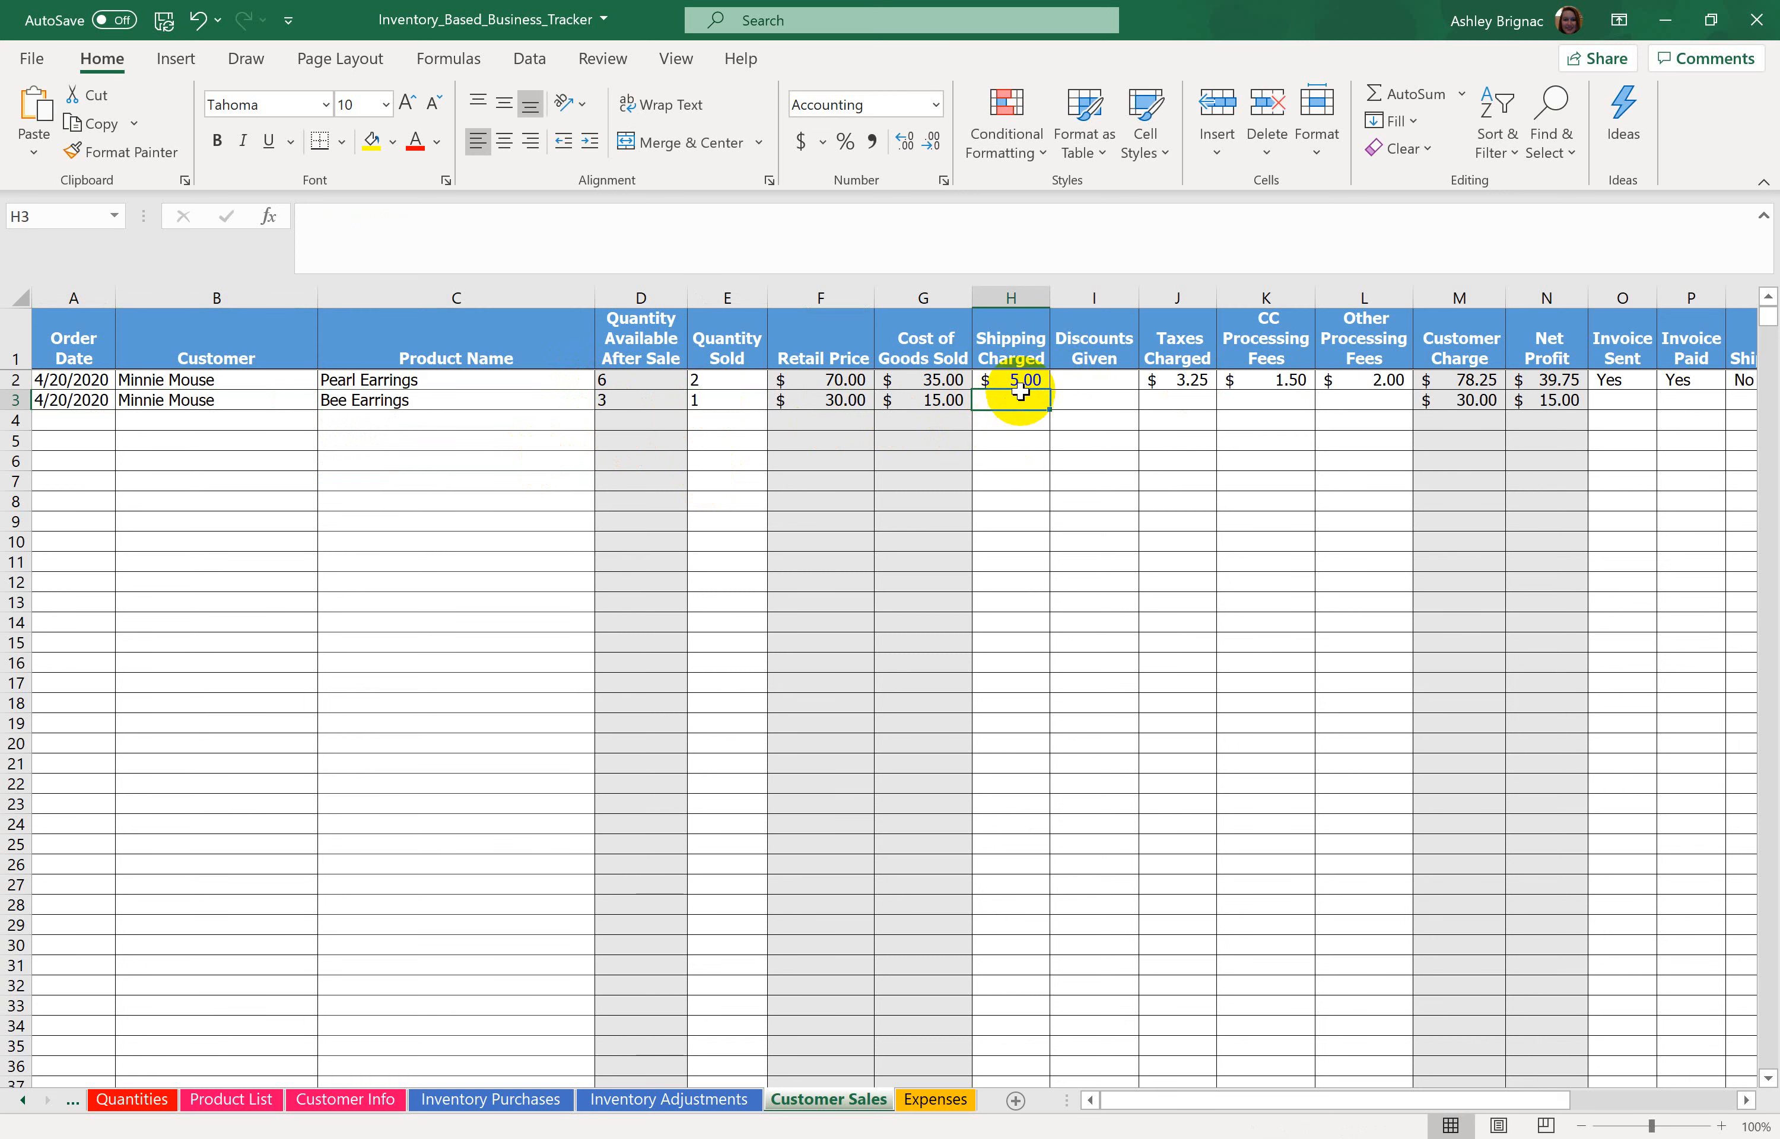
left_click(1176, 402)
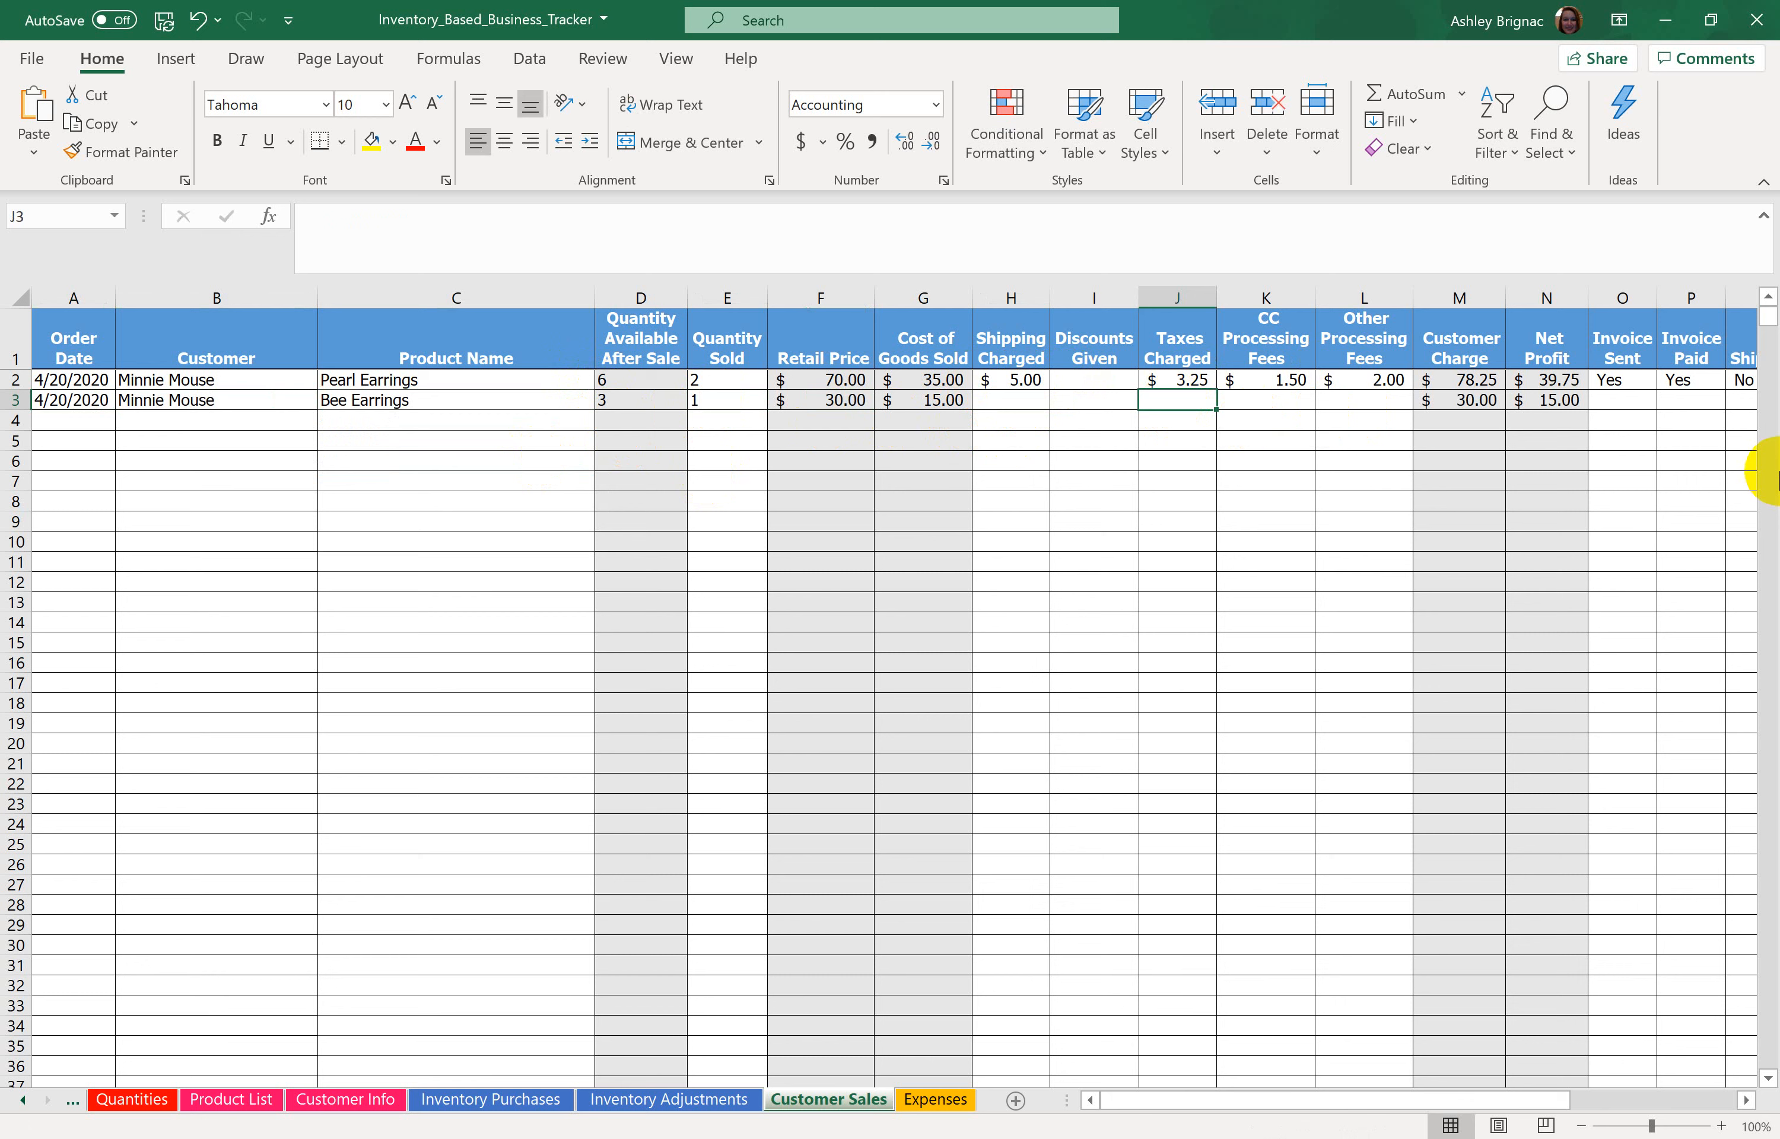
type("2")
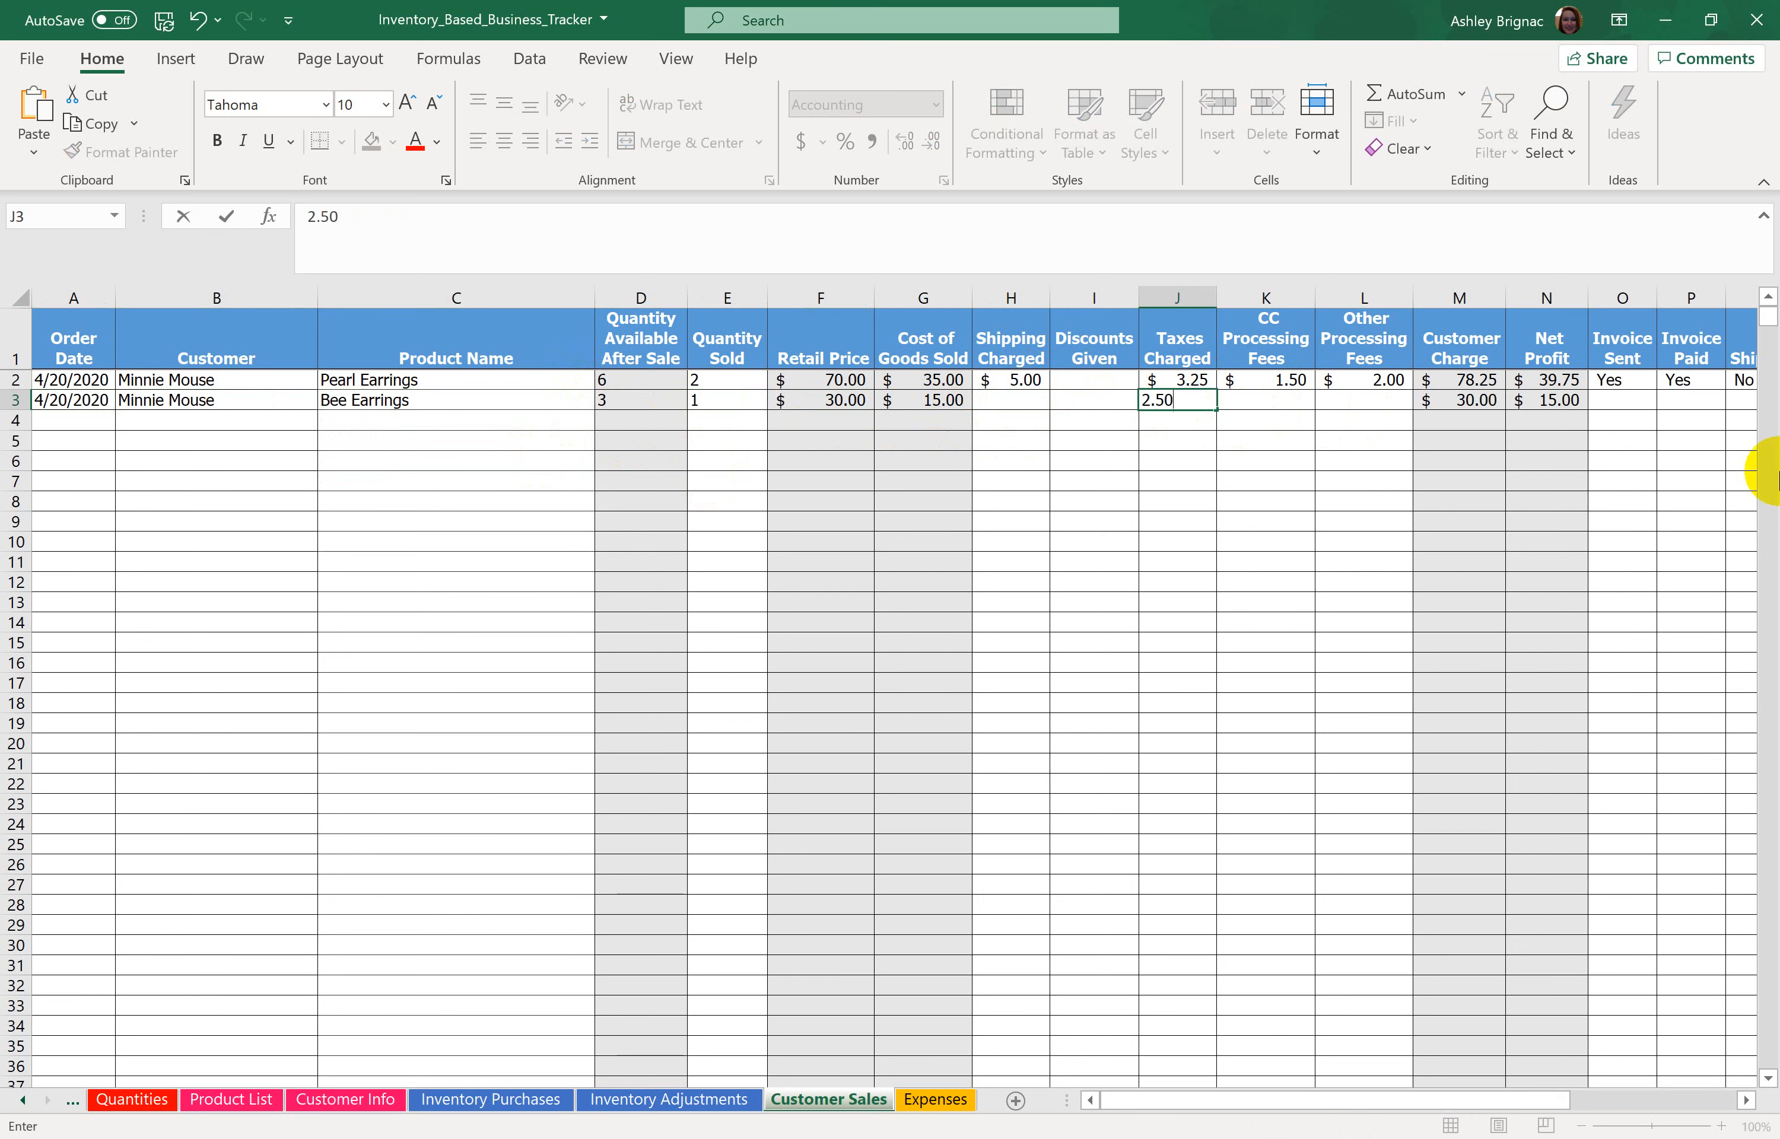
type(".50")
key("Tab")
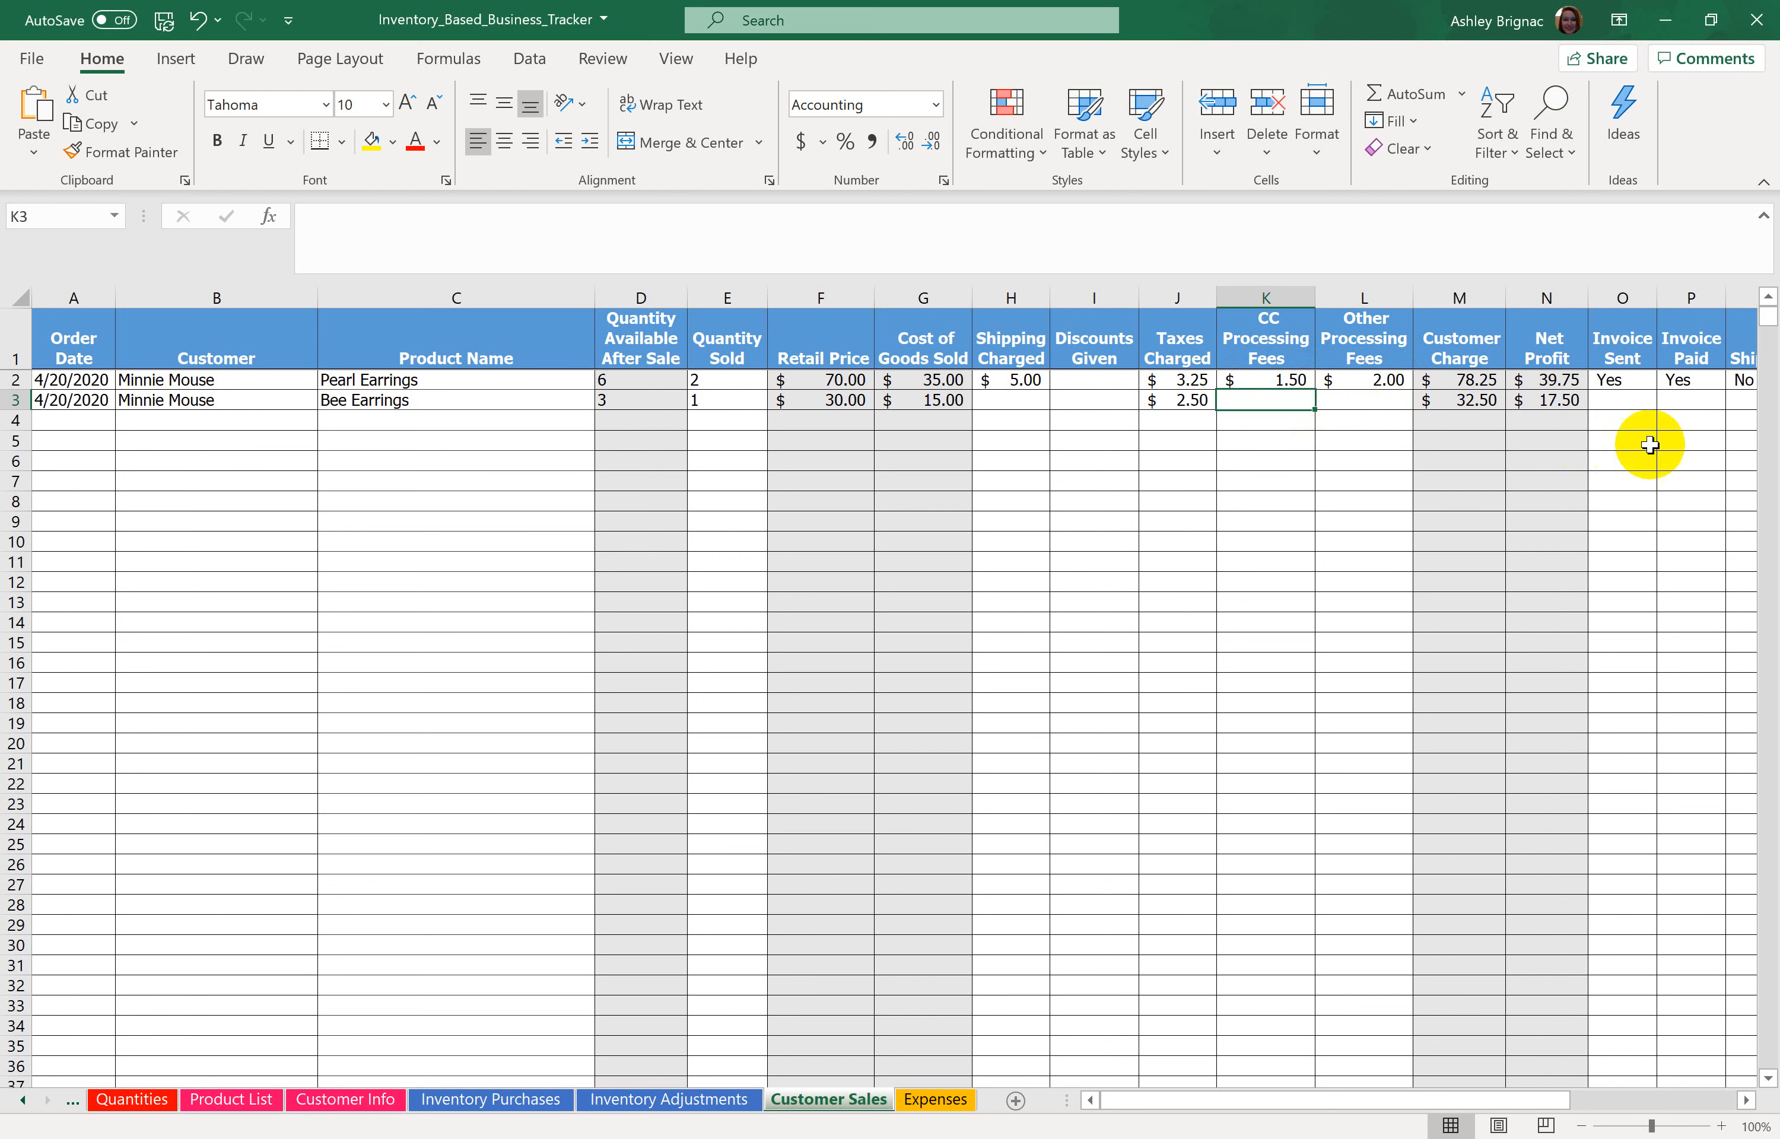
Step: Mark the Bee Earrings sale's invoice as sent and paid by choosing Yes for both
left_click(1622, 402)
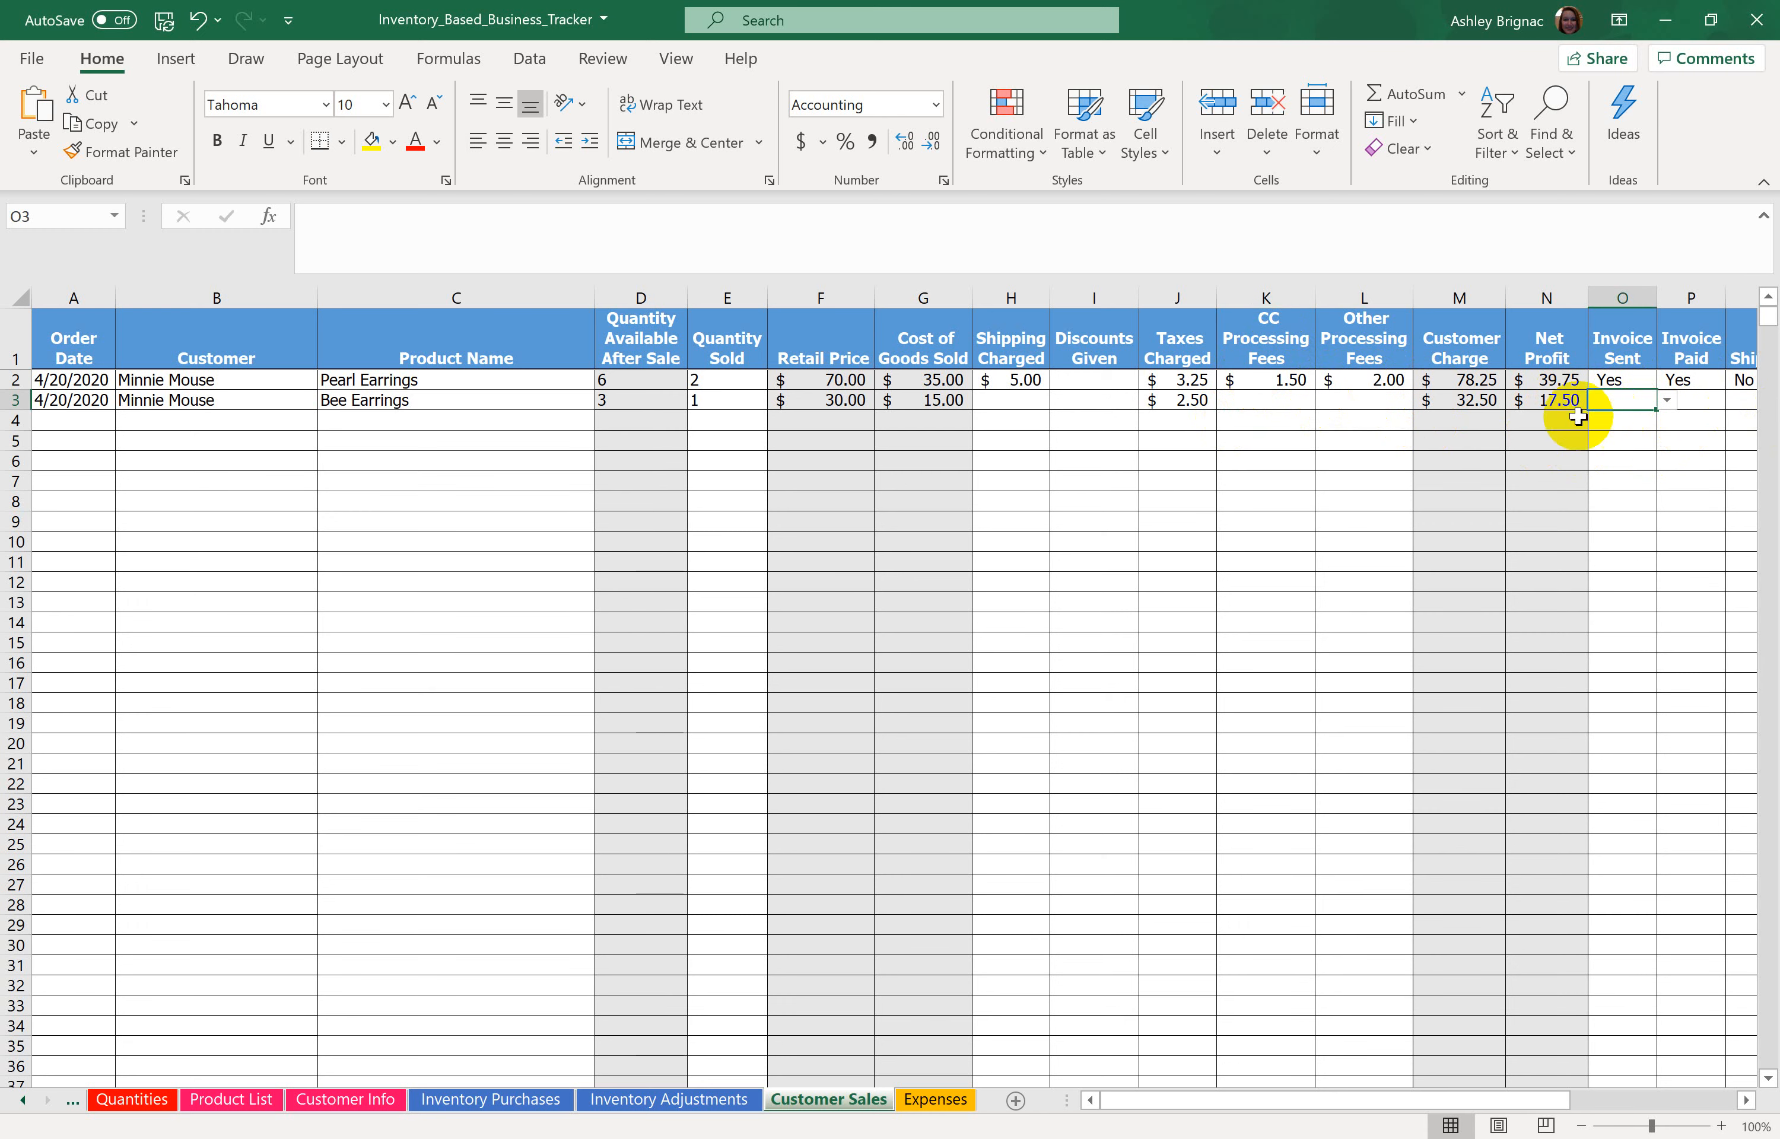
left_click(1667, 401)
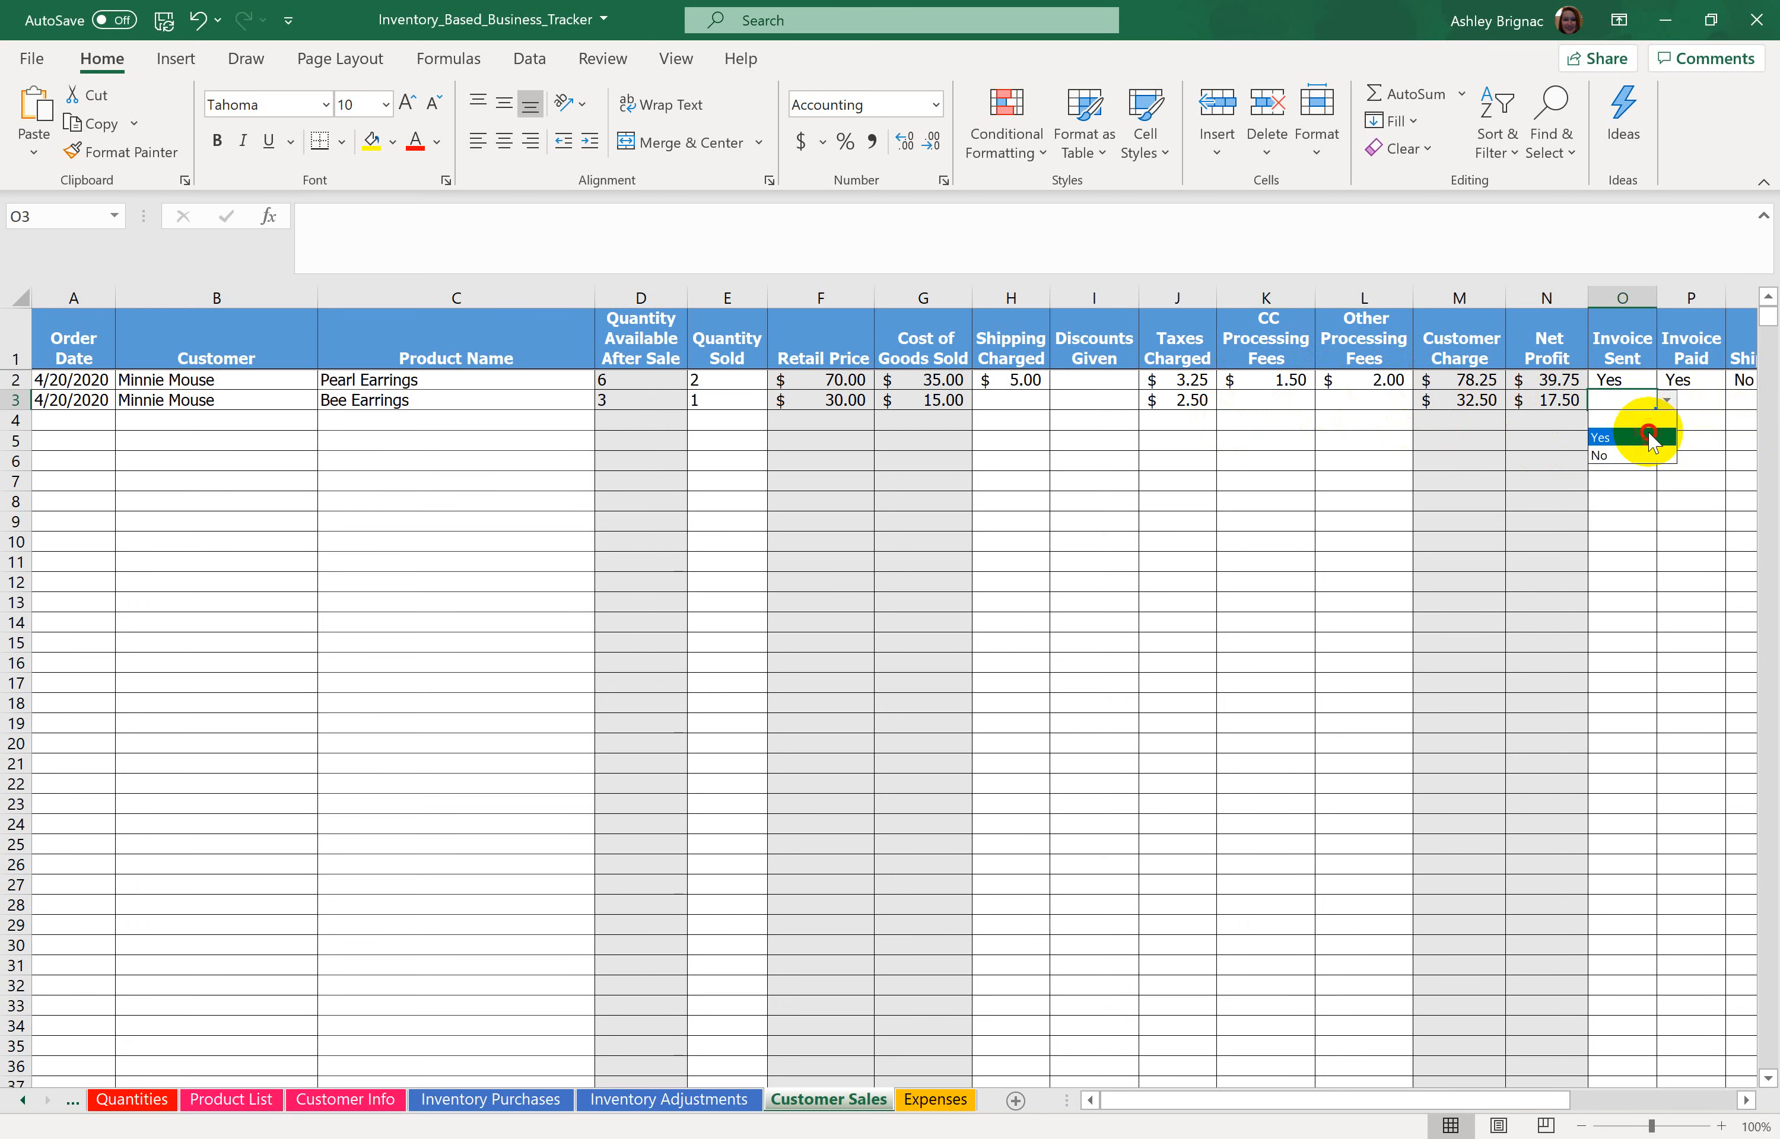
left_click(1651, 440)
left_click(1720, 404)
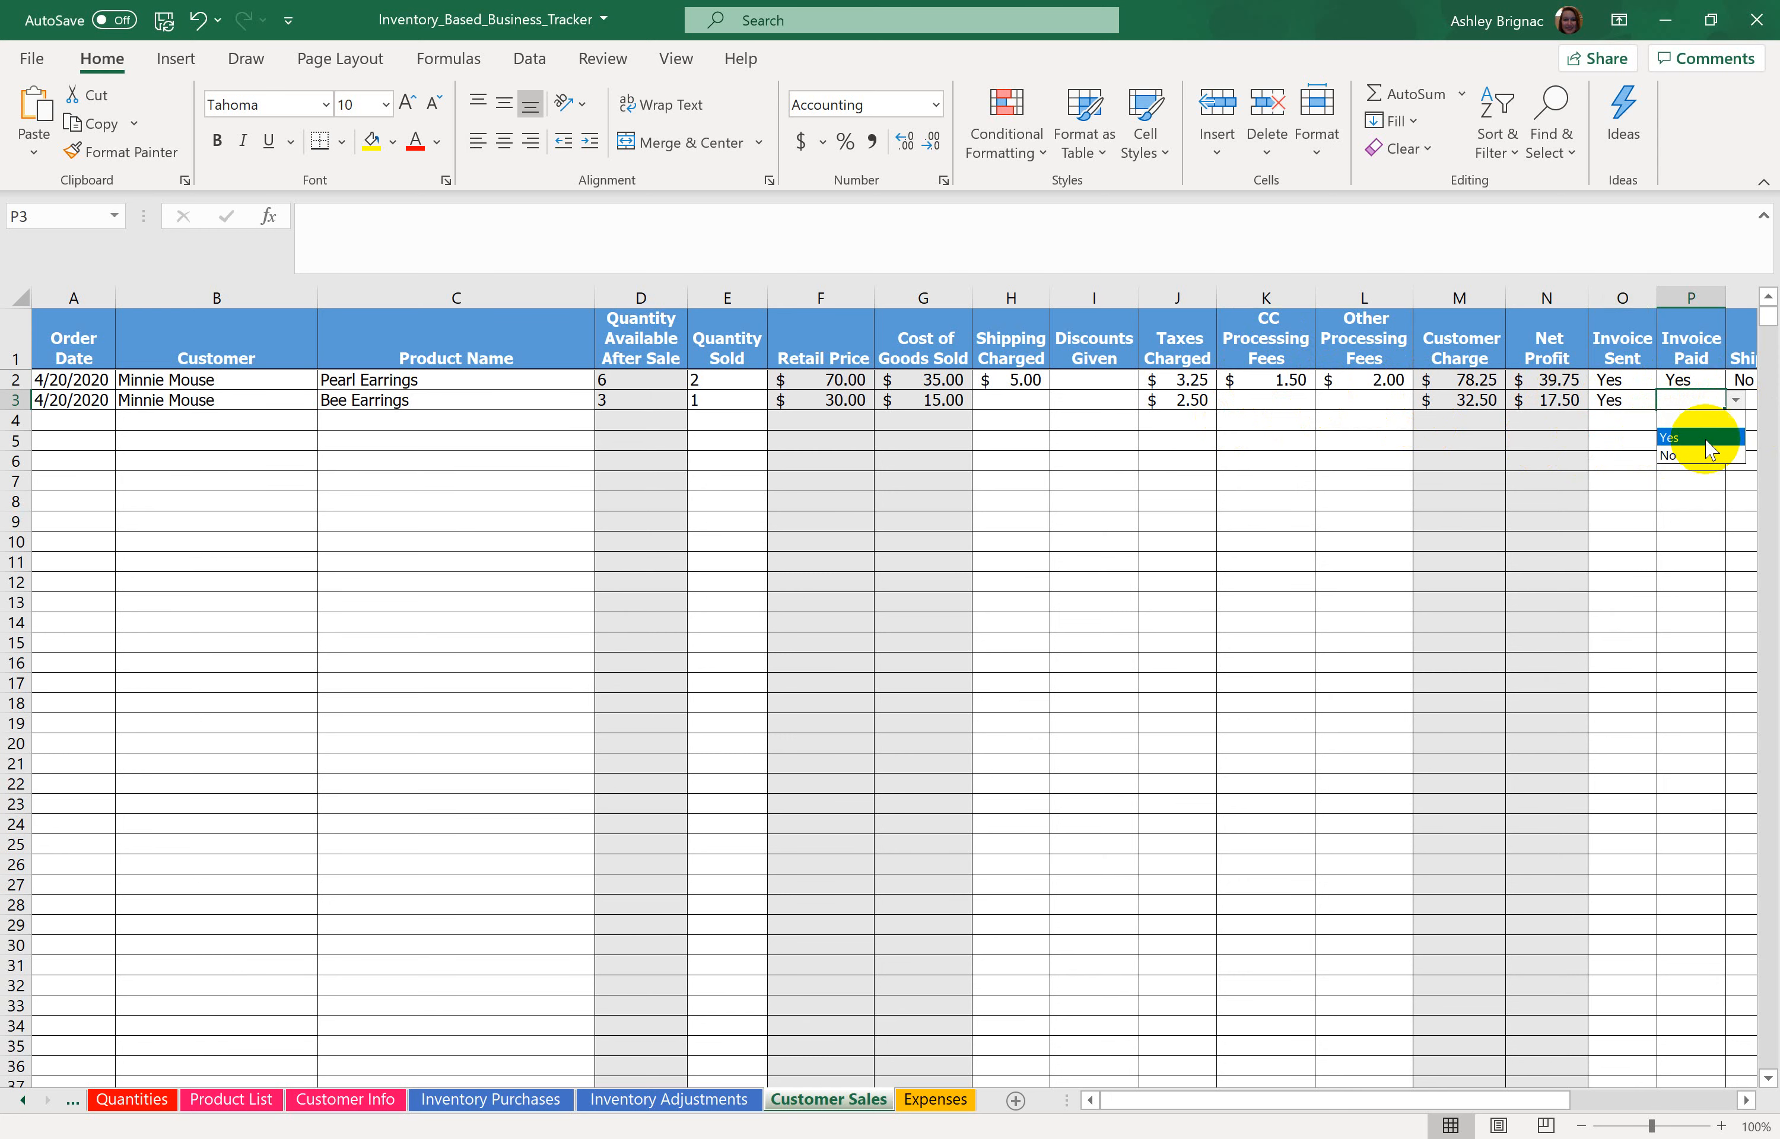
left_click(1697, 441)
Step: Set the shipped status of the Bee Earrings sale to No
left_click(1746, 1100)
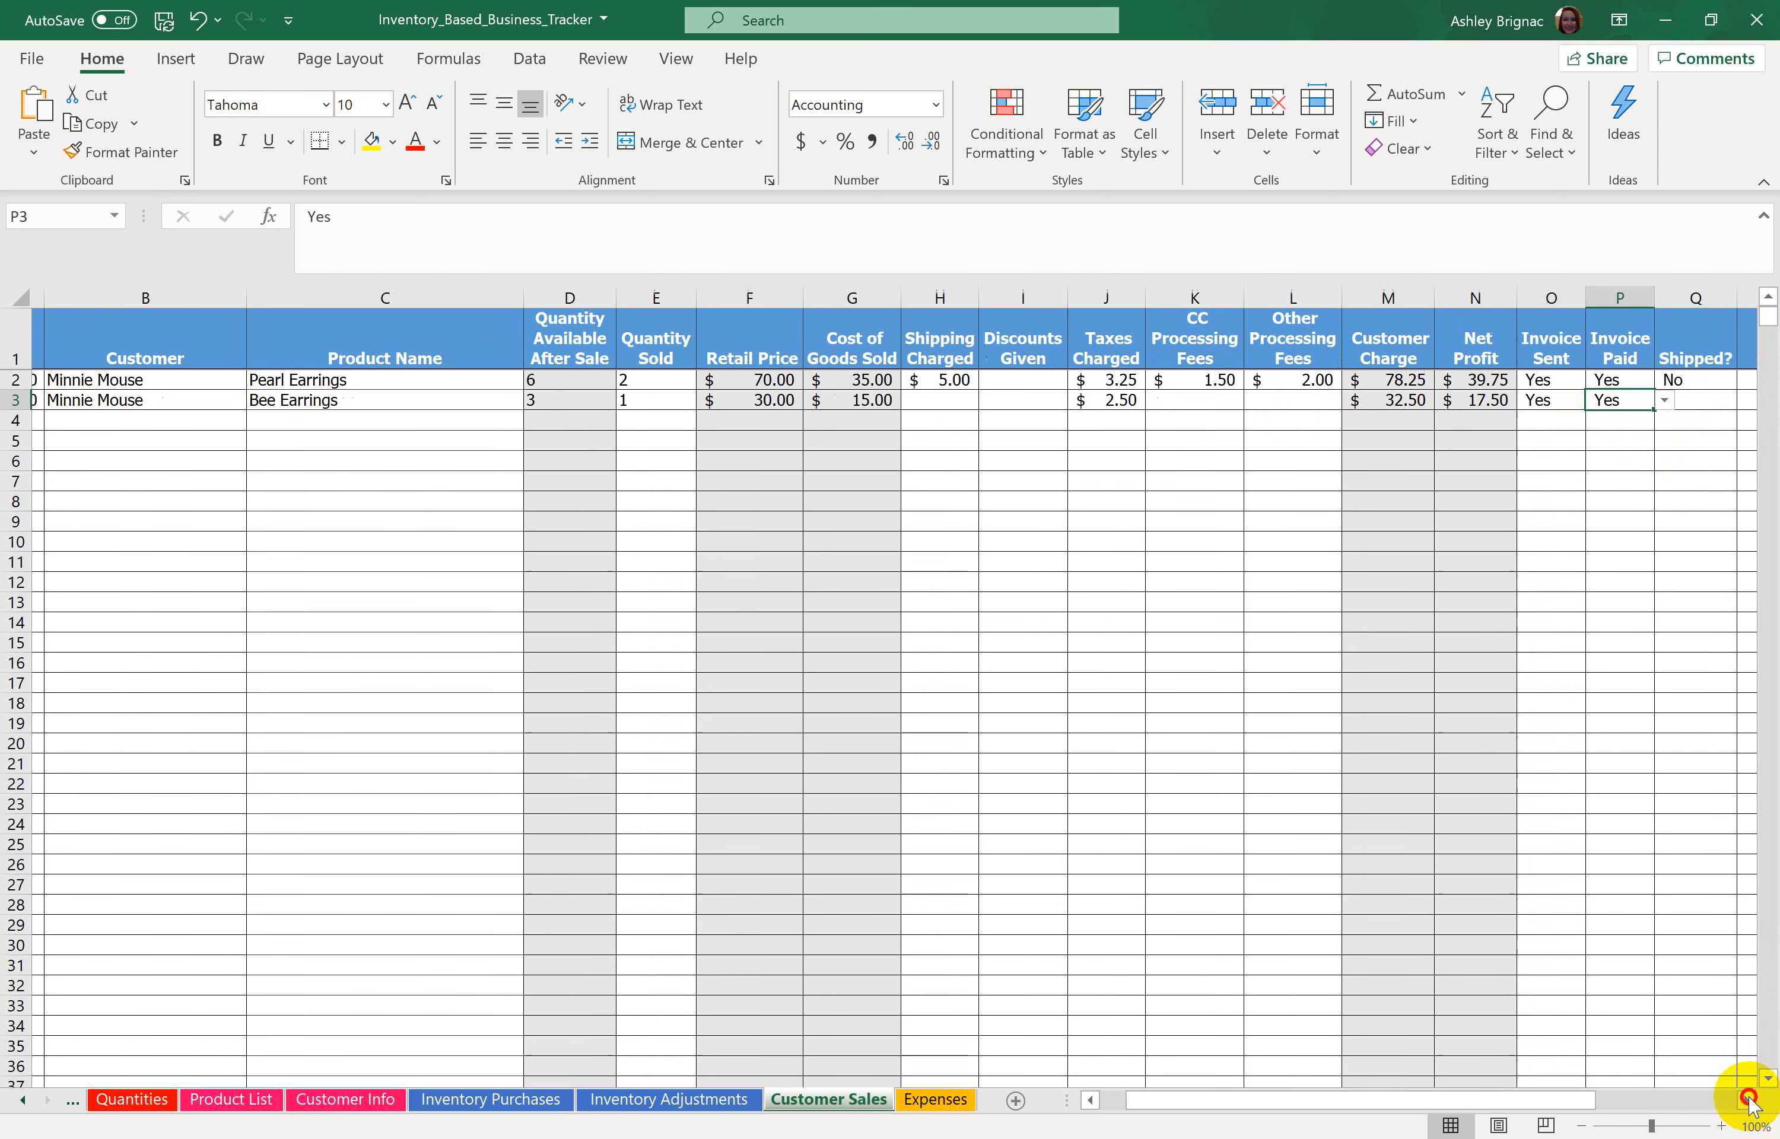
left_click(1746, 1100)
left_click(1511, 403)
left_click(1535, 399)
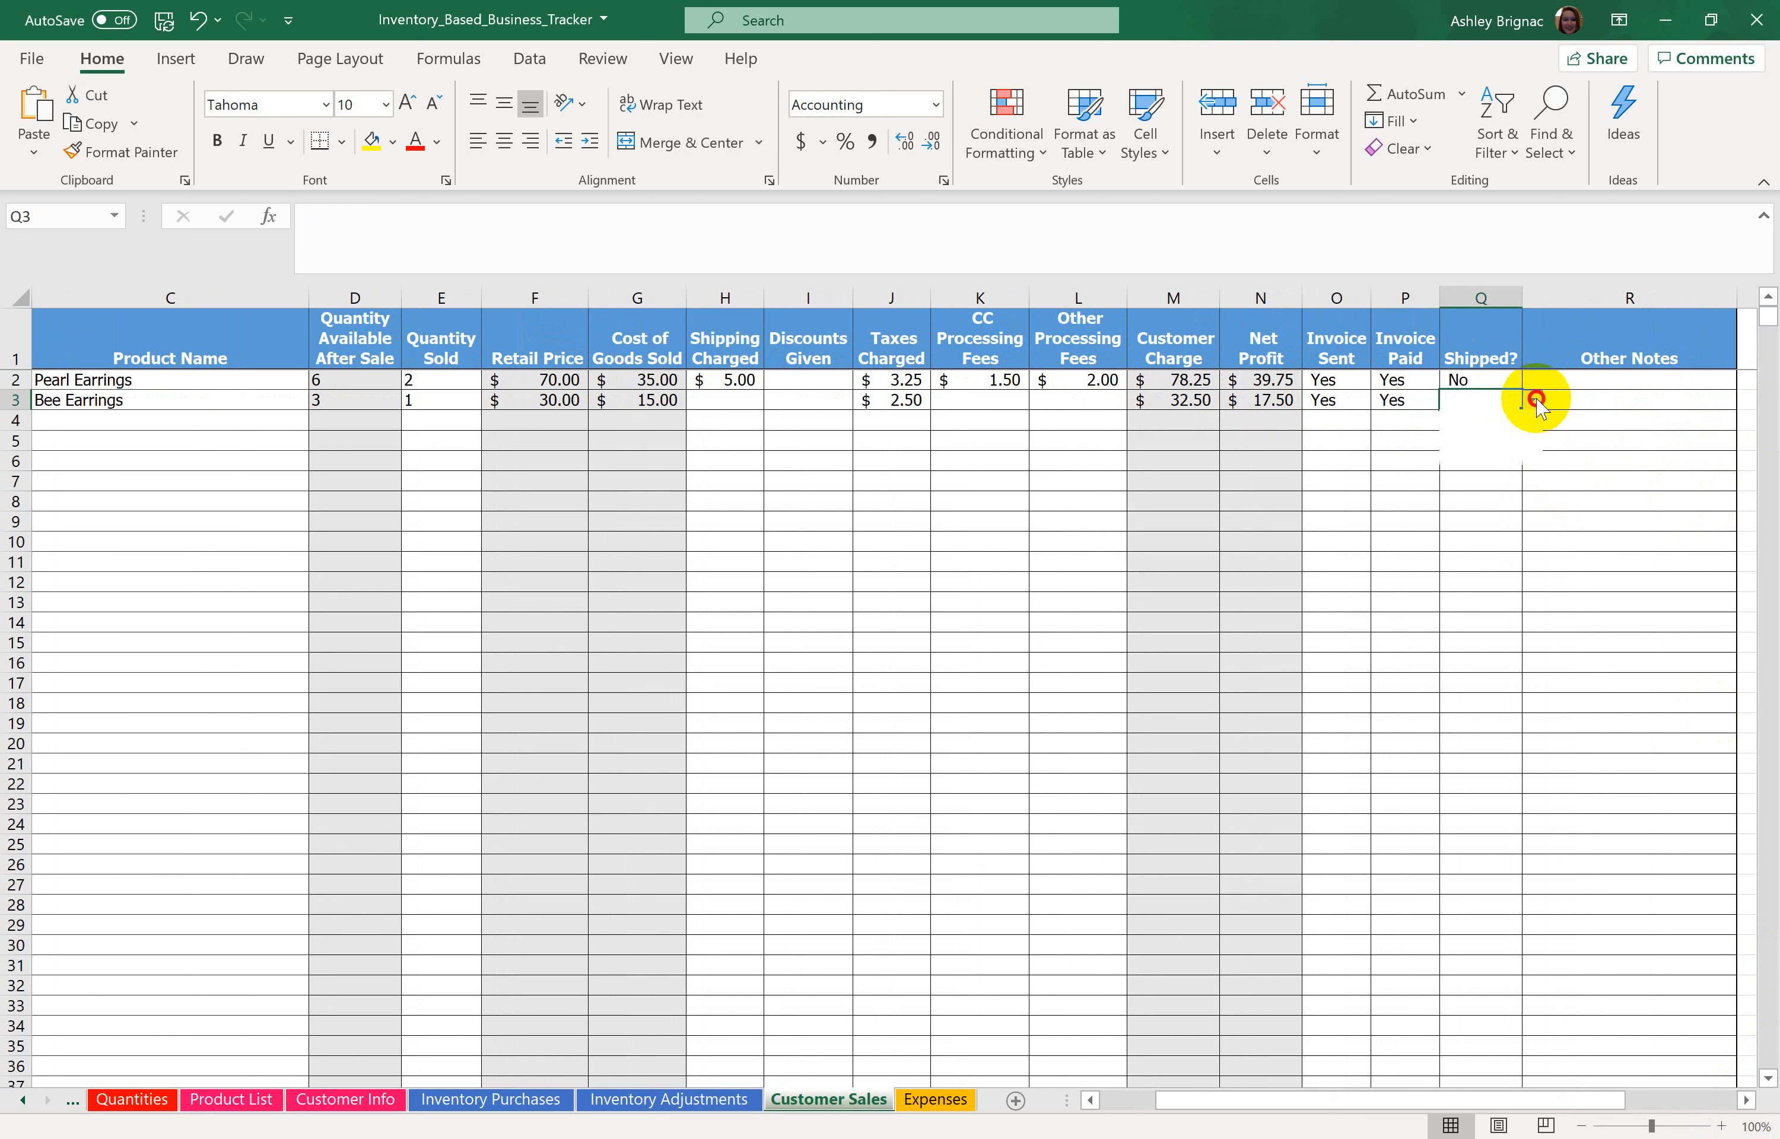
left_click(1510, 451)
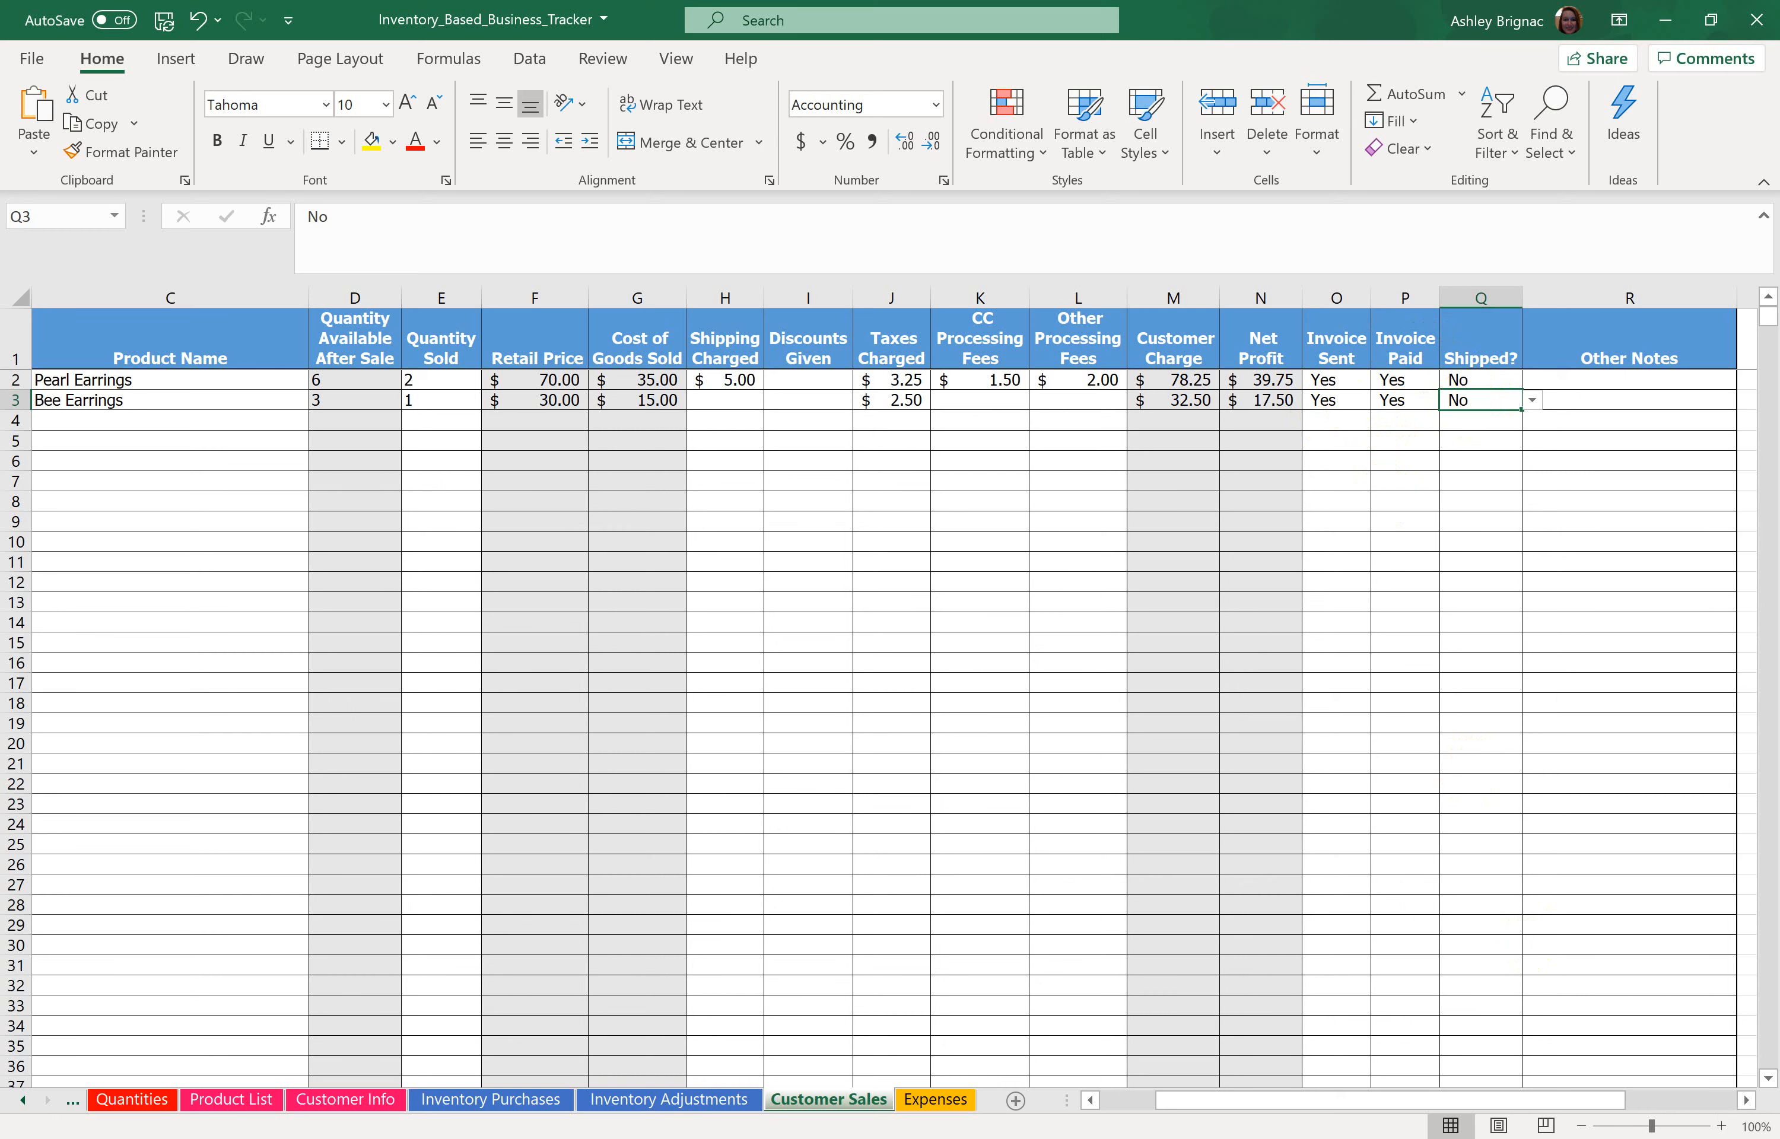
Step: Review the order dates and customer entries of the two recorded sales
left_click_drag(1474, 1104, 1217, 1112)
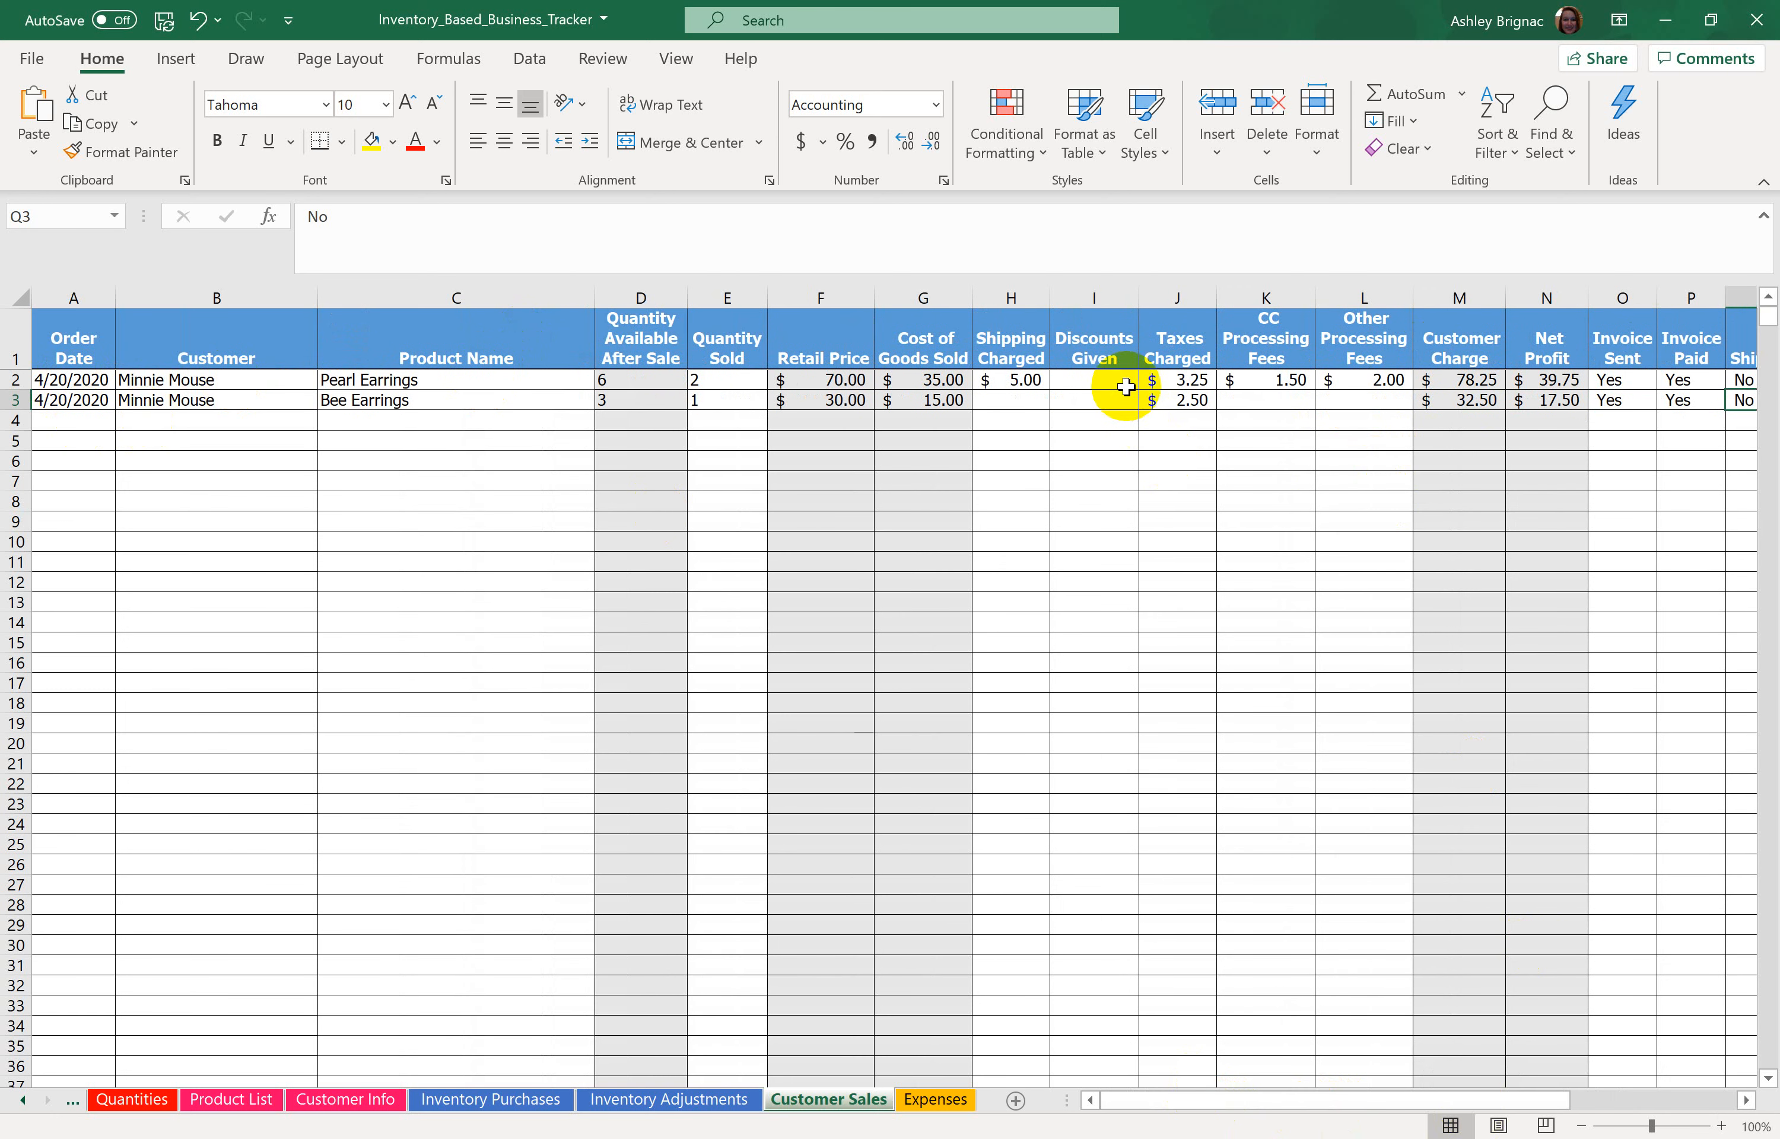
left_click(56, 389)
left_click_drag(56, 391, 58, 395)
left_click_drag(258, 388, 258, 395)
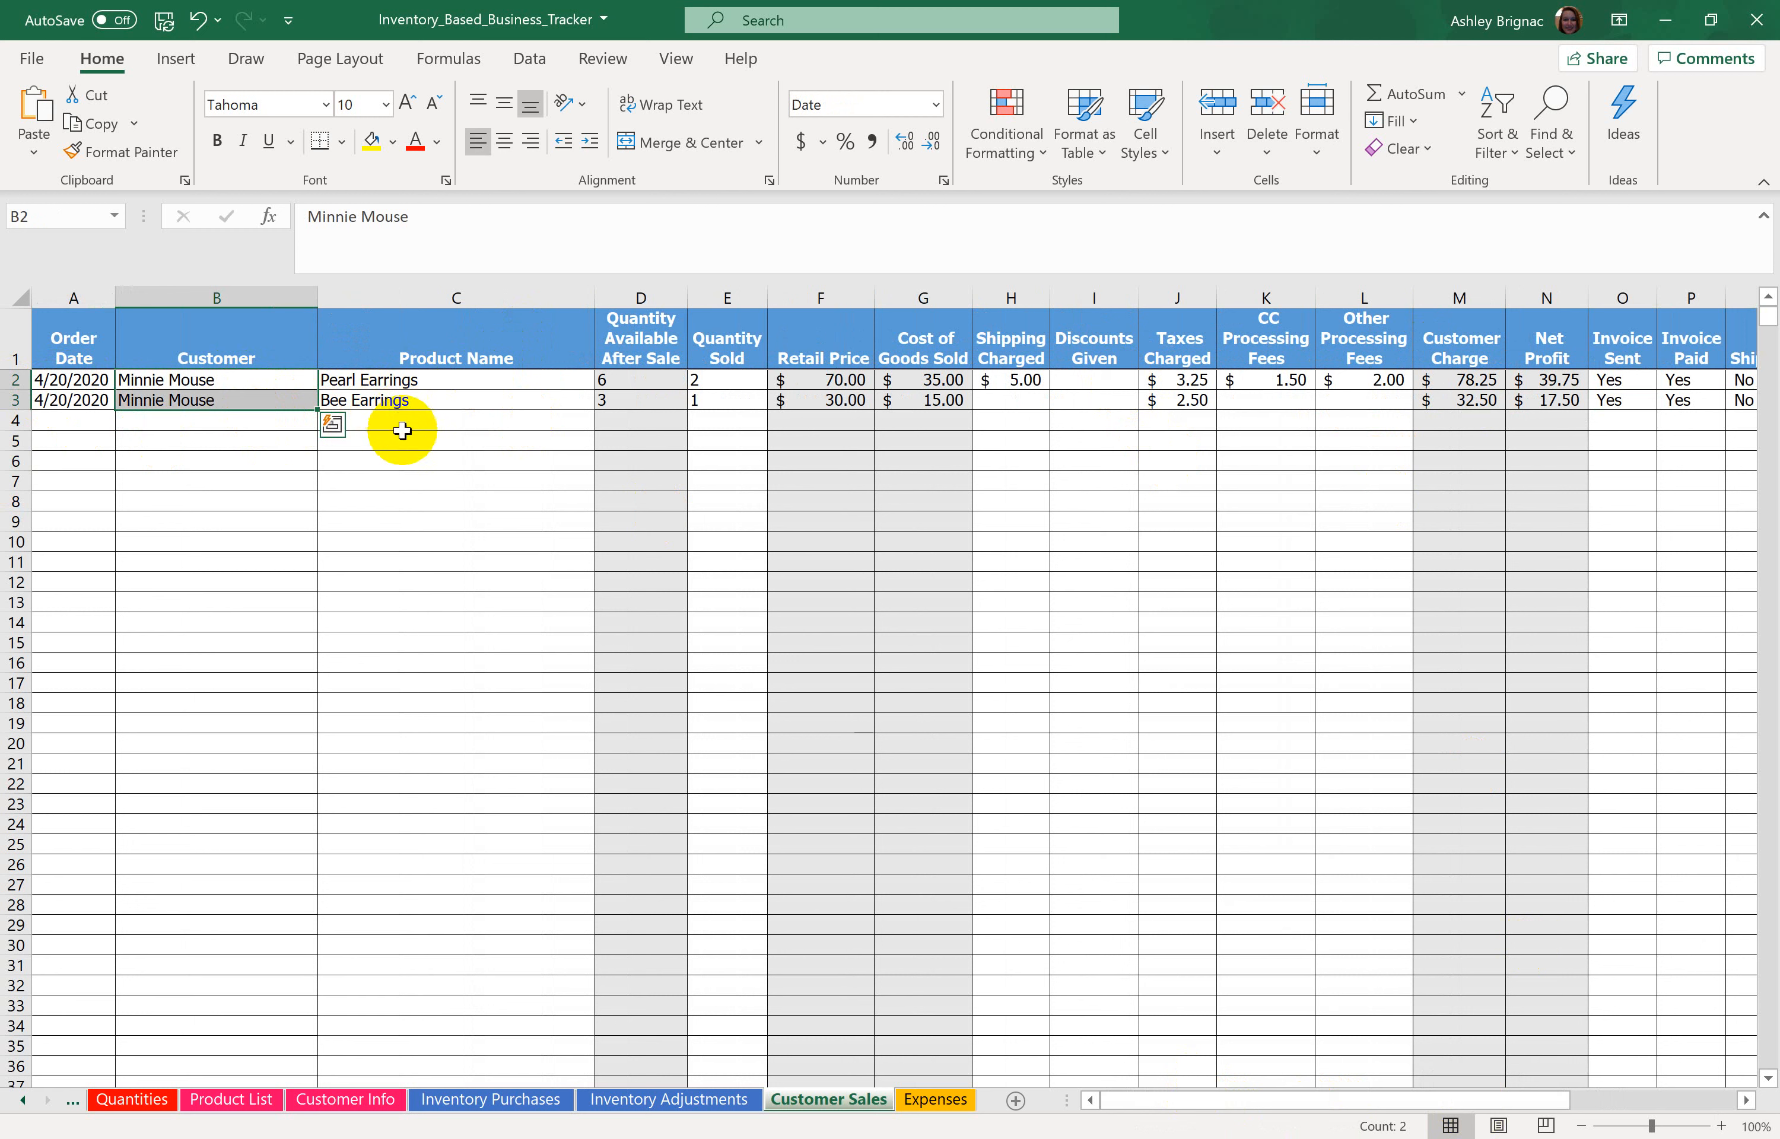
left_click(74, 401)
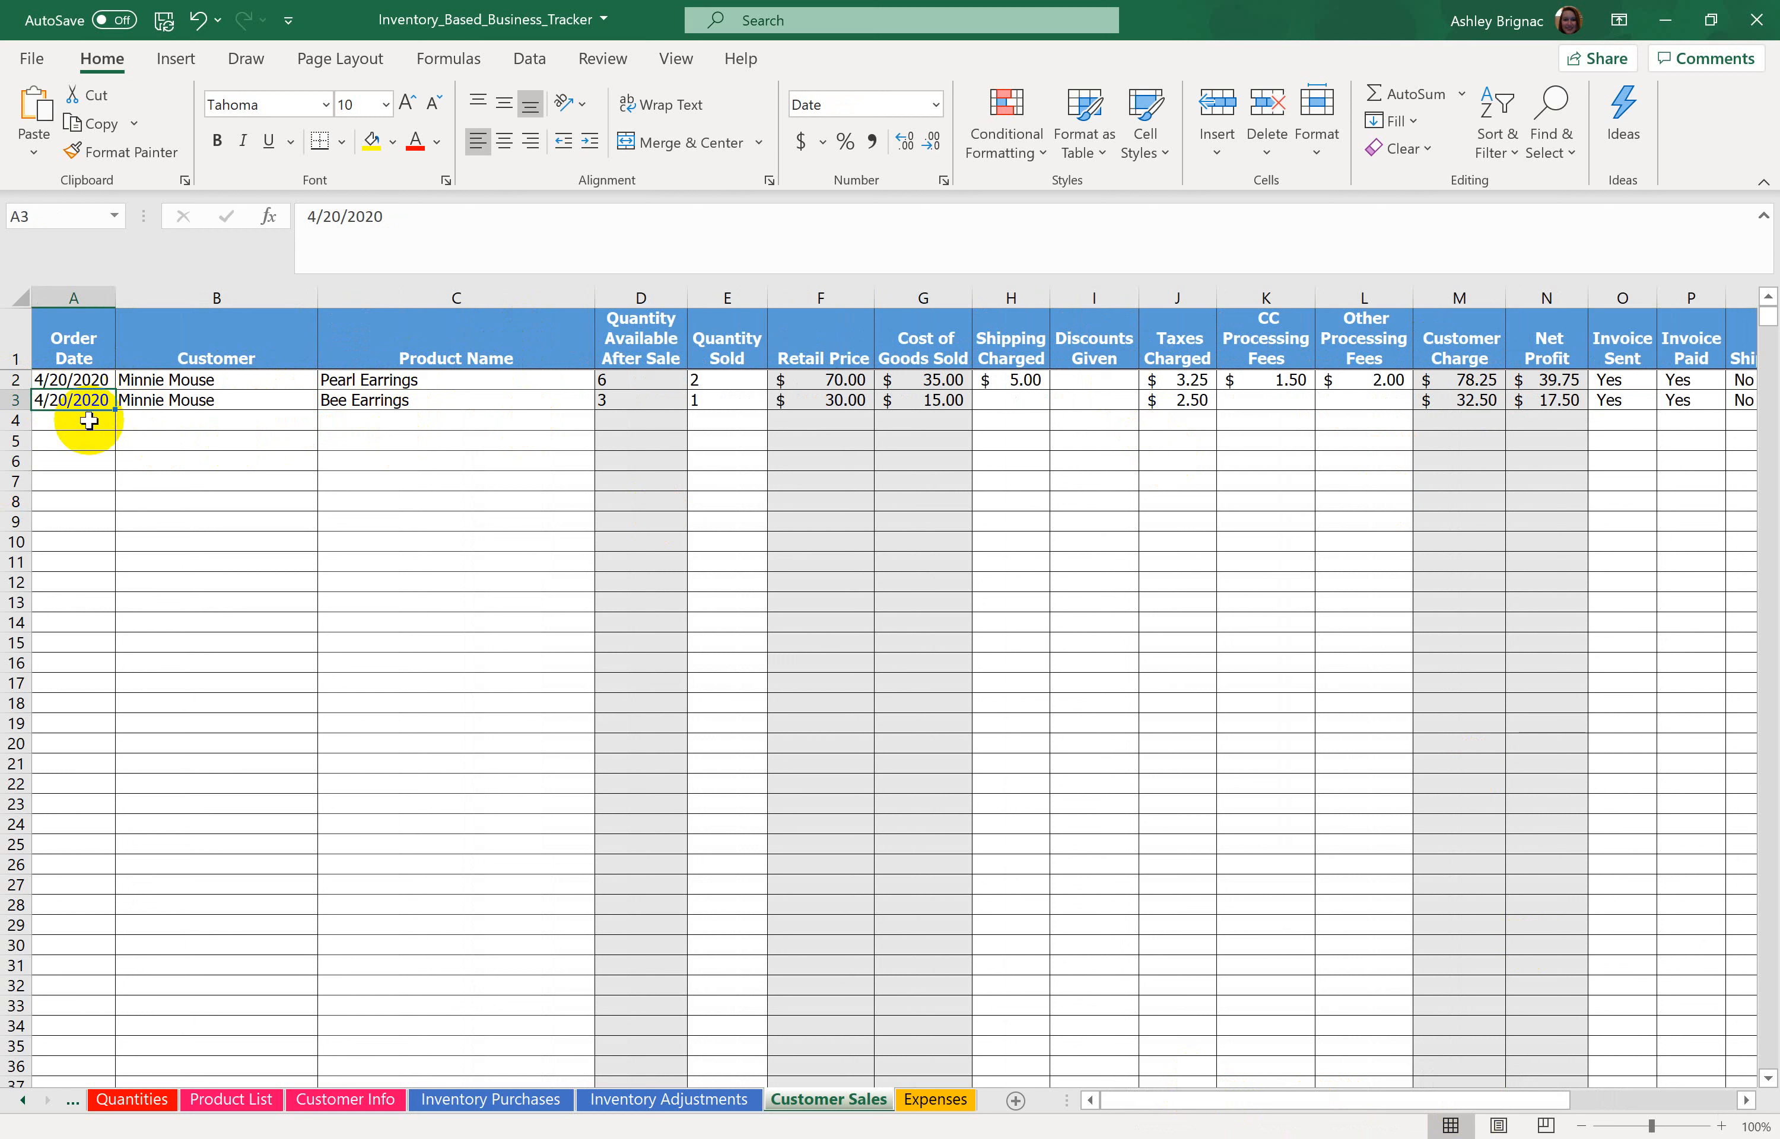
left_click(88, 423)
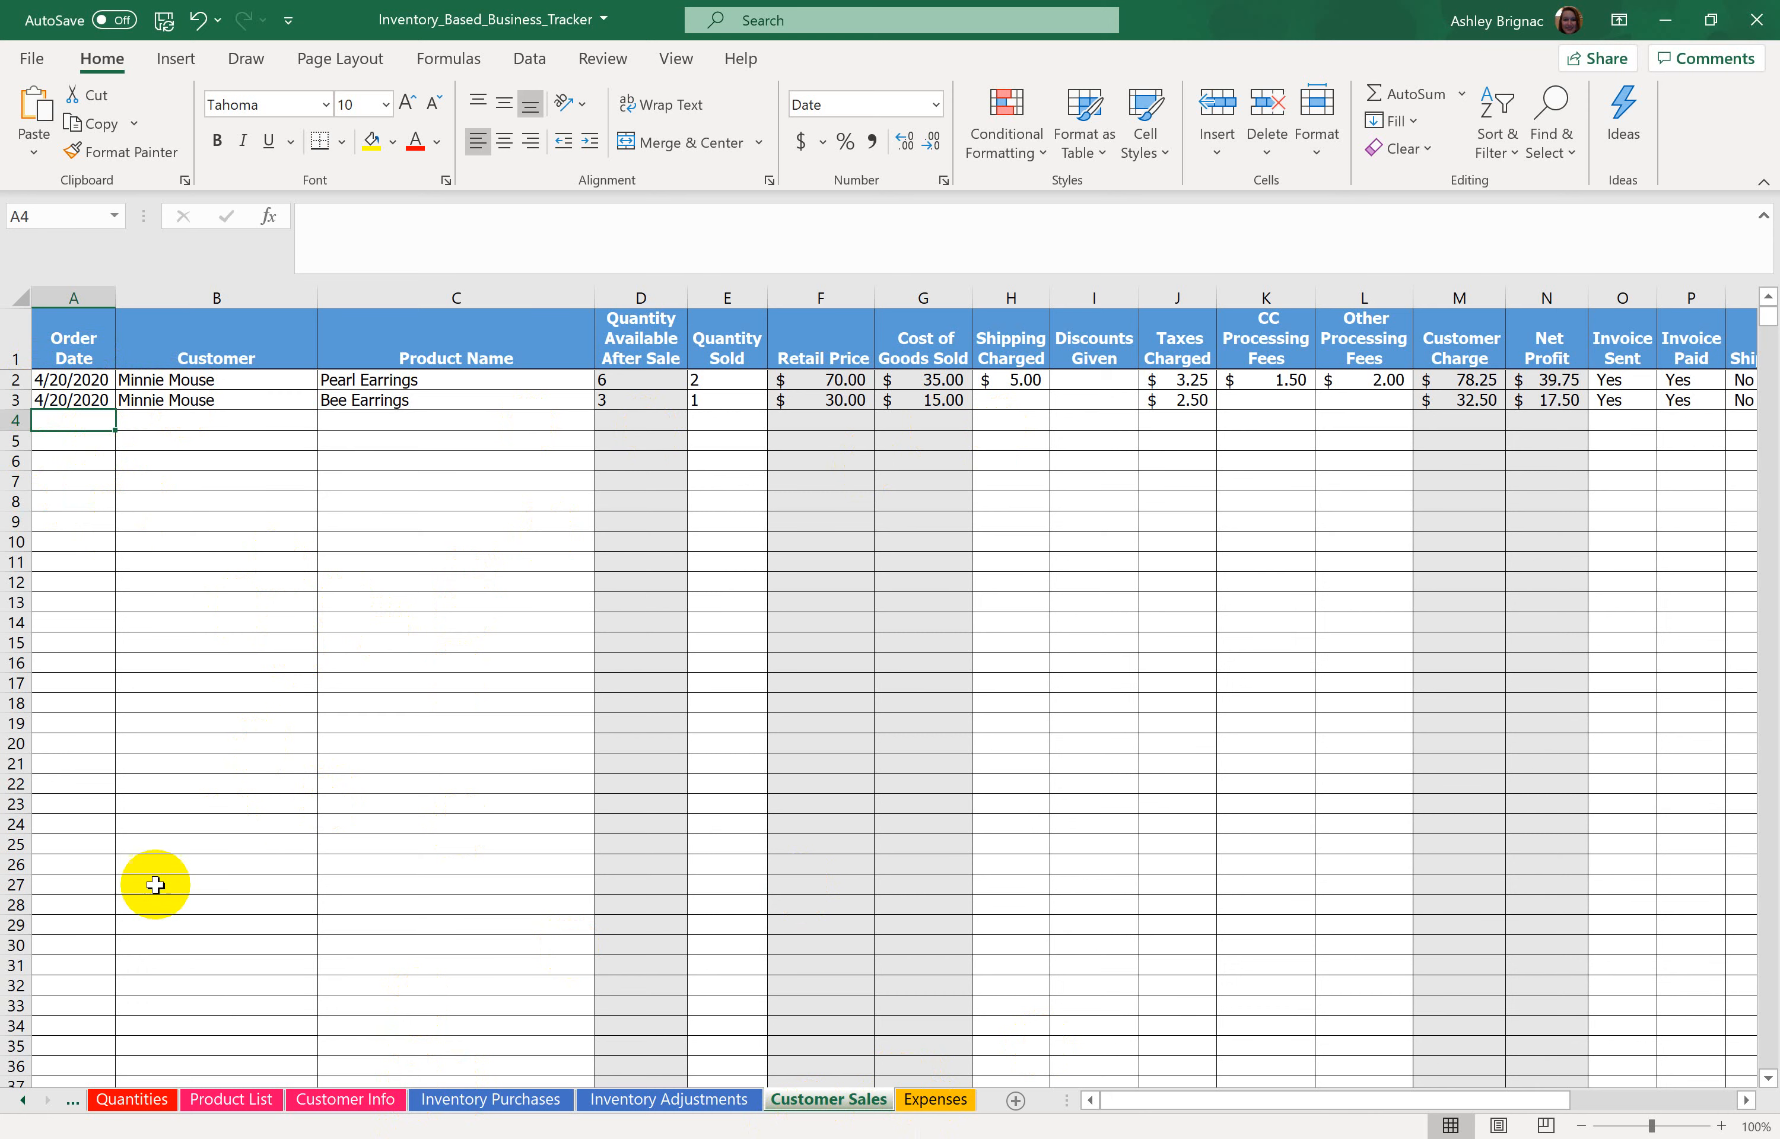
Step: Examine the P&L Summary sheet's April income, cost of goods, gross profit, expenses, net profit and remaining inventory cost
left_click(24, 1102)
left_click(26, 1104)
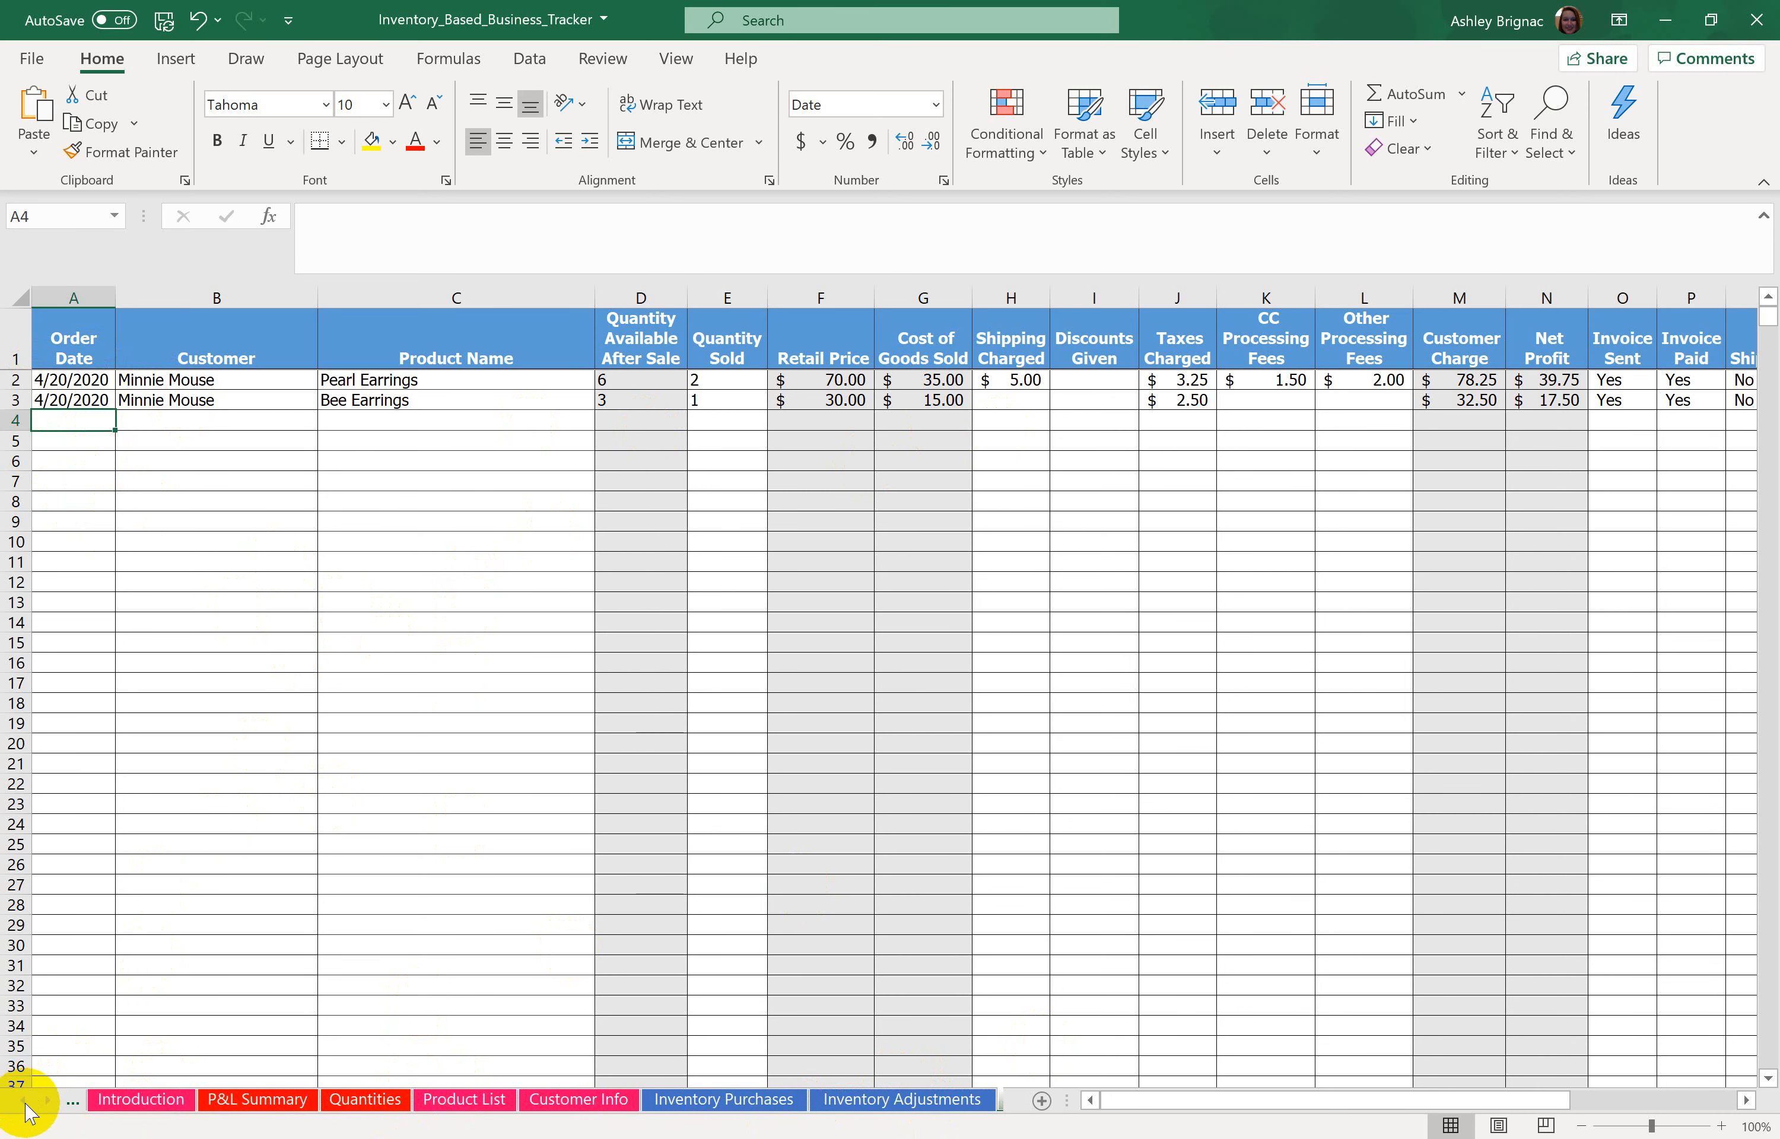
left_click(233, 1104)
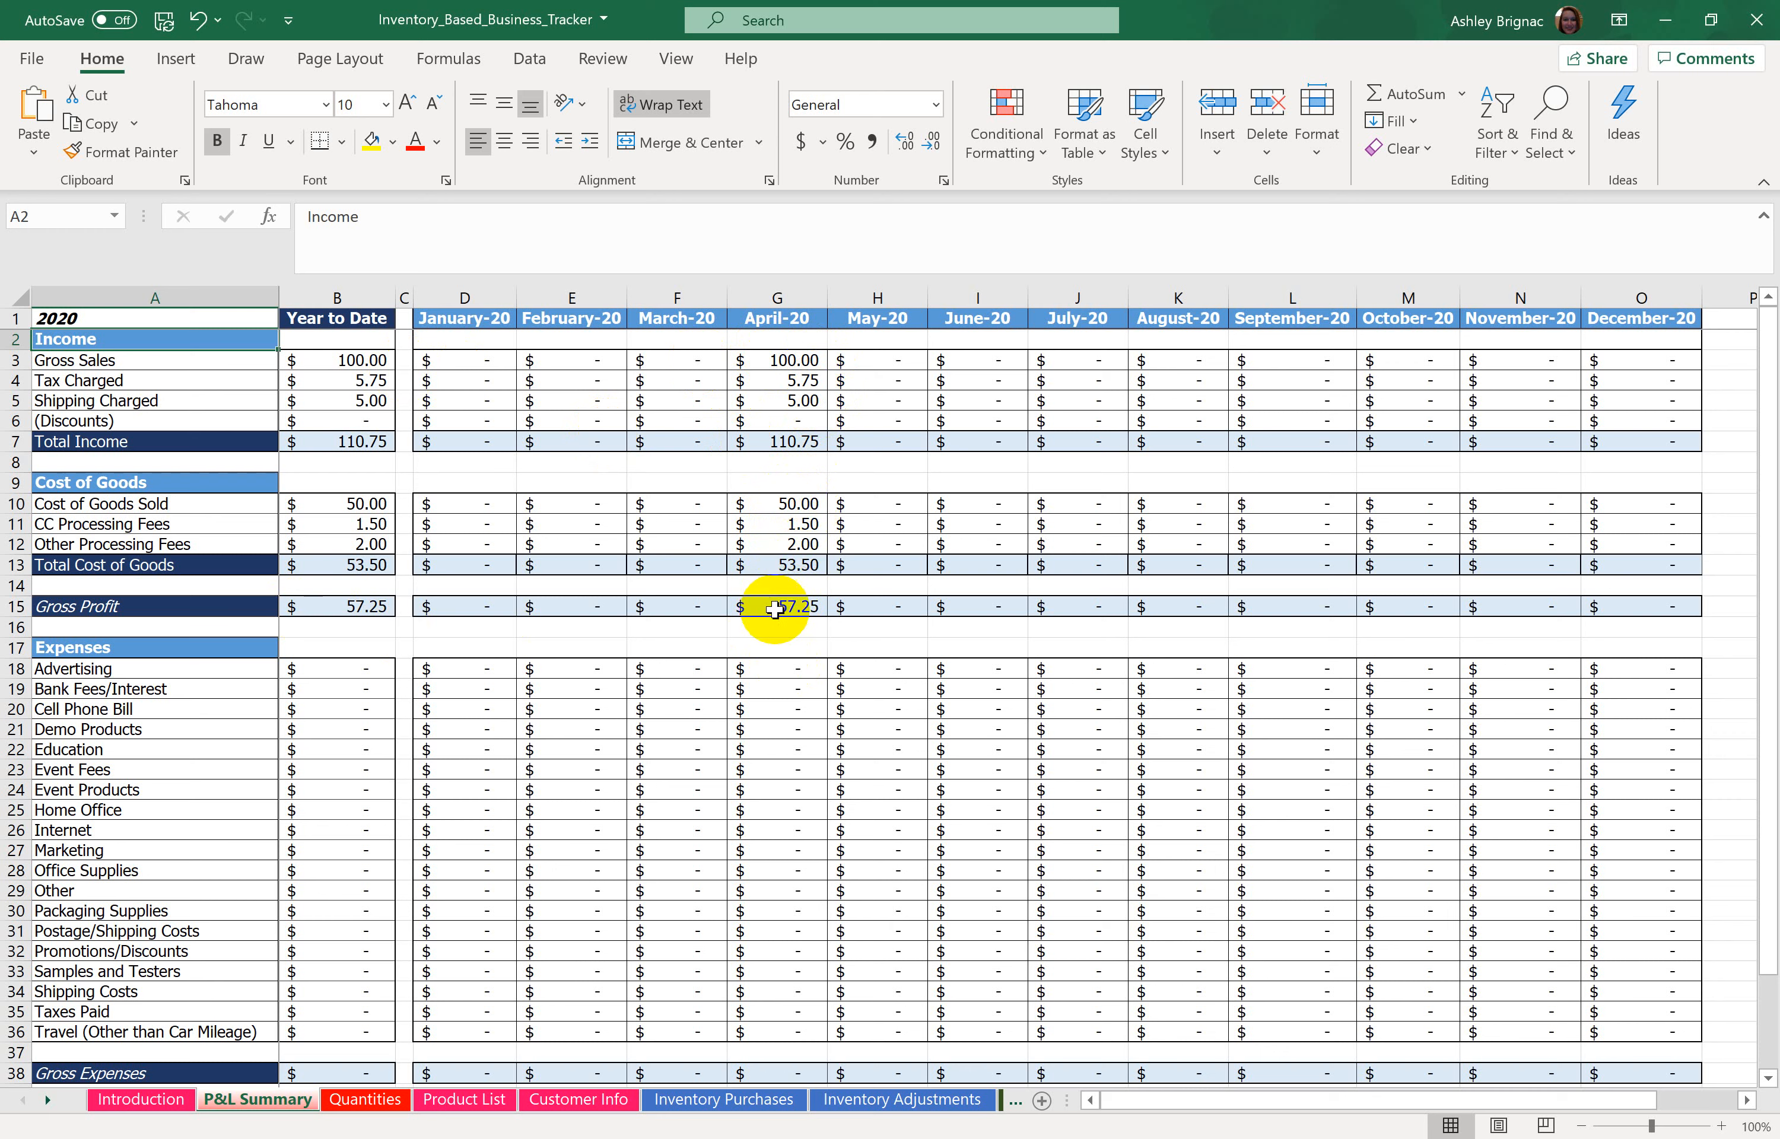
scroll(775, 610, "down", 5)
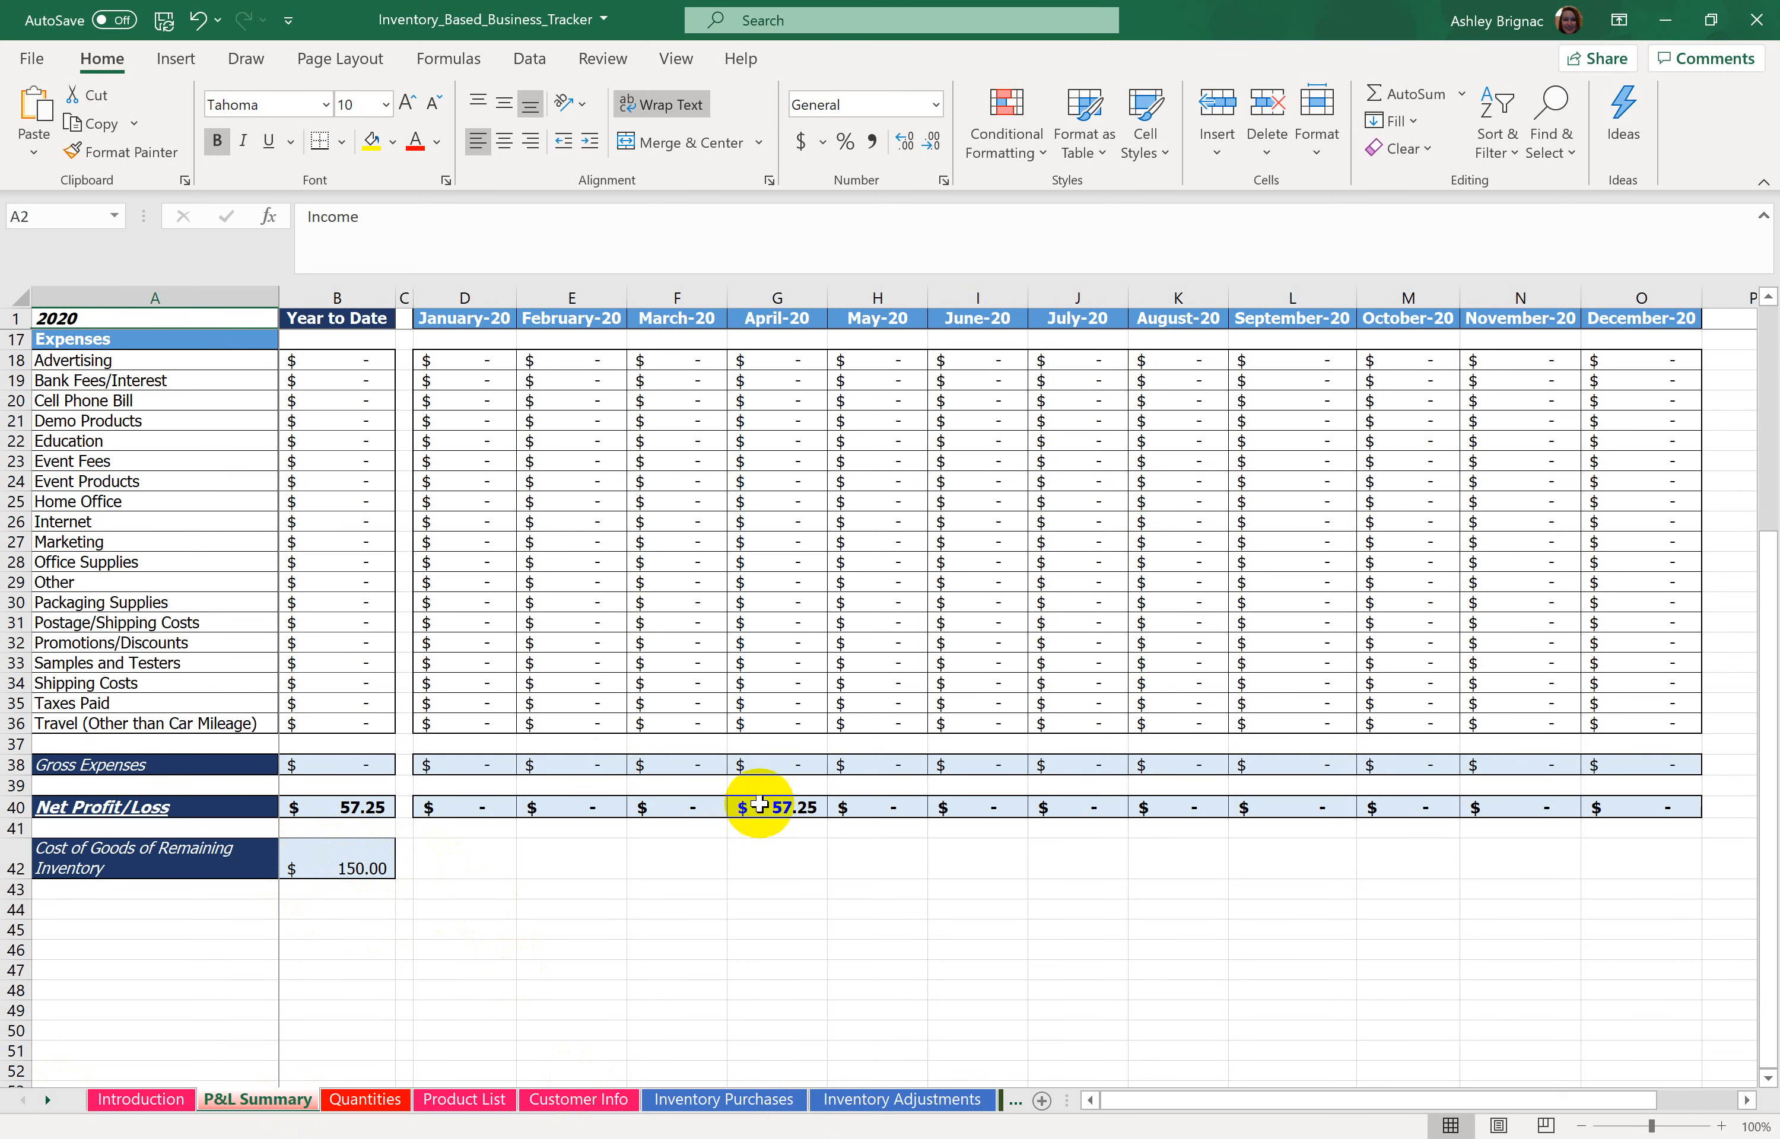
scroll(757, 802, "up", 5)
scroll(757, 802, "down", 2)
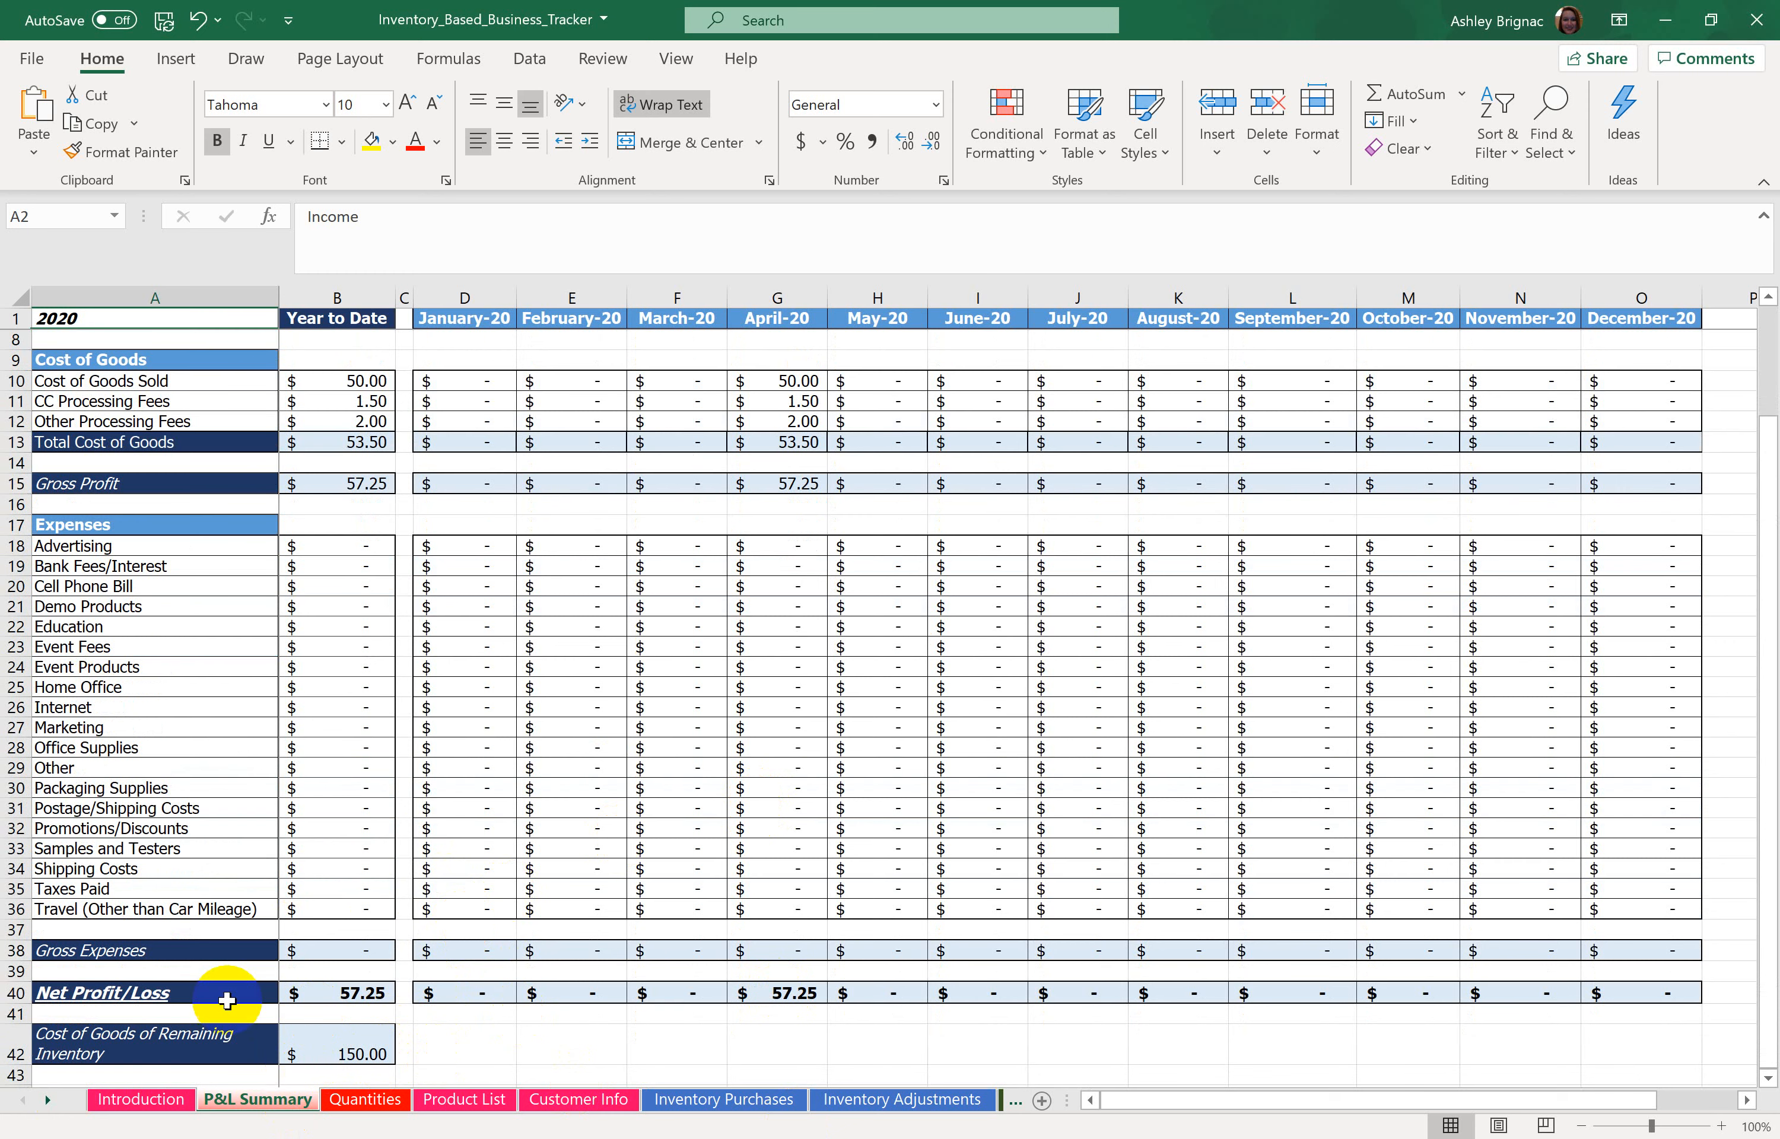
scroll(227, 1001, "down", 1)
scroll(775, 673, "up", 1)
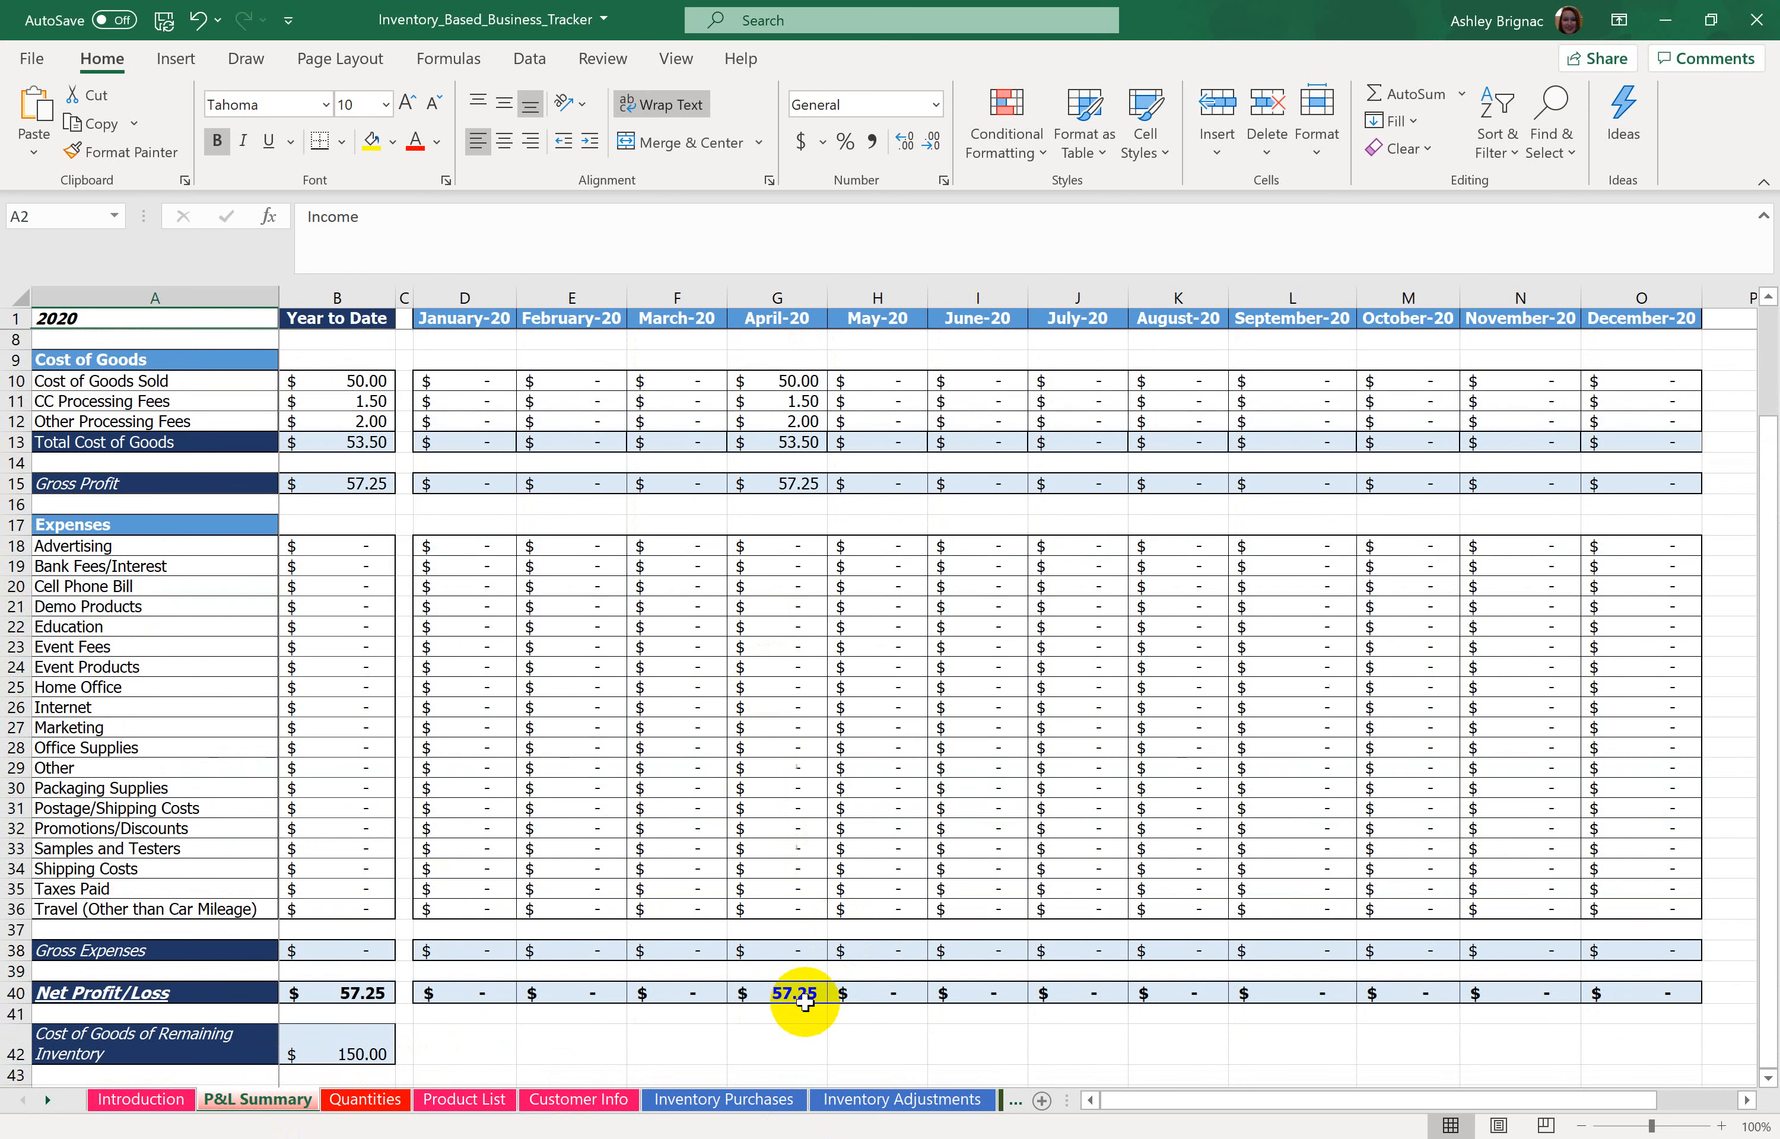
scroll(812, 1002, "up", 2)
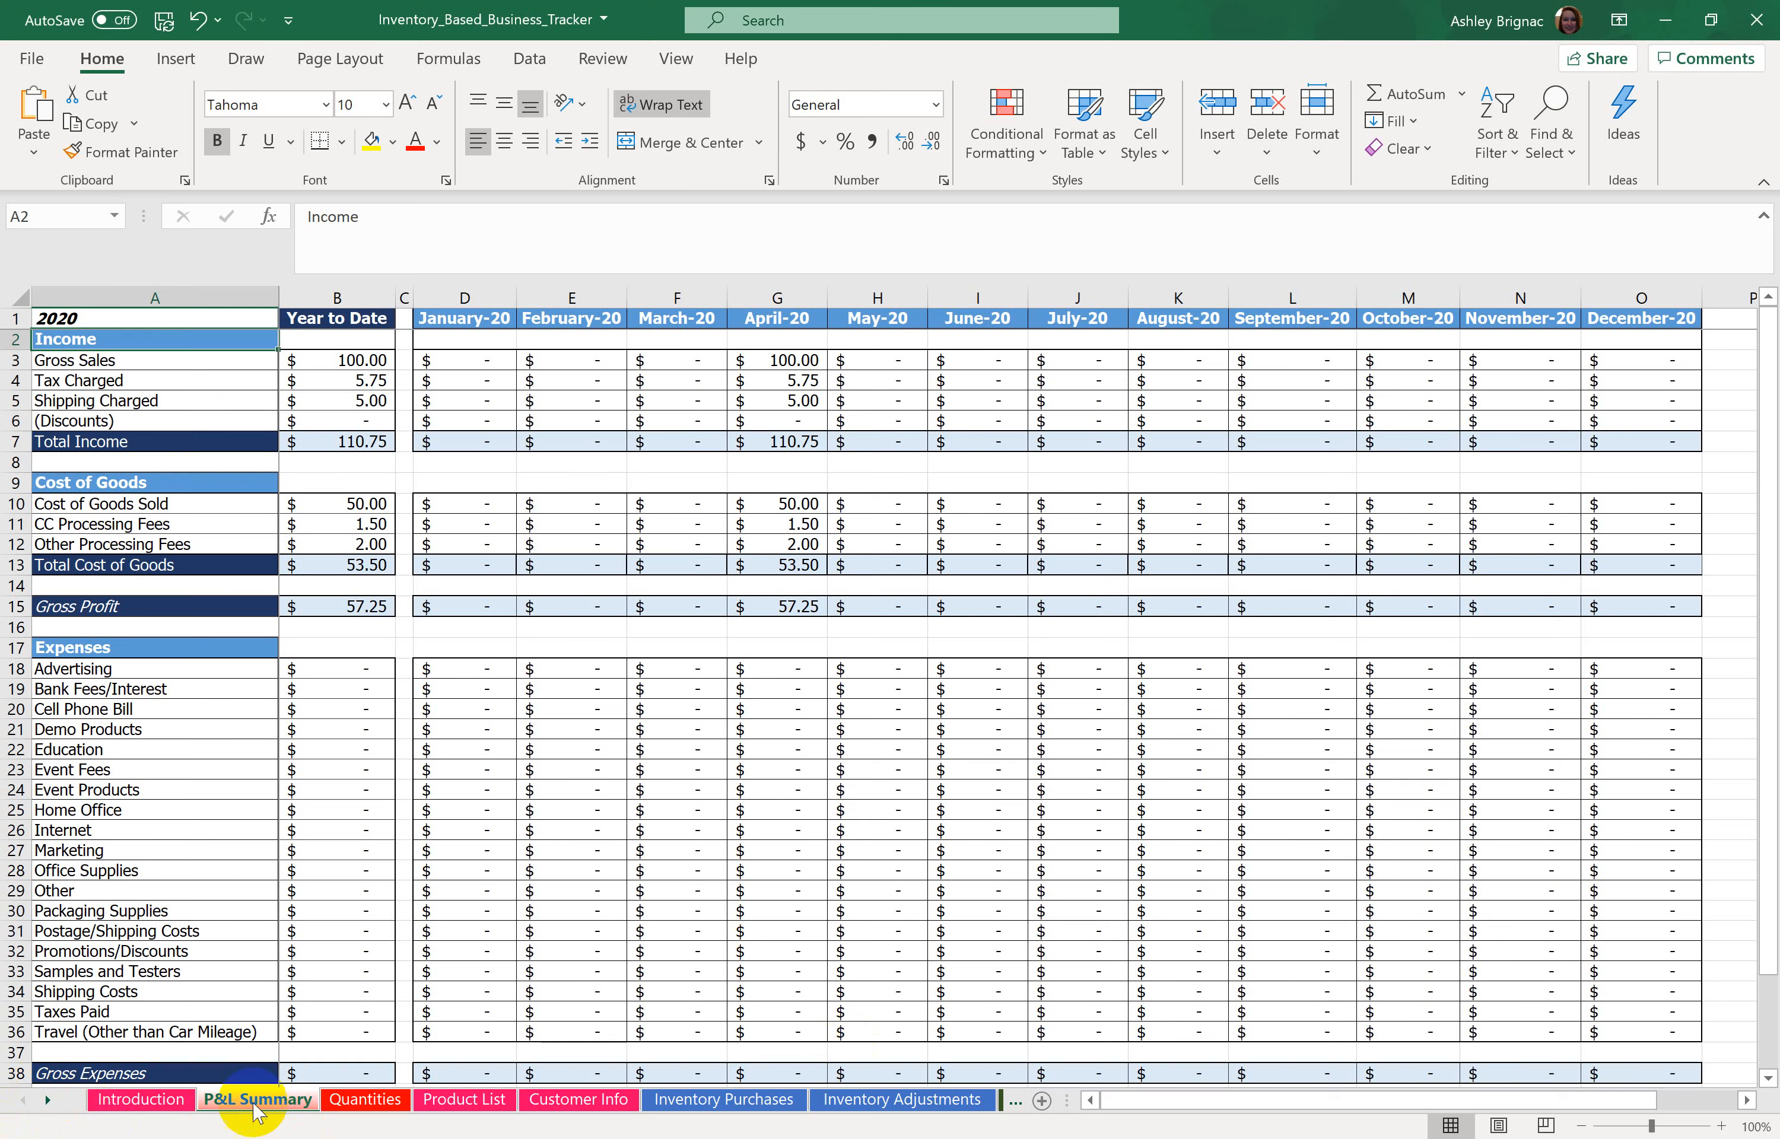
Step: On the Quantities sheet, filter the Quantity Available column to exclude blanks
left_click(378, 1107)
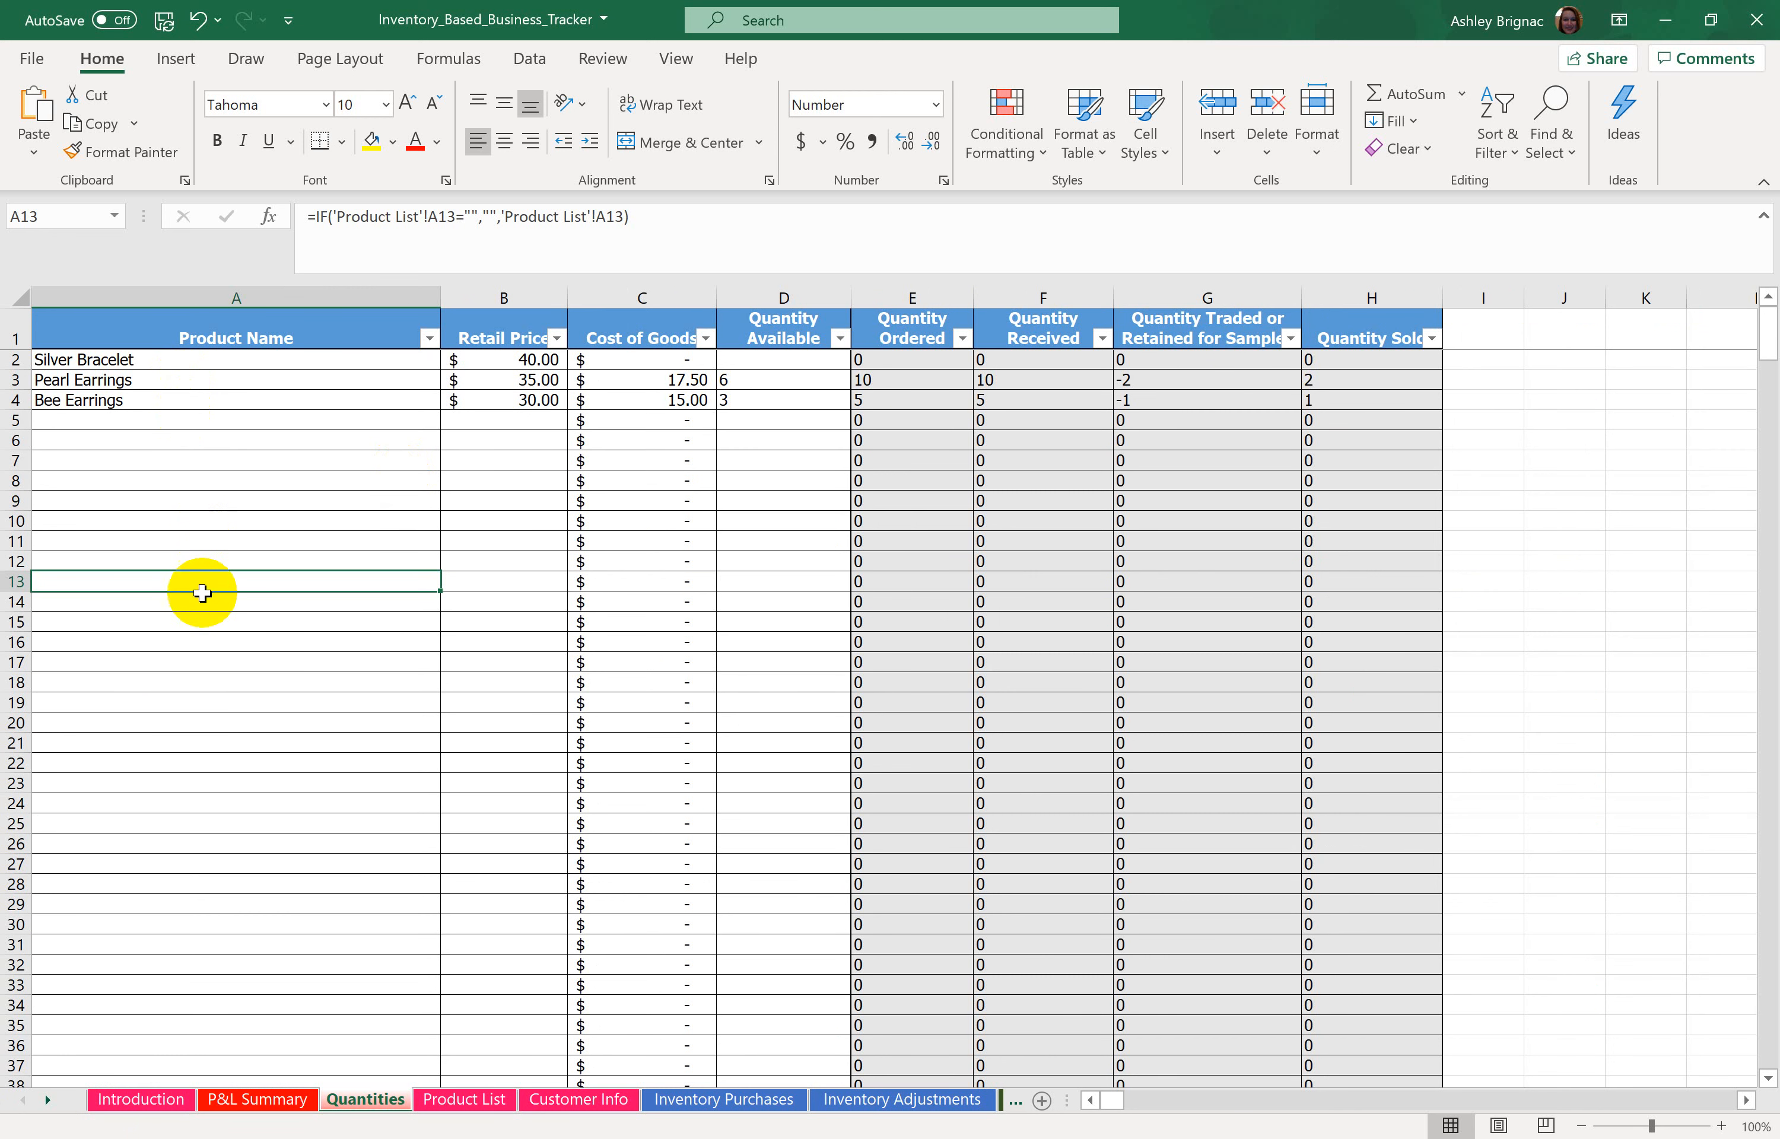
left_click(841, 340)
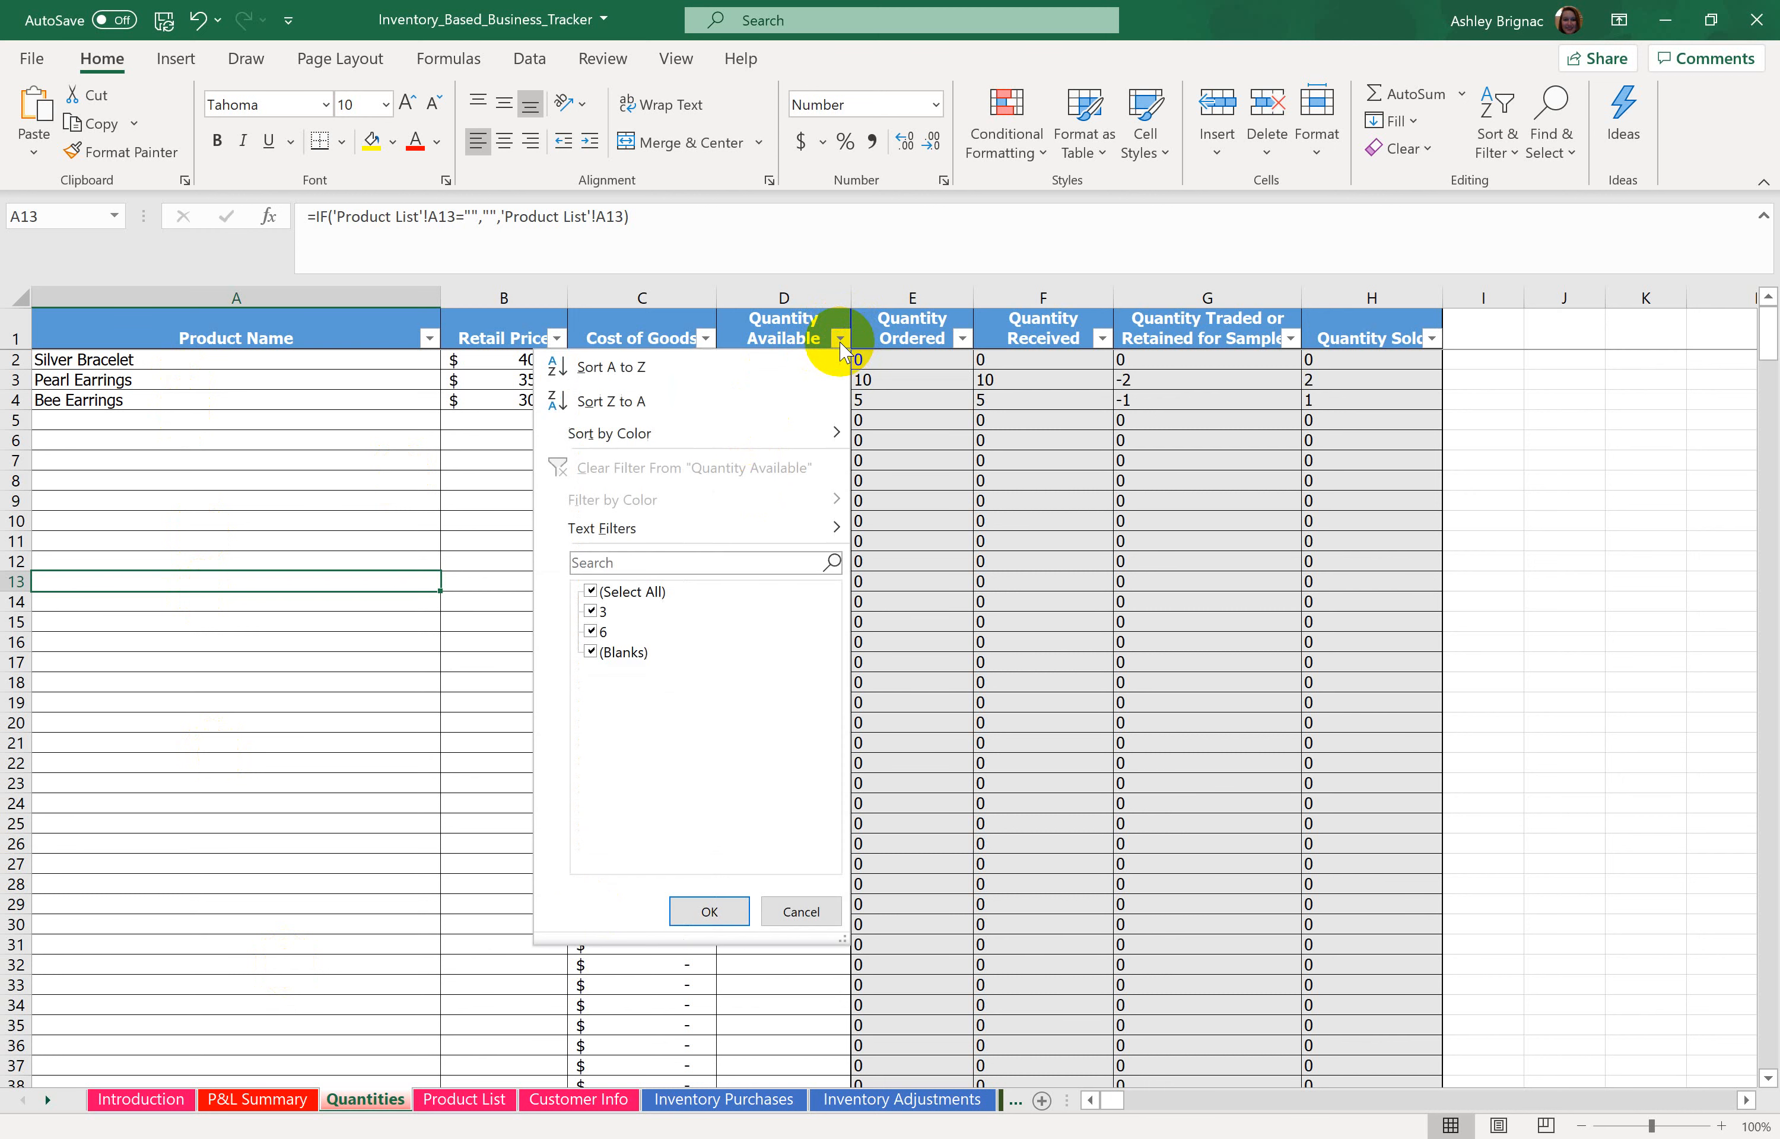
left_click(591, 653)
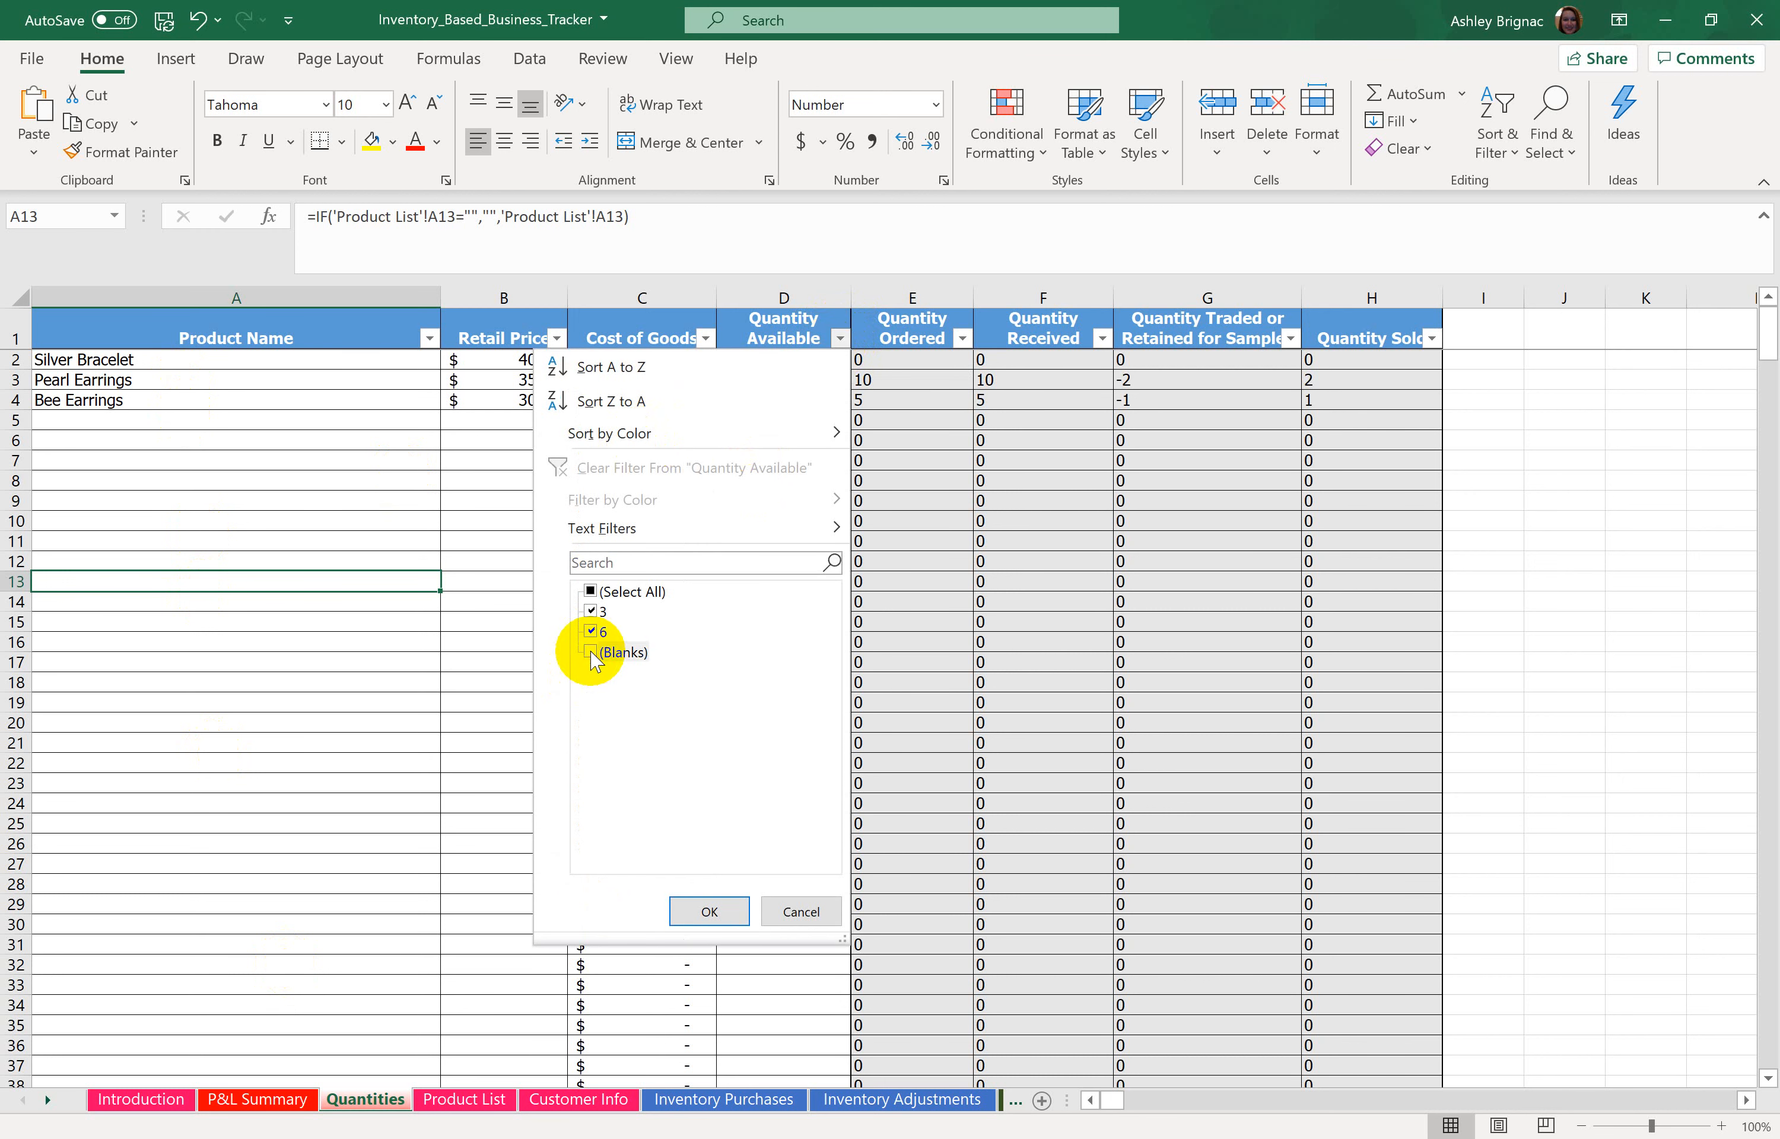
left_click(708, 910)
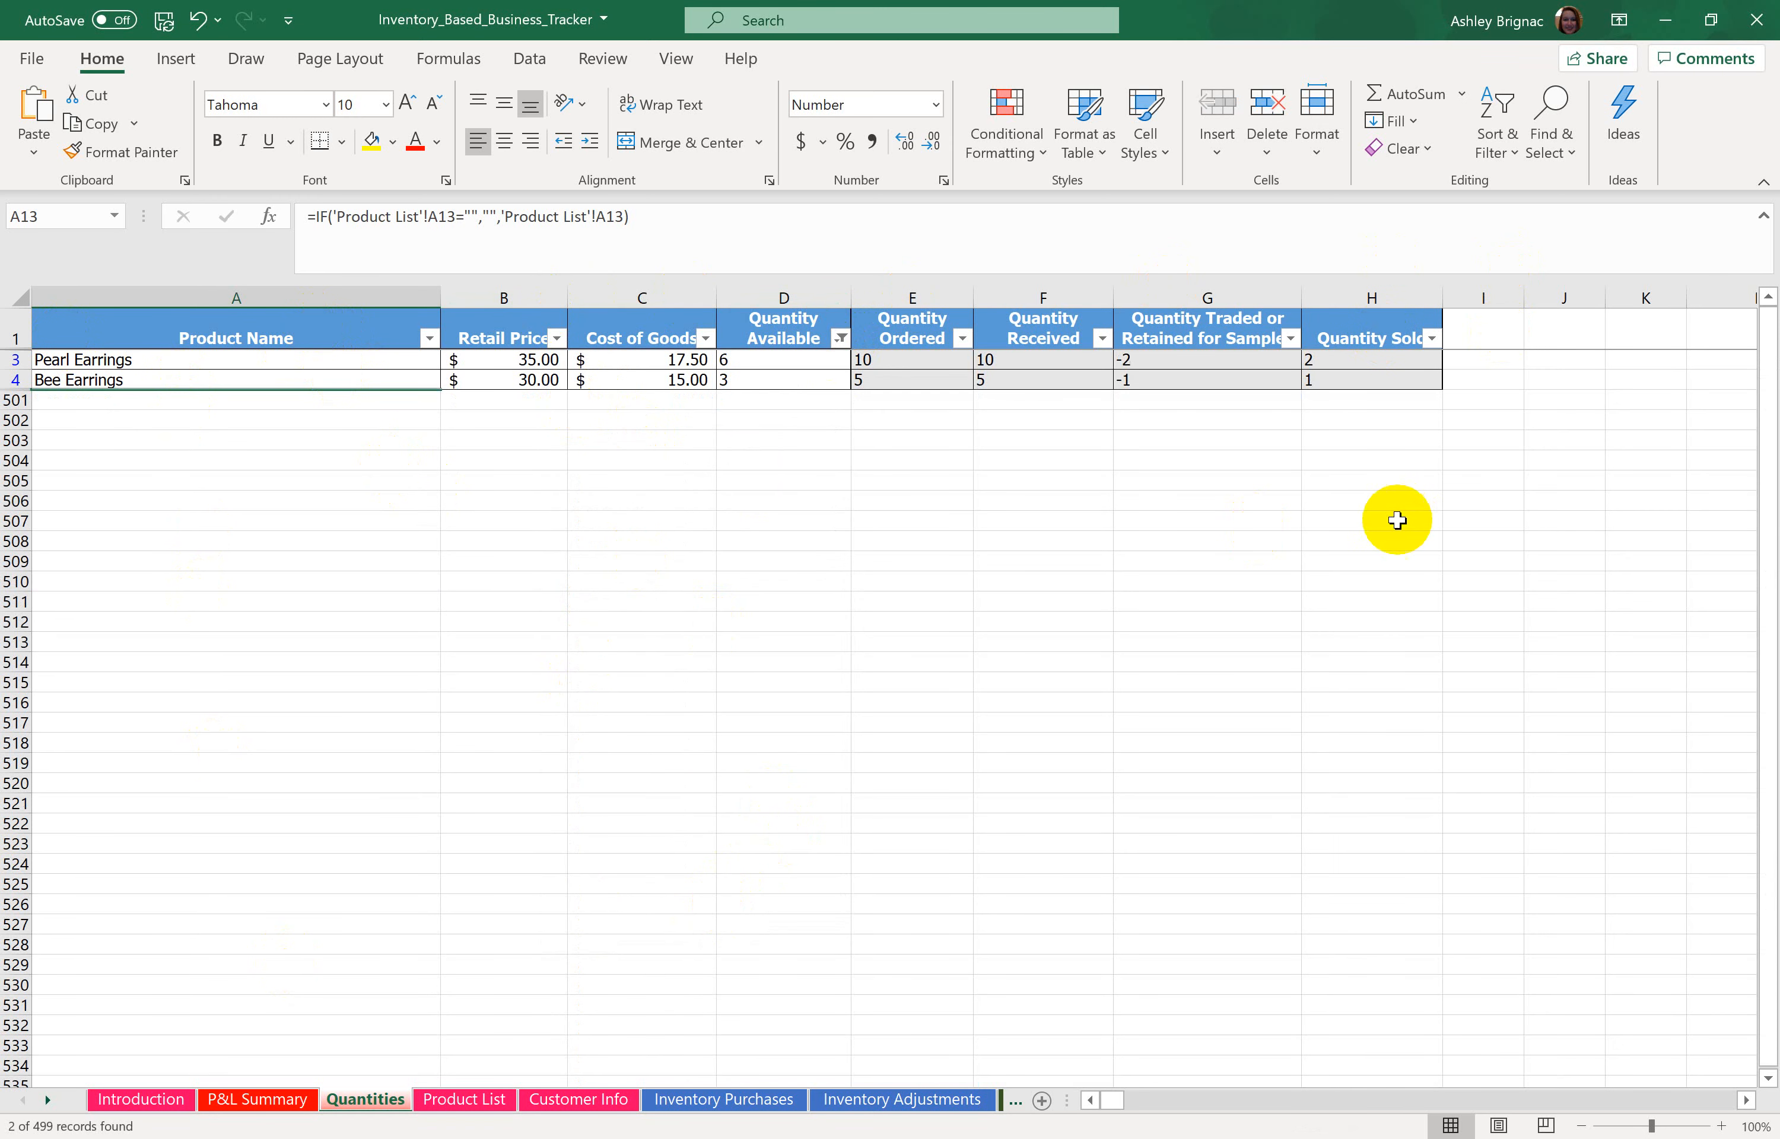
Step: Restore all rows of the Quantities sheet by selecting every value in the Quantity Available filter
left_click(842, 340)
left_click(591, 590)
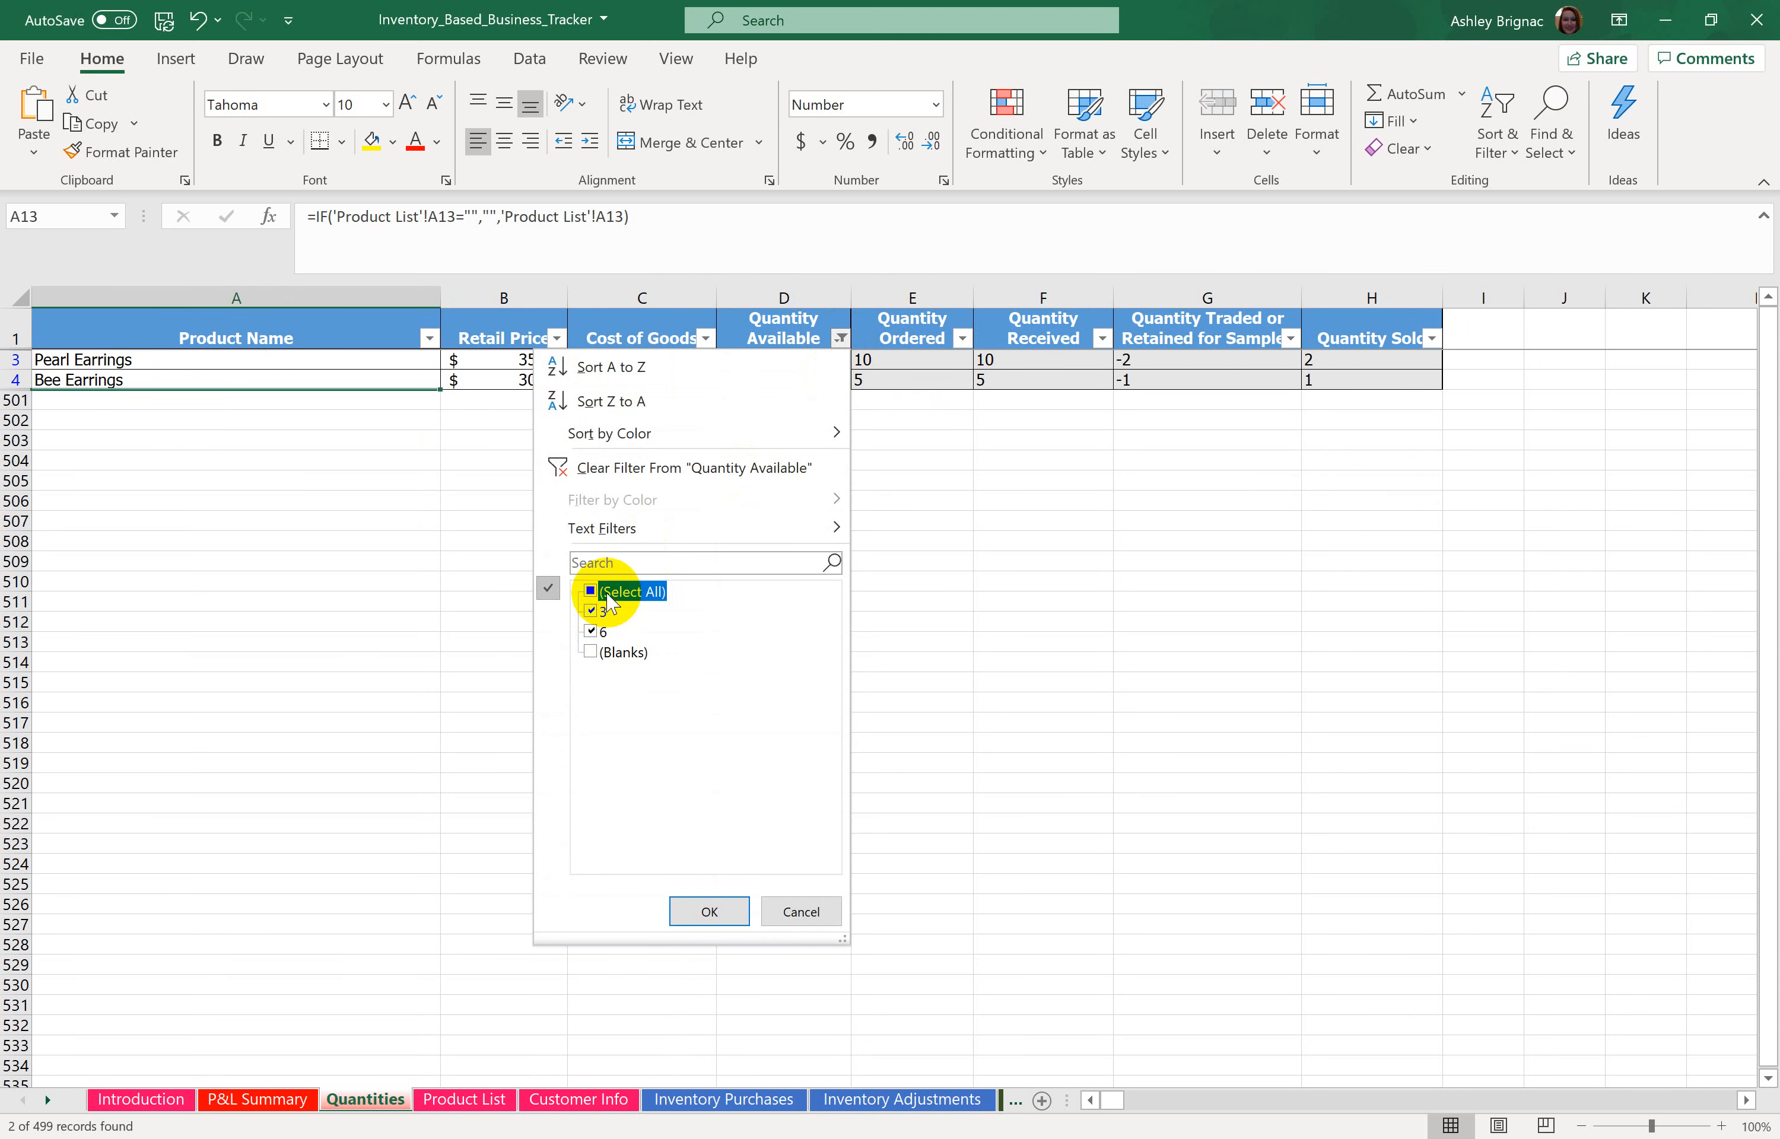
left_click(720, 912)
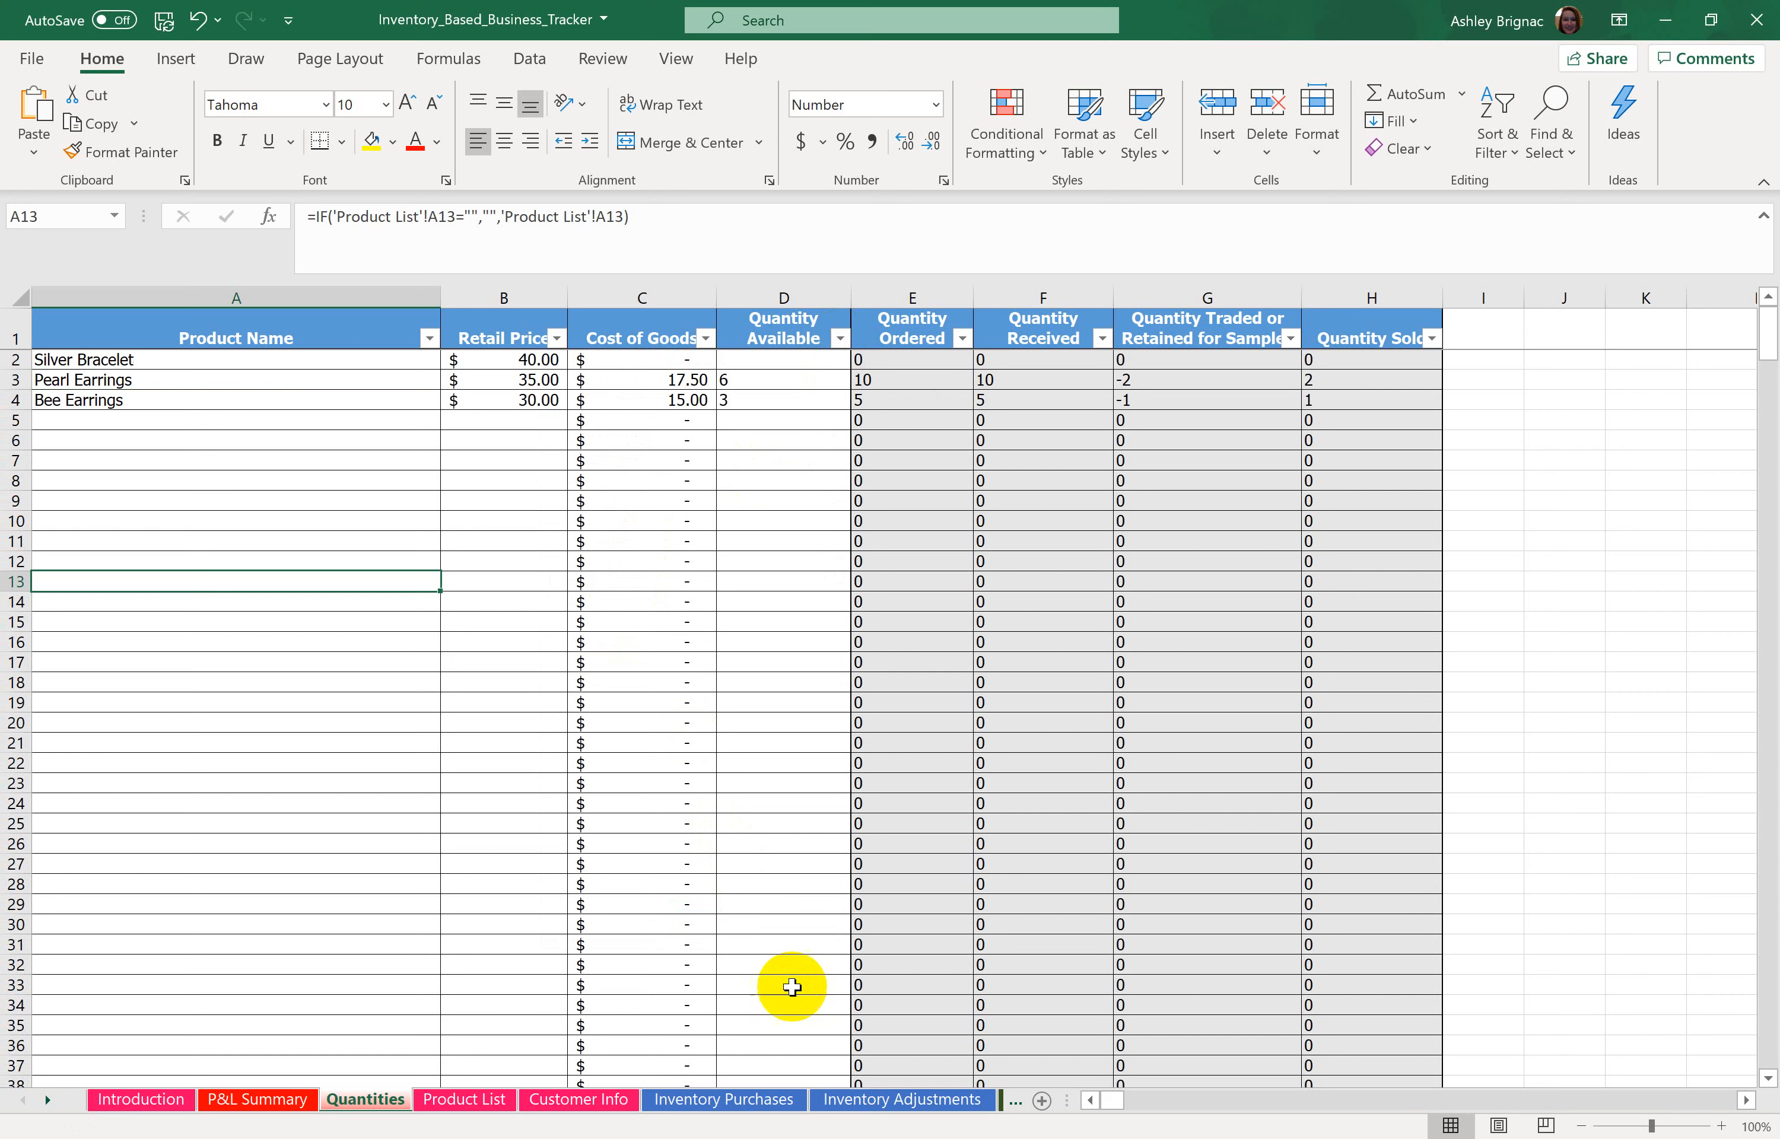
Step: On the Expenses sheet, start the first expense with order date 5/5/2020, vendor USPS and items "packages and tape"
left_click(57, 1100)
left_click(57, 1100)
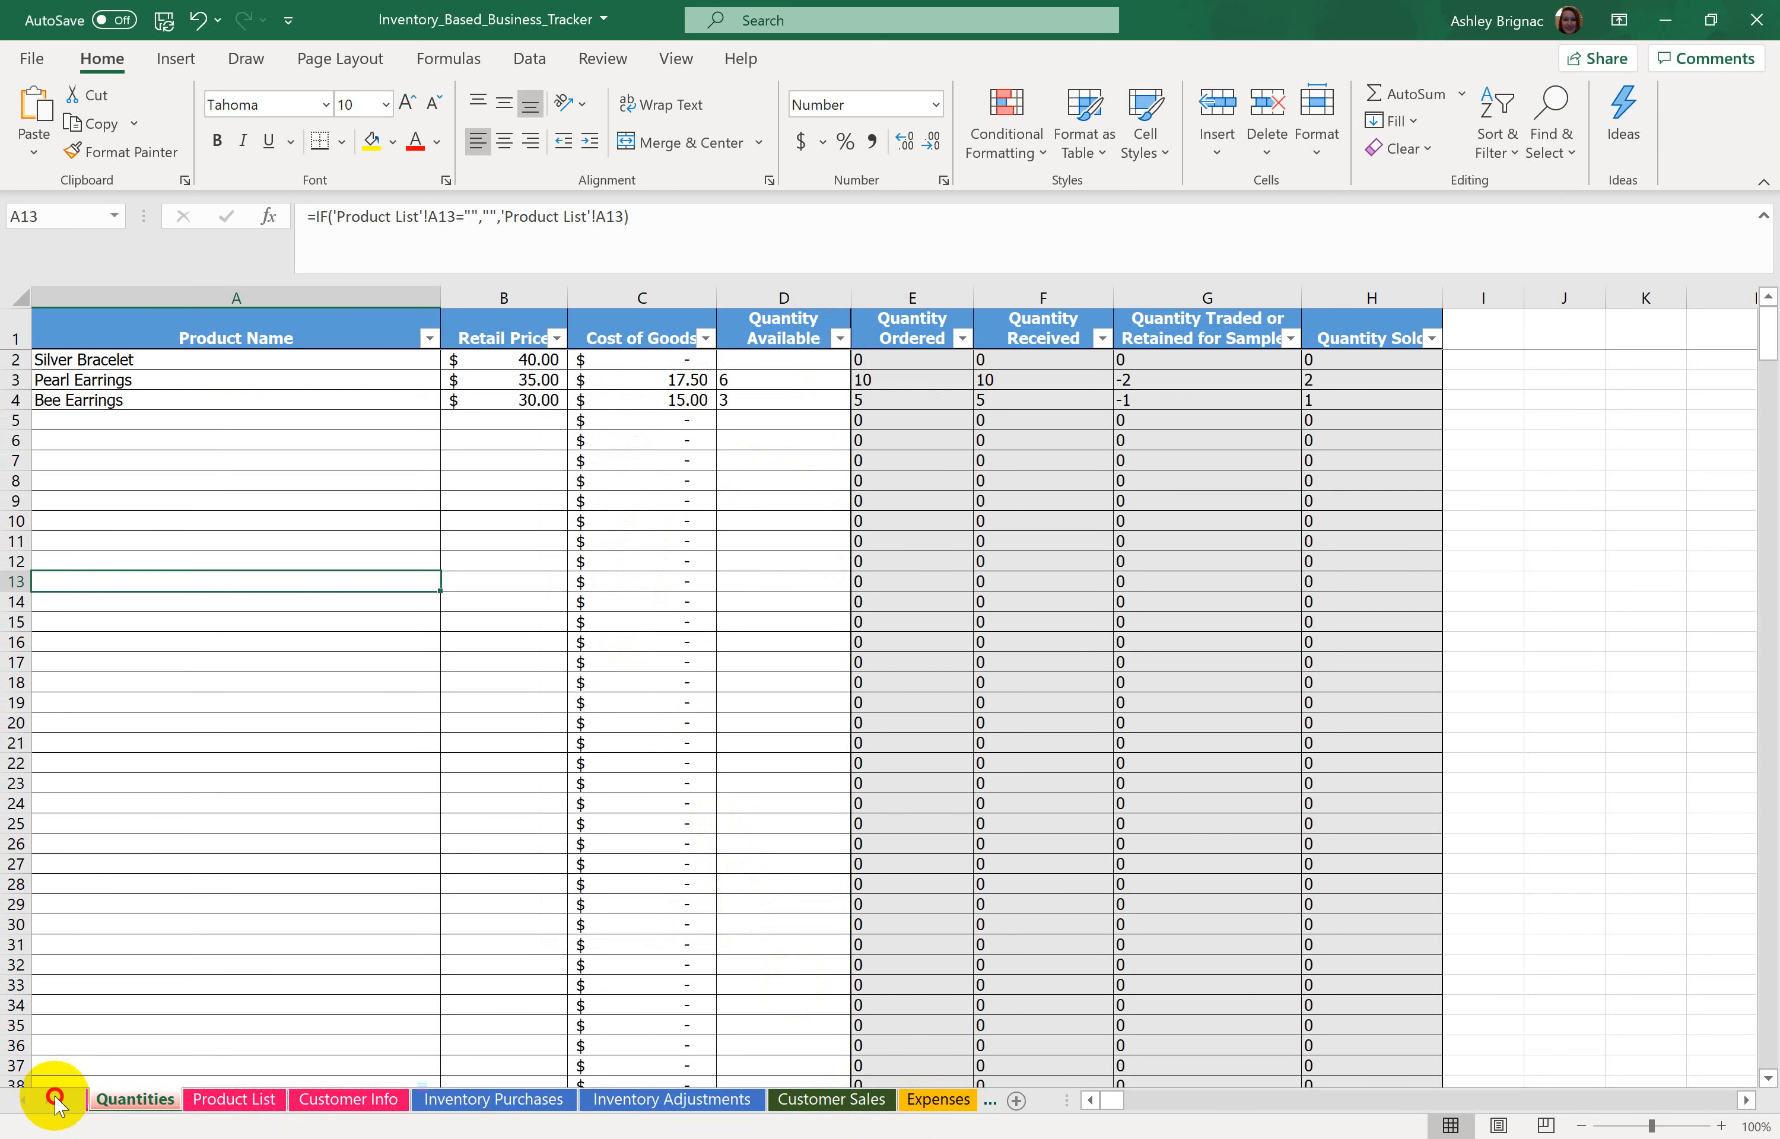
left_click(812, 1102)
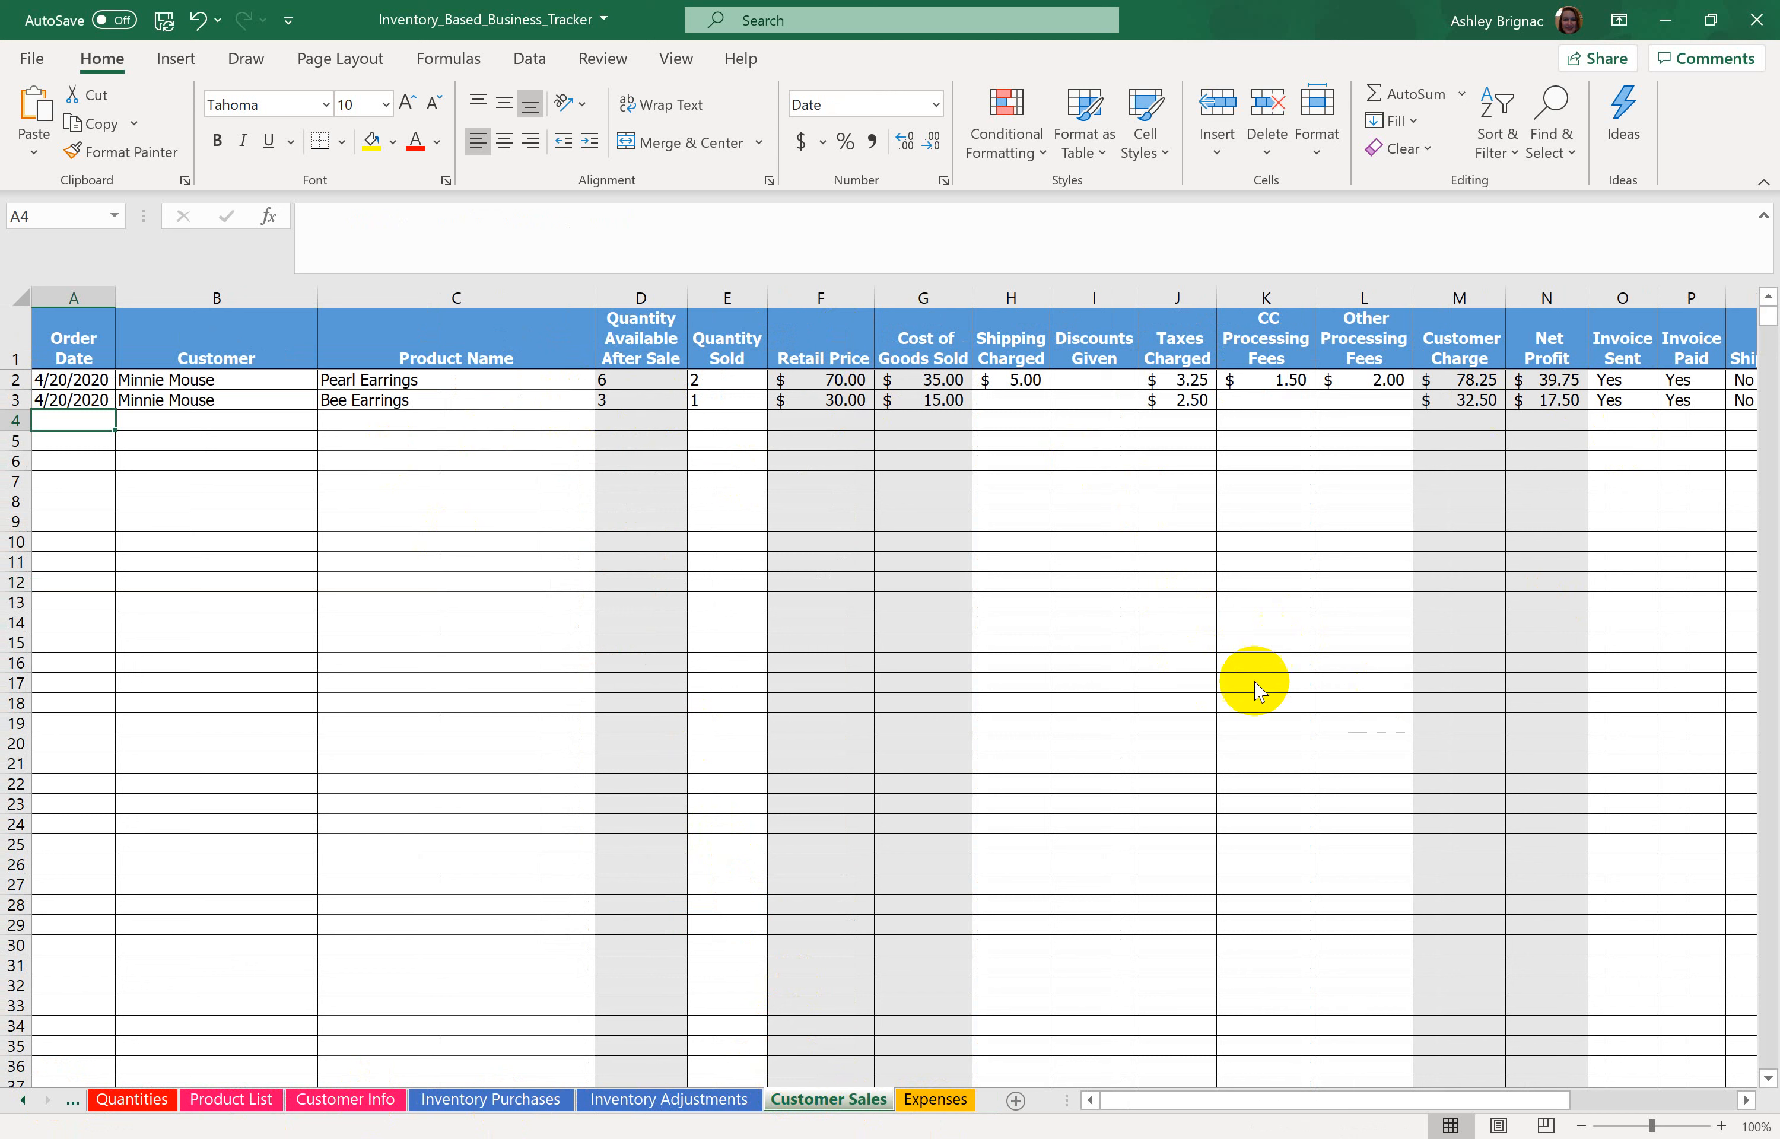
left_click(956, 1104)
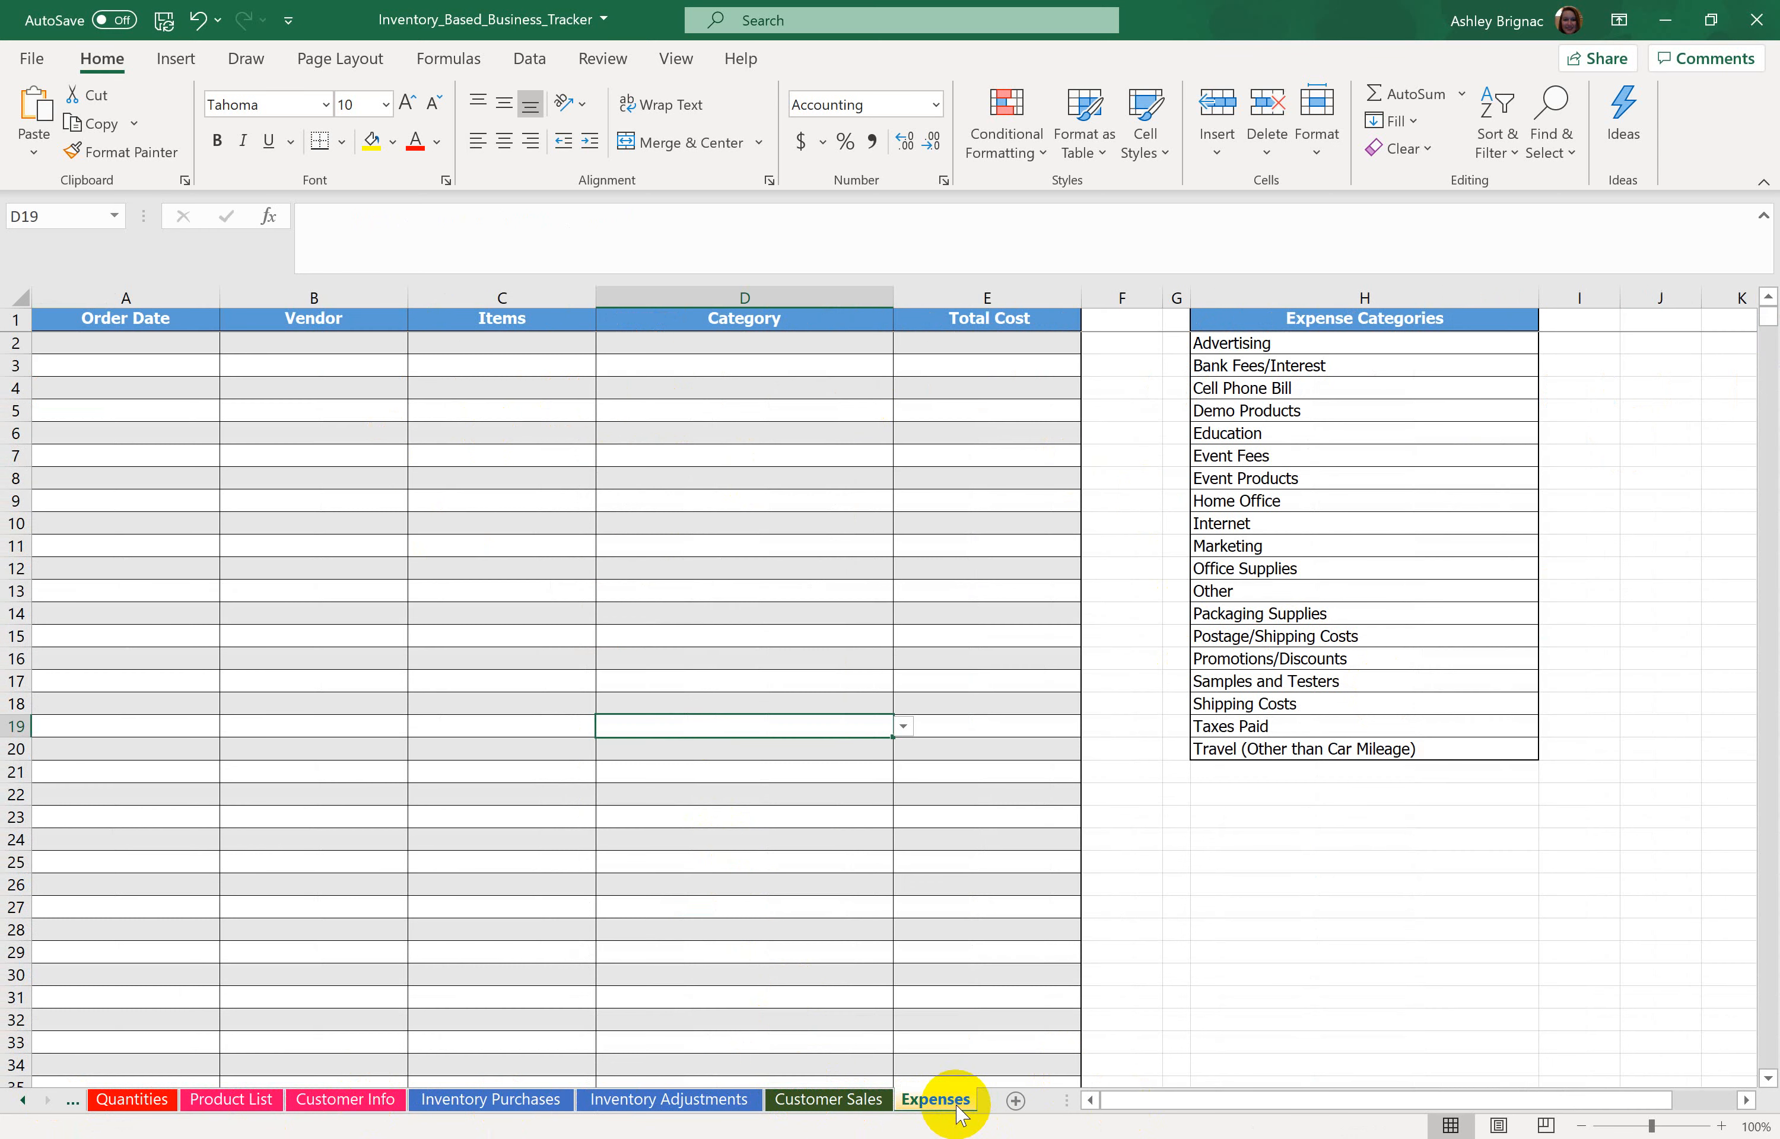
left_click(189, 353)
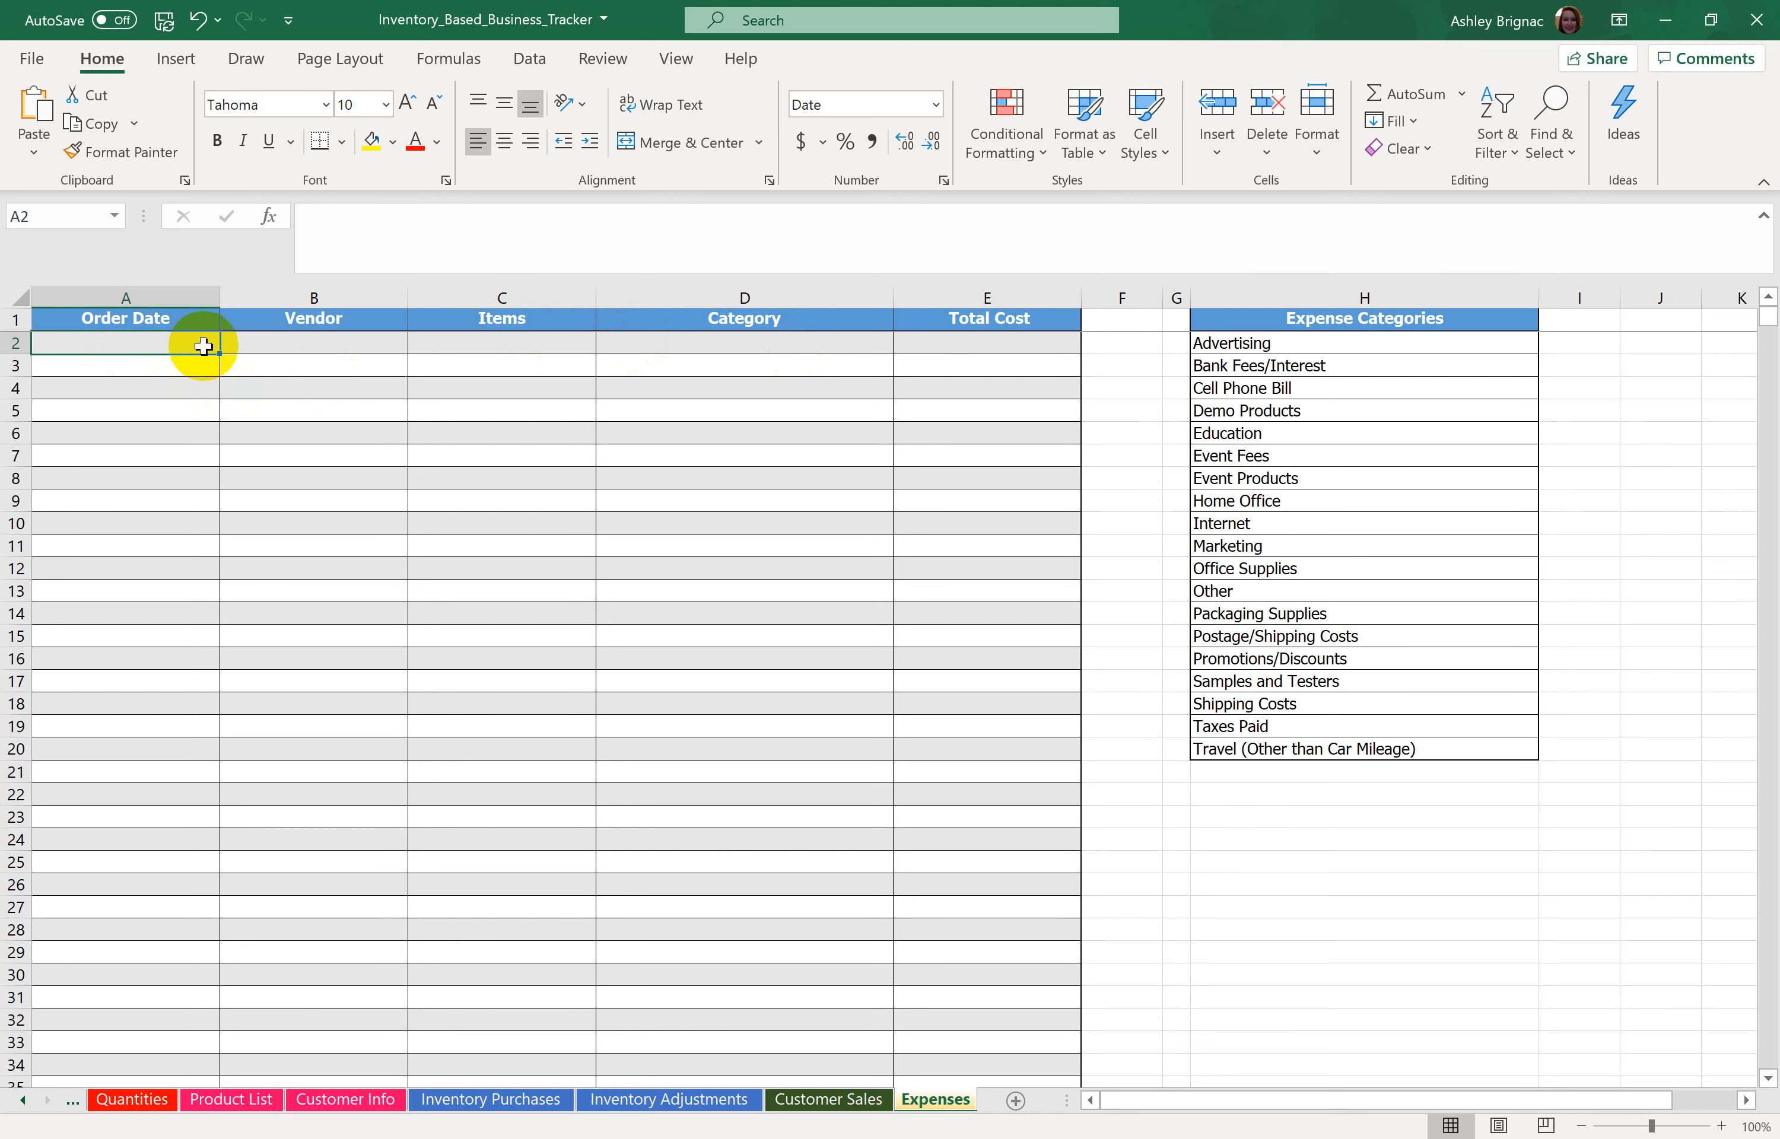
type("5/5/2020")
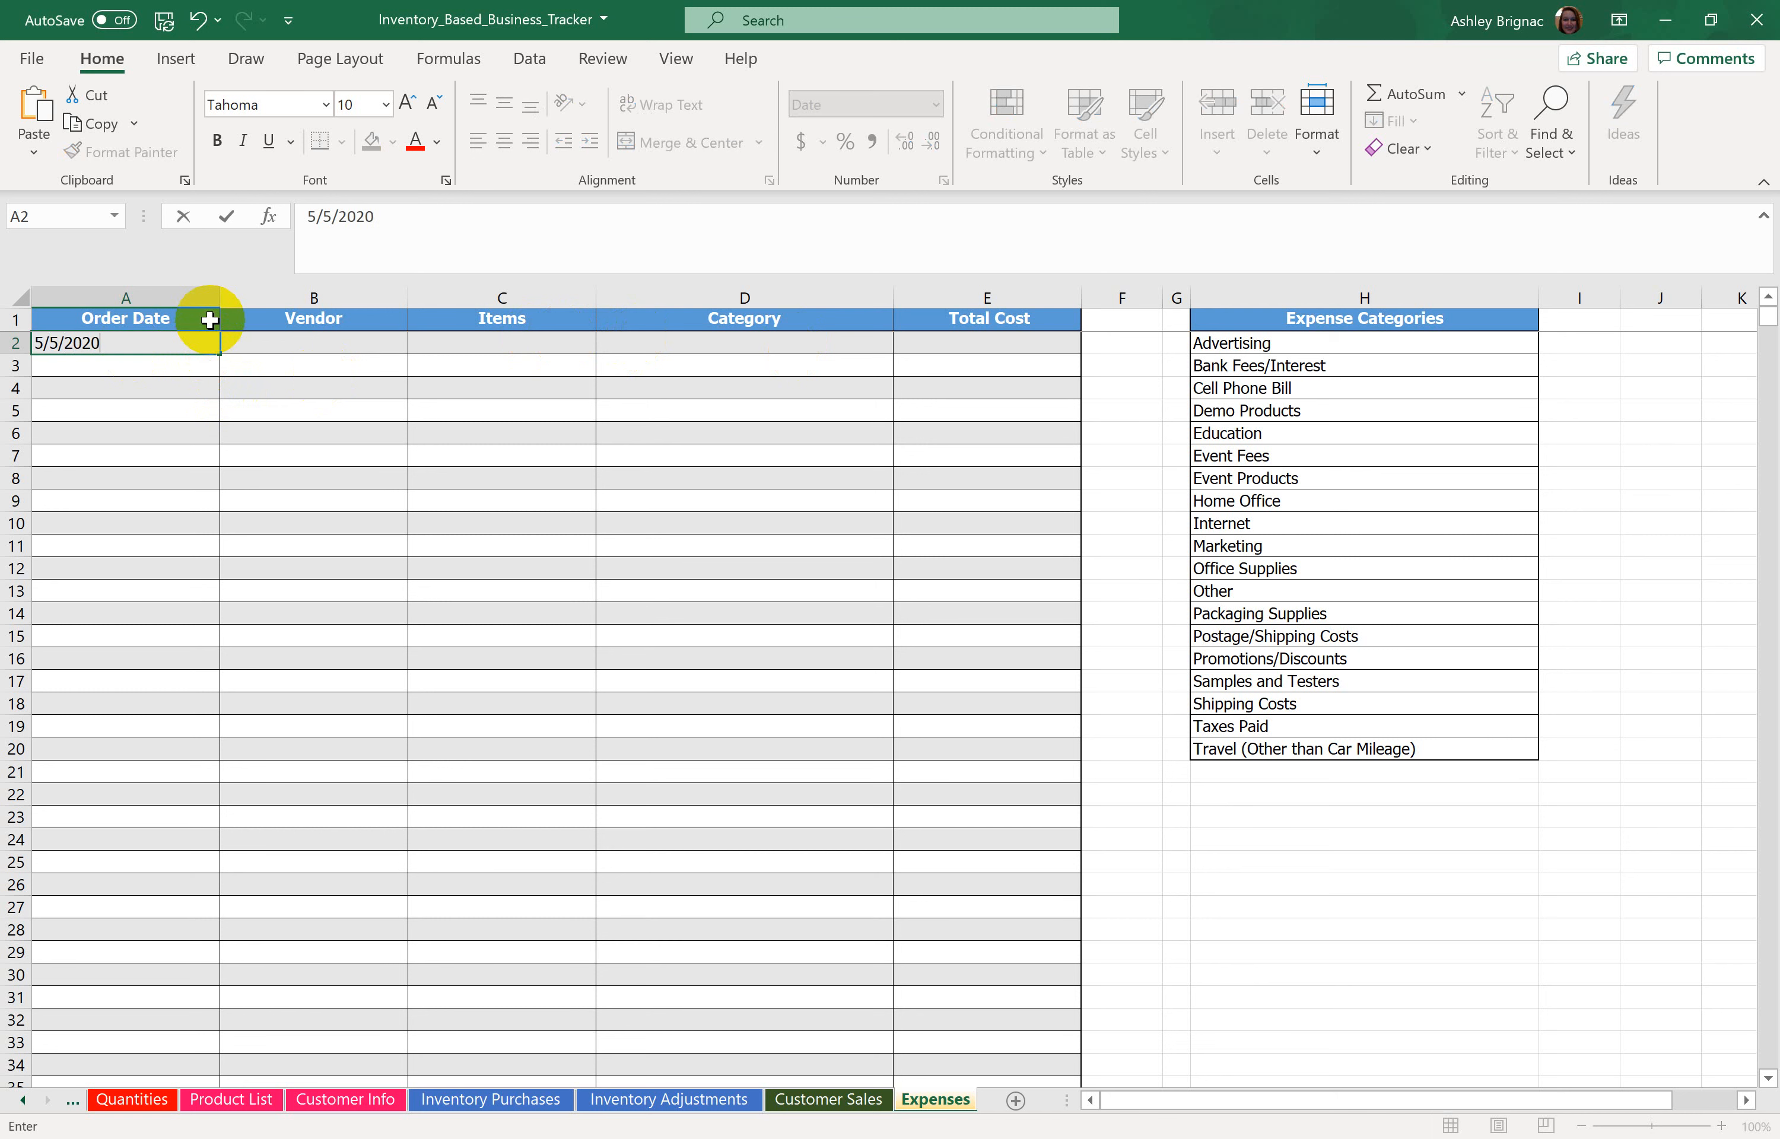
key("Tab")
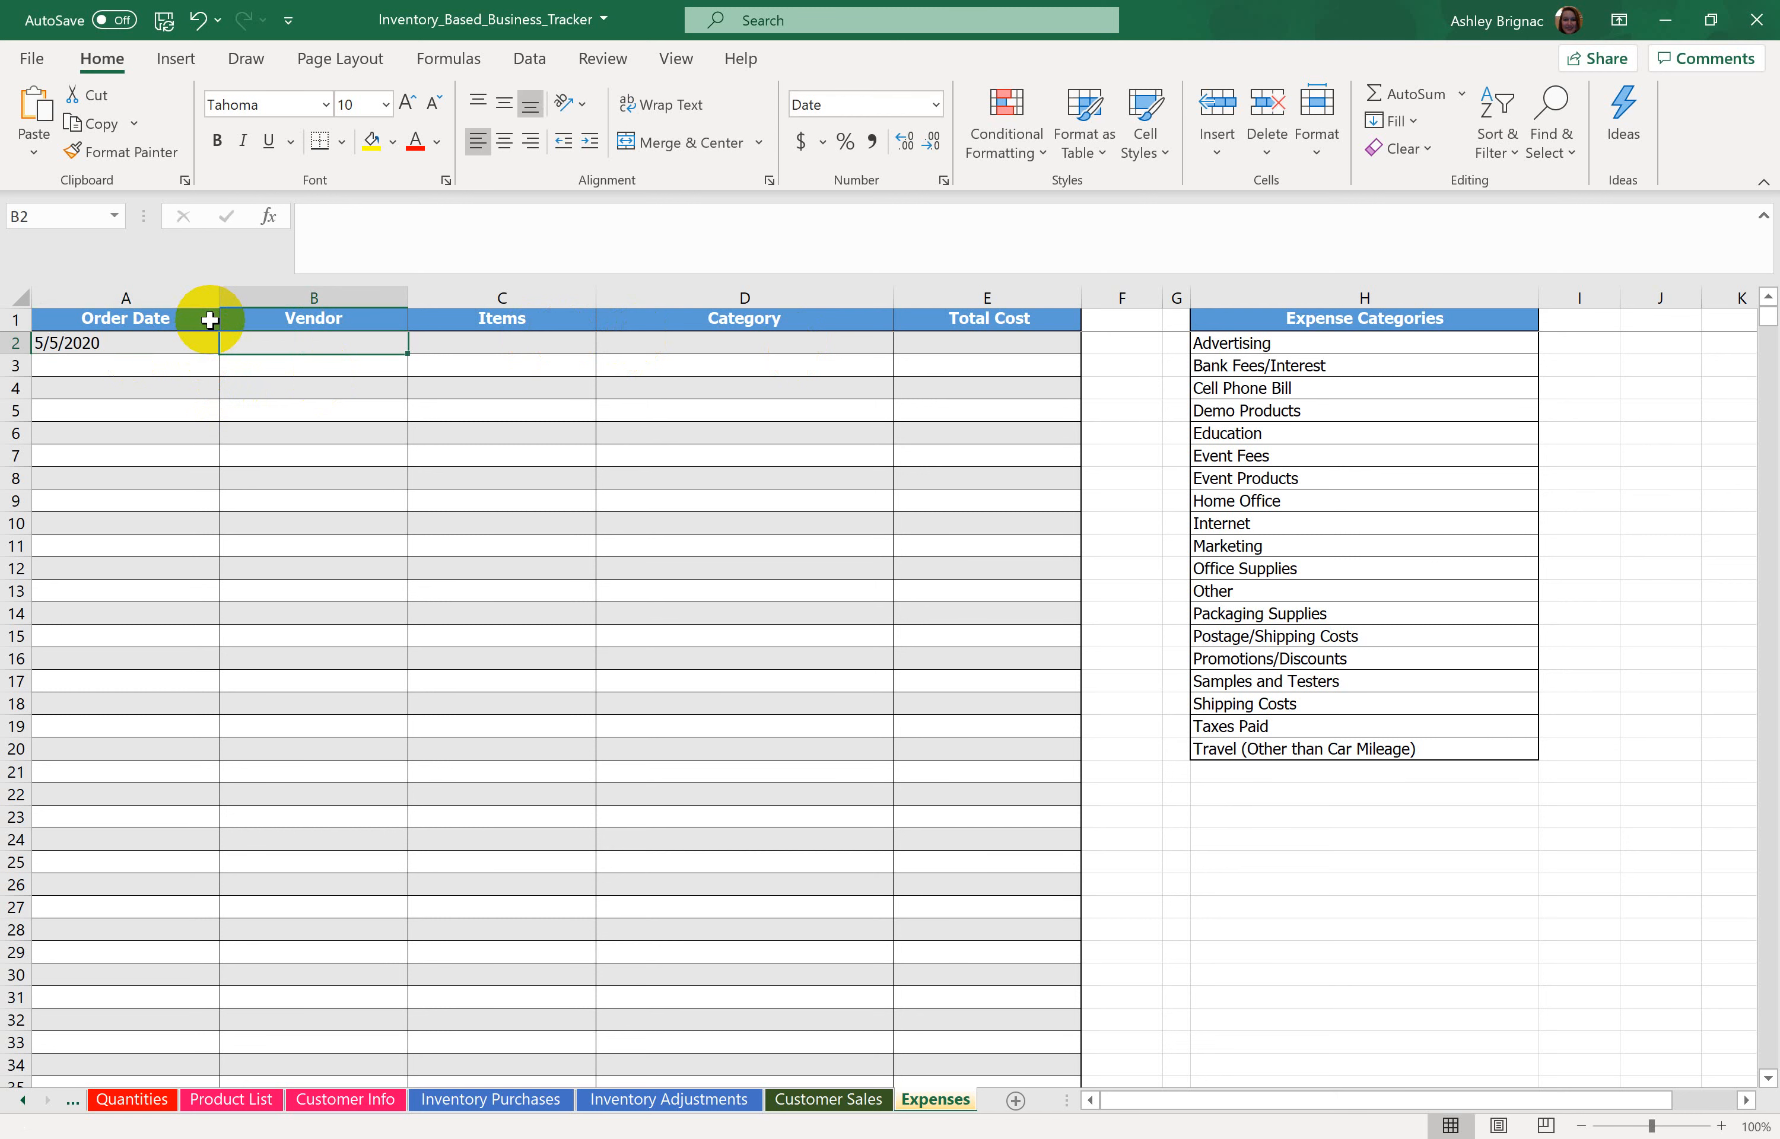
type("USPS")
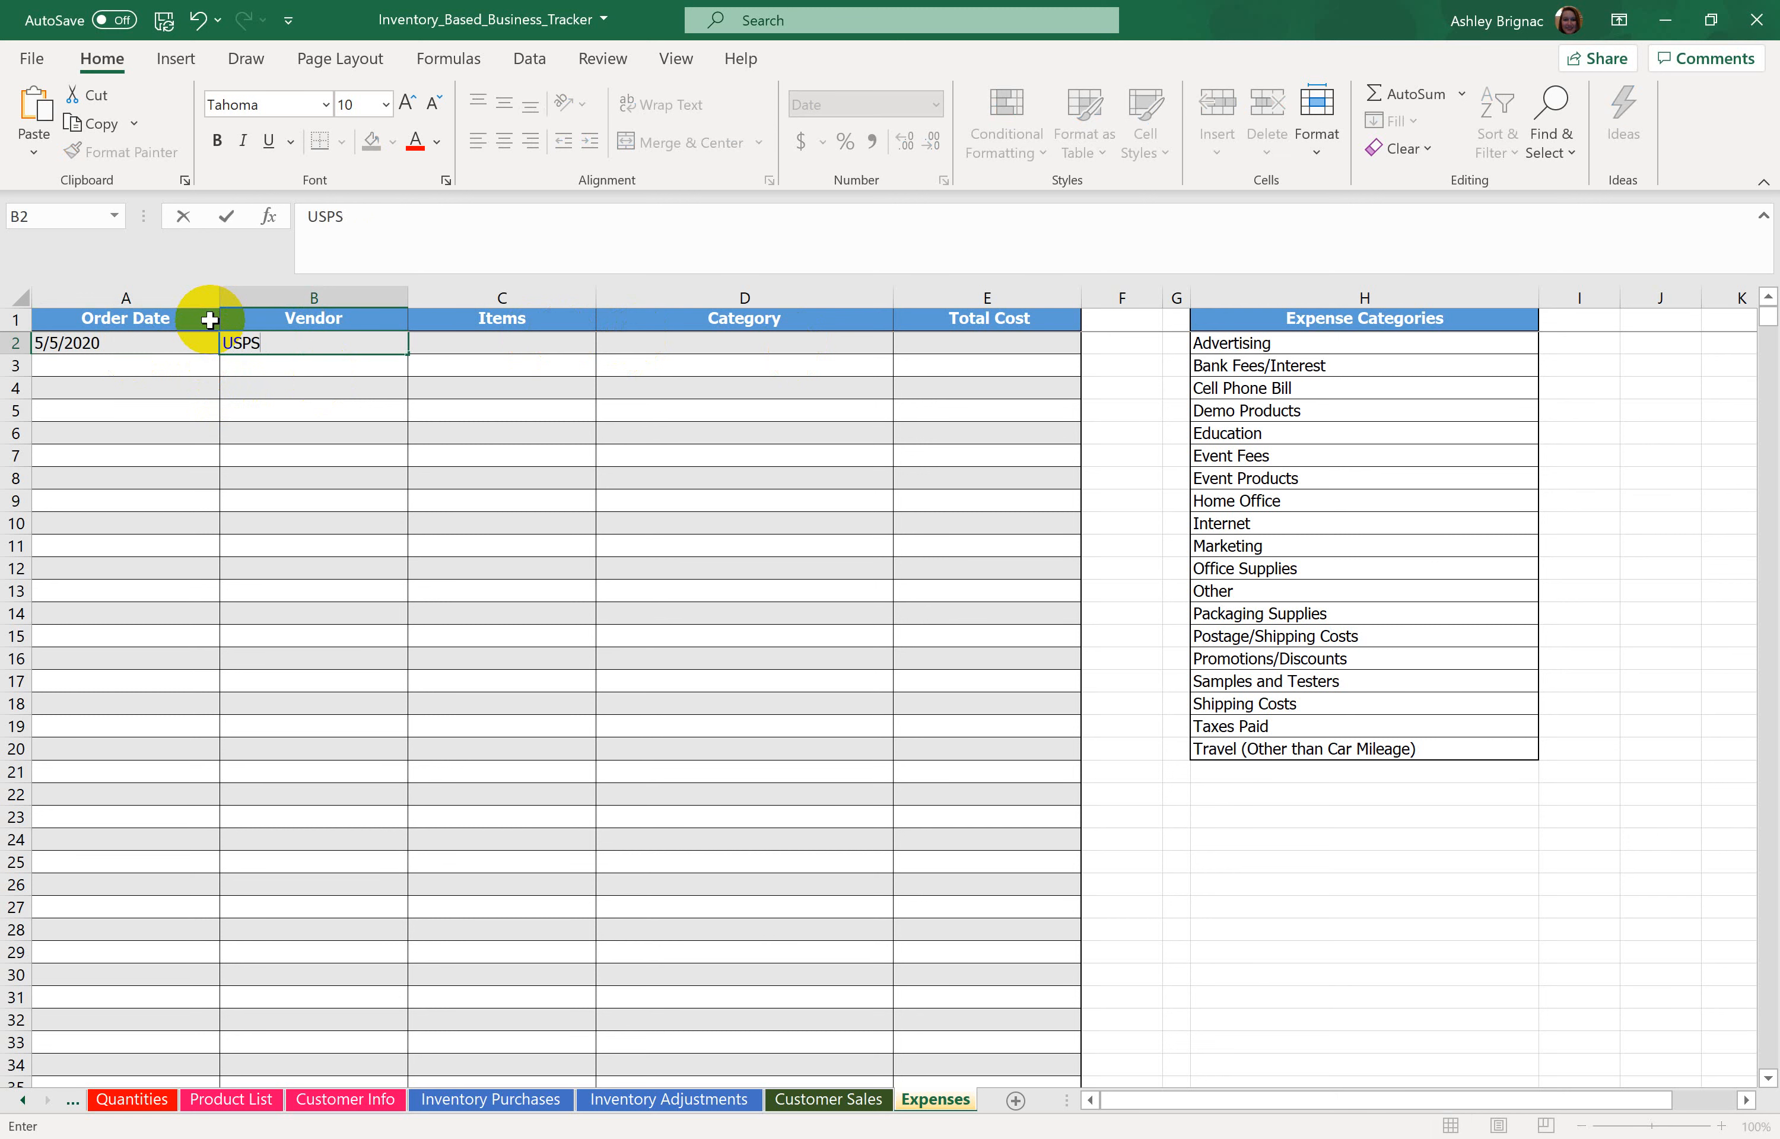
key("Tab")
type("pa")
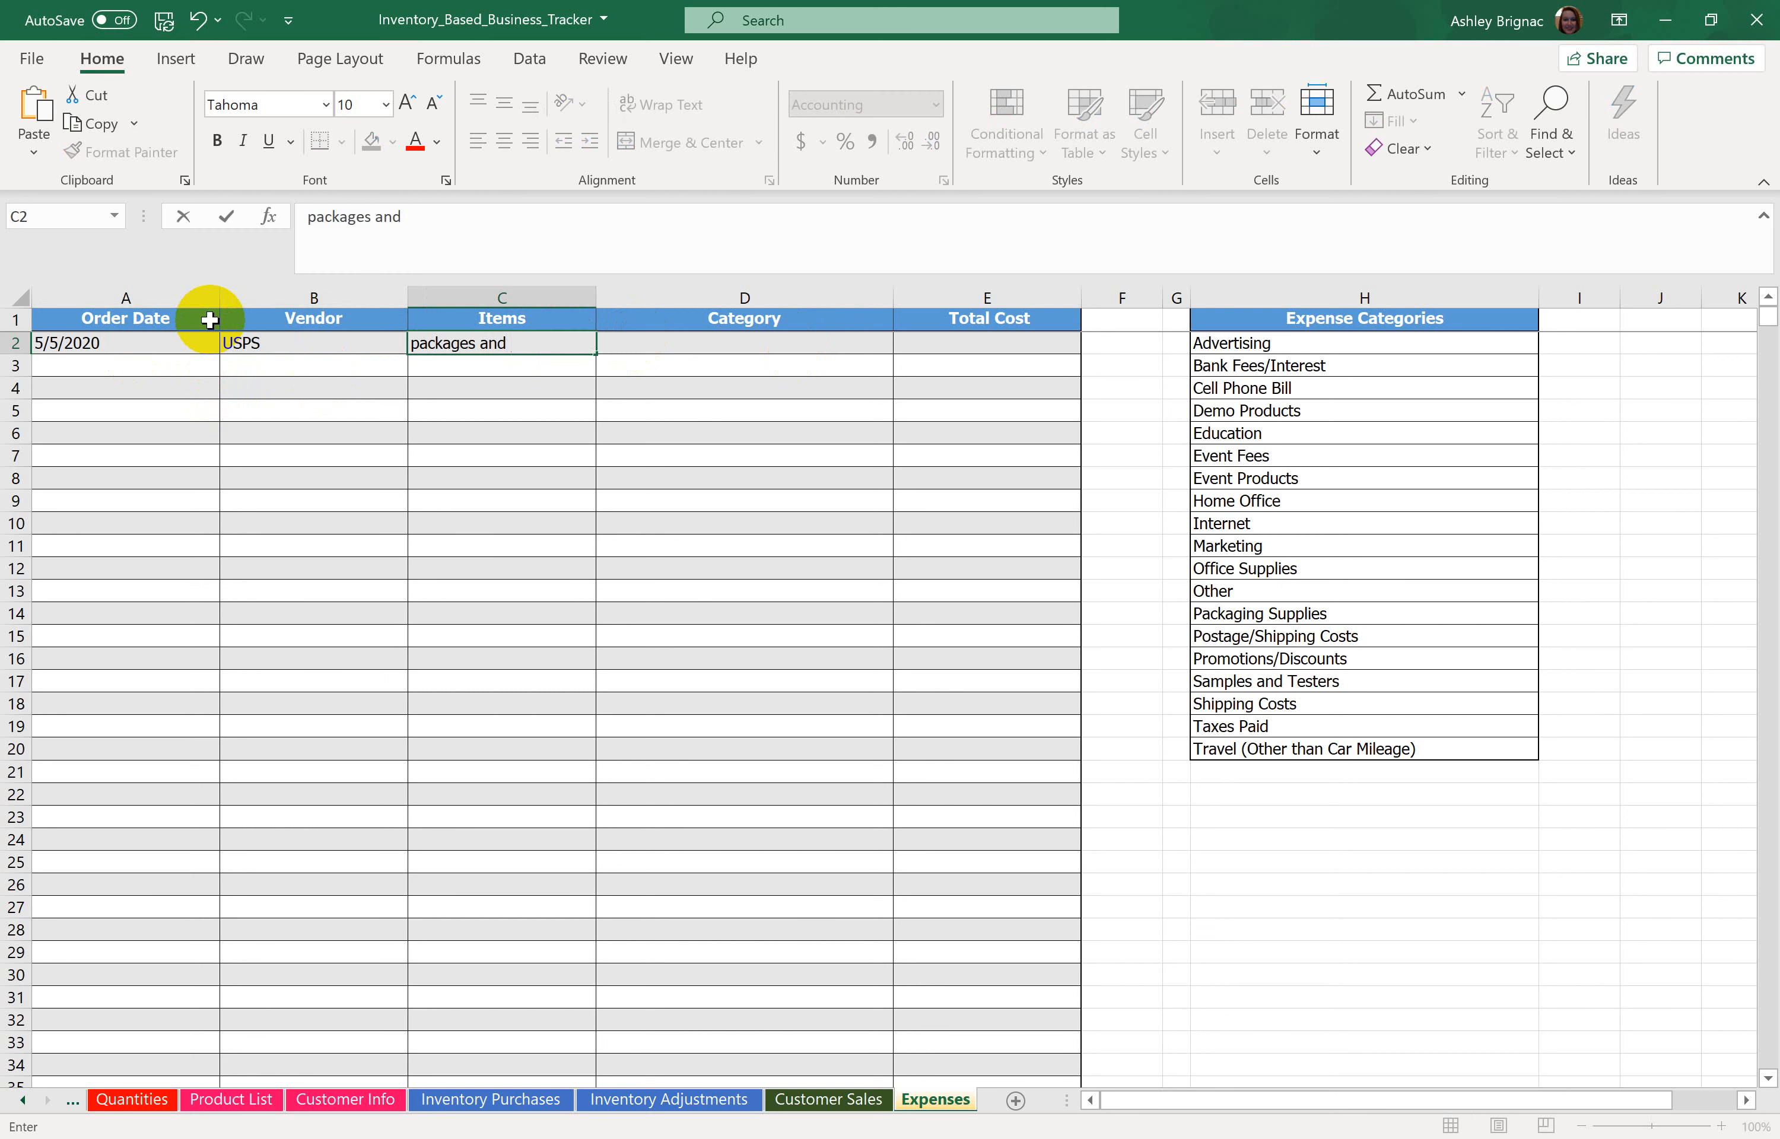
type("ckages and tape")
key("Tab")
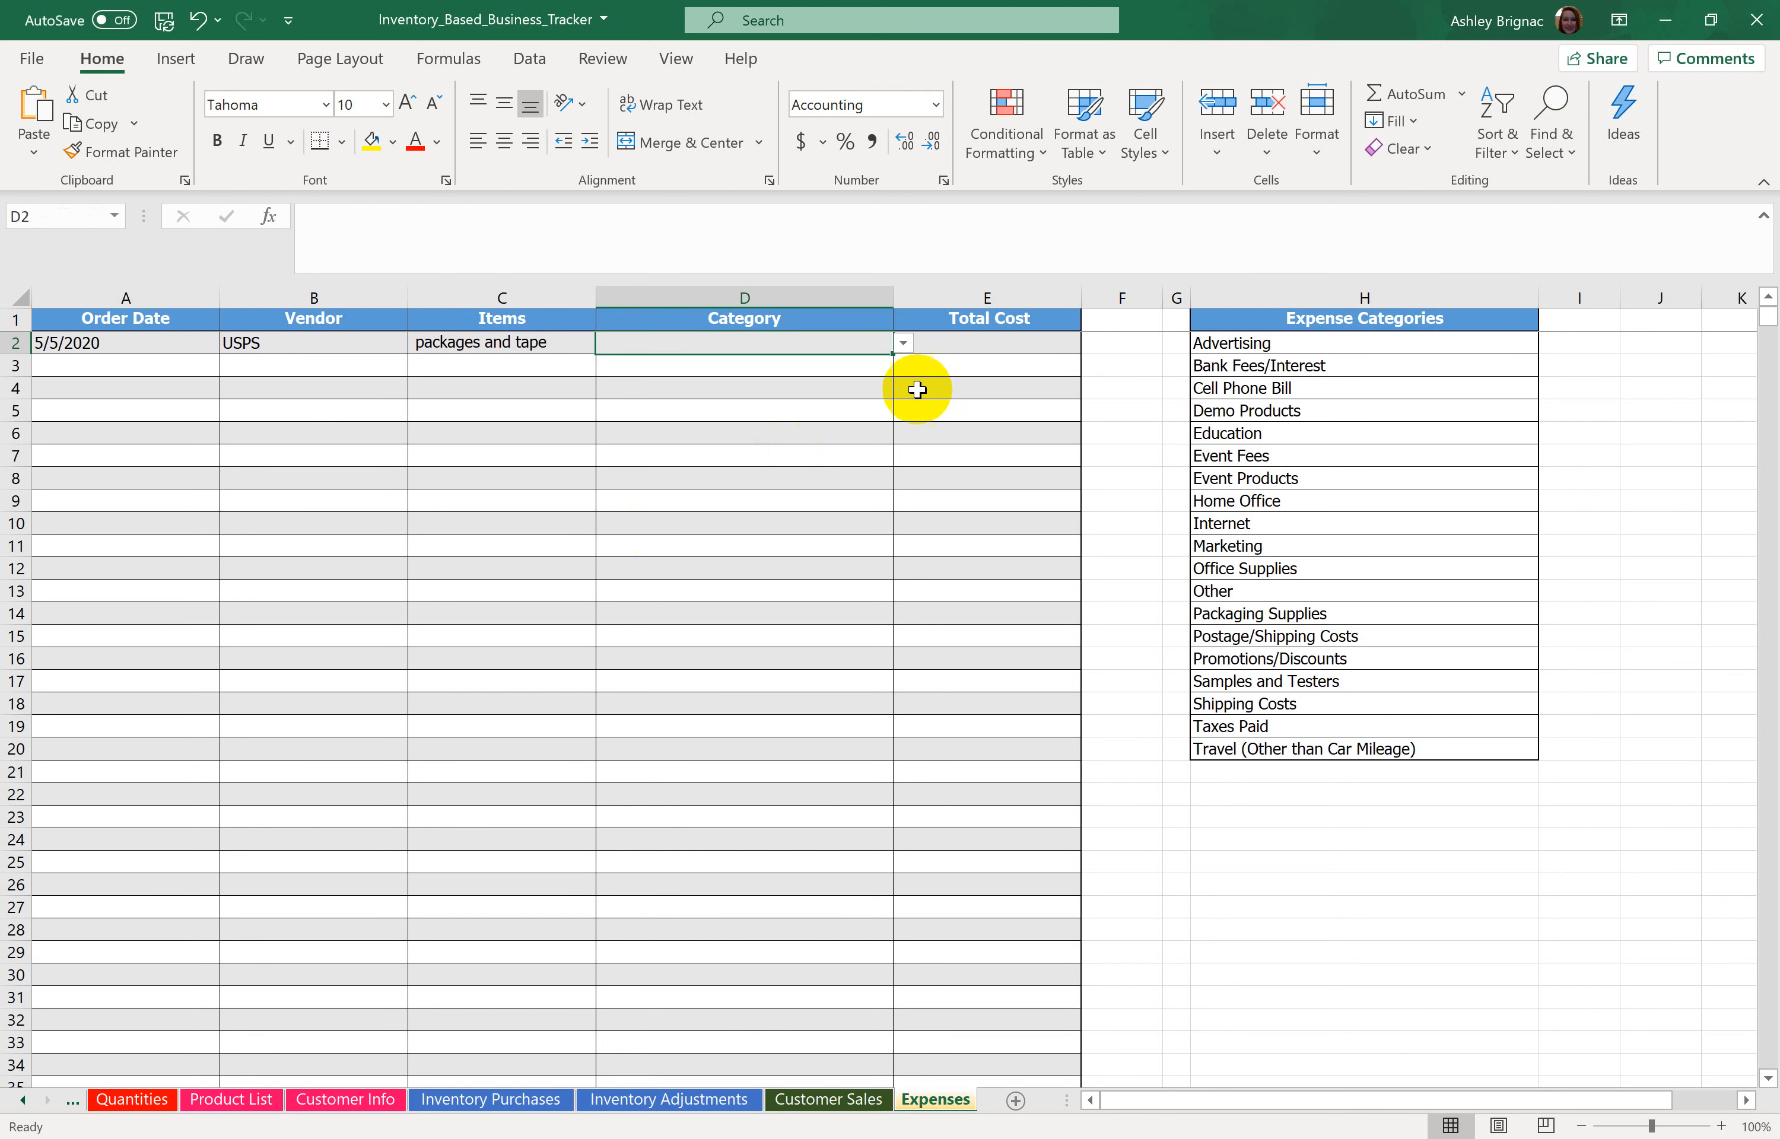
Step: Set the USPS expense's category to Packaging Supplies and its total cost to 25
left_click(904, 344)
left_click_drag(902, 382, 907, 455)
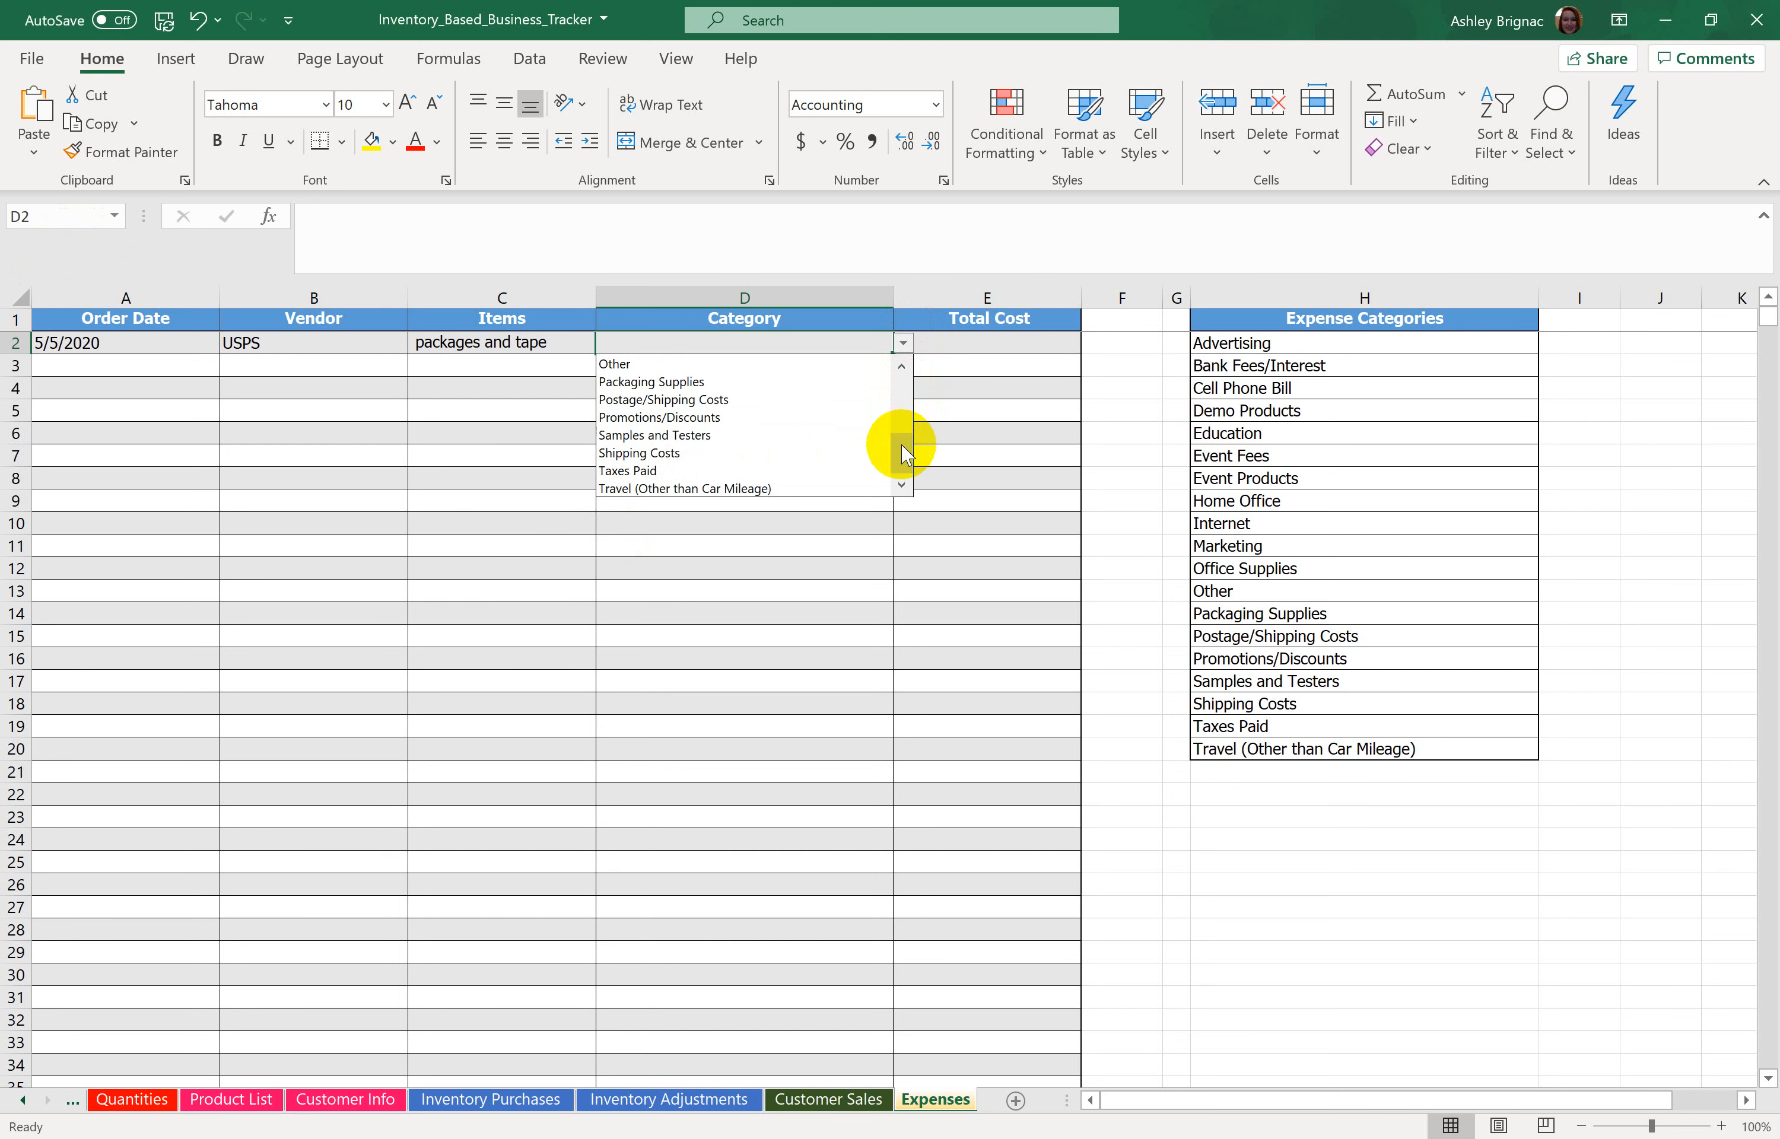
left_click(687, 391)
left_click(965, 359)
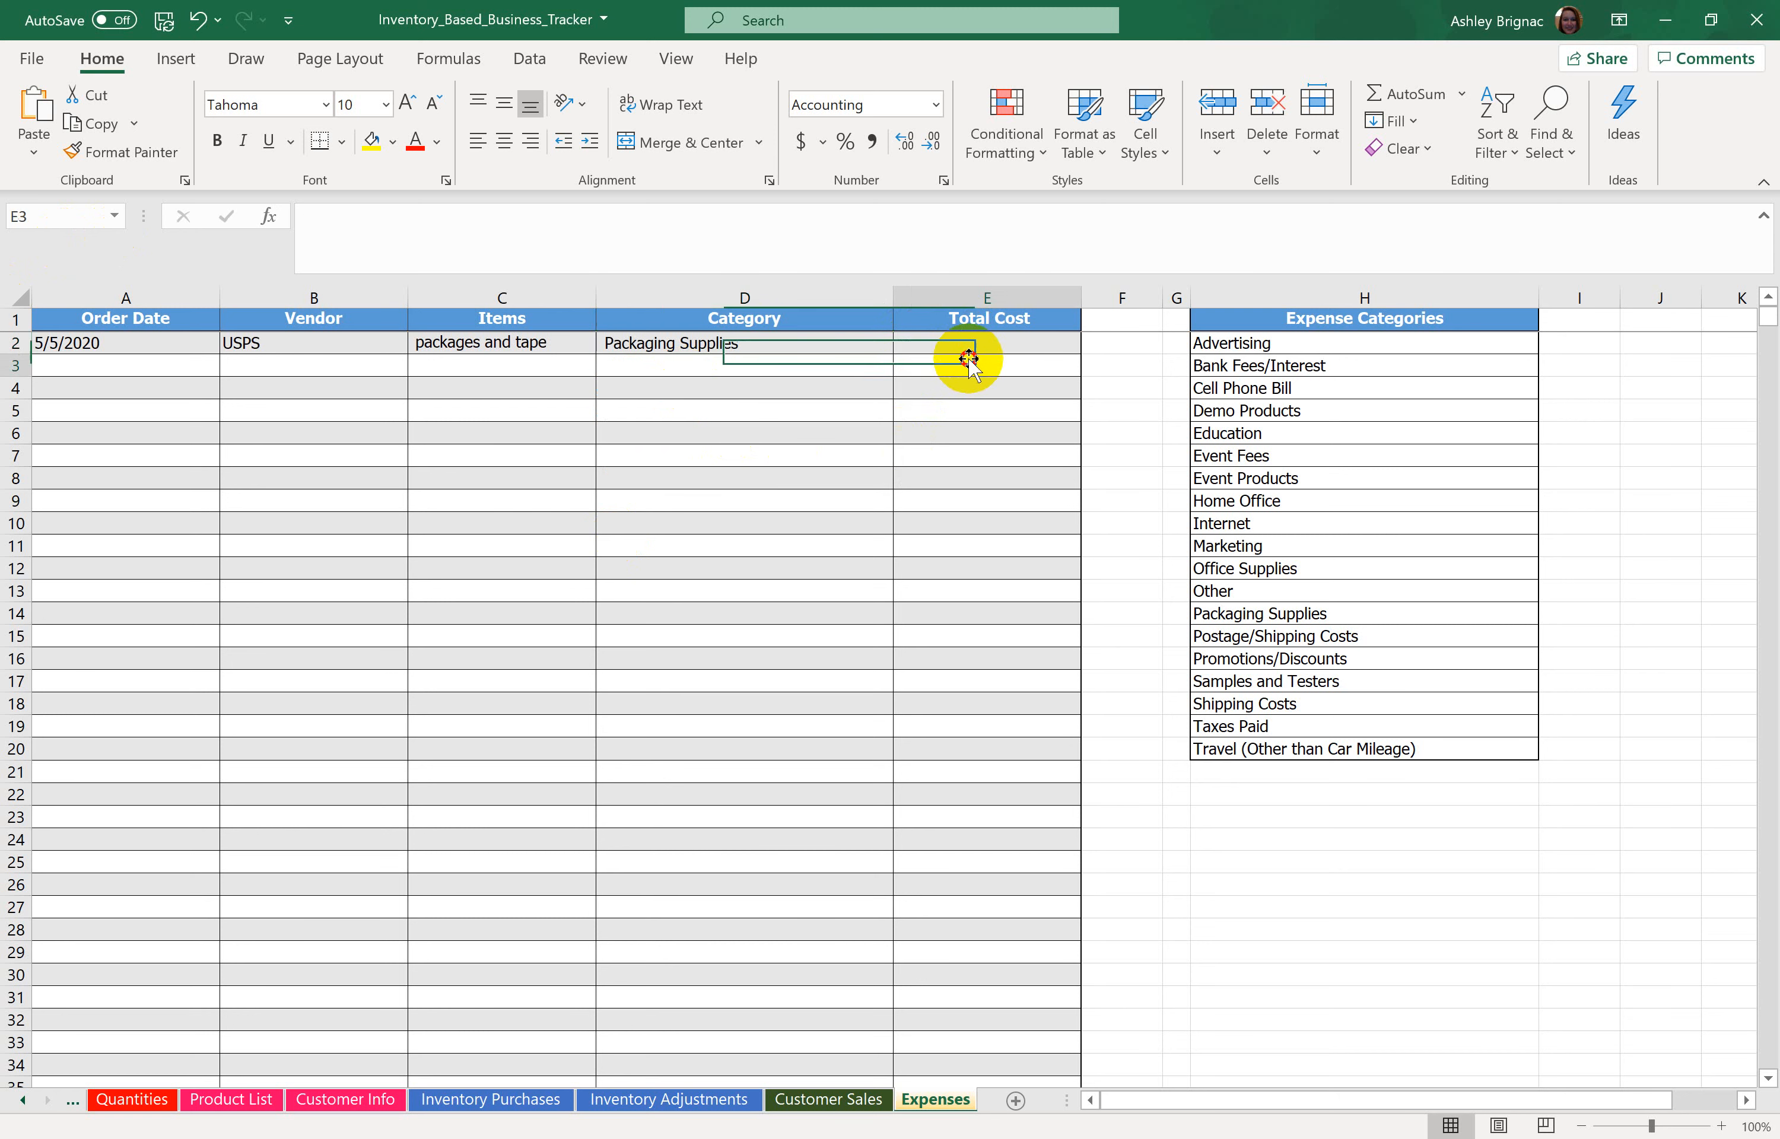
left_click(987, 347)
type("25")
key("Return")
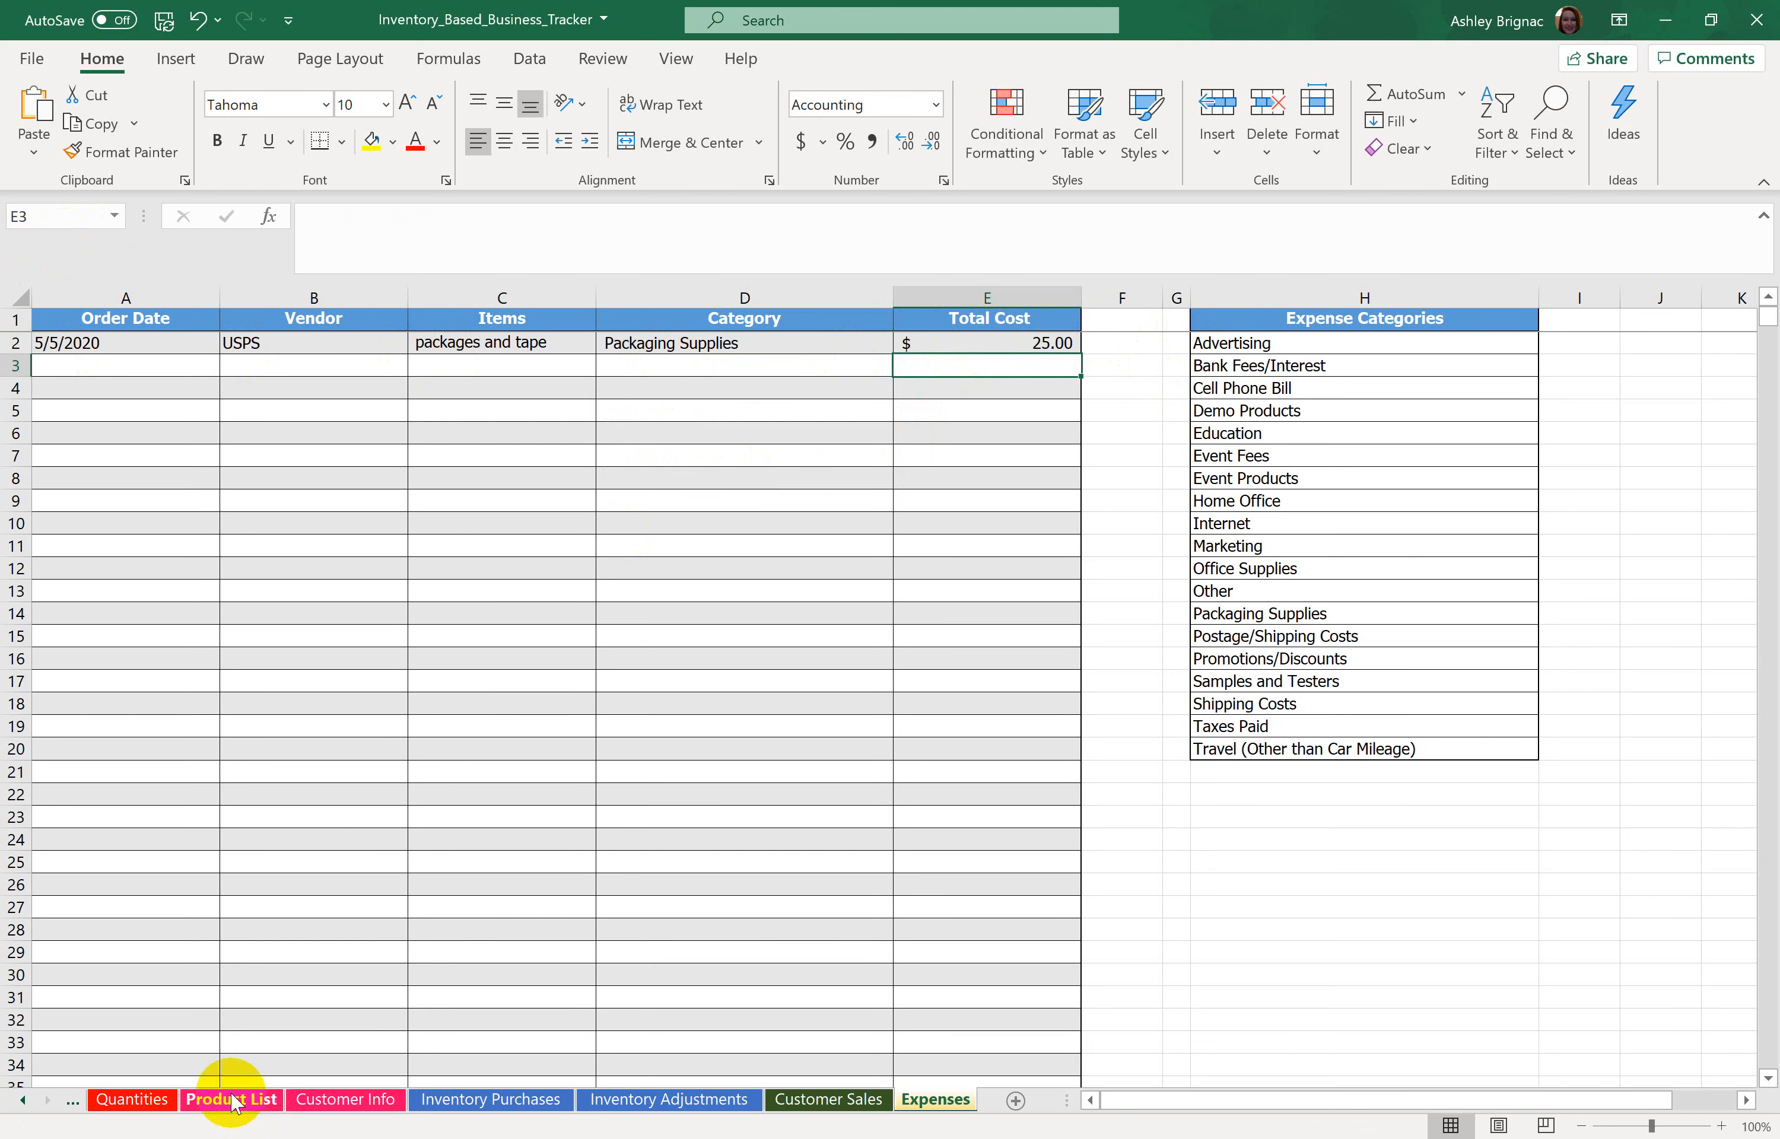
Step: Check the May packaging supplies expense, gross expenses and net profit on the P&L Summary sheet
left_click(24, 1100)
left_click(269, 1100)
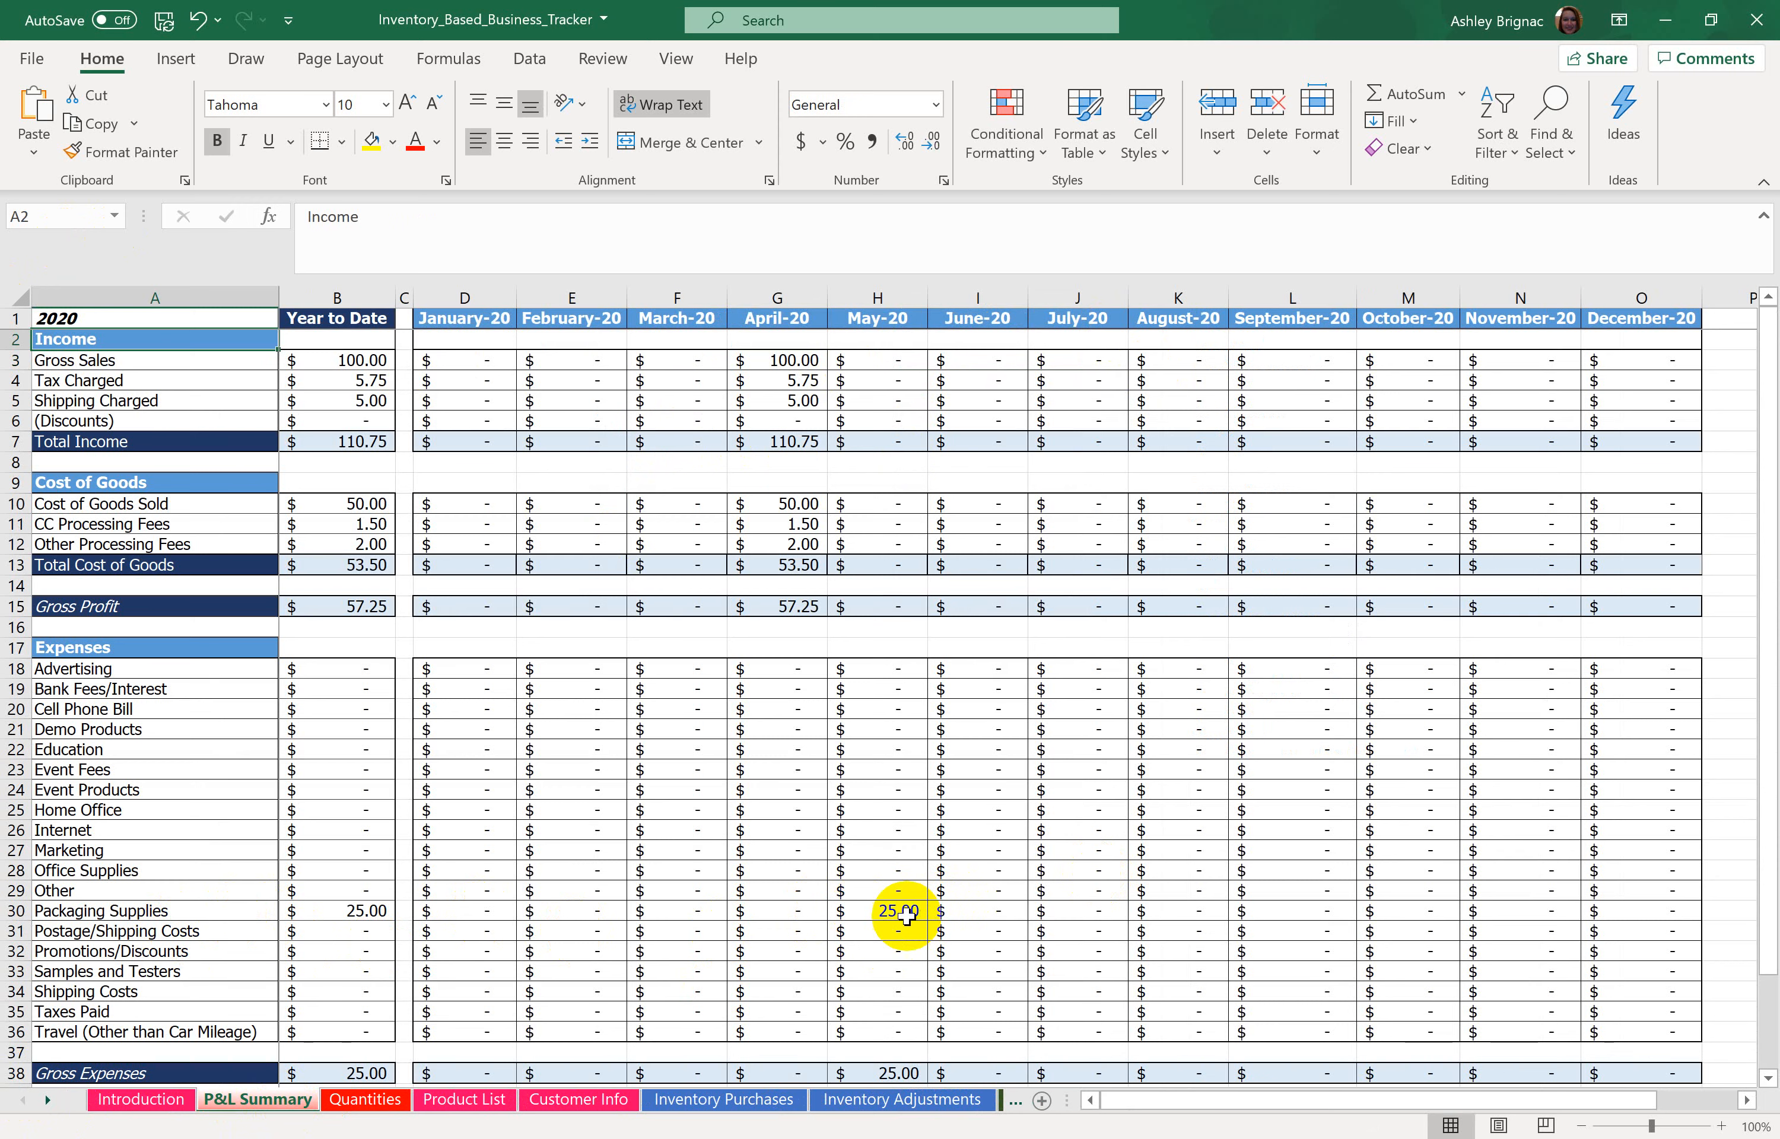
scroll(907, 917, "down", 2)
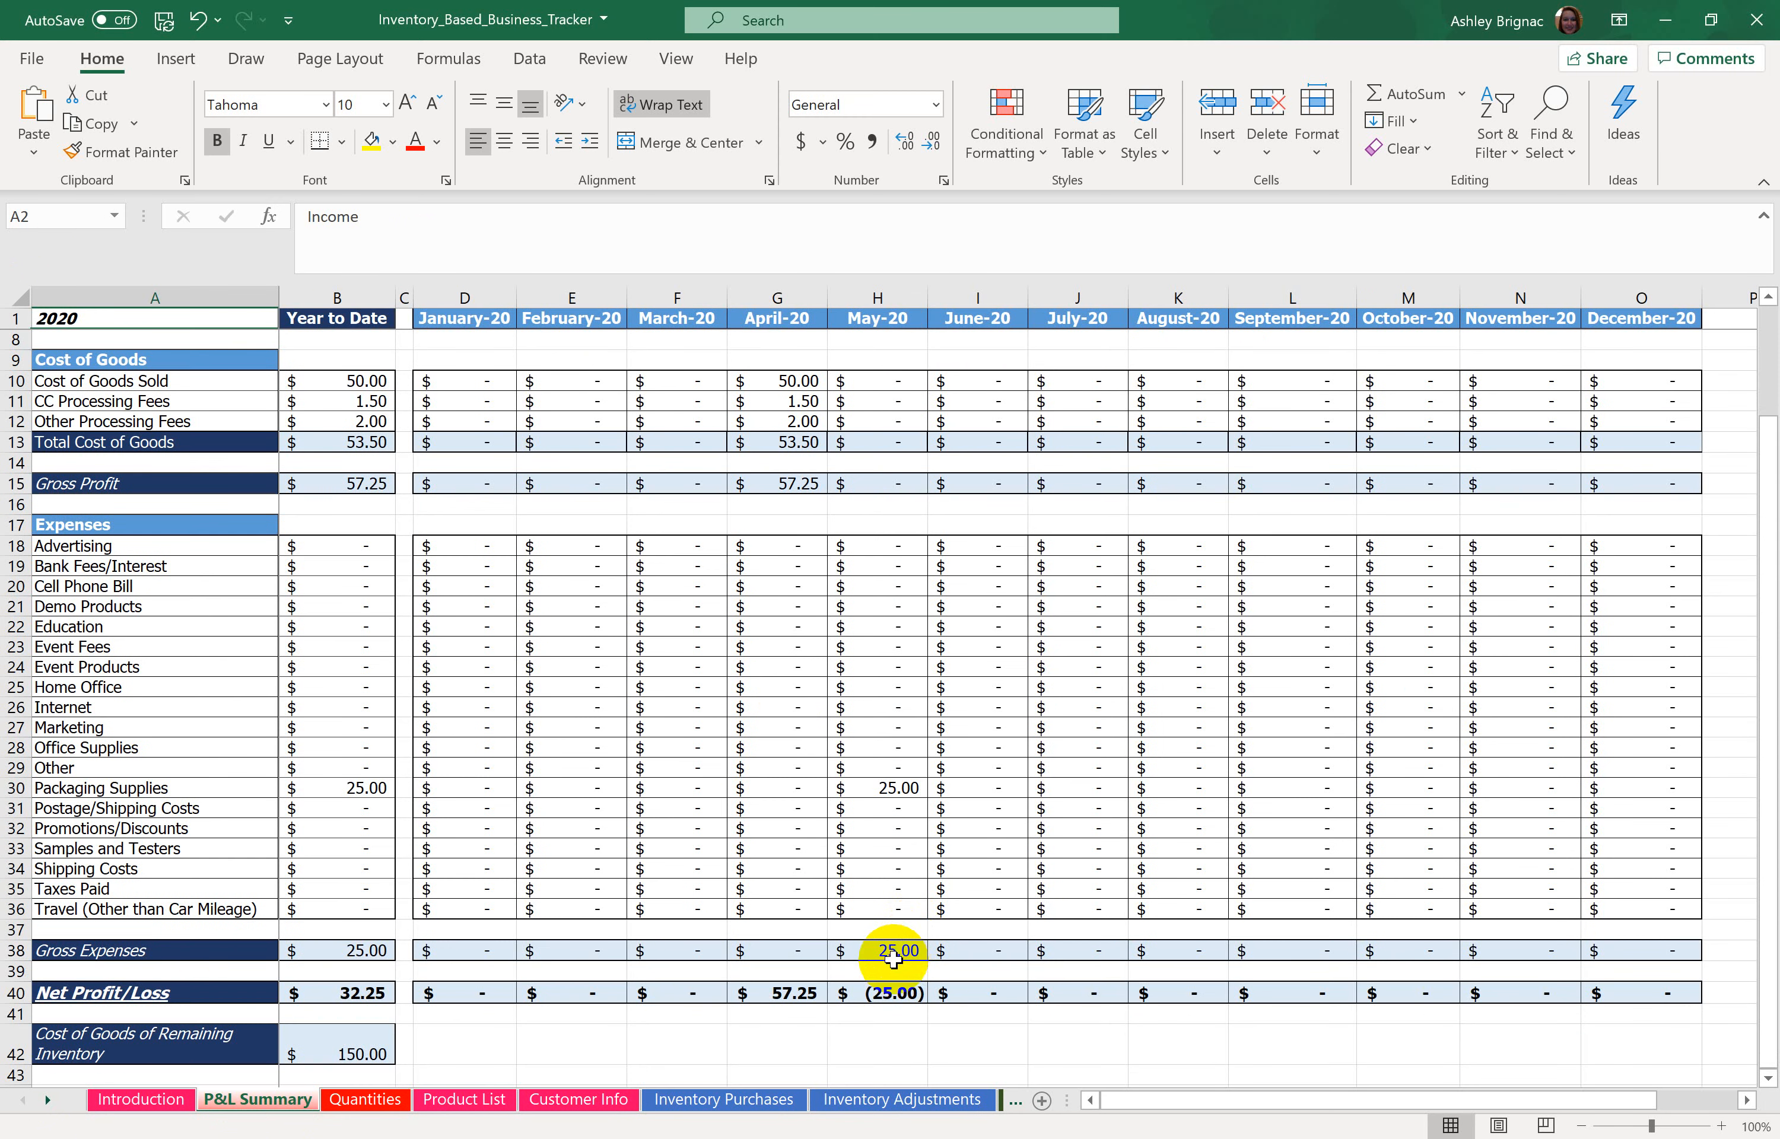
Step: In the Expenses sheet's category list, replace Bank Fees/Interest with a category named Example
left_click(47, 1100)
left_click(47, 1100)
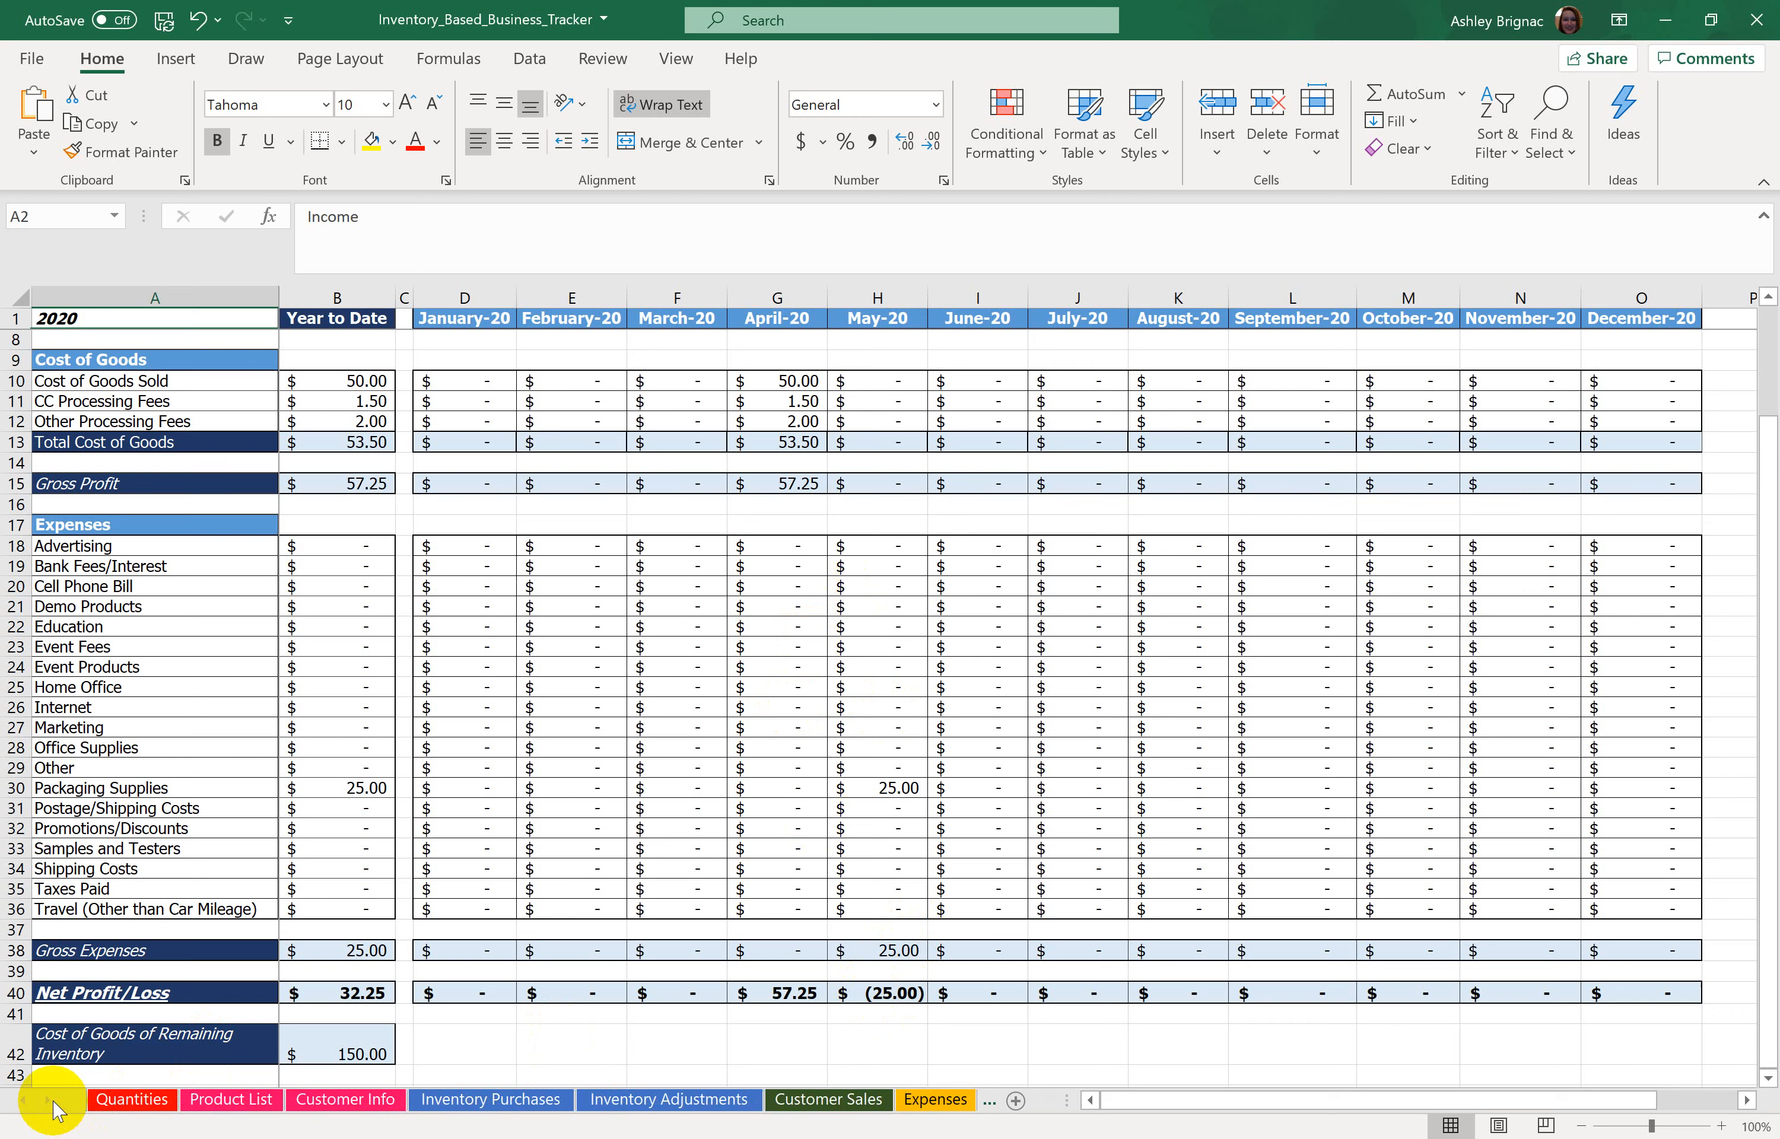
left_click(931, 1100)
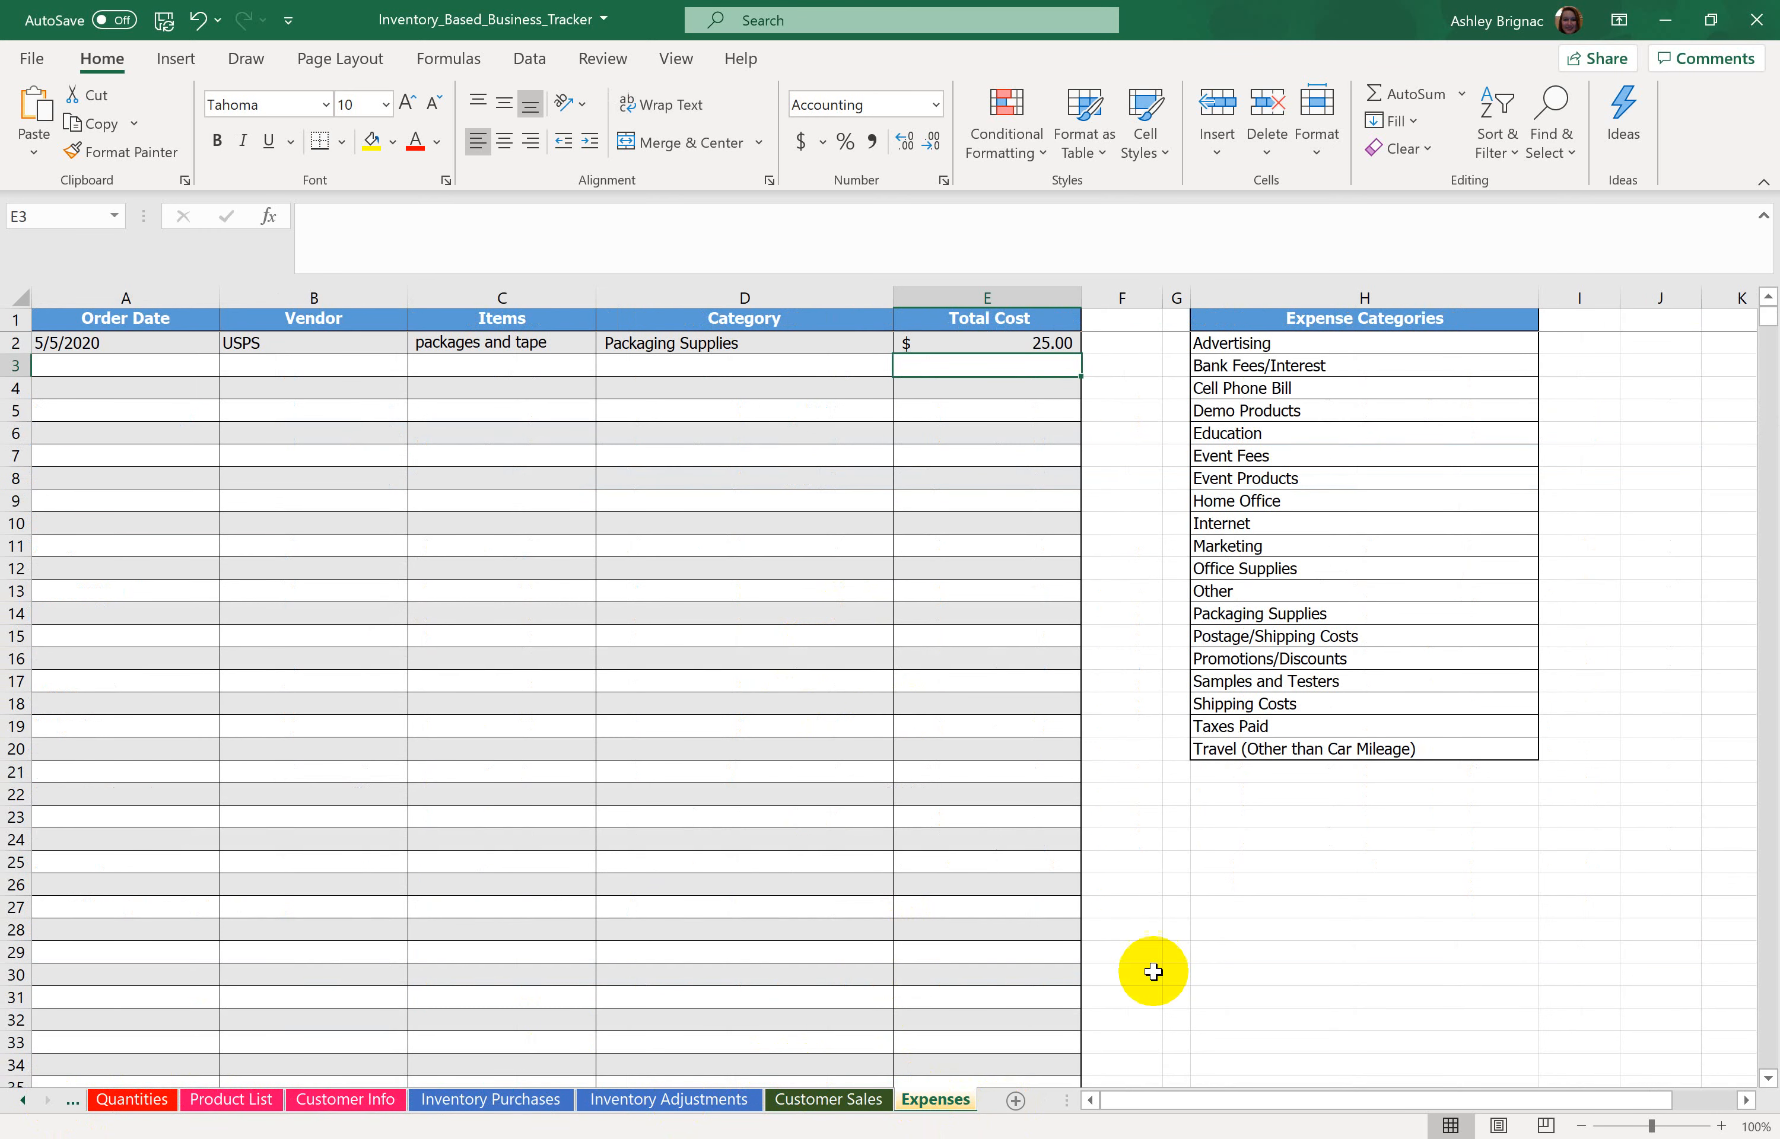
left_click_drag(1368, 343, 1399, 763)
left_click(1424, 750)
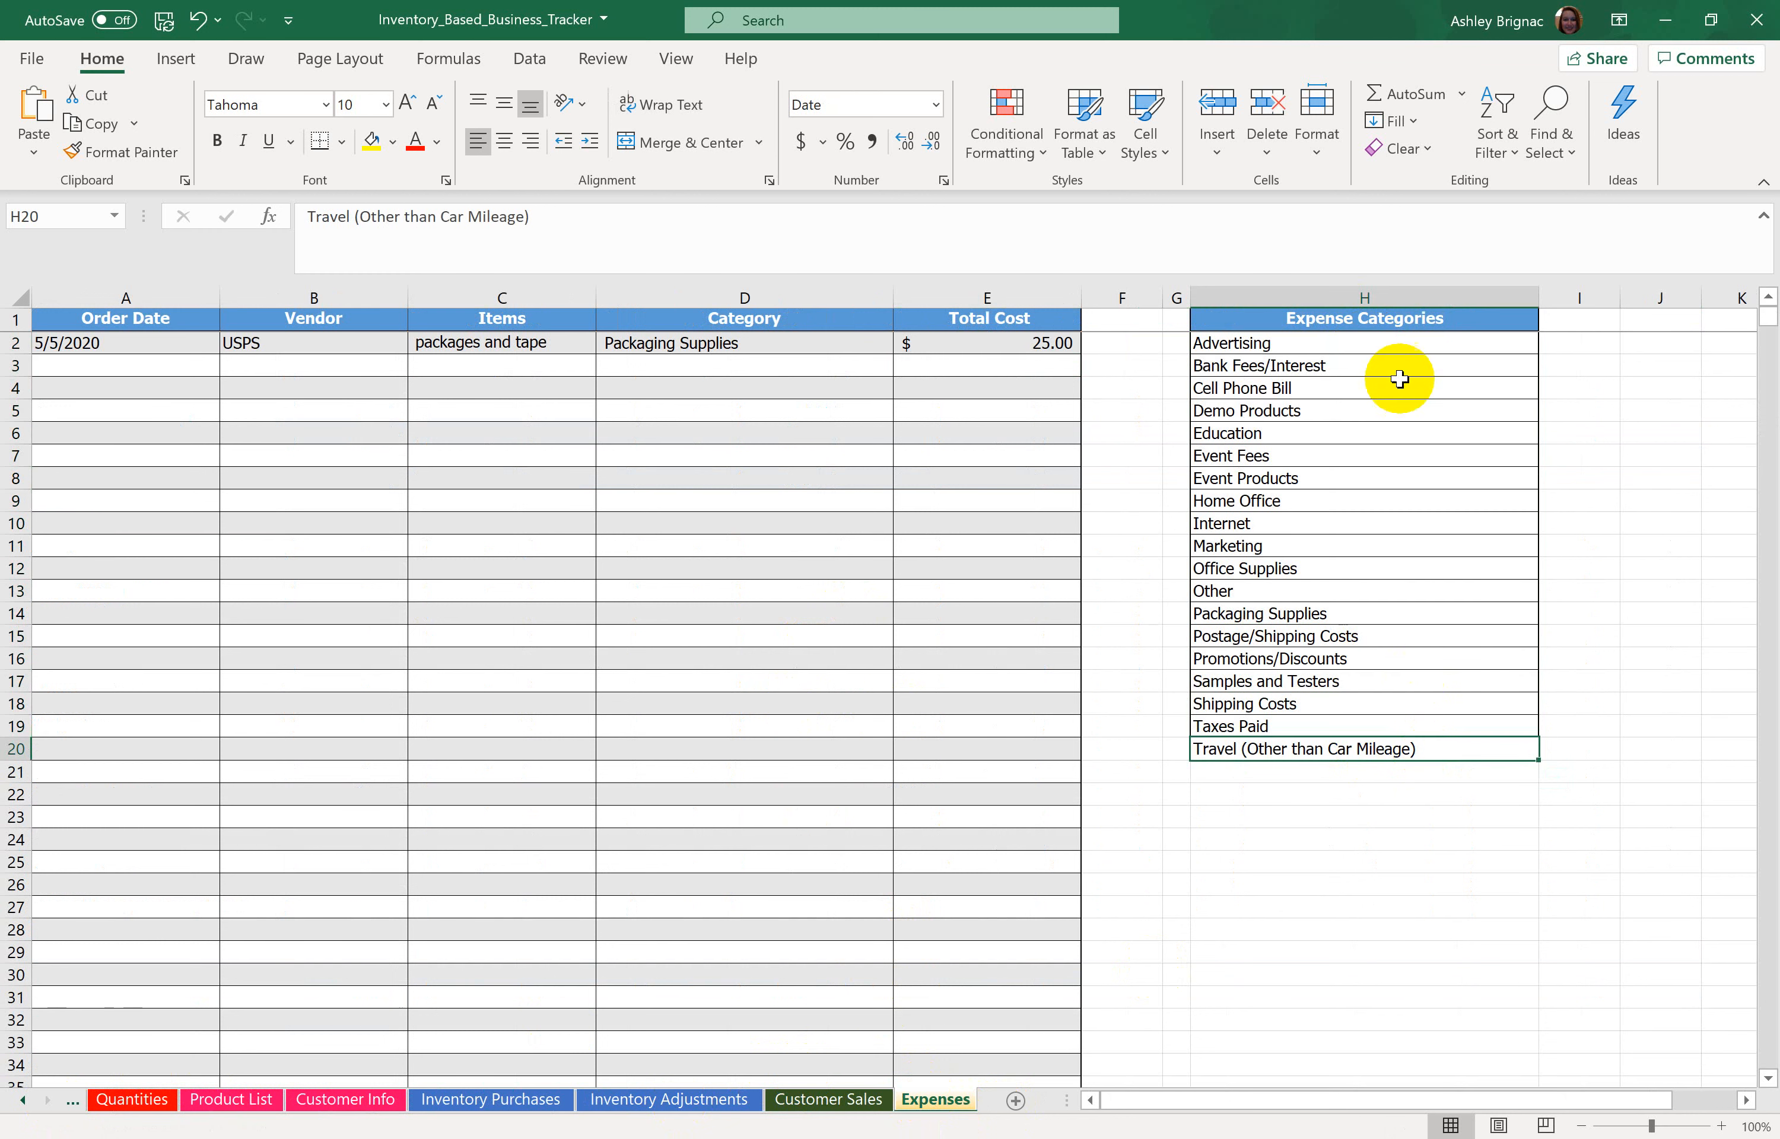
left_click(1397, 347)
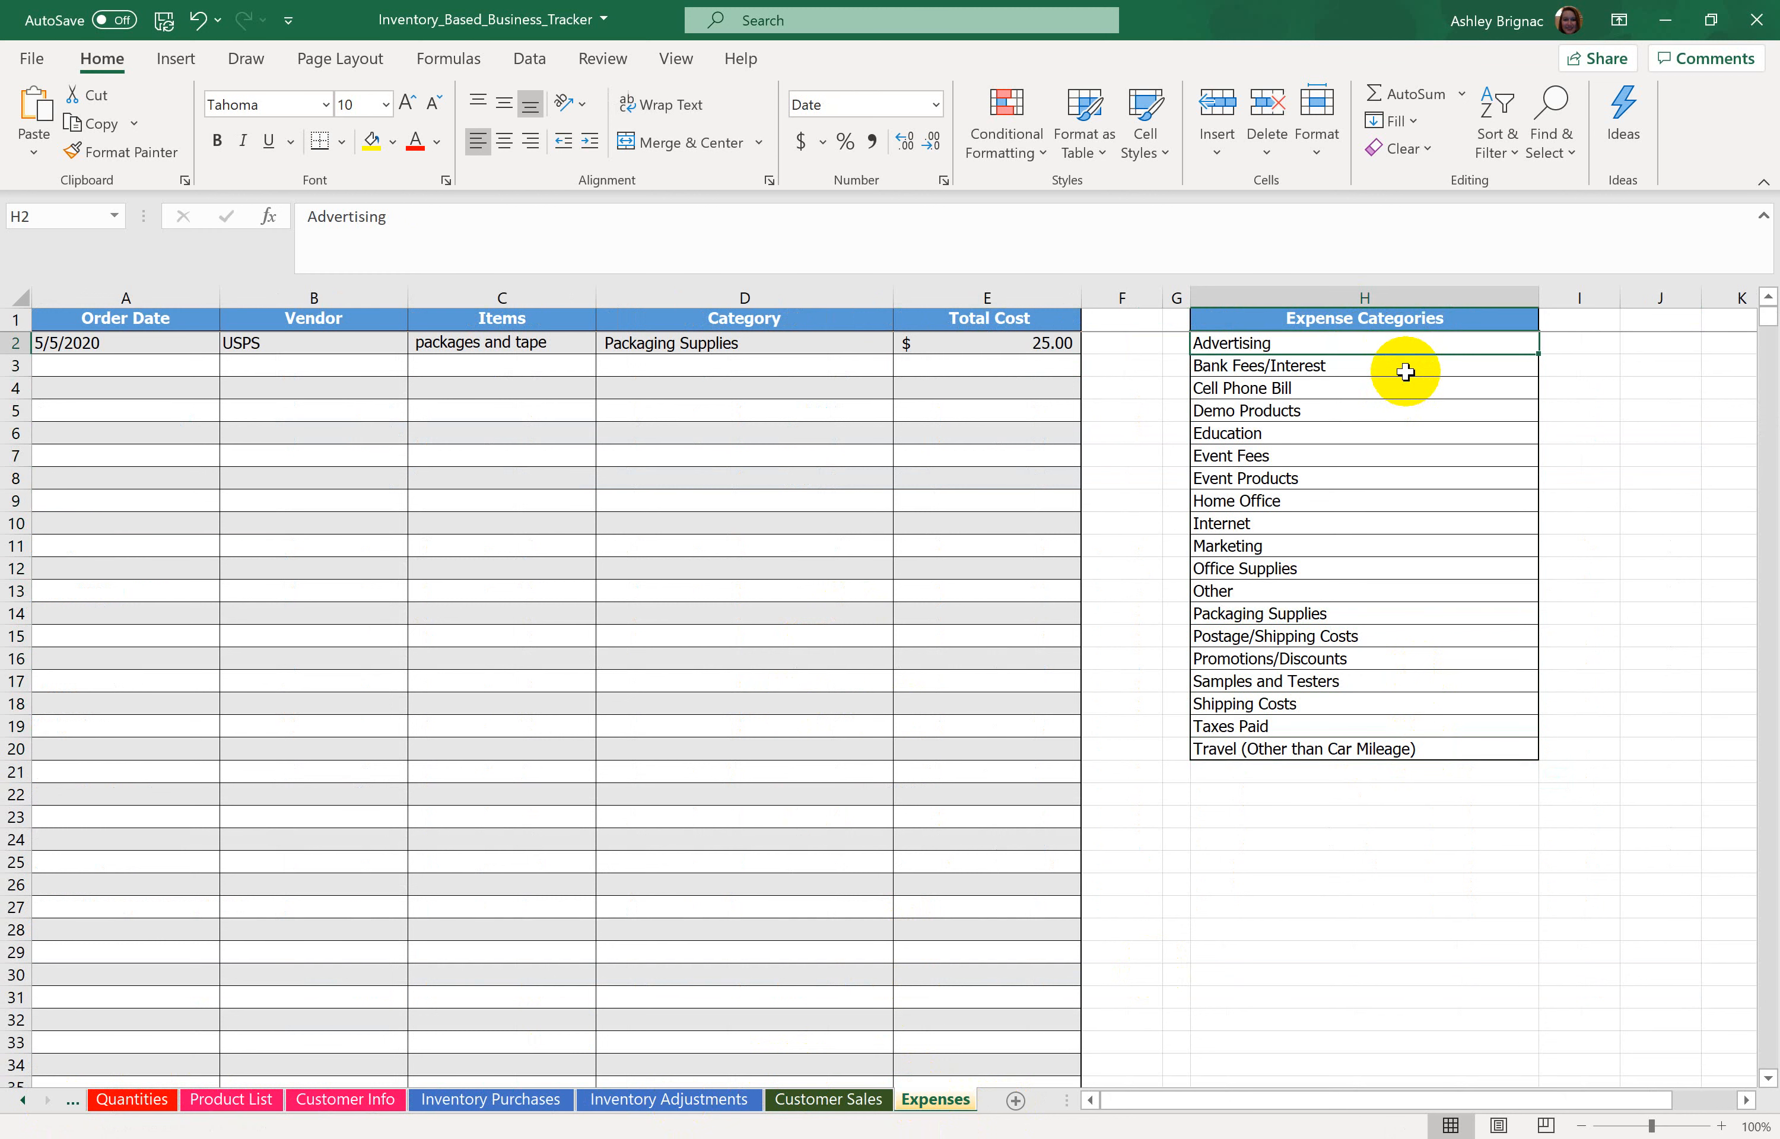
left_click(1406, 371)
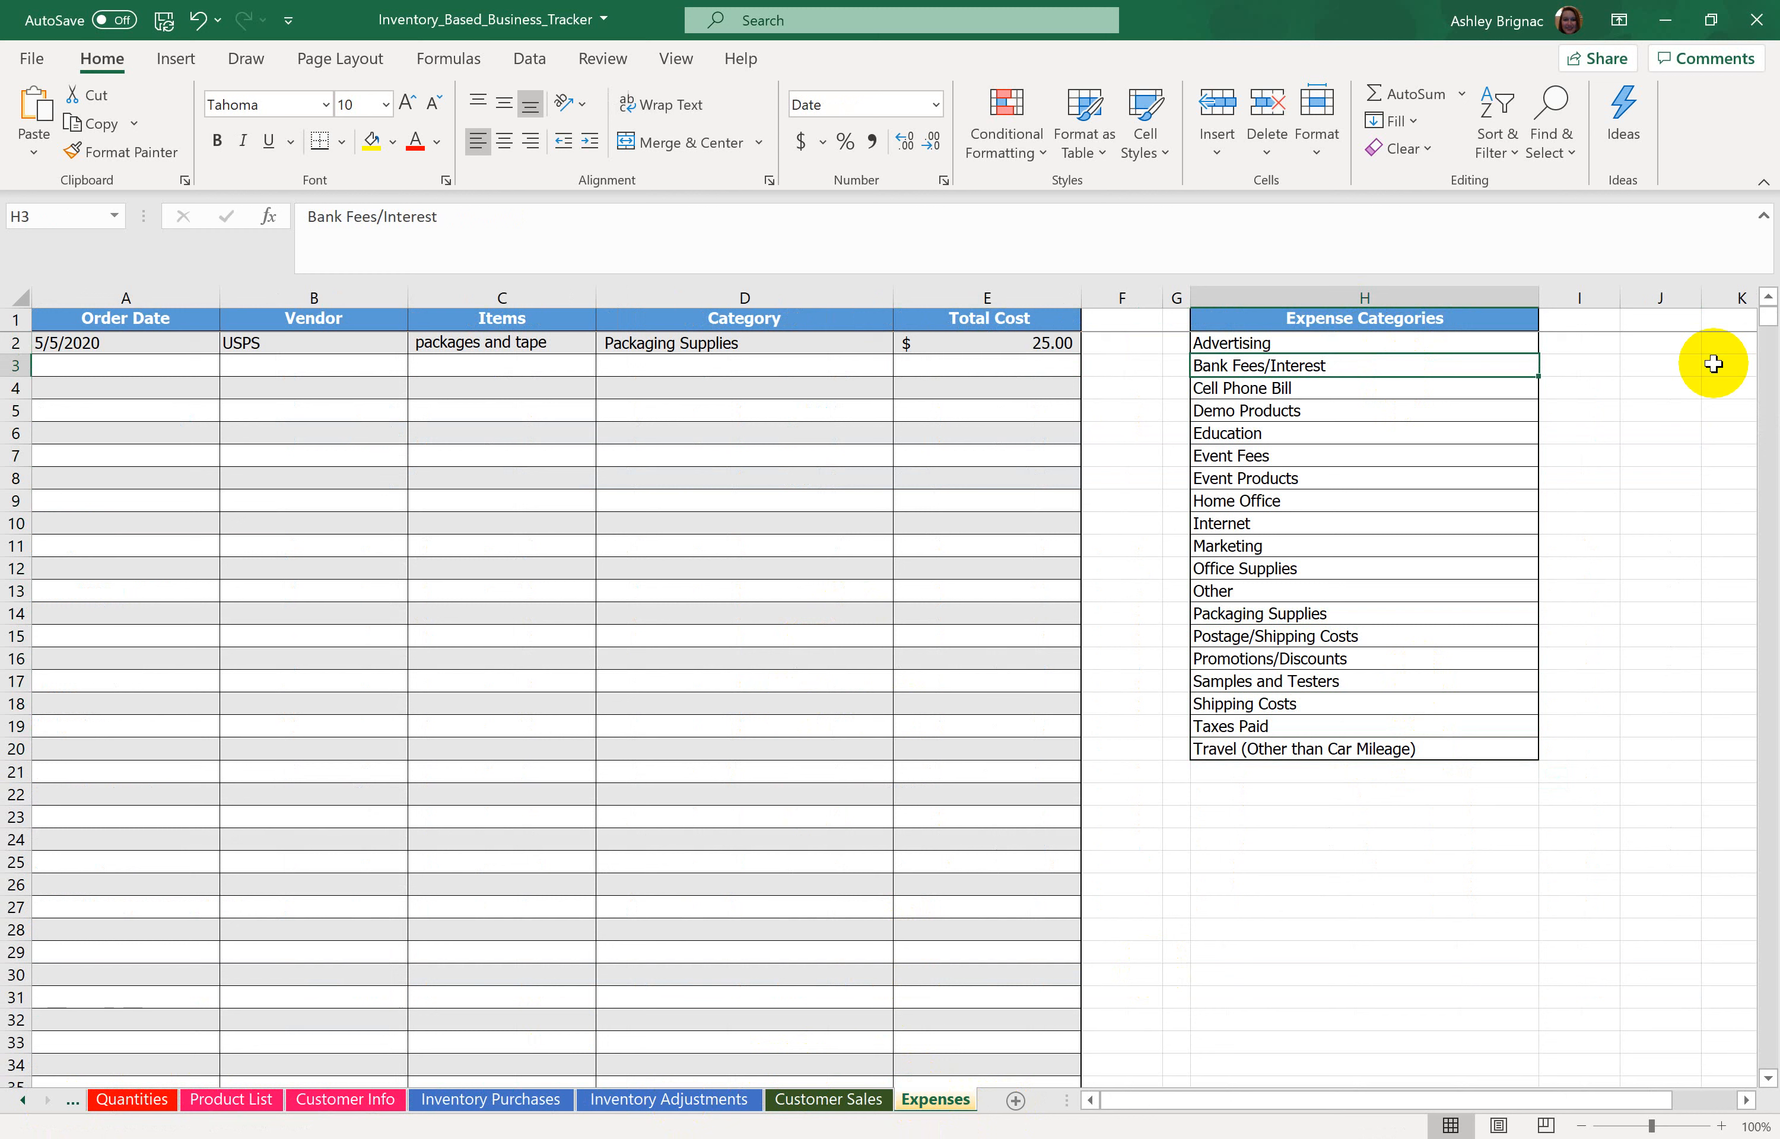
type("Examp")
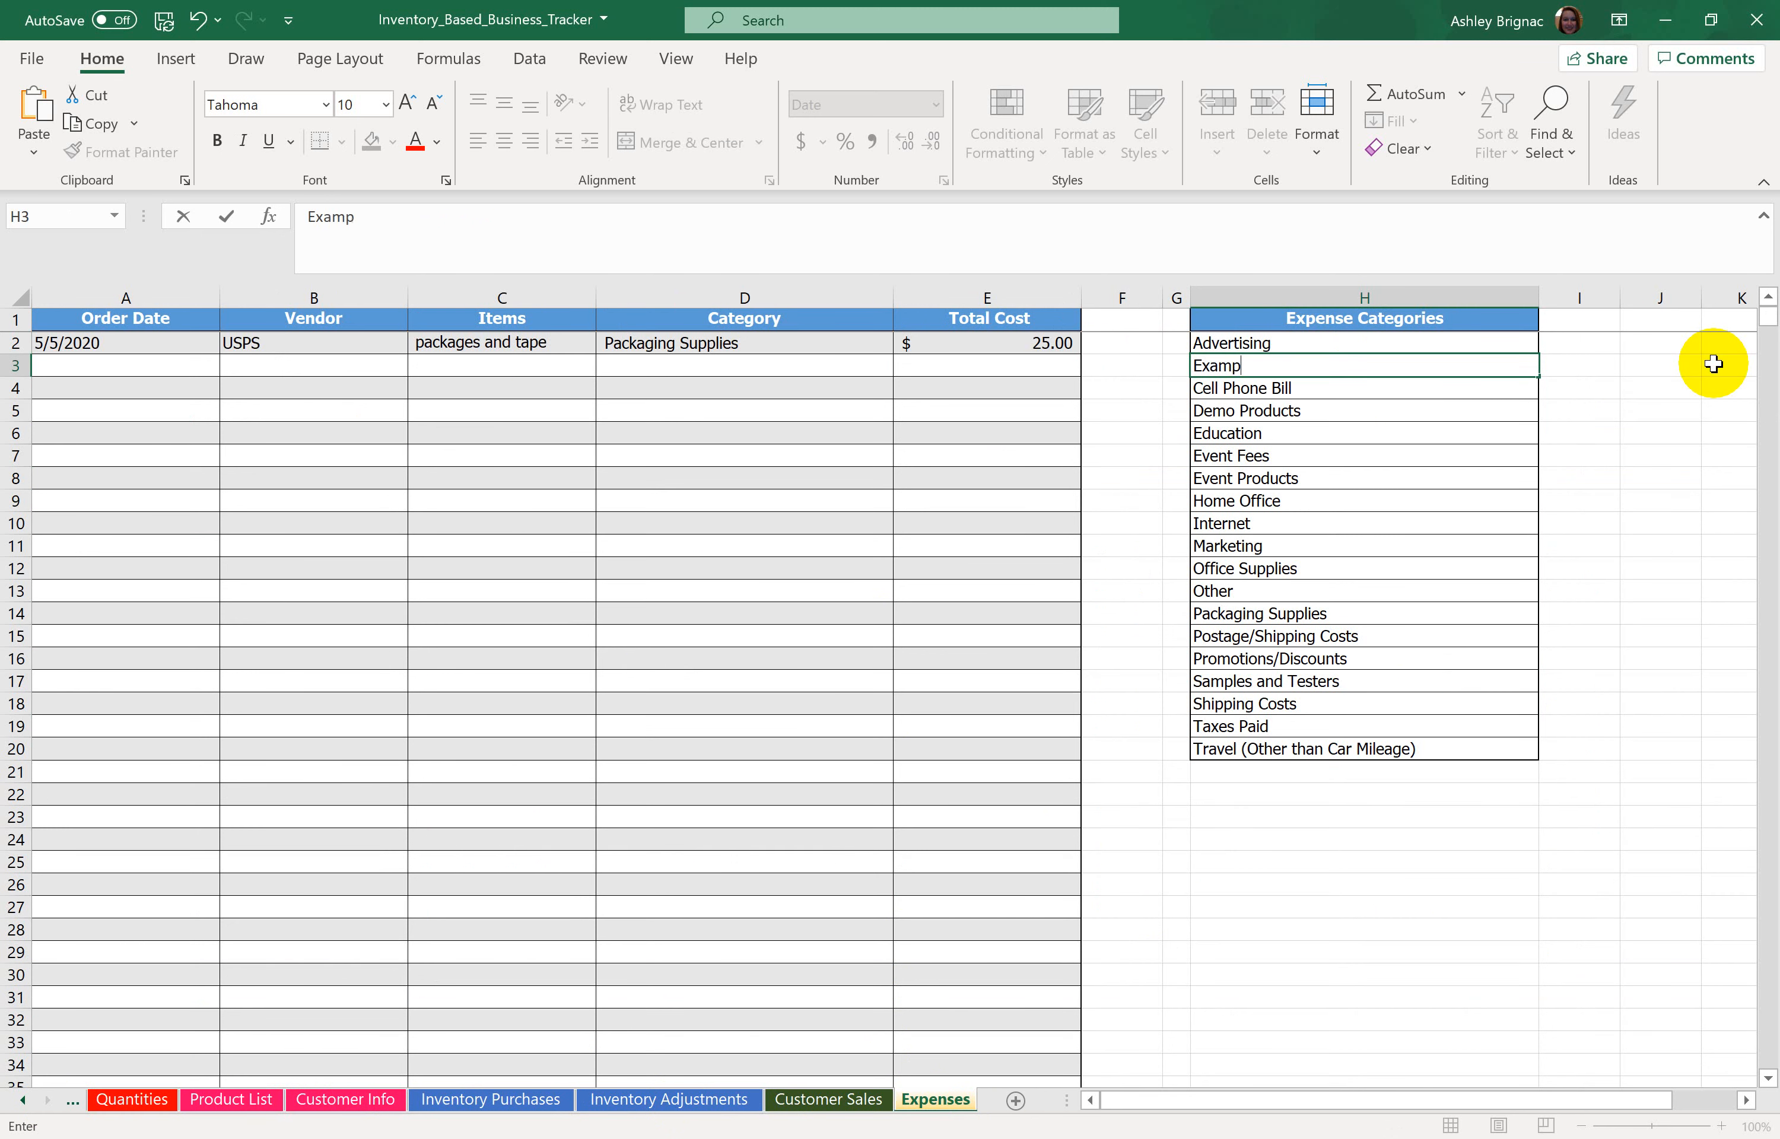
type("le")
key("Return")
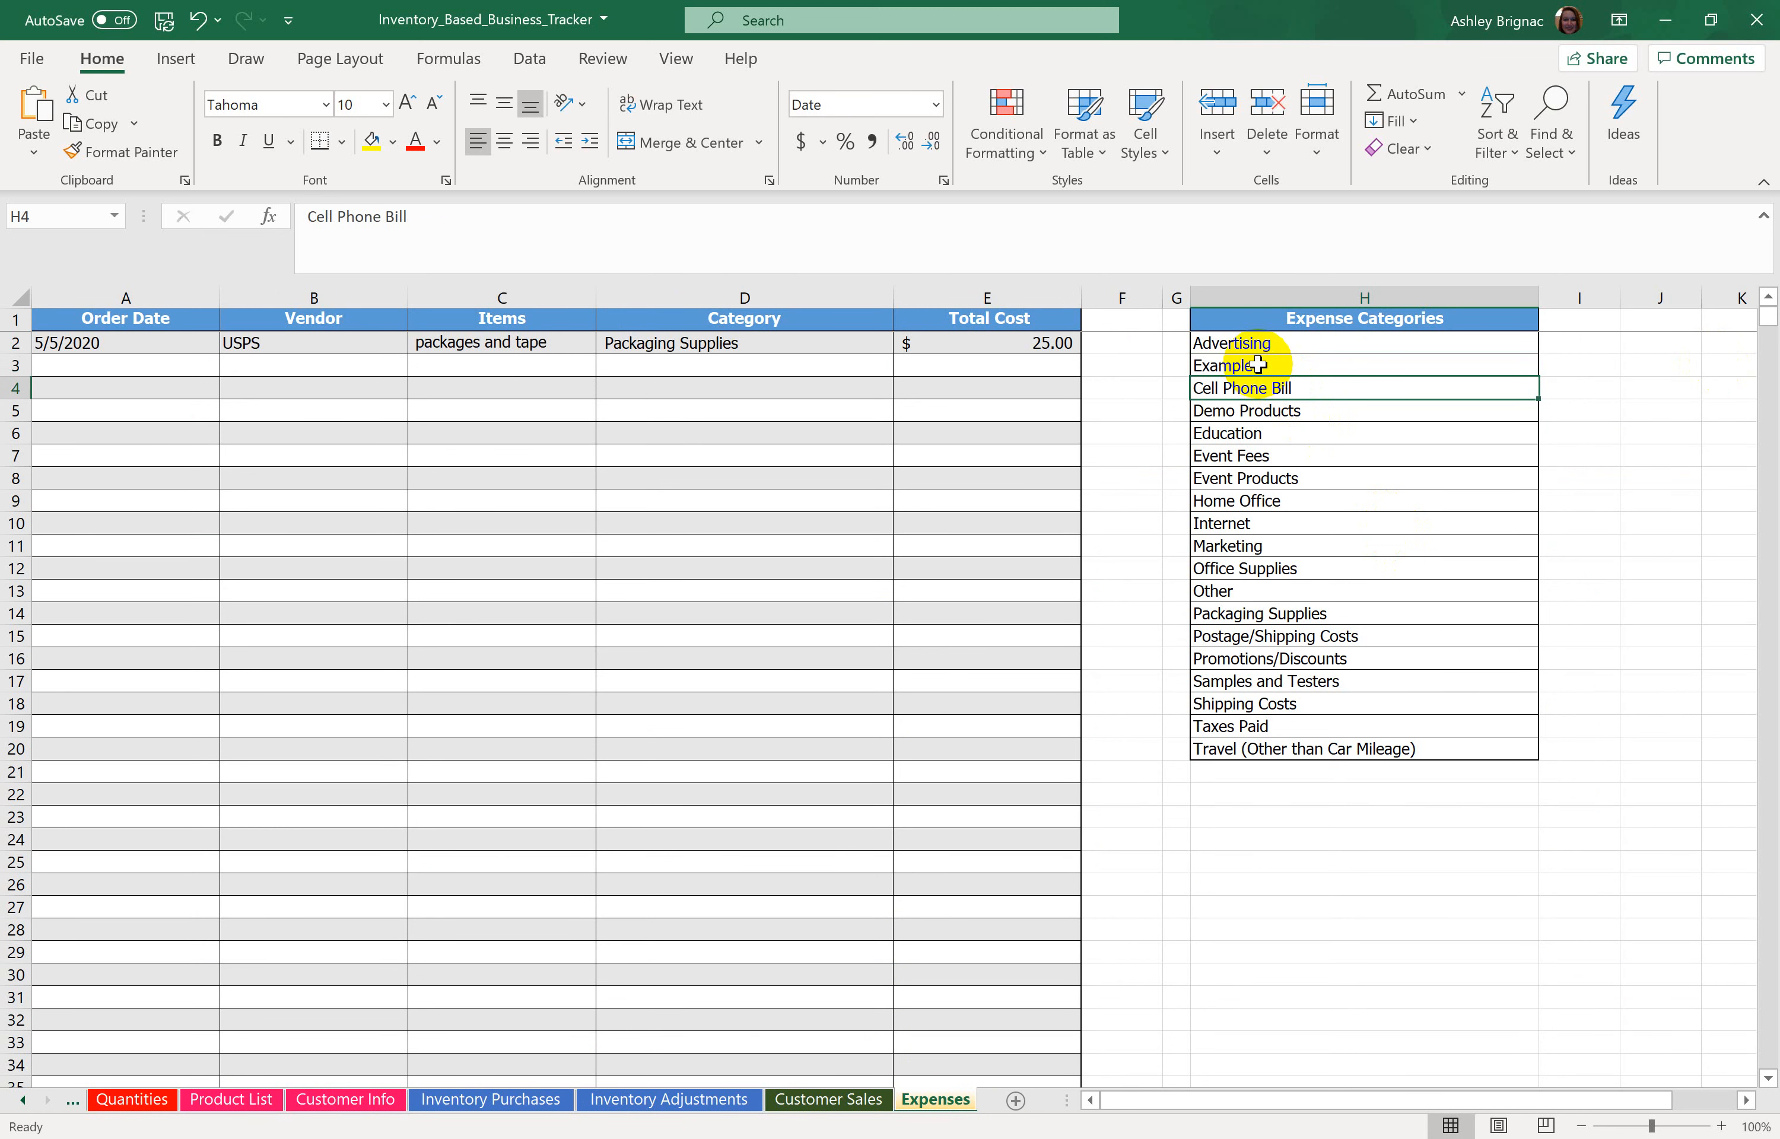
Step: Choose Example as the category of the second expense row
left_click(808, 366)
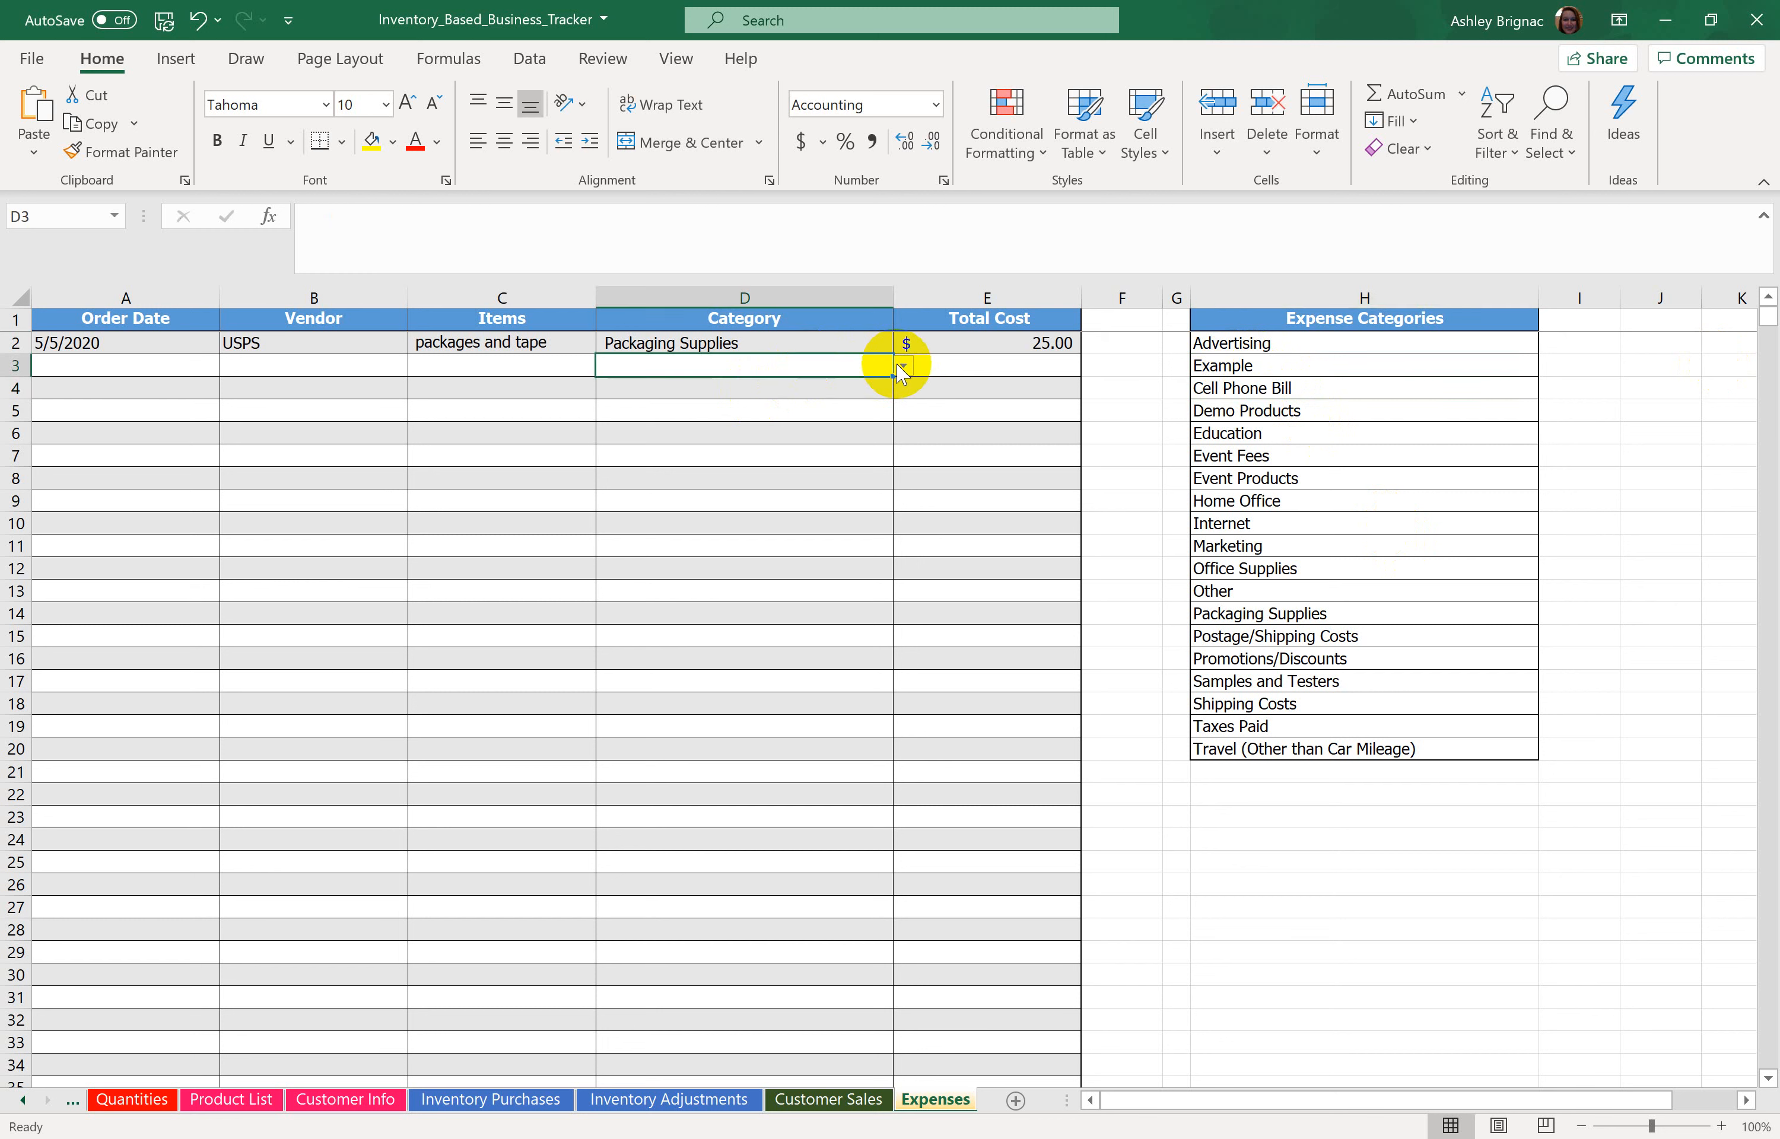
left_click(902, 366)
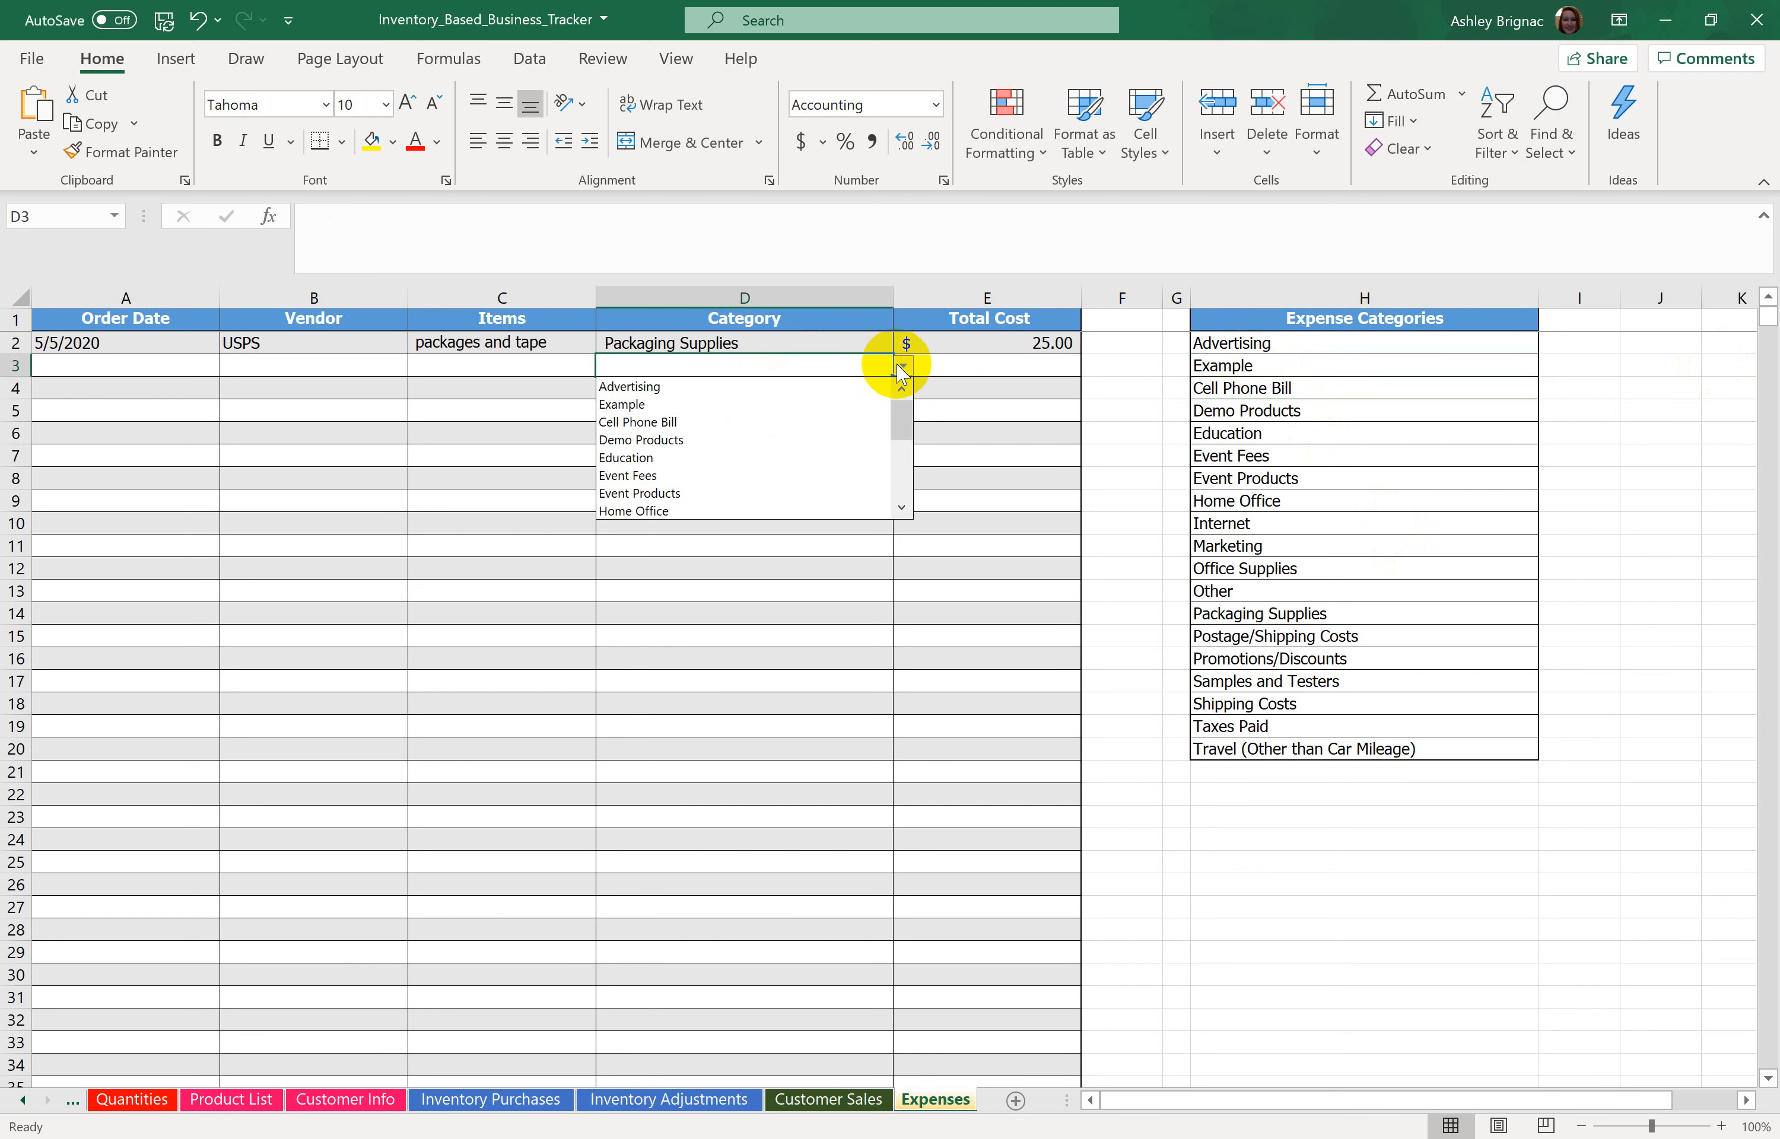
left_click(645, 405)
left_click(727, 612)
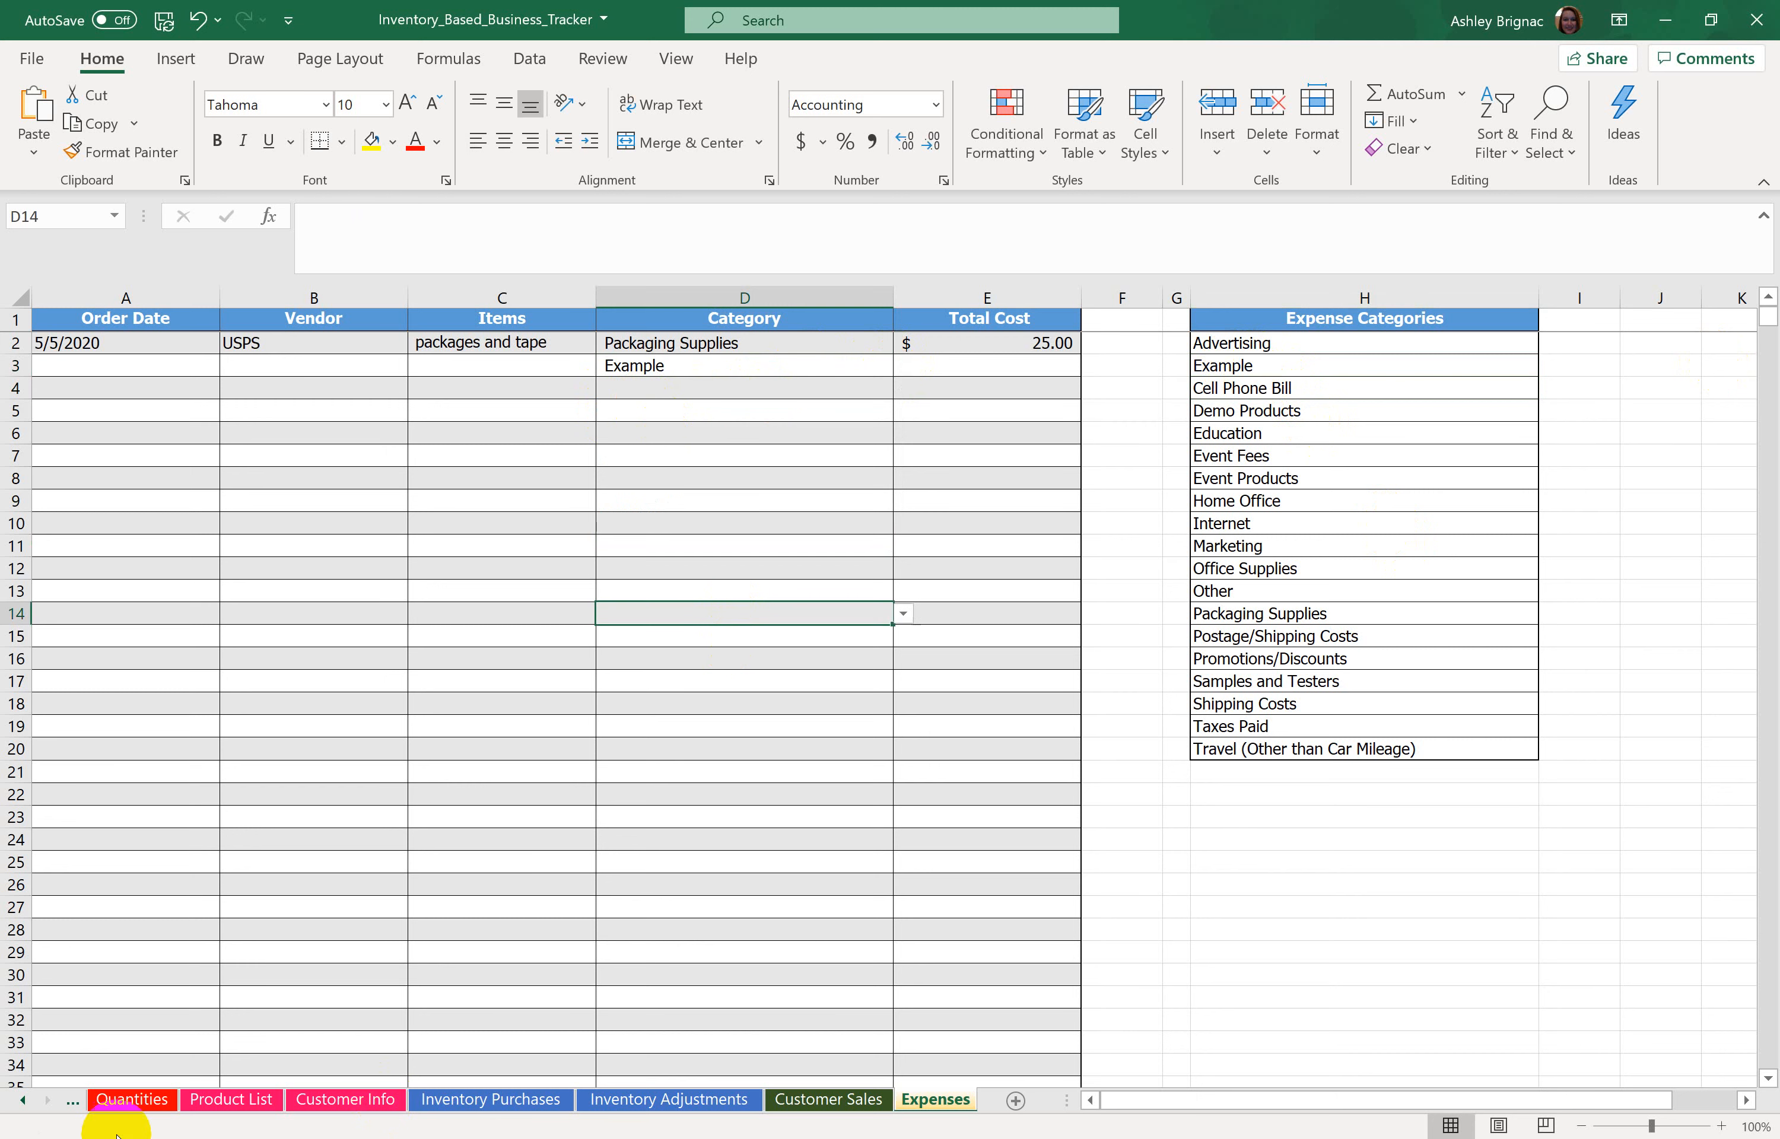
Step: Check the expense category names on the P&L Summary sheet for the renamed category
left_click(23, 1102)
left_click(25, 1103)
left_click(257, 1100)
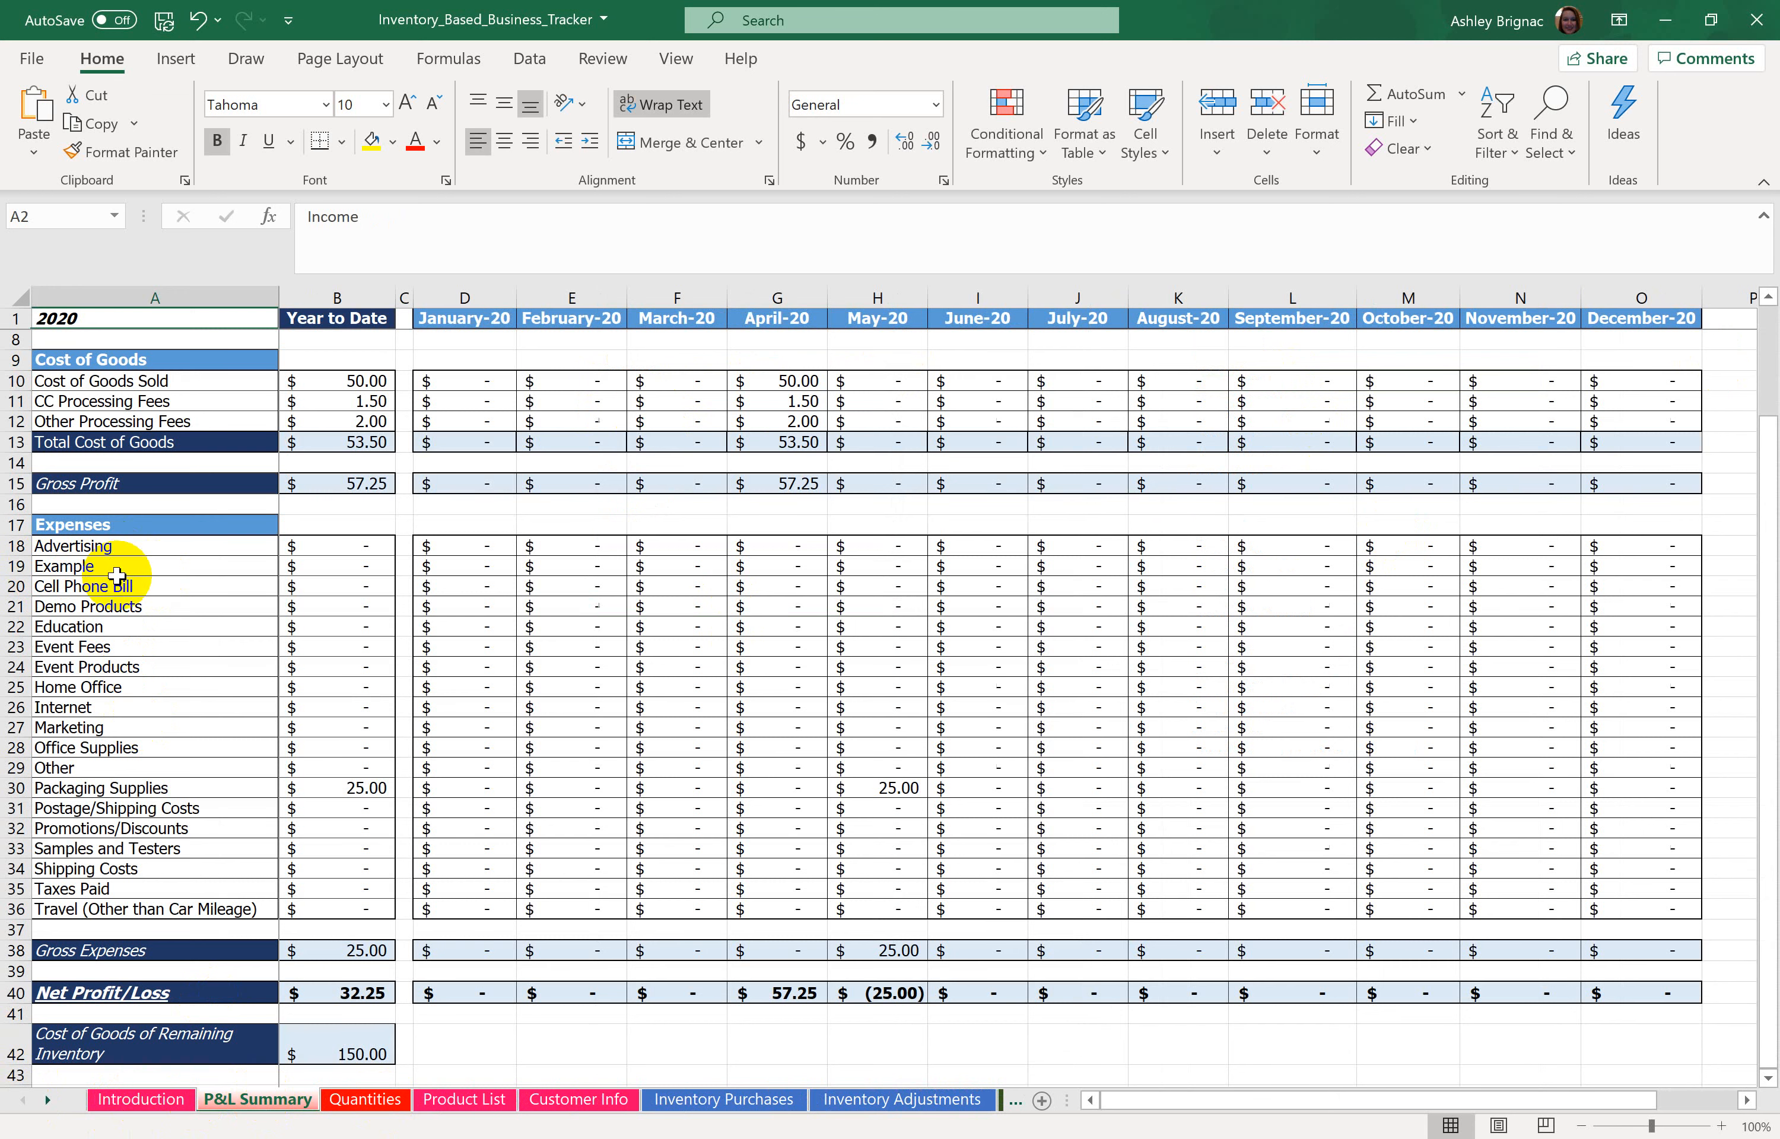
Step: On the Inventory Purchases sheet, review the quantities retained for samples and total the average costs of the Bee and Pearl Earrings
left_click(47, 1101)
left_click(47, 1100)
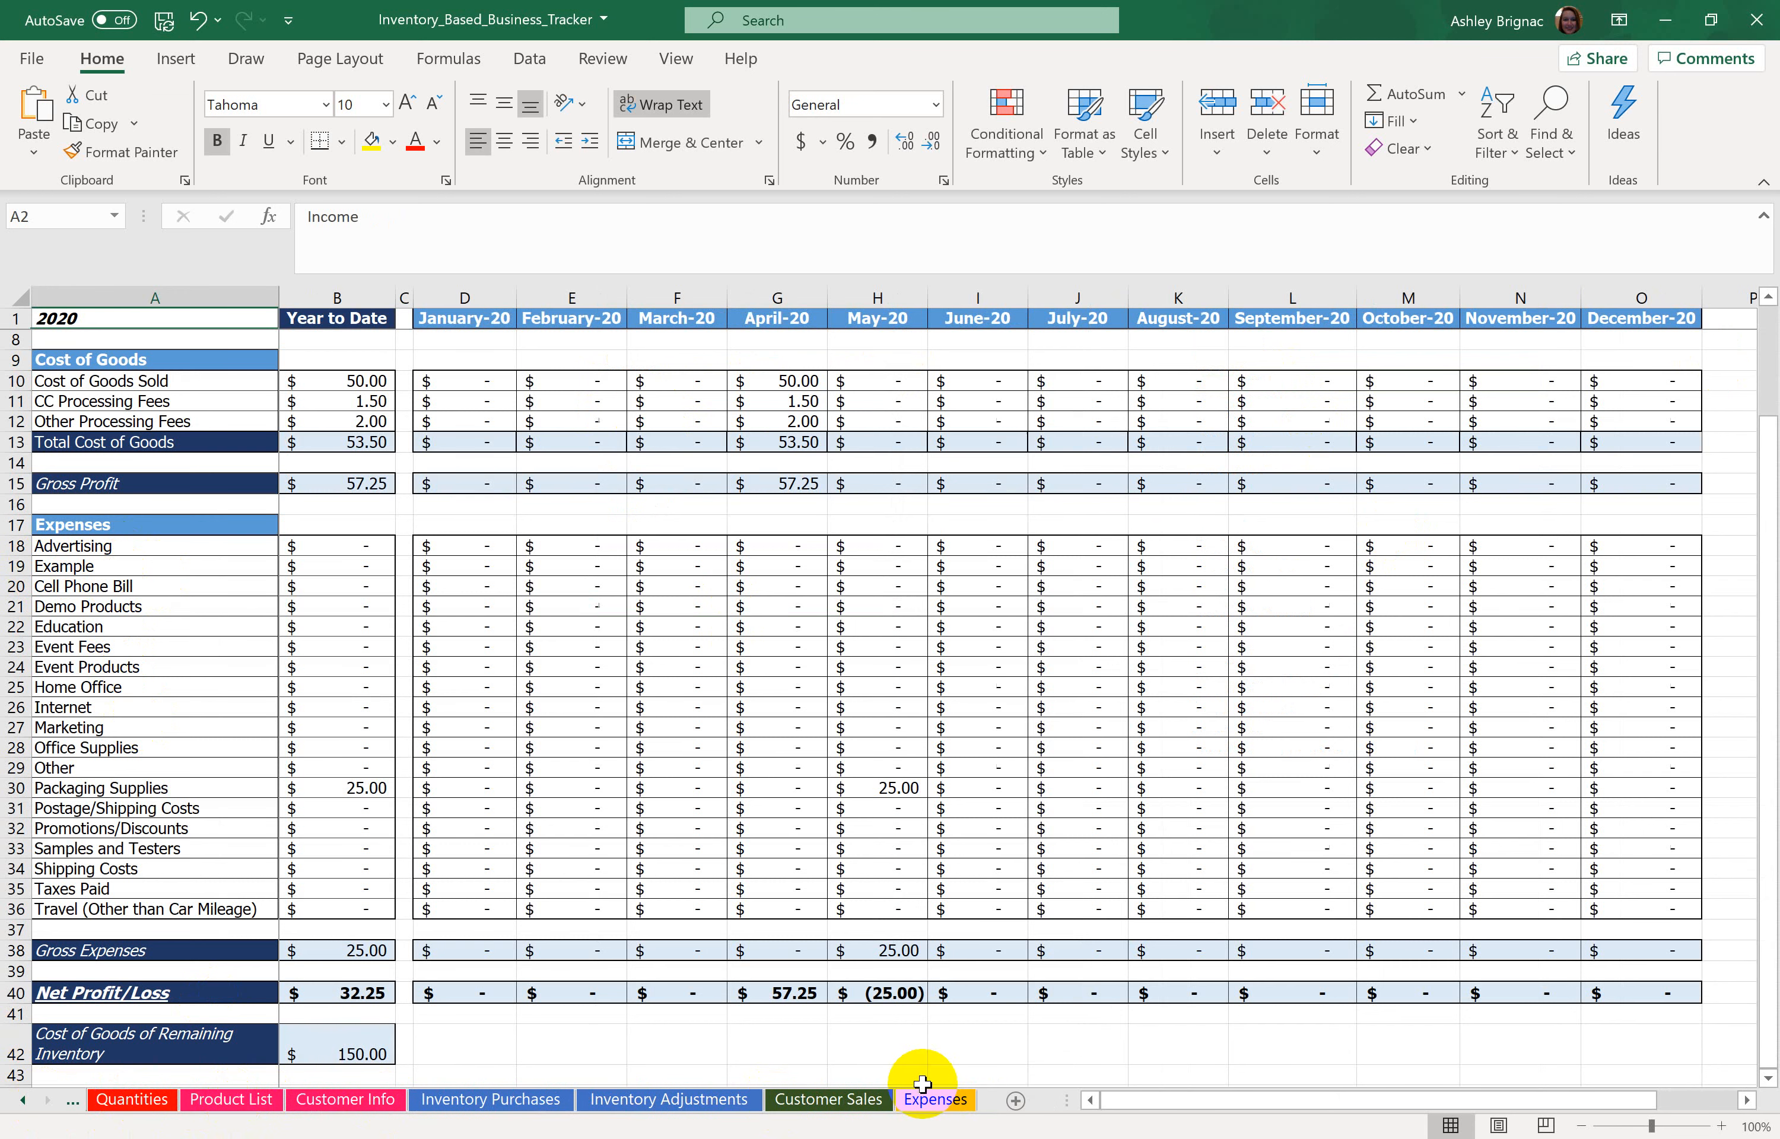
left_click(933, 1099)
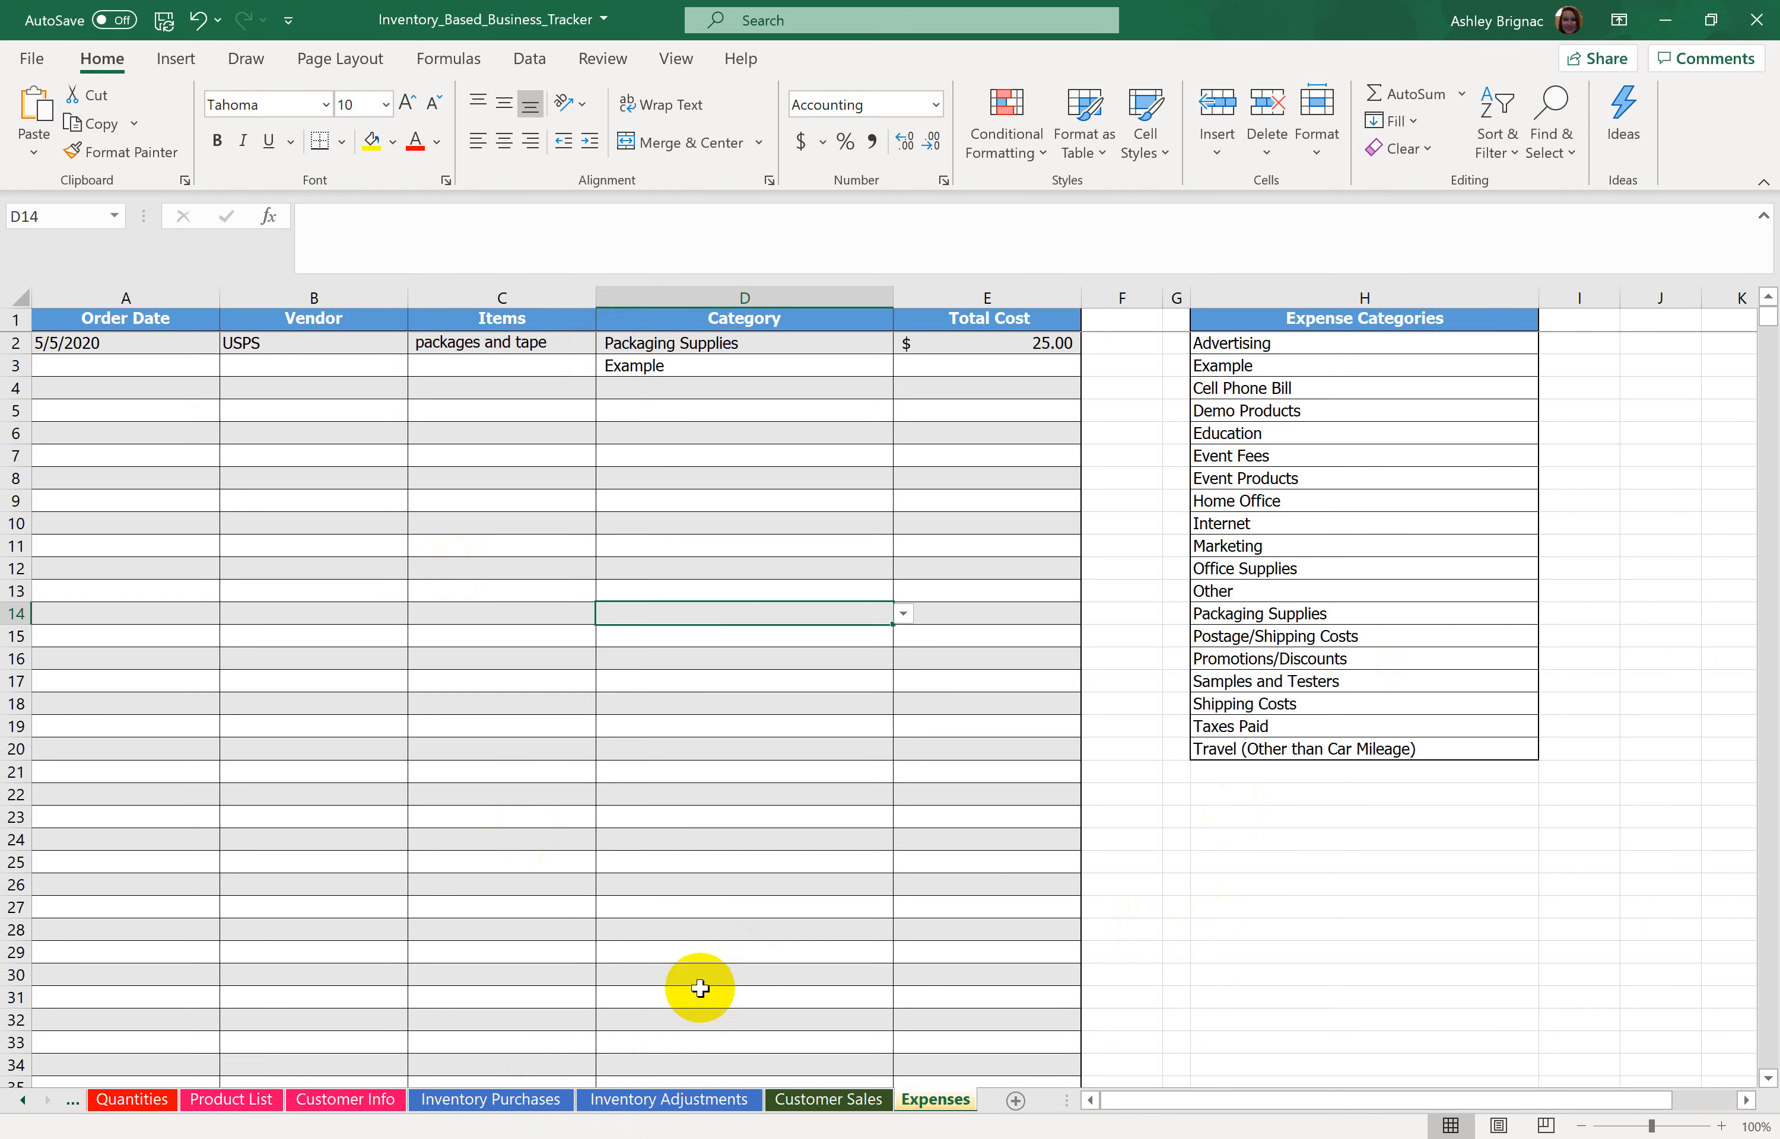
left_click(545, 1102)
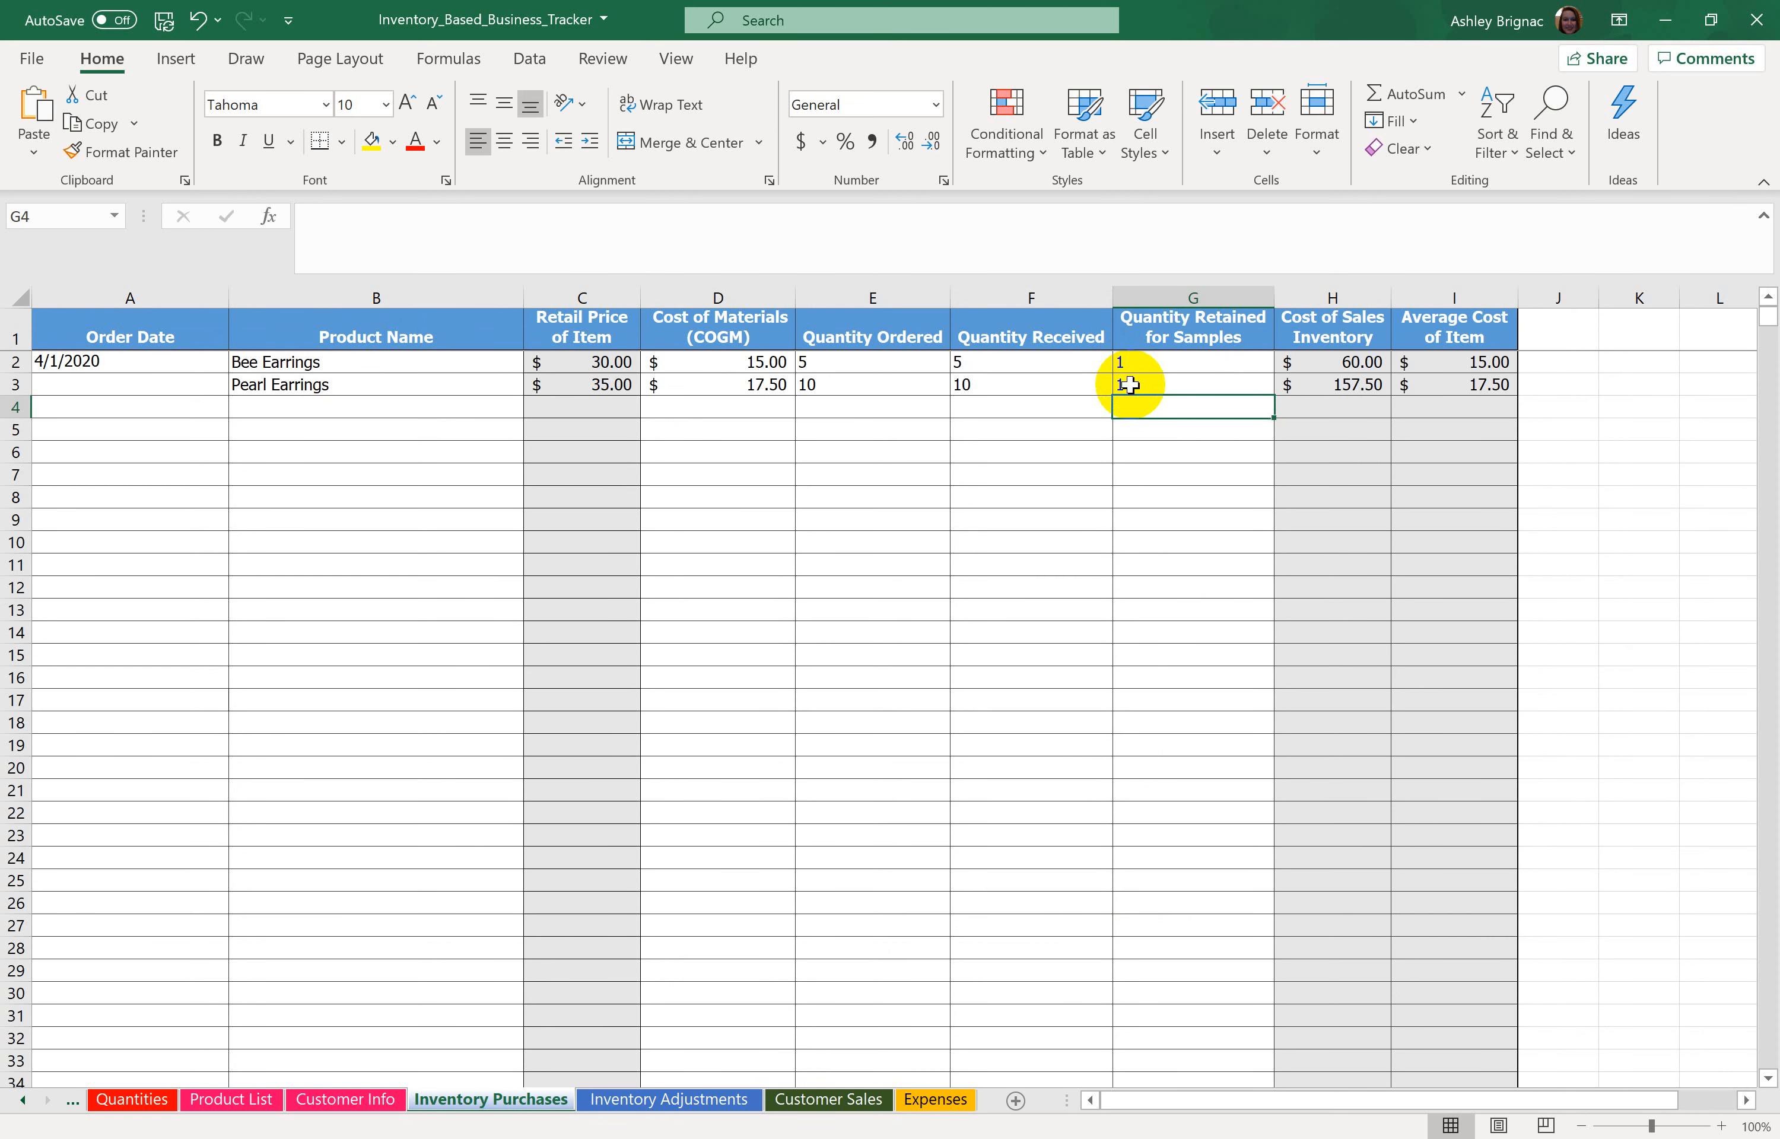
left_click(1132, 366)
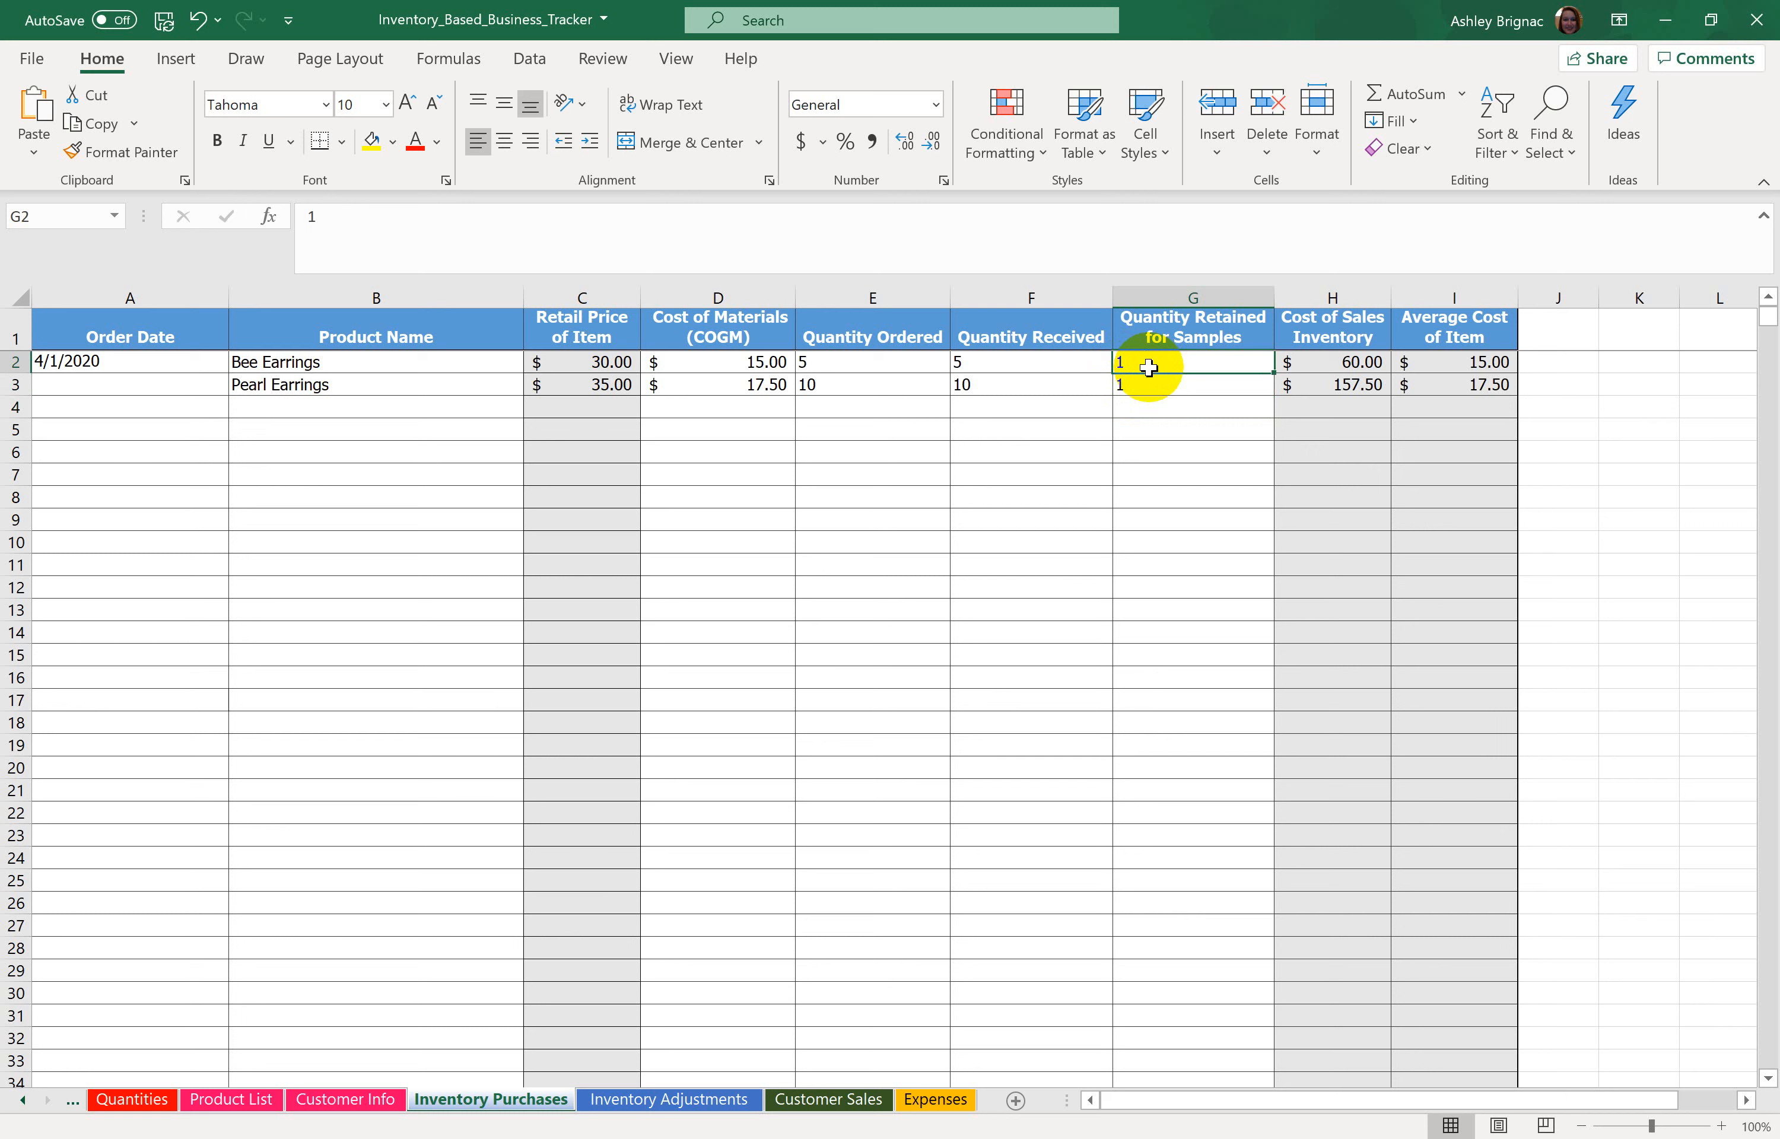
left_click(1506, 365)
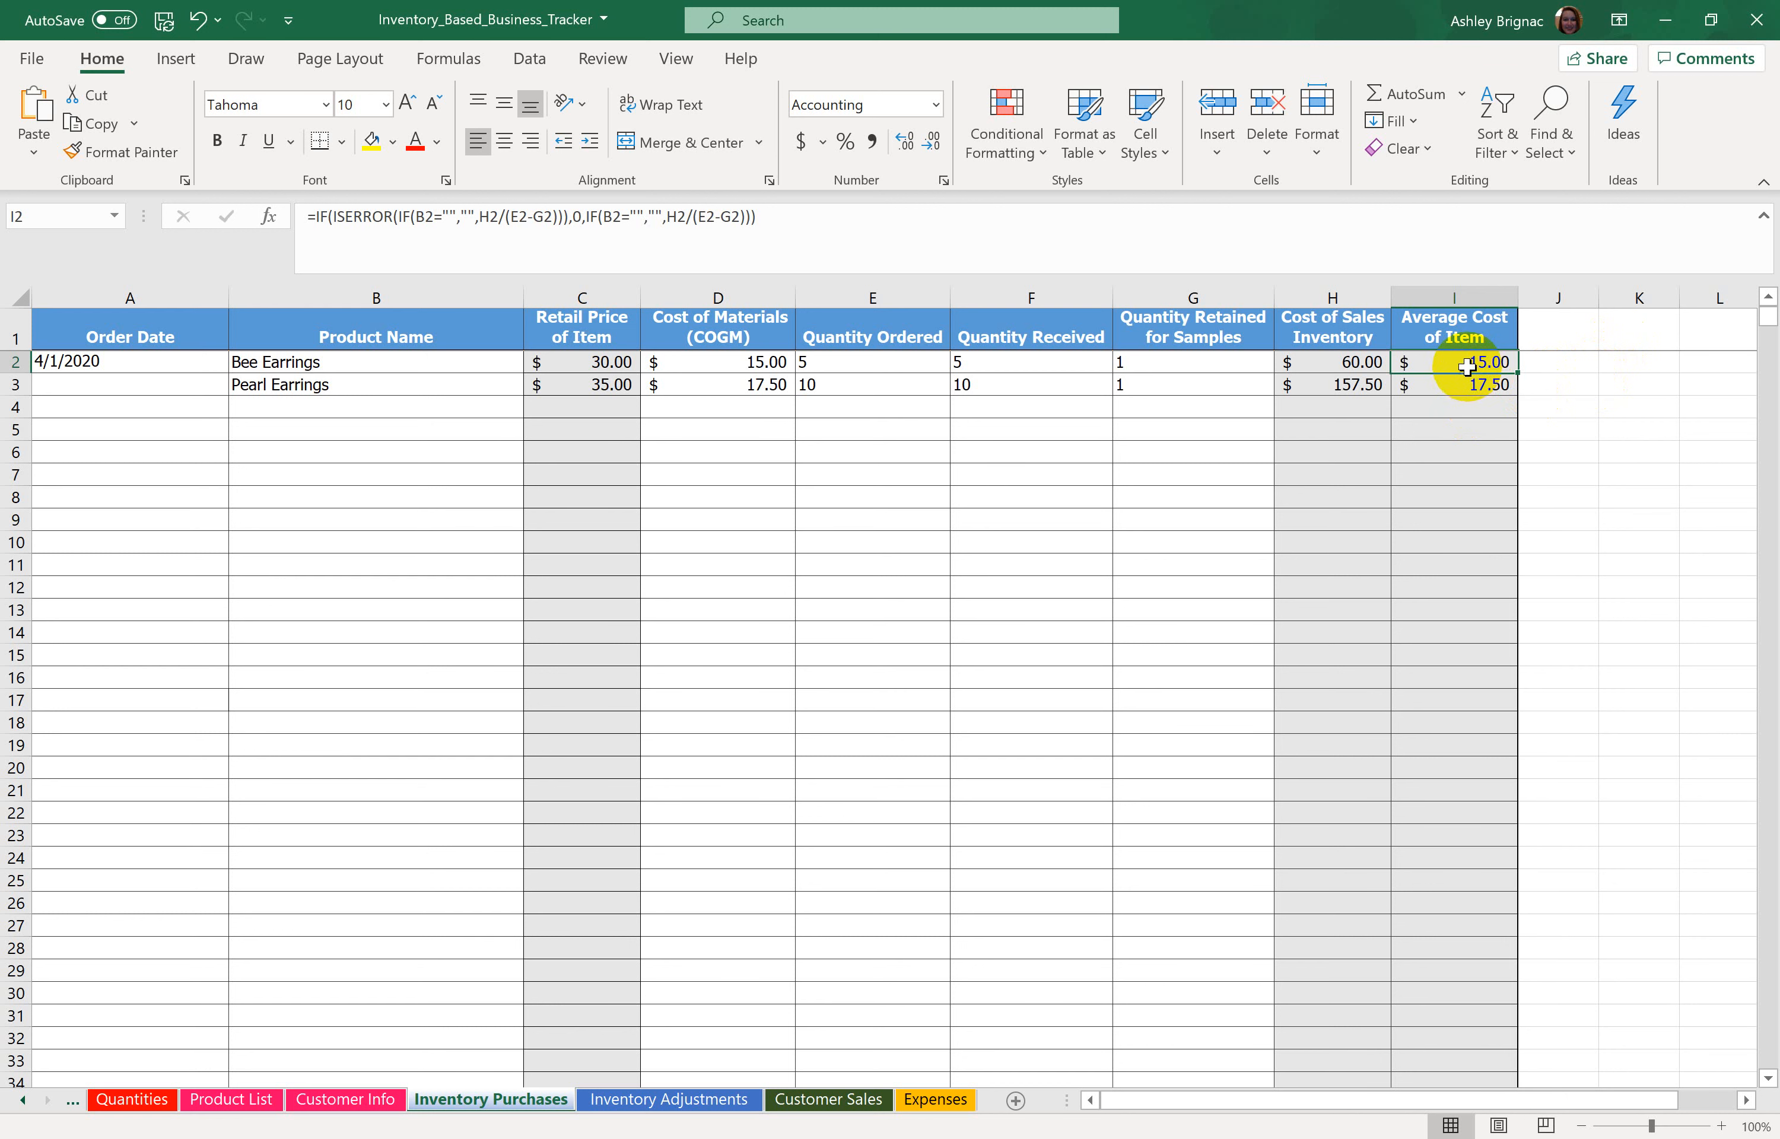
left_click_drag(1468, 367, 1472, 382)
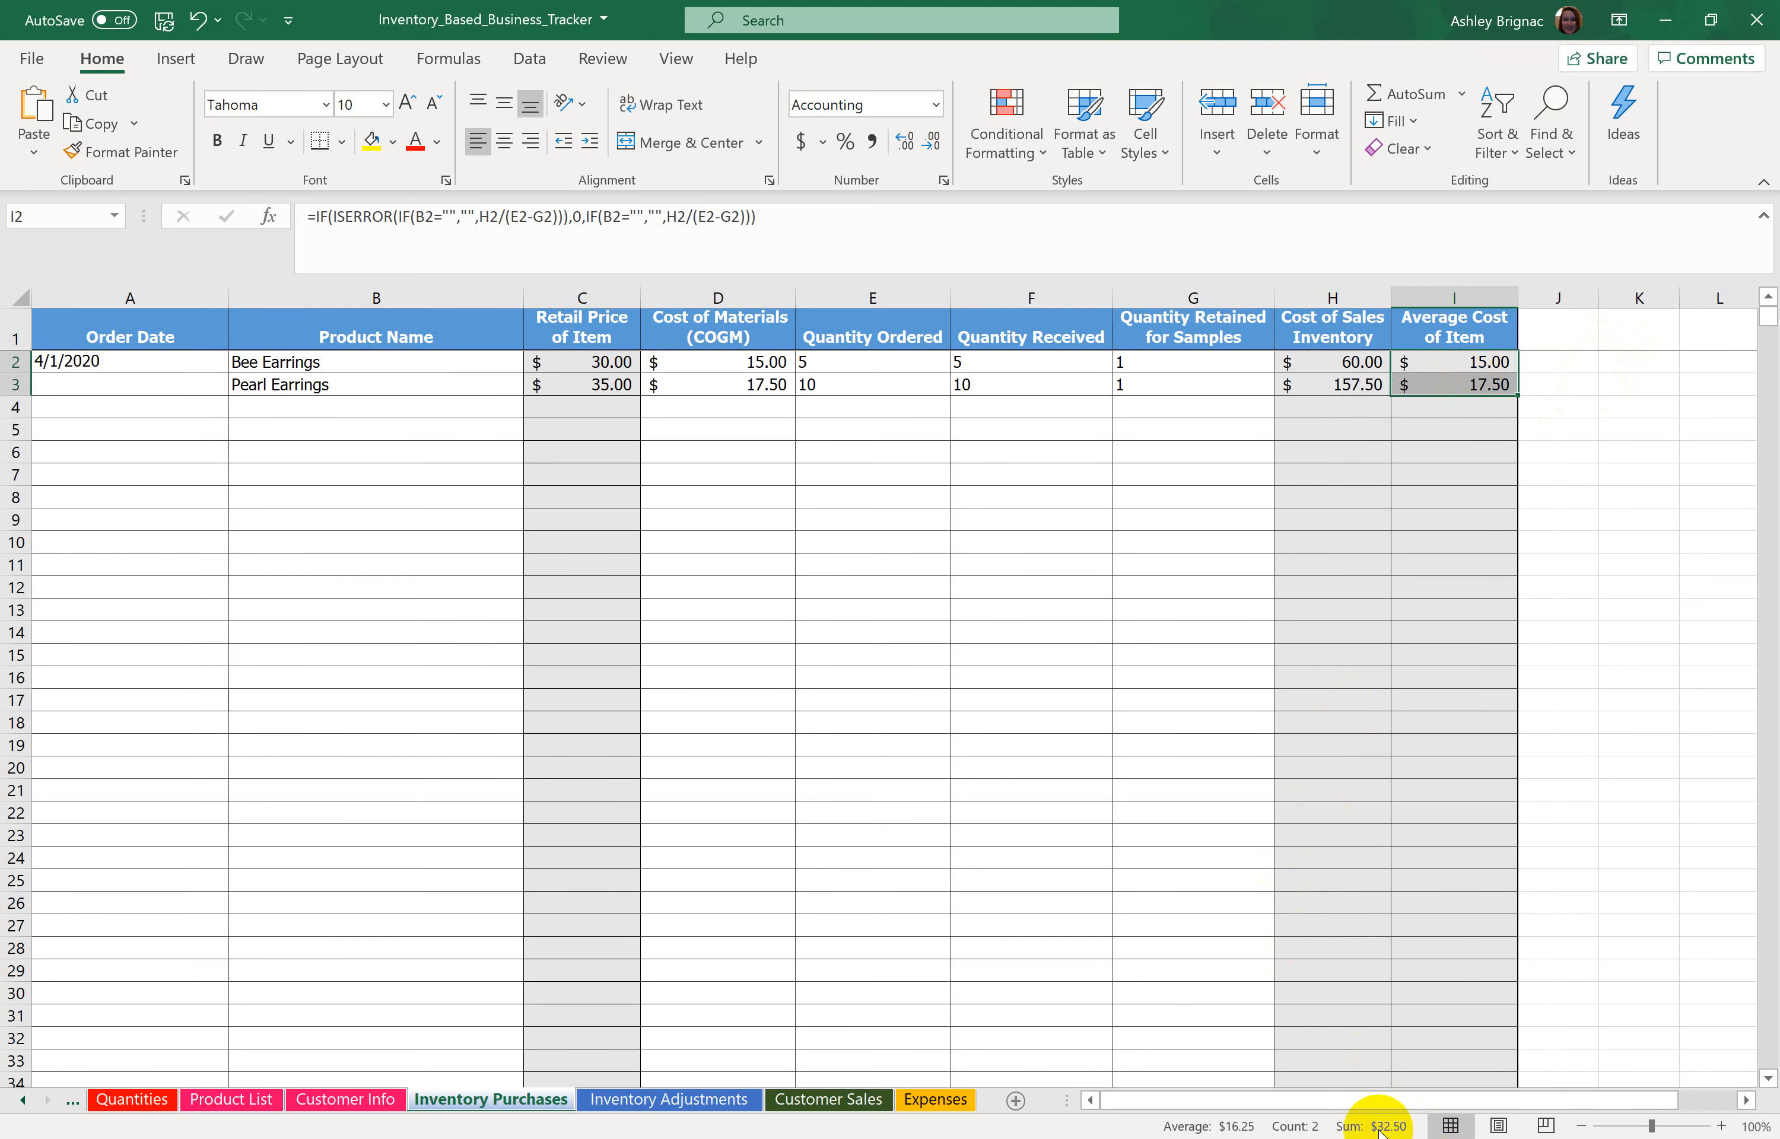
Step: On the Expenses sheet, date the second expense row 4/1/2020 and enter Wholesaler as its vendor
left_click(938, 1100)
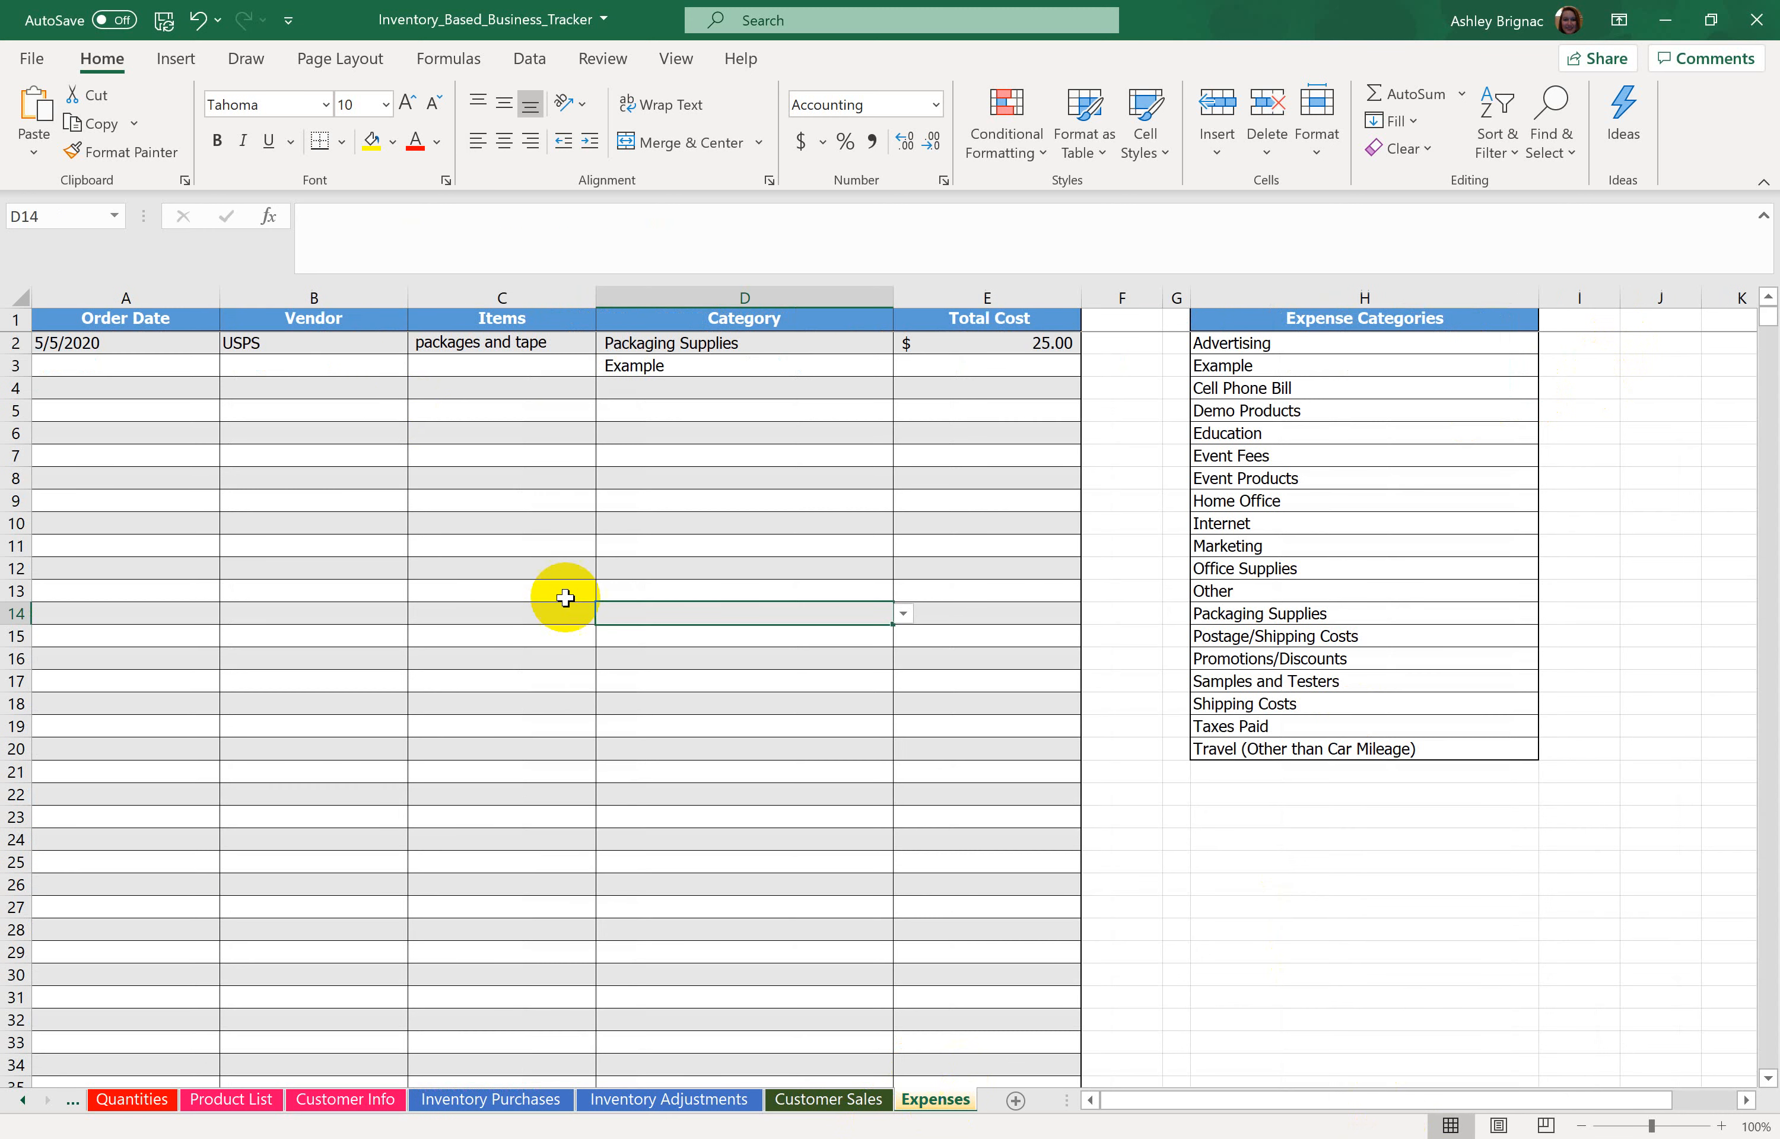
left_click(162, 364)
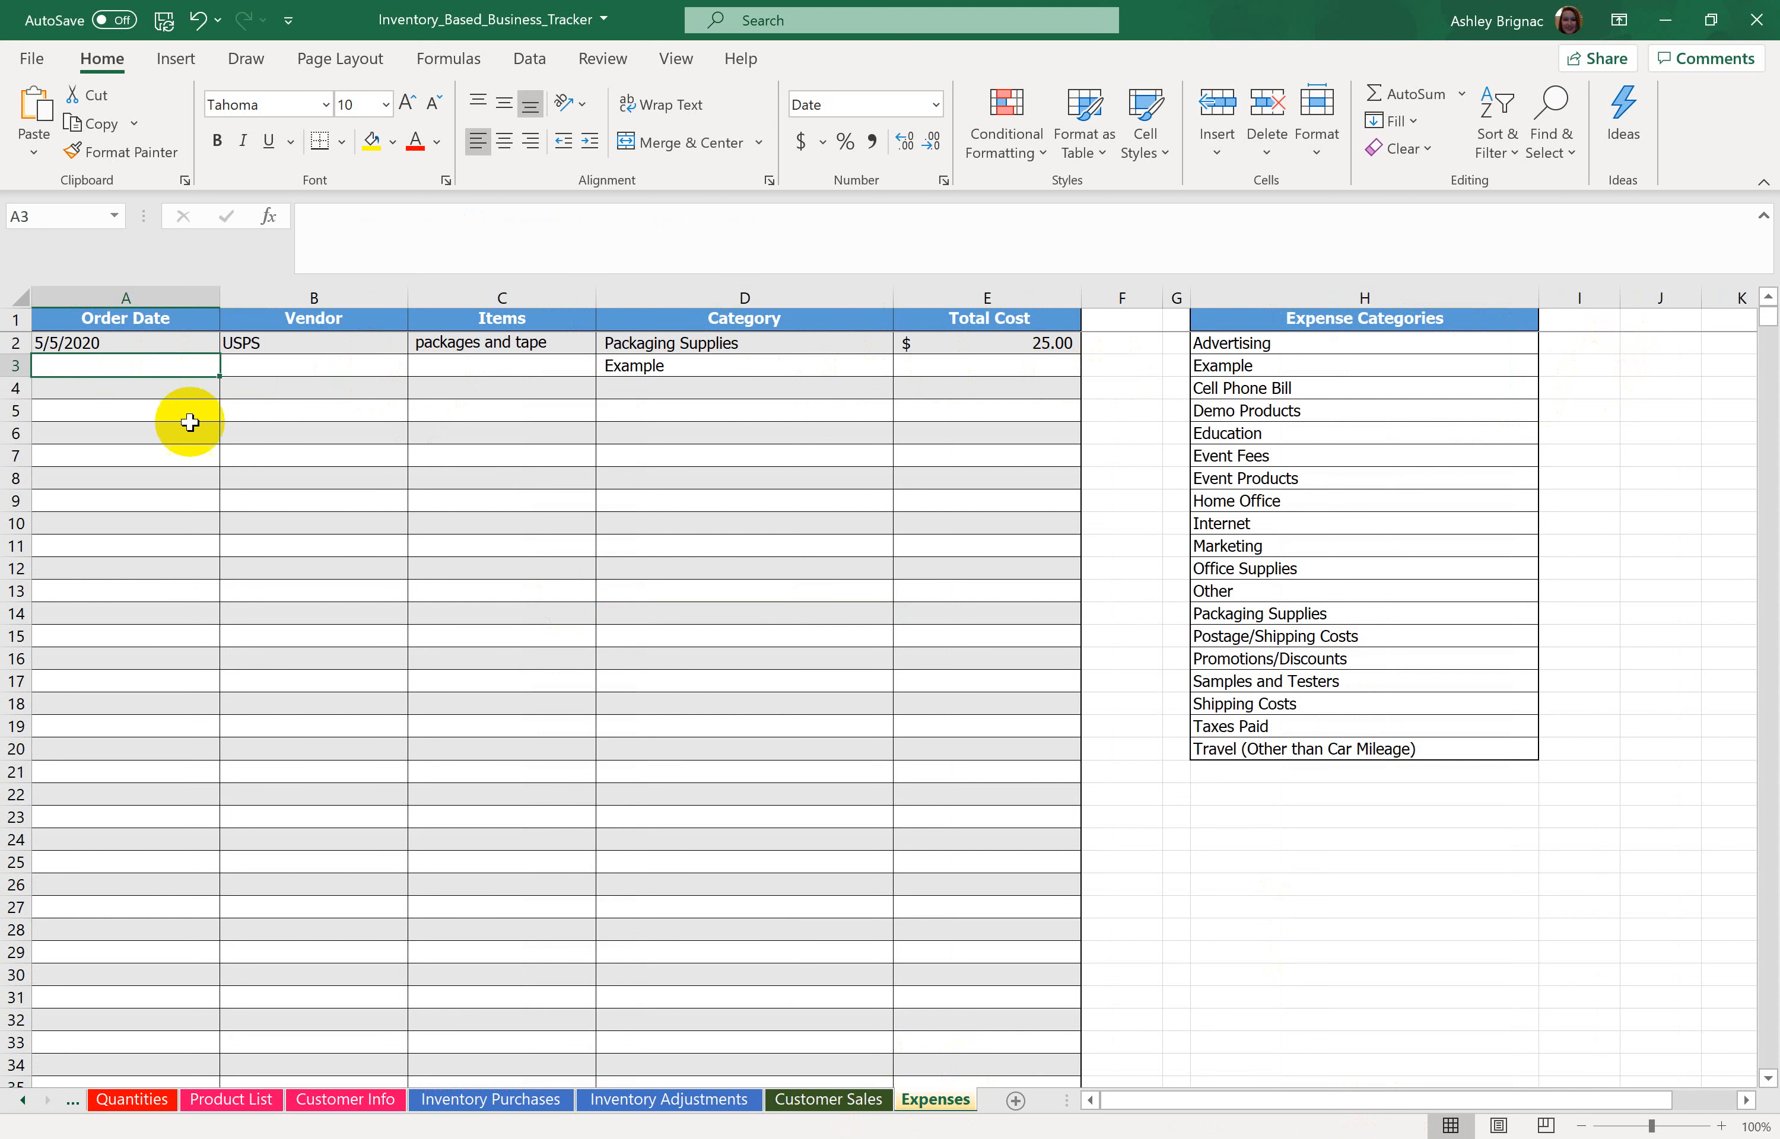
type("4/1/2020")
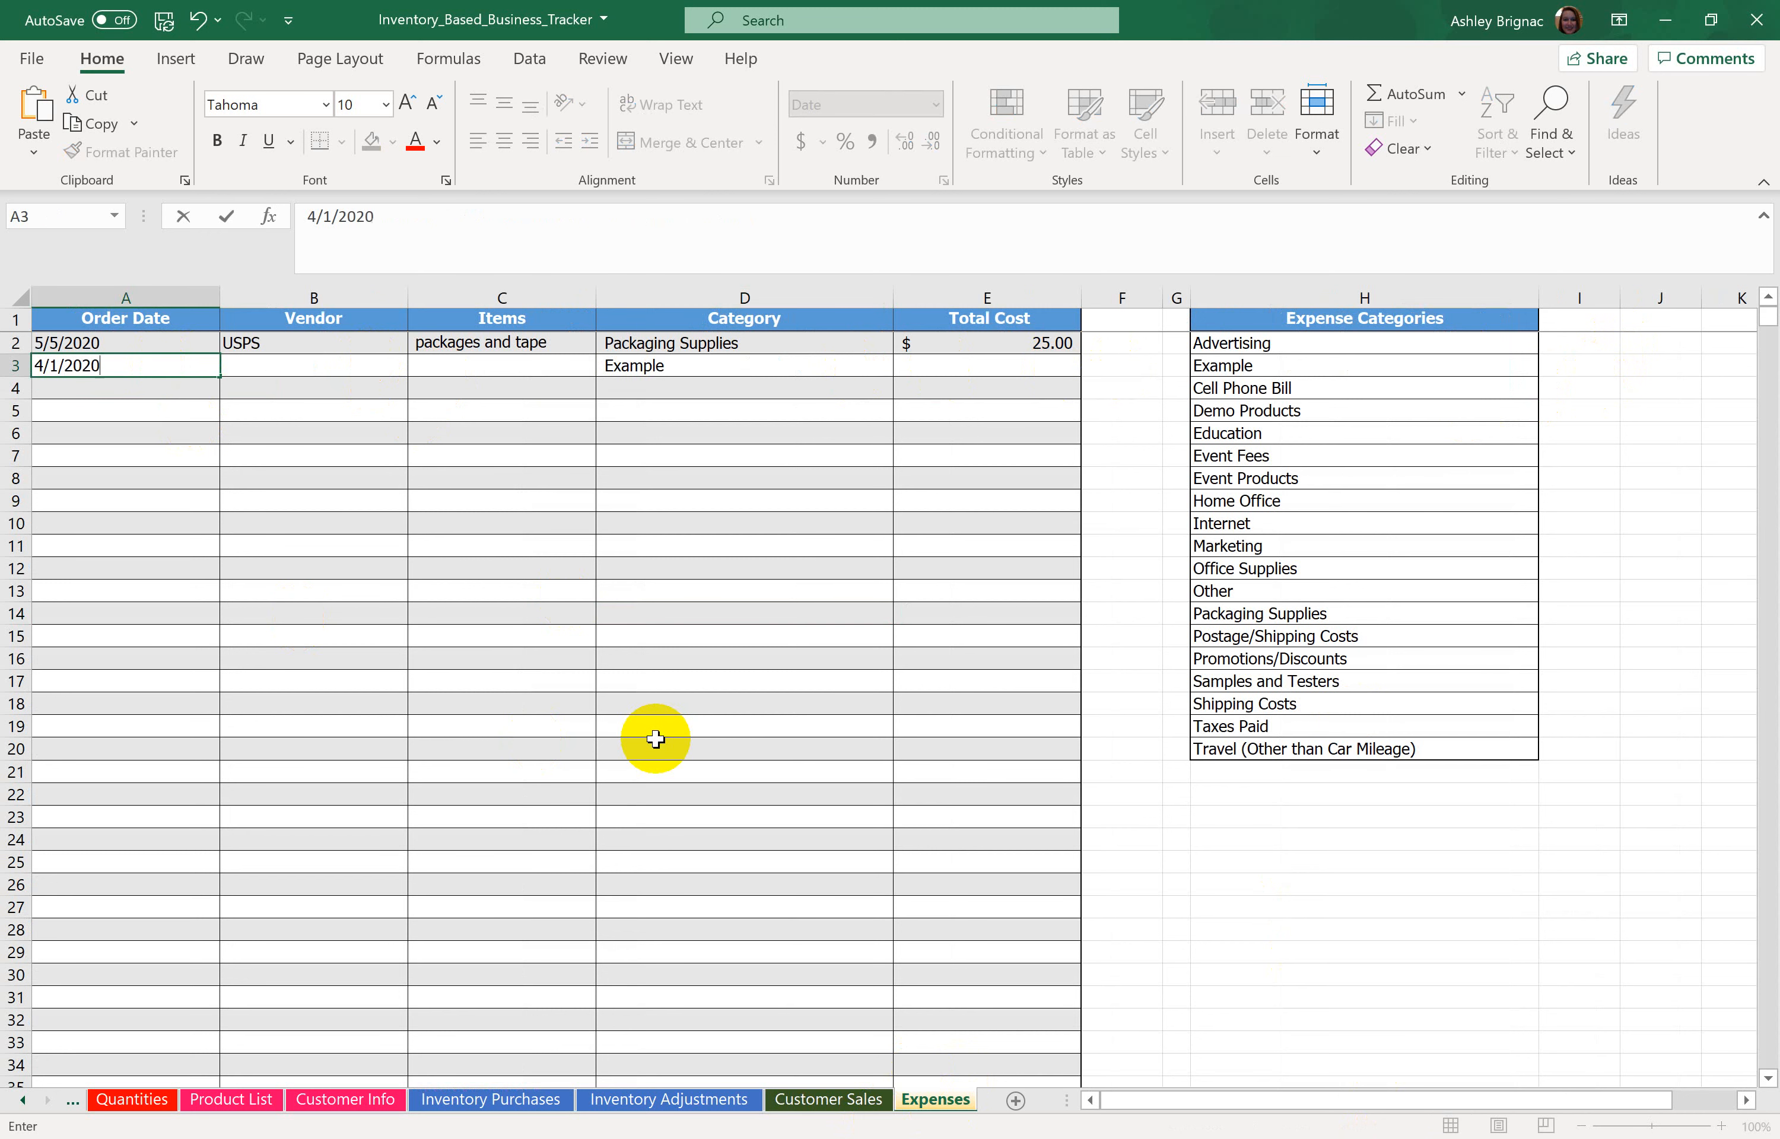
key("Tab")
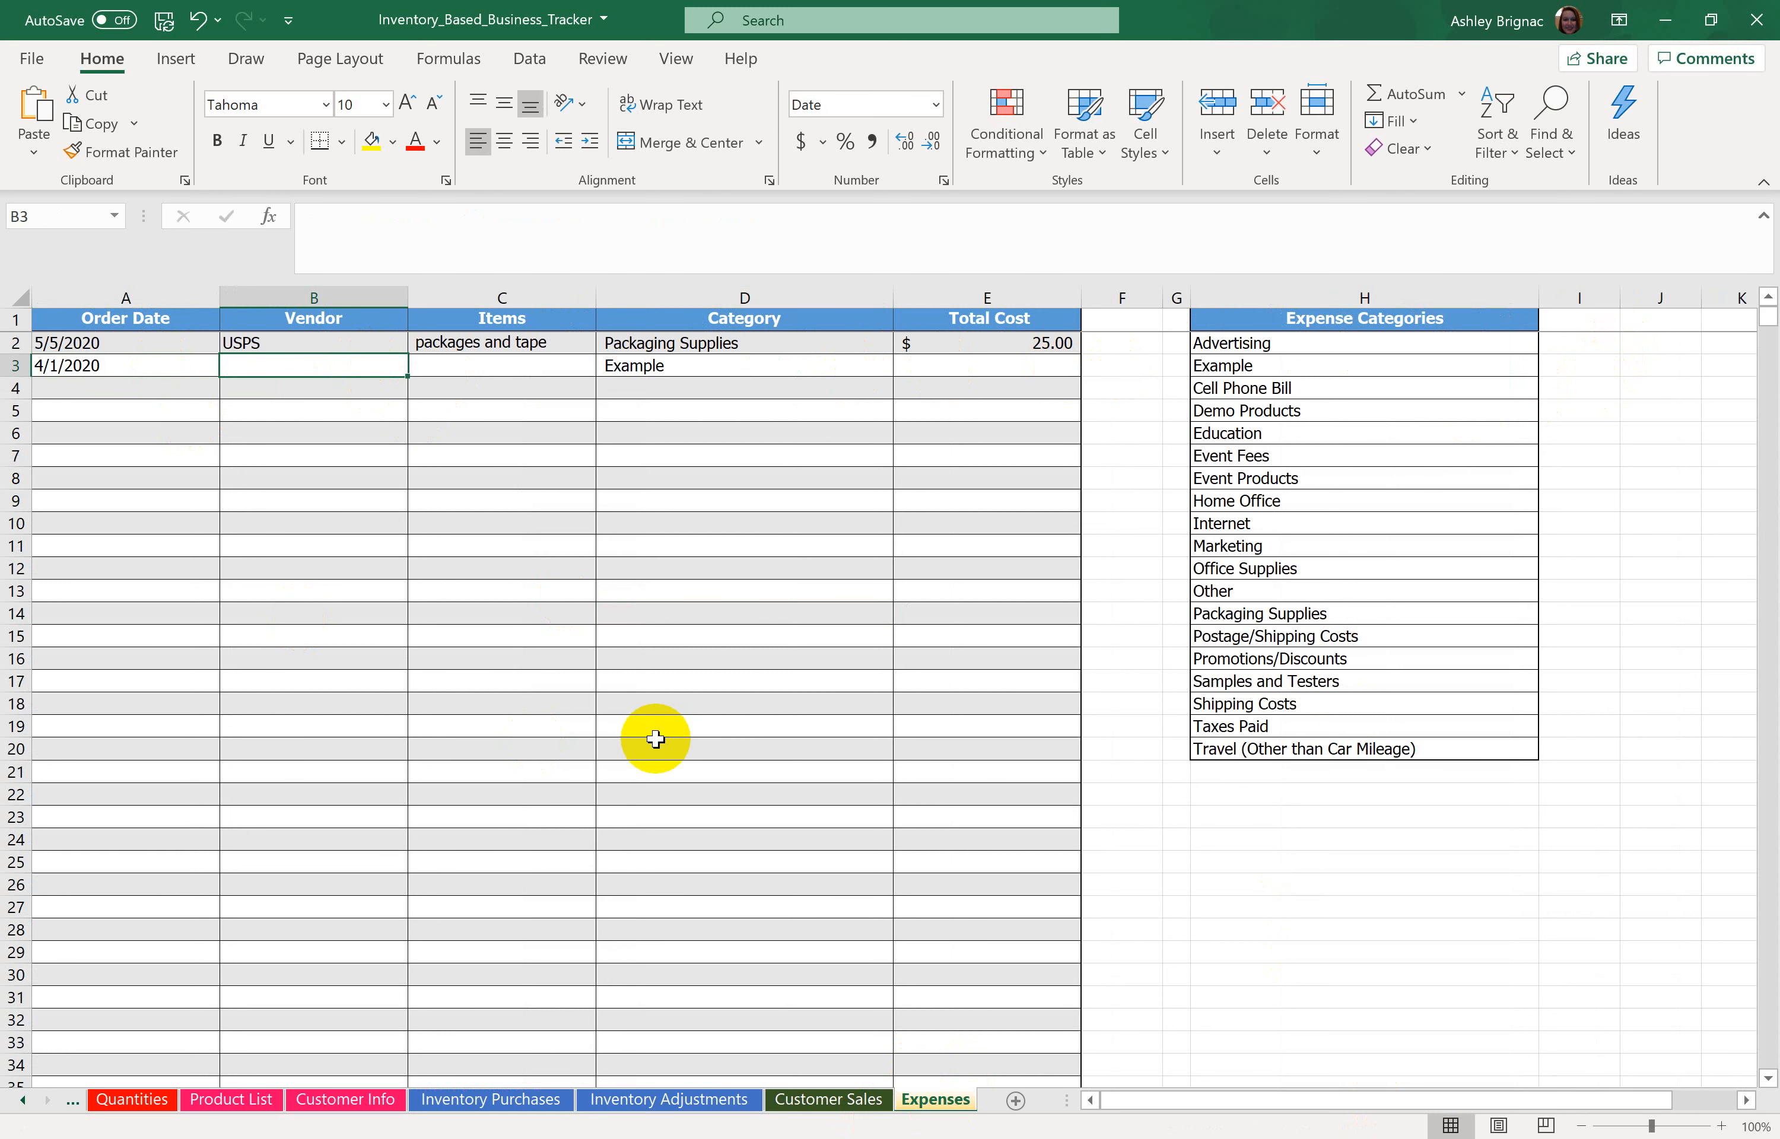
type("Wholesa")
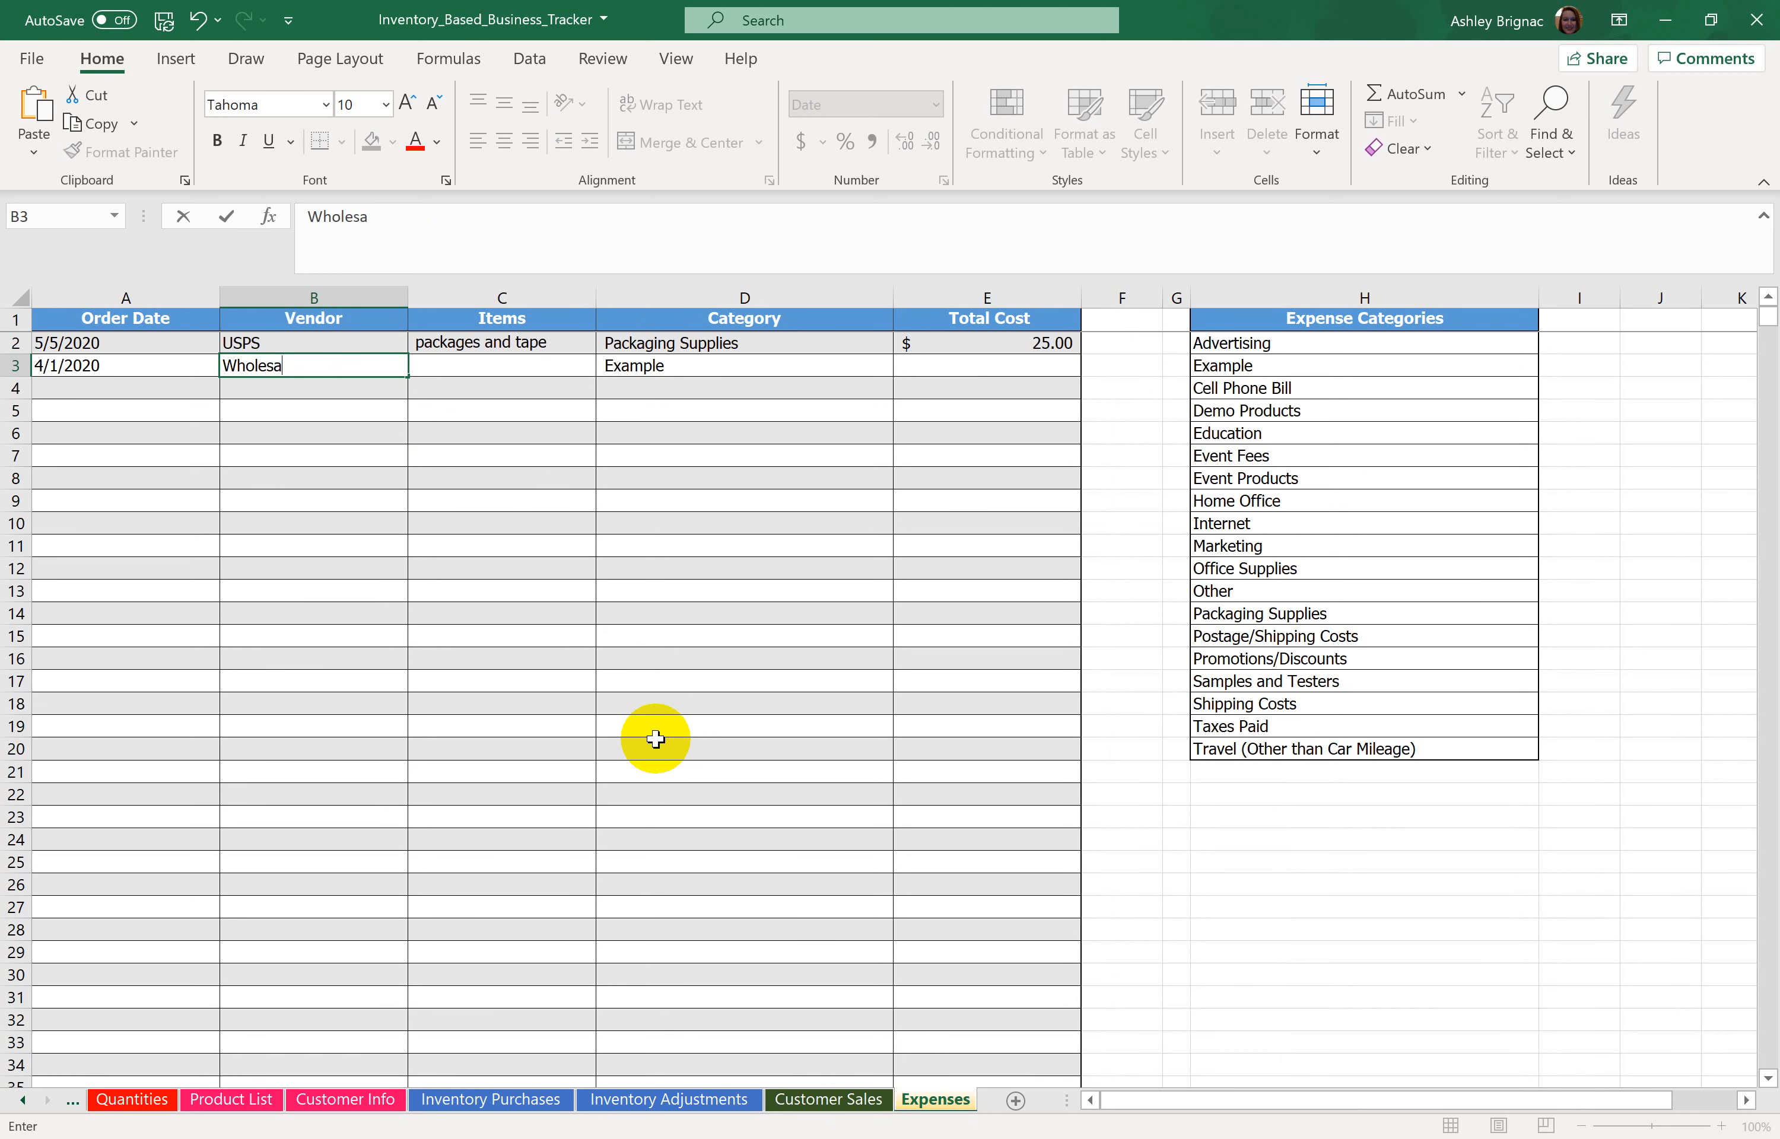
type("ler")
key("Tab")
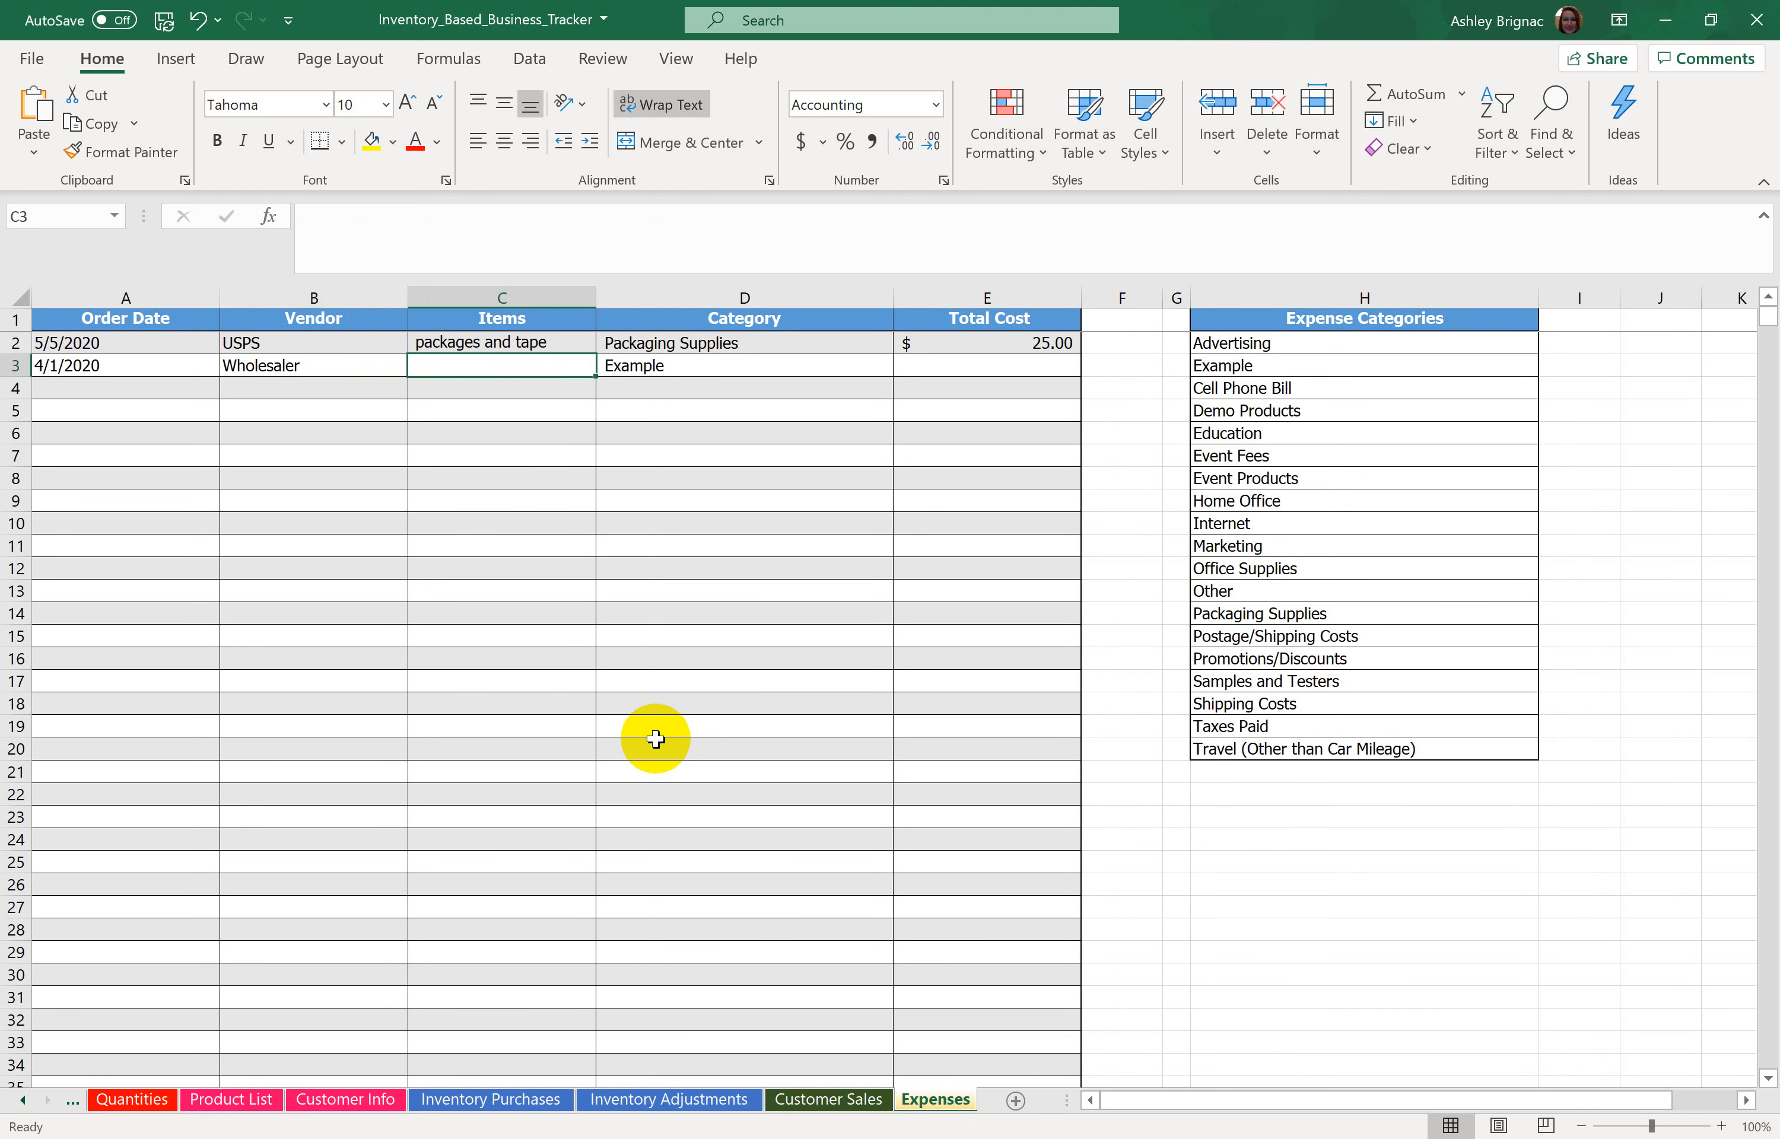
Step: Describe the items of the Wholesaler expense as "bee earrings and pearl earrings samples"
type("bee")
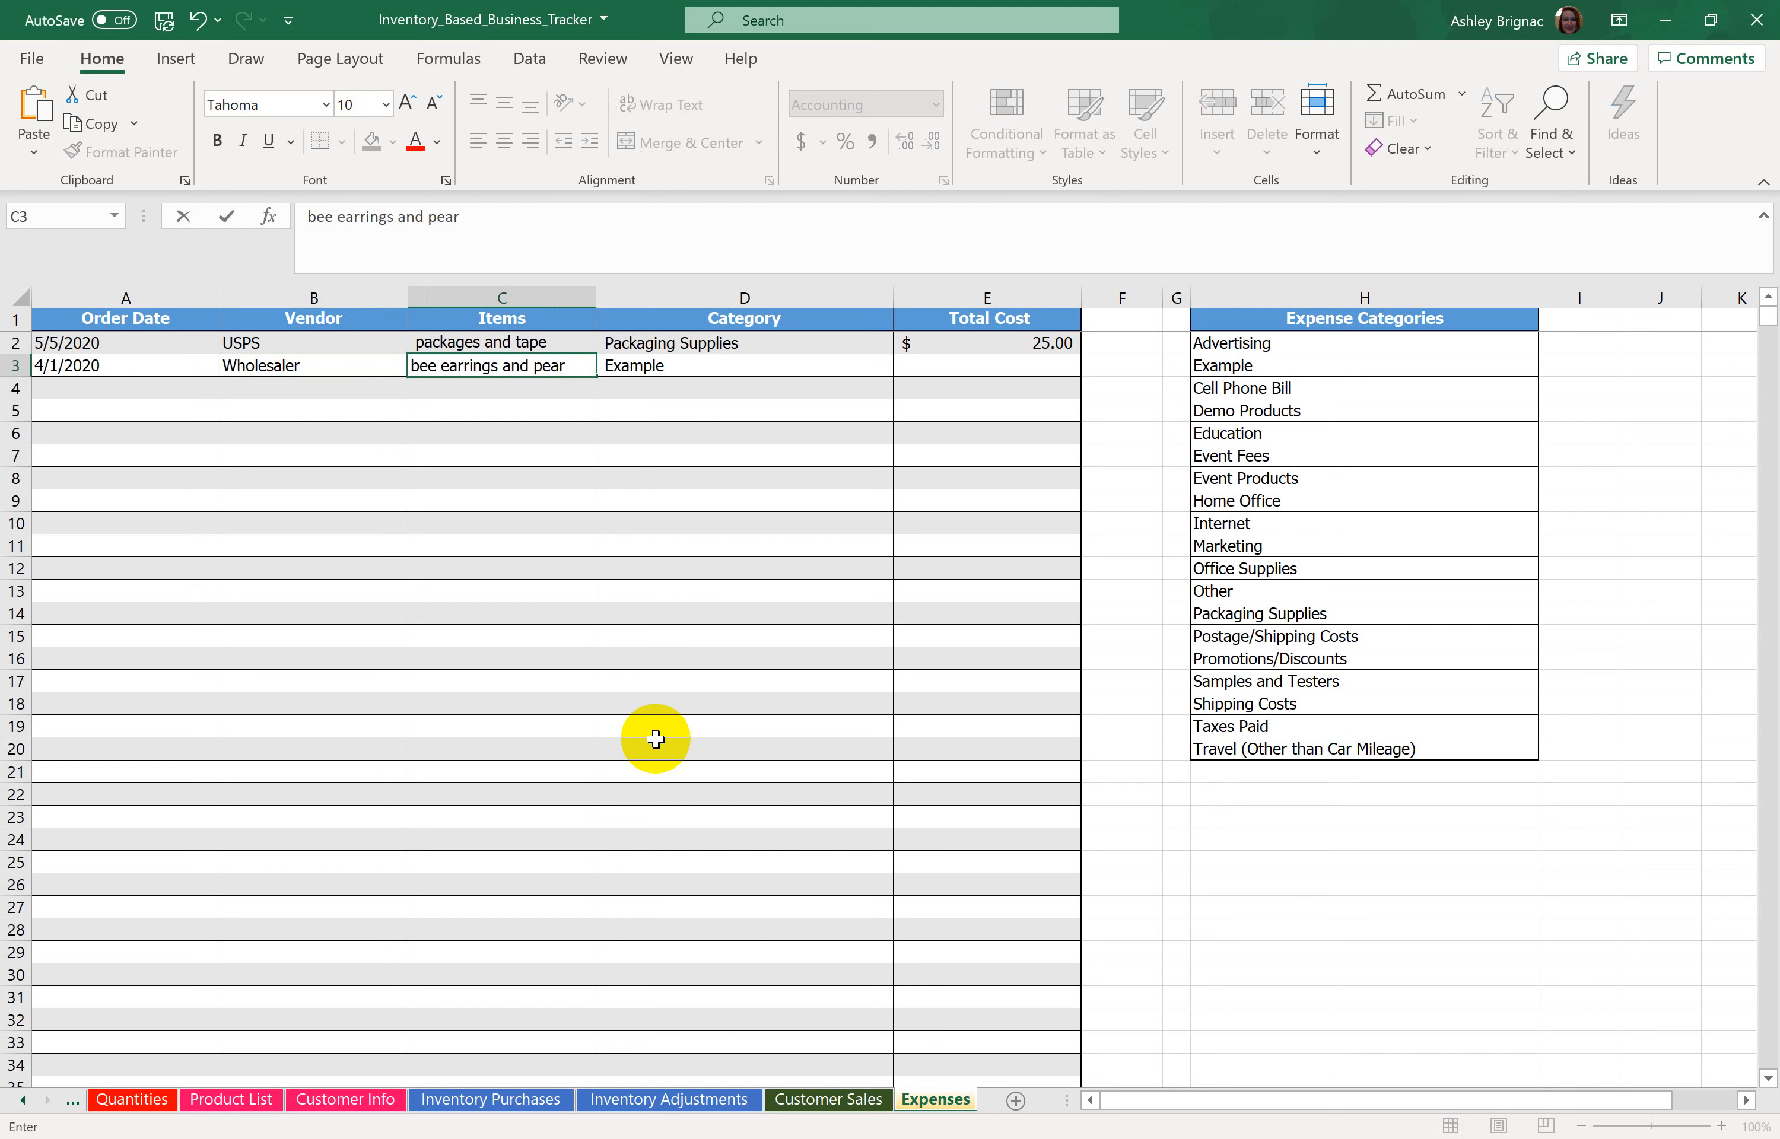
type("earrings and pearl earrings")
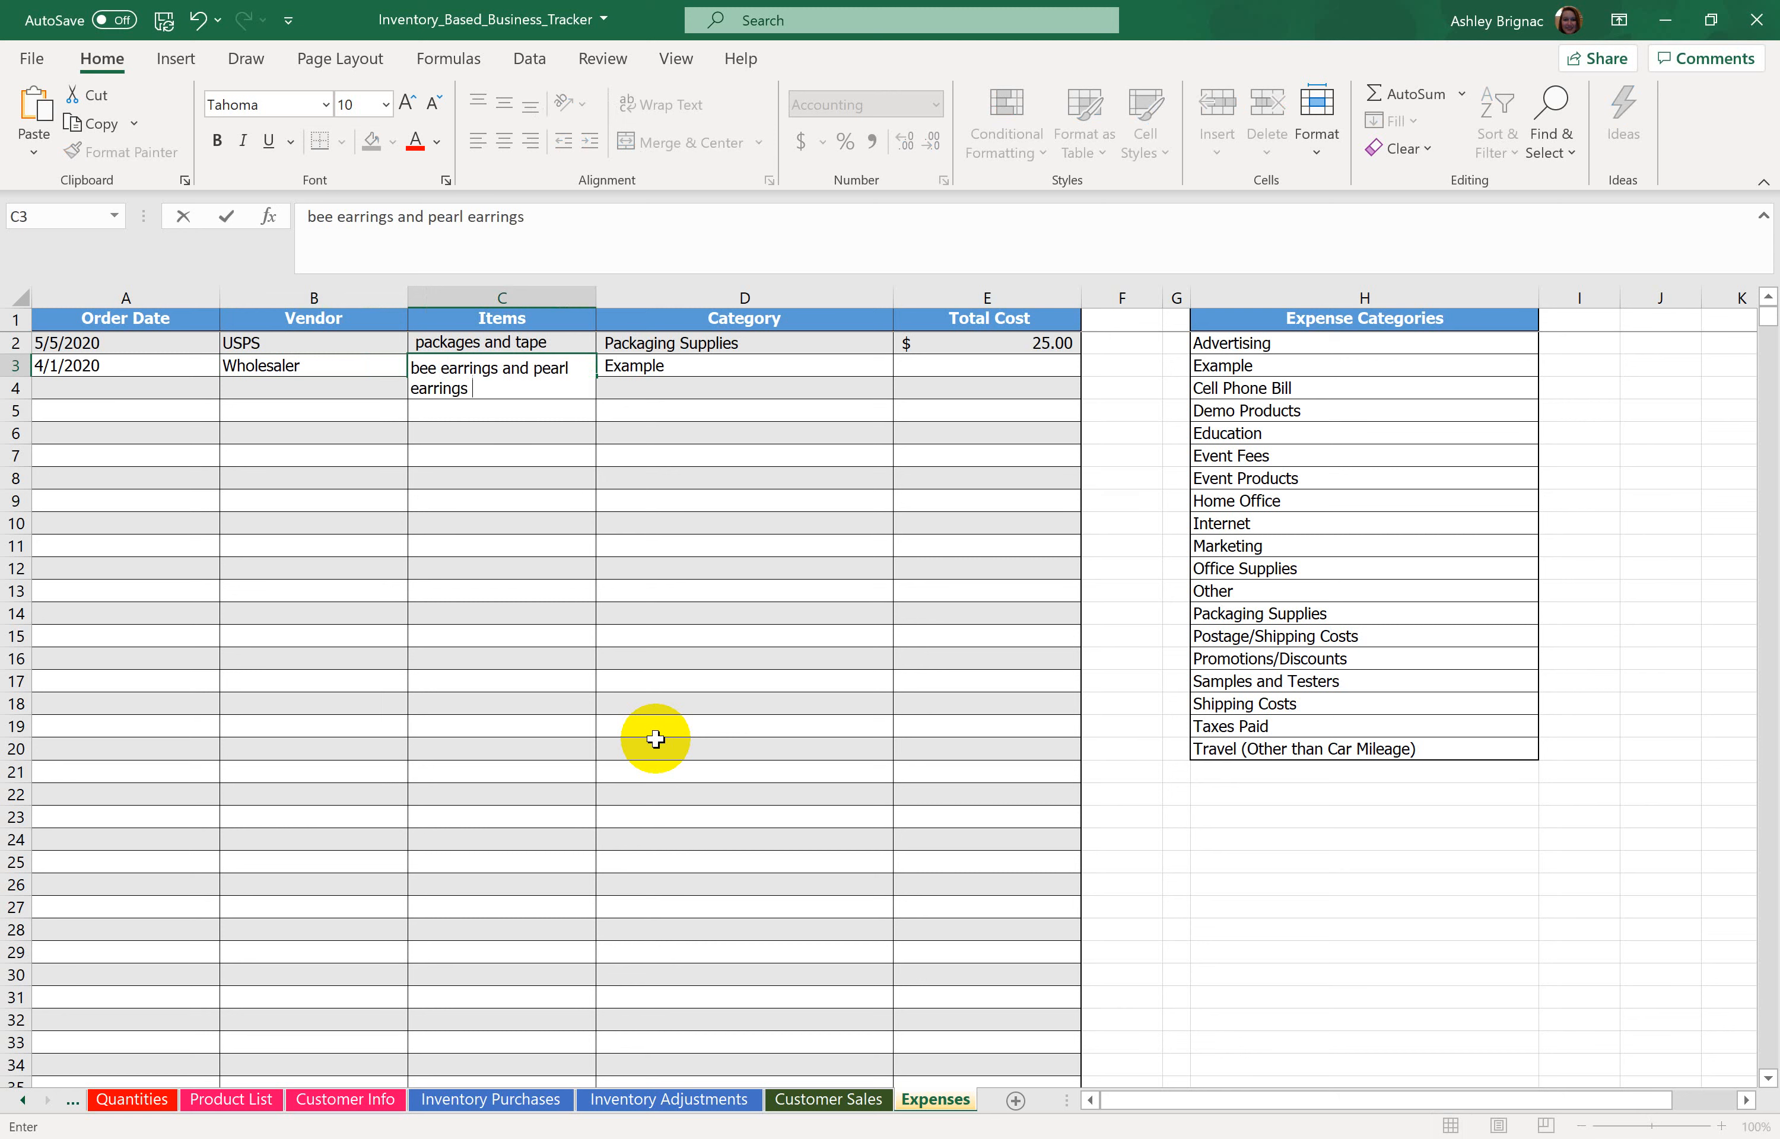
type(" samples")
key("Tab")
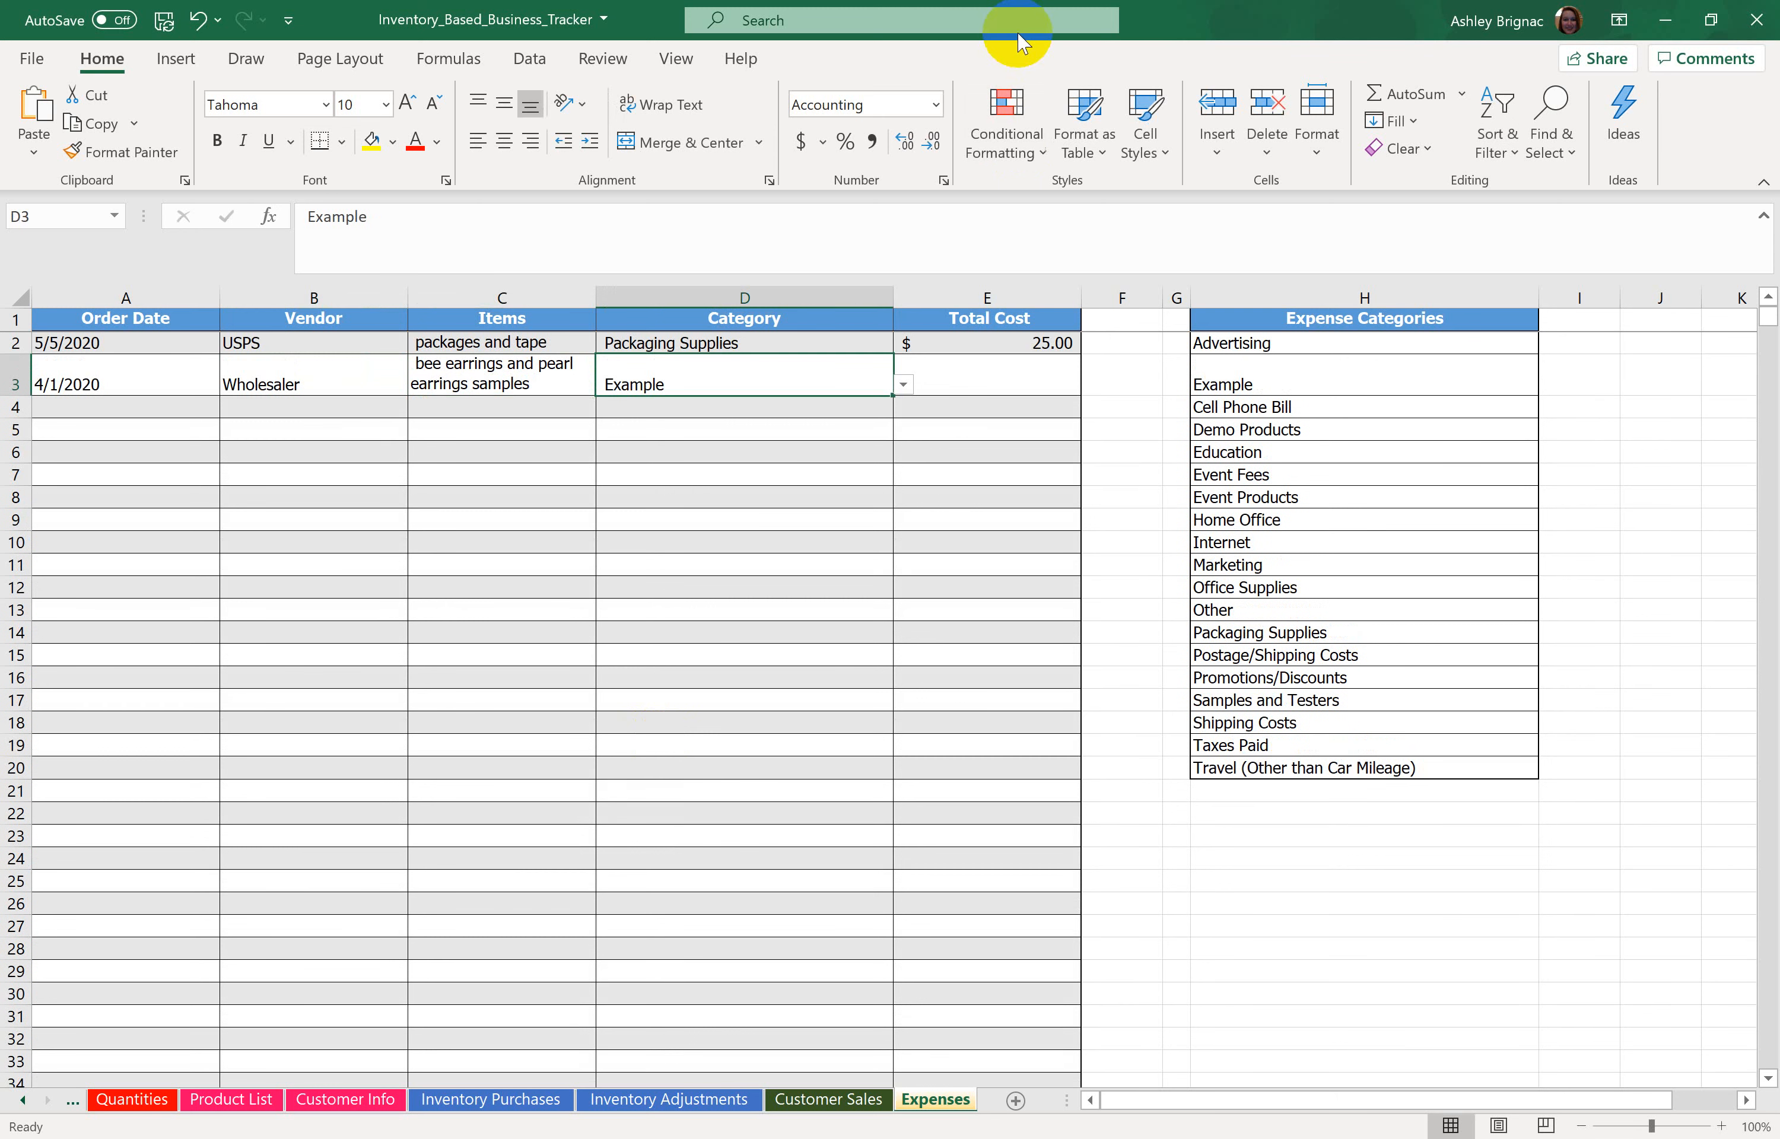
Step: Change the Wholesaler expense's category to Samples and Testers and set its total cost to 32.5
left_click(902, 387)
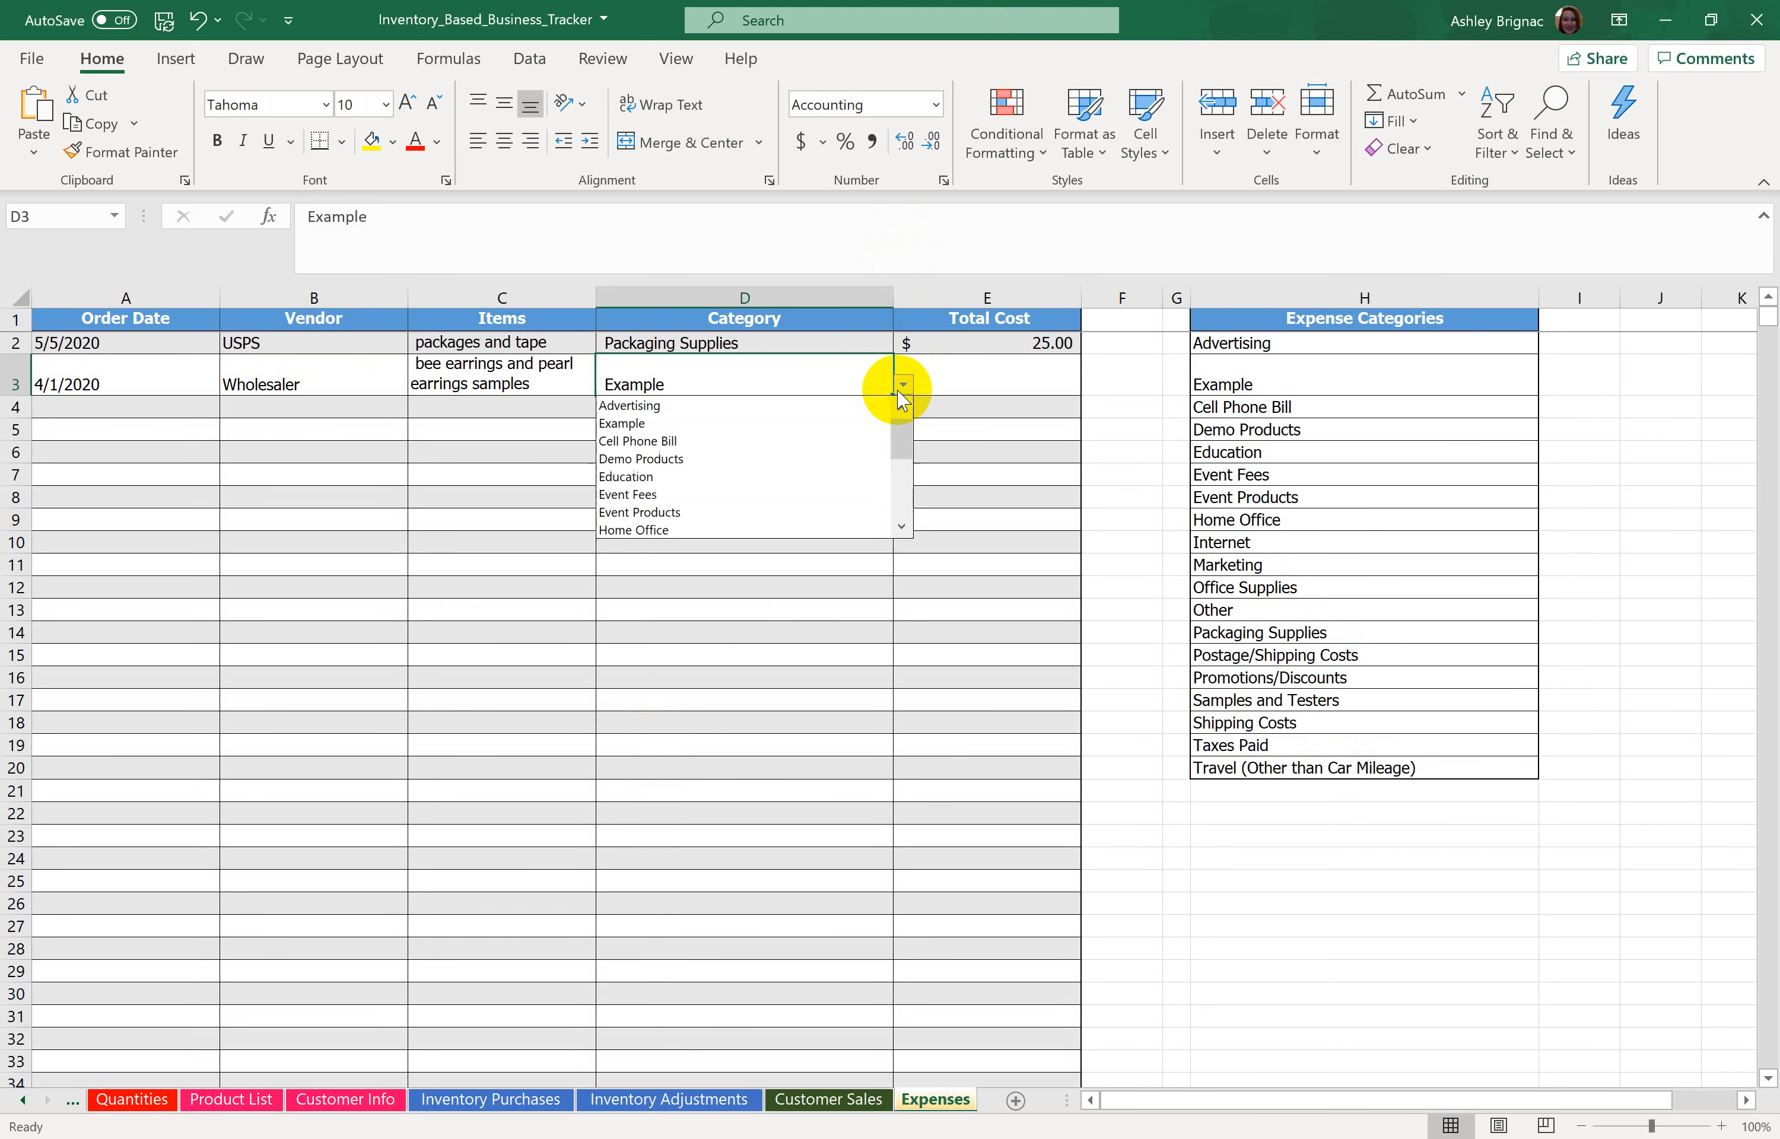
left_click(901, 493)
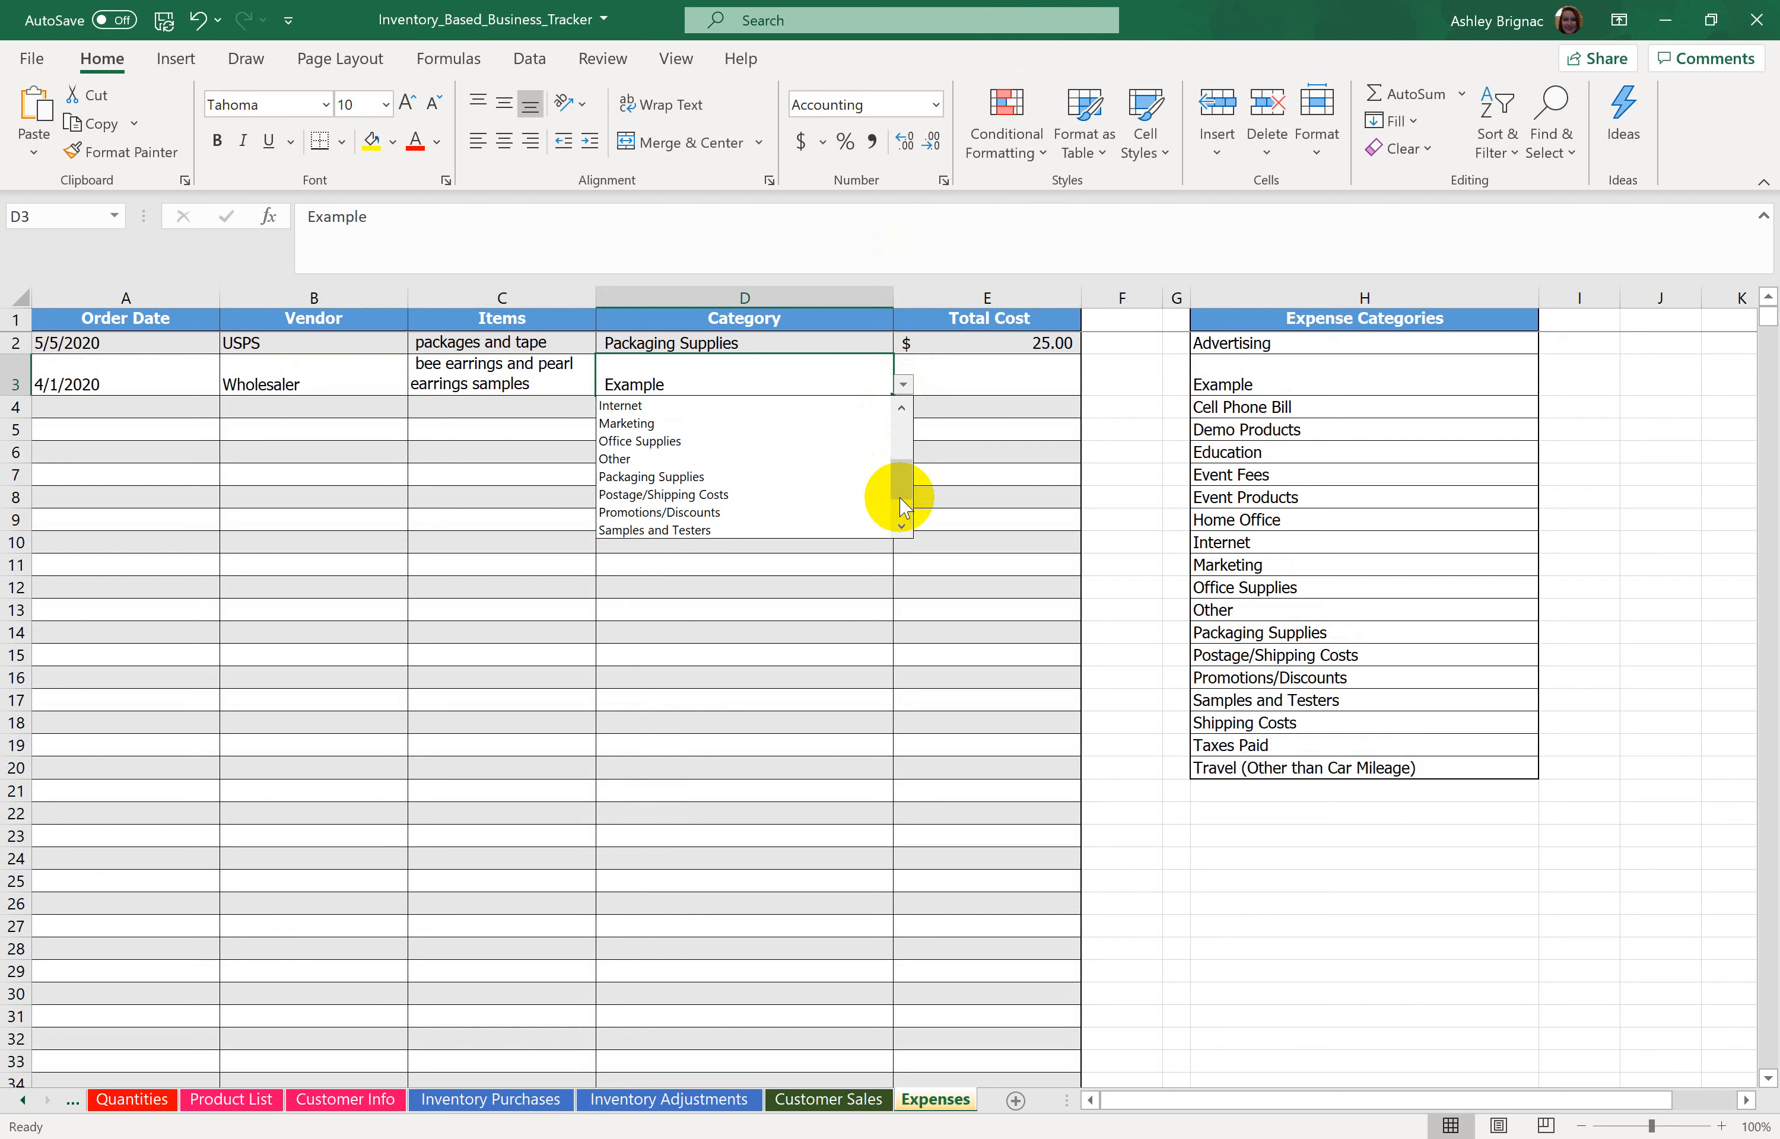
left_click(736, 528)
left_click(1010, 371)
type("3")
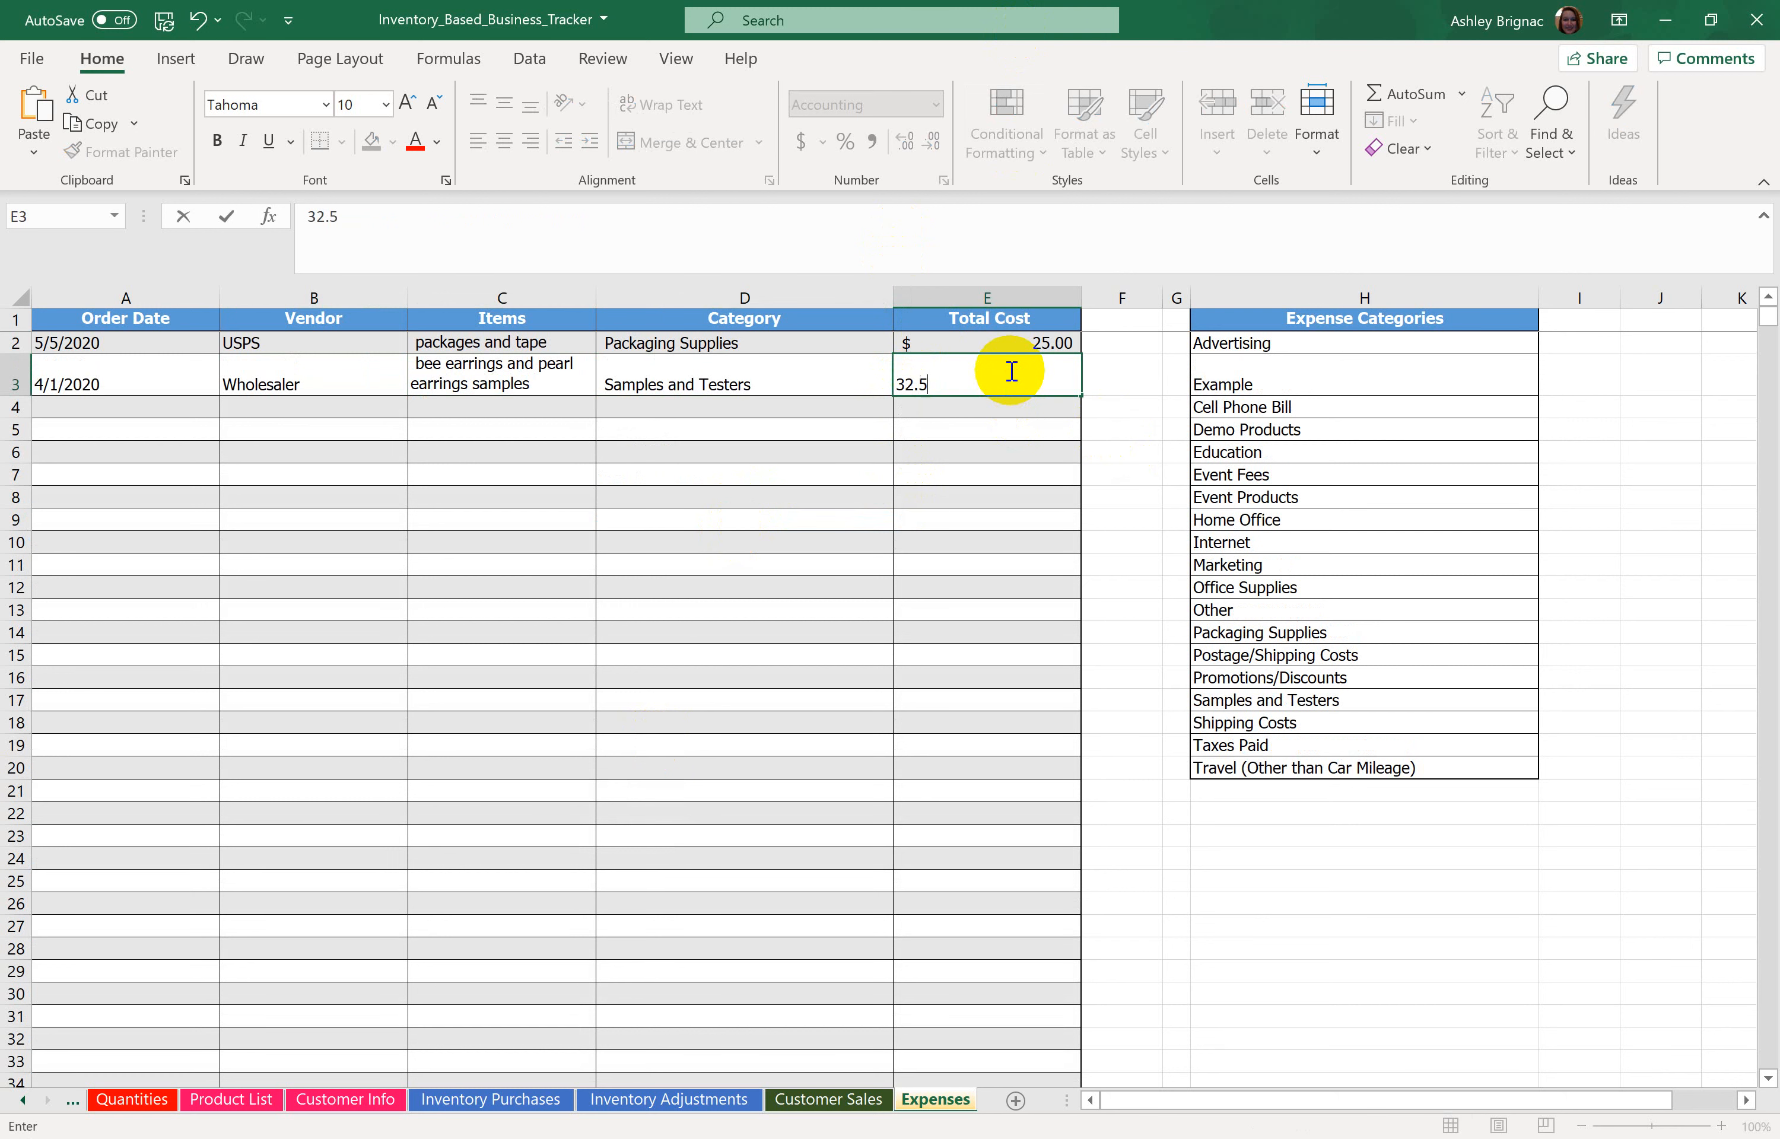
type("2.5")
key("Return")
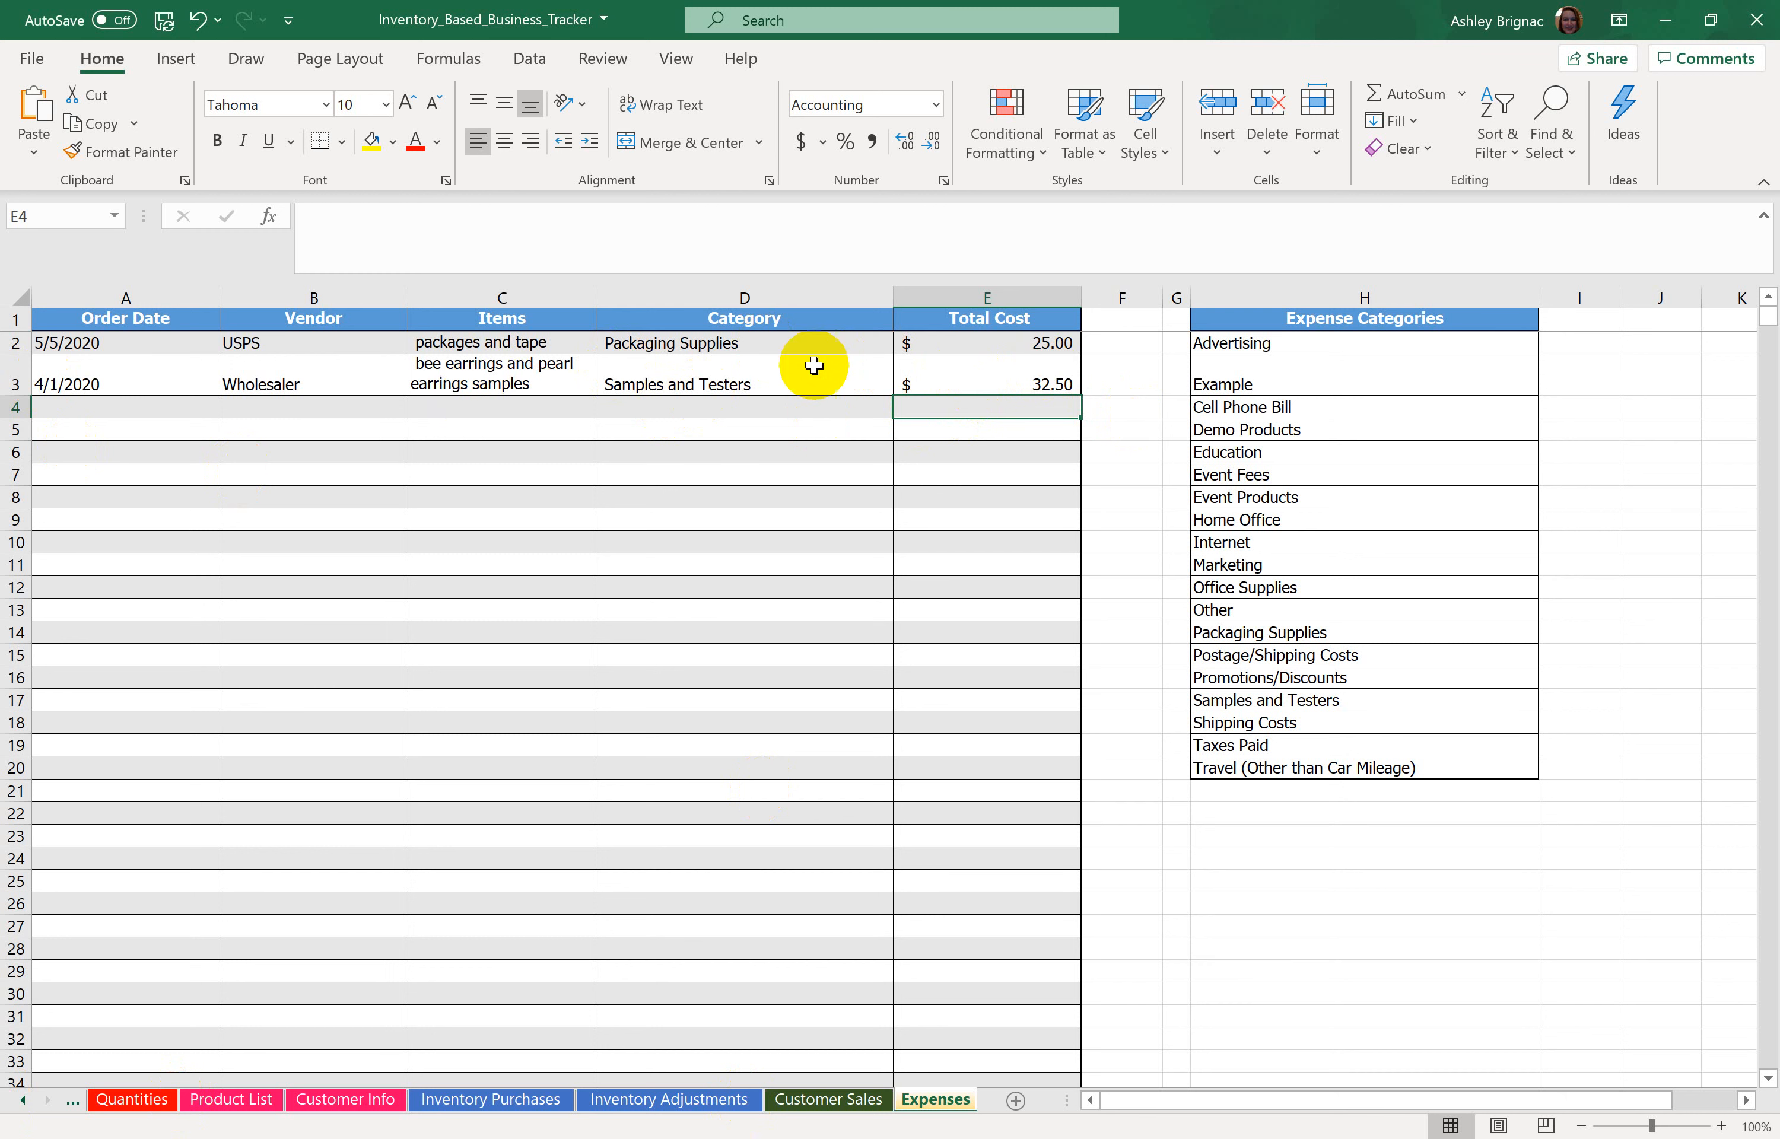
Step: Review the monthly expenses and net profit on the P&L Summary sheet, compare them with the Expenses sheet entries, and return to the summary
left_click(23, 1097)
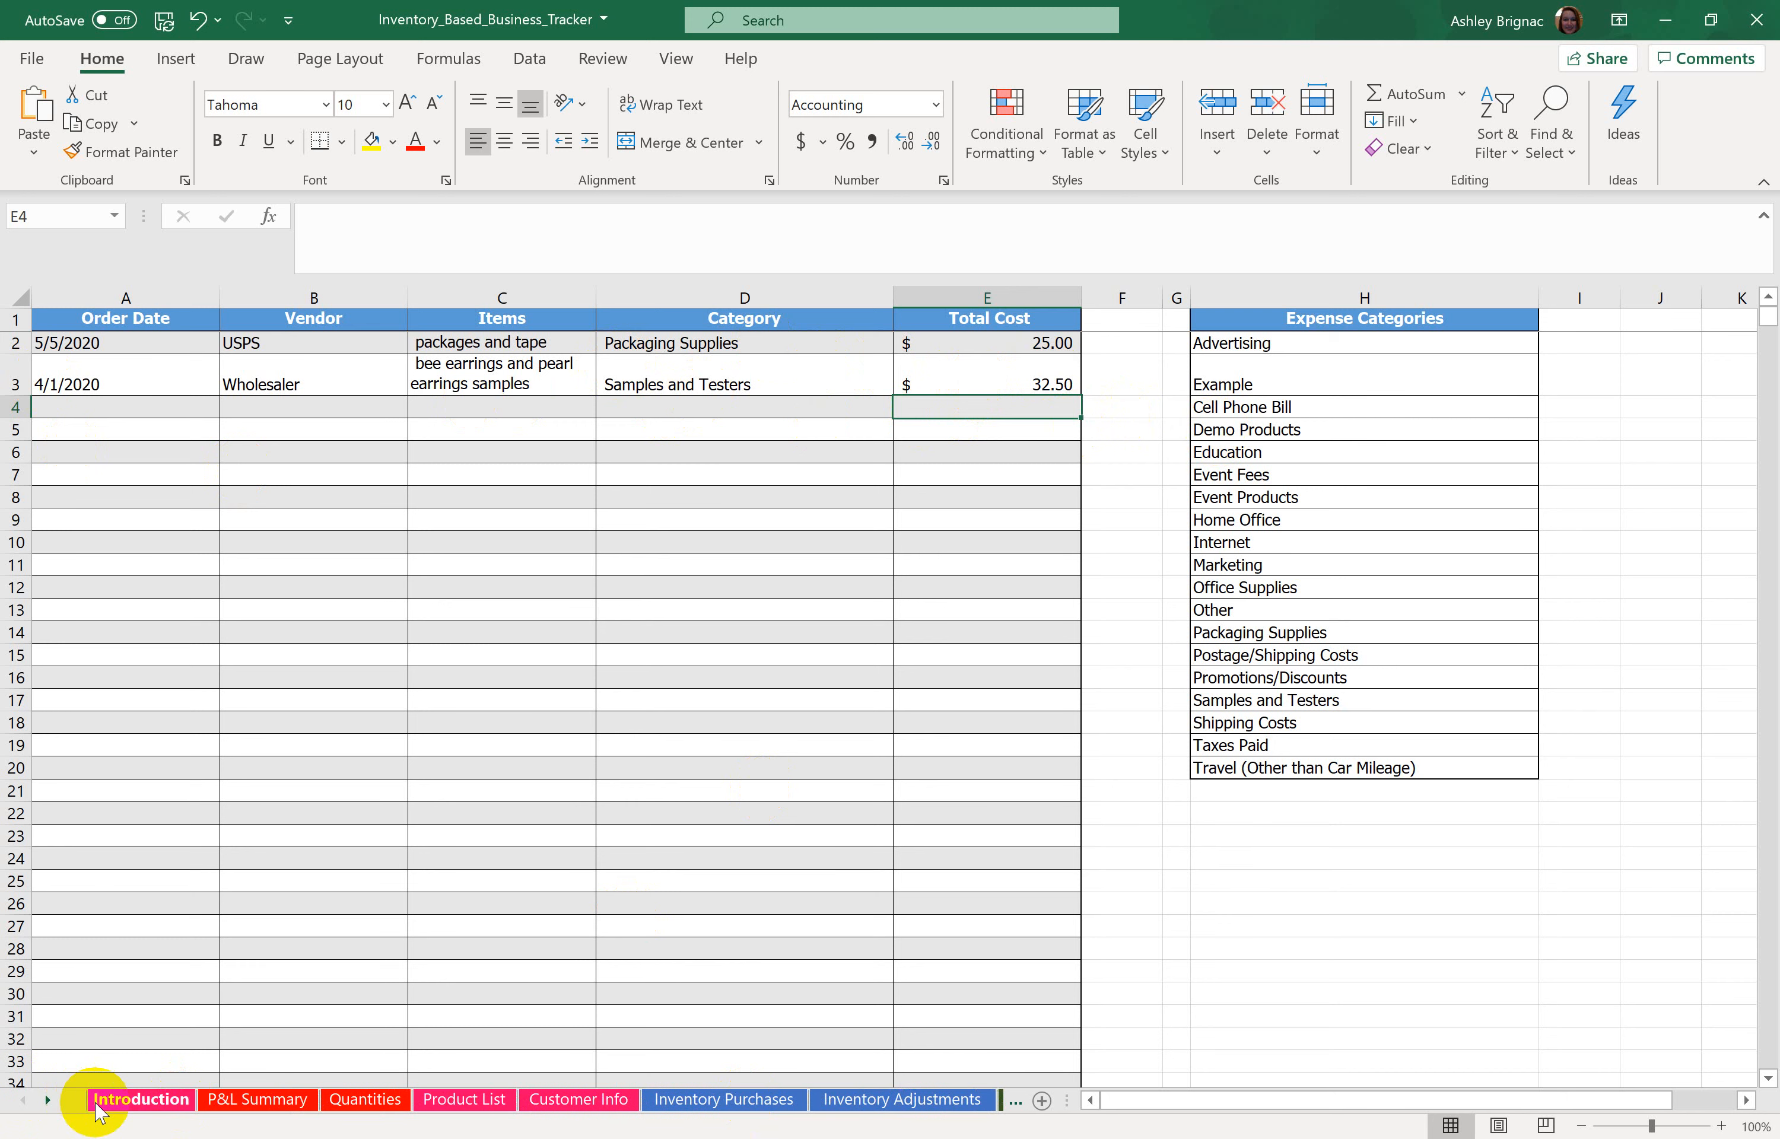
left_click(274, 1101)
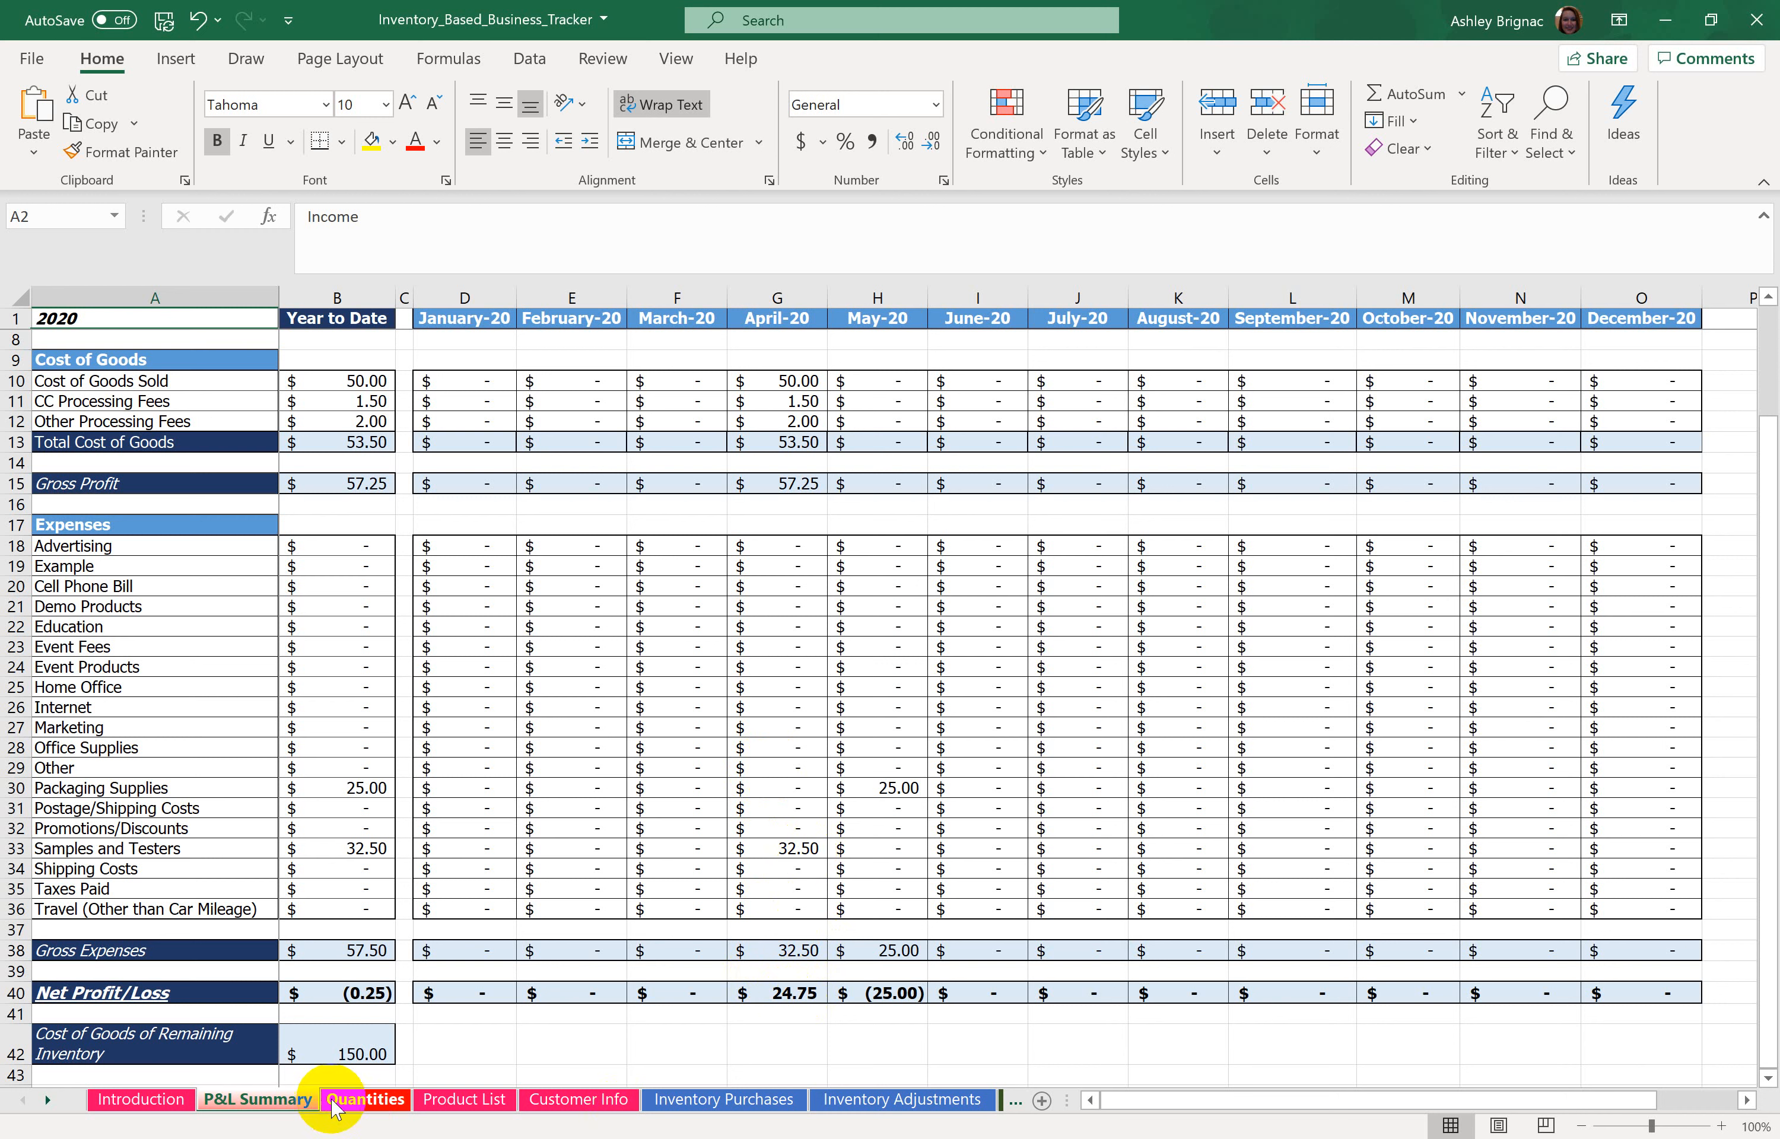
left_click(49, 1100)
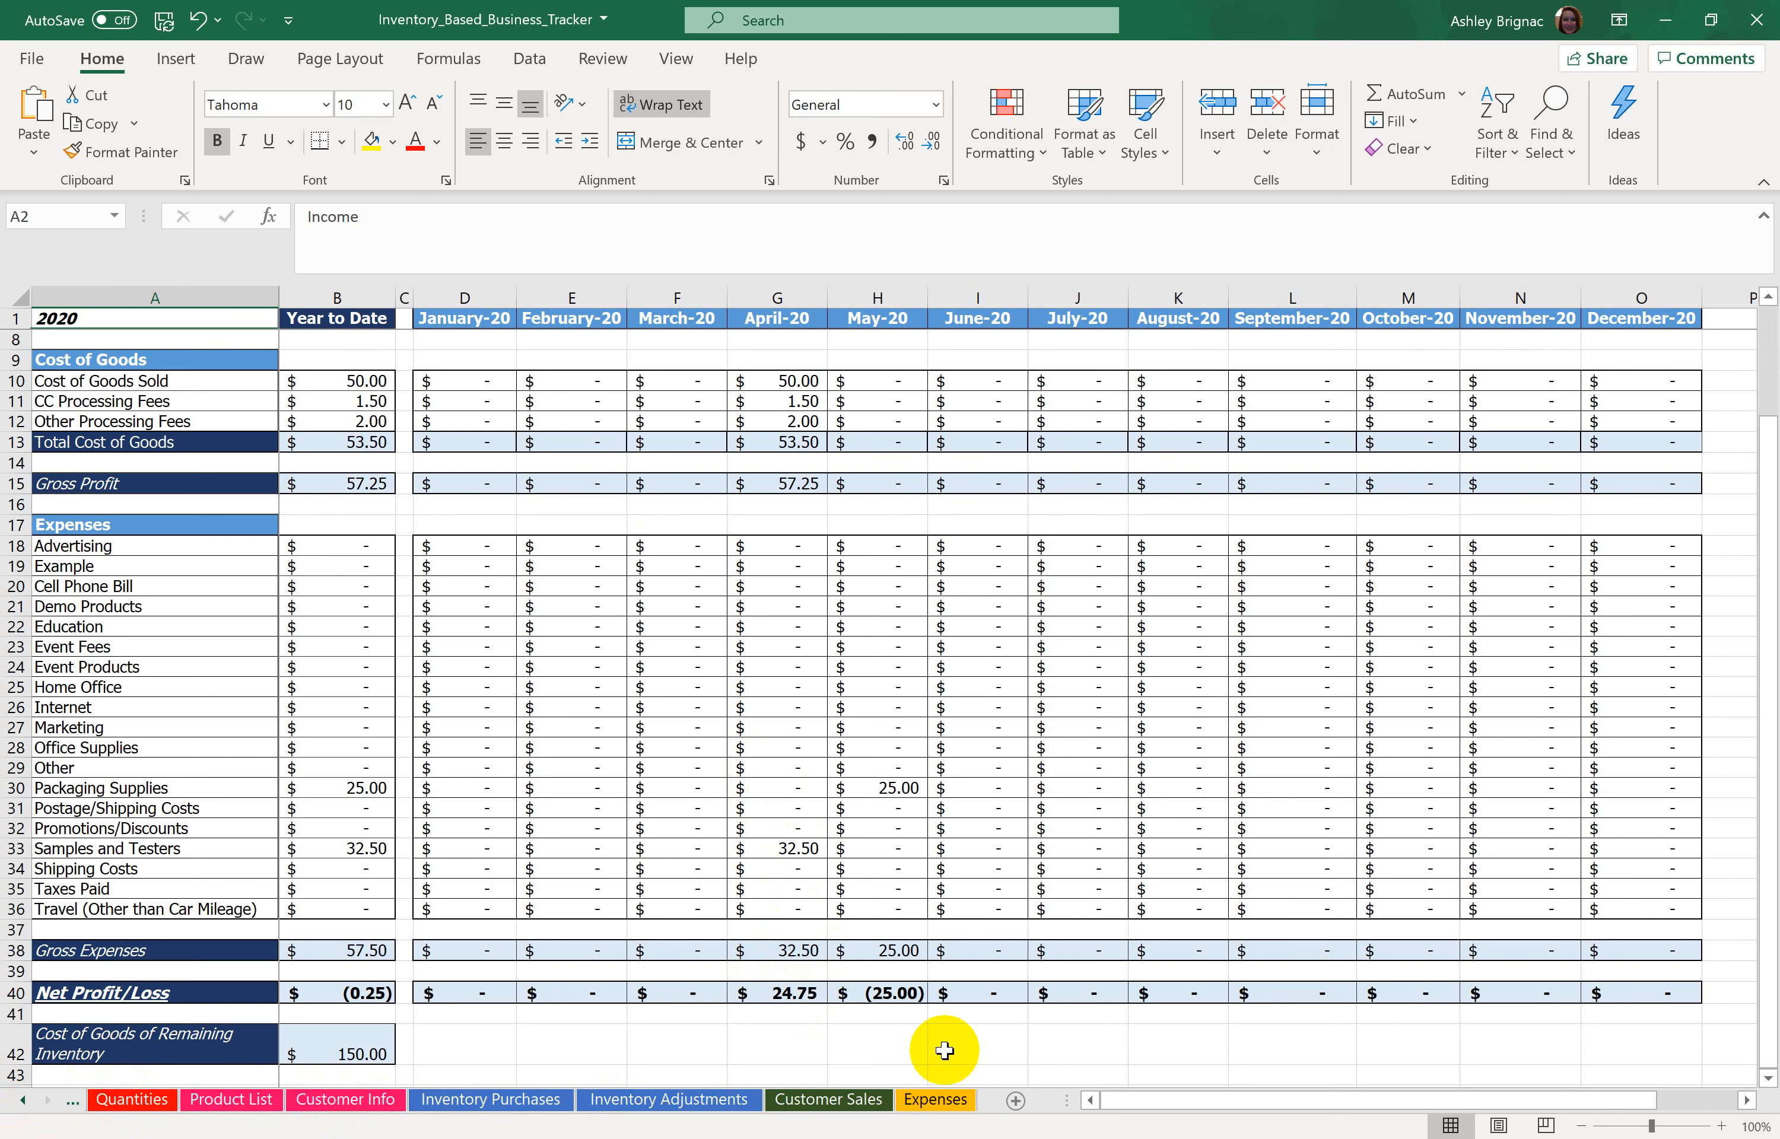
left_click(935, 1100)
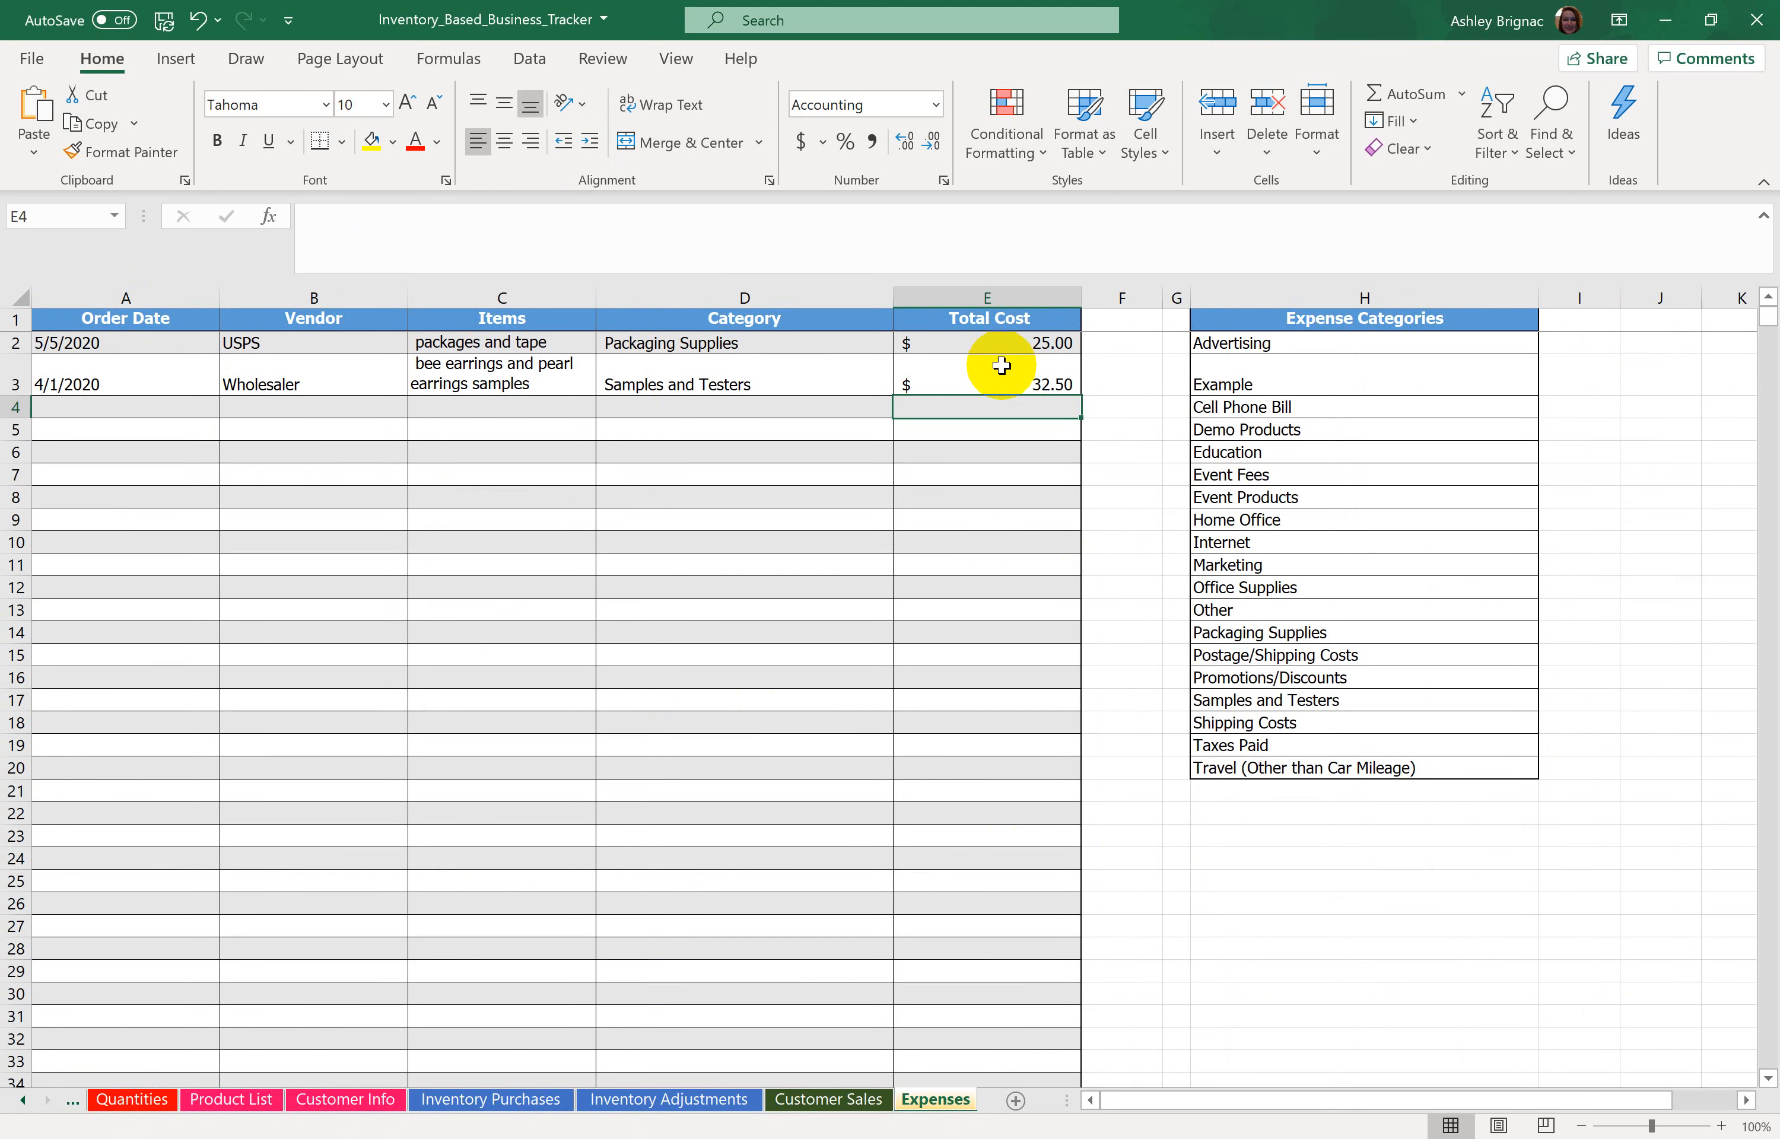
left_click(1019, 496)
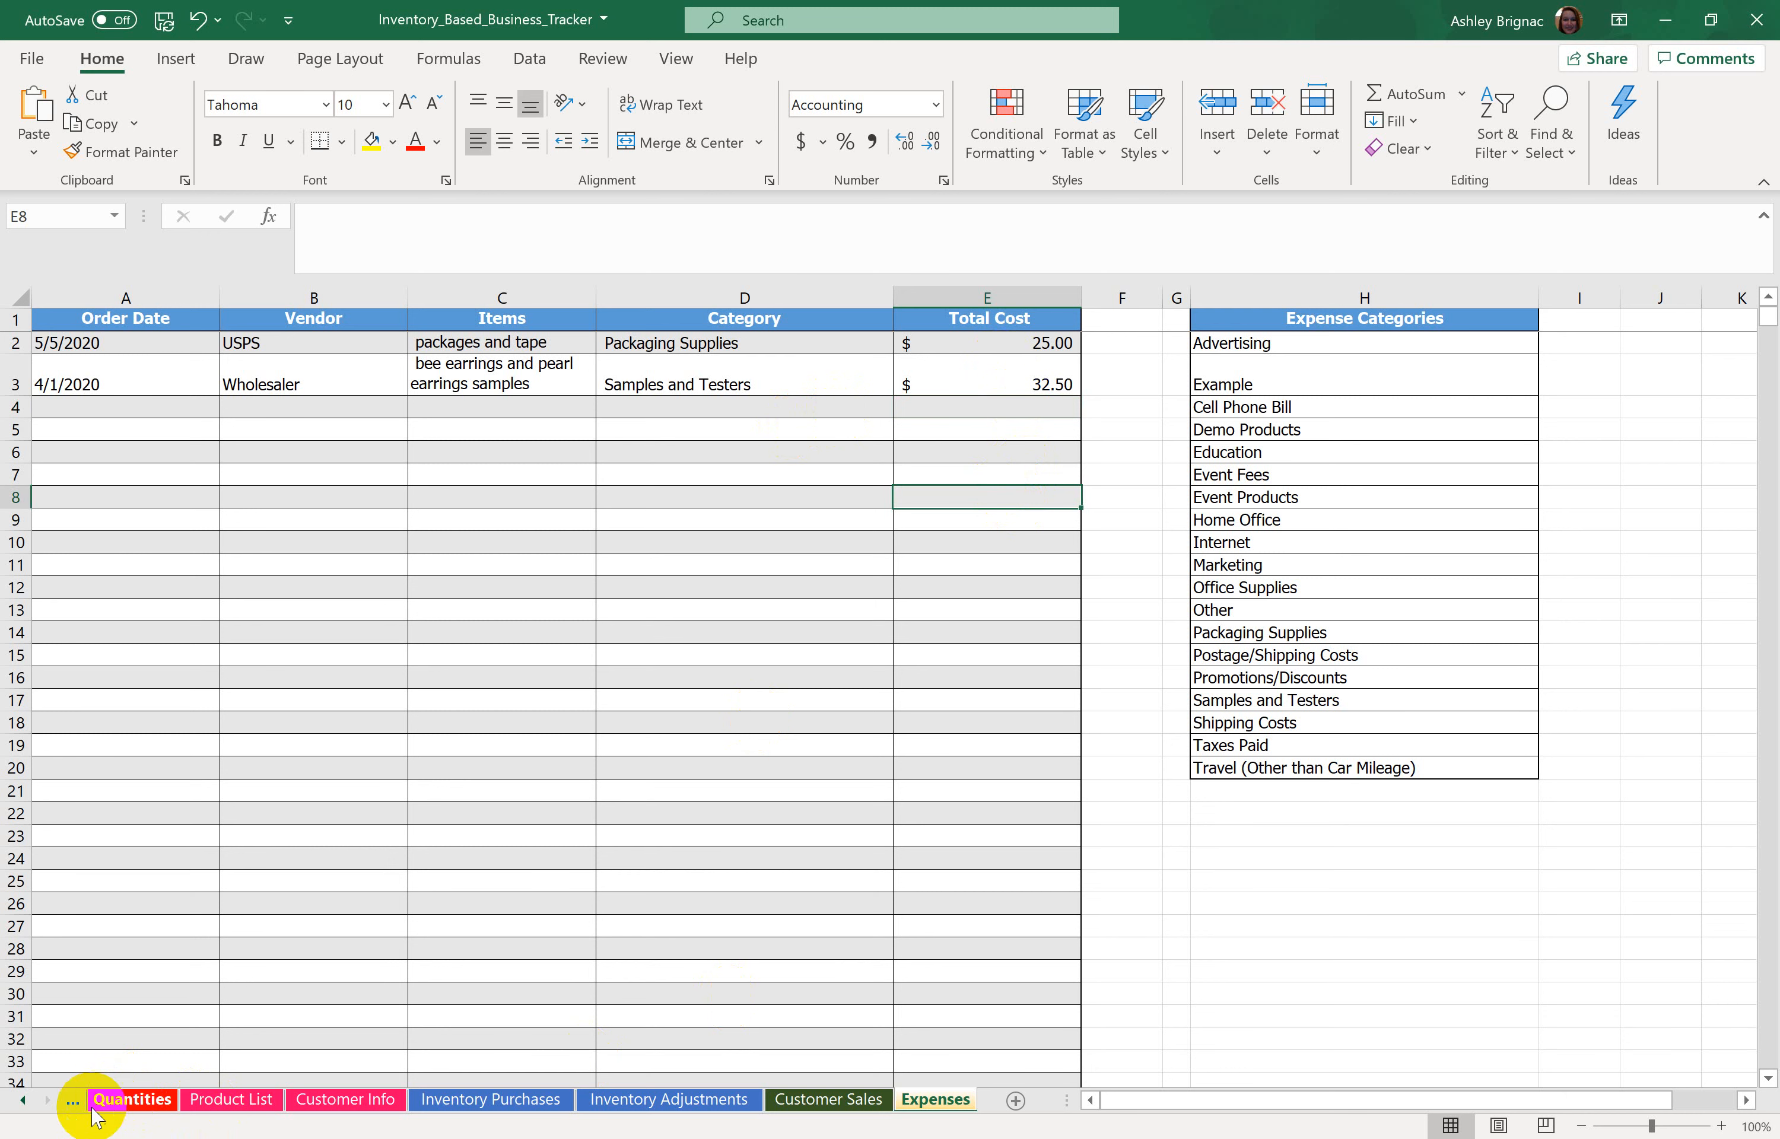
left_click(19, 1102)
left_click(20, 1102)
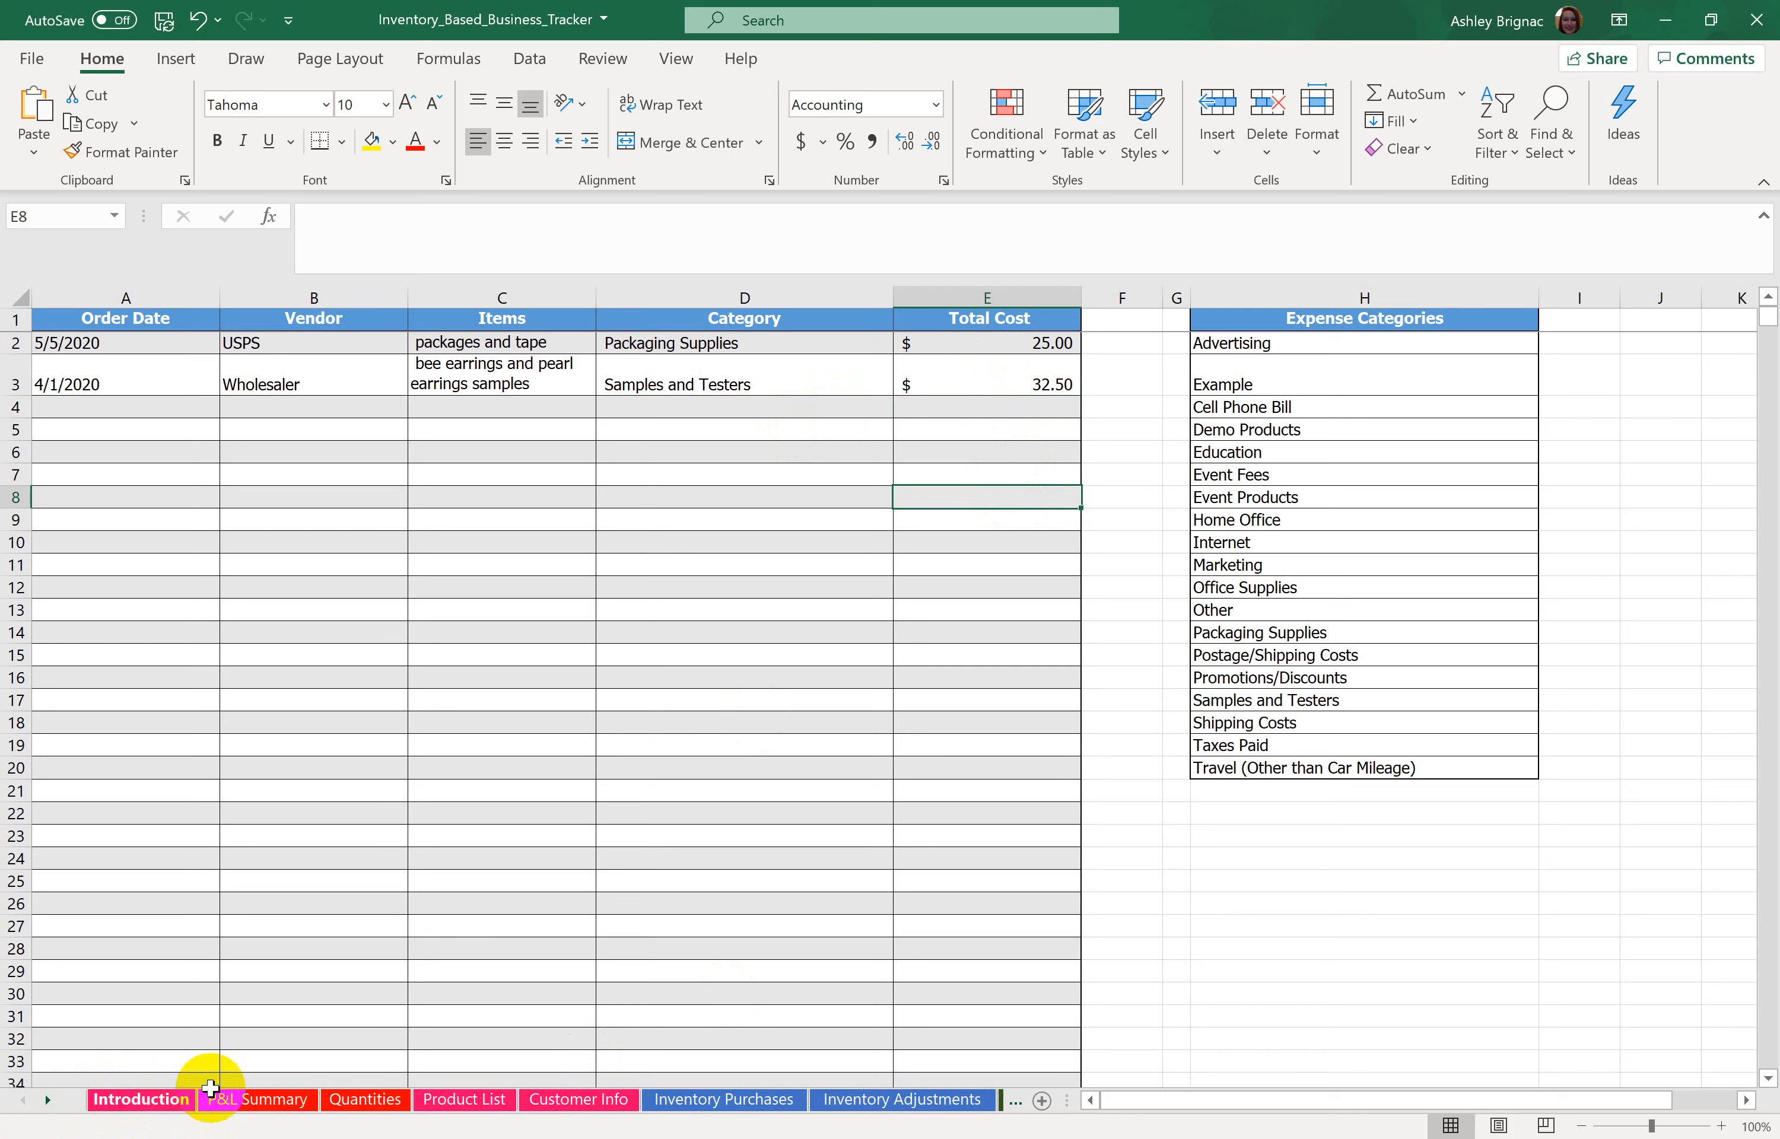
left_click(238, 1099)
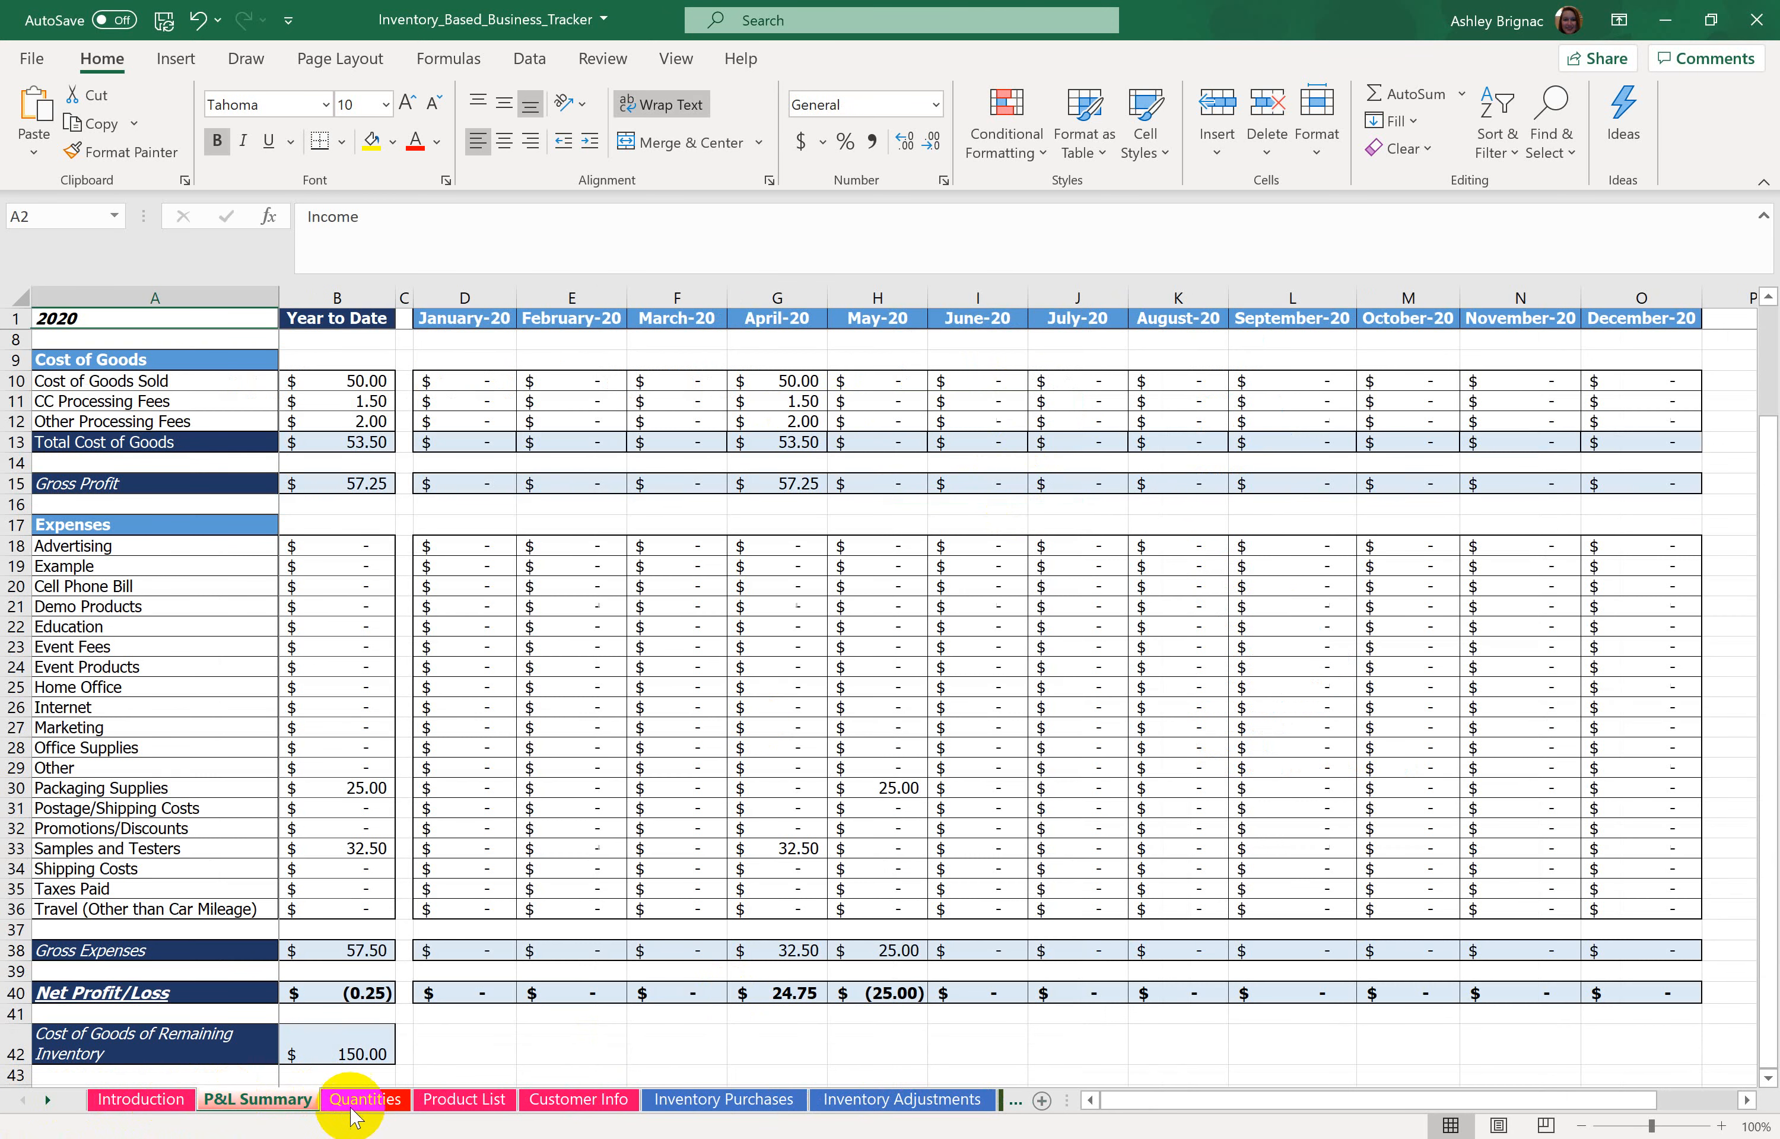